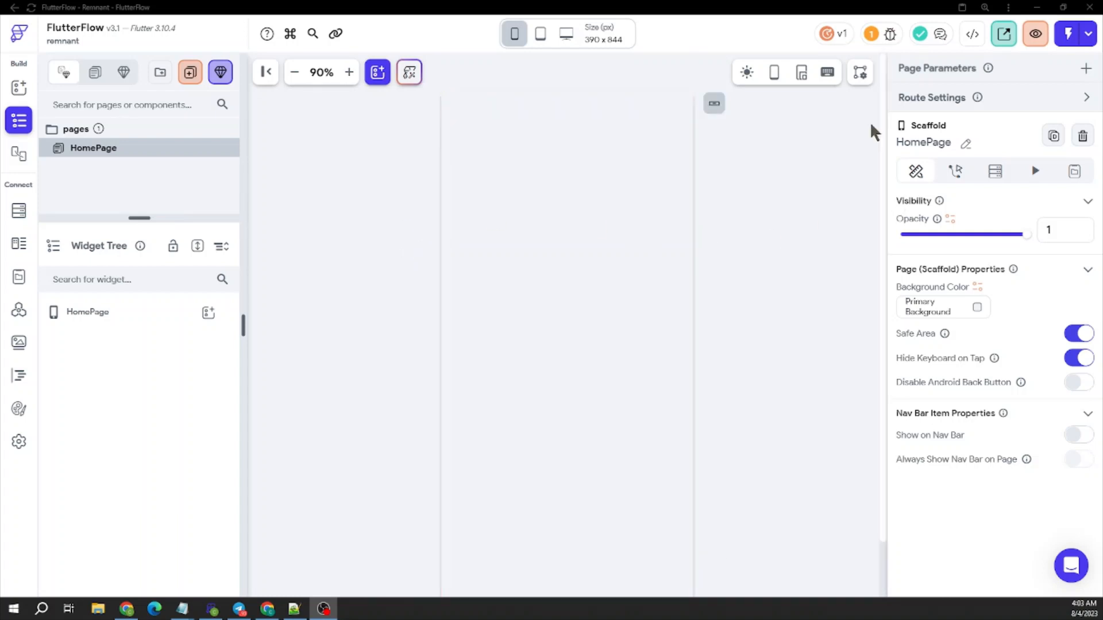
click(295, 72)
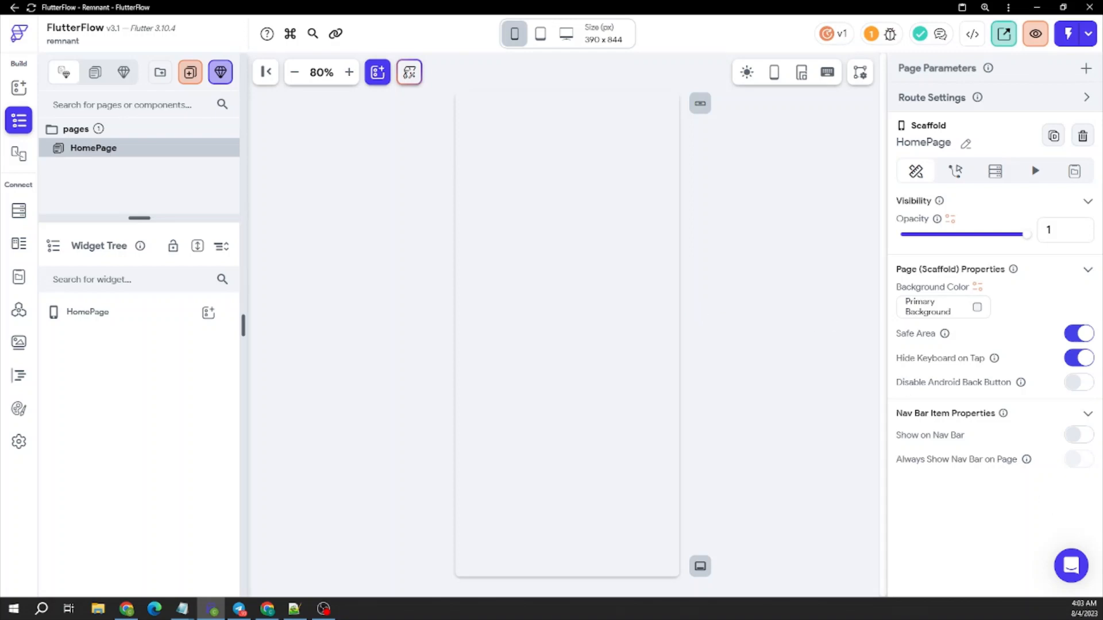
key(alt+Tab)
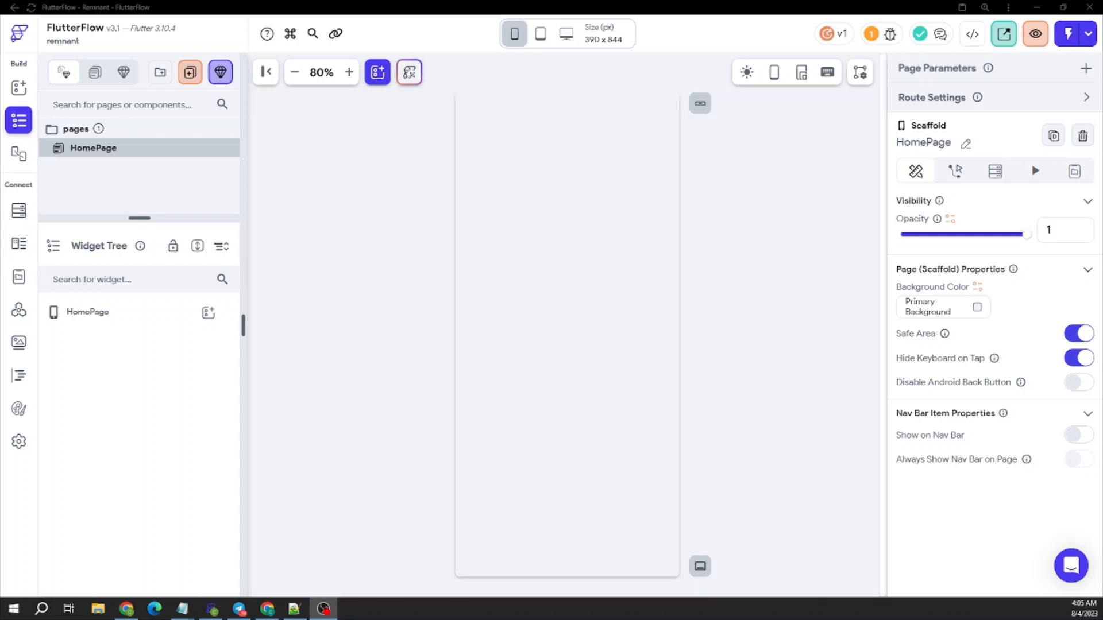
key(alt+Tab)
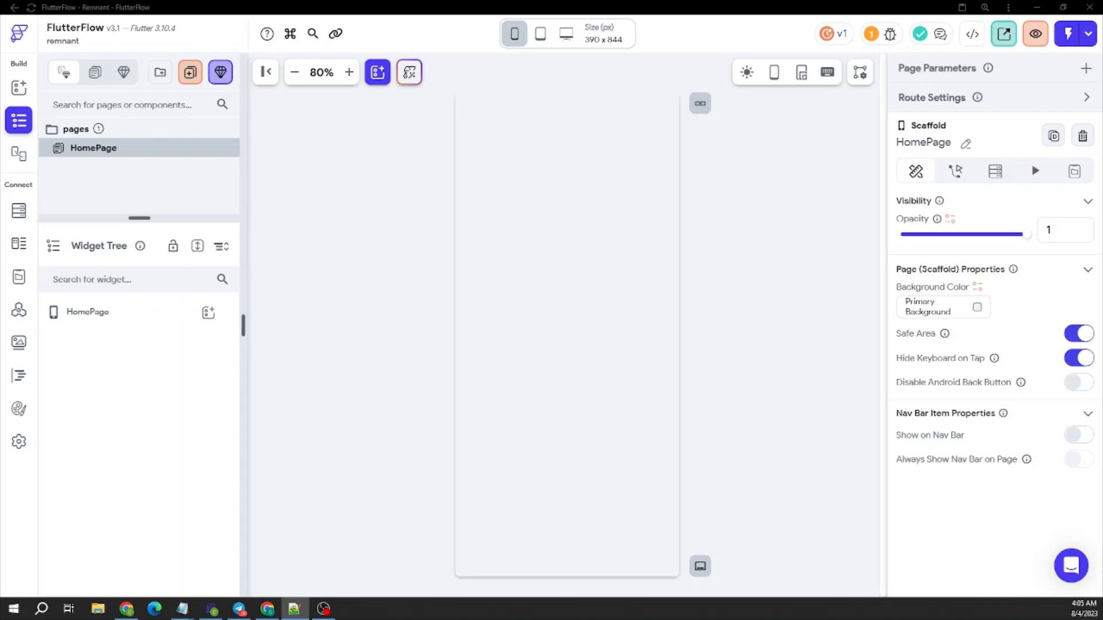
Switch to Notepad++ and review the TekPlay video player widget code from the imports down to the closing brackets.
click(294, 609)
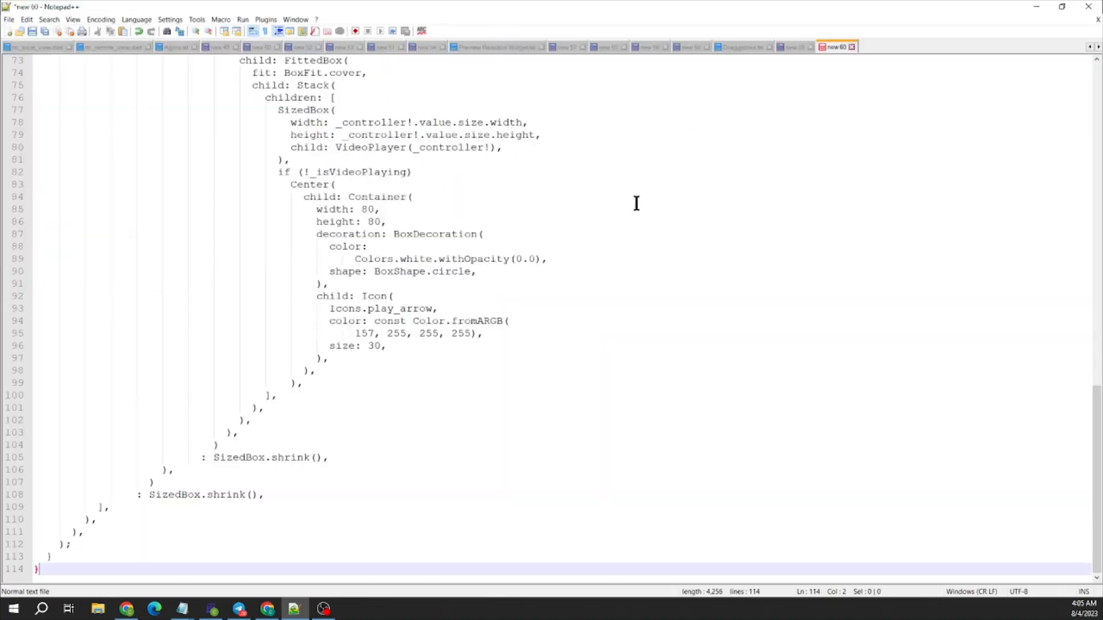
scroll(636, 203, up, 20)
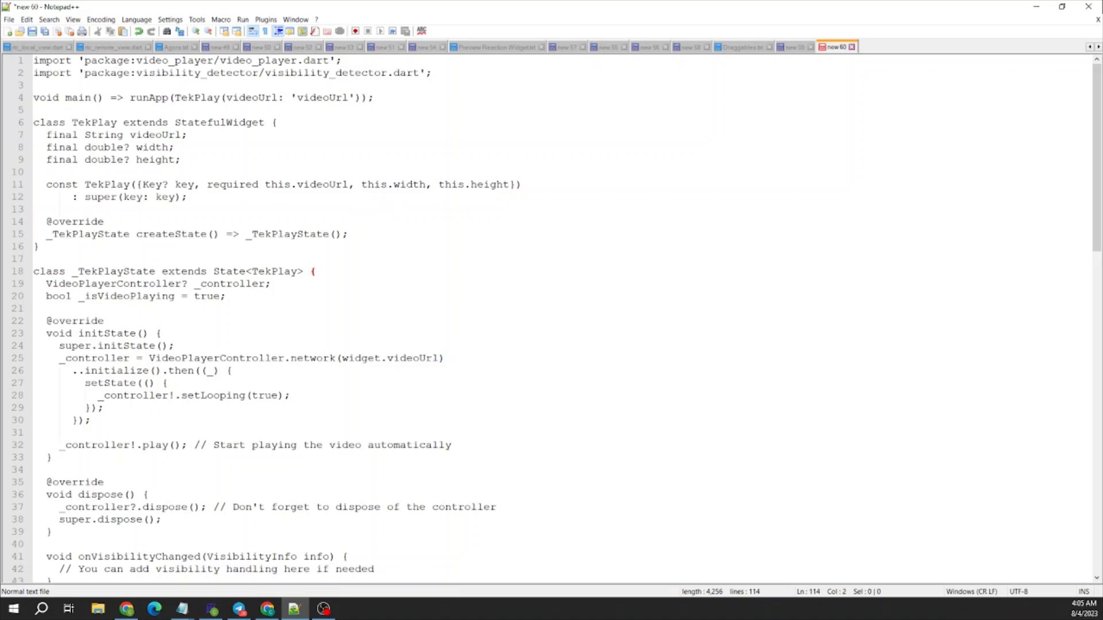
key(alt+Tab)
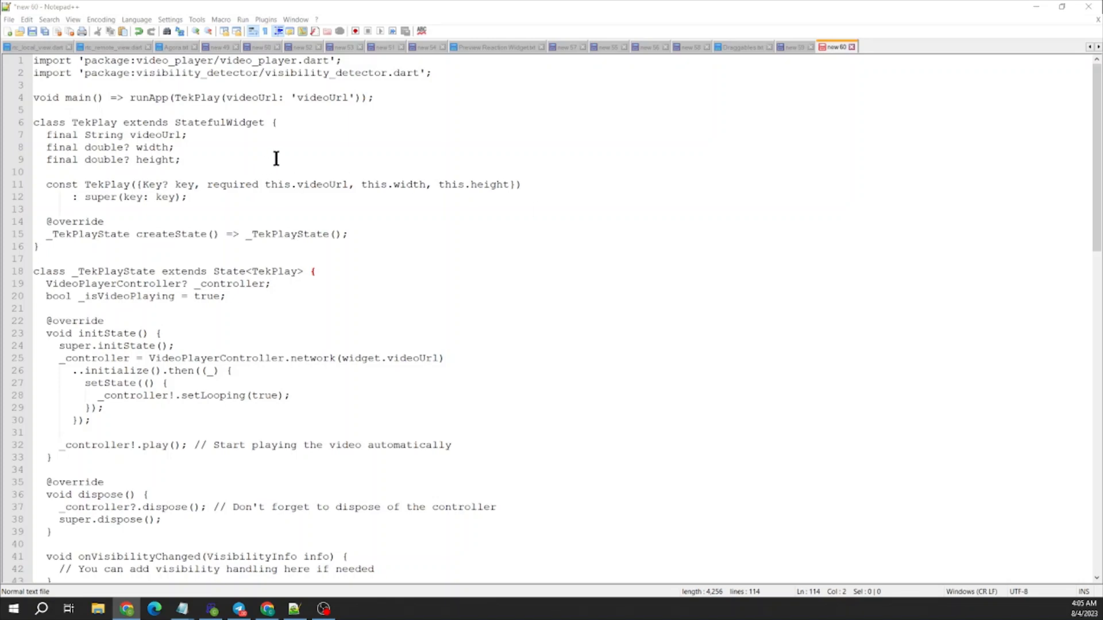
scroll(281, 160, down, 20)
scroll(281, 160, down, 3)
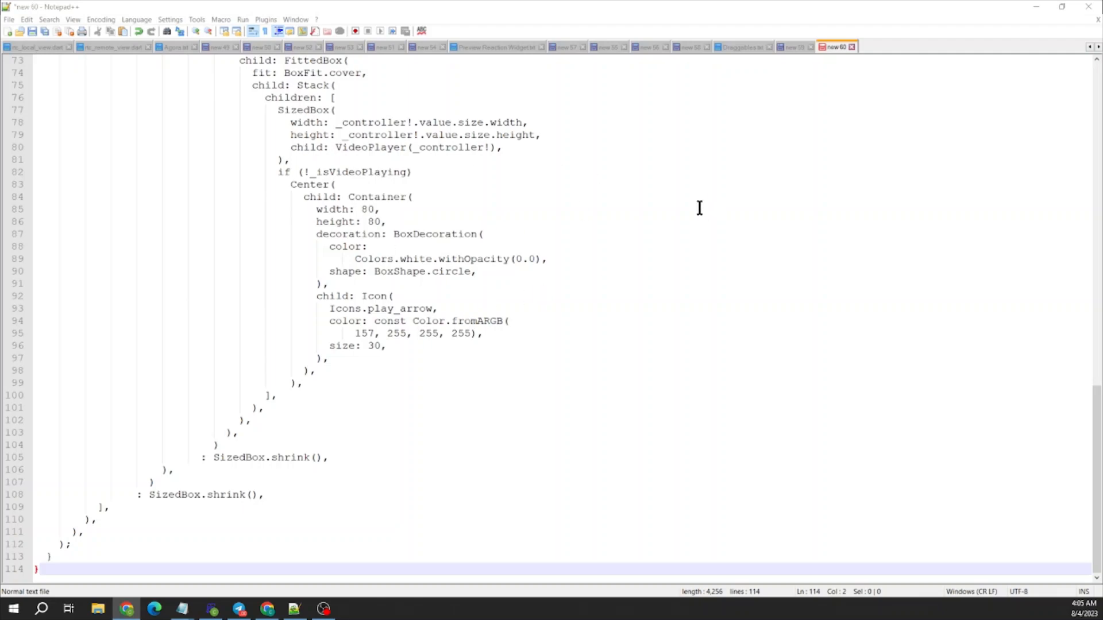
scroll(157, 298, up, 4)
scroll(327, 254, up, 16)
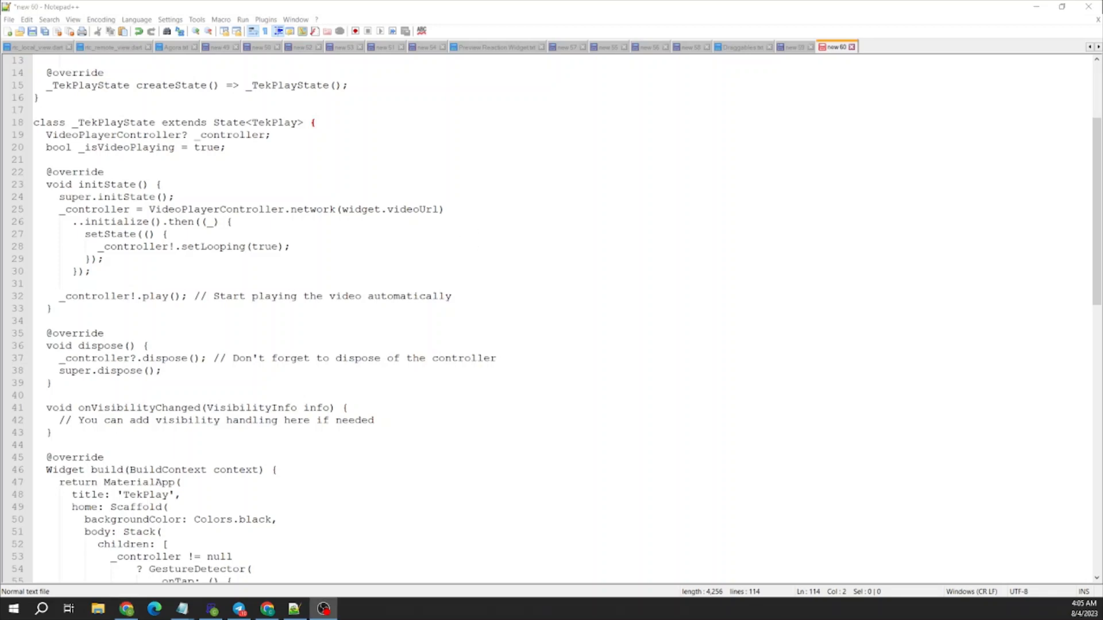
scroll(243, 313, down, 9)
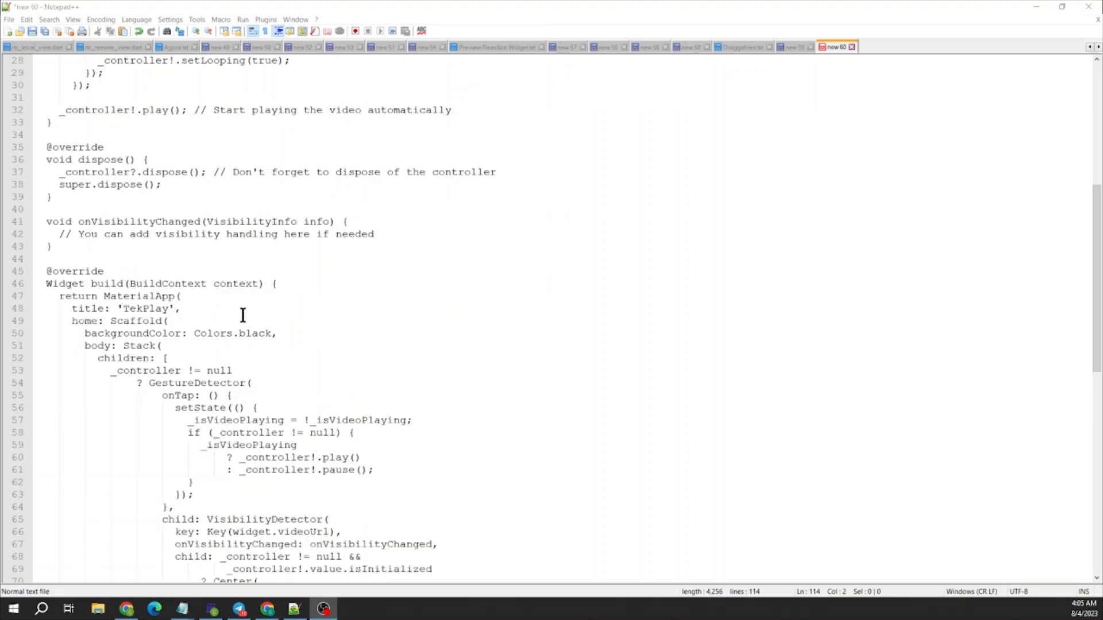
scroll(328, 294, down, 2)
scroll(364, 315, up, 15)
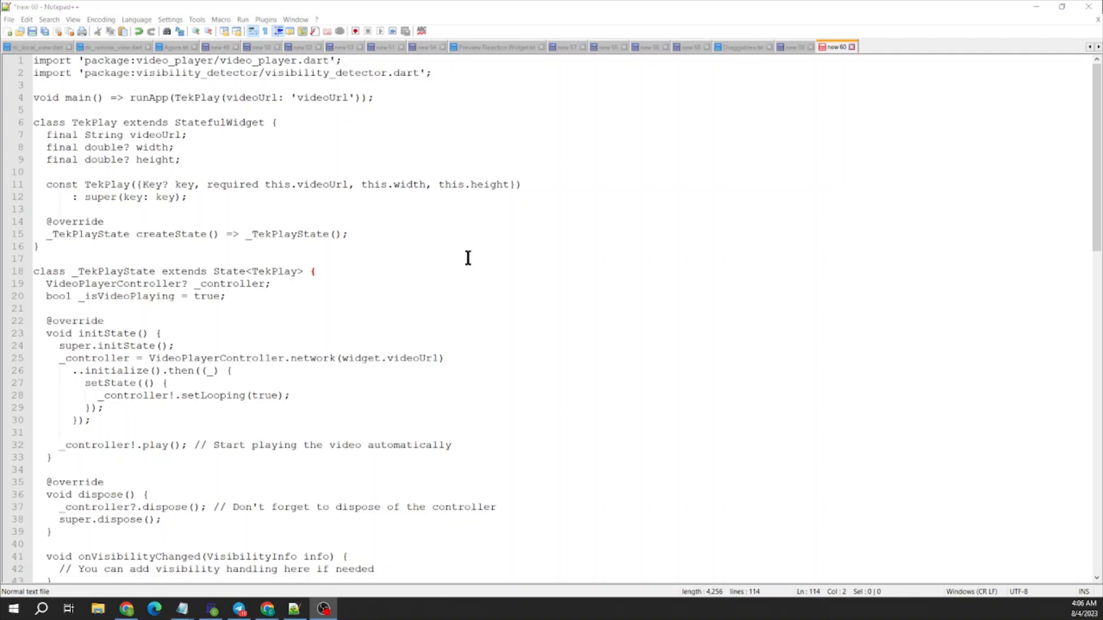
scroll(422, 278, down, 3)
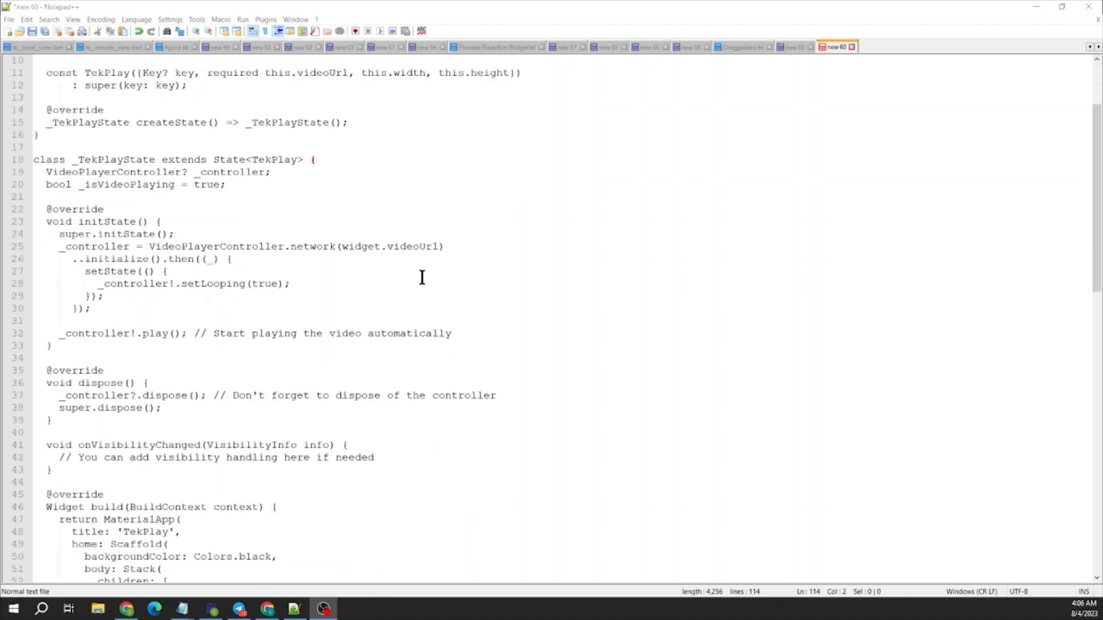
scroll(422, 278, down, 20)
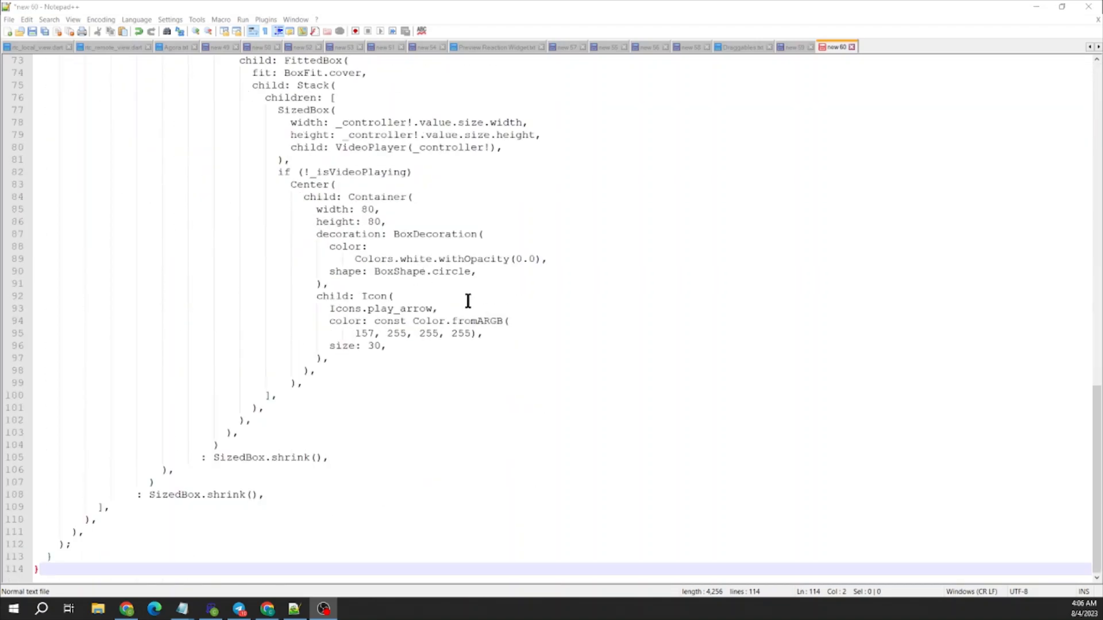
scroll(534, 287, up, 10)
scroll(546, 296, down, 5)
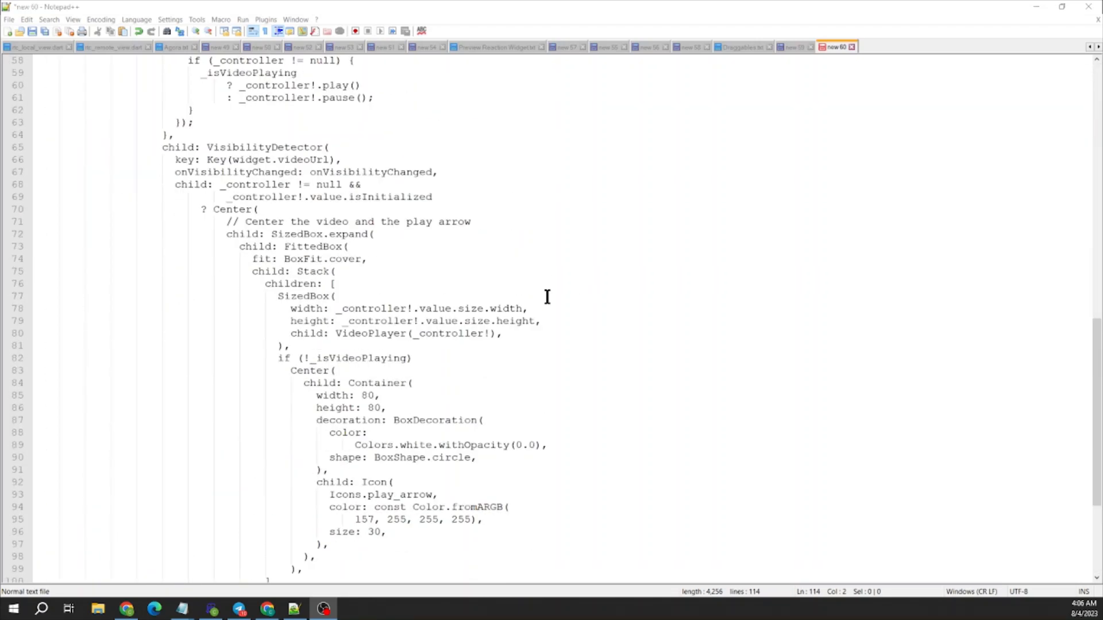
Examine how the VisibilityDetector and the GestureDetector's onTap handler control video playback in the TekPlay code.
scroll(546, 296, down, 4)
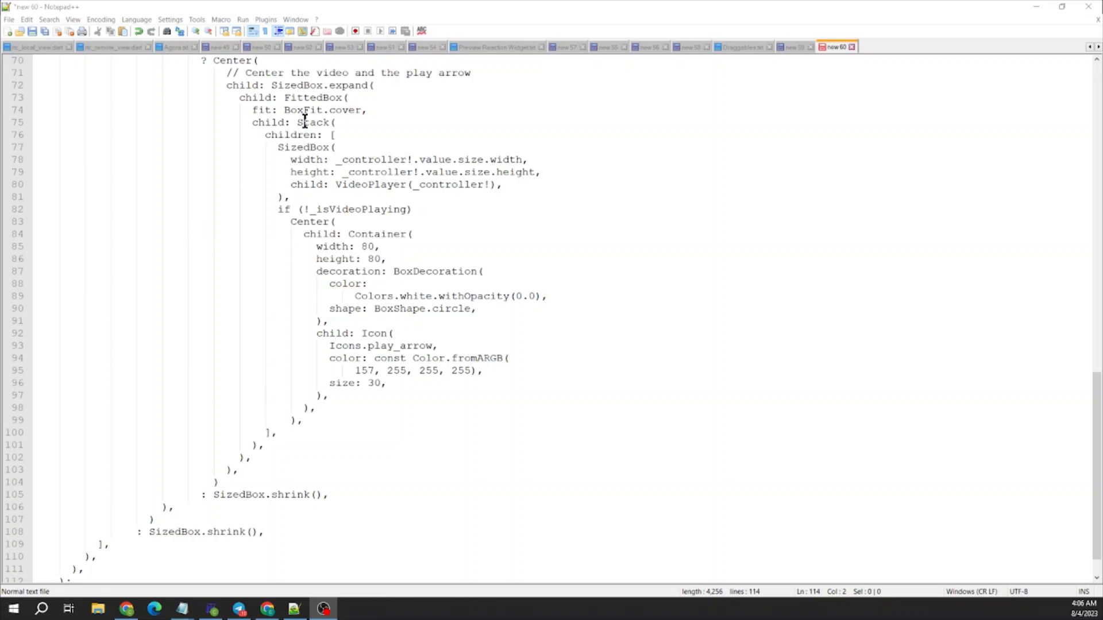
scroll(265, 192, up, 1)
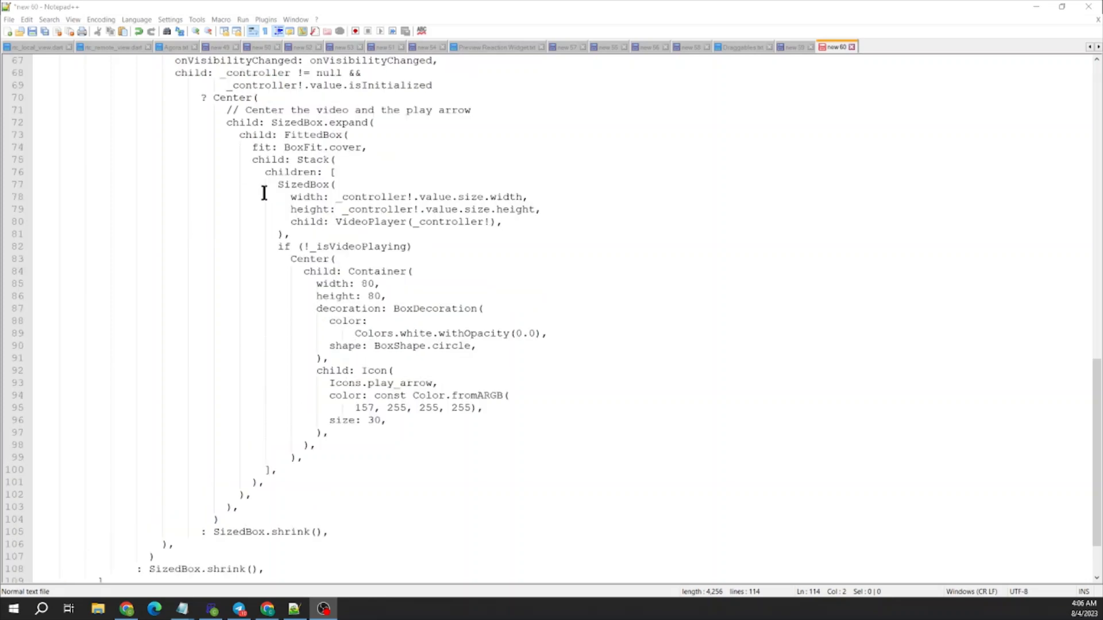
scroll(264, 192, up, 1)
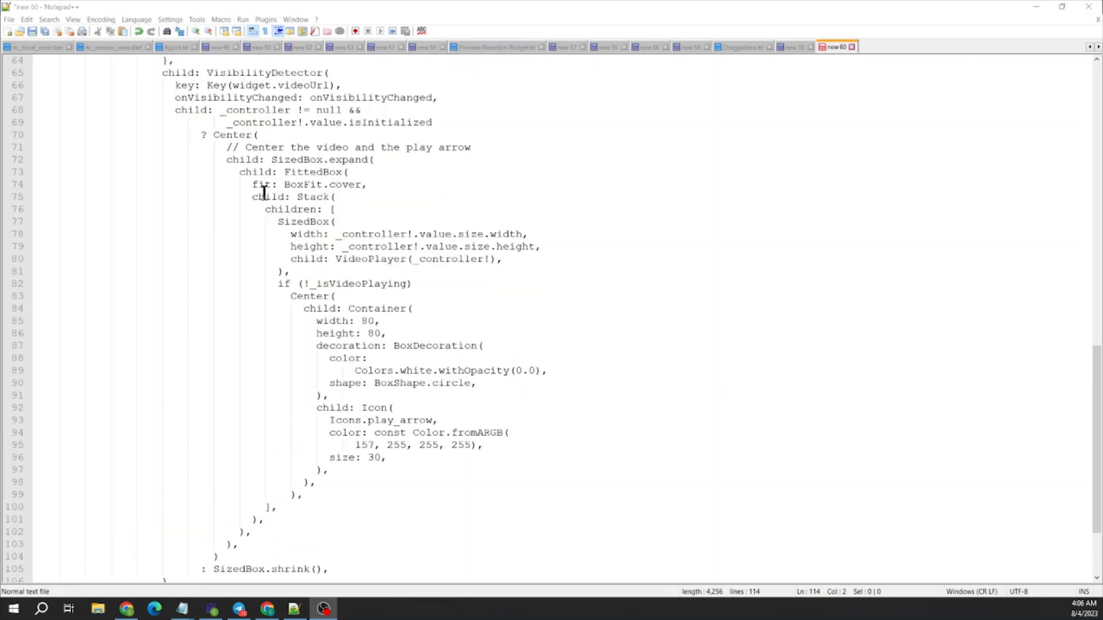
scroll(265, 192, up, 1)
scroll(265, 192, up, 1)
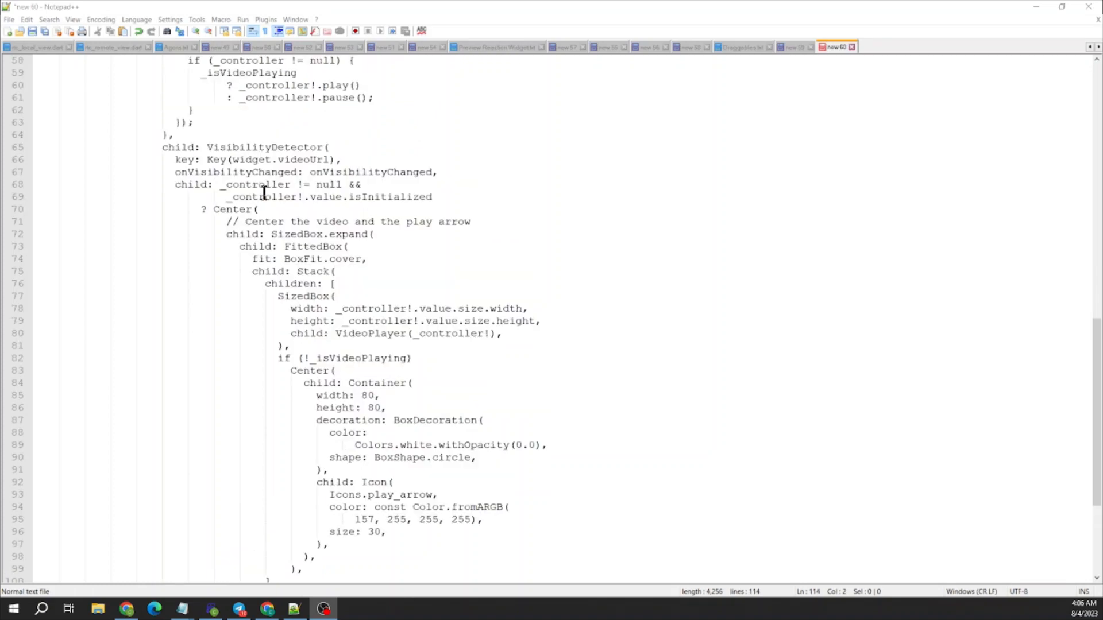
scroll(310, 204, up, 1)
scroll(311, 203, up, 1)
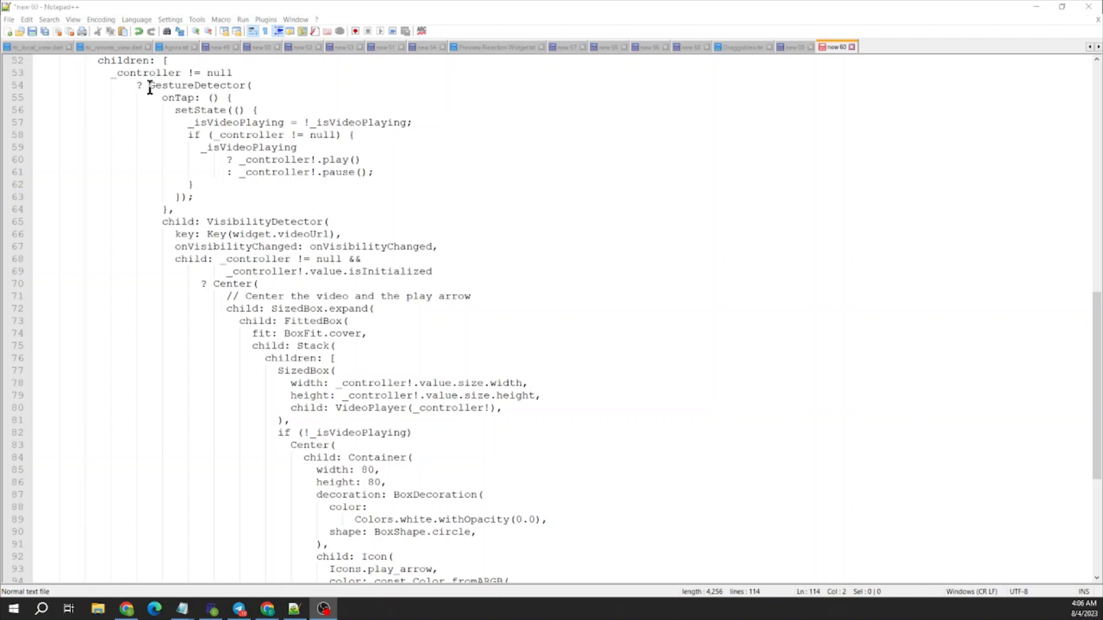
drag(150, 86, 263, 107)
click(199, 98)
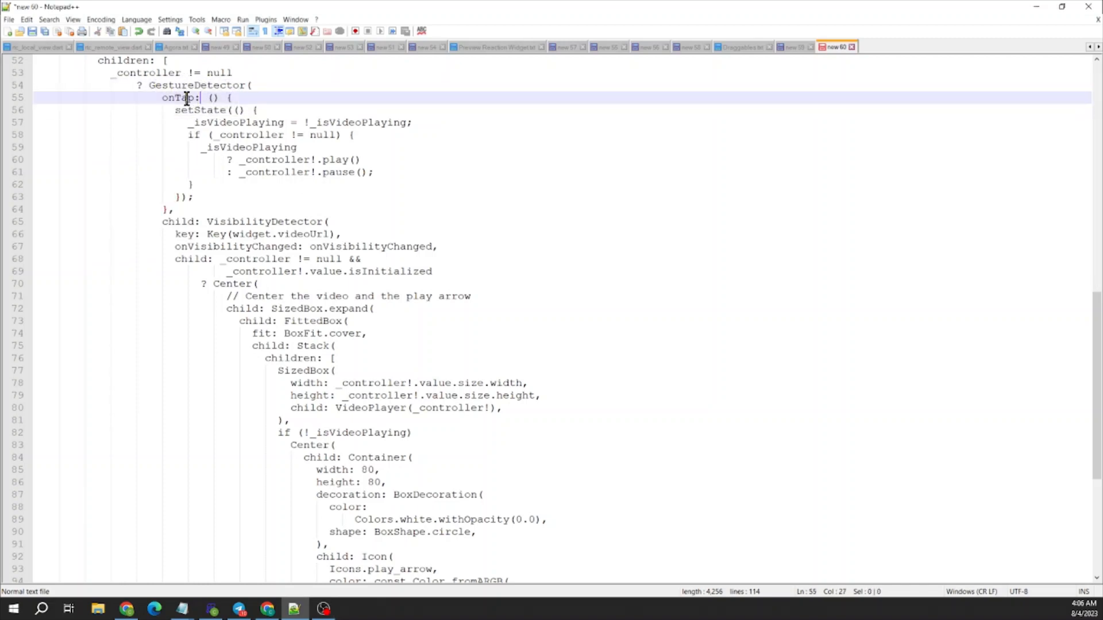
drag(169, 98, 233, 98)
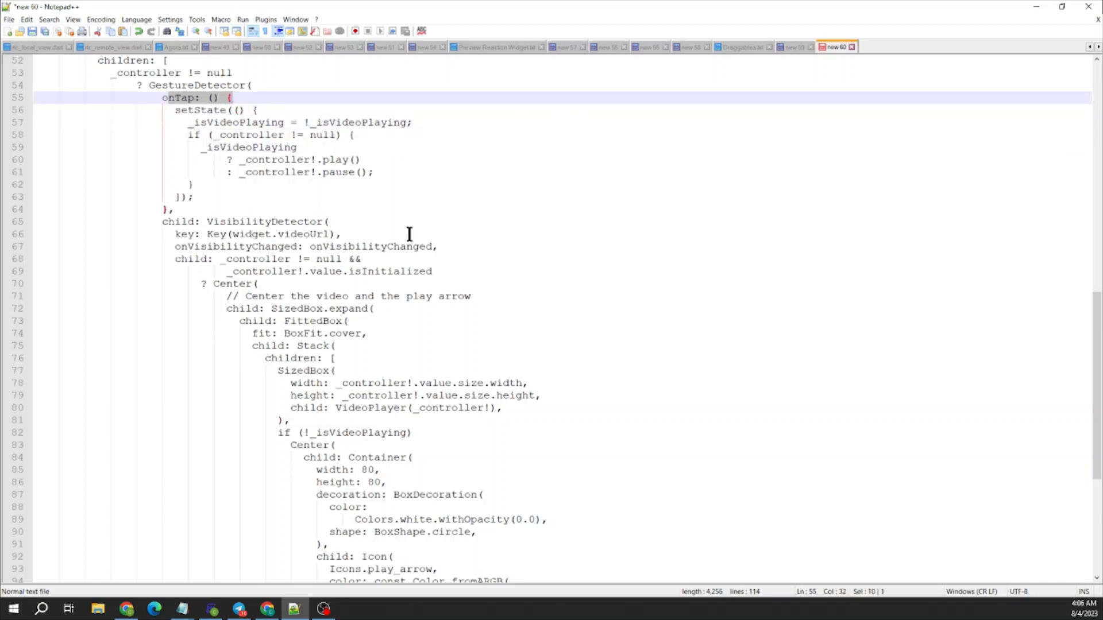
click(504, 308)
Examine the Stack in the TekPlay code that sizes the video and overlays the centred play arrow icon.
scroll(438, 228, down, 6)
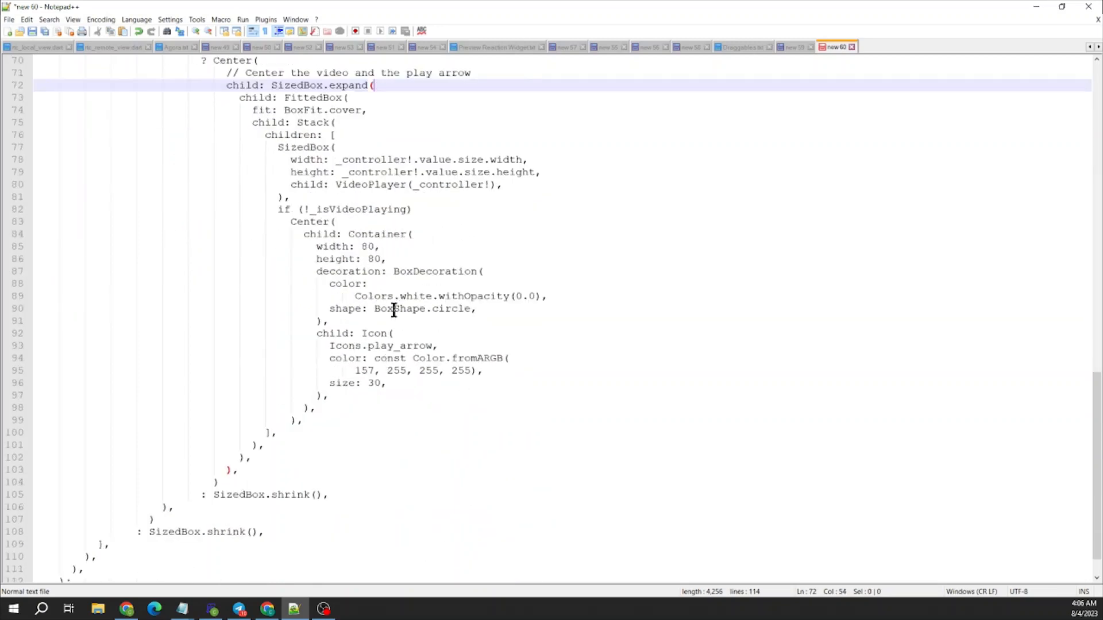
scroll(423, 359, down, 1)
scroll(416, 321, up, 2)
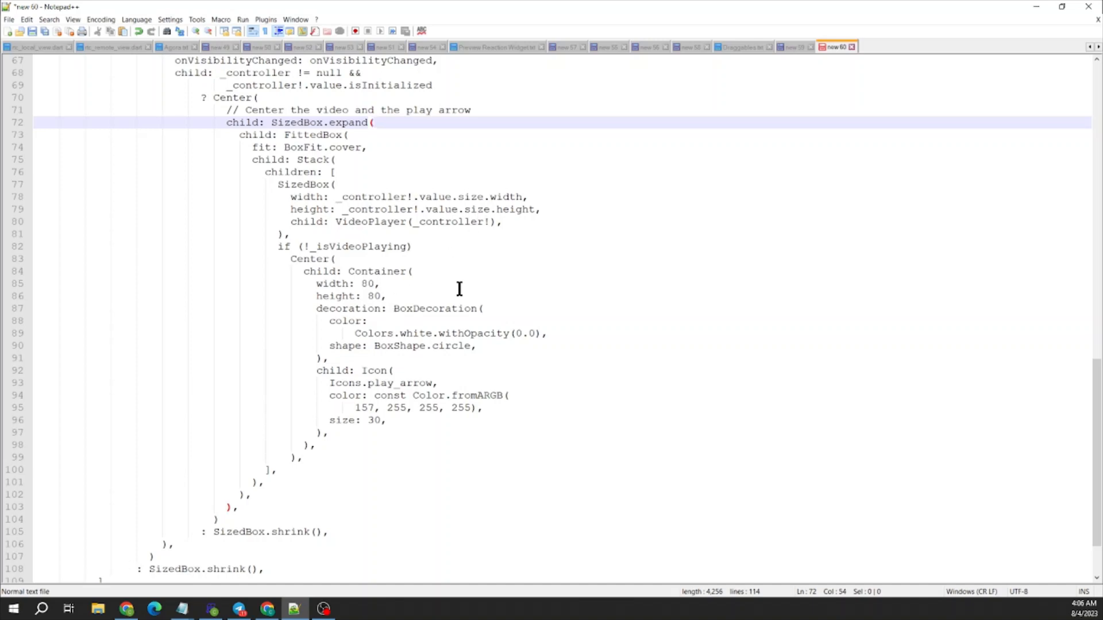
scroll(456, 290, up, 4)
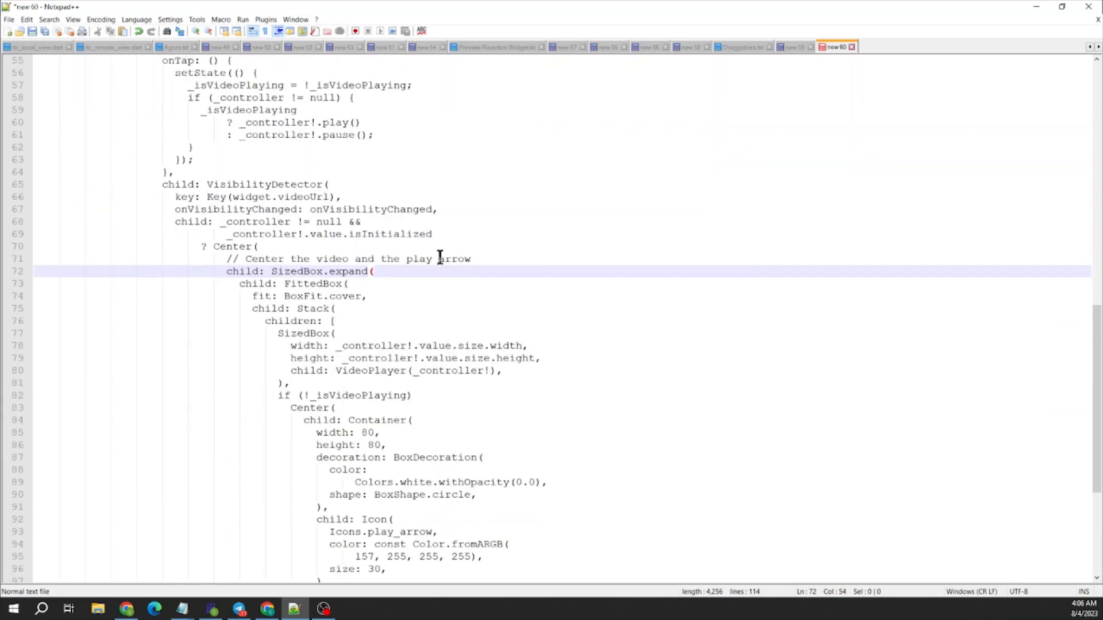
scroll(458, 284, down, 6)
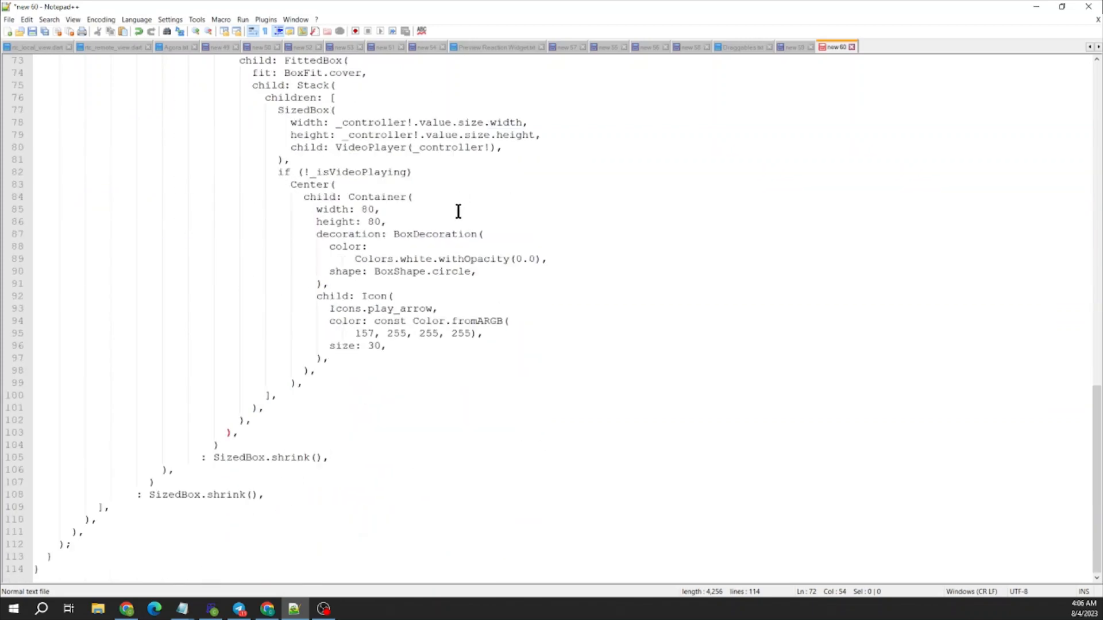
scroll(458, 211, up, 5)
Switch back to FlutterFlow and check the project's Firebase connection and Storage rules in the app settings.
drag(448, 8, 1102, 112)
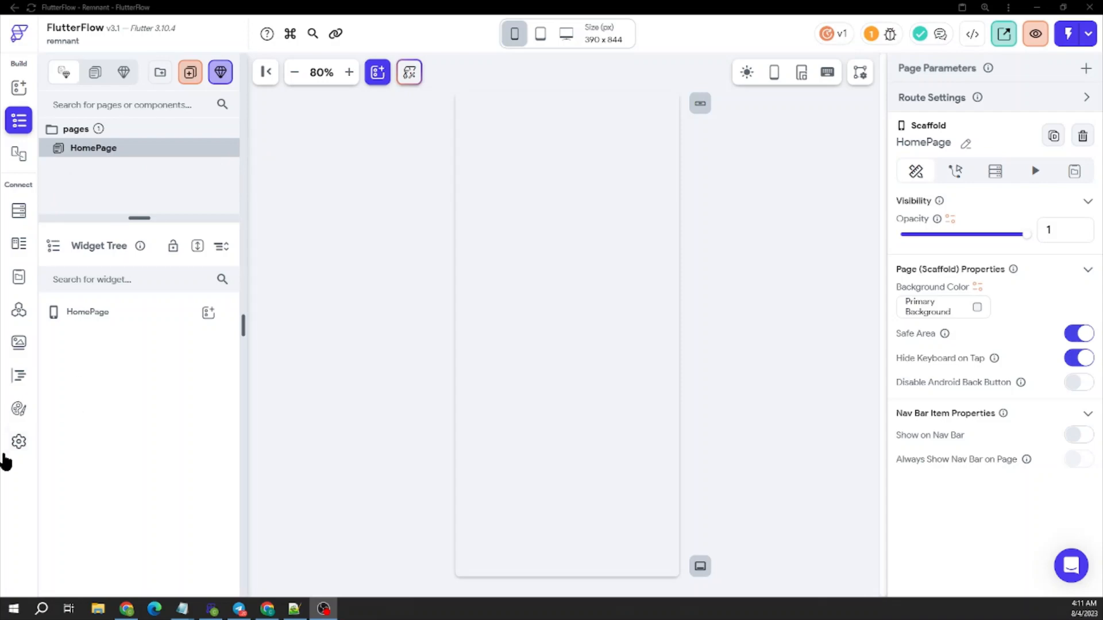
click(22, 432)
scroll(101, 235, down, 4)
scroll(109, 224, up, 4)
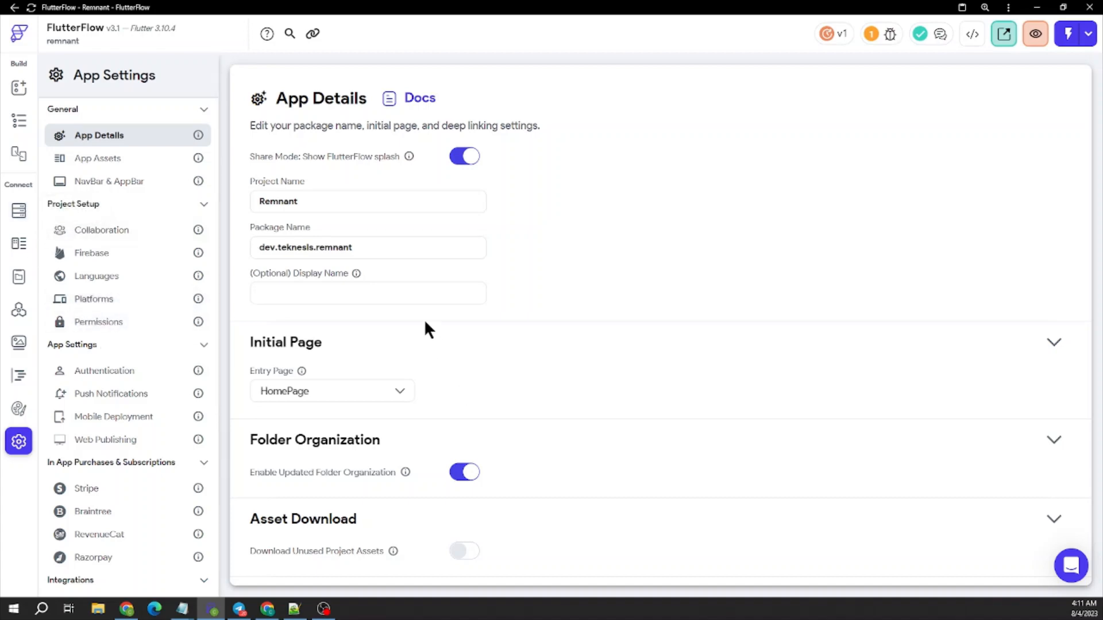
scroll(428, 320, down, 5)
click(102, 251)
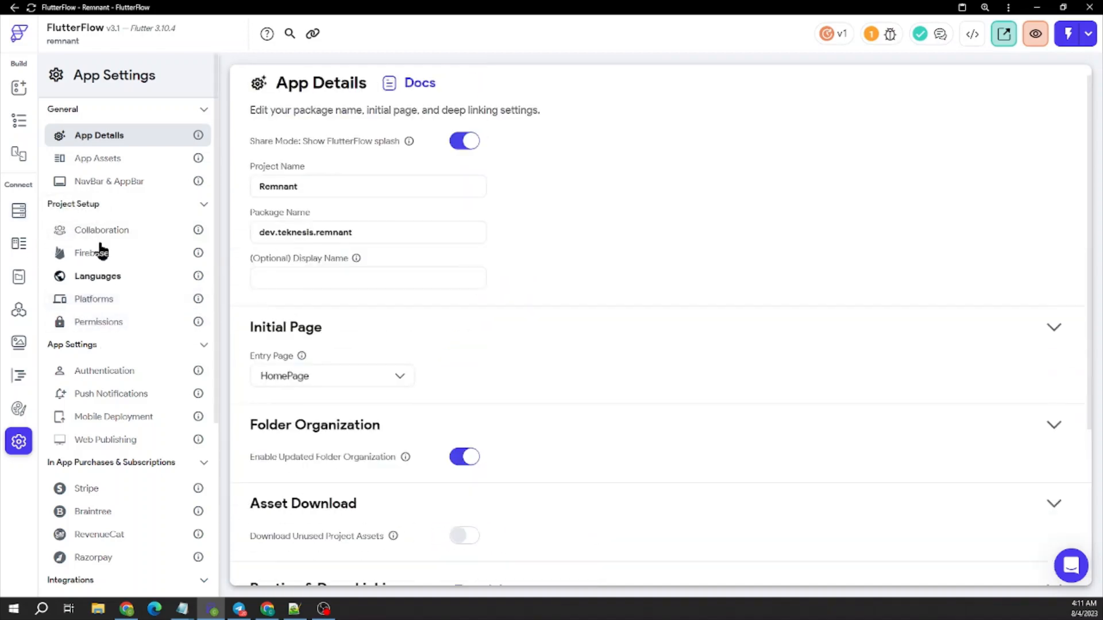
click(111, 251)
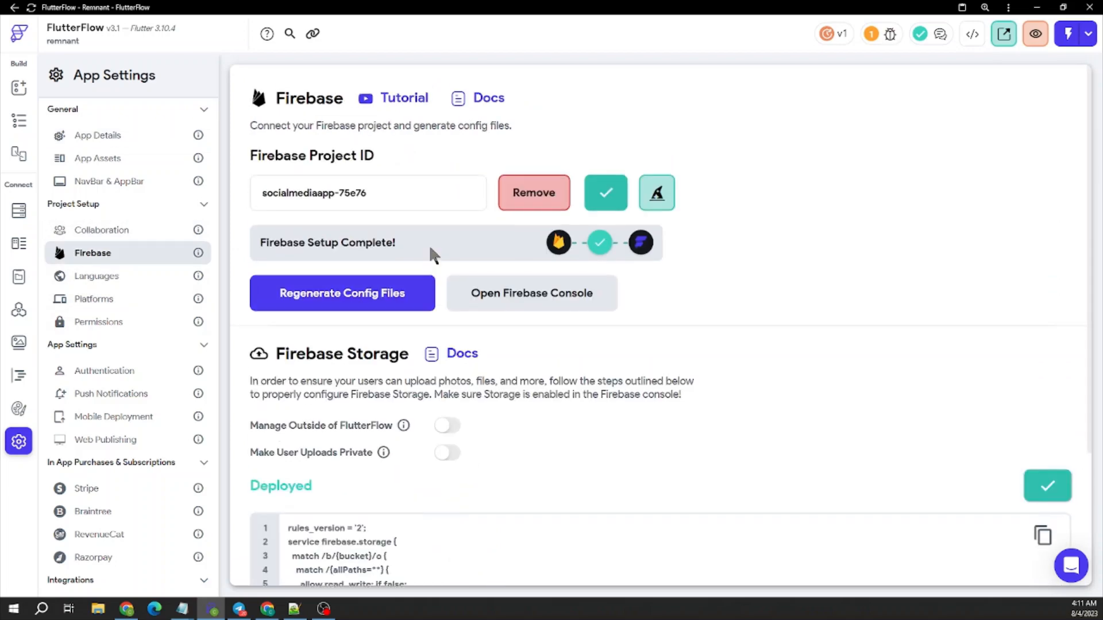
scroll(429, 245, down, 3)
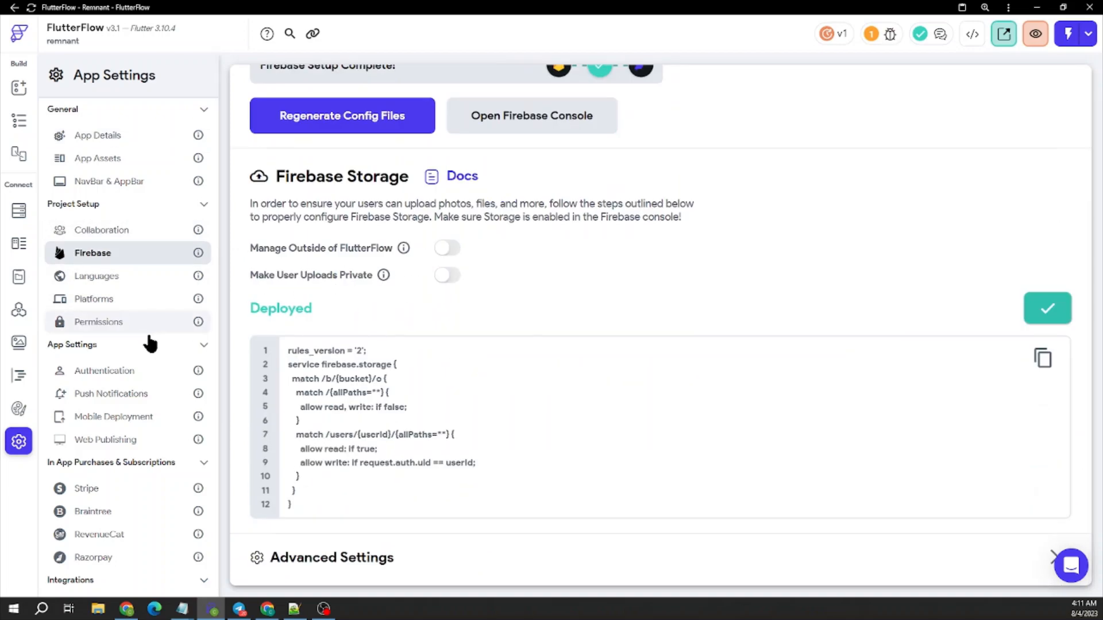
Enable authentication for the app with Firebase as its type, and open the schema of the users collection.
click(140, 371)
click(408, 157)
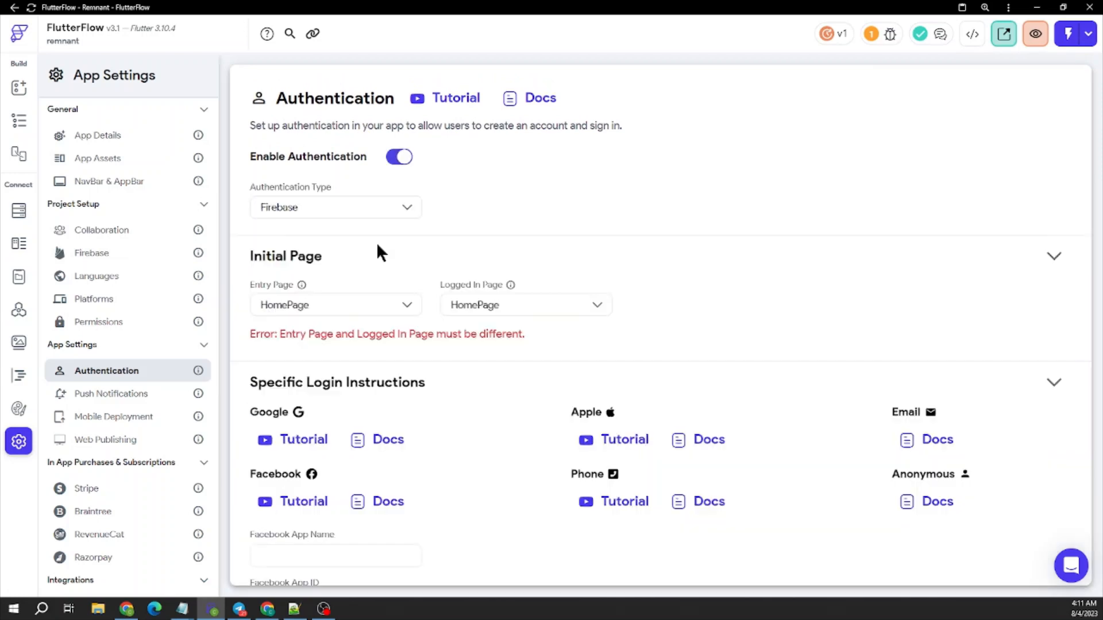
click(485, 310)
click(537, 310)
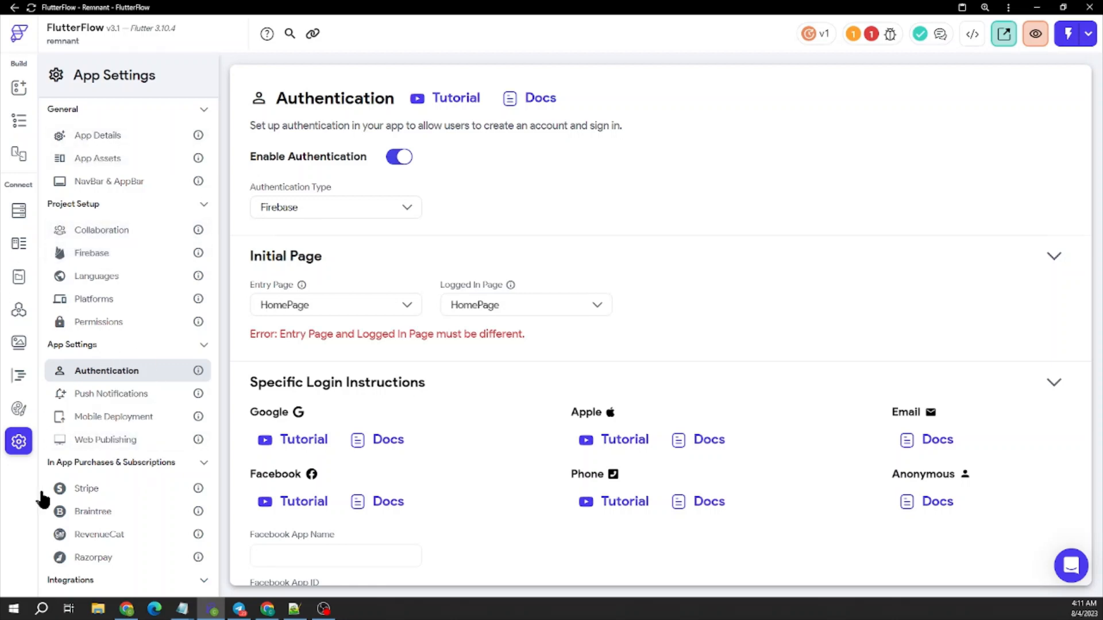
click(19, 211)
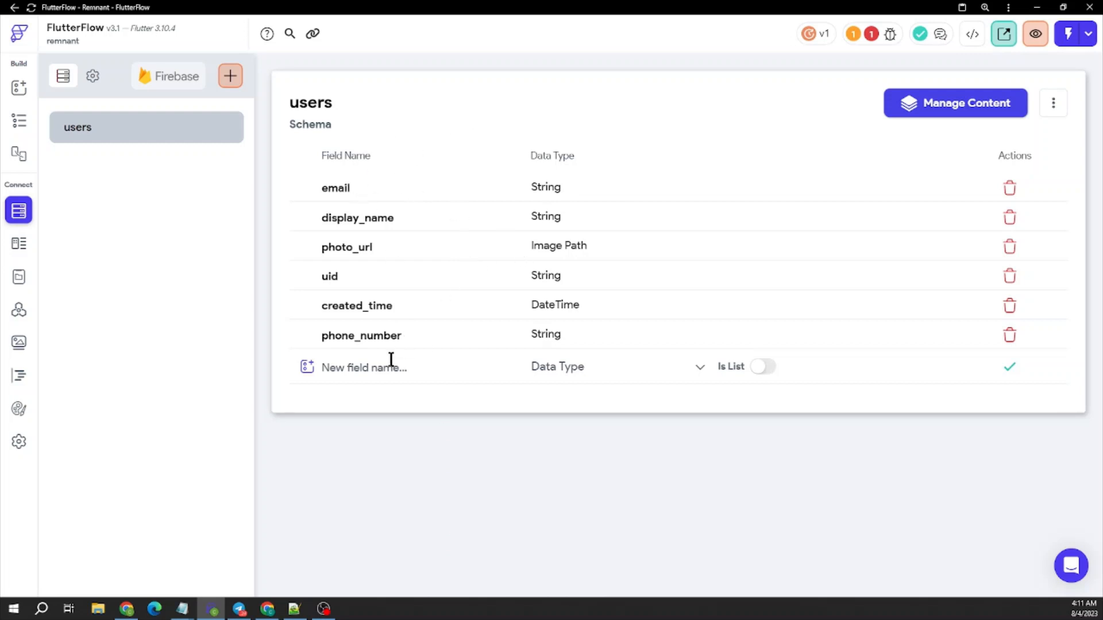
On the HomePage scaffold, turn off Safe Area and turn on Disable Android Back Button.
click(19, 128)
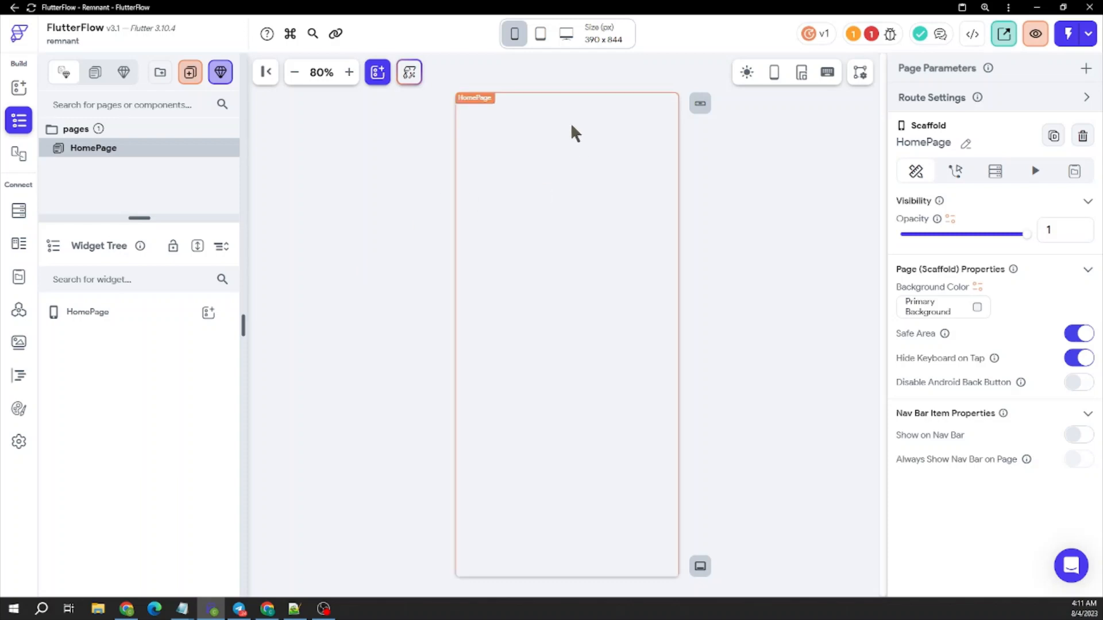
click(111, 317)
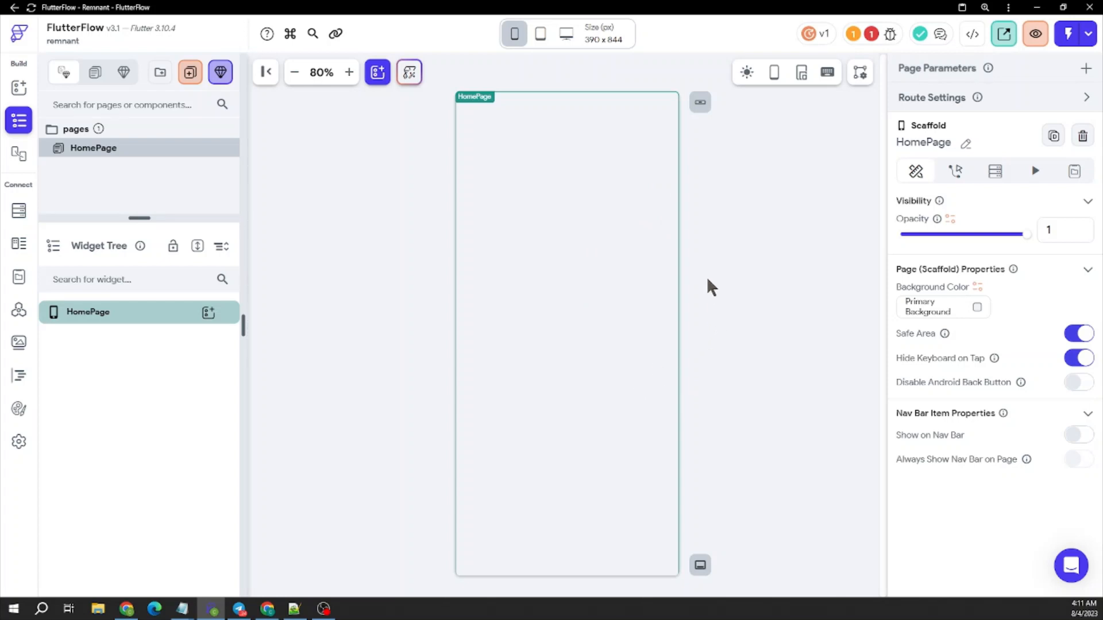
click(1079, 334)
click(1076, 382)
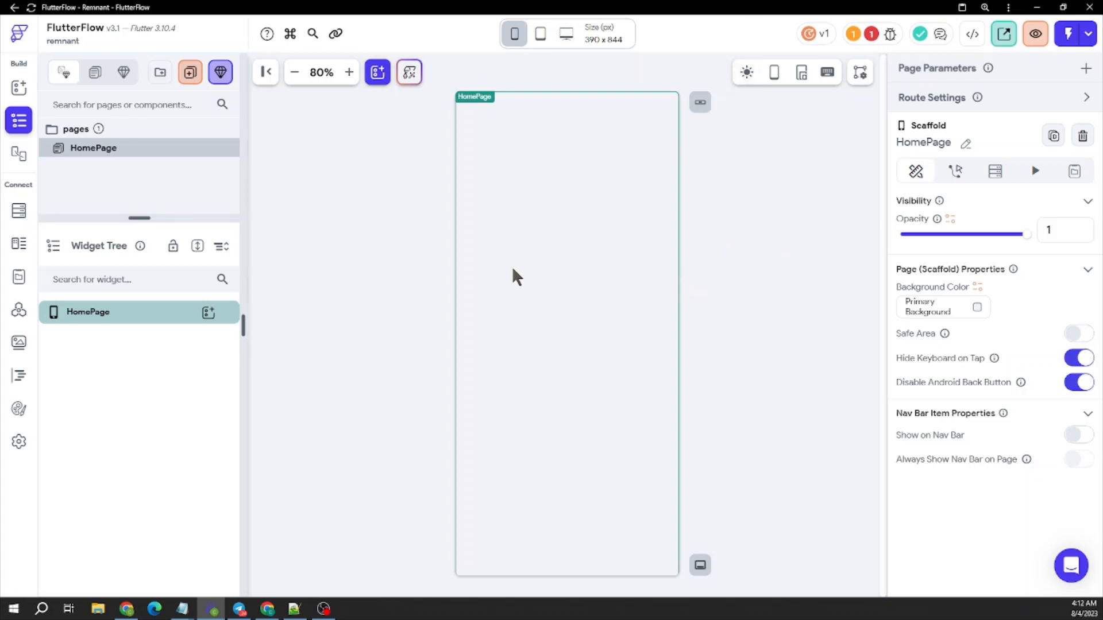
Turn off the Dark Mode Theme in the project's theme color settings.
click(19, 343)
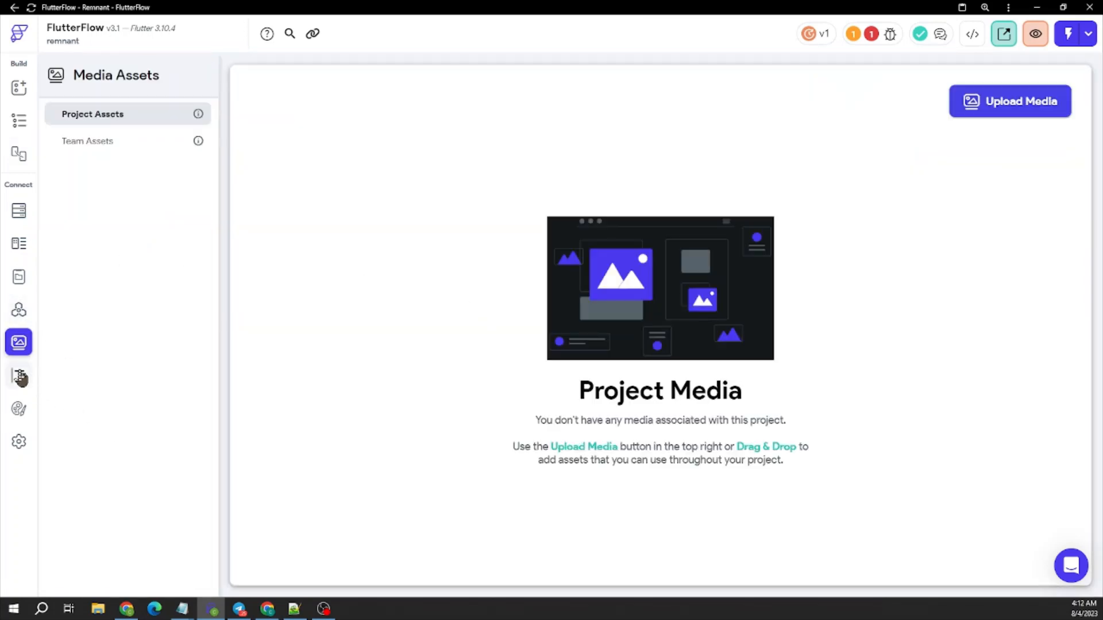
click(19, 375)
click(19, 408)
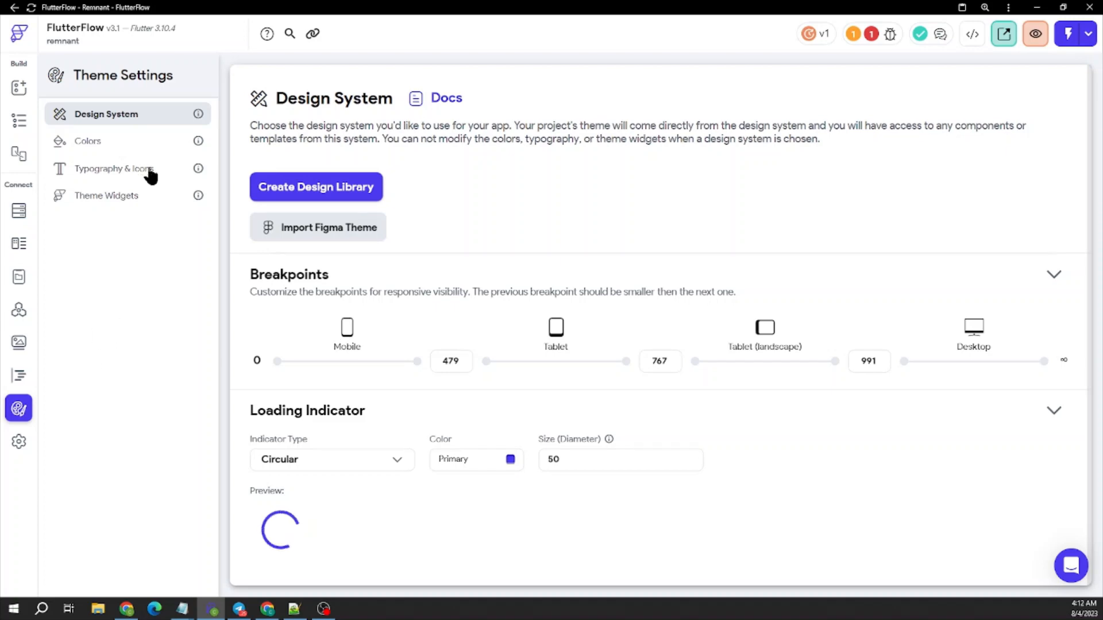
click(123, 151)
scroll(769, 219, down, 2)
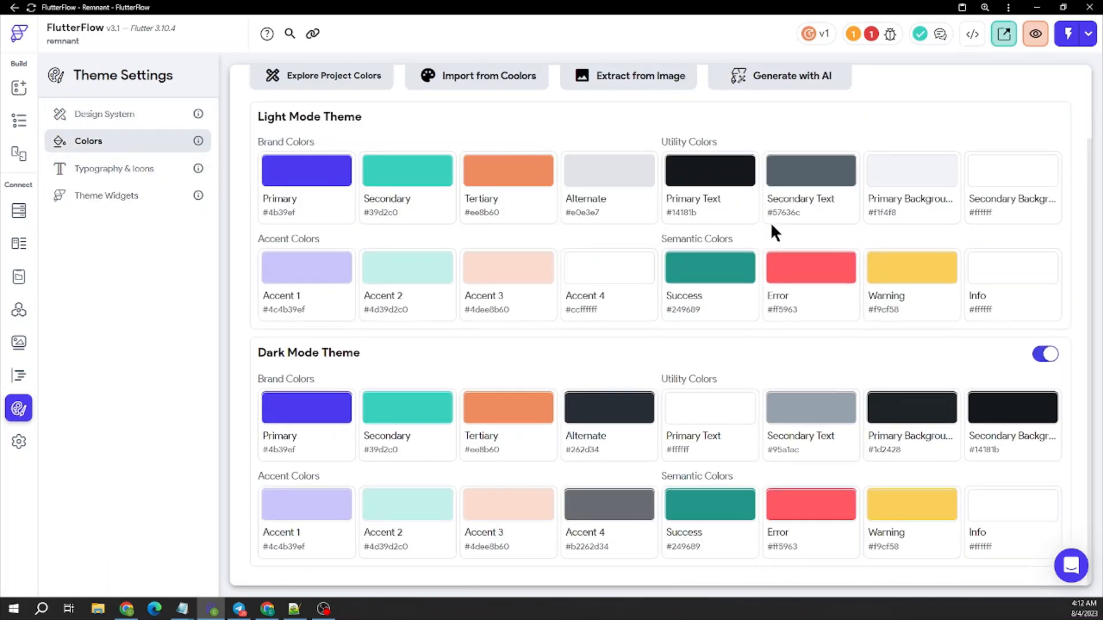
click(1044, 361)
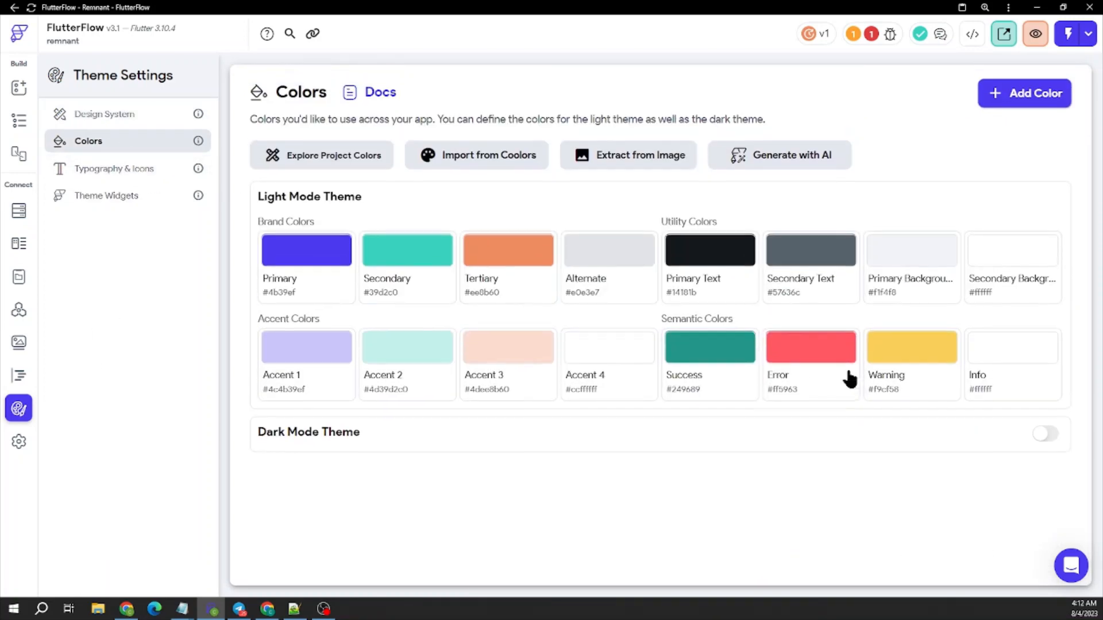
Set the HomePage scaffold's background color to Black.
click(17, 122)
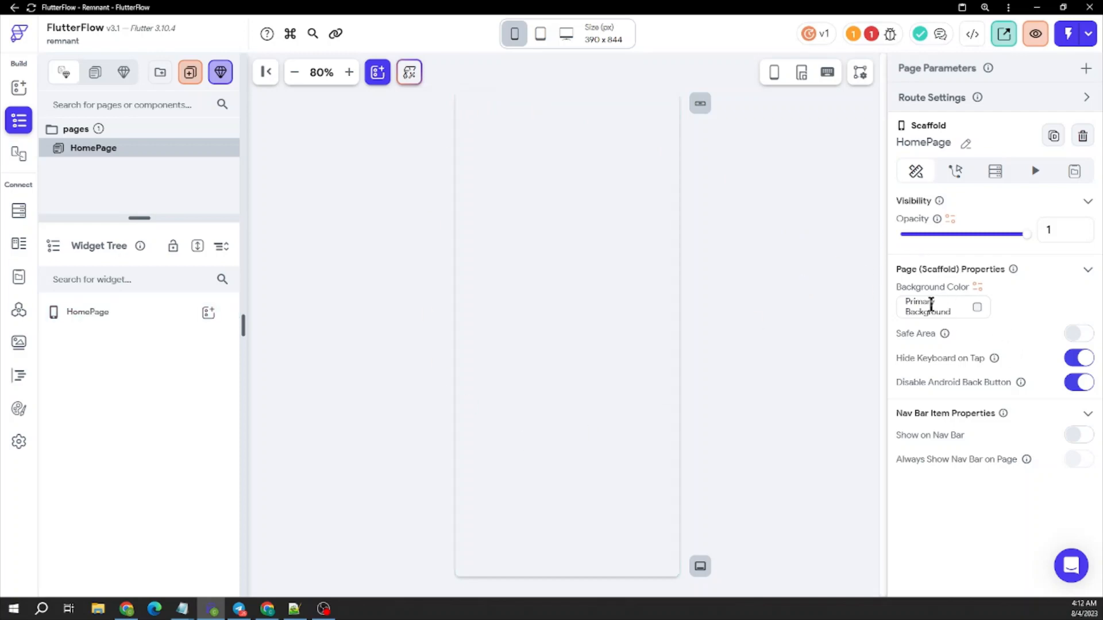
click(977, 307)
drag(471, 224, 338, 258)
click(748, 470)
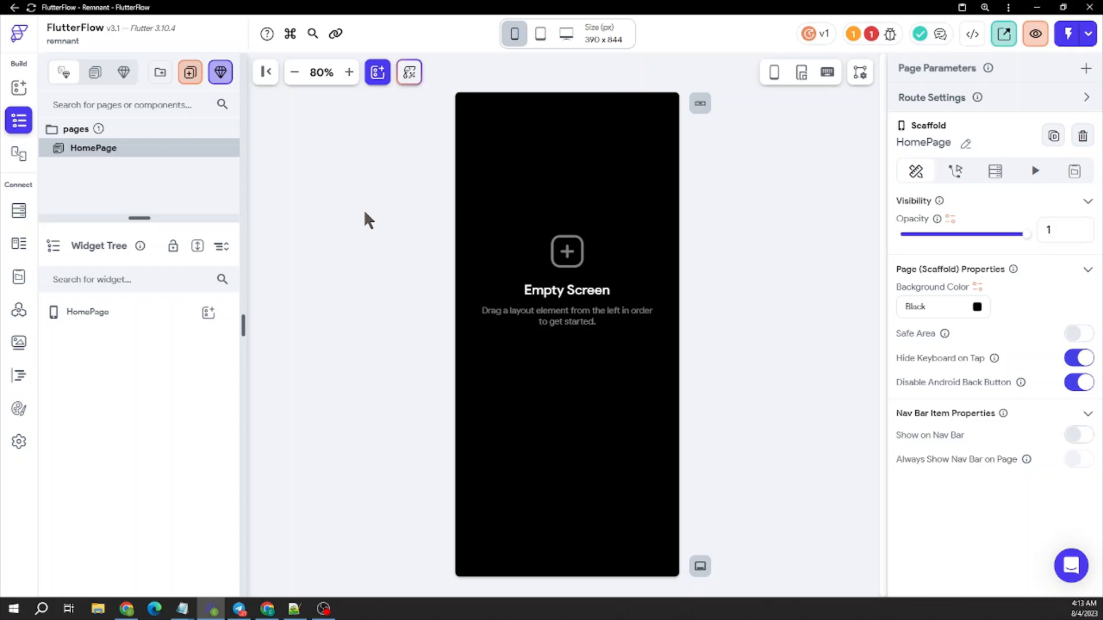
Show the device frame on the canvas, preview HomePage as Samsung Galaxy Note 20 and Note 20 Ultra, and return to iPhone 13.
click(774, 73)
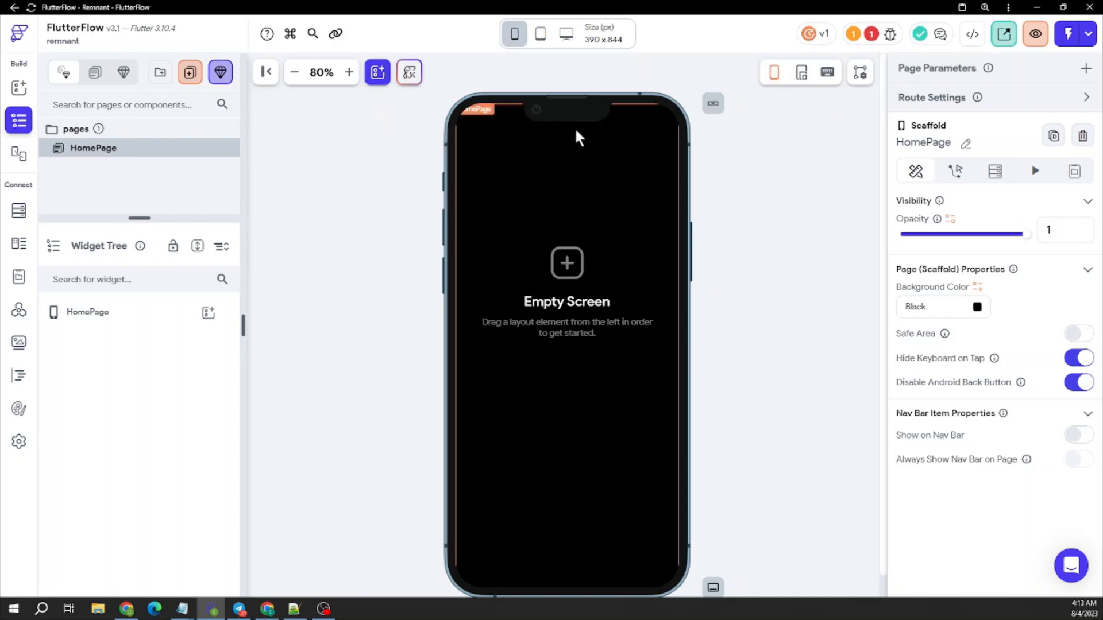
click(515, 35)
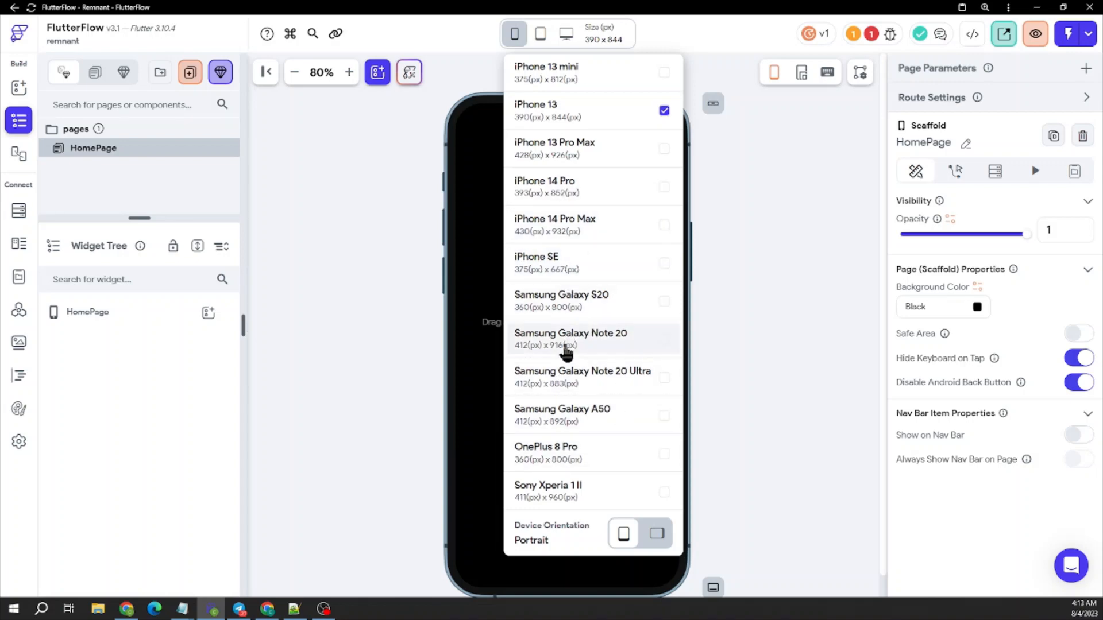
click(590, 346)
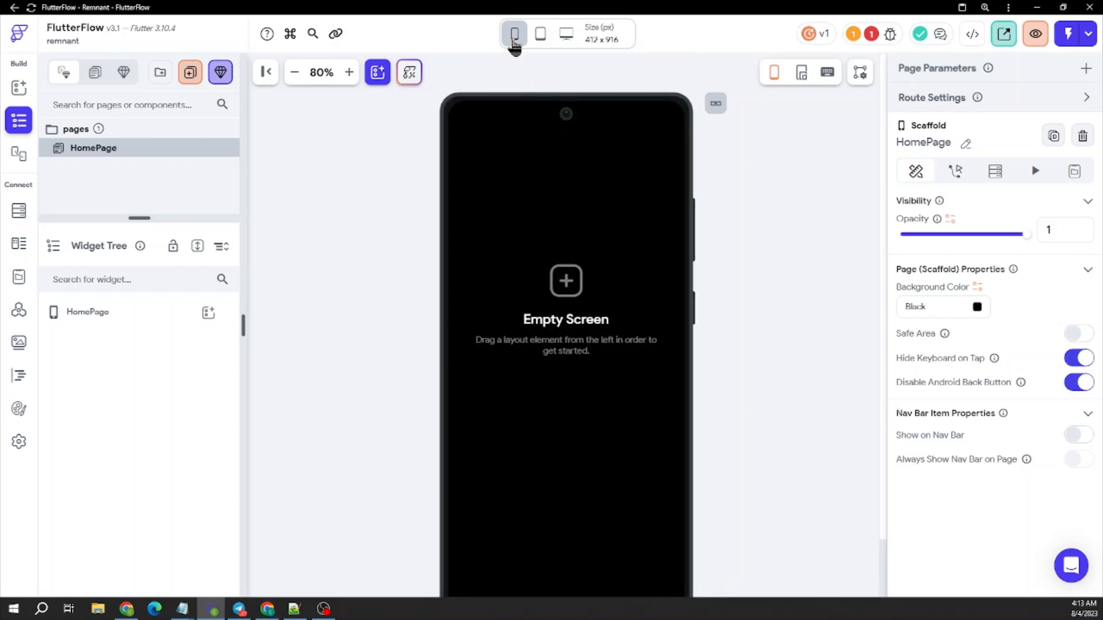
click(513, 43)
click(615, 382)
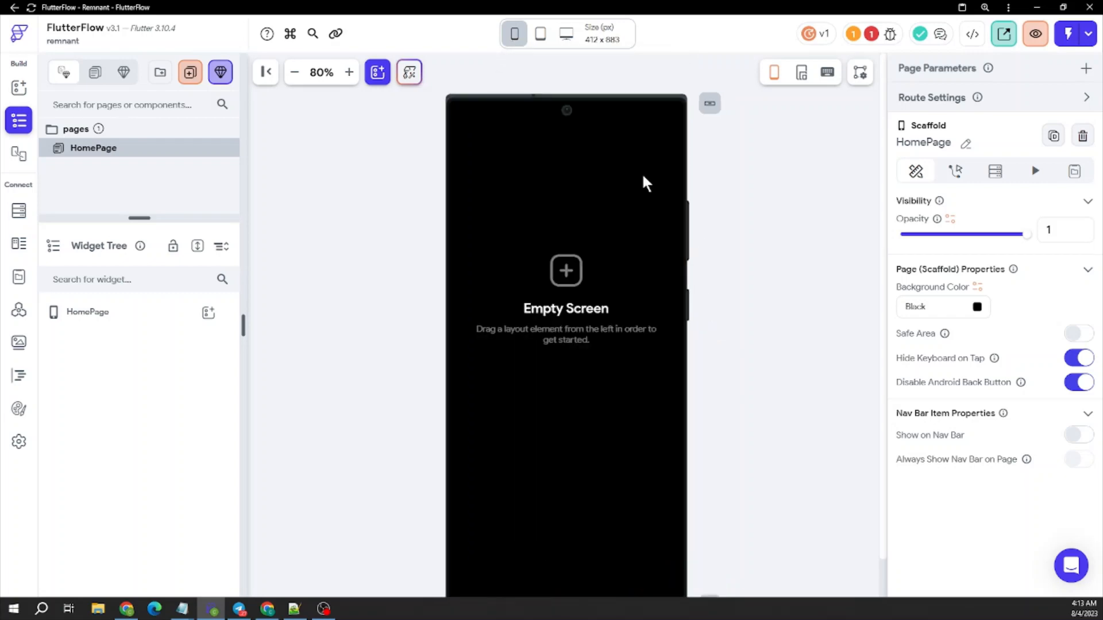
click(514, 35)
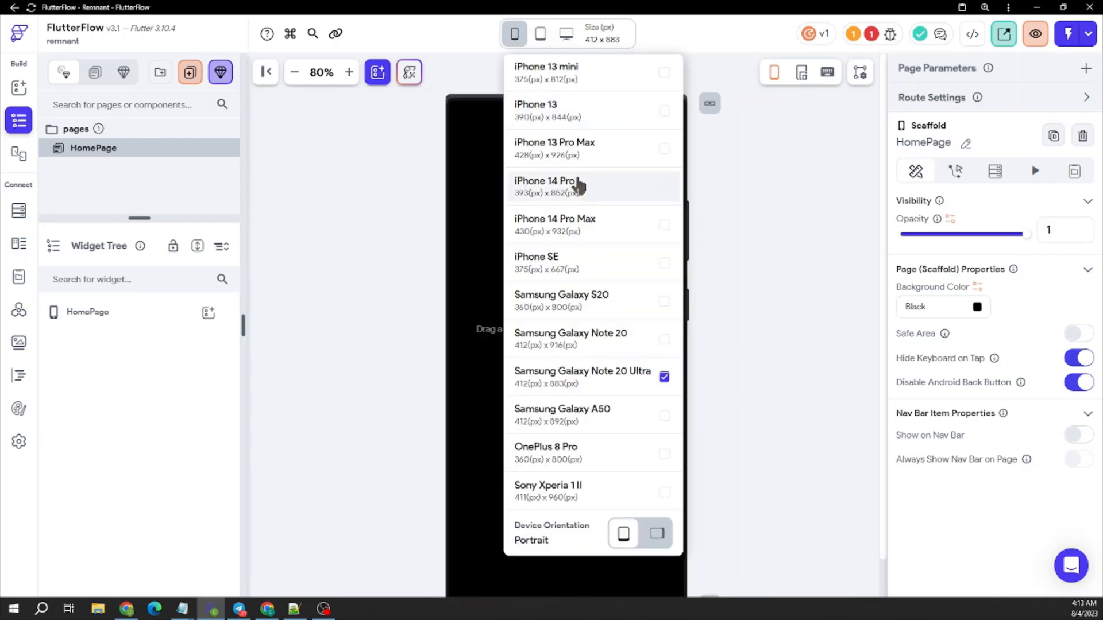
click(572, 112)
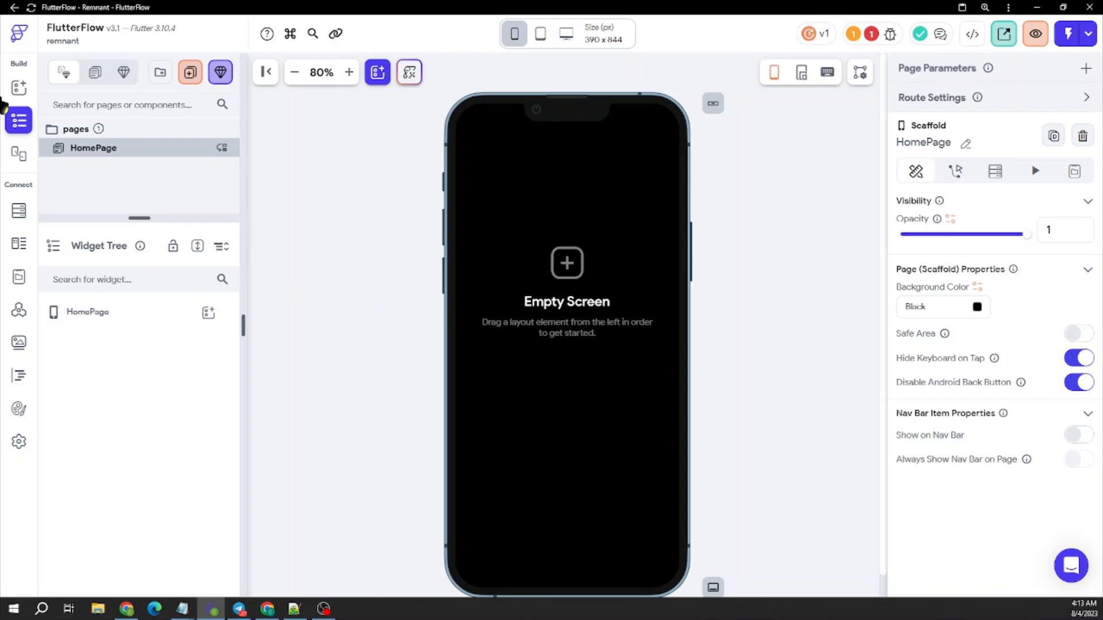
Add a Stack layout element to the empty HomePage.
click(19, 87)
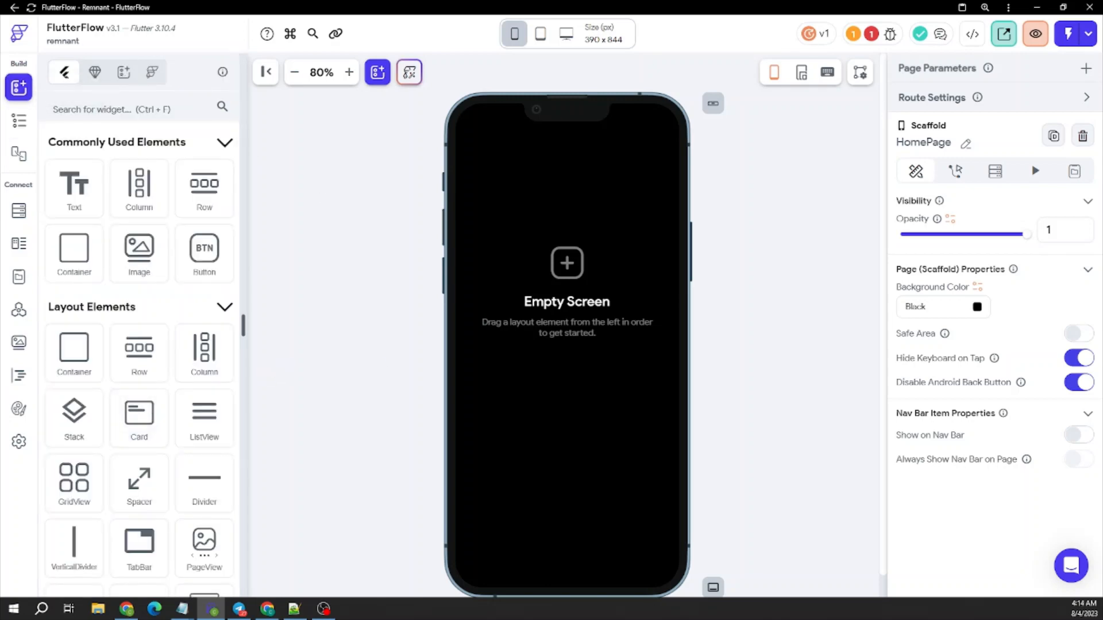
key(alt+Tab)
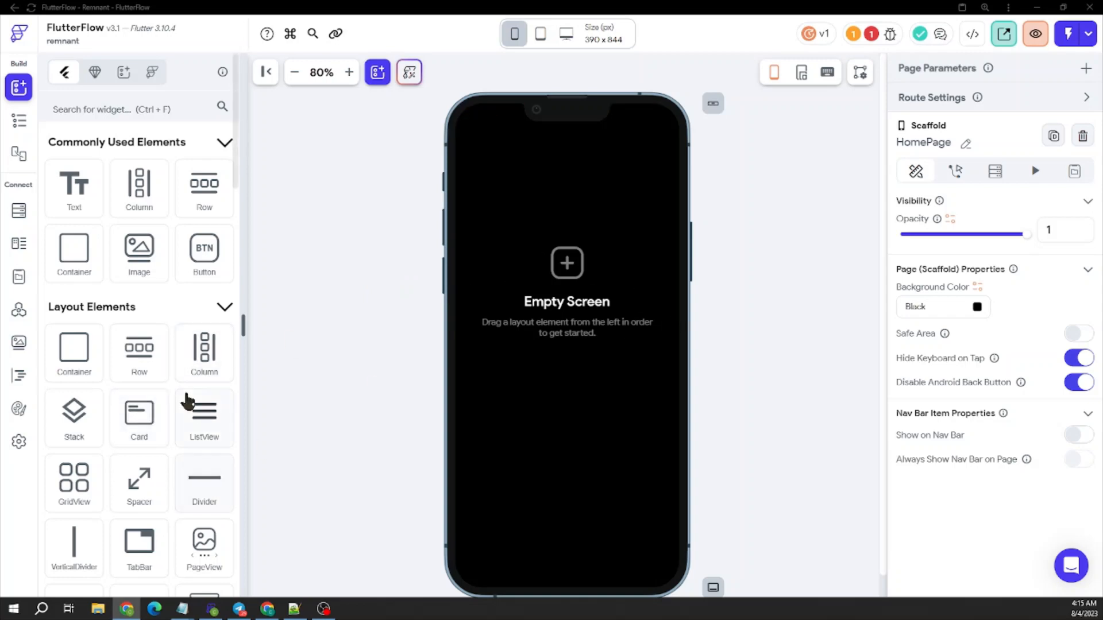
scroll(185, 401, down, 4)
scroll(128, 443, down, 2)
scroll(124, 442, up, 6)
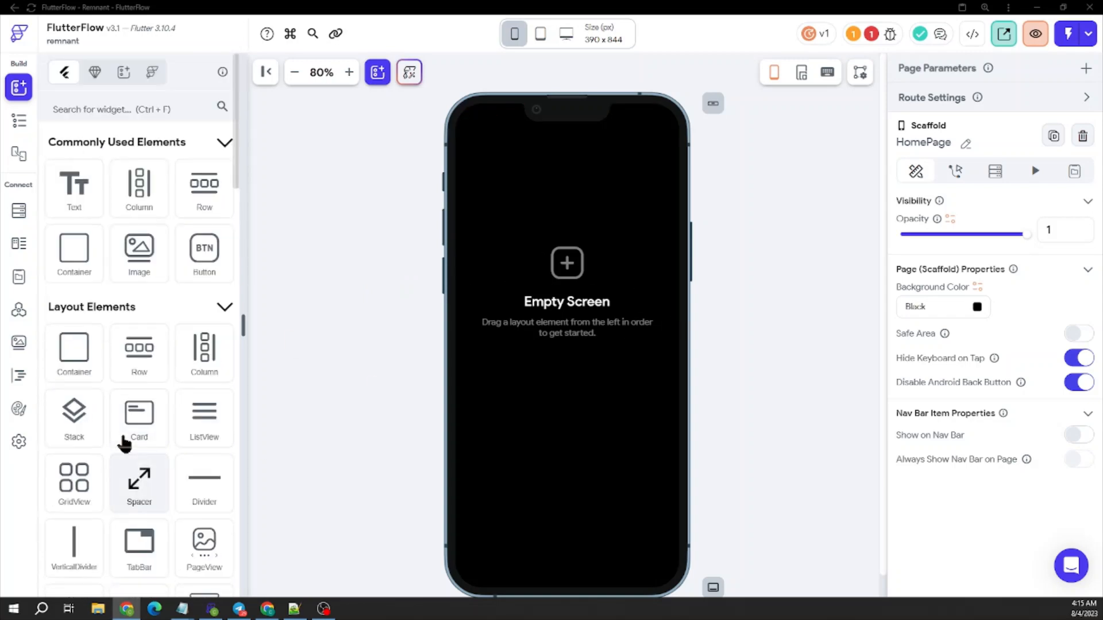
drag(74, 415, 529, 330)
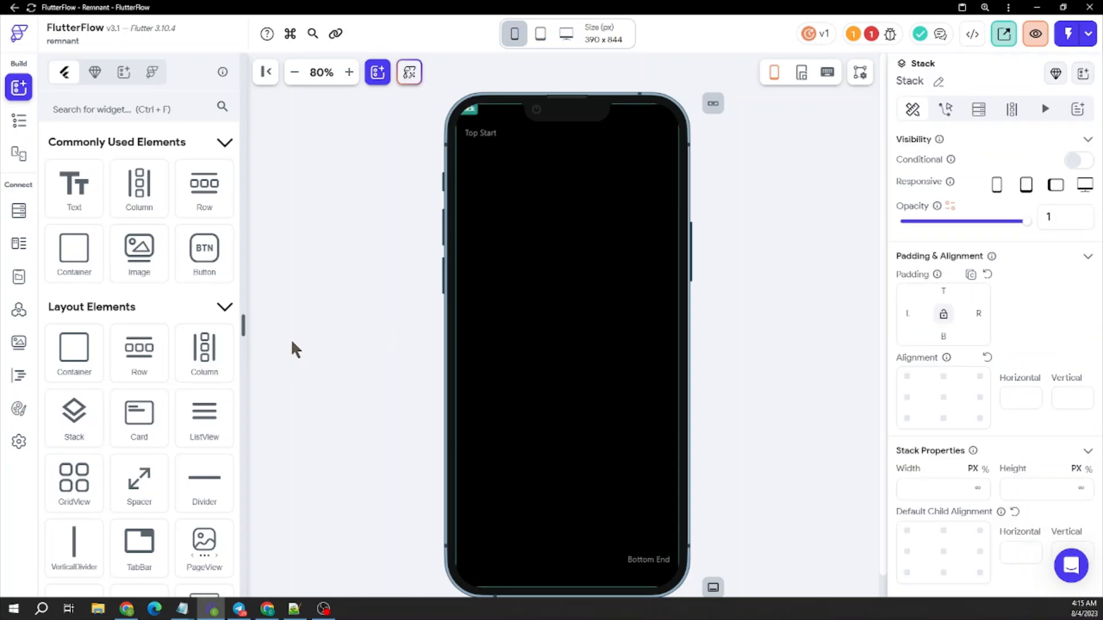
Add a TabBar inside the Stack on HomePage.
key(alt+Tab)
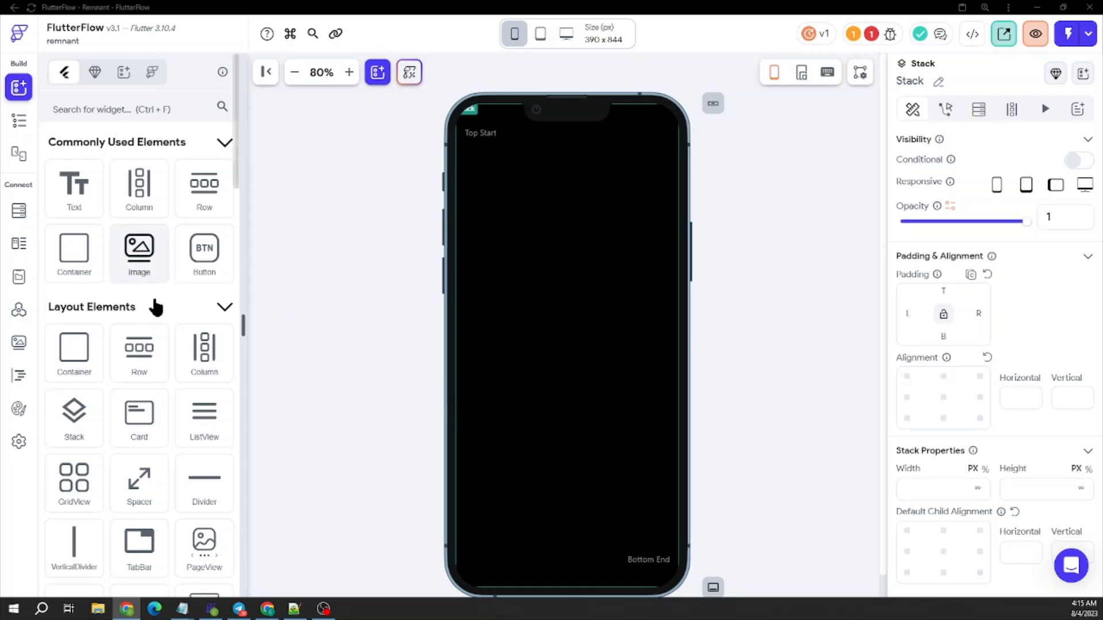
scroll(150, 313, down, 2)
drag(143, 439, 517, 328)
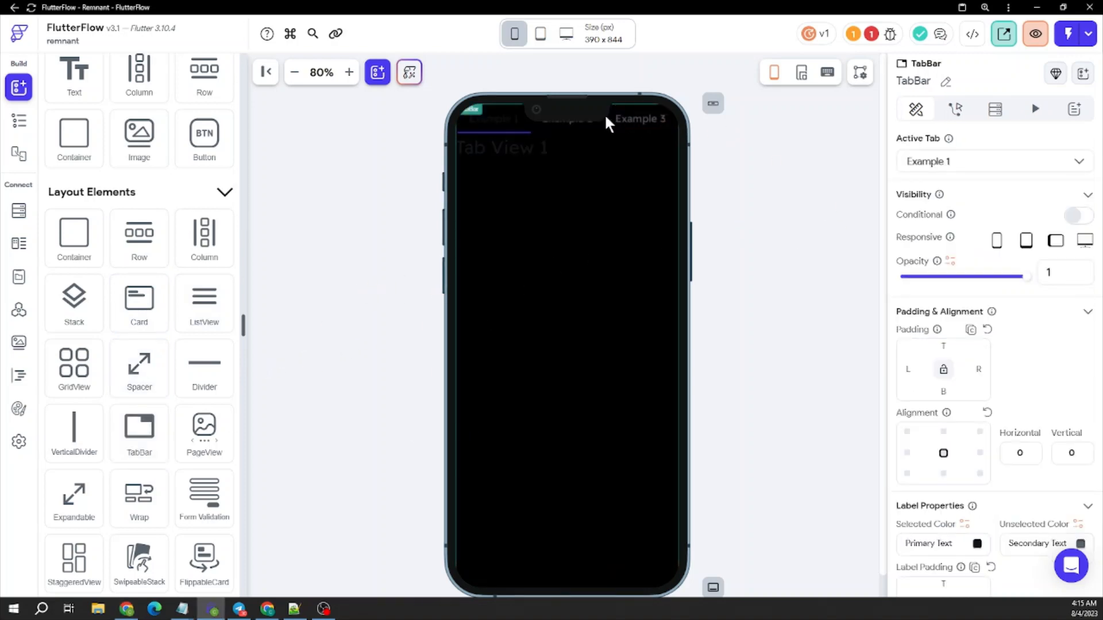
Try Safe Area on the HomePage scaffold to compare the TabBar's position, and turn it back off.
click(860, 352)
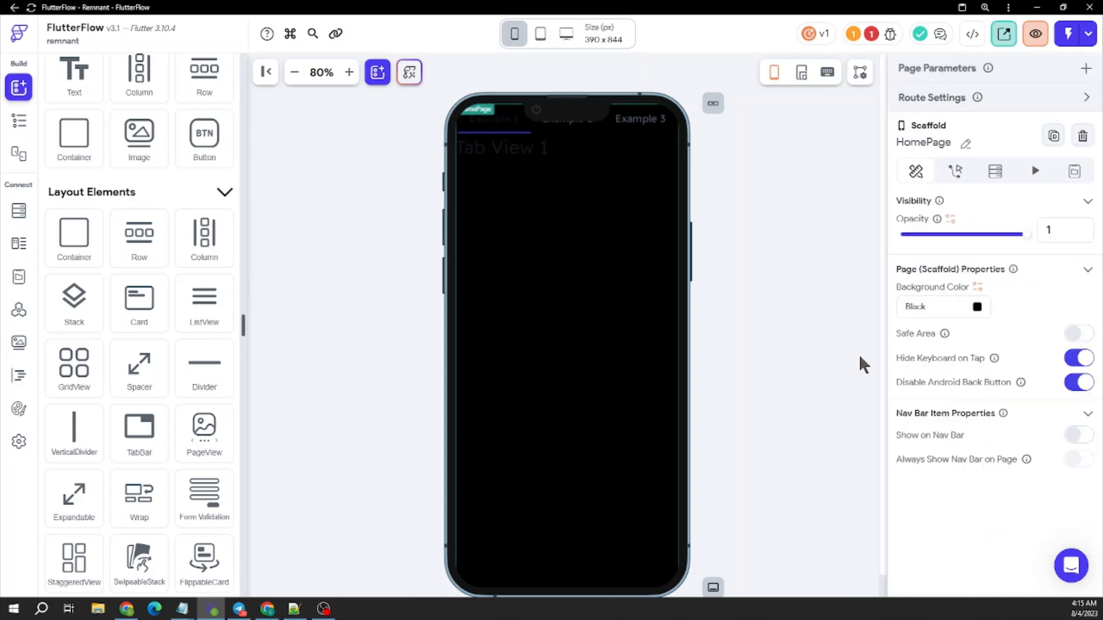
click(1080, 334)
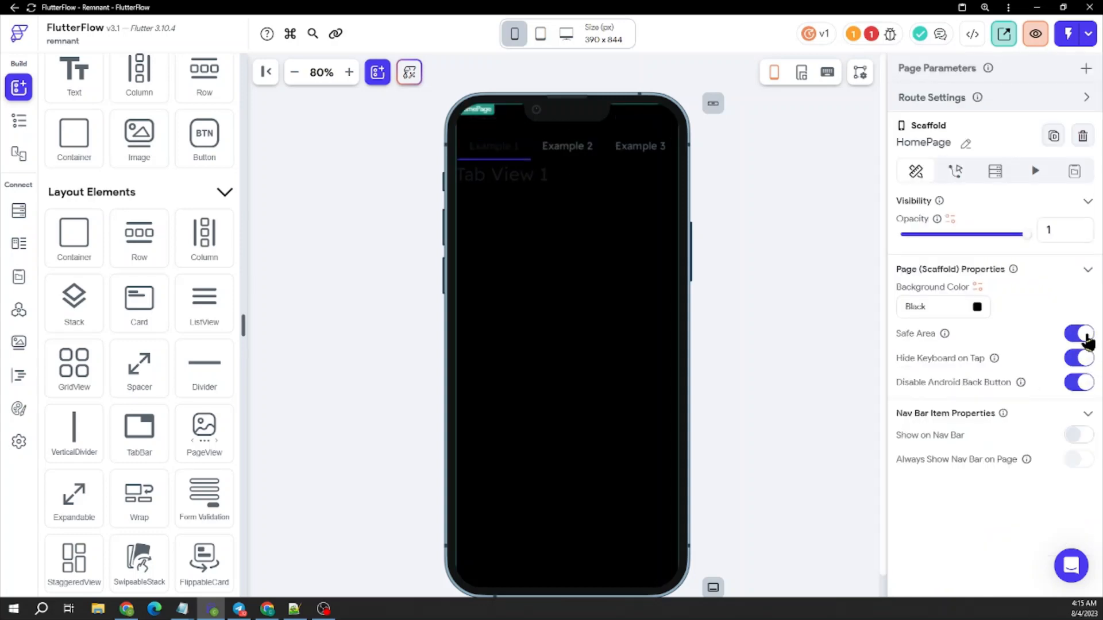
click(1083, 336)
click(1082, 336)
click(1083, 336)
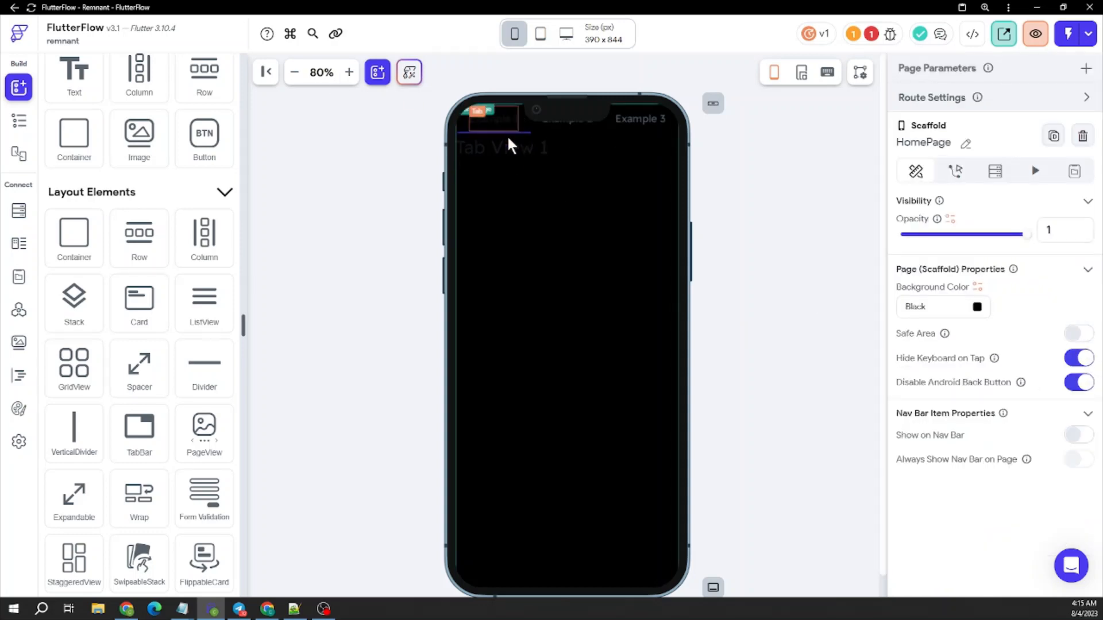
Set the TabBar's top padding to 42.
click(549, 125)
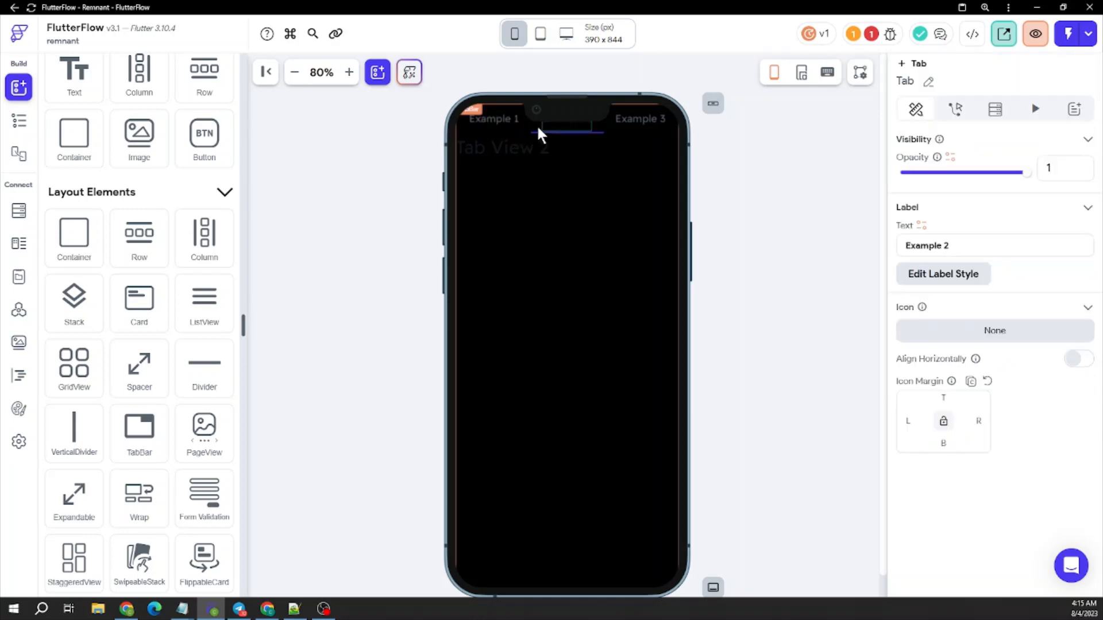
click(536, 124)
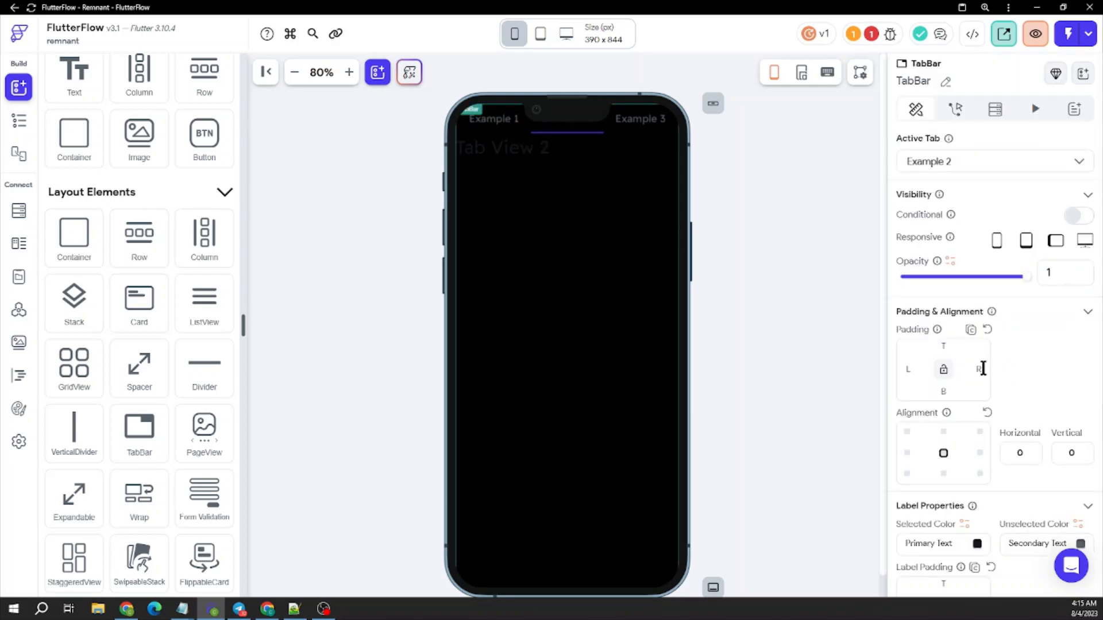
click(943, 346)
text(42)
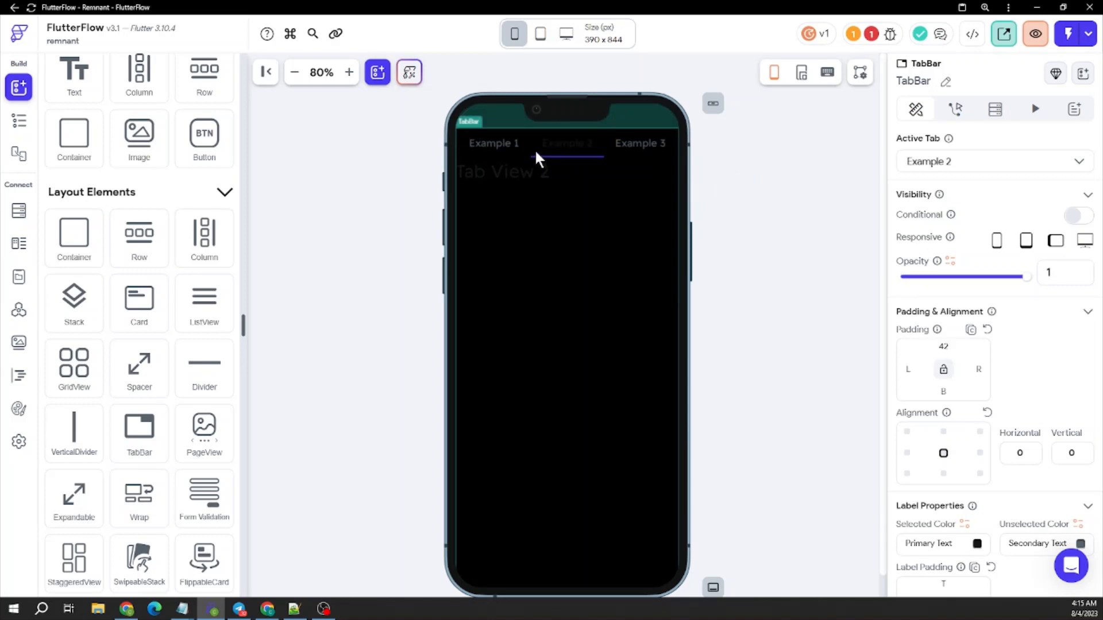
click(736, 174)
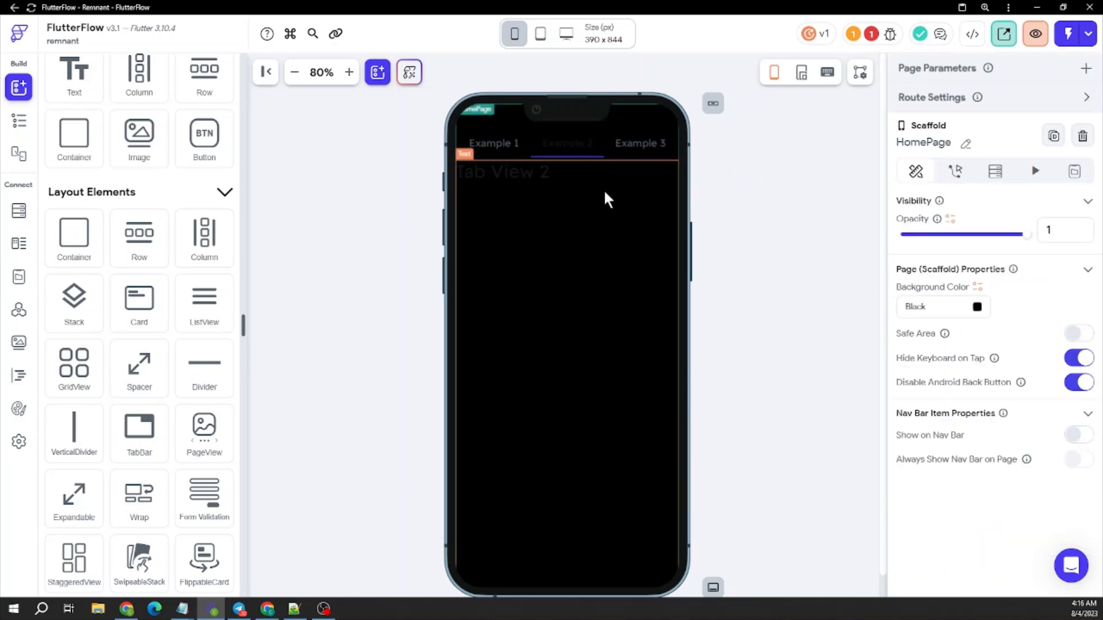
Set the TabBar's top padding to 36.
click(604, 141)
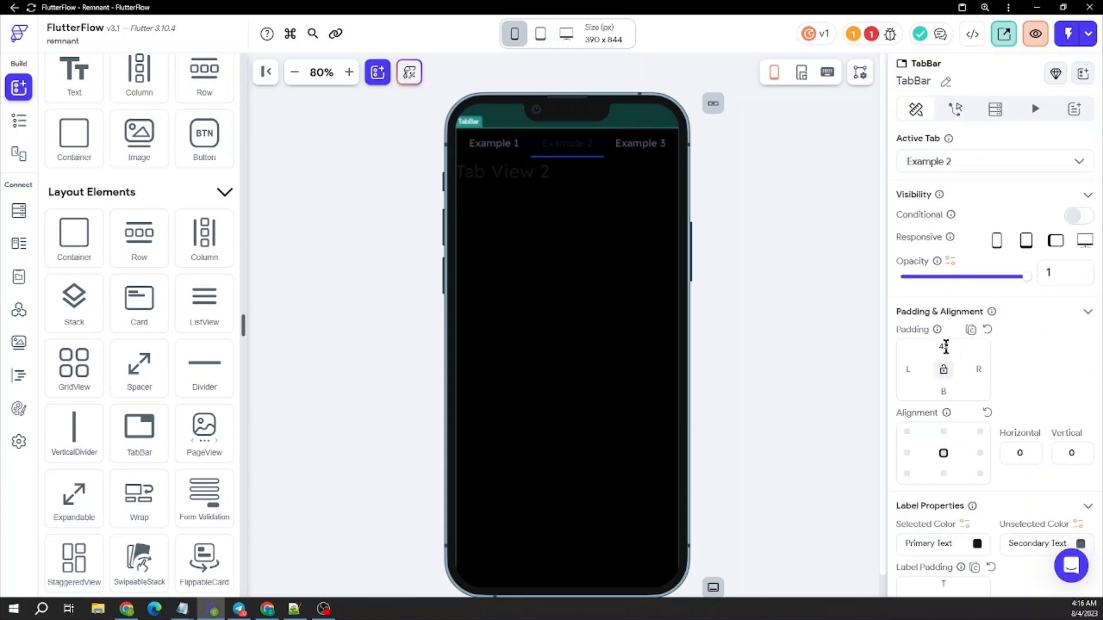
drag(948, 346, 921, 350)
text(36)
click(785, 212)
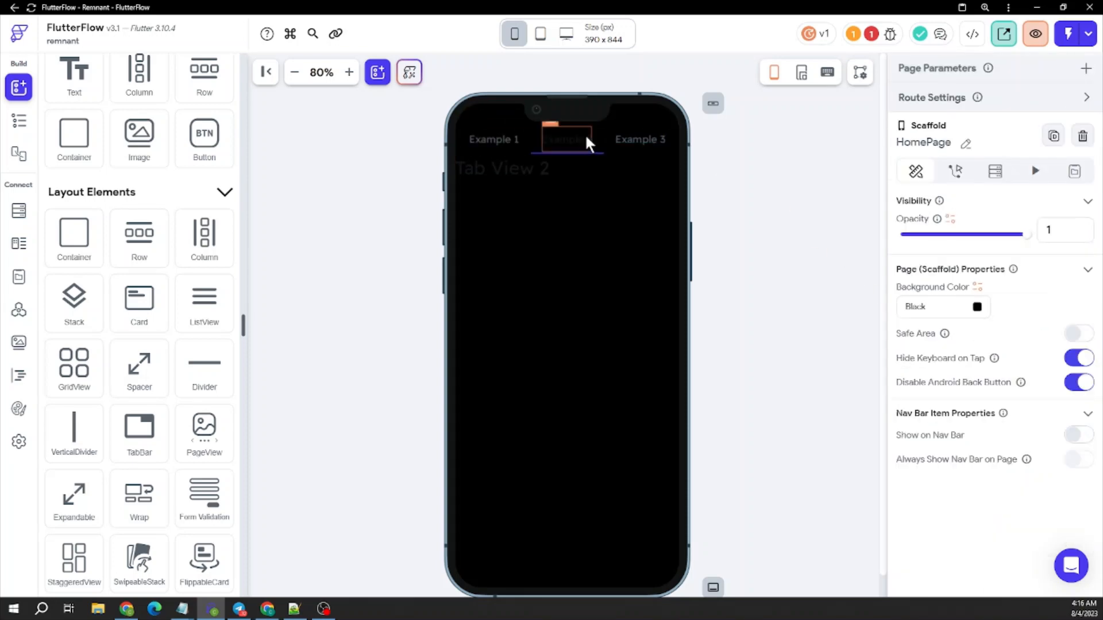
Preview the padded TabBar on the iPhone SE screen size, and return the canvas to iPhone 13.
click(515, 36)
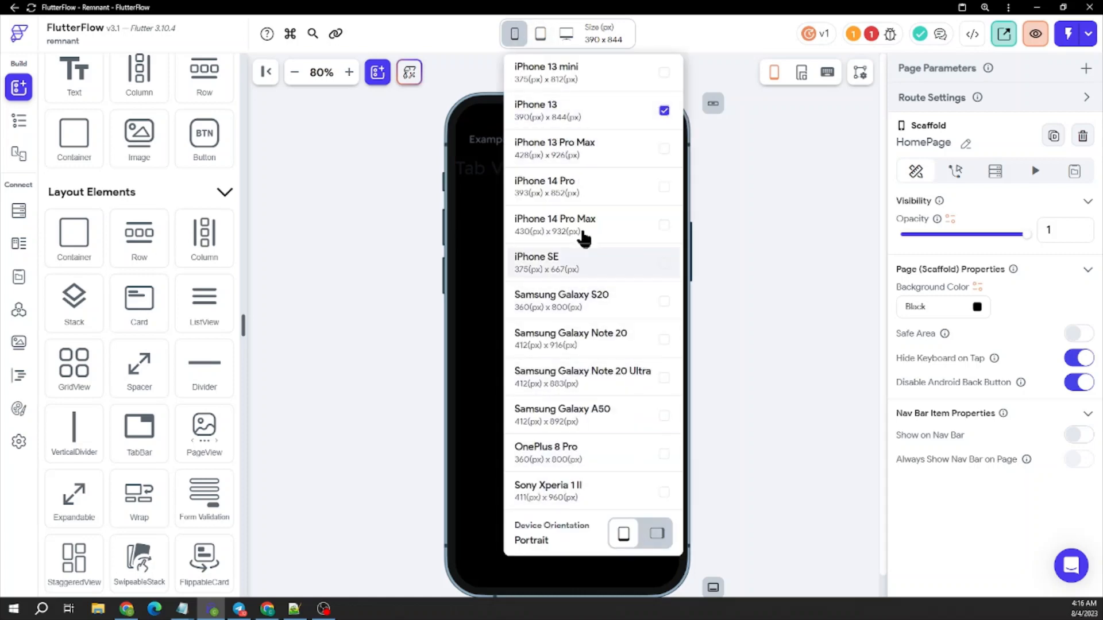
click(586, 268)
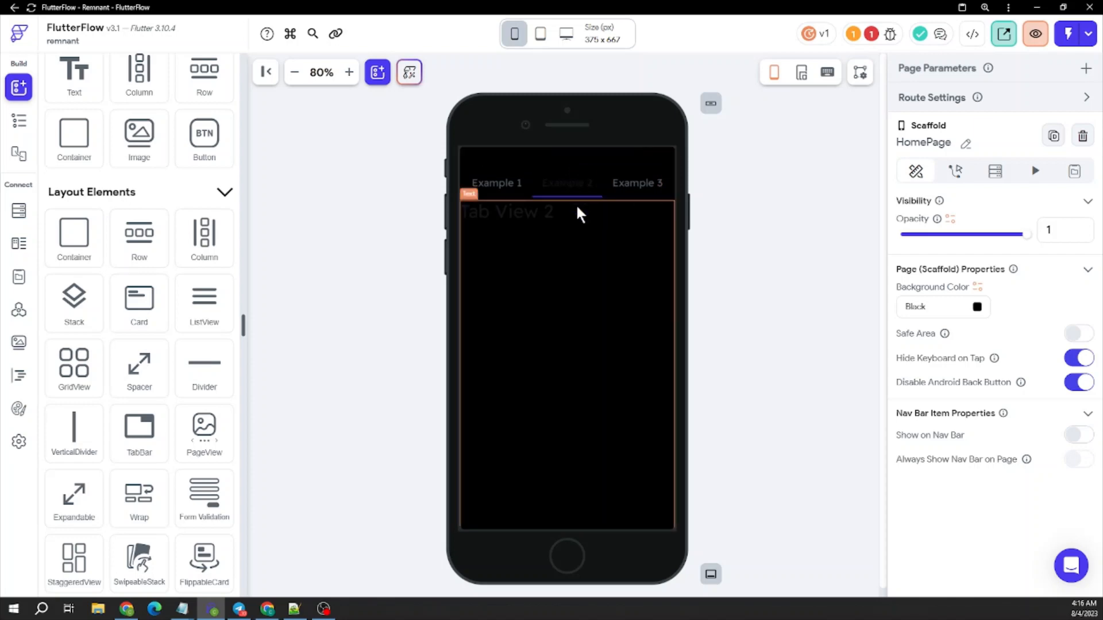
click(602, 166)
click(794, 158)
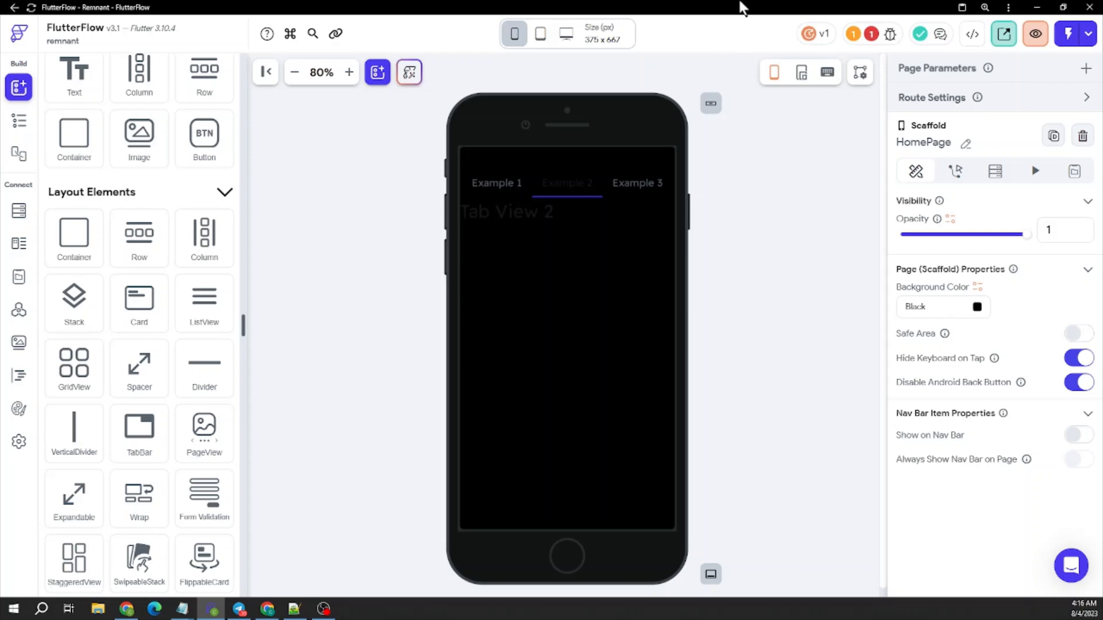
click(514, 37)
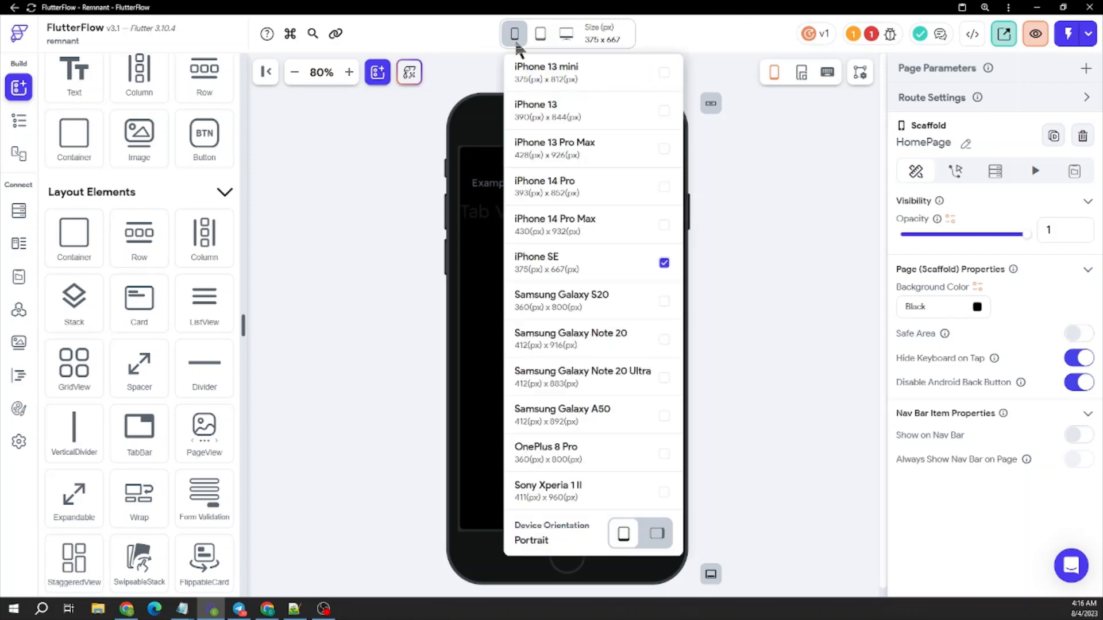
click(555, 118)
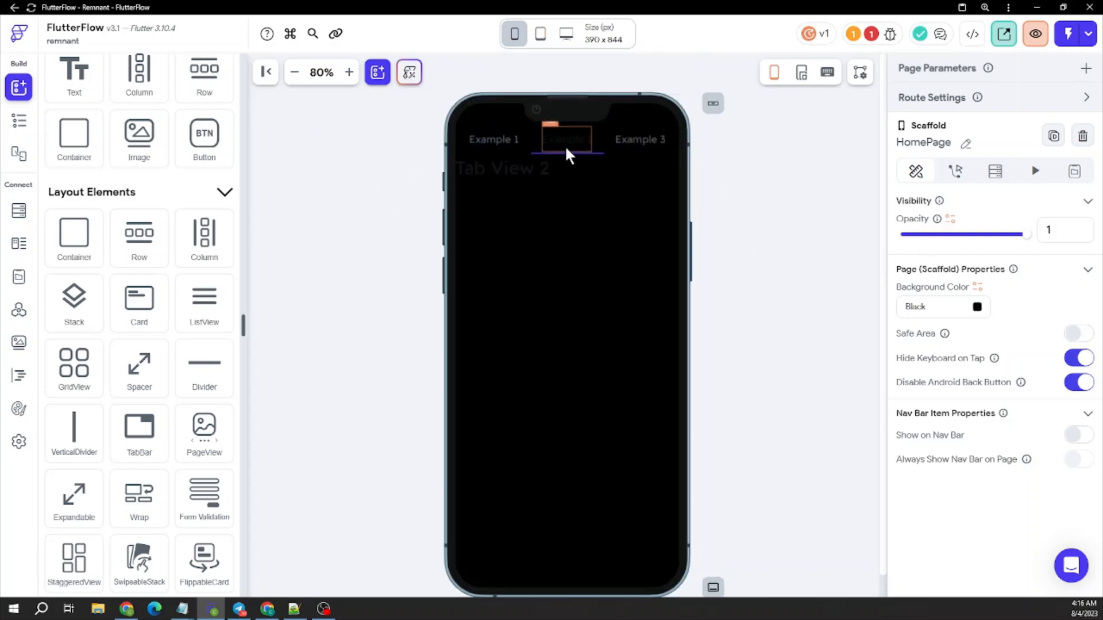
Delete the Example 3 tab from the HomePage TabBar.
click(616, 164)
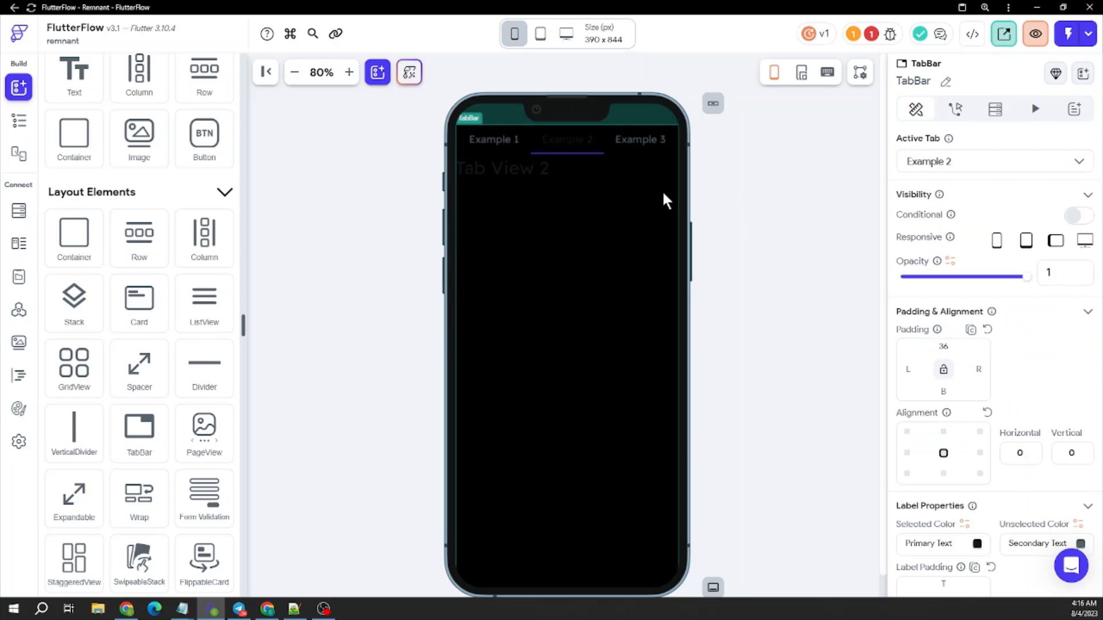
click(625, 138)
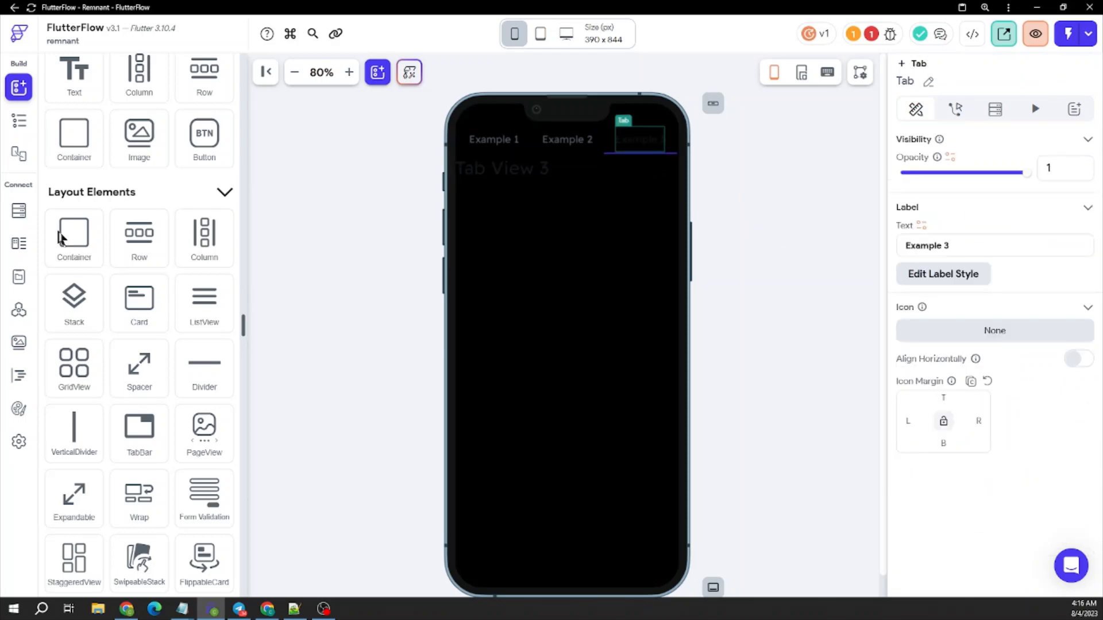
click(19, 121)
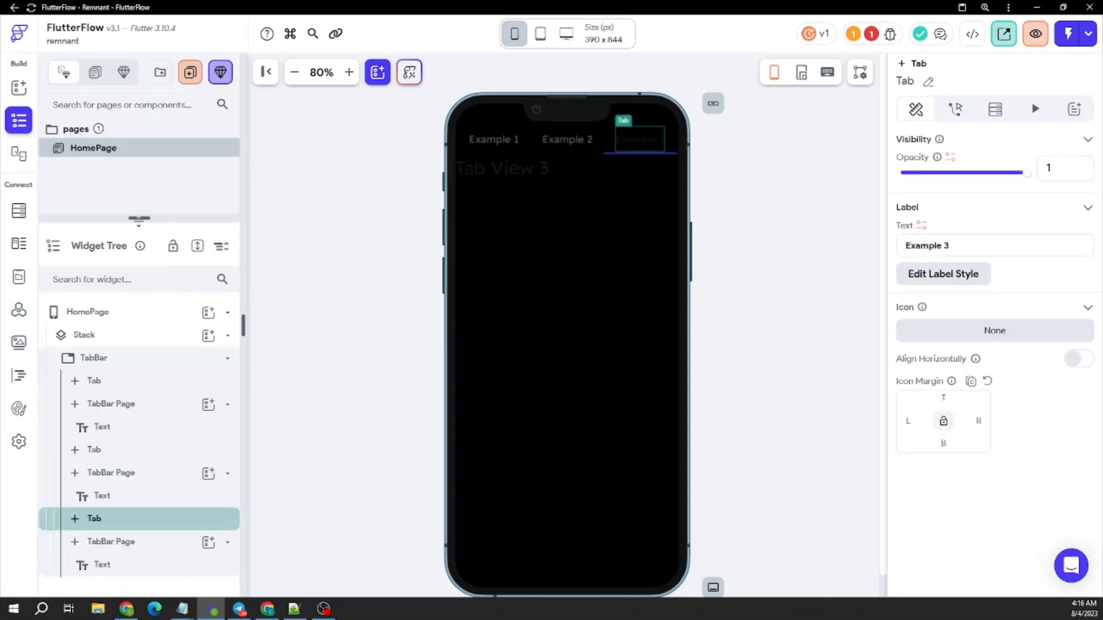
drag(139, 219, 139, 152)
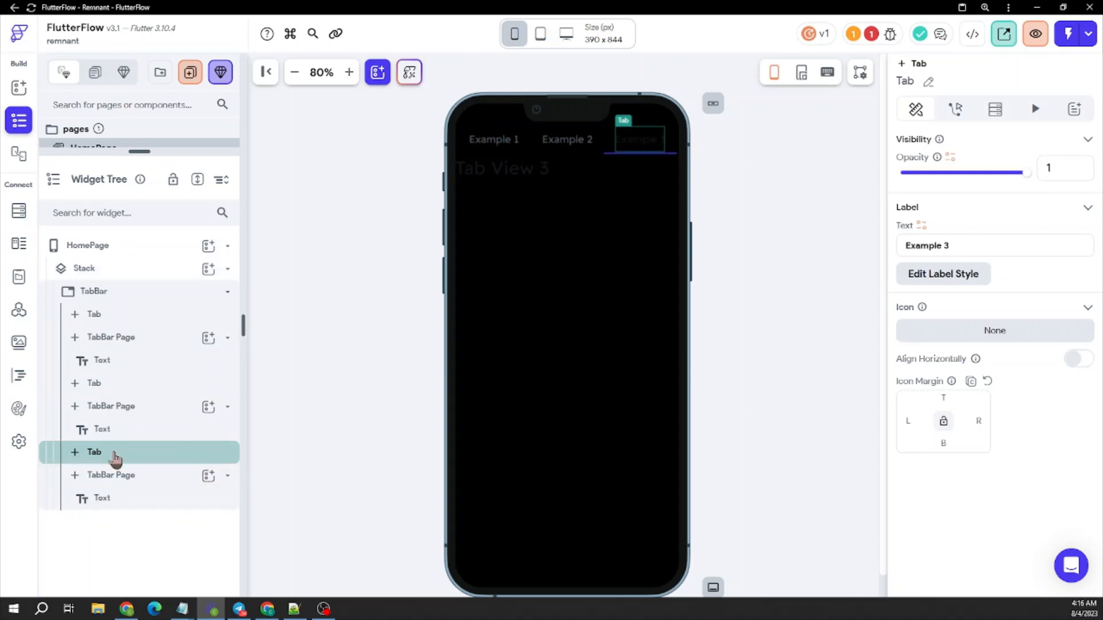
right_click(113, 454)
click(293, 298)
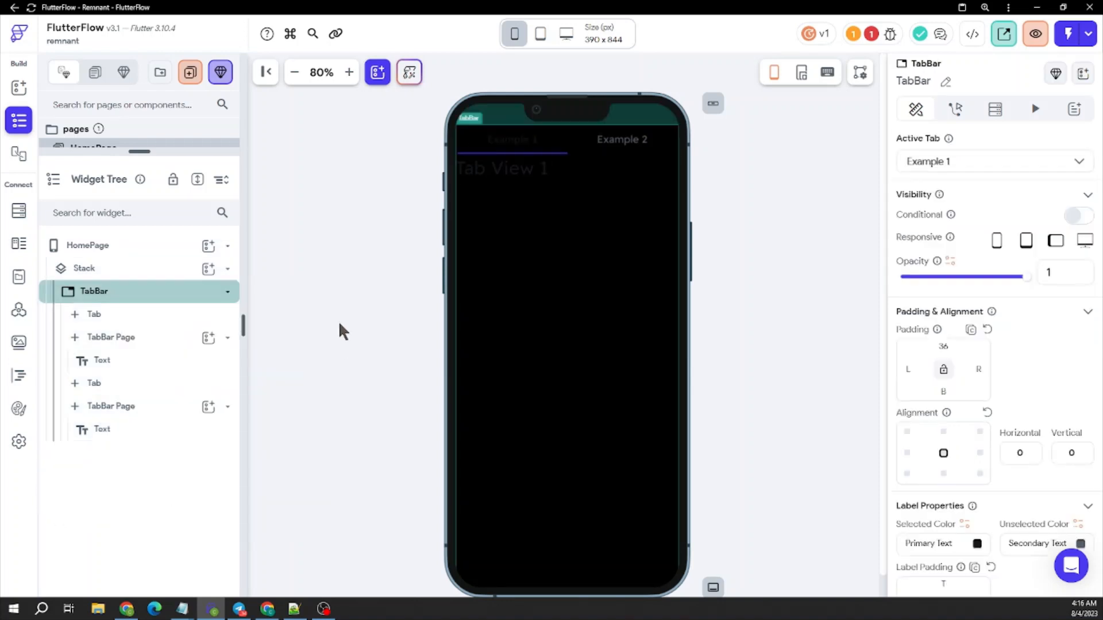
Set the TabBar's label colors to white for the selected tab and #CFCFCF for unselected tabs.
scroll(983, 374, down, 4)
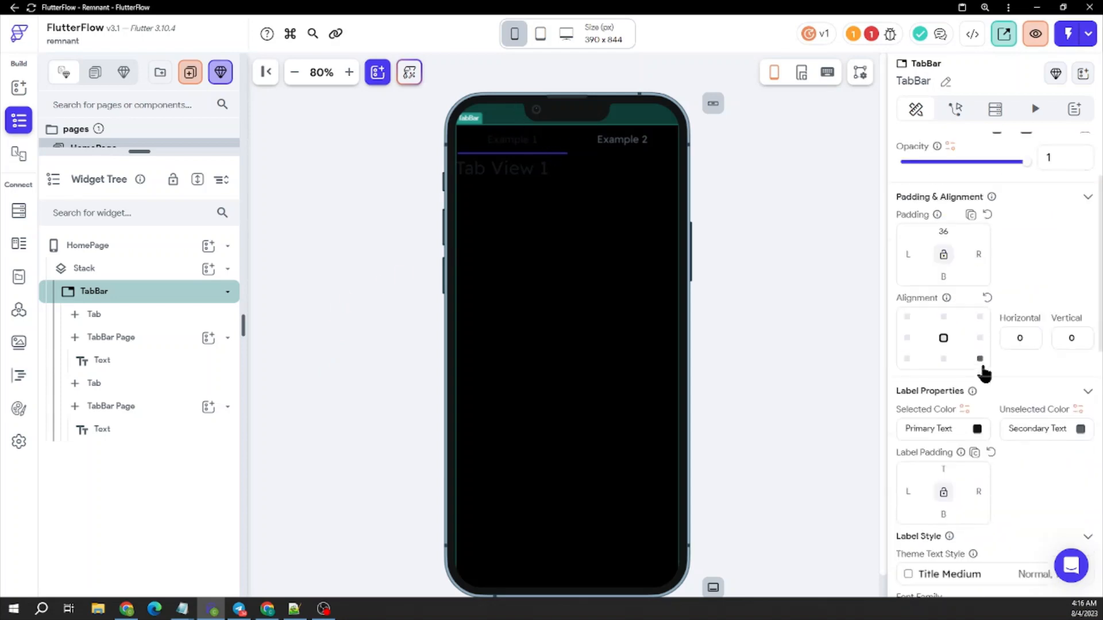
scroll(1034, 448, down, 1)
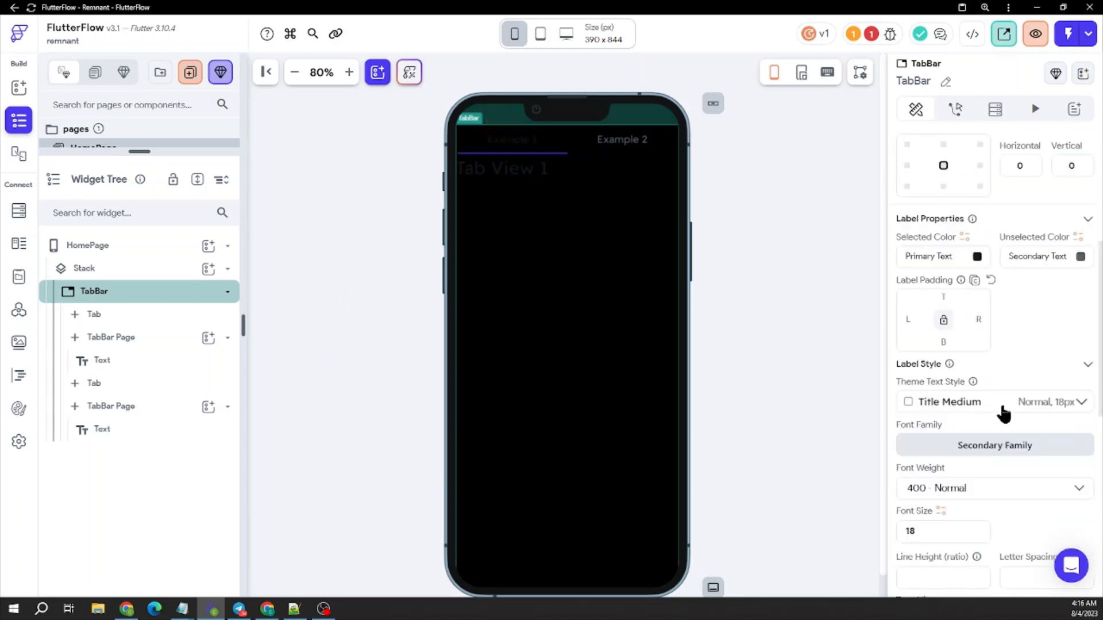
click(978, 261)
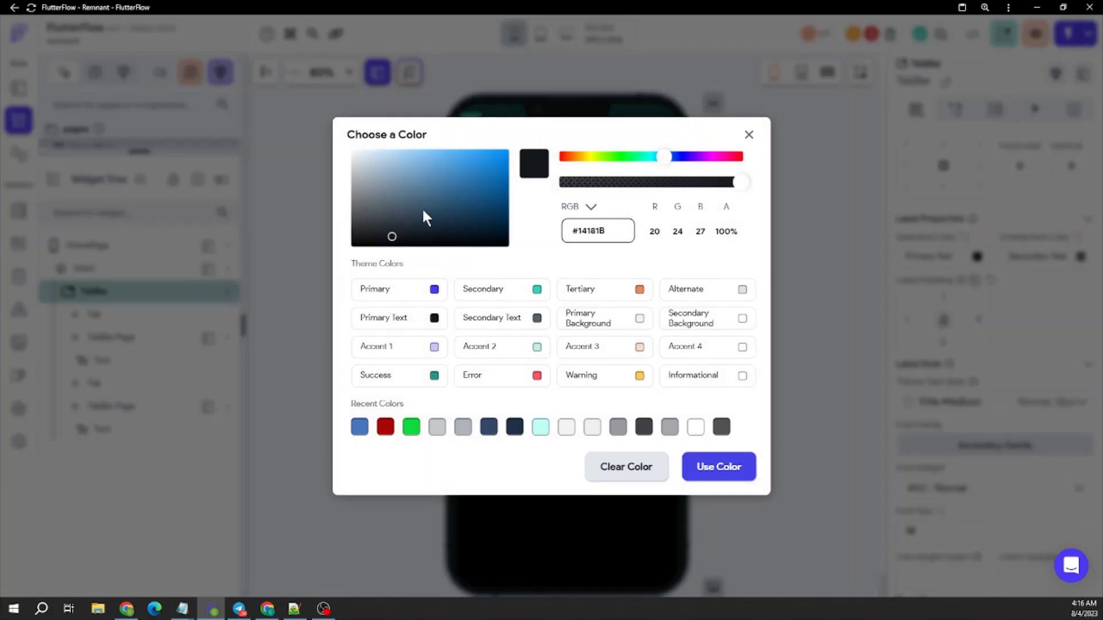
drag(423, 216, 335, 118)
click(715, 467)
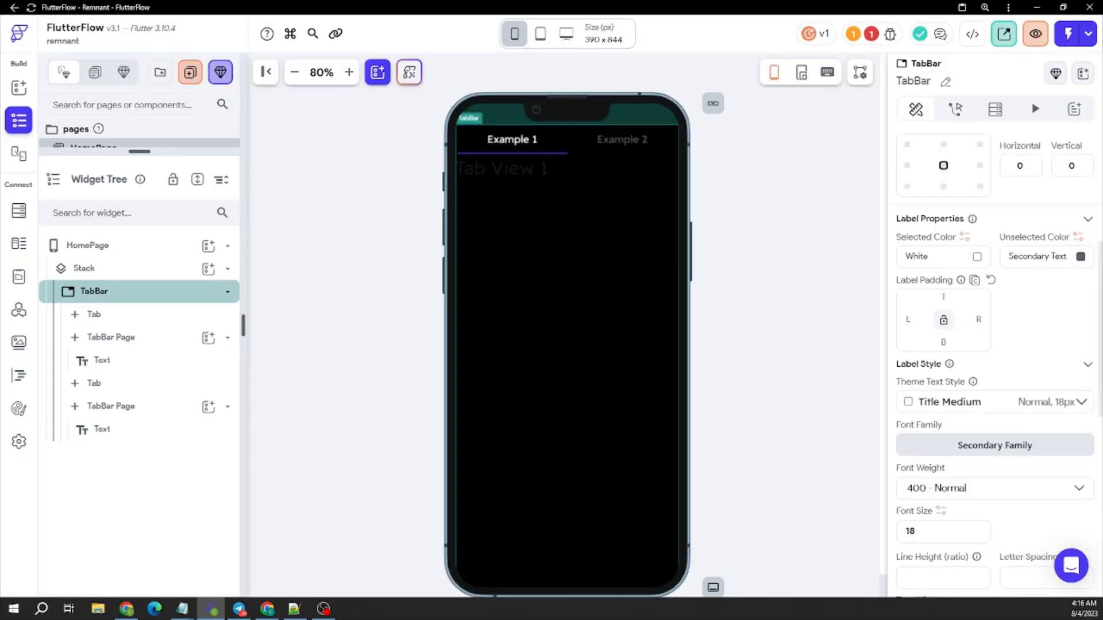
click(1079, 256)
drag(405, 200, 337, 164)
click(719, 466)
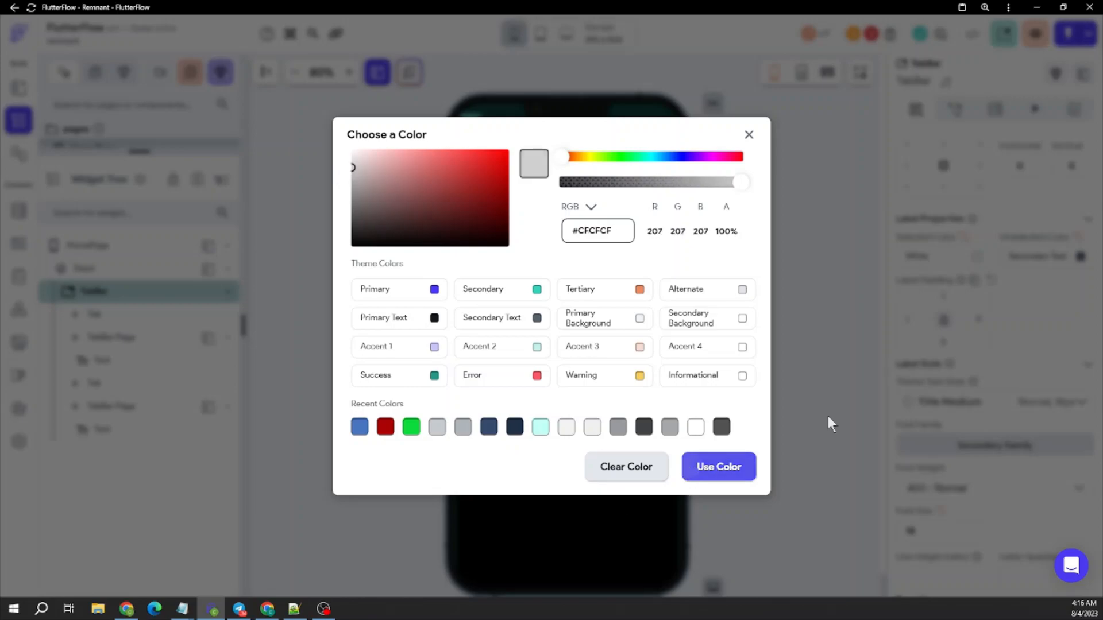
Set the TabBar's indicator color to white.
scroll(1006, 295, down, 2)
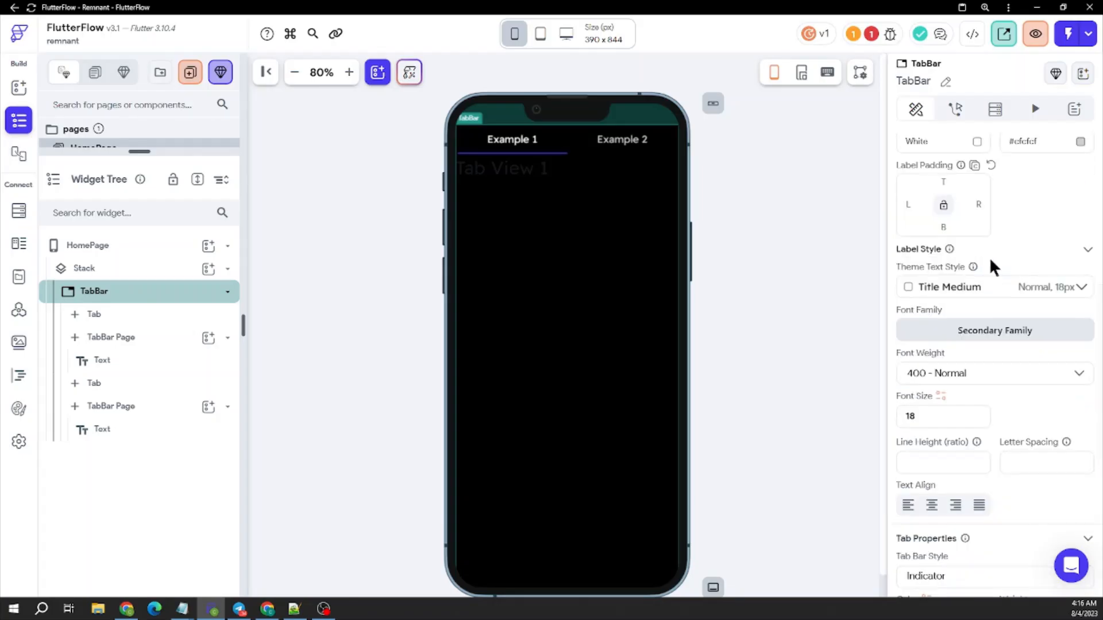
scroll(992, 266, down, 4)
click(976, 389)
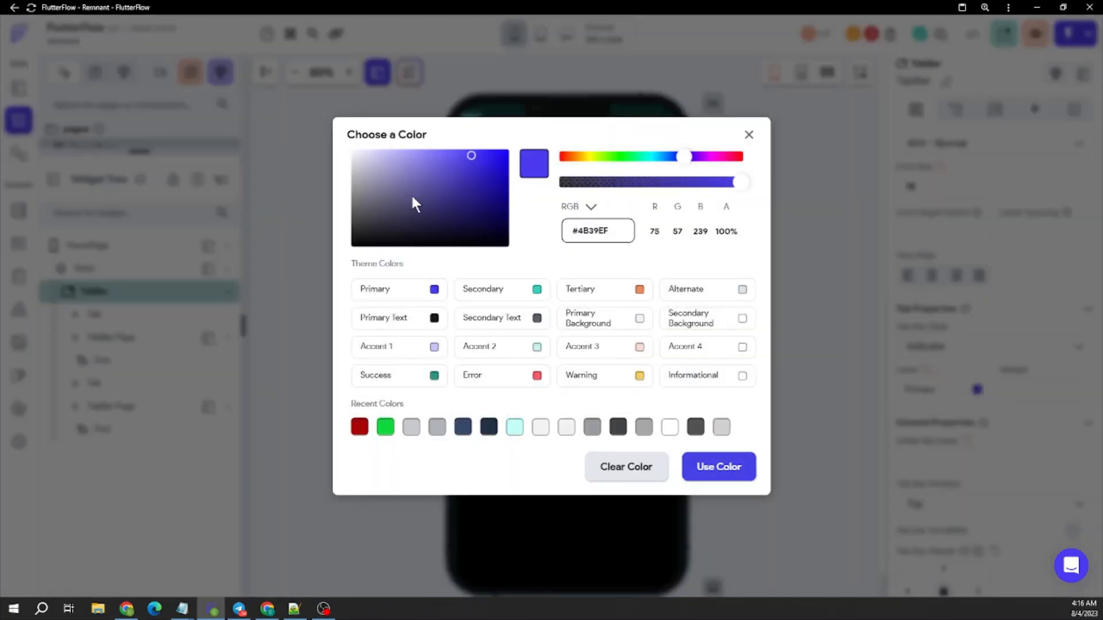
drag(411, 198, 292, 103)
click(994, 277)
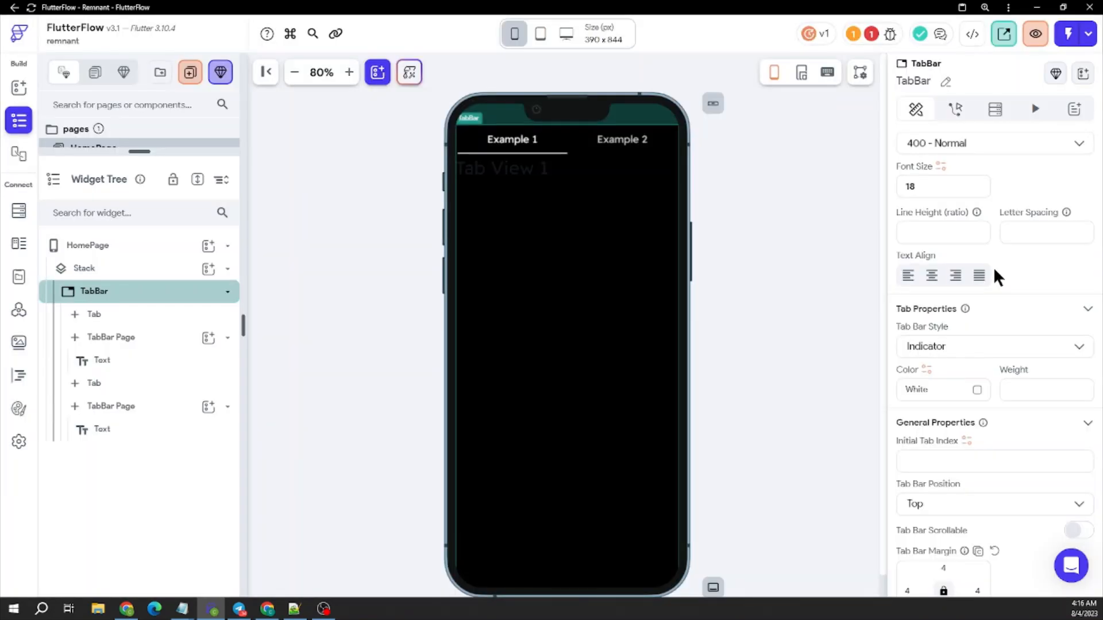
Make the tab bar scrollable so its tabs sit together in the center.
scroll(977, 382, down, 2)
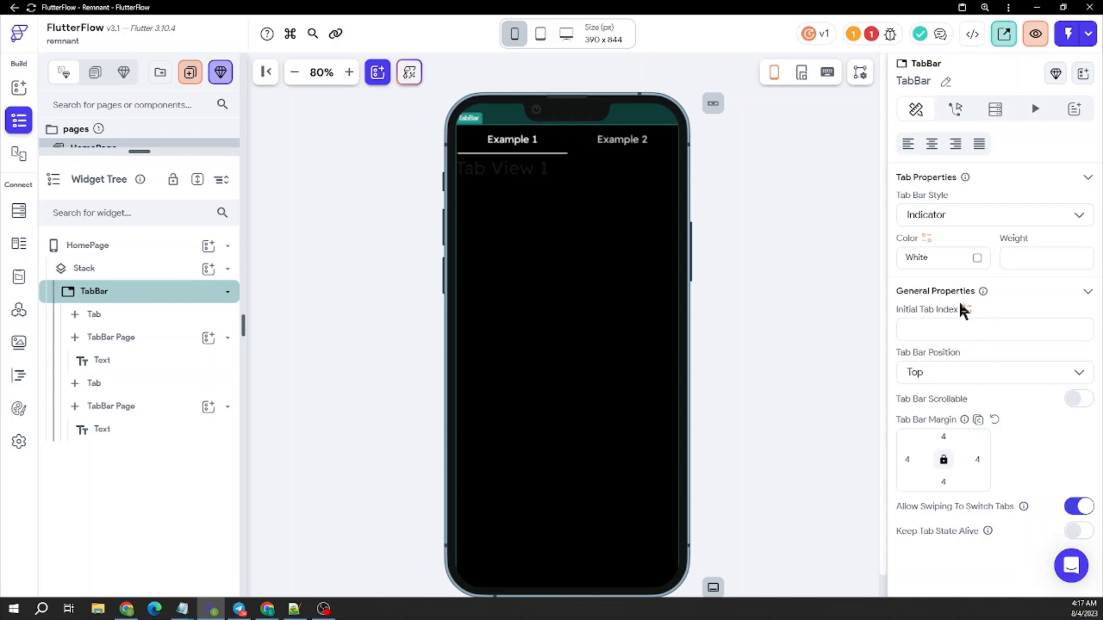
click(929, 325)
click(1079, 399)
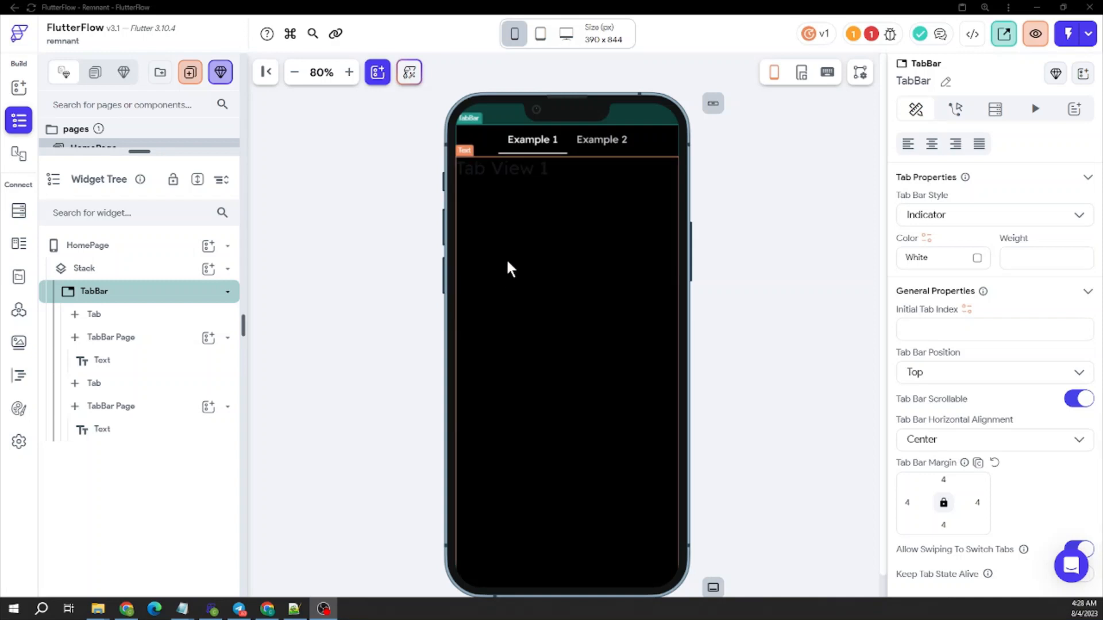
Rename the first tab's label Following and the second tab's label Discover.
click(542, 142)
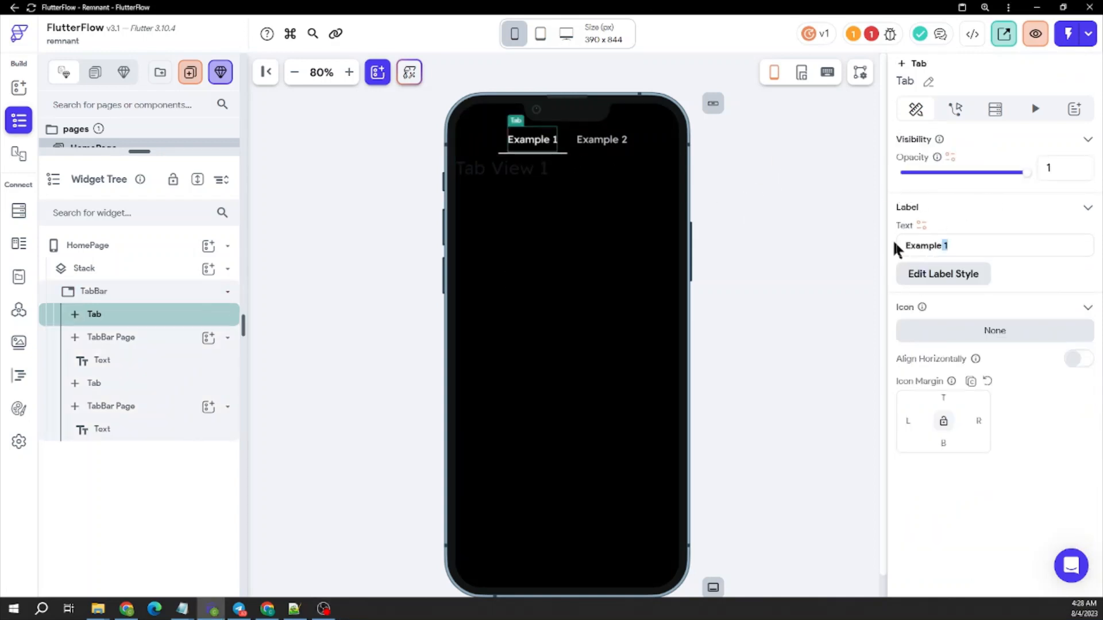
triple_click(909, 245)
text(Followe)
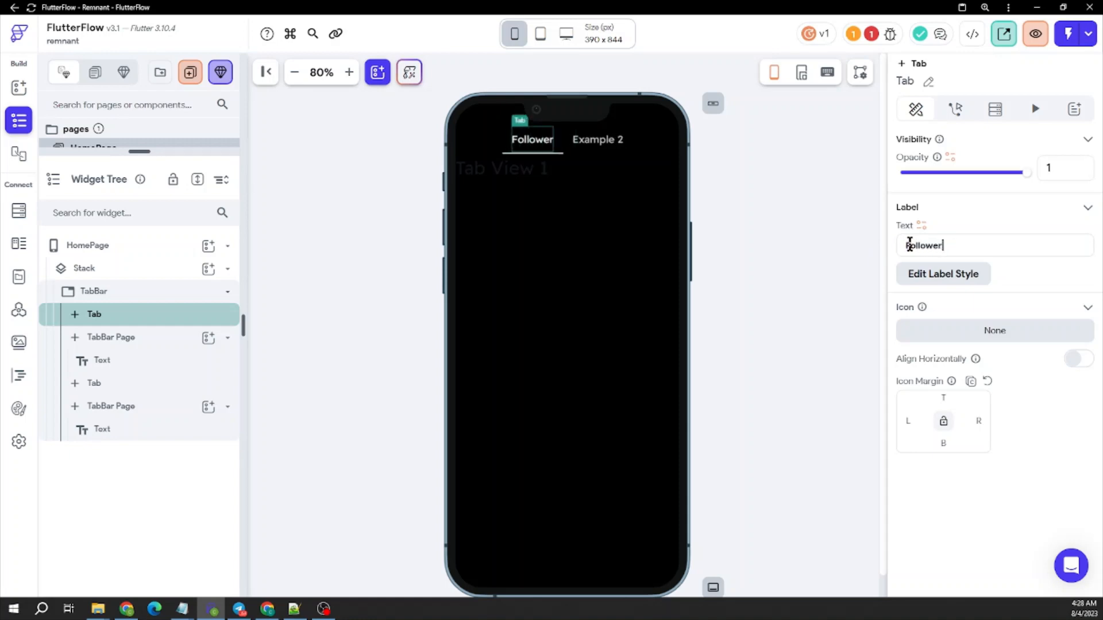
key(BackSpace)
text(ing)
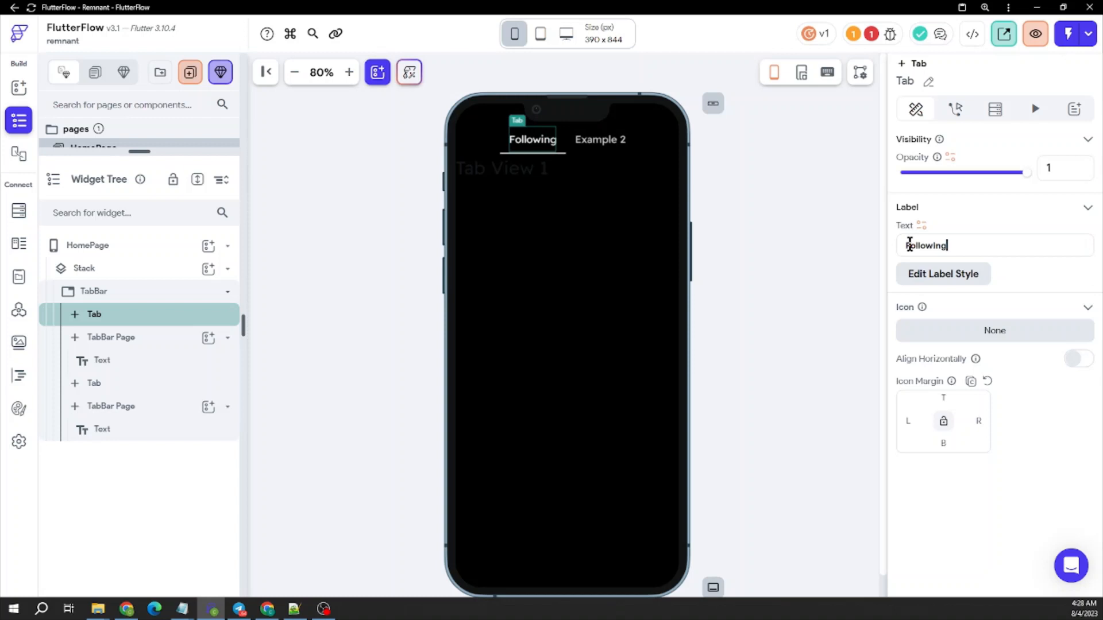
click(608, 136)
drag(959, 247, 879, 243)
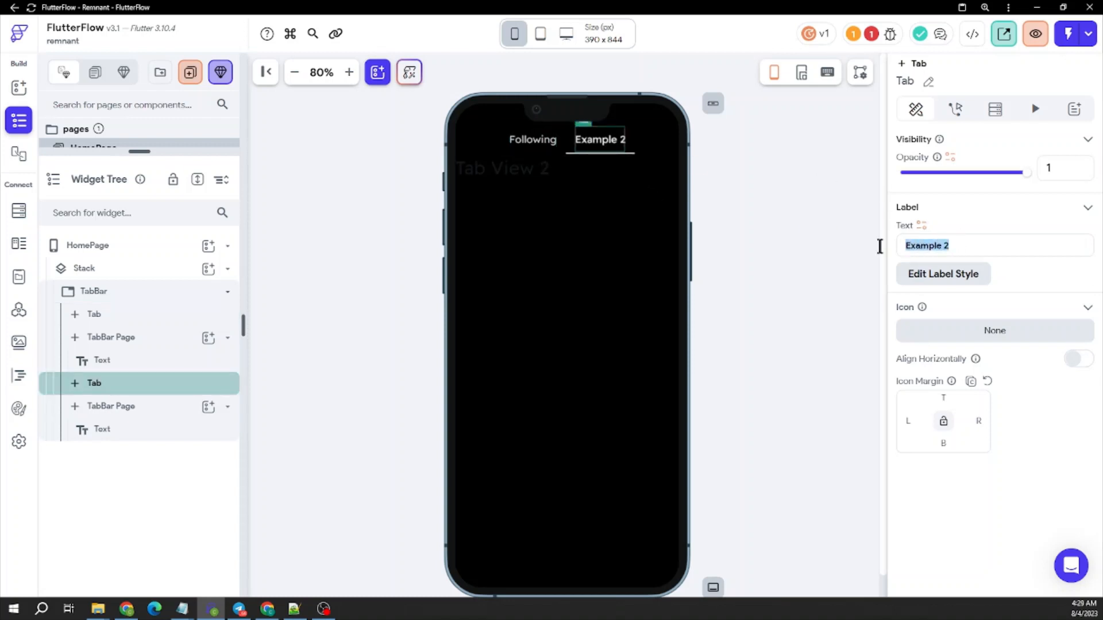
text(Discover)
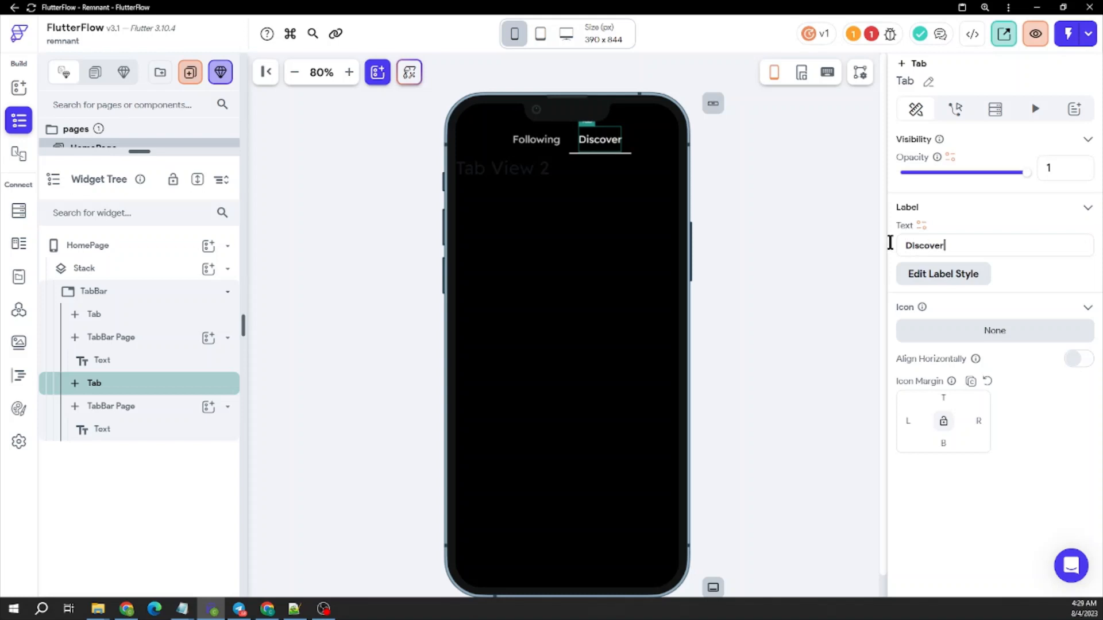
Set the font size of the TabBar's label style to 14.
click(570, 146)
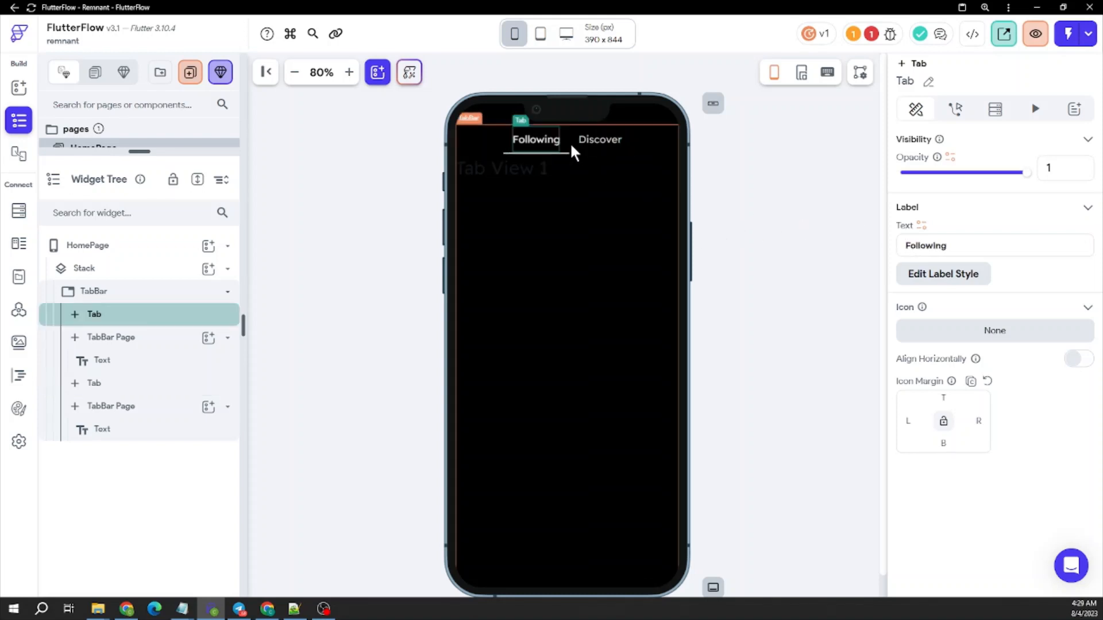
click(617, 147)
click(944, 276)
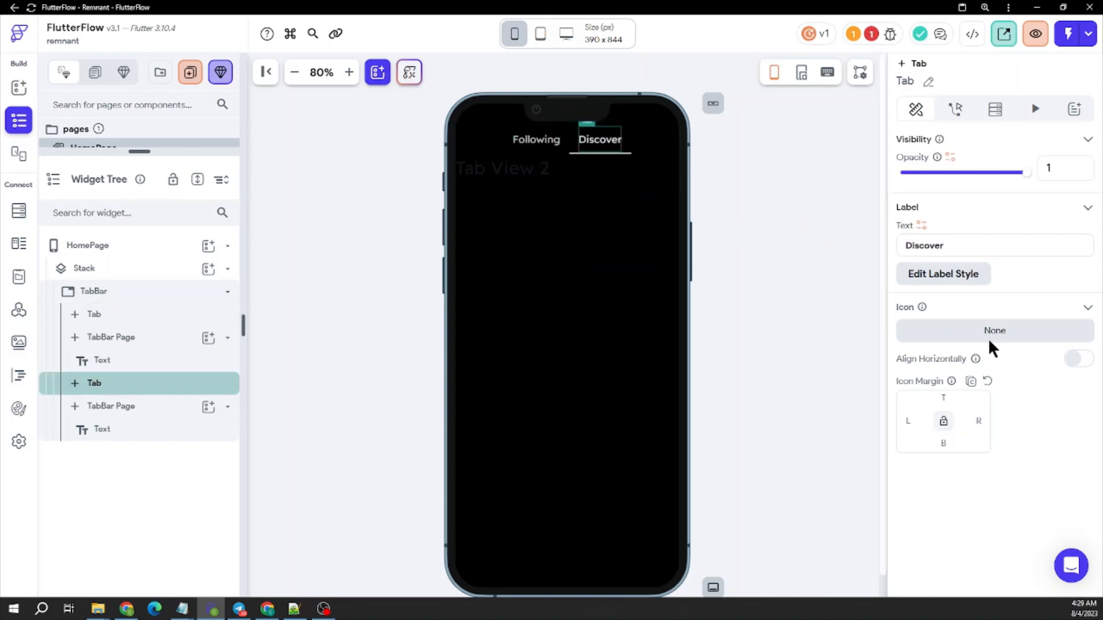
scroll(978, 363, down, 5)
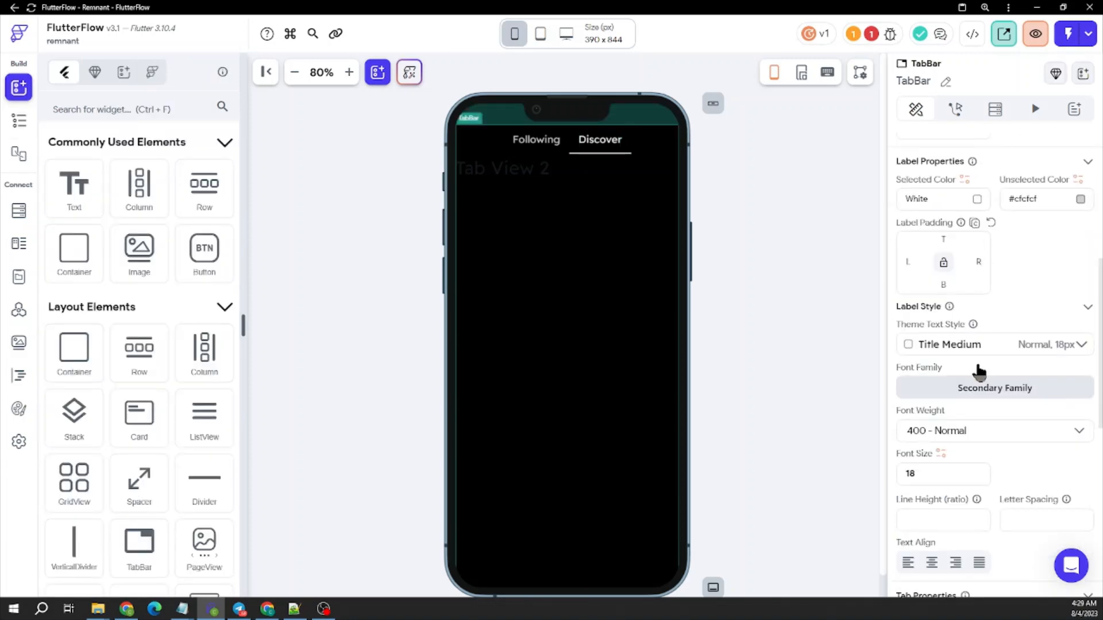
scroll(978, 363, down, 2)
drag(942, 359, 882, 359)
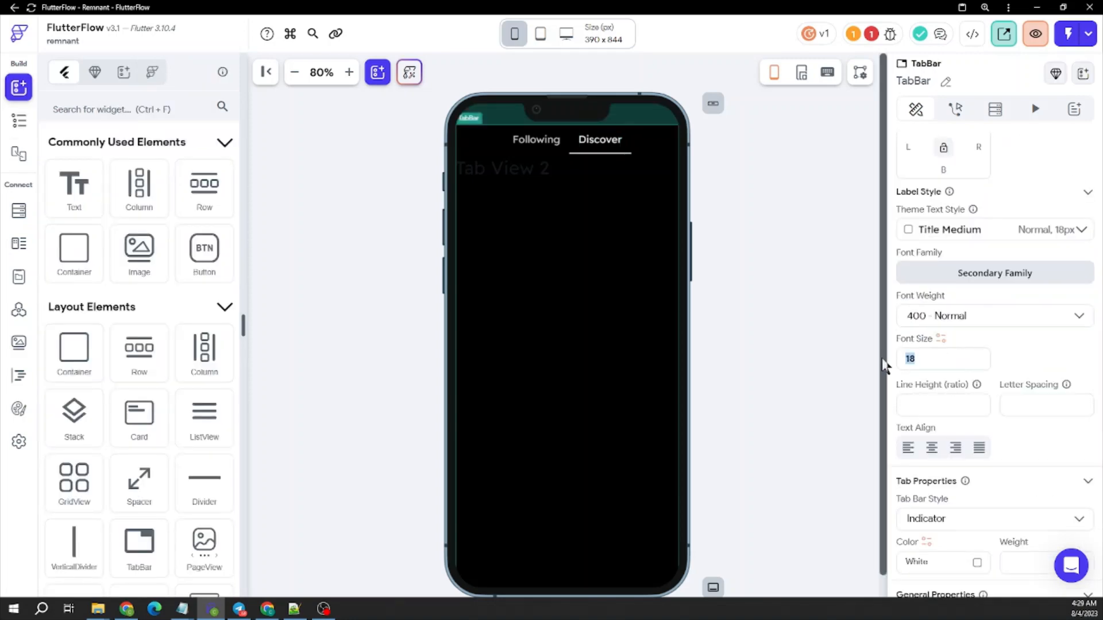
text(14)
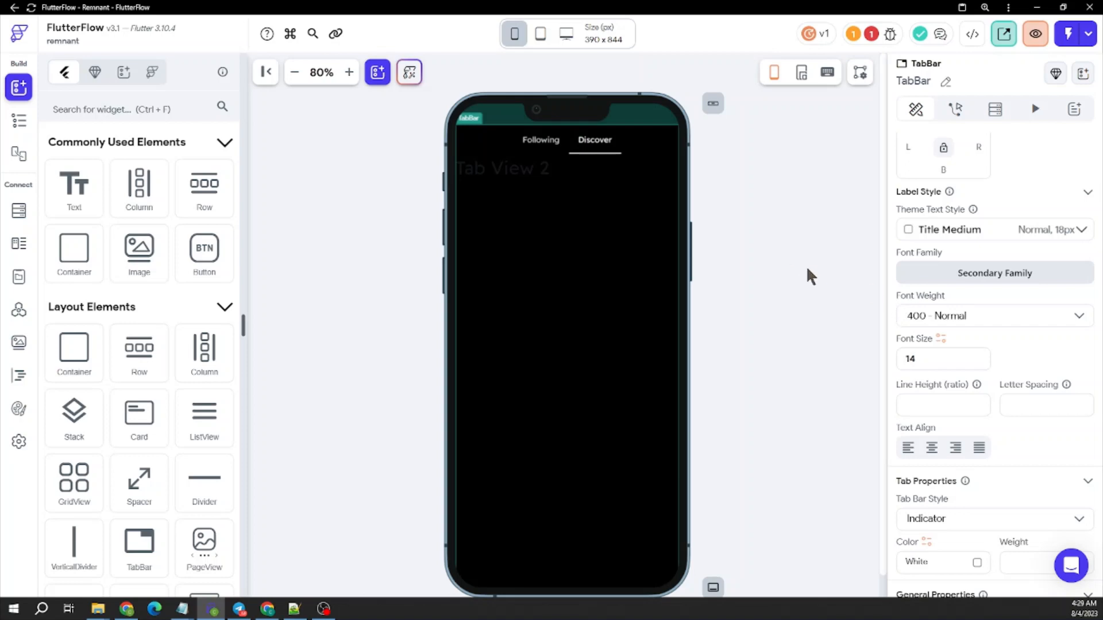
Give the TabBar's label style a heavier font weight than 400 - Normal.
scroll(971, 402, down, 4)
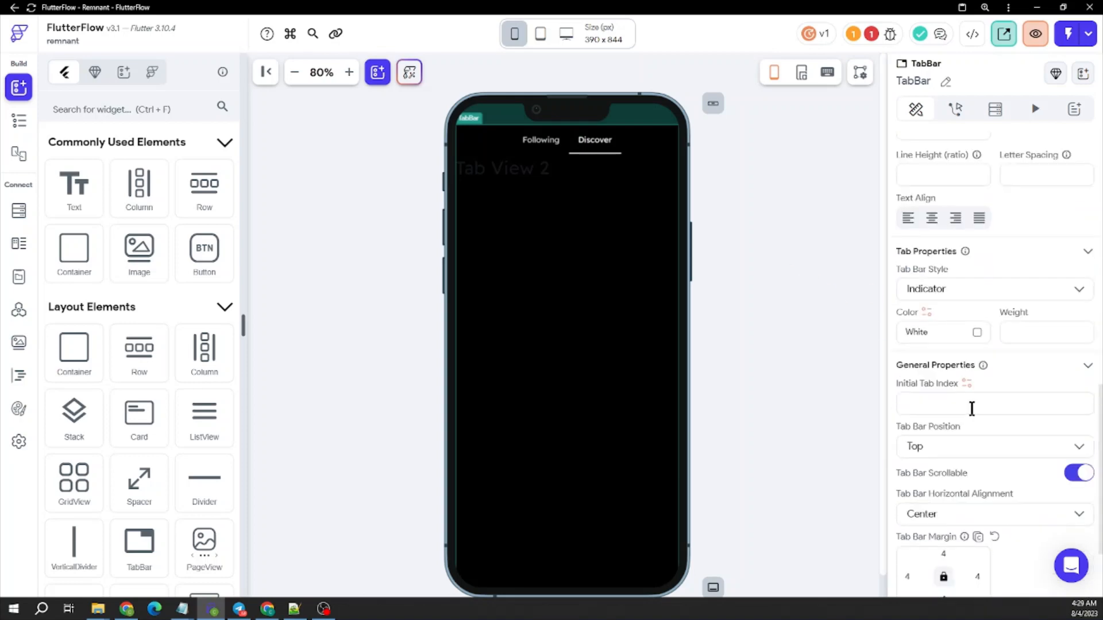
scroll(970, 408, up, 2)
scroll(968, 402, down, 1)
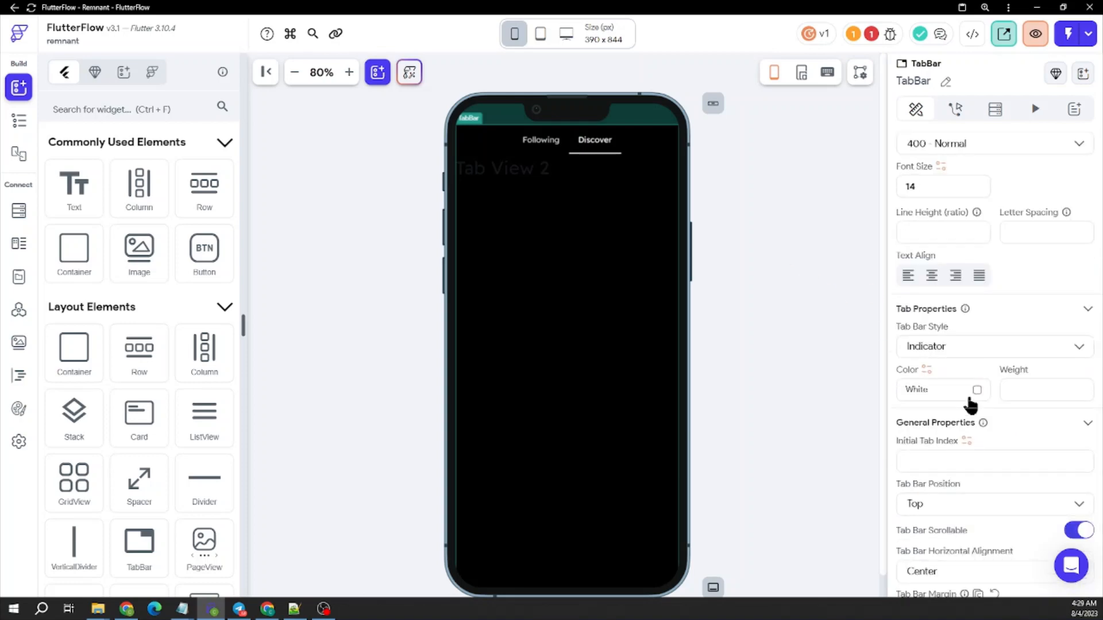
scroll(968, 371, down, 1)
scroll(968, 369, down, 1)
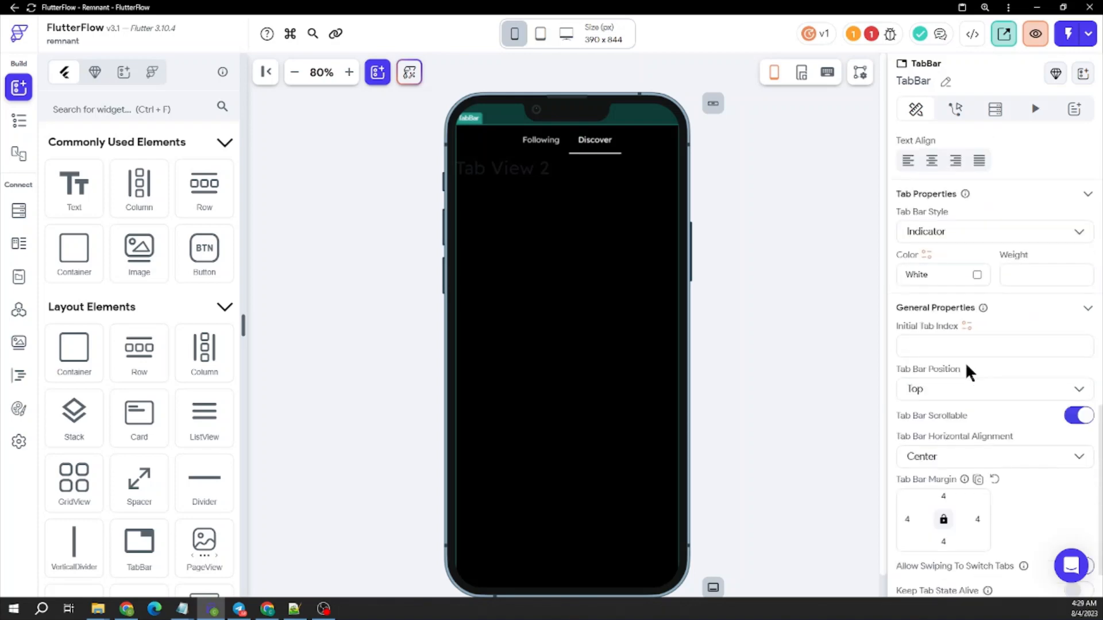
scroll(968, 369, up, 5)
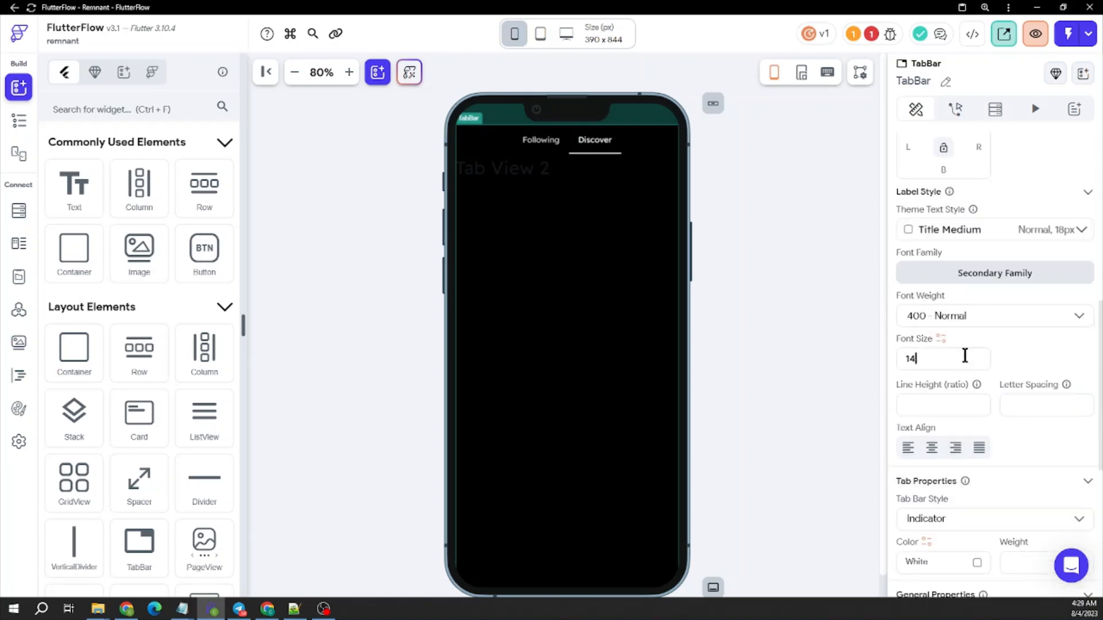
click(958, 322)
click(948, 385)
Unlock the tab bar's margin sides, try a left margin of 12, and clear it.
scroll(943, 374, down, 6)
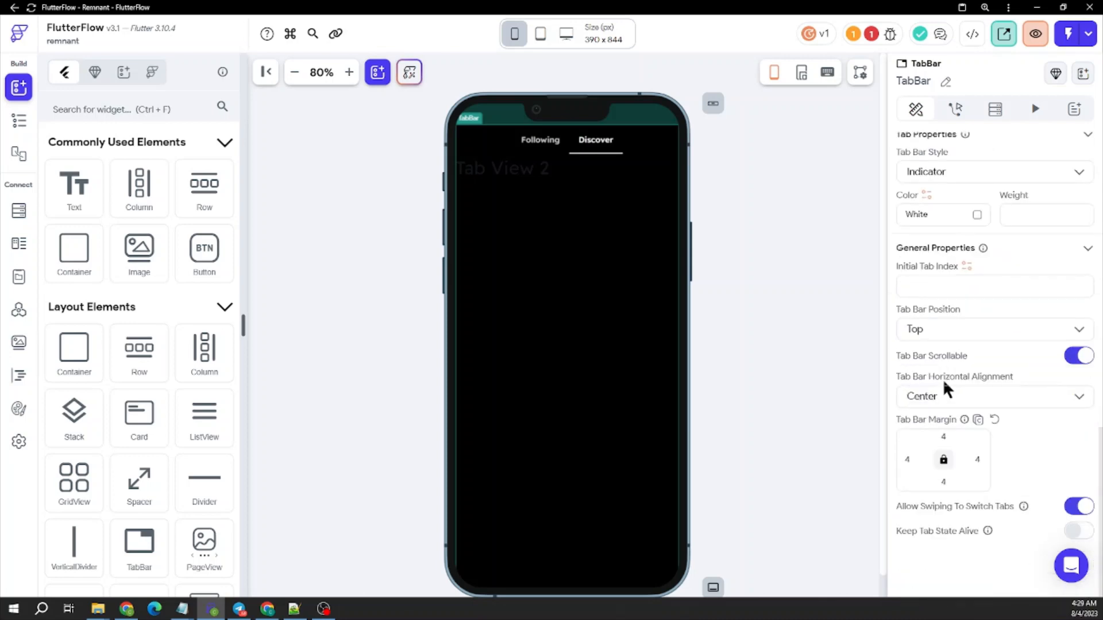
click(942, 460)
click(894, 463)
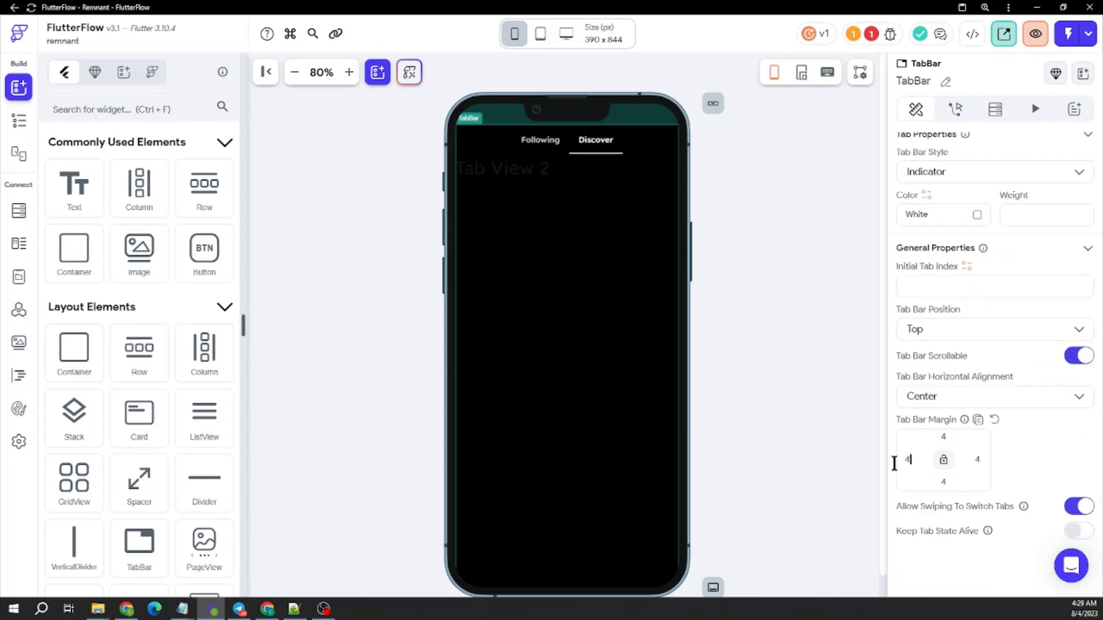
text(12)
double_click(899, 459)
key(BackSpace)
Try a left padding of 112 on the TabBar and clear it.
scroll(951, 421, up, 1)
scroll(955, 418, down, 1)
scroll(925, 385, up, 6)
scroll(936, 382, up, 7)
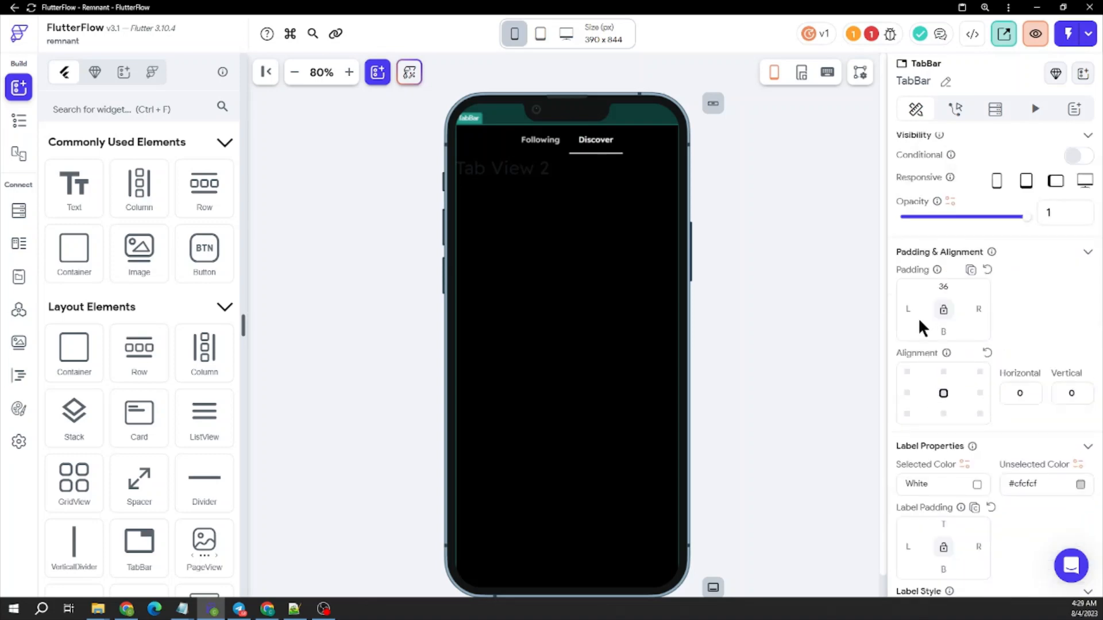
text(112)
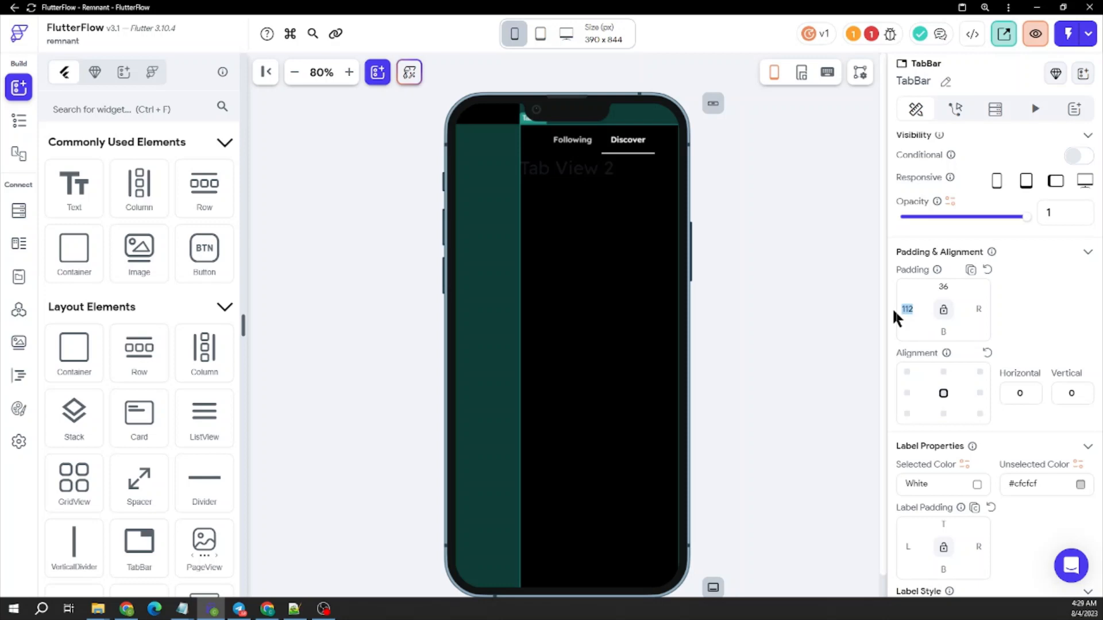
key(BackSpace)
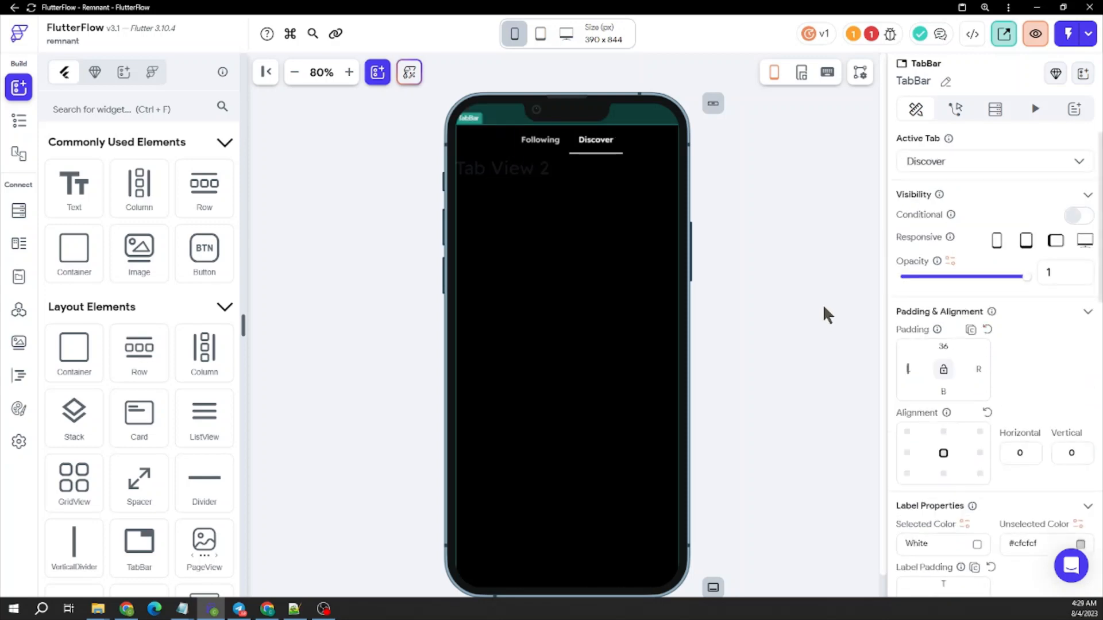
click(823, 307)
click(645, 135)
scroll(982, 321, down, 2)
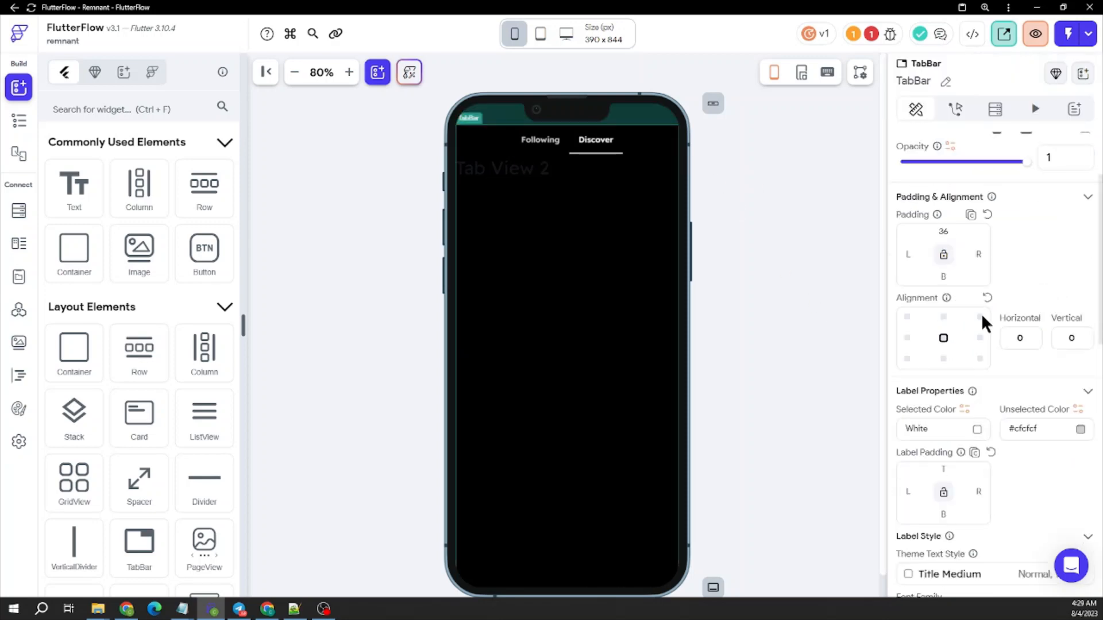
Try left label padding values of 12, 33 and 54 on the TabBar, plus a right label padding of 54.
scroll(968, 343, down, 3)
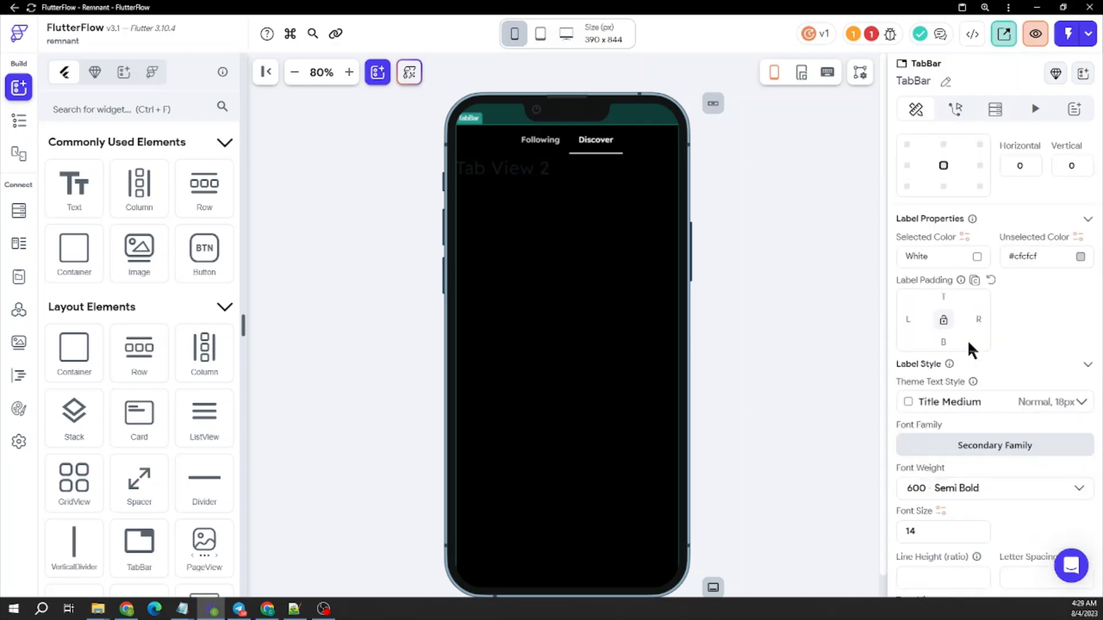
click(908, 320)
text(12)
double_click(908, 320)
key(BackSpace)
text(33)
double_click(913, 317)
text(54)
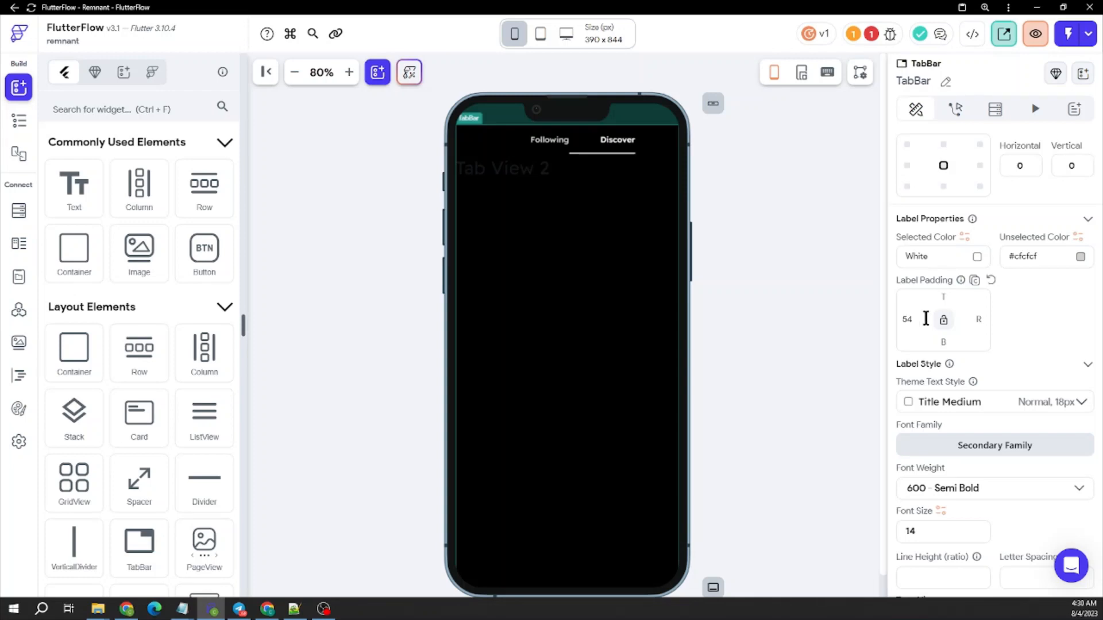
click(976, 319)
text(54)
Set the TabBar's left and right label padding to 32.
double_click(907, 319)
text(32)
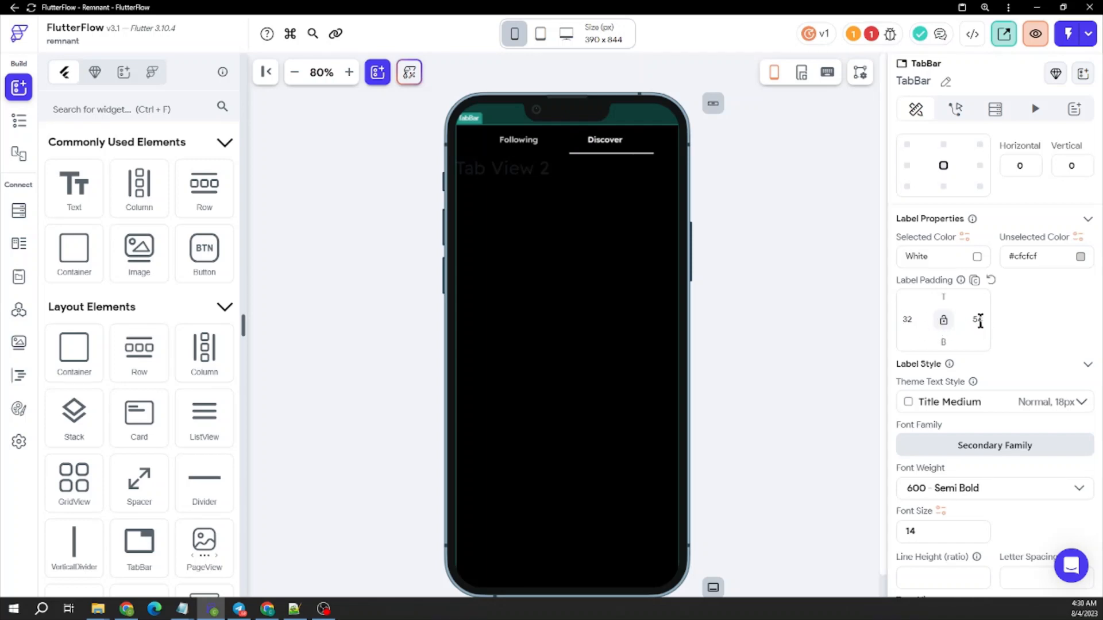
text(32)
click(704, 225)
Switch back and forth between the Following and Discover tabs to examine their spacing and selection indicator.
click(603, 143)
click(536, 141)
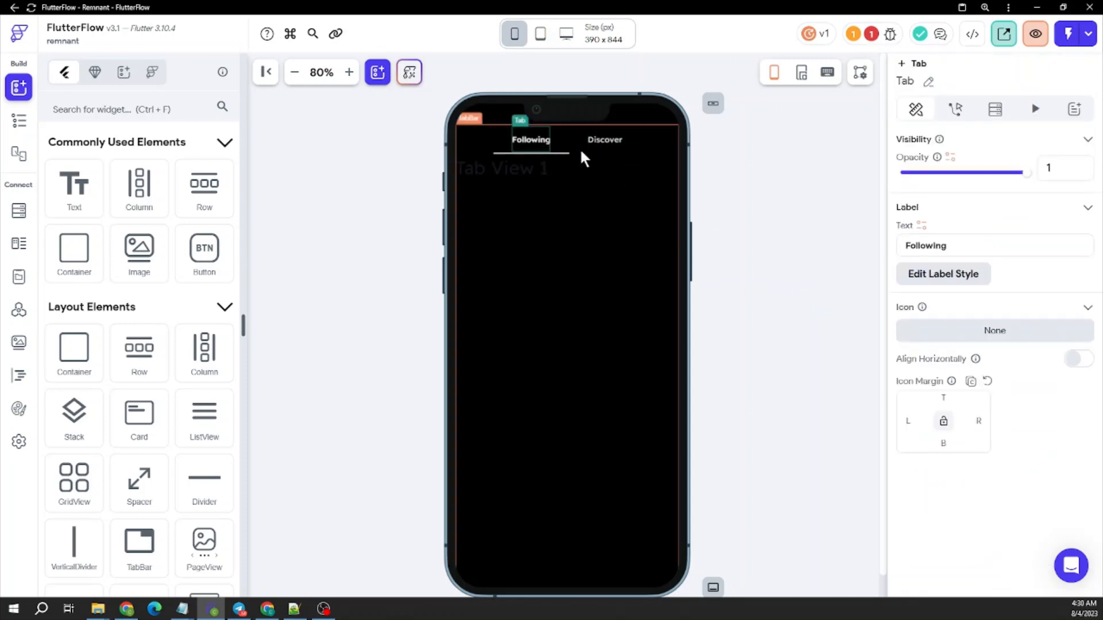
click(602, 147)
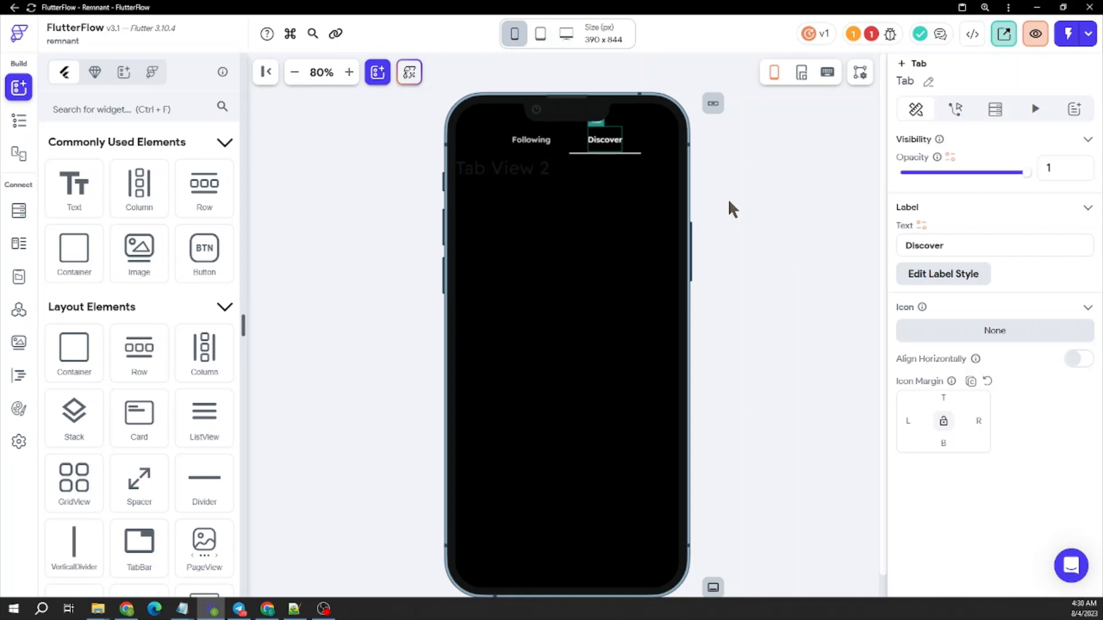
click(530, 141)
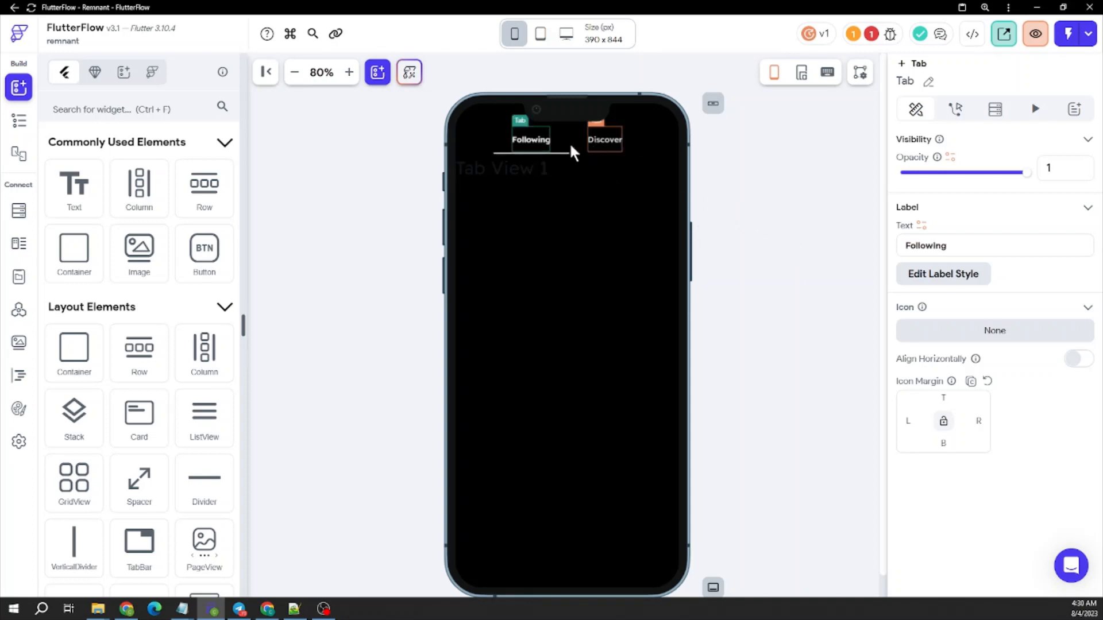
click(617, 142)
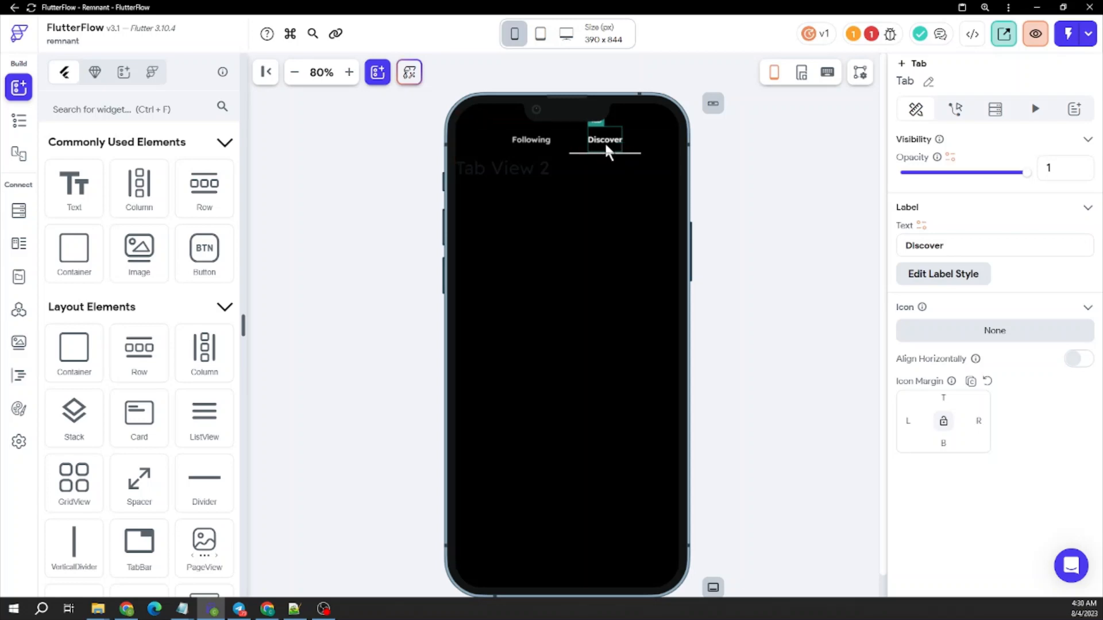
click(546, 143)
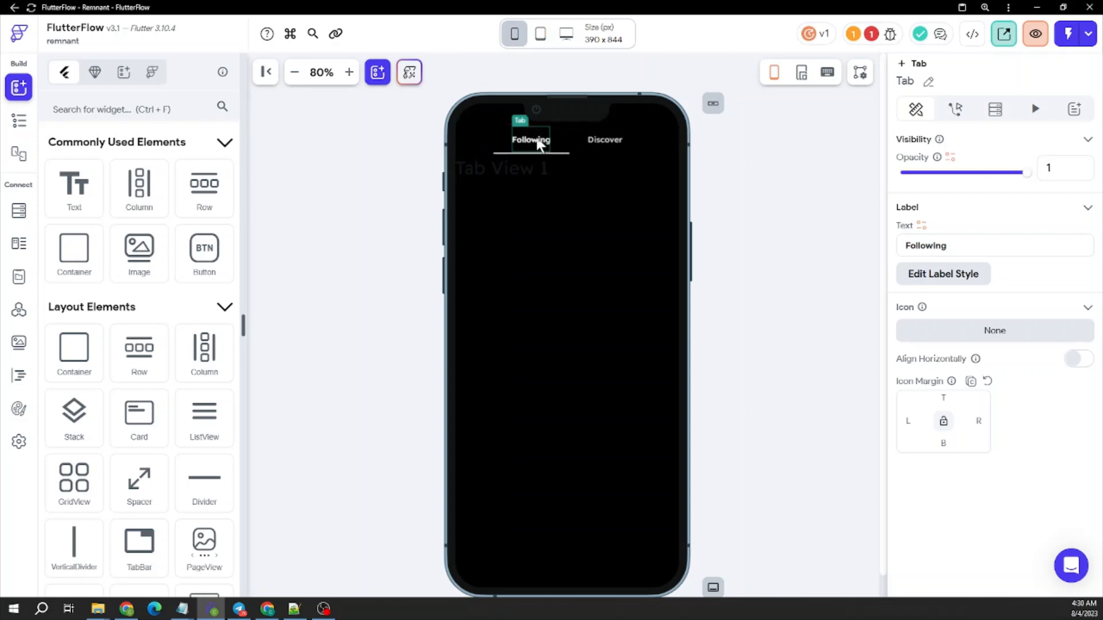
click(607, 142)
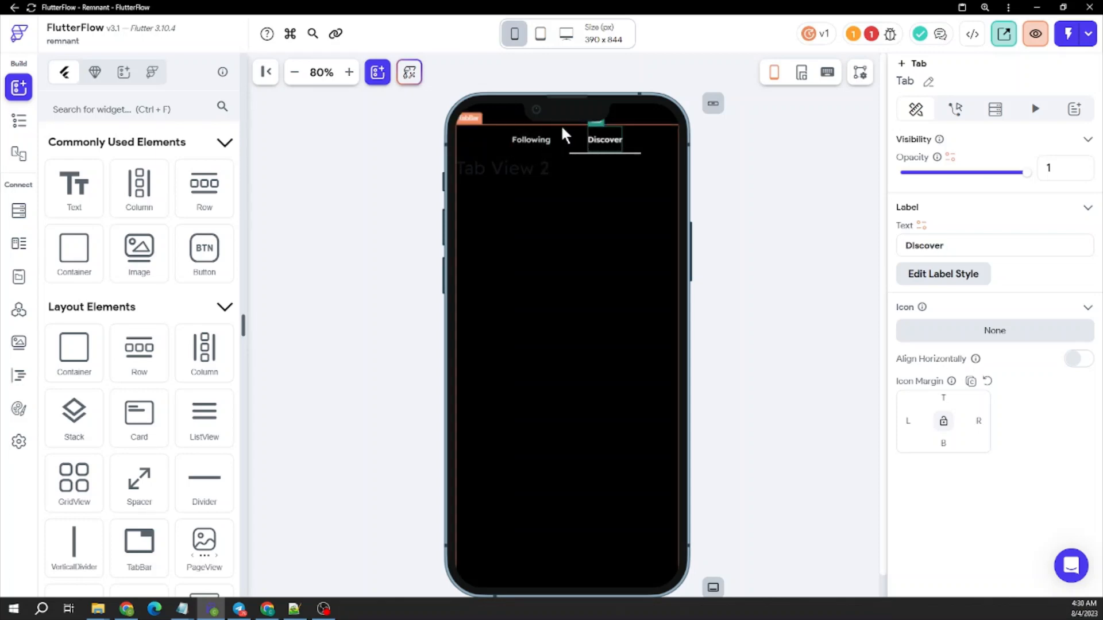
click(539, 139)
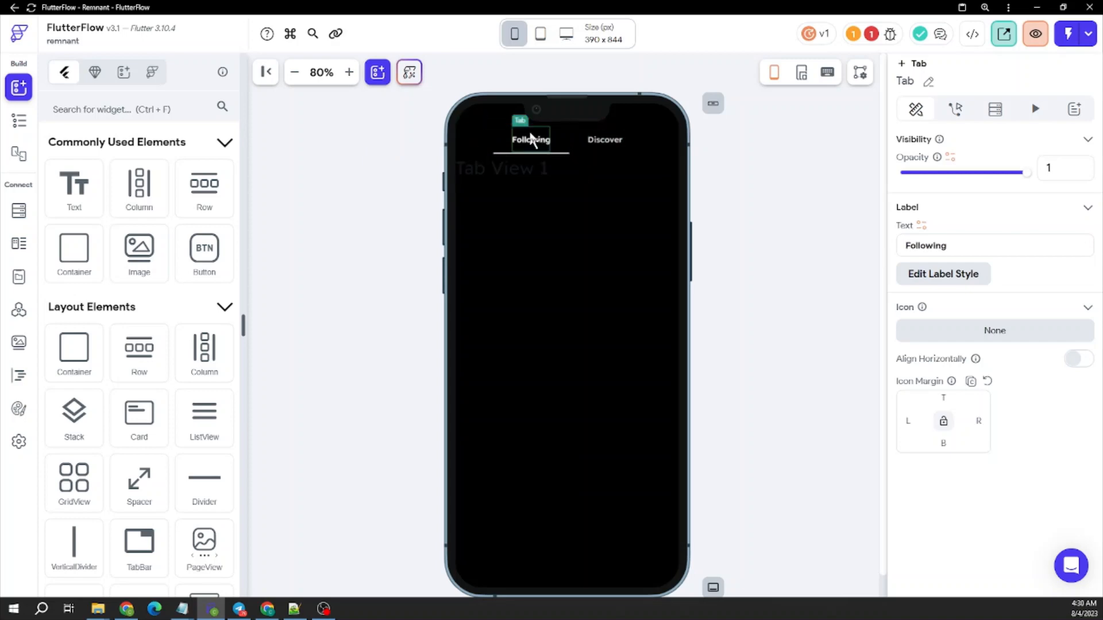
click(598, 139)
Try to set the TabBar's initial tab index to the fixed value 1.
click(572, 132)
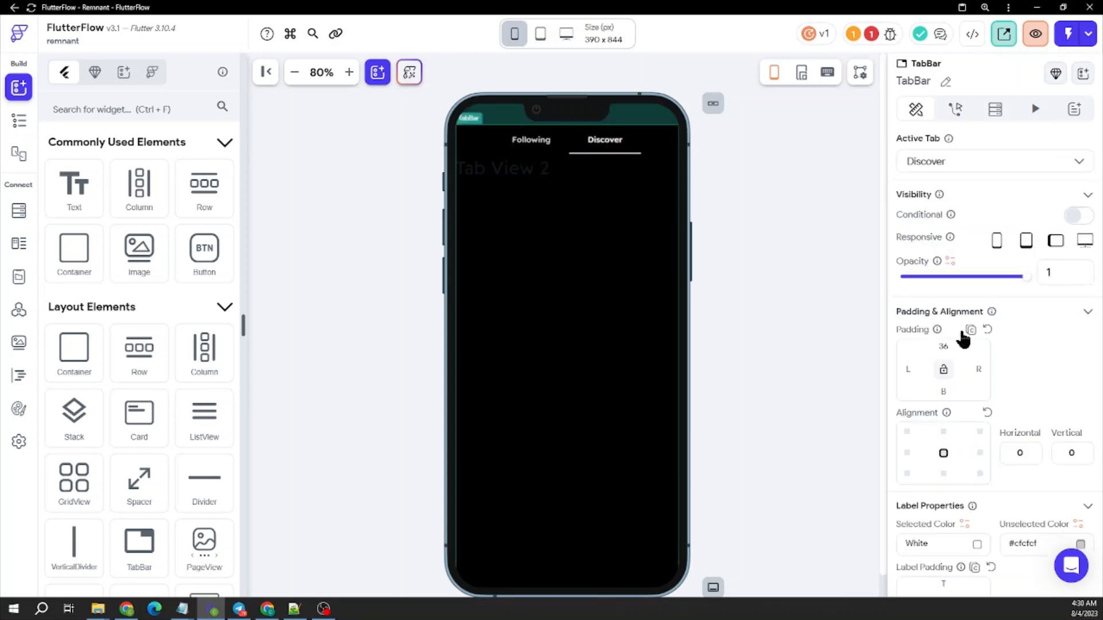
scroll(960, 345, down, 10)
scroll(958, 395, down, 3)
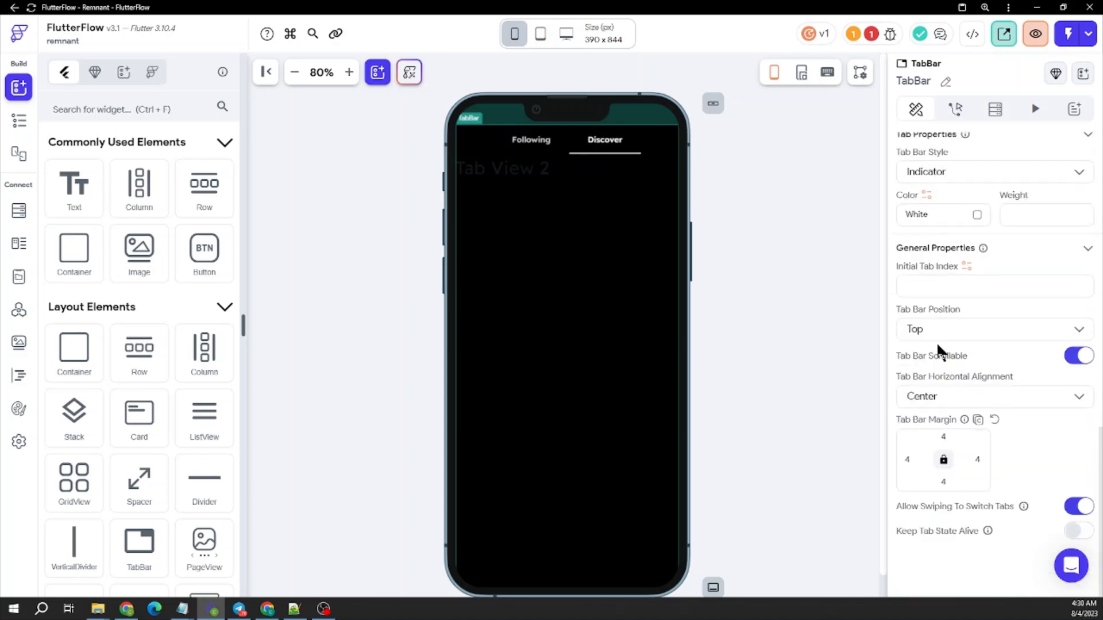
click(937, 289)
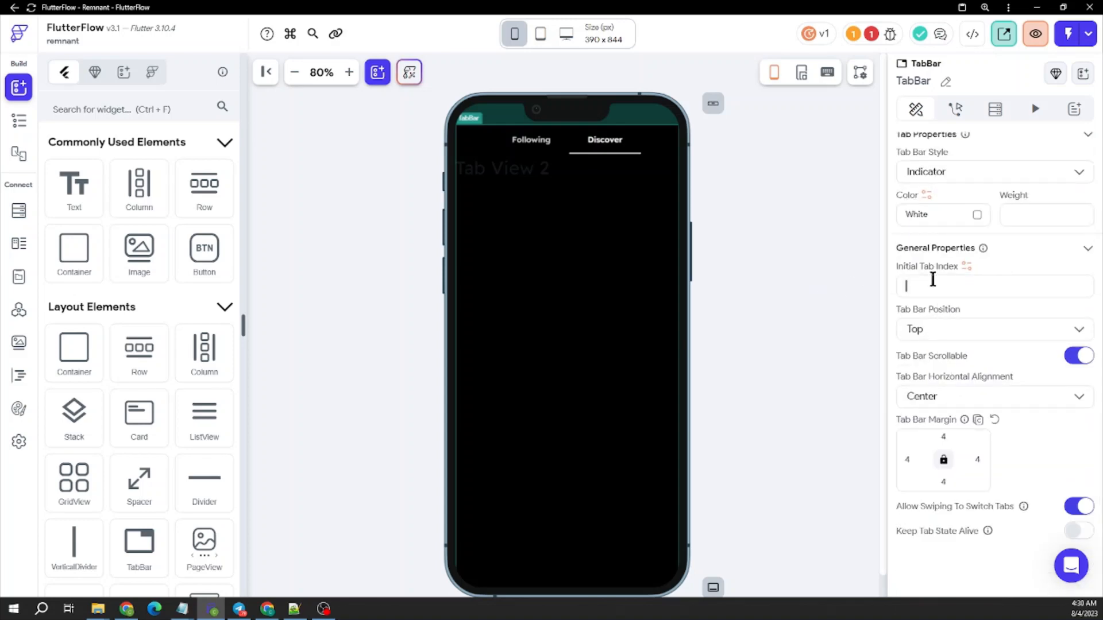
text(1)
click(826, 232)
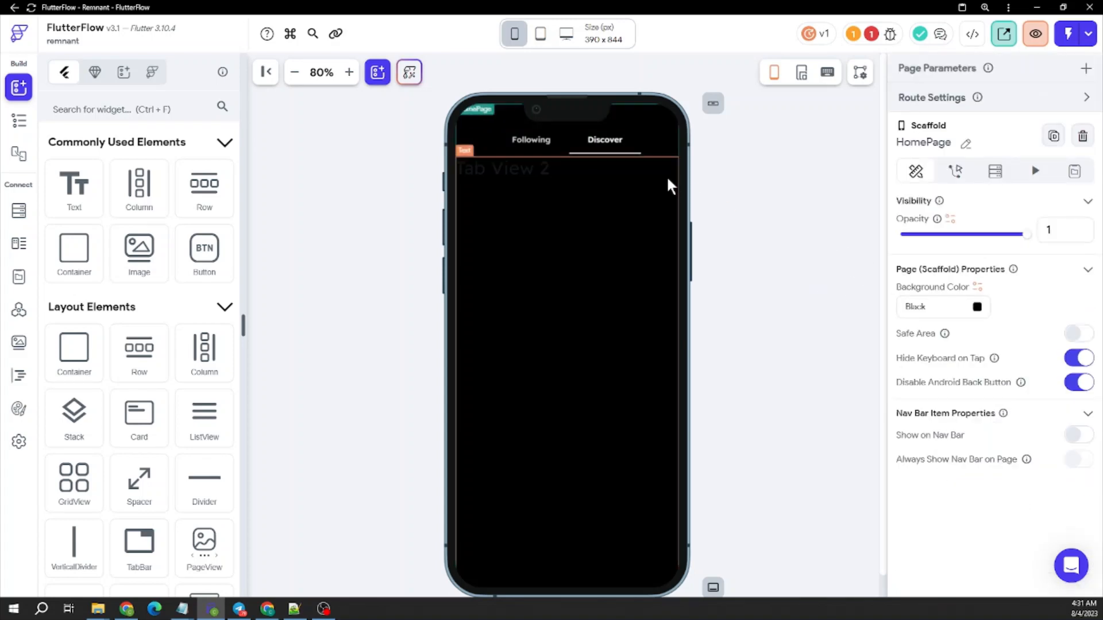
Reselect the TabBar and try entering 1 as its initial tab index again.
click(606, 140)
click(632, 133)
scroll(959, 333, down, 6)
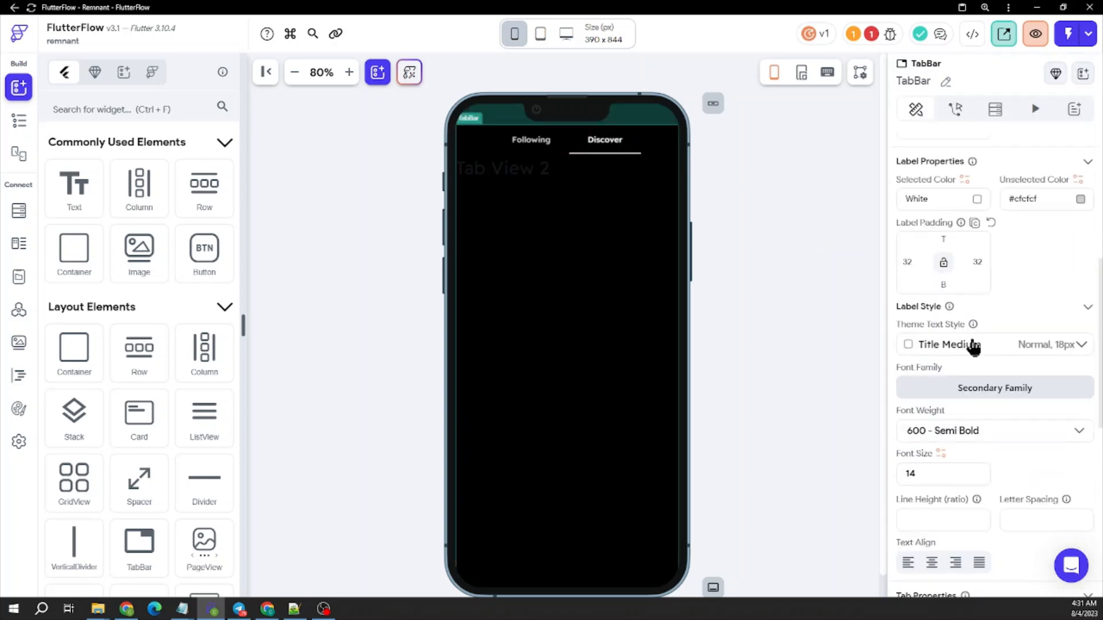
scroll(972, 345, up, 8)
click(932, 278)
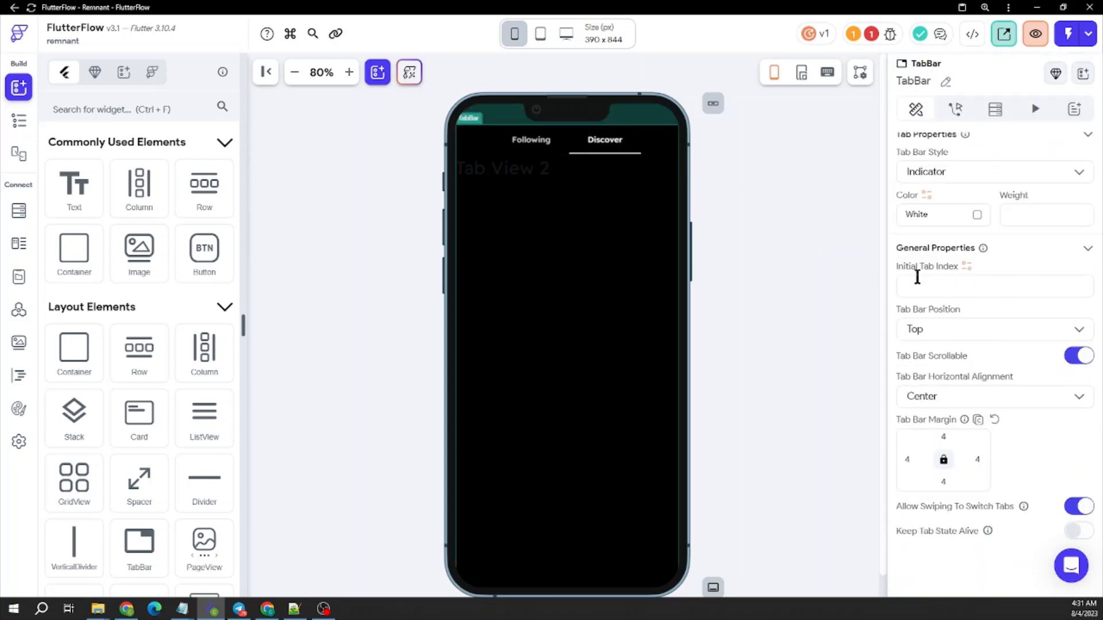
text(1)
click(810, 267)
Recheck the TabBar's initial tab index and view both the Following and Discover tabs.
click(661, 145)
scroll(958, 347, down, 8)
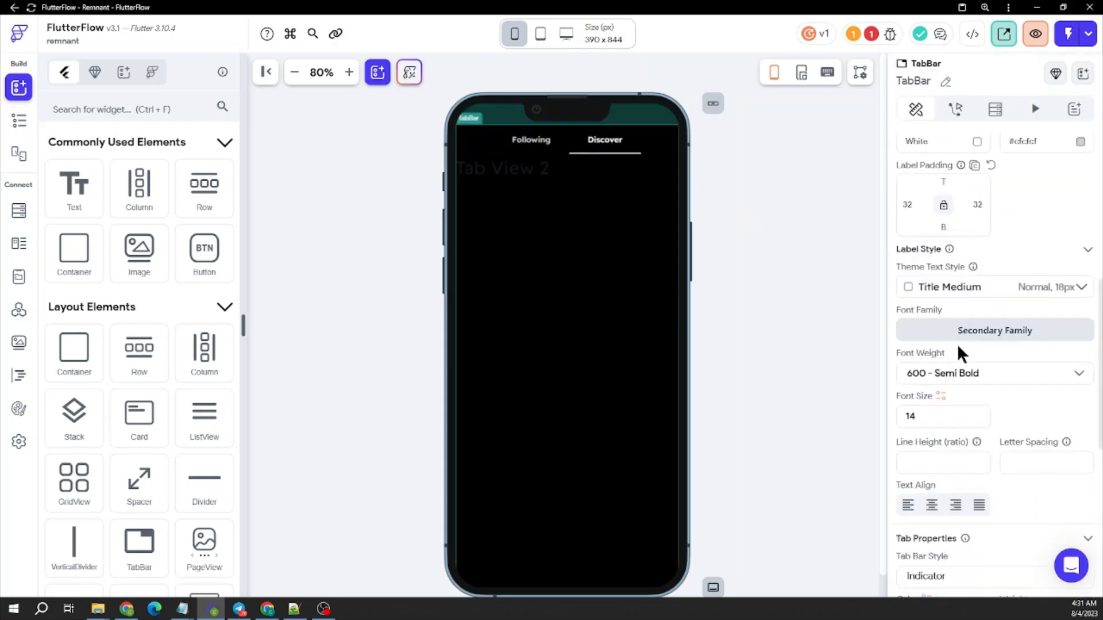
scroll(957, 344, up, 8)
click(937, 280)
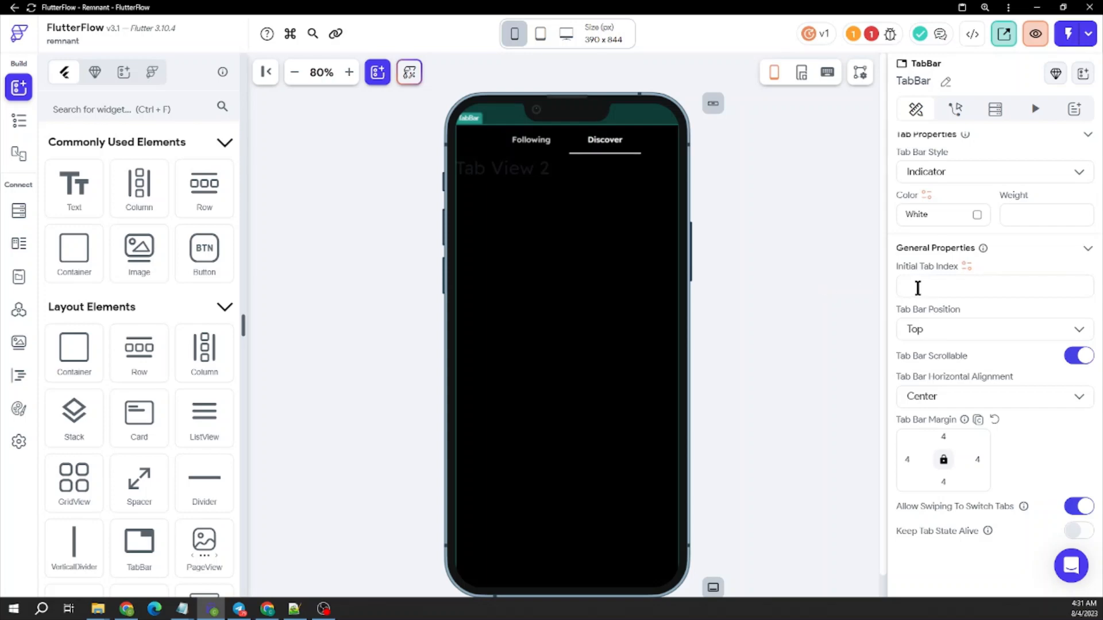
click(531, 143)
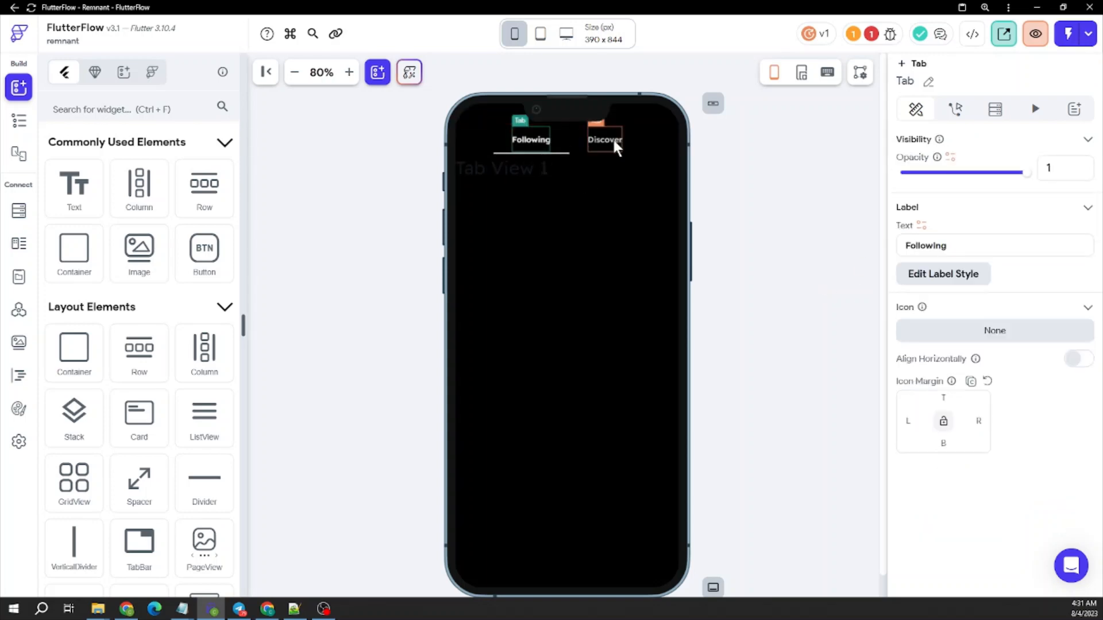
click(607, 139)
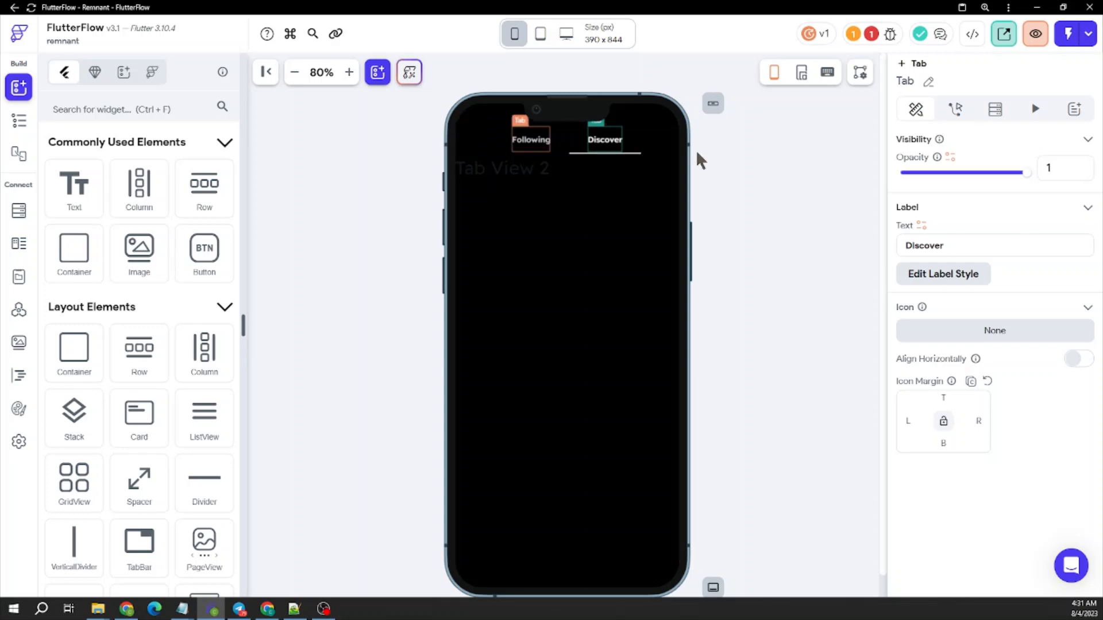
click(644, 134)
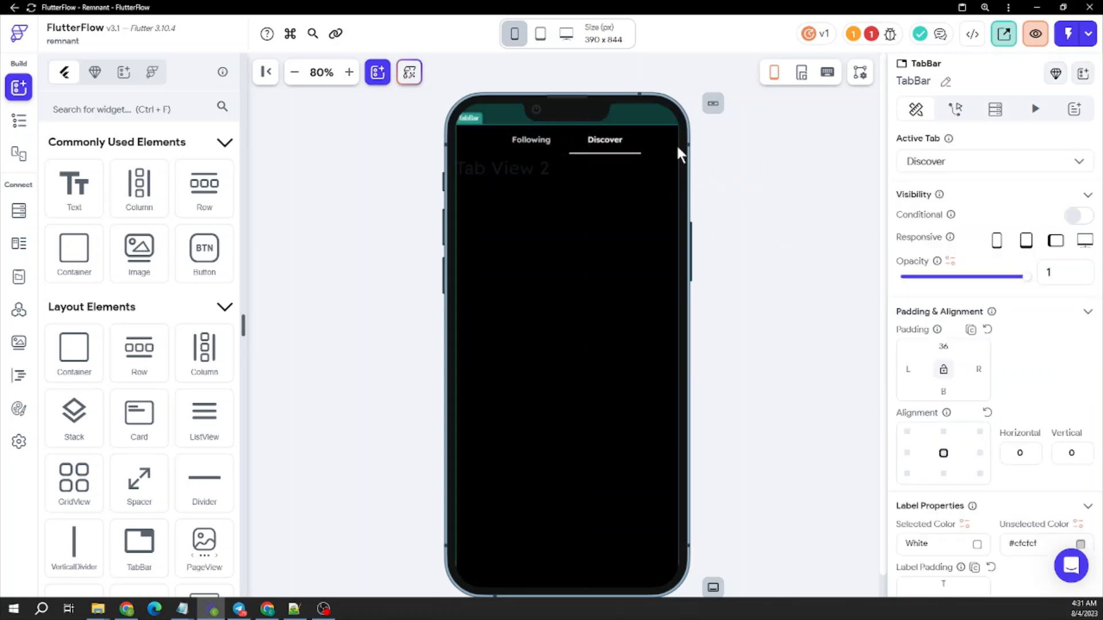
Add a local page state variable named initTab of type Integer to the HomePage.
click(798, 188)
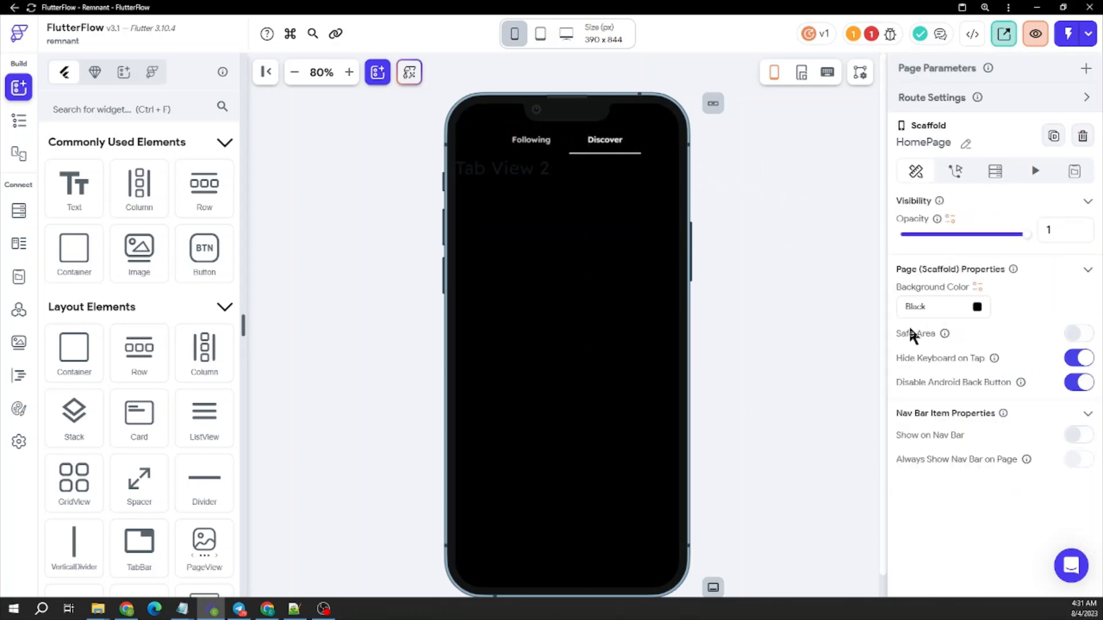
click(1073, 172)
click(978, 239)
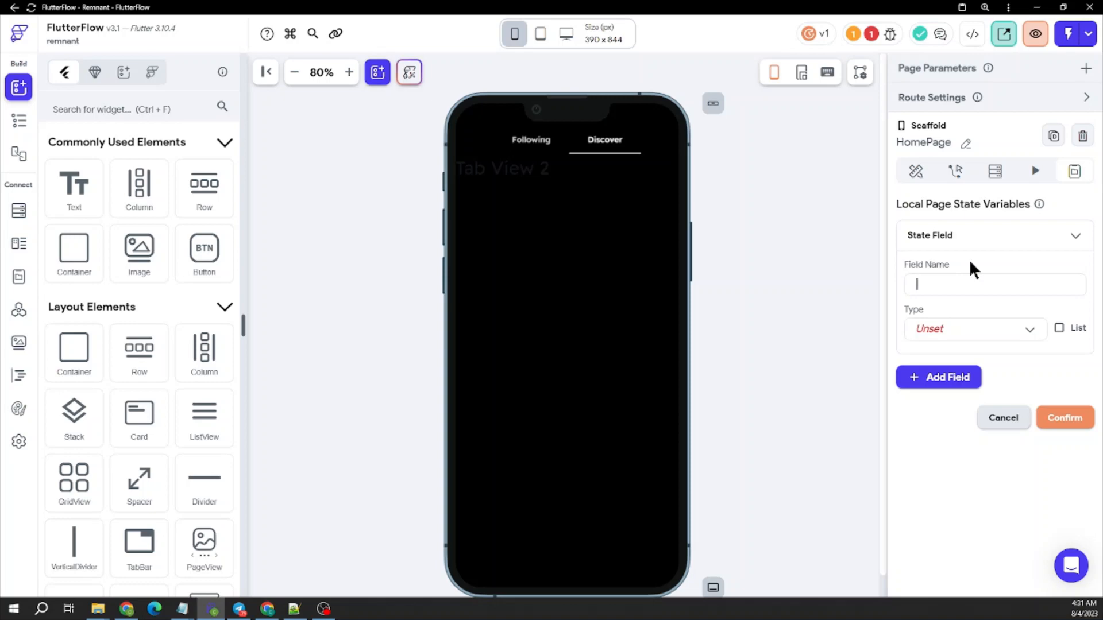
text(initTab)
click(970, 330)
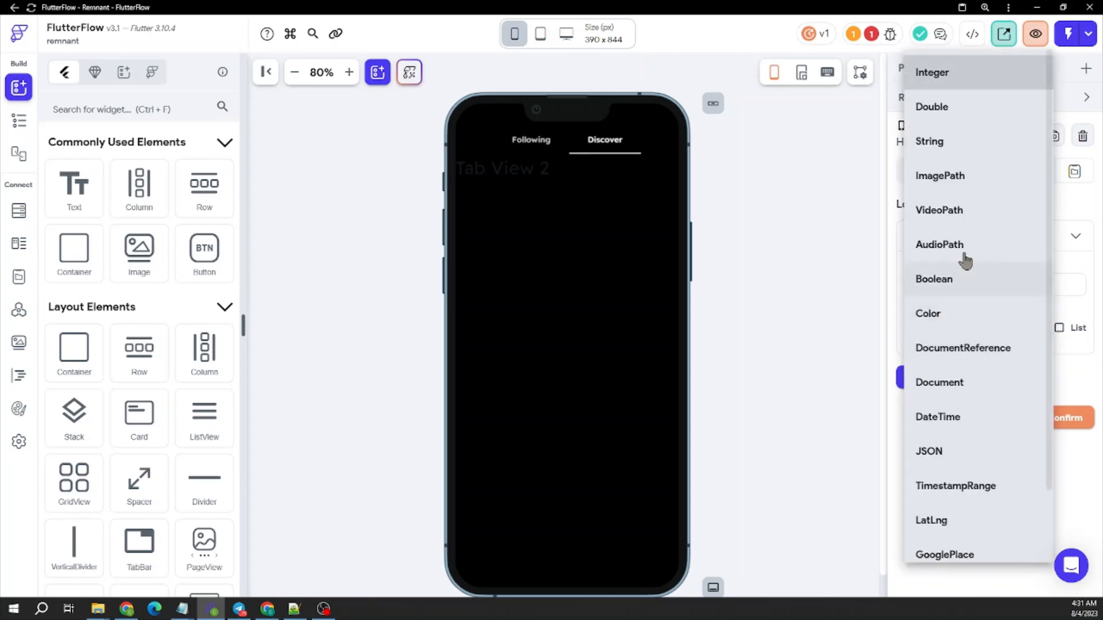
click(950, 78)
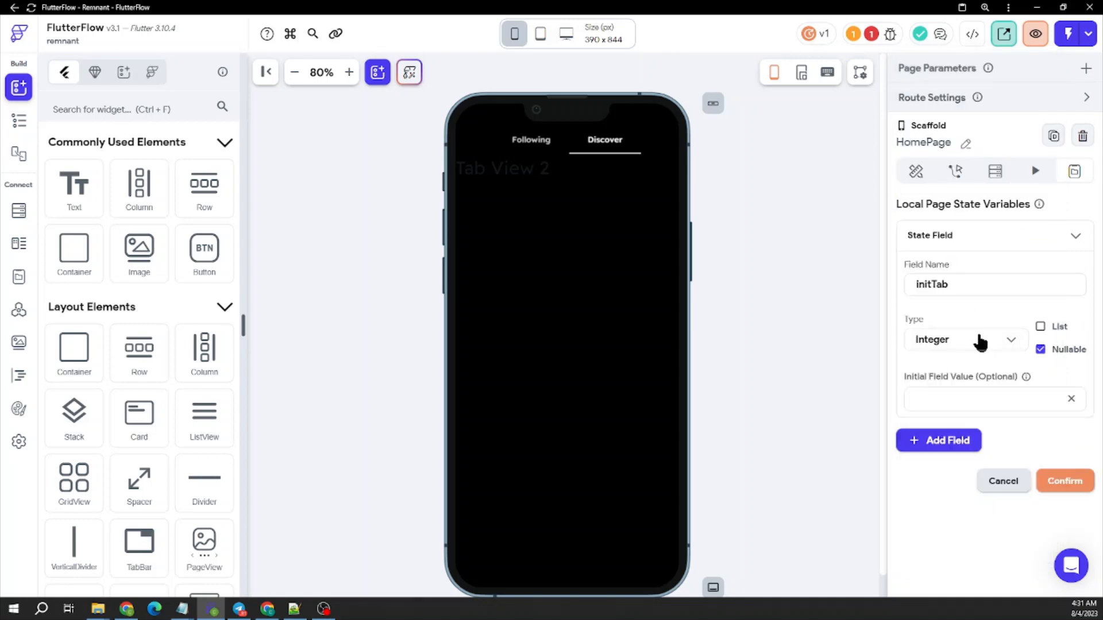
Make the initTab state field non-nullable with an initial value of 1 and save it.
scroll(978, 332, down, 1)
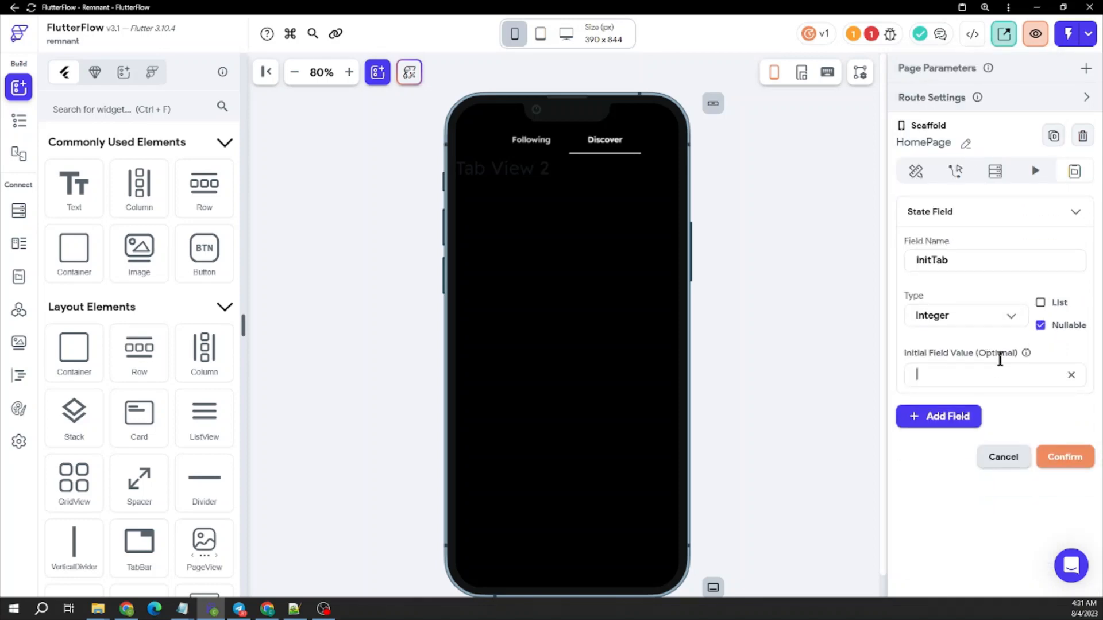
click(1040, 325)
click(957, 374)
text(1)
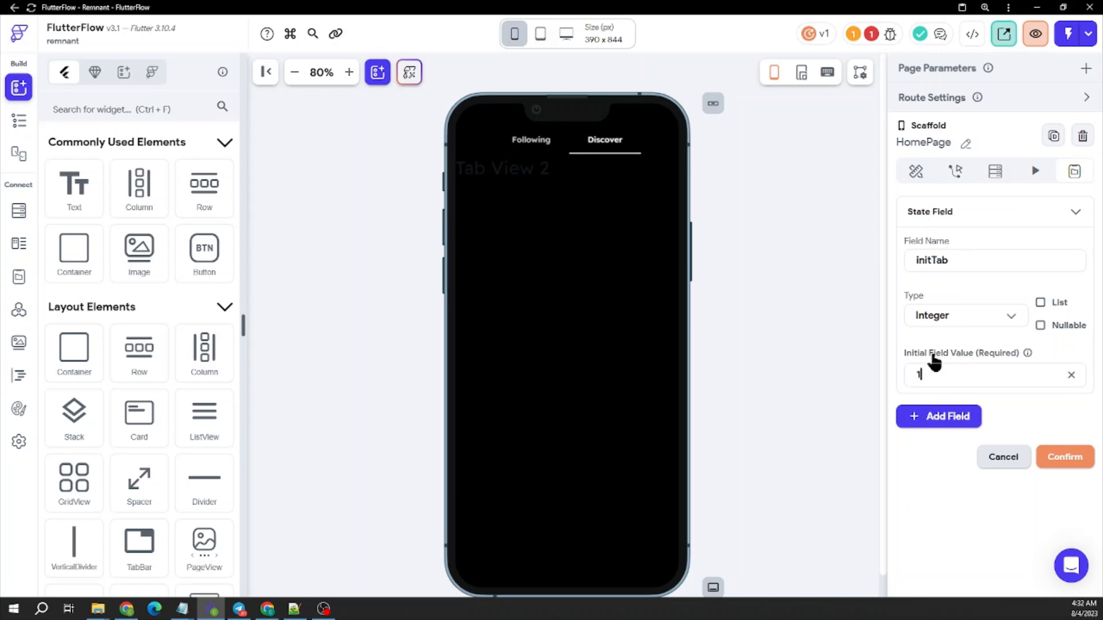
scroll(953, 290, up, 1)
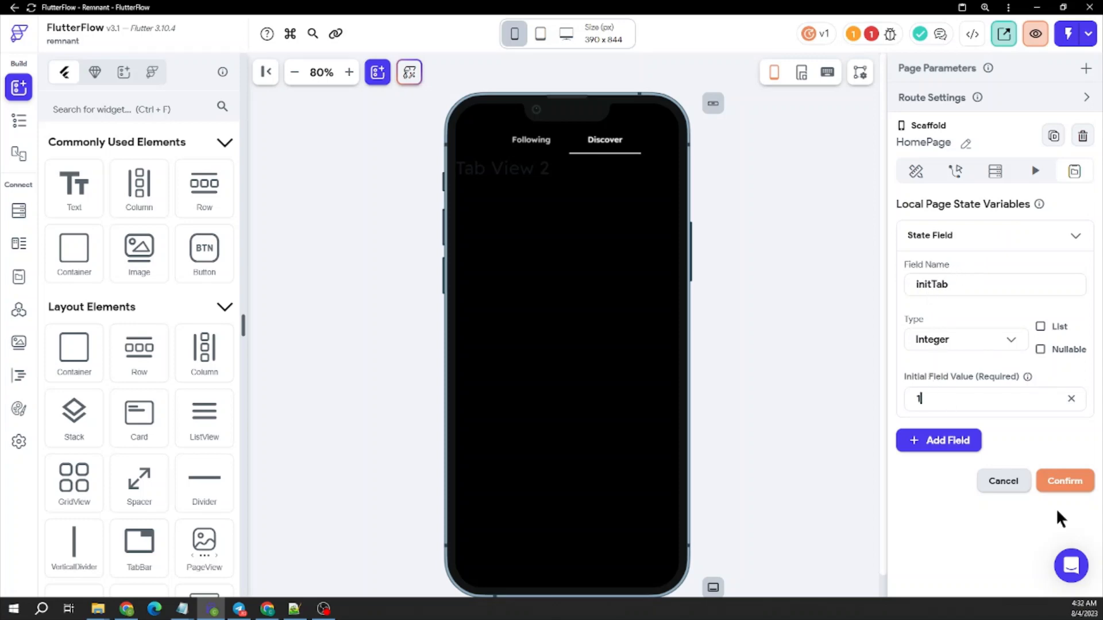
click(1063, 482)
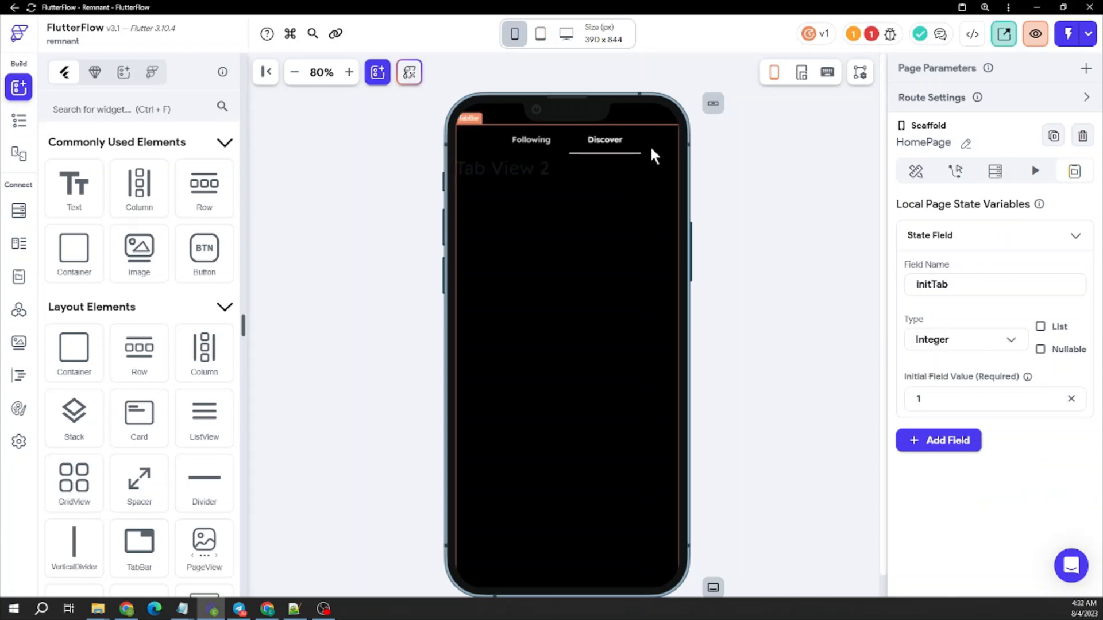
Bind the TabBar's initial tab index to the initTab page state variable, and reselect the TabBar to check the binding.
click(574, 139)
scroll(911, 406, down, 10)
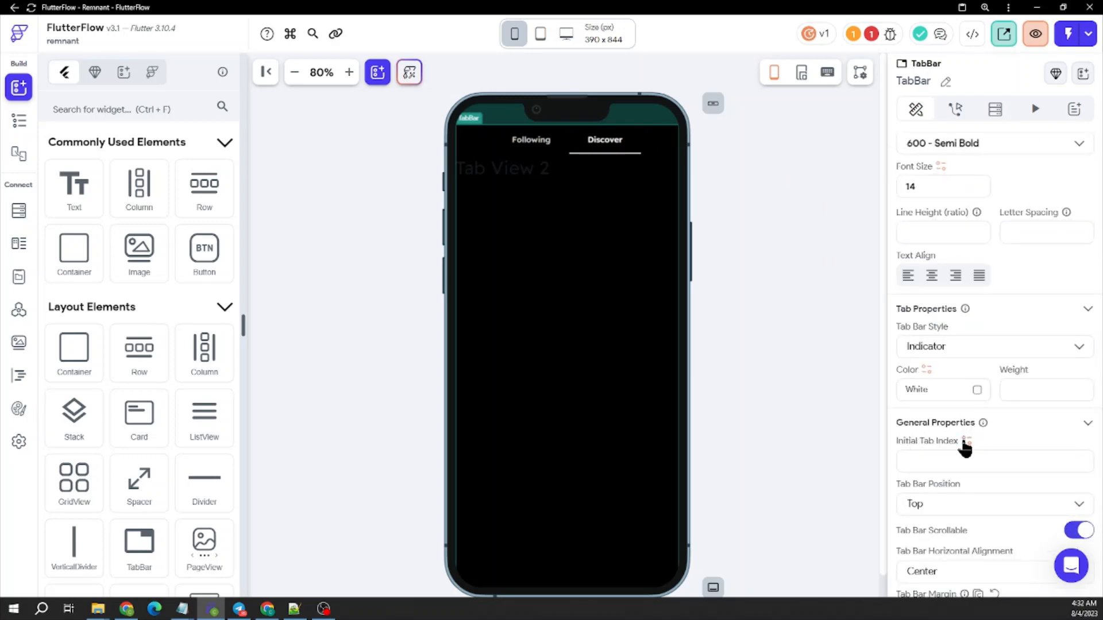
click(966, 442)
scroll(758, 405, down, 1)
click(760, 417)
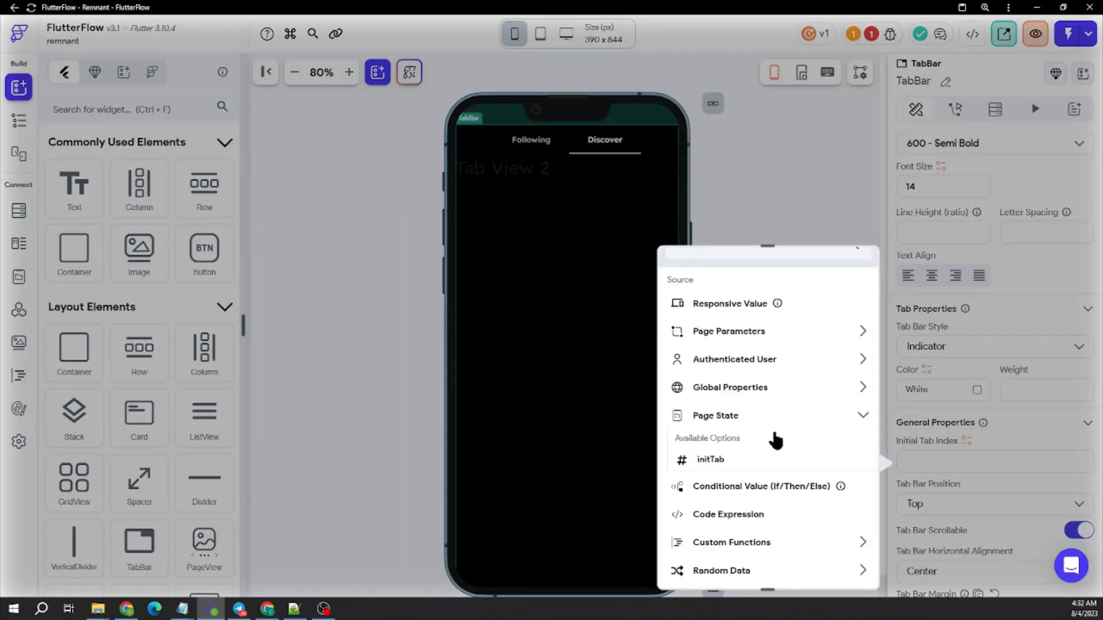
click(715, 460)
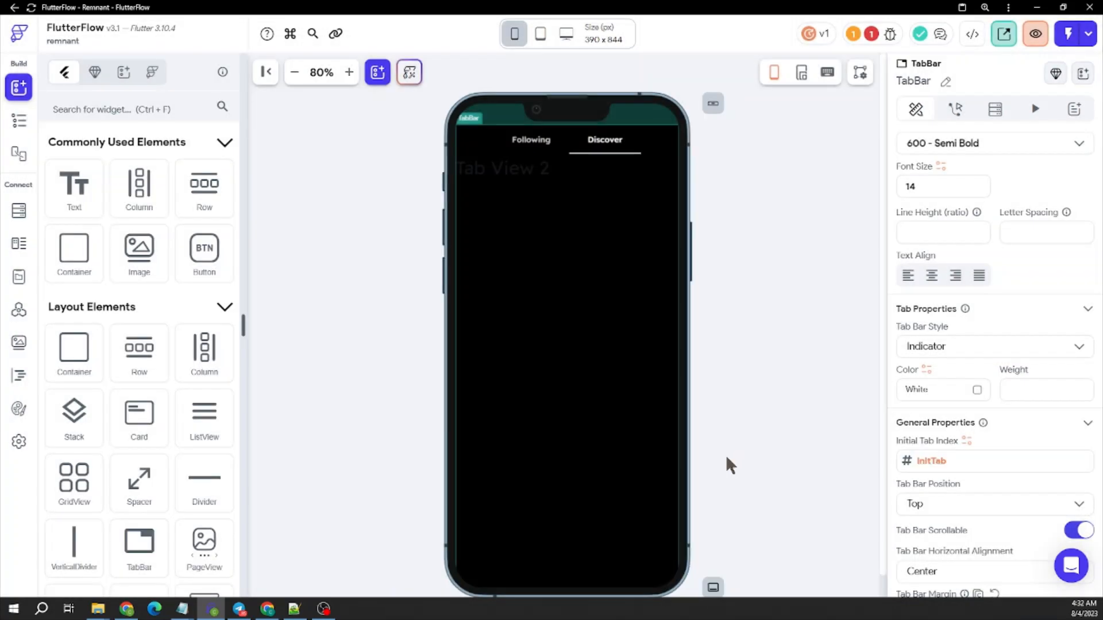
click(703, 173)
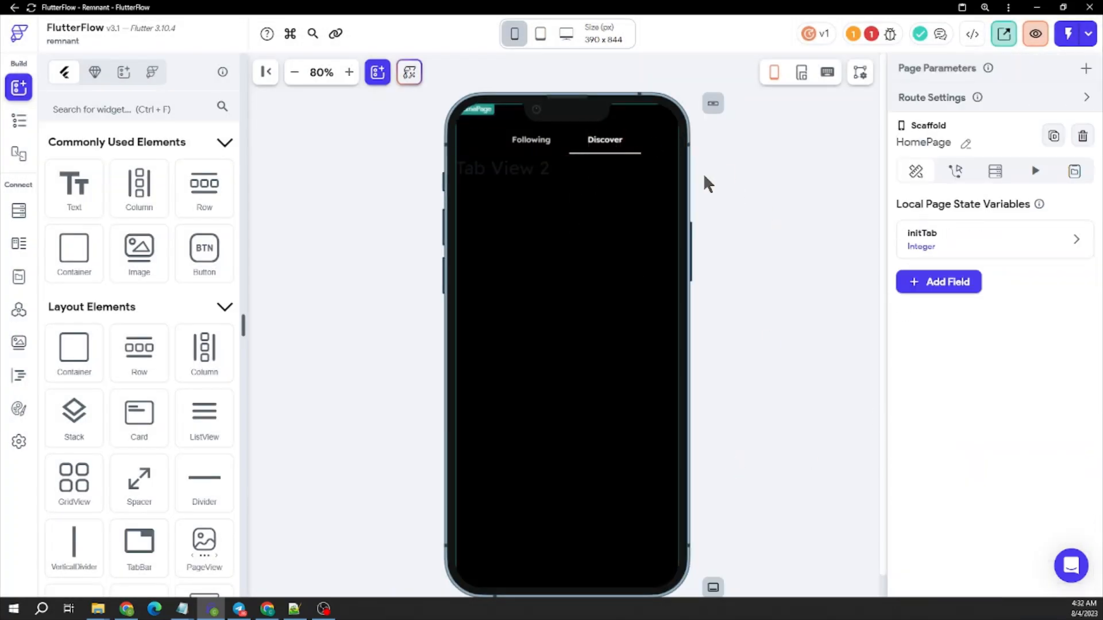
click(643, 138)
scroll(974, 402, down, 6)
scroll(975, 401, down, 4)
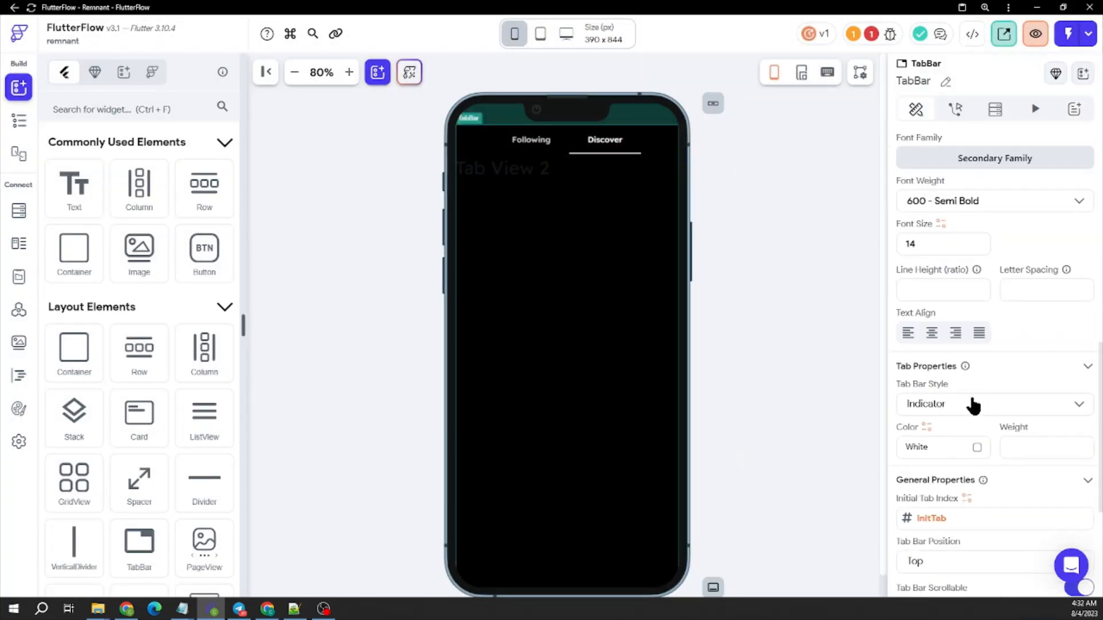
scroll(925, 444, down, 3)
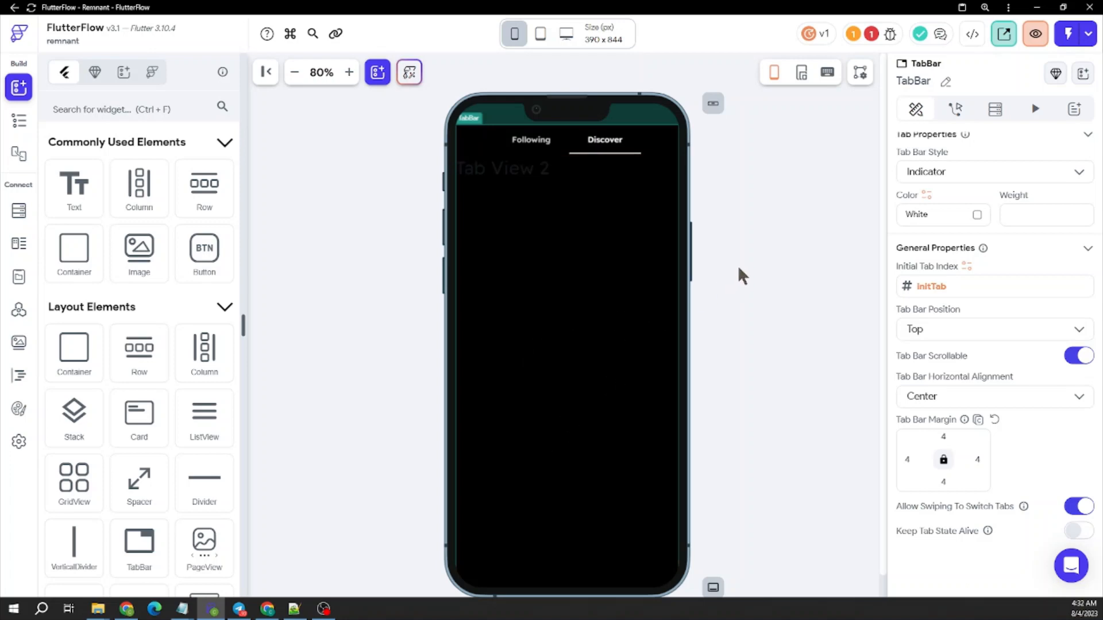
Add a Container to the HomePage's Stack and align it to the bottom center.
click(718, 231)
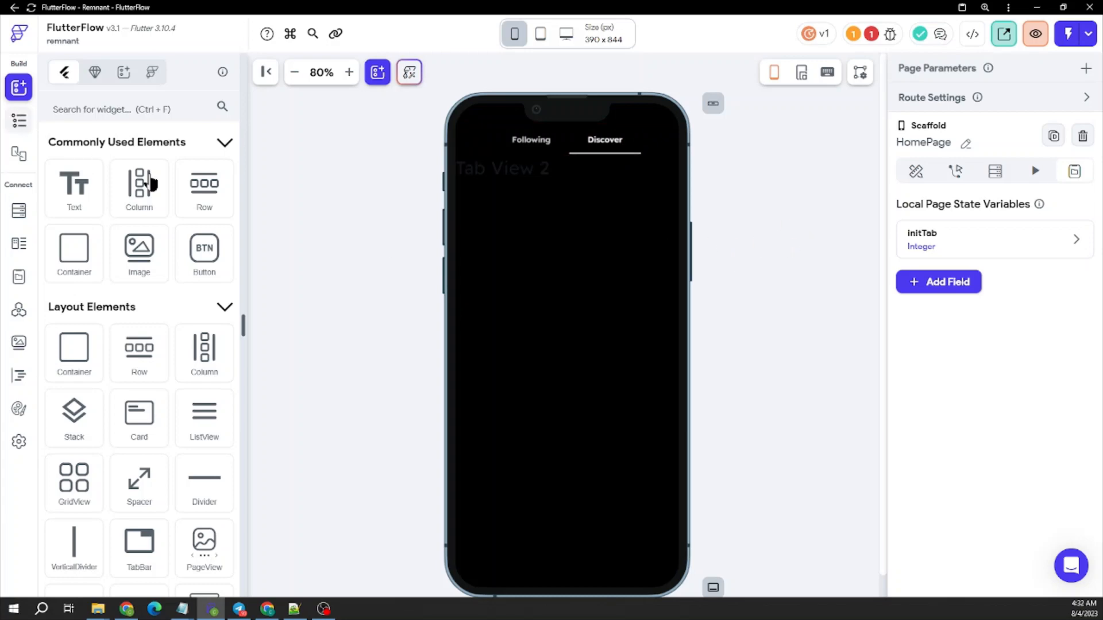
click(18, 121)
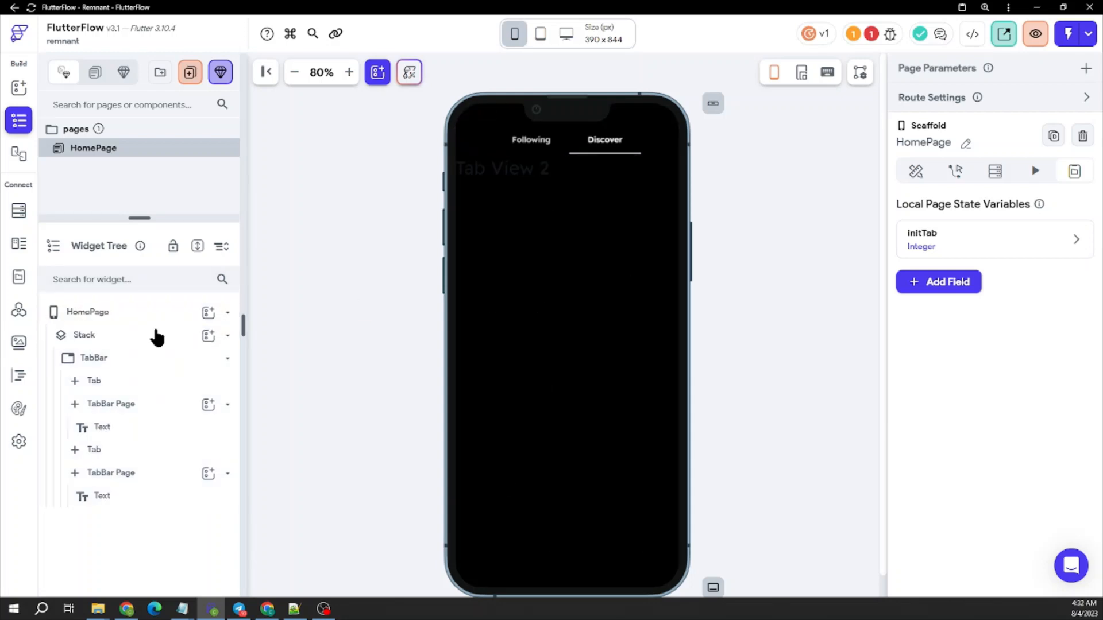
click(209, 337)
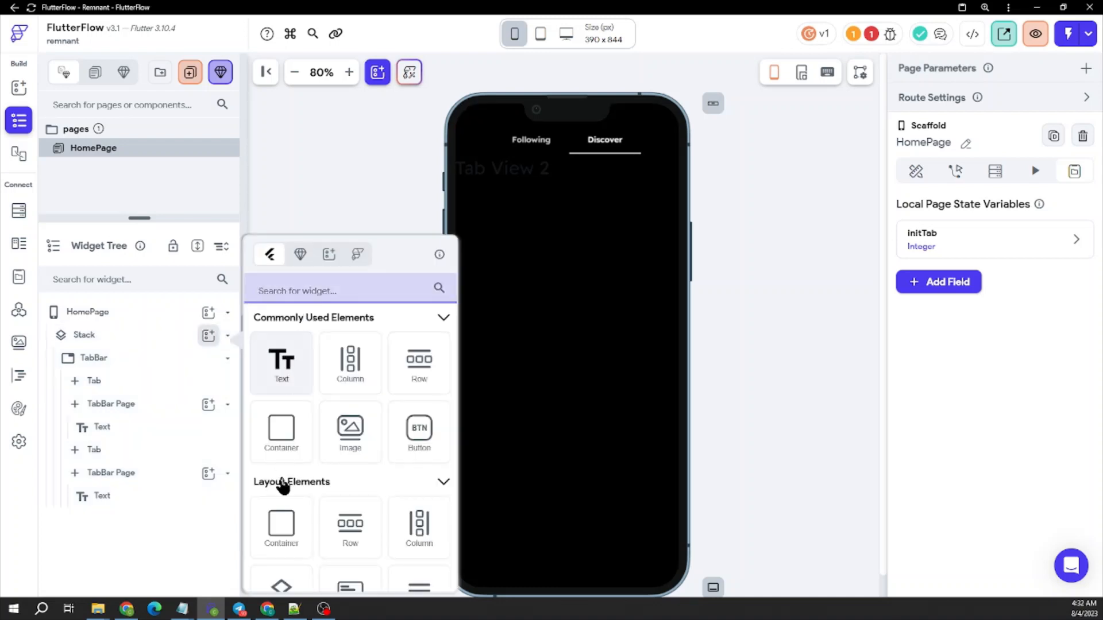
click(281, 429)
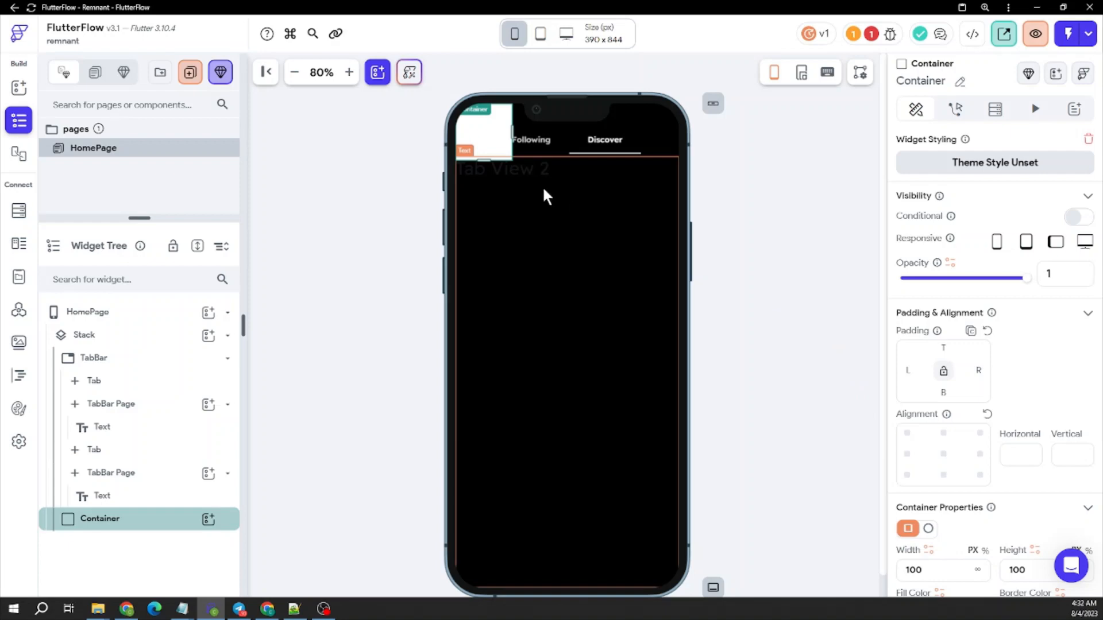
drag(508, 146, 600, 194)
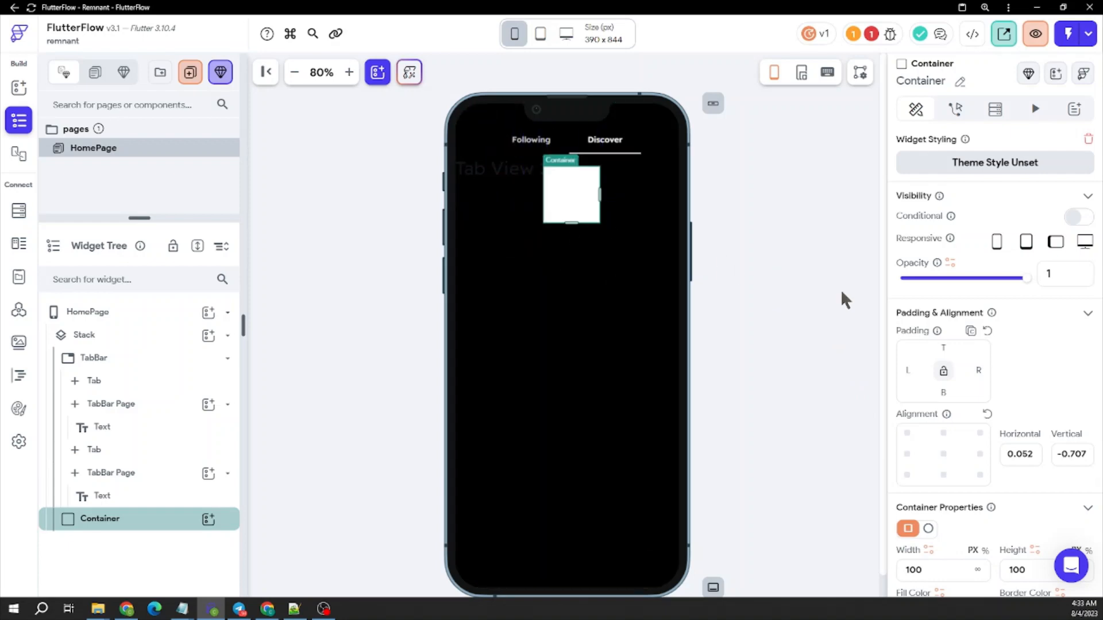
click(943, 475)
scroll(794, 472, down, 1)
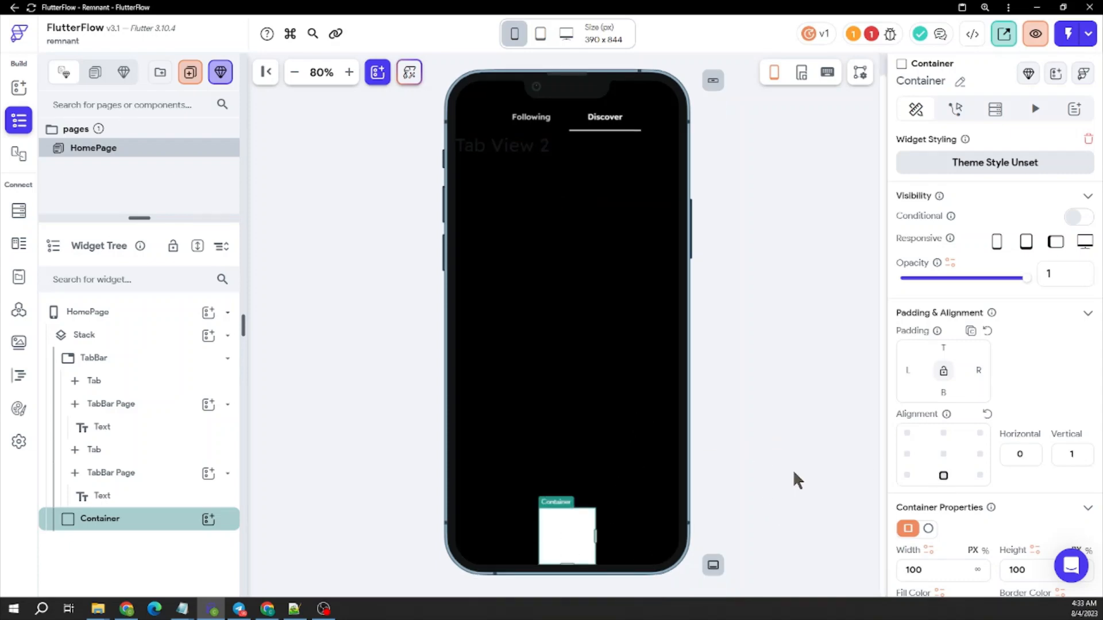
Make the Container's width infinite and reduce its height to 95 px.
scroll(955, 454, down, 4)
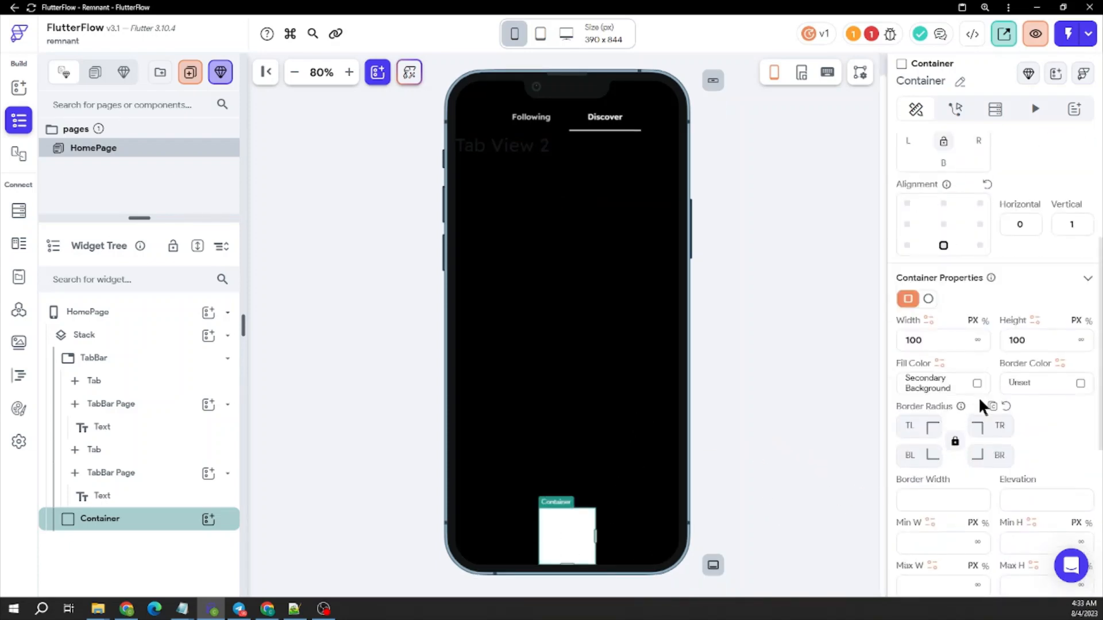
click(976, 340)
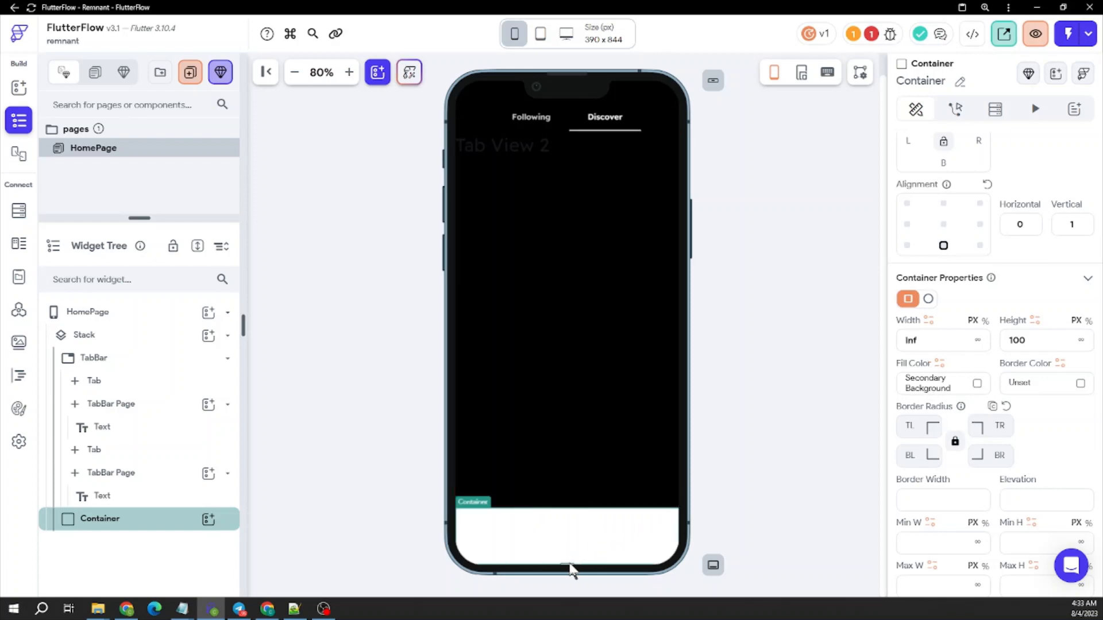
drag(569, 563, 569, 560)
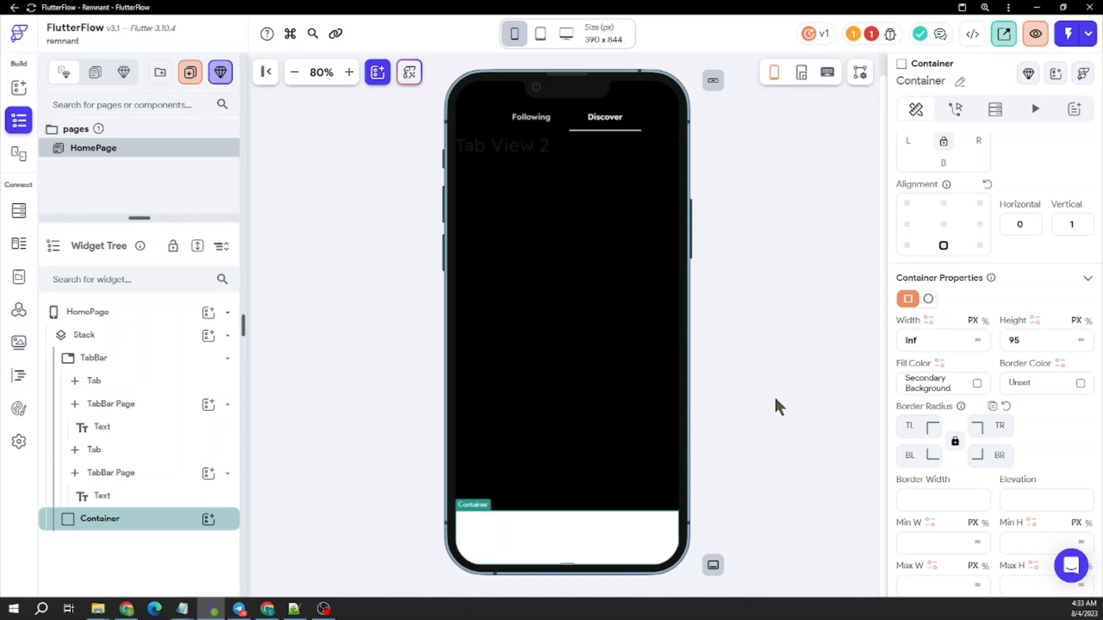
Set the Container's fill color to black (#000000).
scroll(935, 415, down, 2)
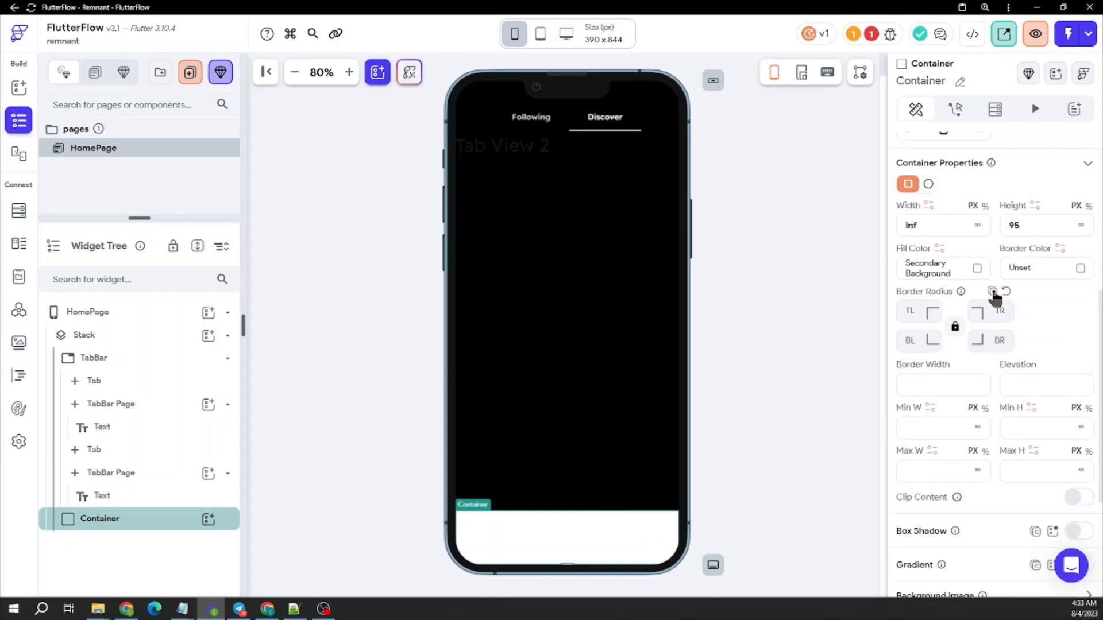
click(977, 270)
drag(430, 221, 322, 273)
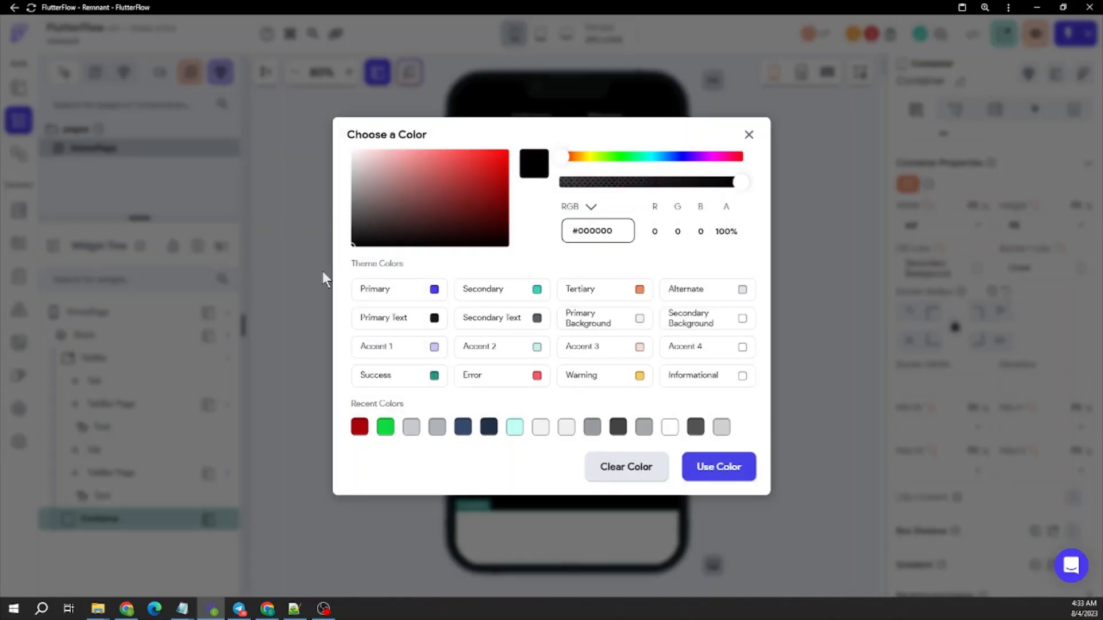
click(743, 468)
click(742, 447)
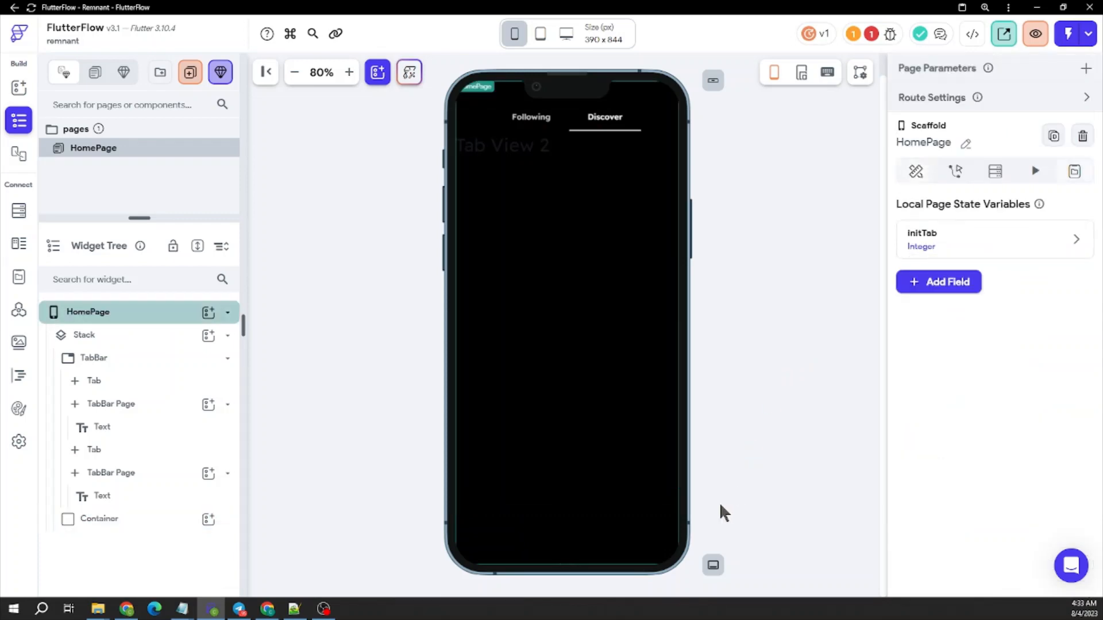
Add a Row inside the bottom Container.
click(626, 528)
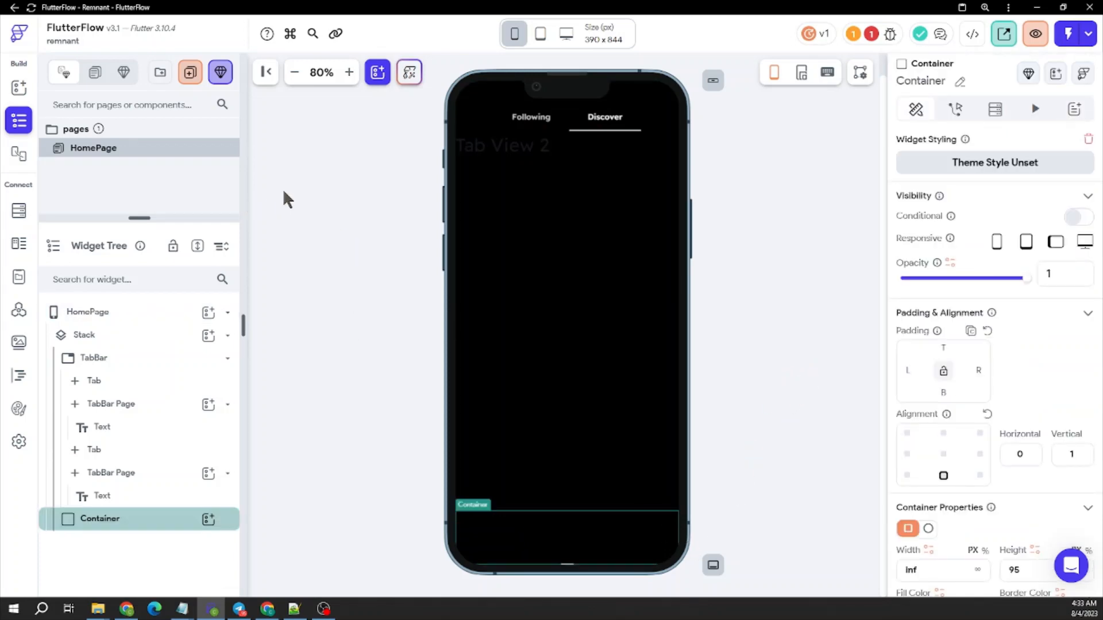
click(19, 87)
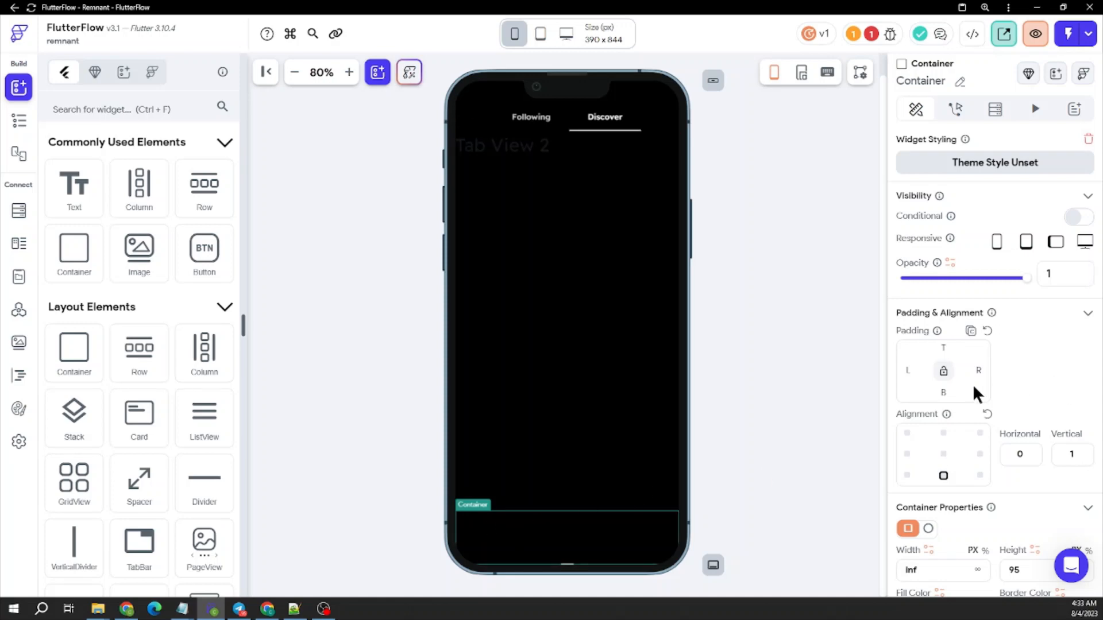
scroll(934, 442, down, 5)
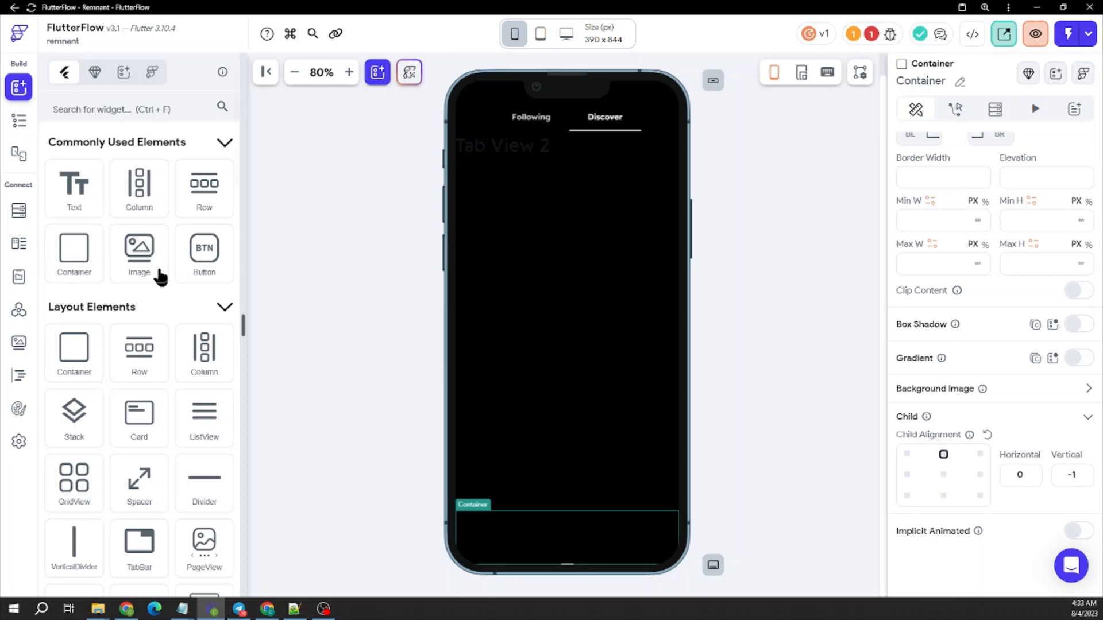
drag(193, 195, 556, 533)
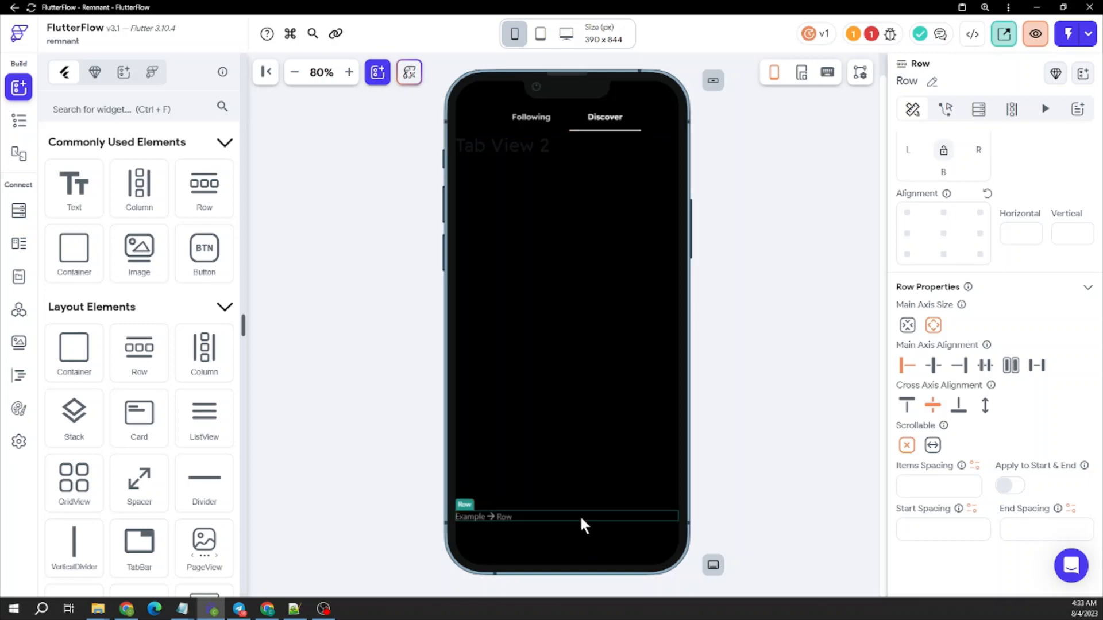
Change the bottom Container's fill color to gray #7E7E7E.
click(574, 543)
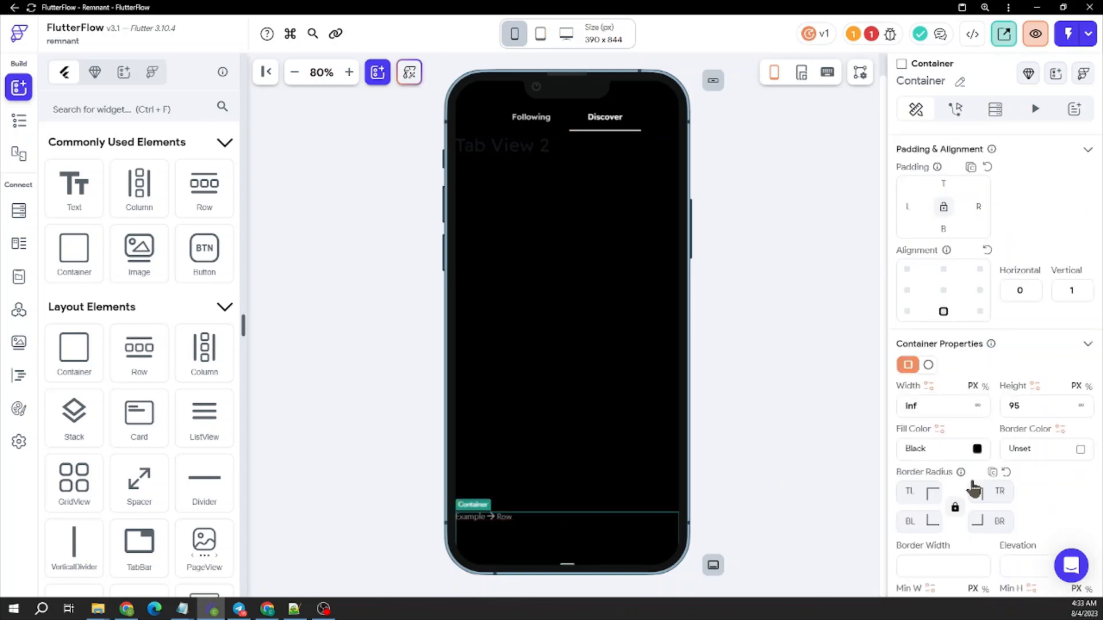
click(976, 449)
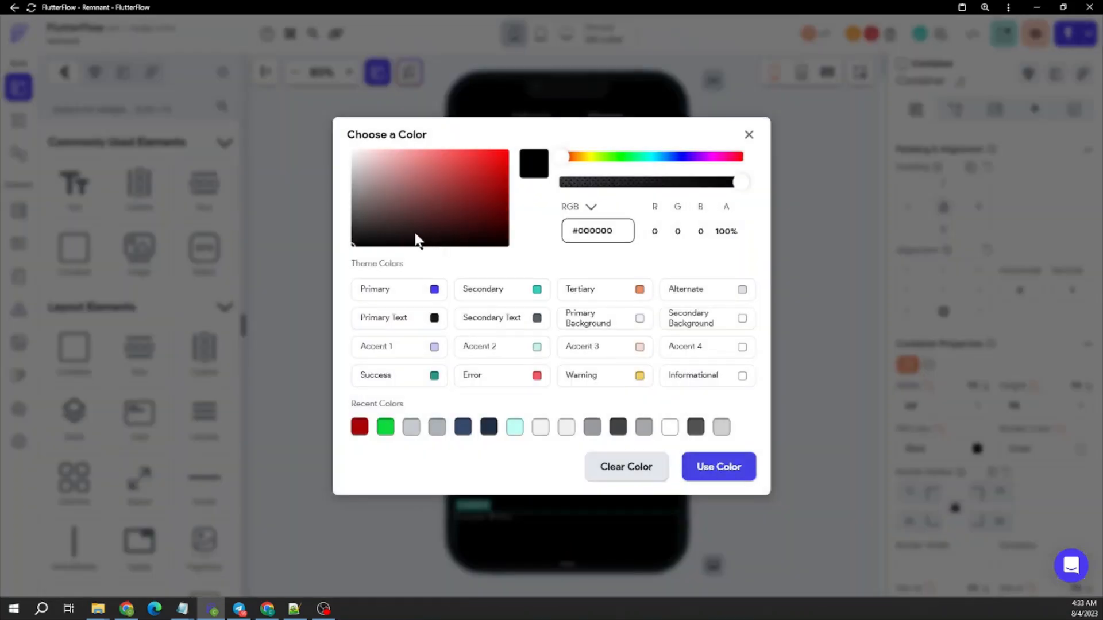
drag(415, 234, 352, 198)
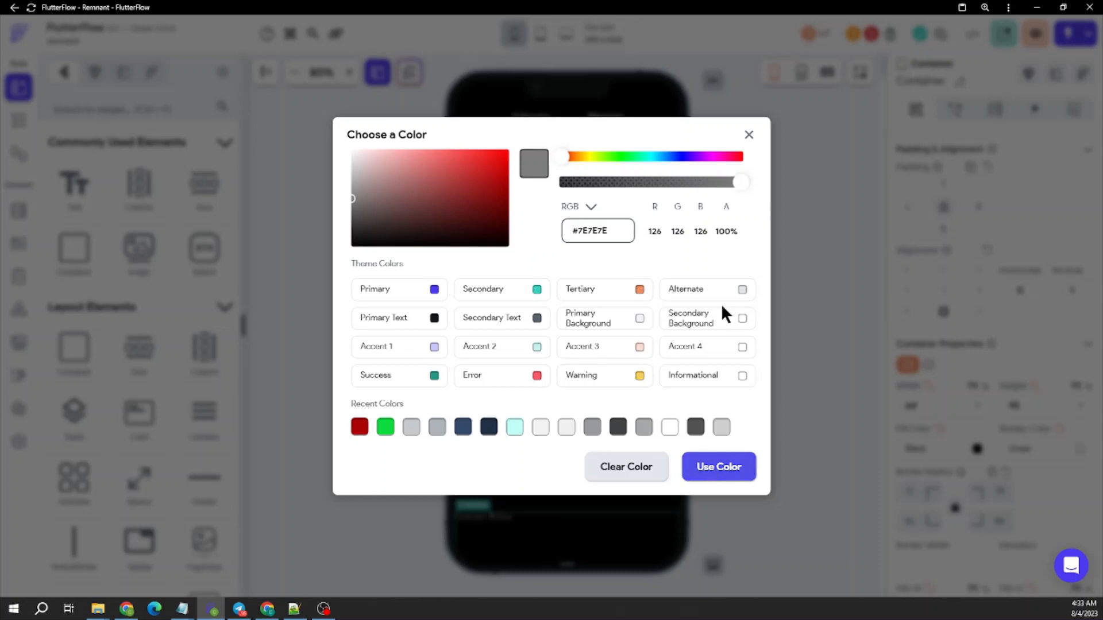
click(718, 466)
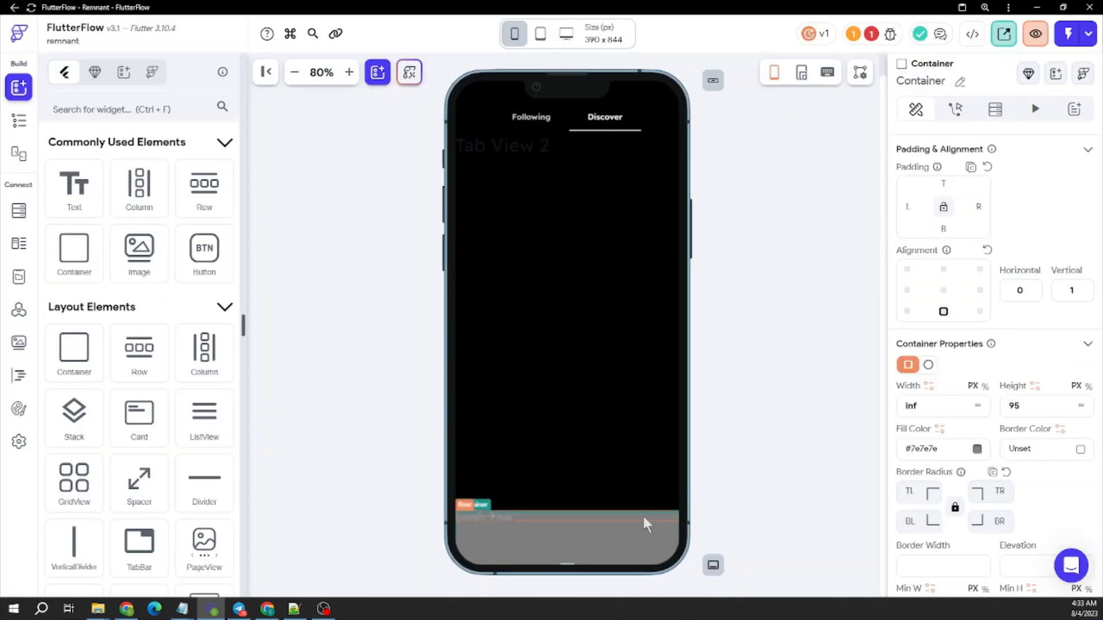
Center the Row's main axis alignment and set its top, left and right padding to 12.
click(555, 516)
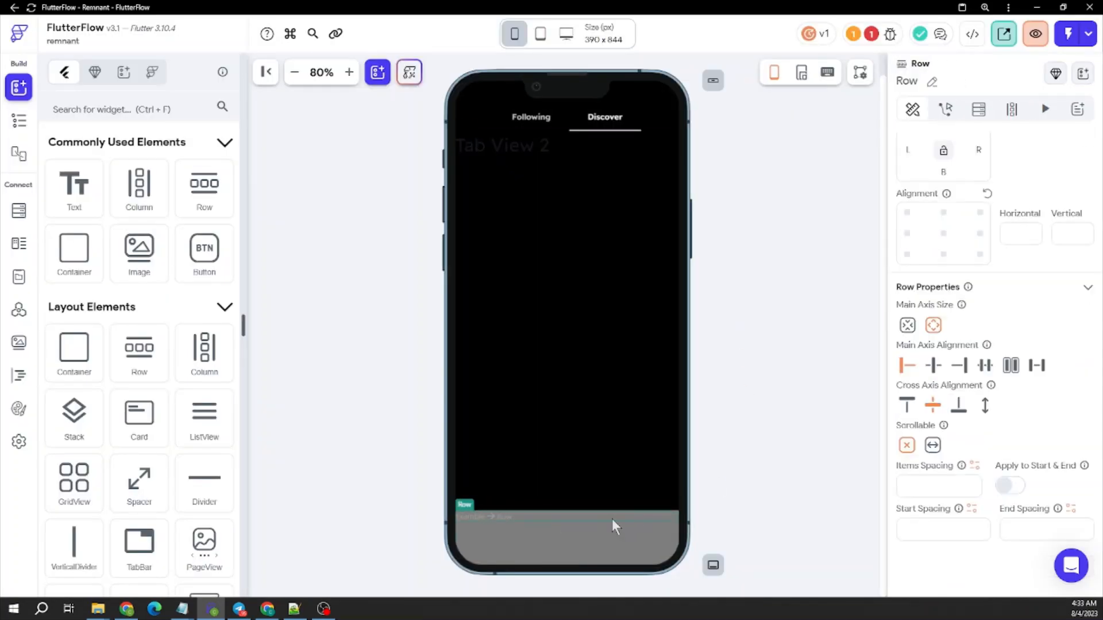
click(935, 366)
scroll(948, 195, up, 3)
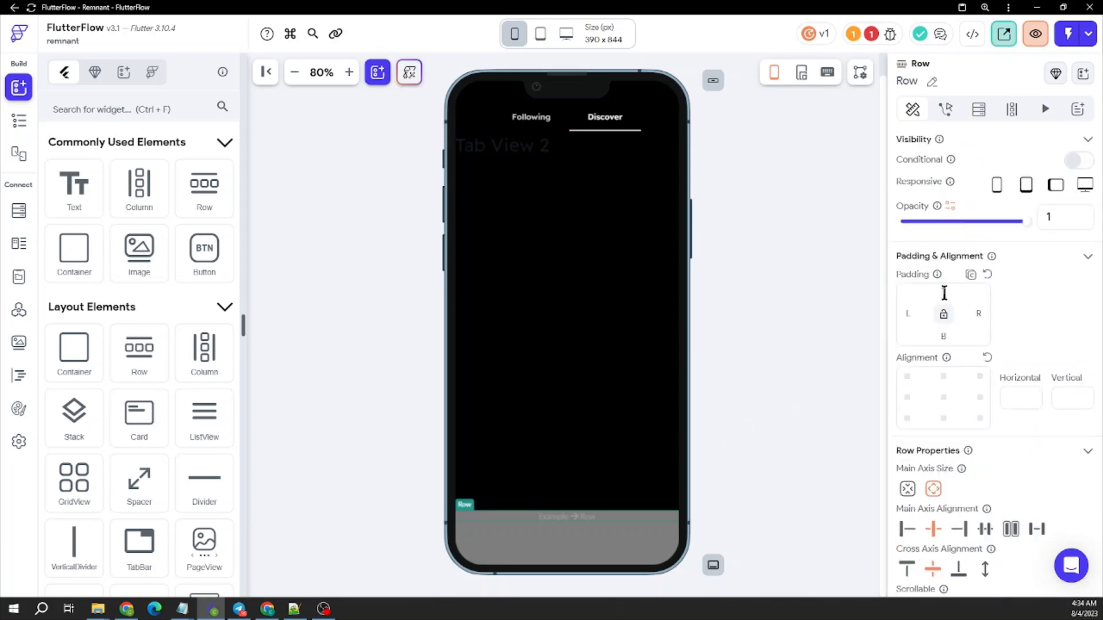
click(943, 293)
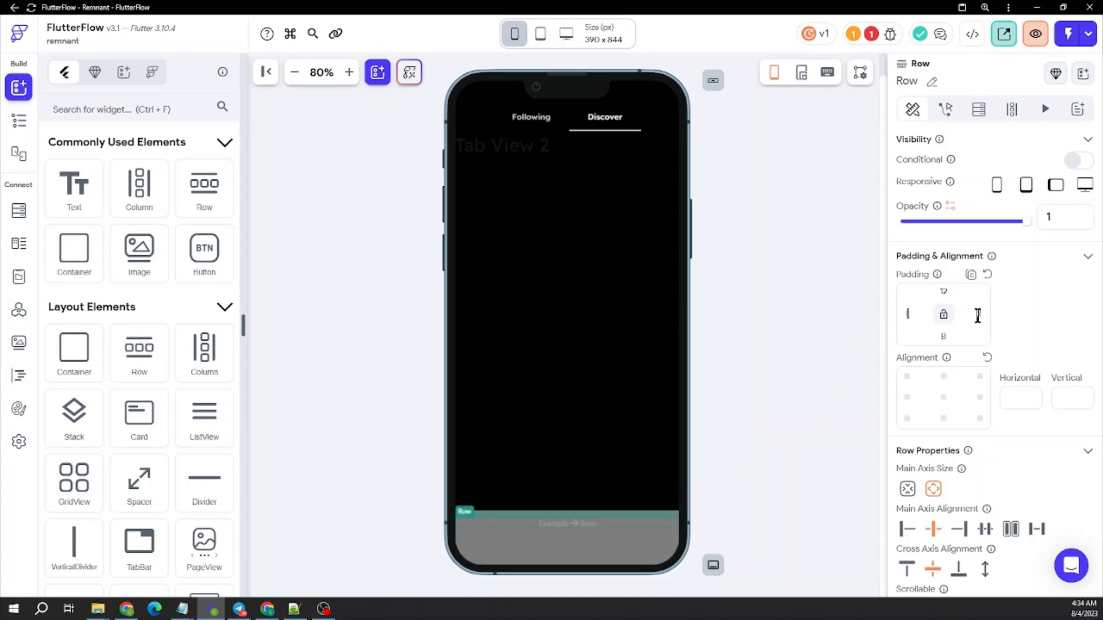
text(8)
drag(911, 314, 883, 315)
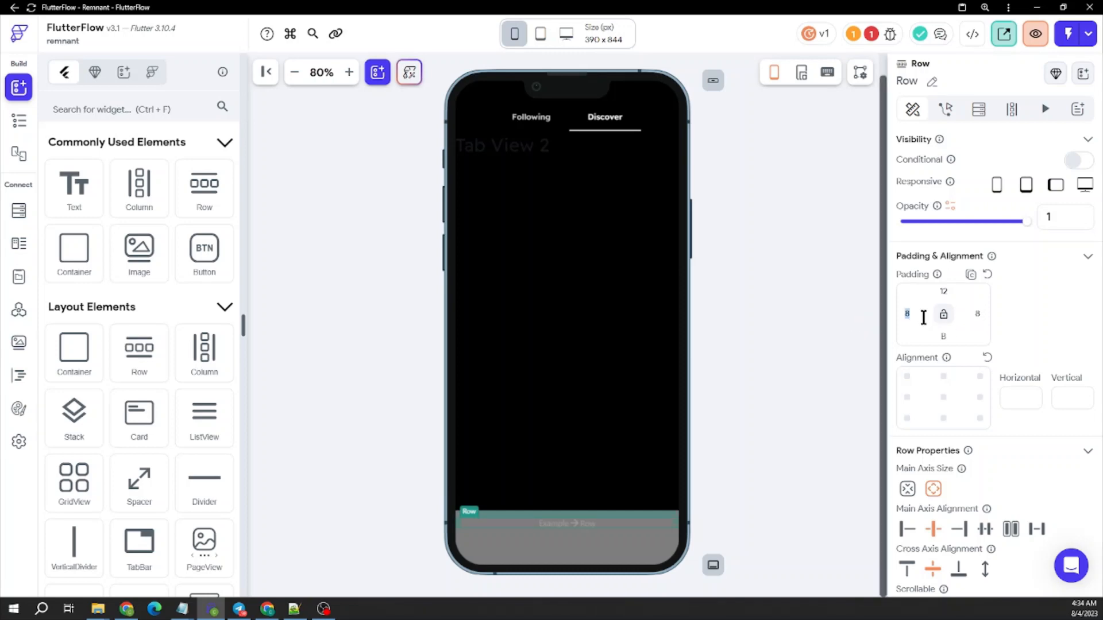
text(12)
drag(981, 319, 950, 315)
text(12)
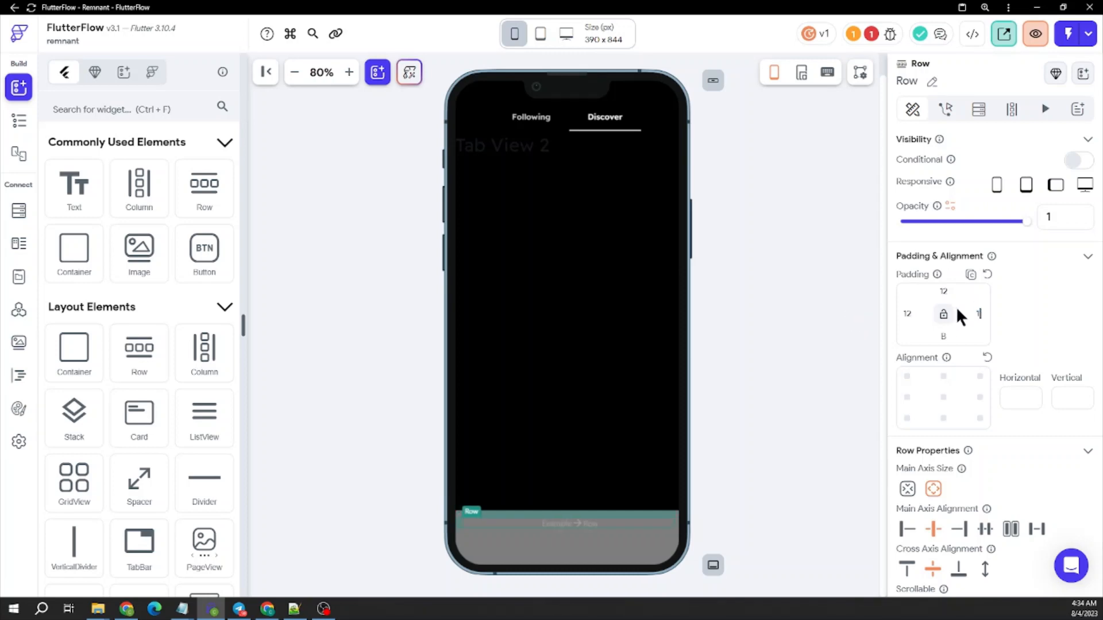
Set the Row's items spacing to 12 and its start and end spacing to 8.
scroll(1012, 365, down, 3)
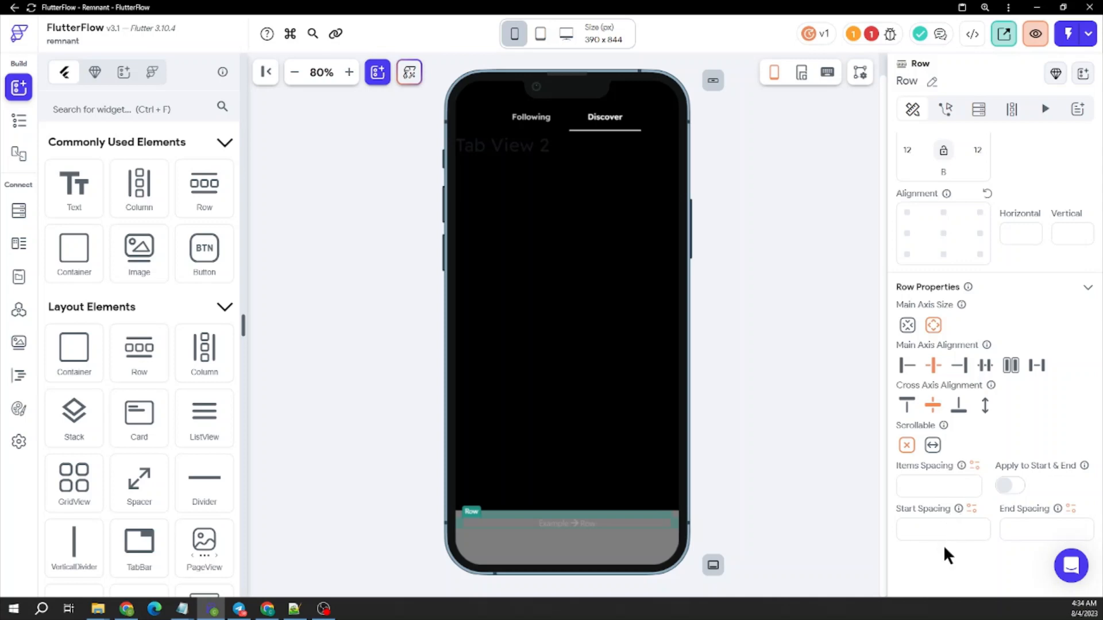
text(8)
Add an IconButton to the Row in the bottom Container.
scroll(160, 357, down, 4)
scroll(160, 360, down, 5)
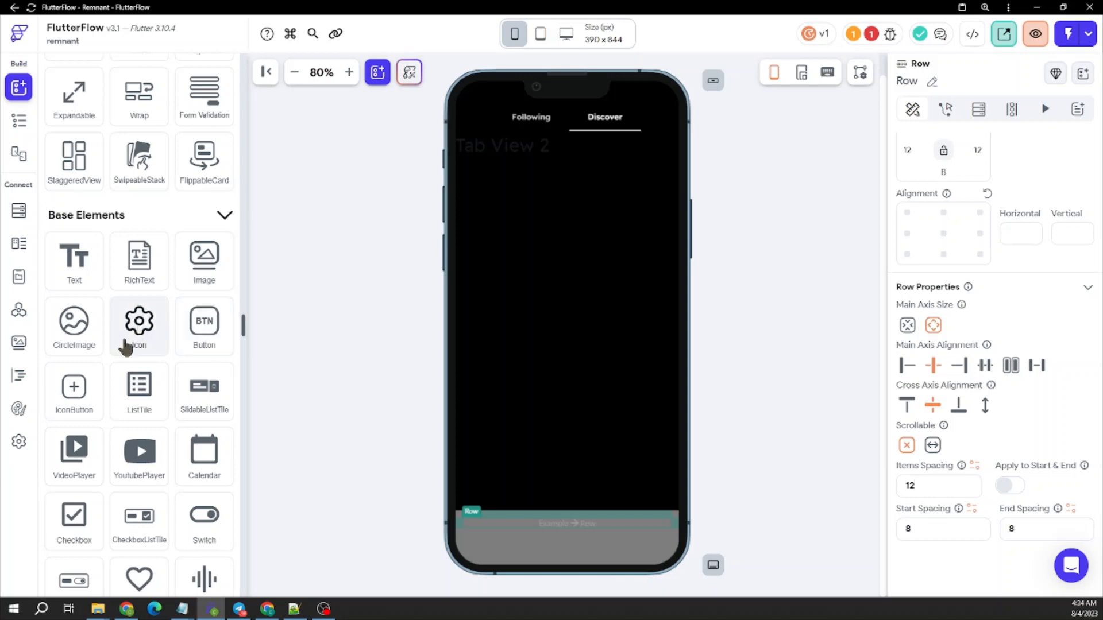
drag(98, 399, 490, 525)
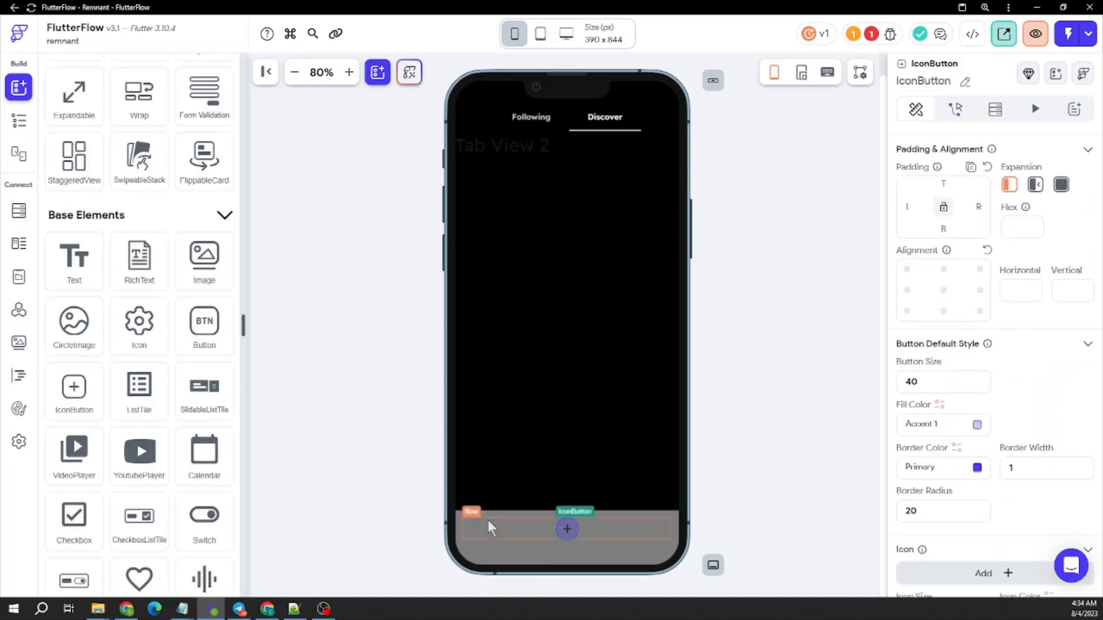
Clear the IconButton's fill color and border color.
click(977, 424)
click(859, 498)
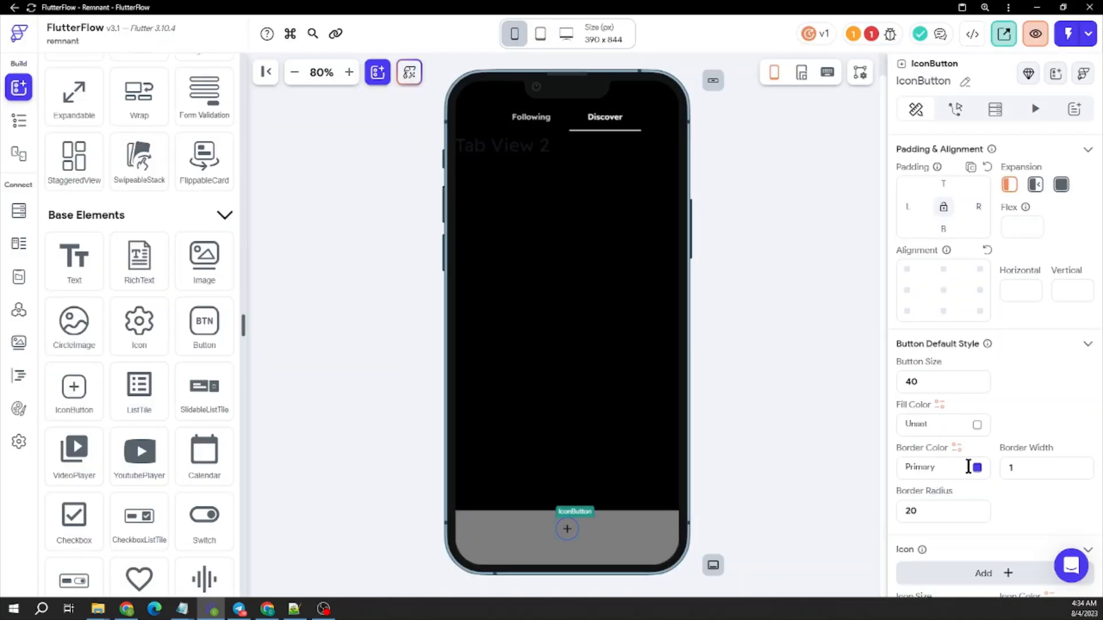
click(977, 467)
click(641, 465)
Set the gray bottom Container's fill color back to black.
click(646, 550)
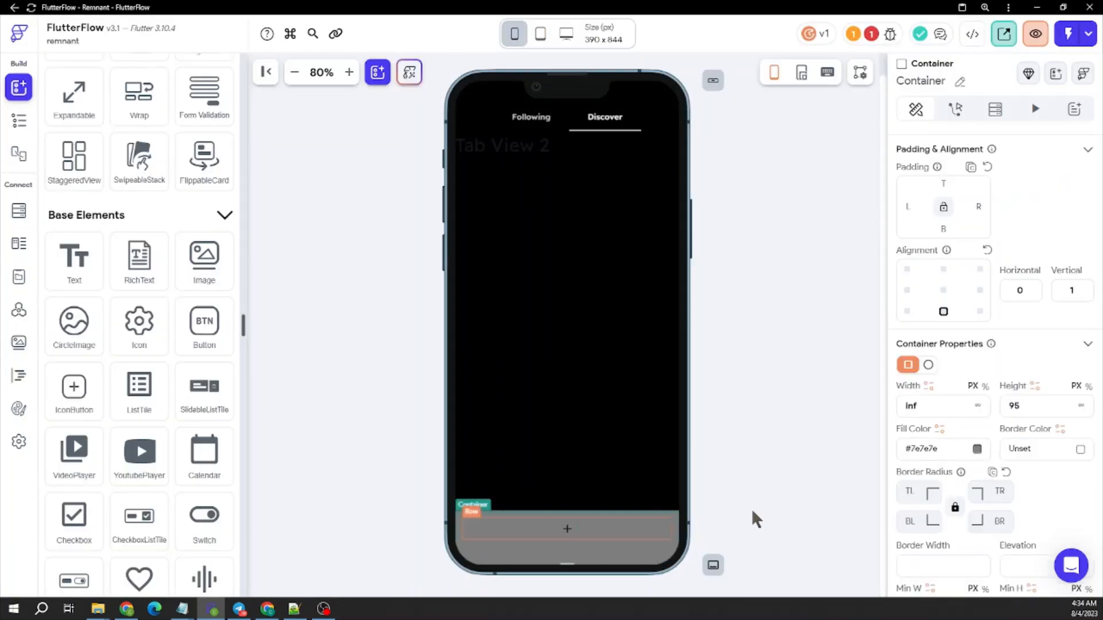
click(976, 449)
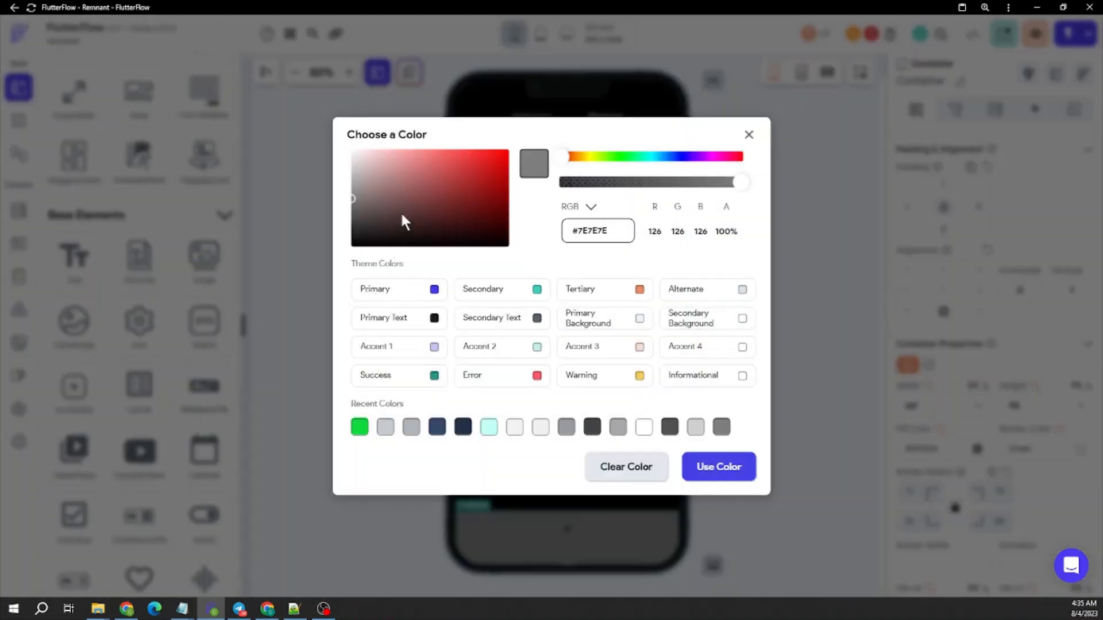
drag(404, 222, 326, 295)
click(715, 468)
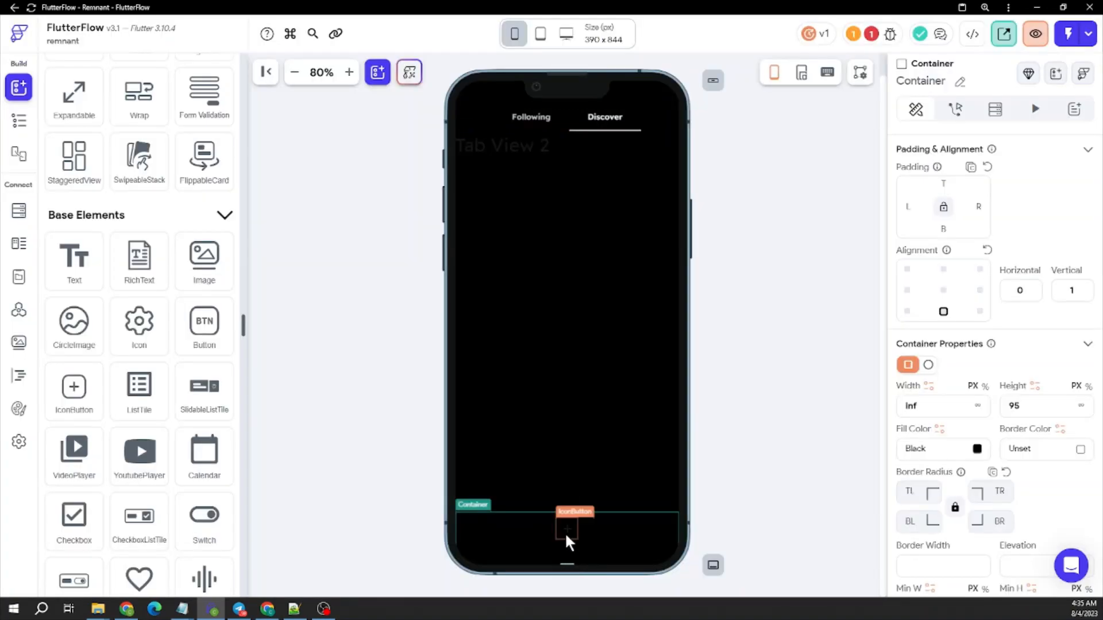
Set the IconButton's icon color to white (#FFFFFF).
click(565, 529)
scroll(1009, 465, down, 4)
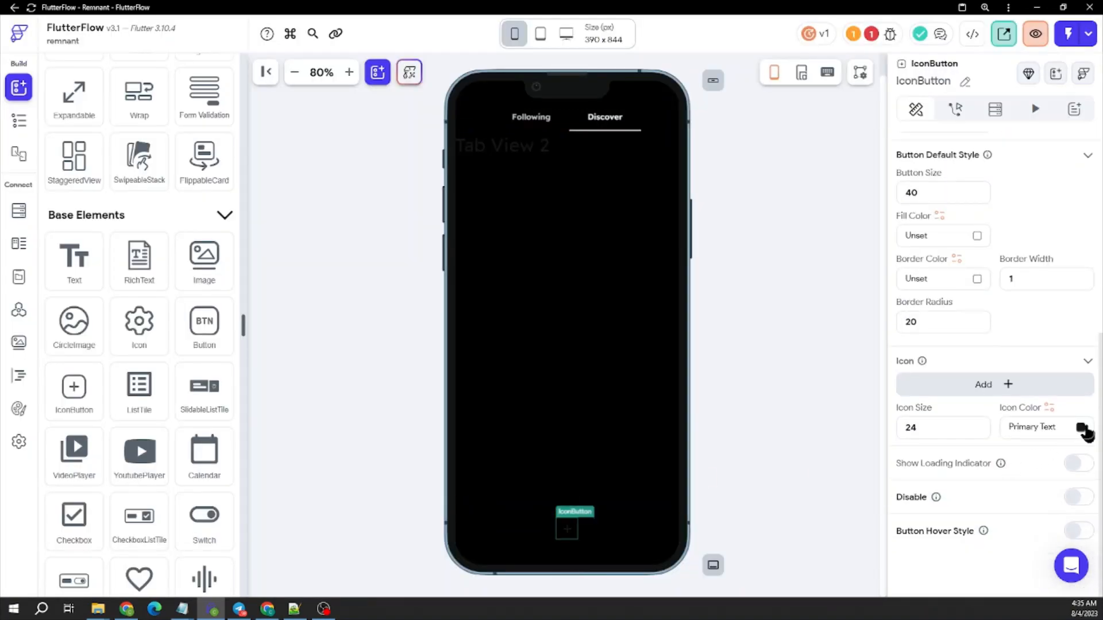
click(1081, 428)
drag(425, 187, 300, 118)
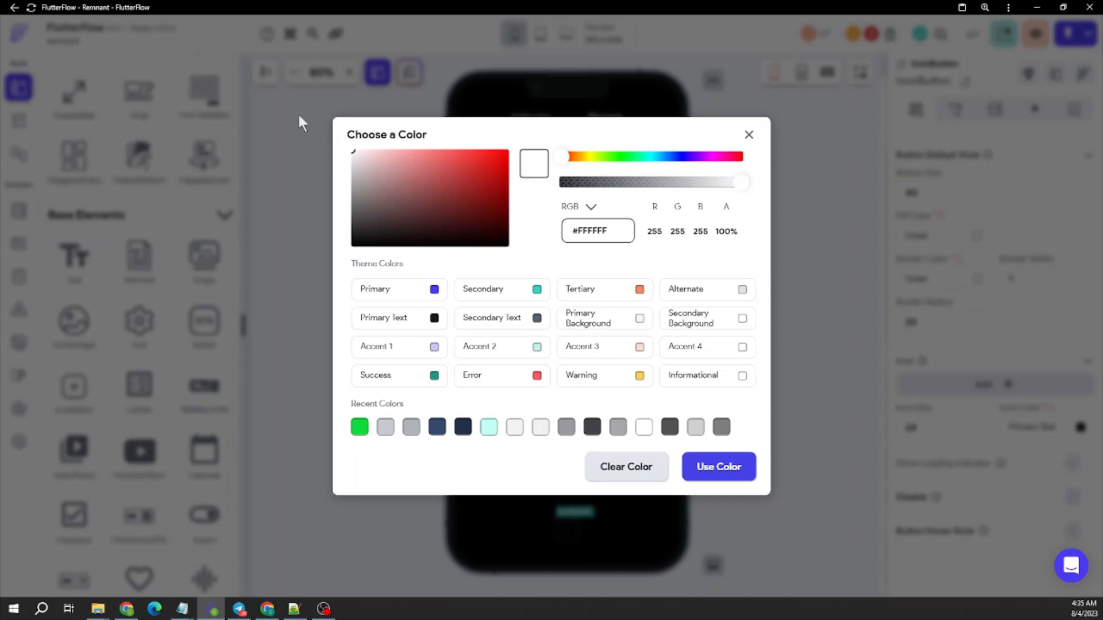
click(722, 467)
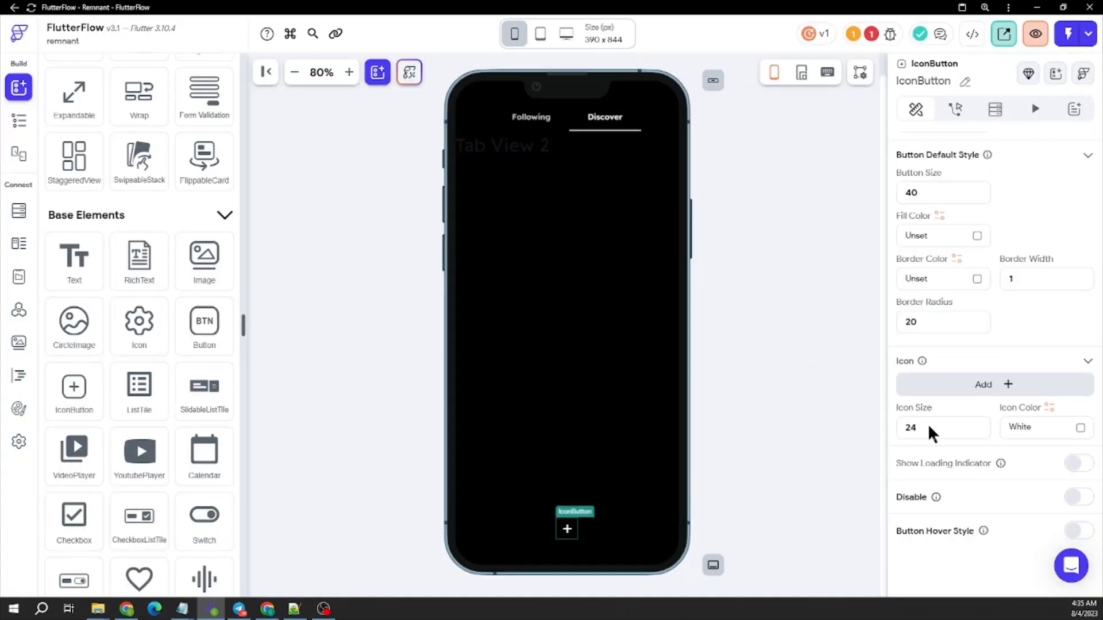
Set the IconButton's button size to 50 and its icon size to 28.
double_click(939, 188)
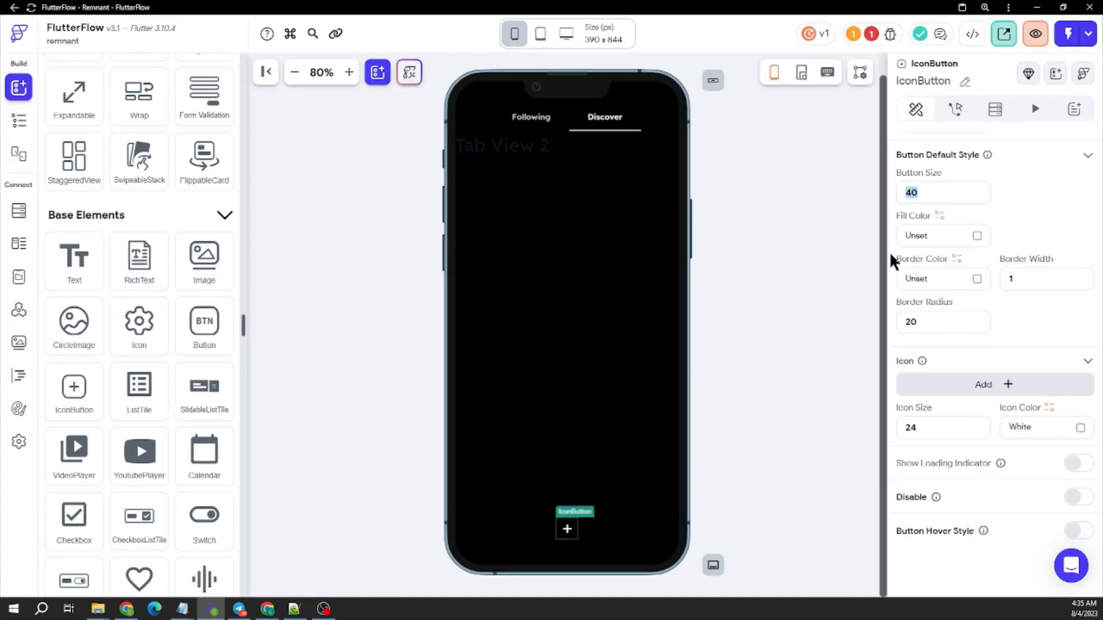
text(50)
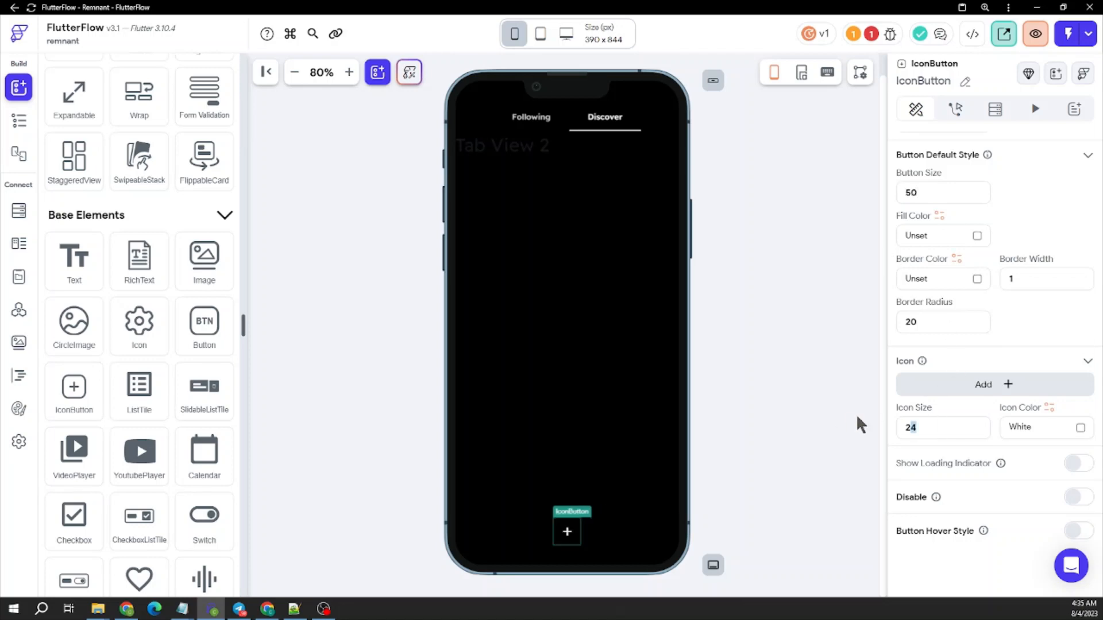
double_click(919, 428)
drag(920, 428, 898, 437)
text(28)
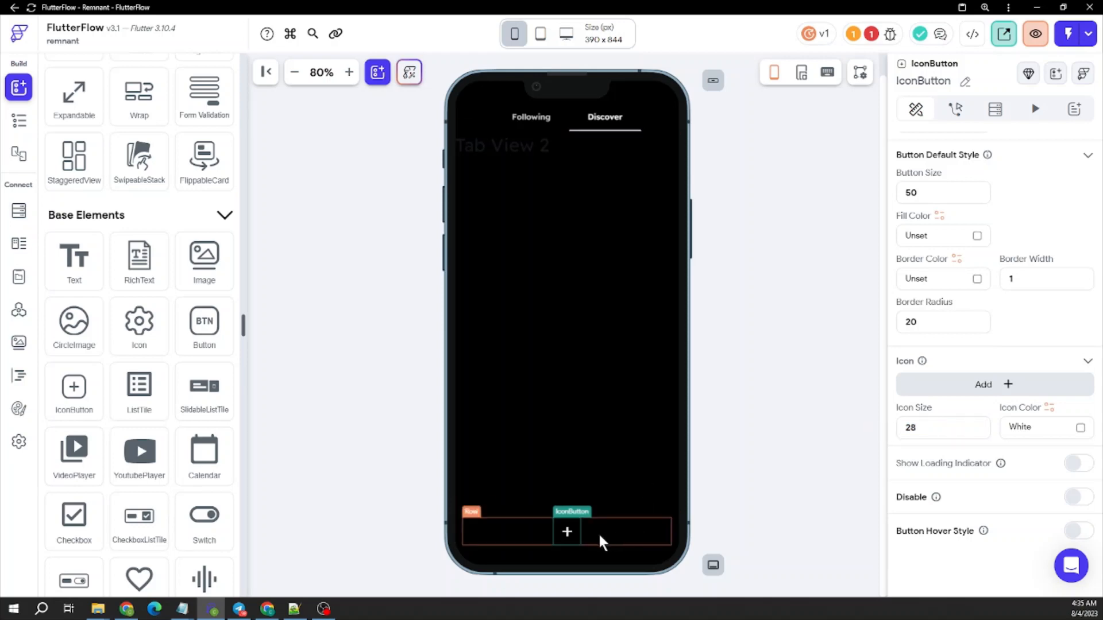
Duplicate the IconButton four times so the bottom Row holds five identical buttons.
right_click(568, 539)
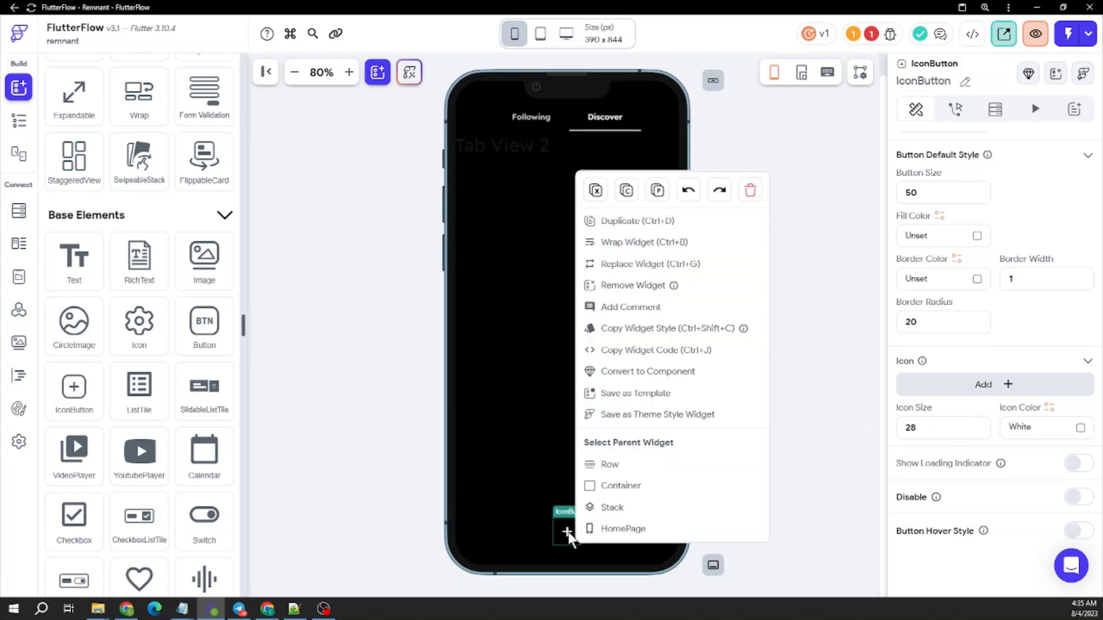
click(635, 222)
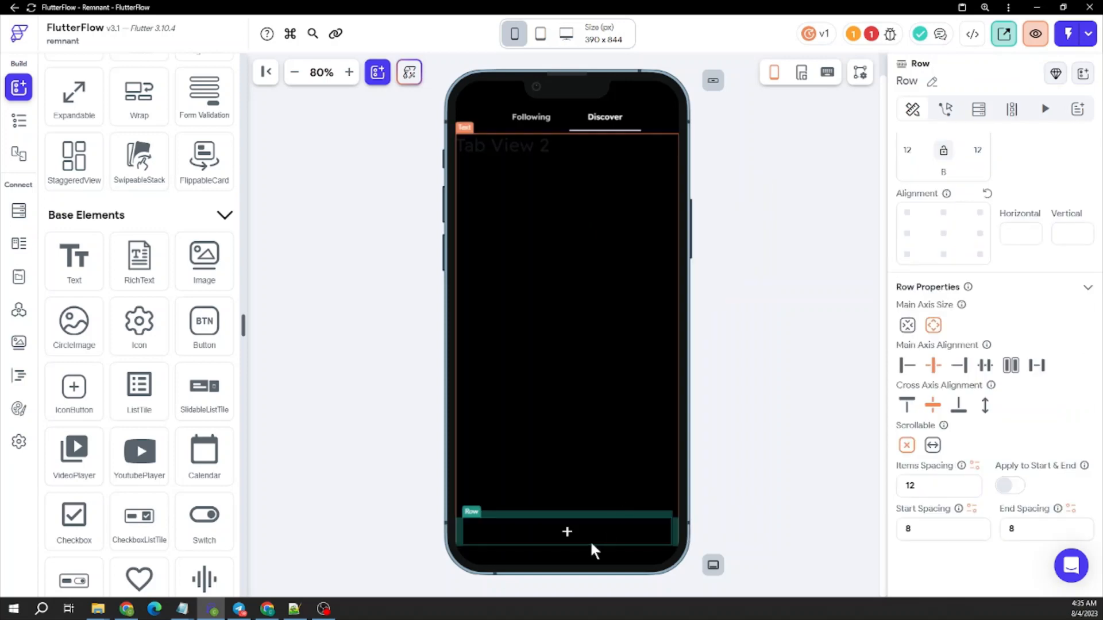
click(581, 536)
right_click(580, 535)
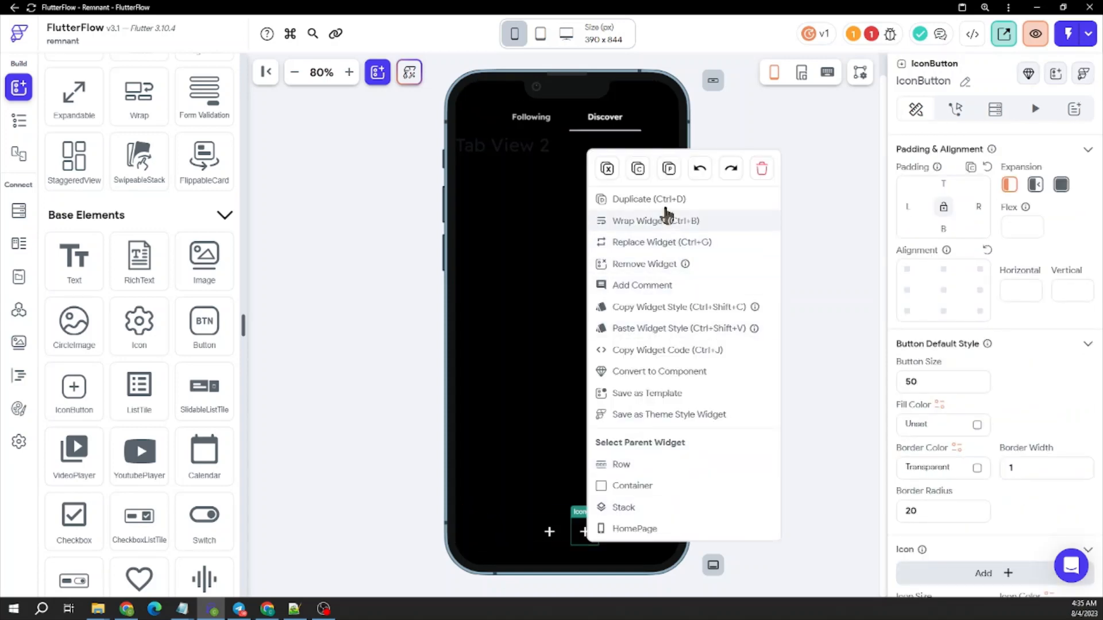
click(634, 198)
click(600, 532)
right_click(603, 532)
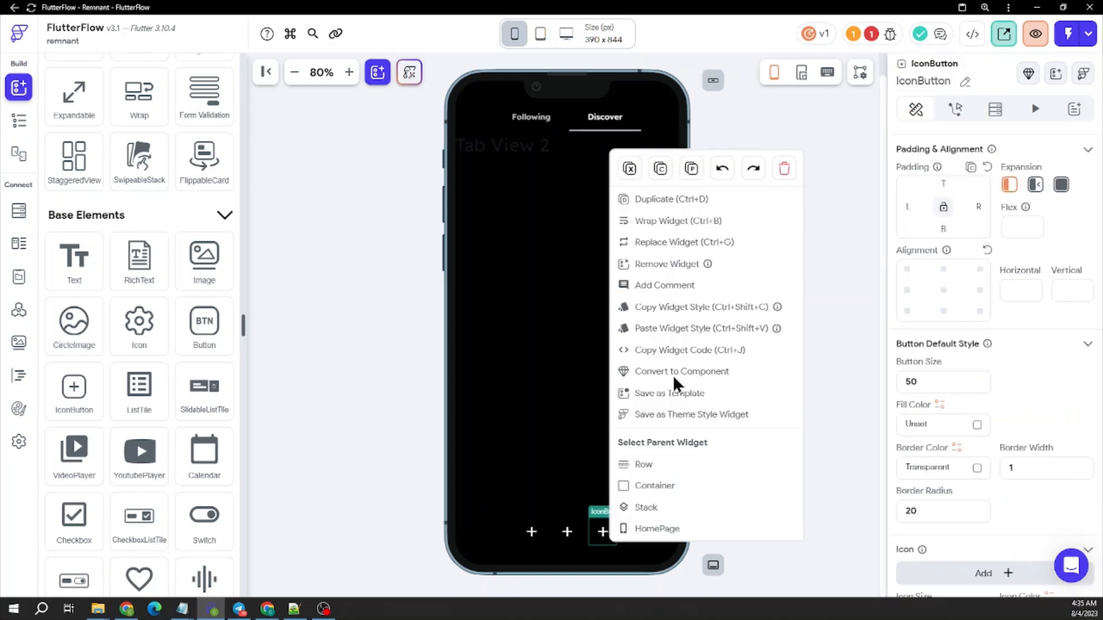
click(671, 201)
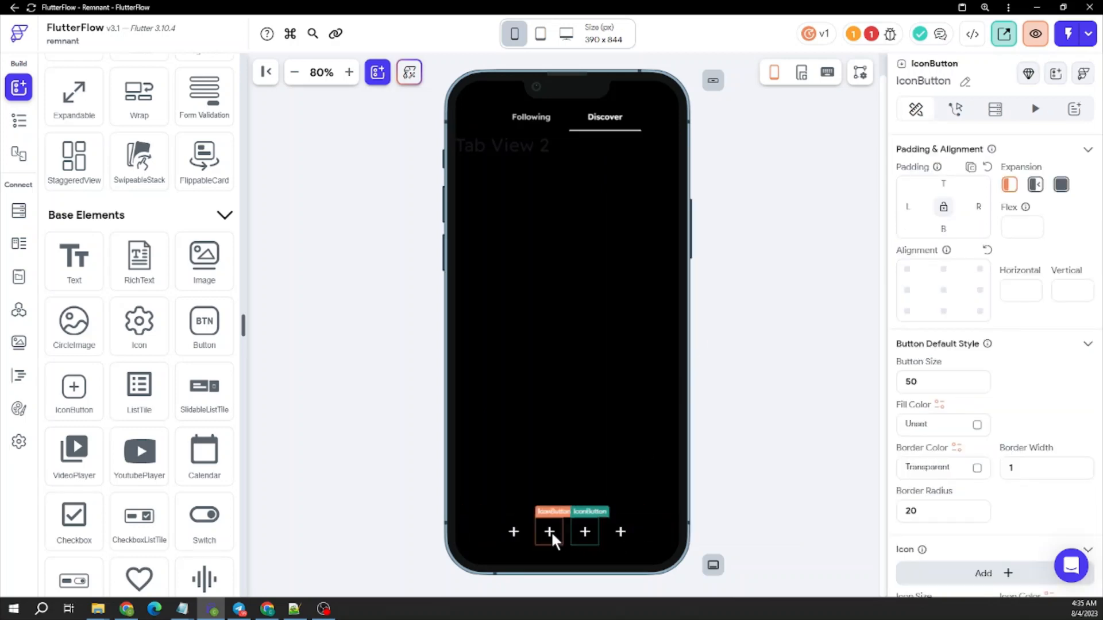
right_click(588, 531)
click(681, 200)
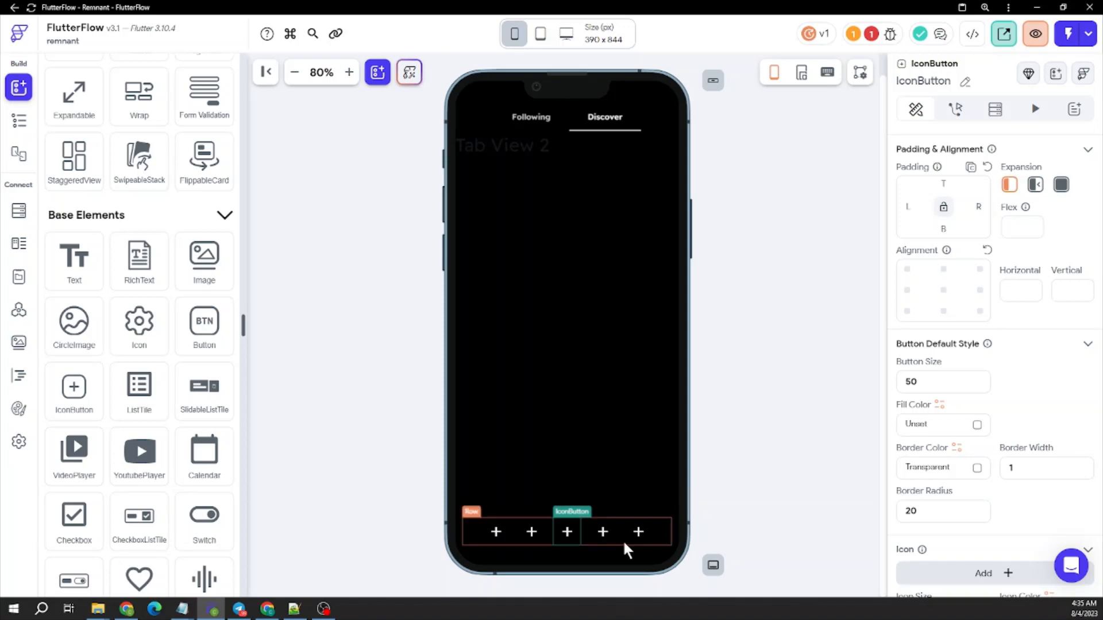
Cut the middle IconButton out of the bottom Row and put a Container in its place.
right_click(570, 532)
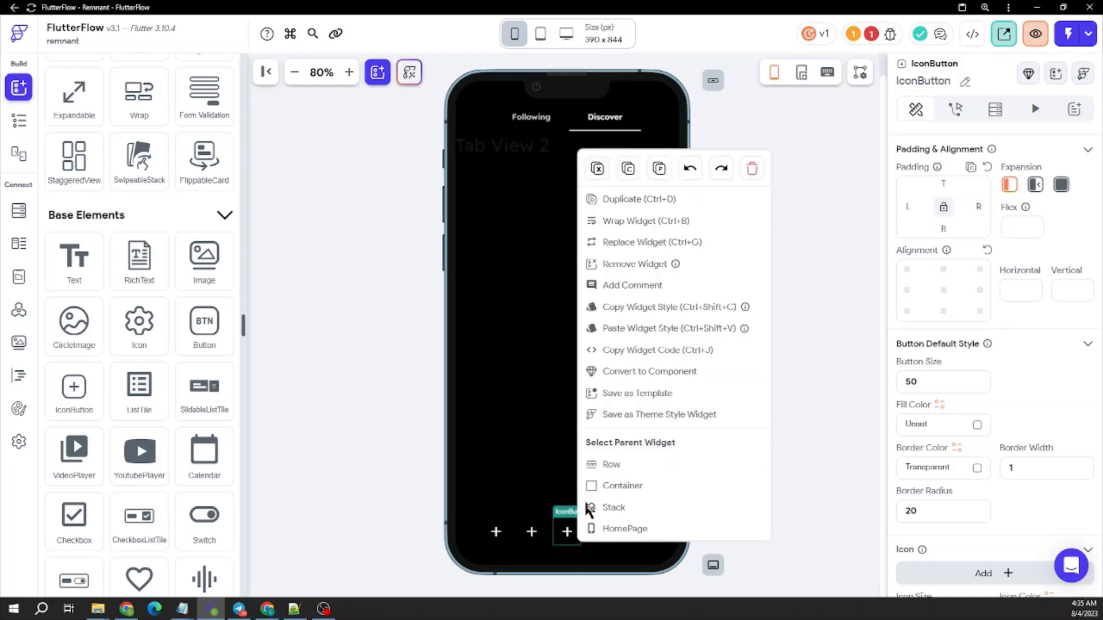
click(597, 169)
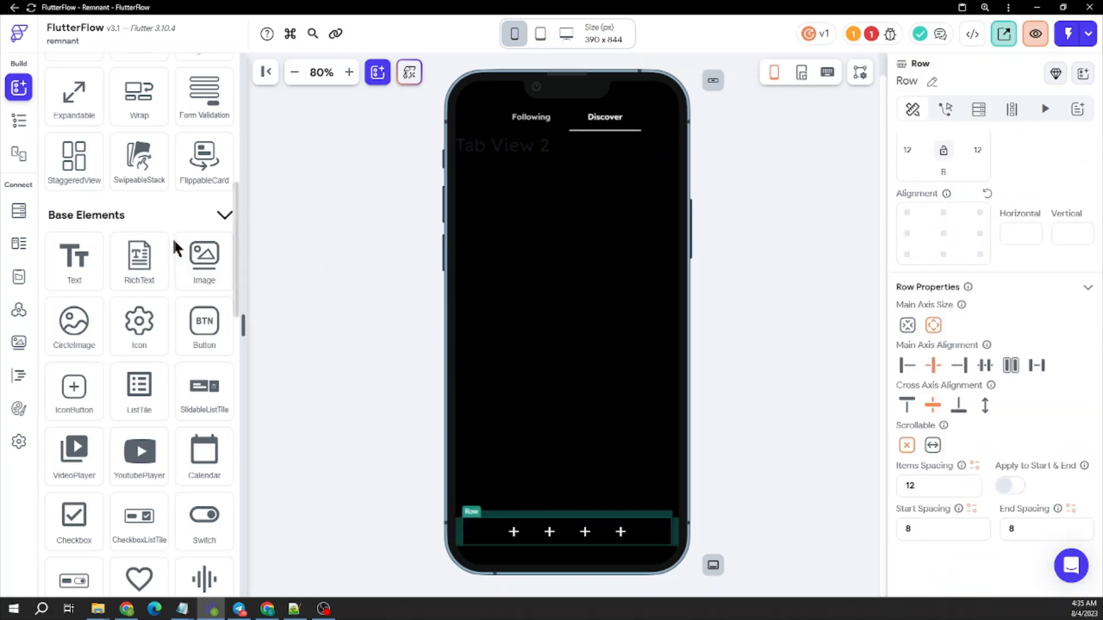
scroll(172, 237, up, 10)
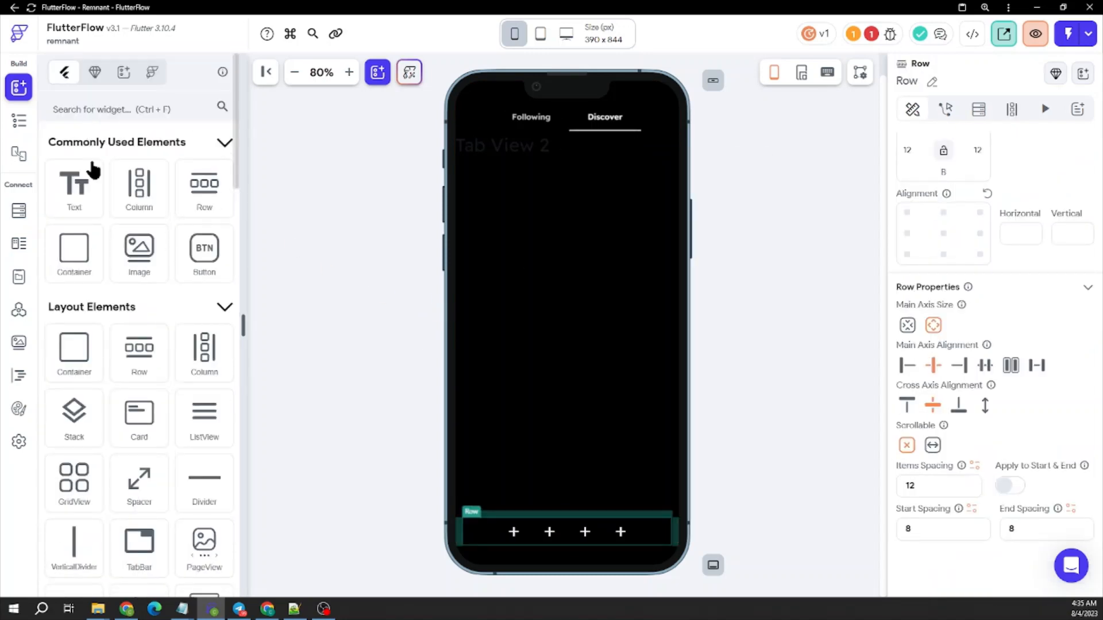
drag(73, 255, 568, 537)
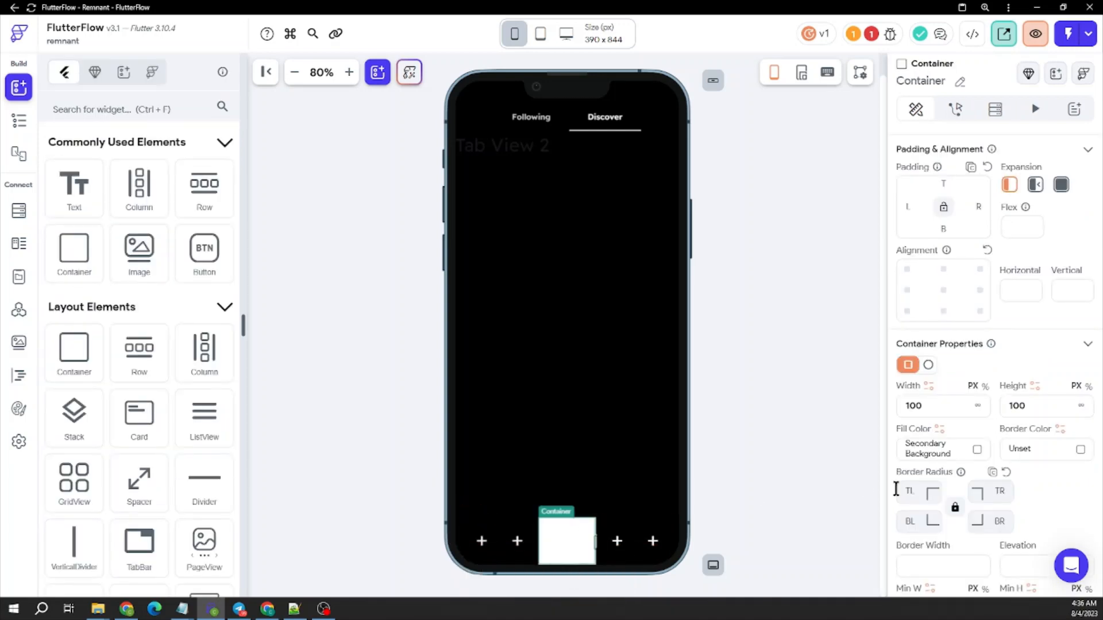
Set the white middle Container's width to 50 px and its height to 40 px.
scroll(940, 451, down, 1)
double_click(925, 348)
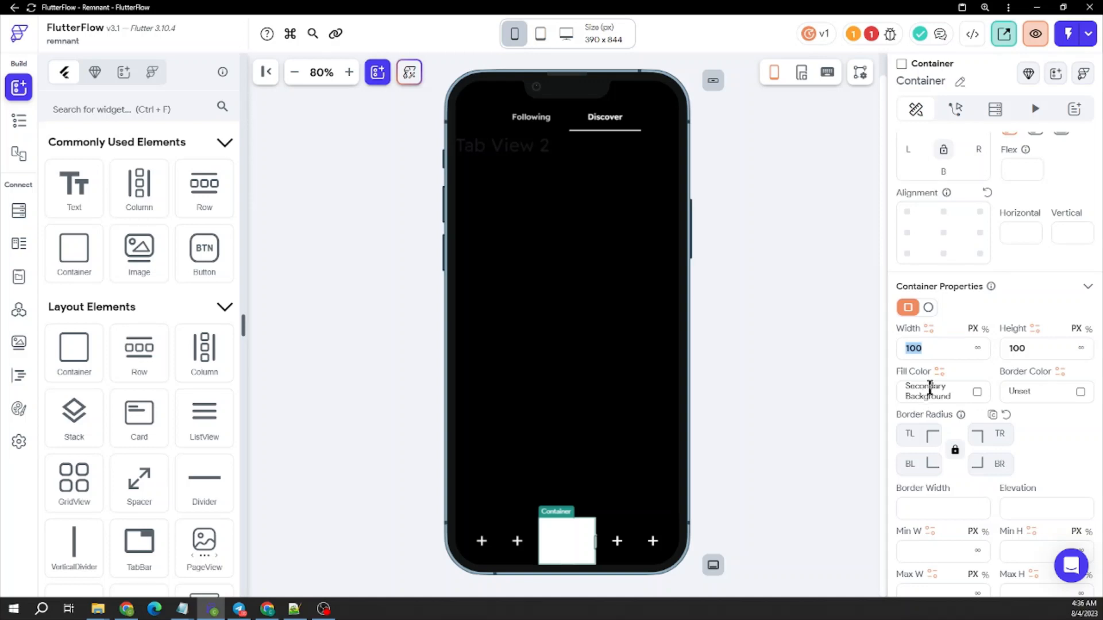
text(50)
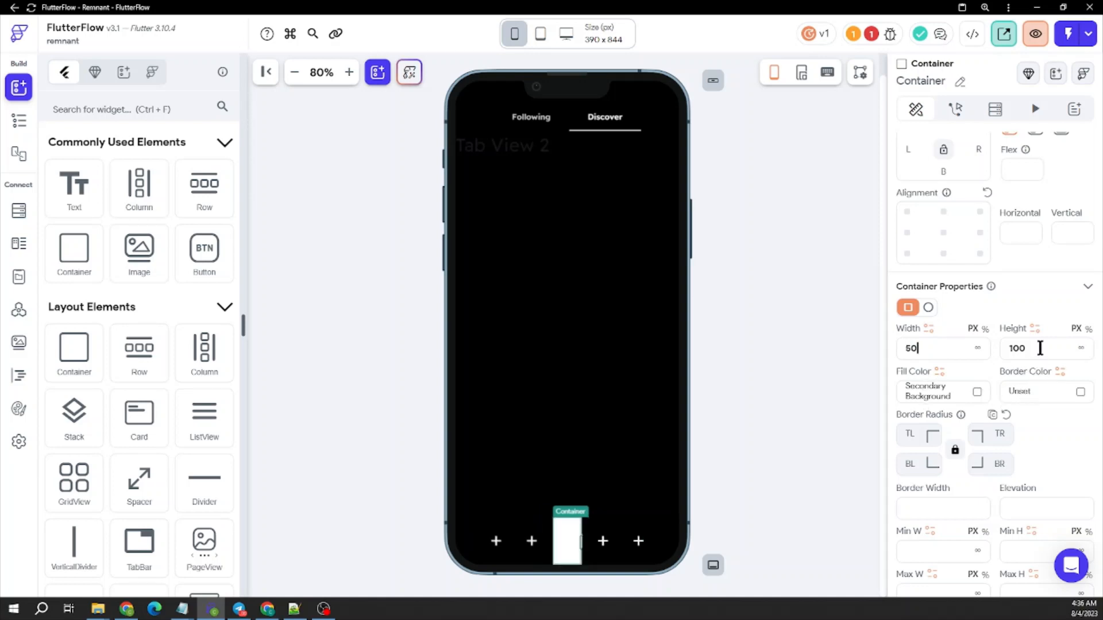
drag(1032, 343, 993, 352)
text(40)
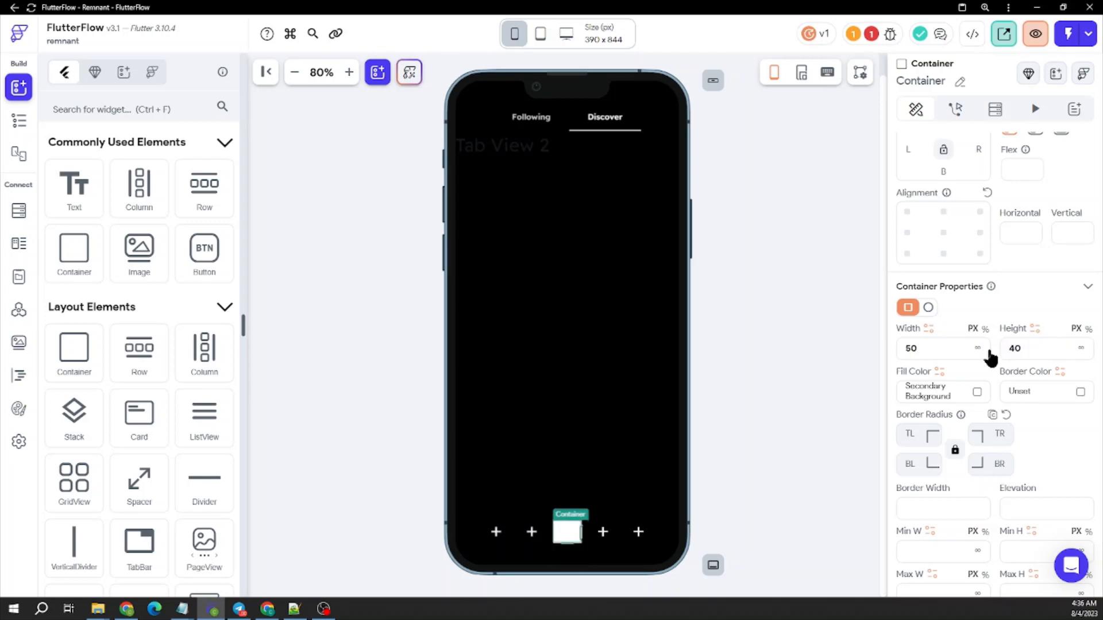
click(764, 451)
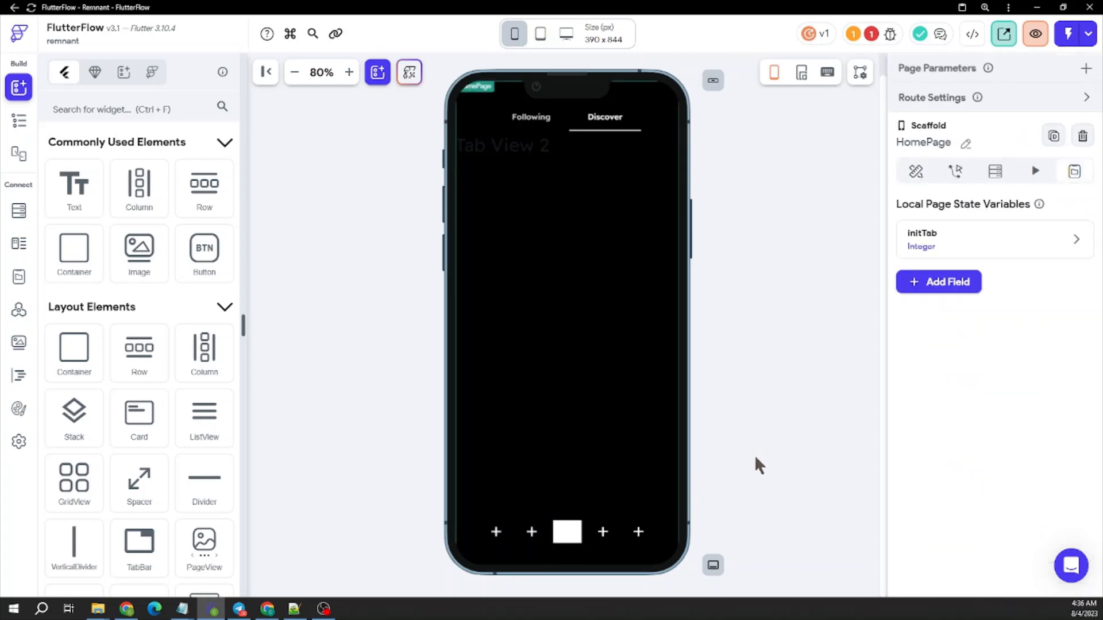
Set the middle Container's width to 55 px.
click(567, 531)
scroll(962, 433, down, 3)
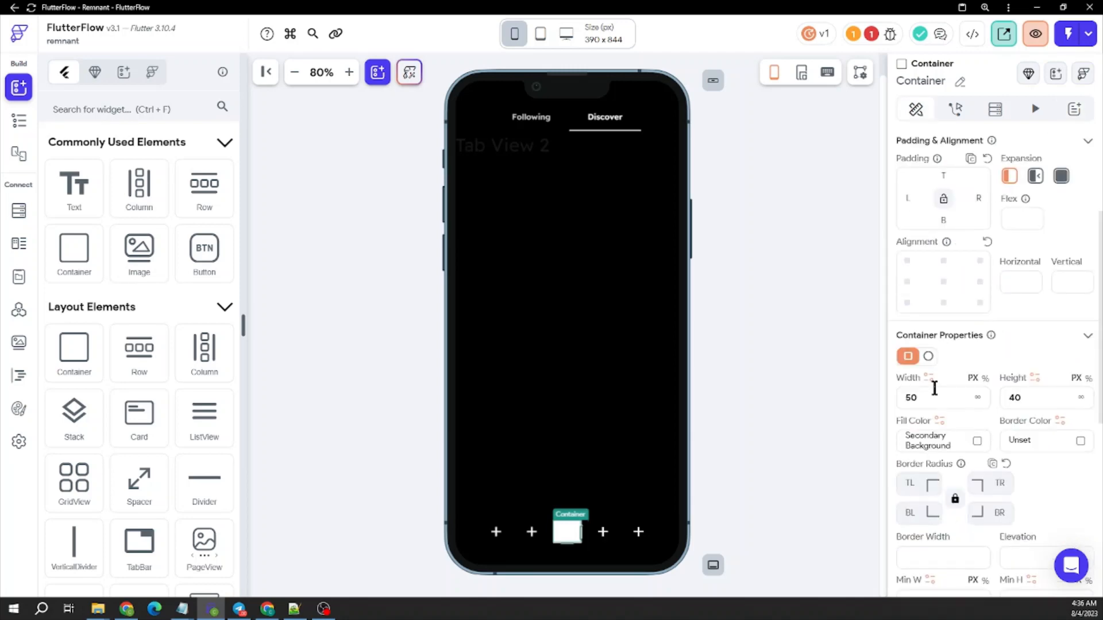
drag(934, 396, 871, 398)
text(55)
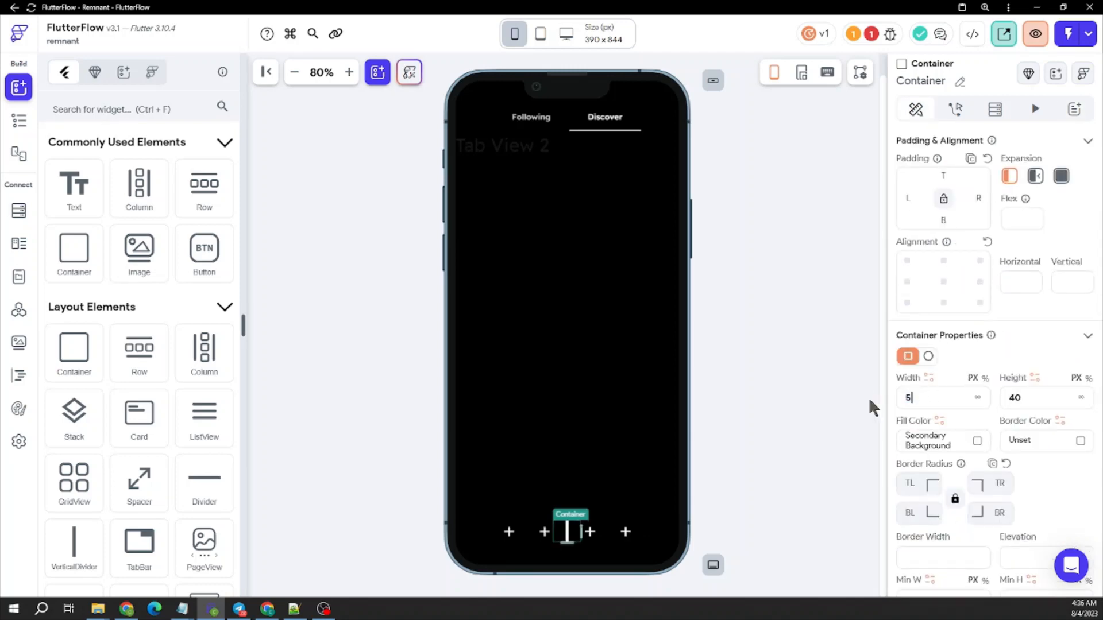
click(804, 468)
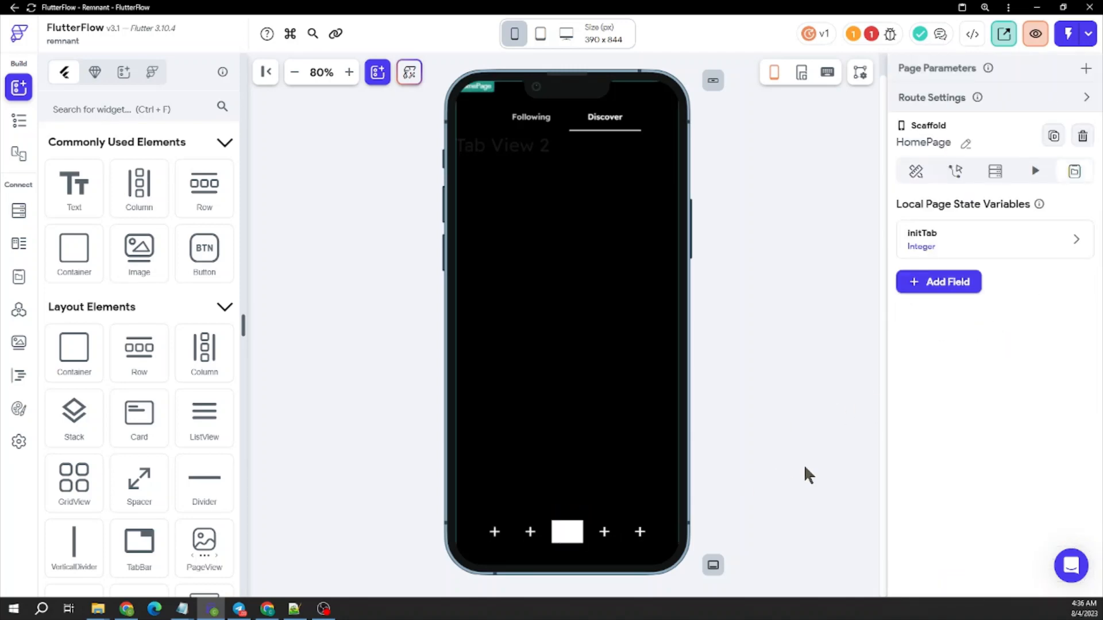
Set the middle Container's height to 30 px.
click(570, 541)
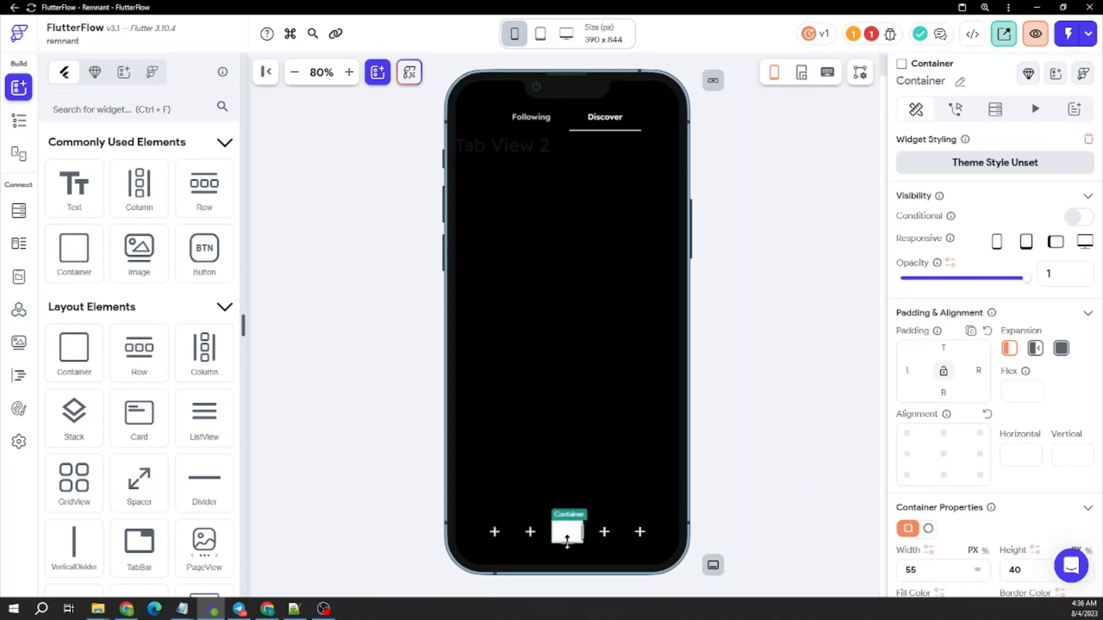
scroll(1009, 399, down, 3)
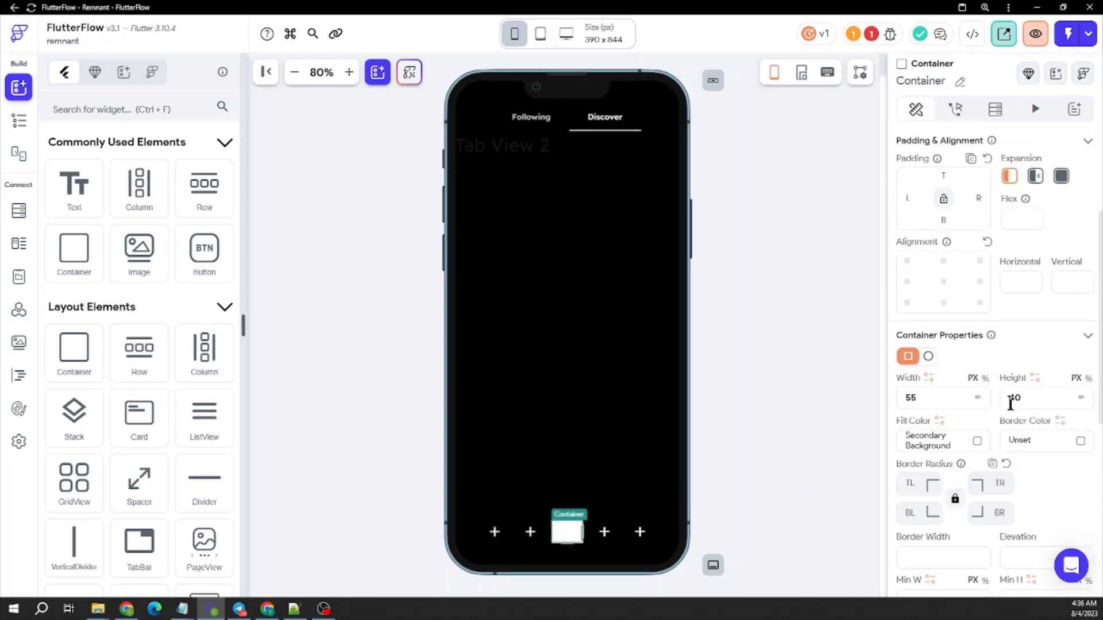
drag(1009, 397, 1039, 396)
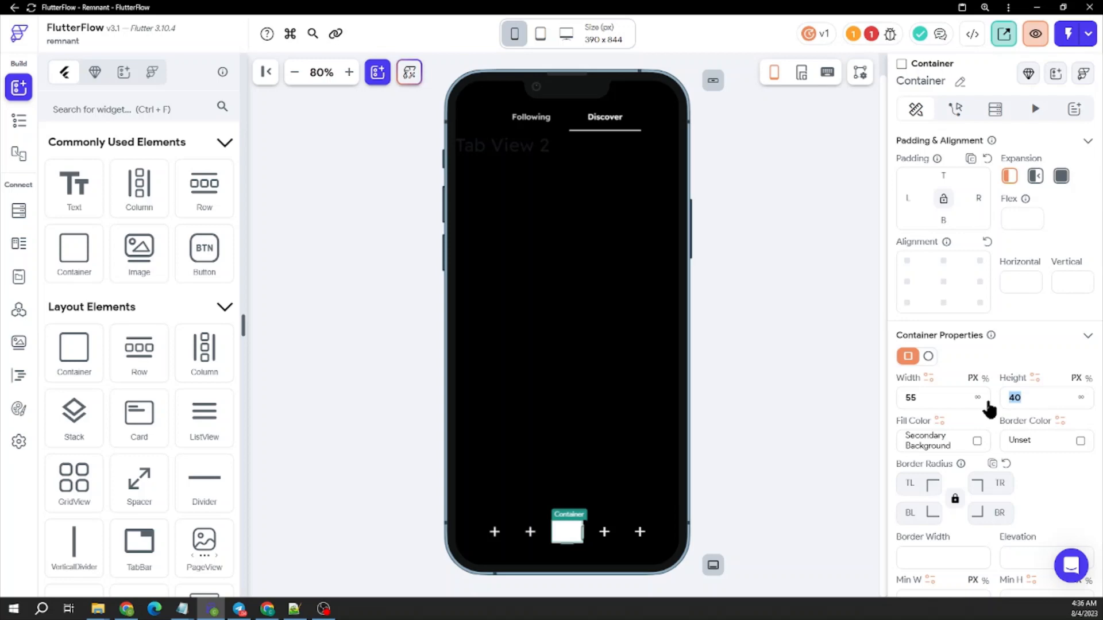
text(30)
click(805, 388)
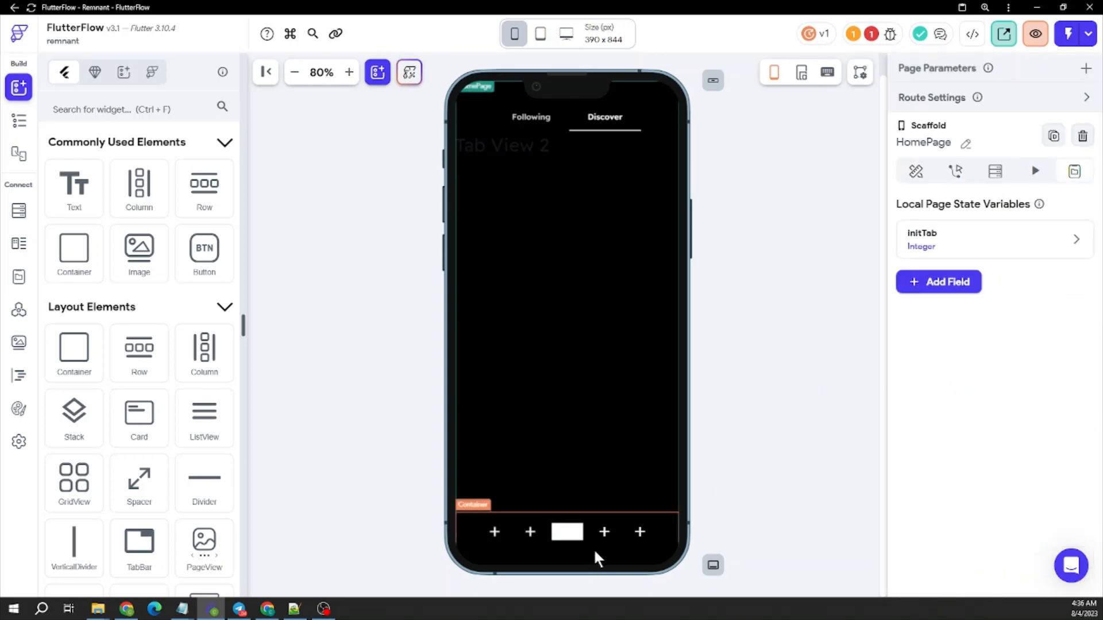
Set the middle Container's height to 35 px.
click(567, 532)
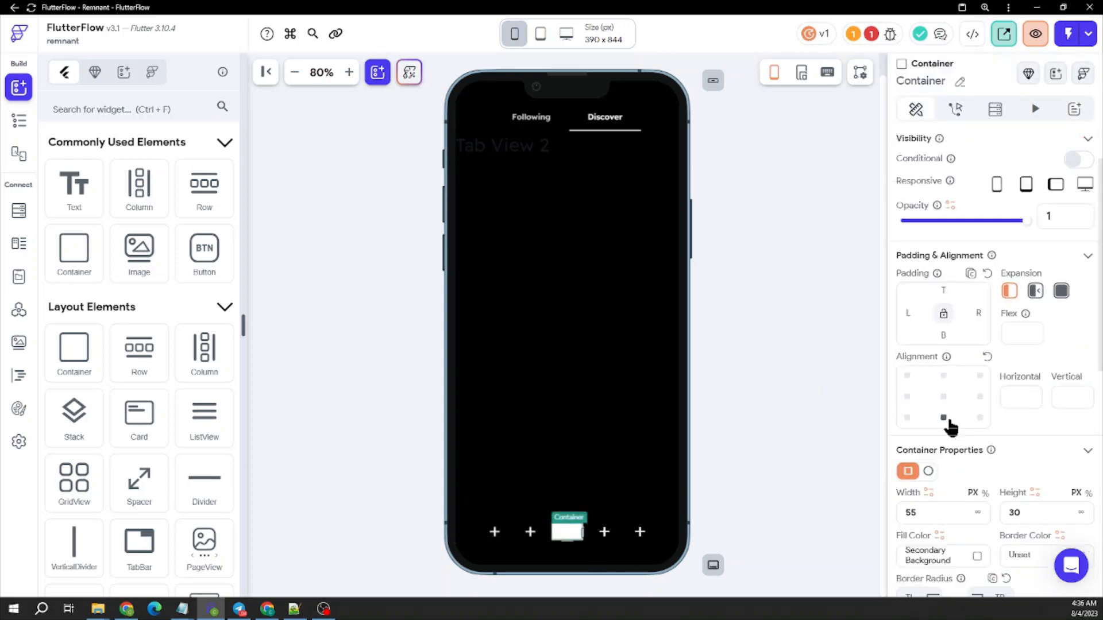
scroll(951, 426, down, 1)
drag(1044, 457, 1009, 453)
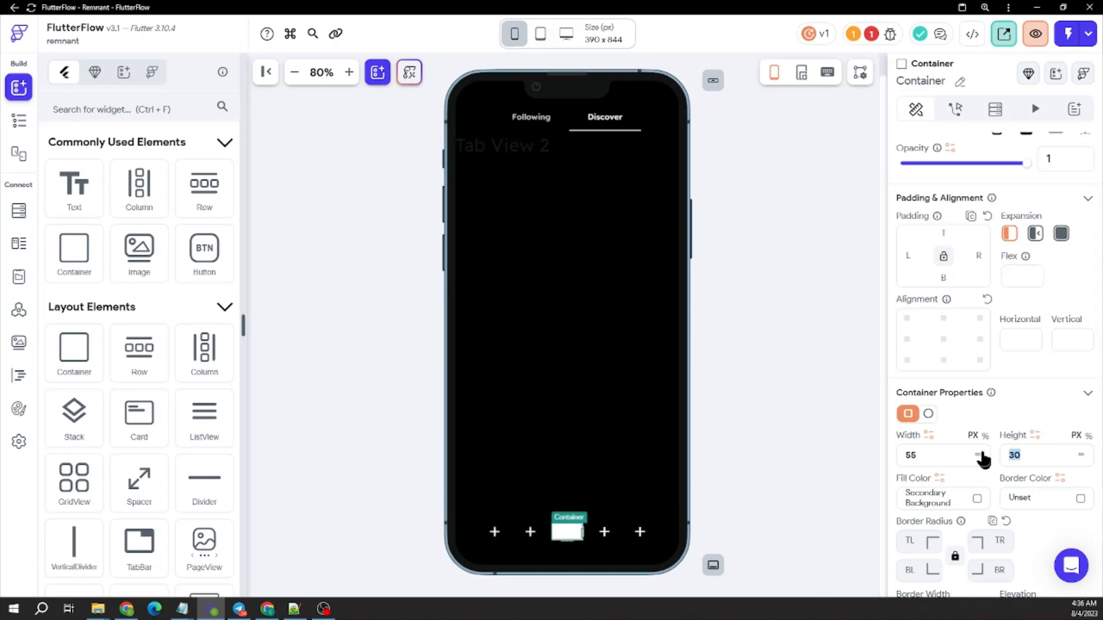
text(35)
Round all four corners of the middle Container, trying a border radius of 18 and settling on 12.
scroll(983, 448, down, 2)
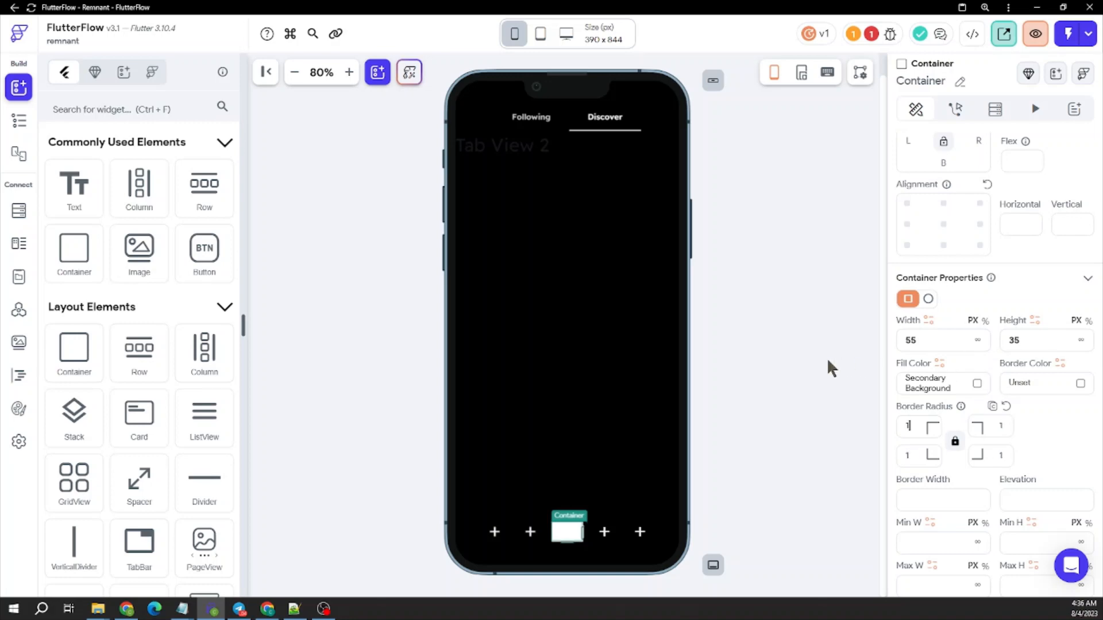
click(800, 372)
click(567, 532)
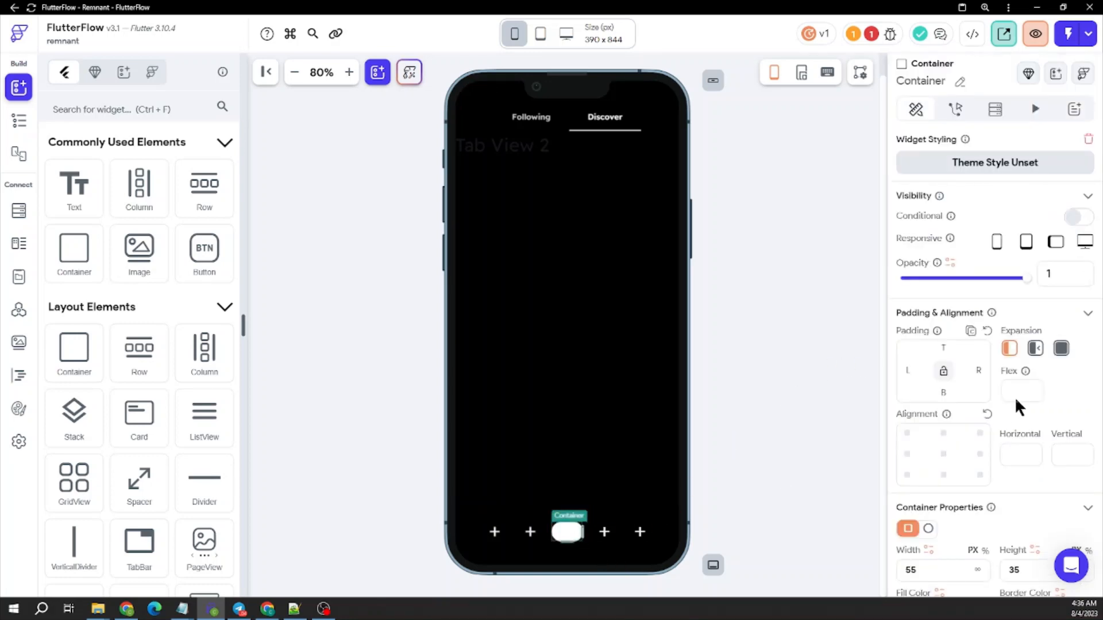
scroll(1014, 405, down, 5)
double_click(917, 374)
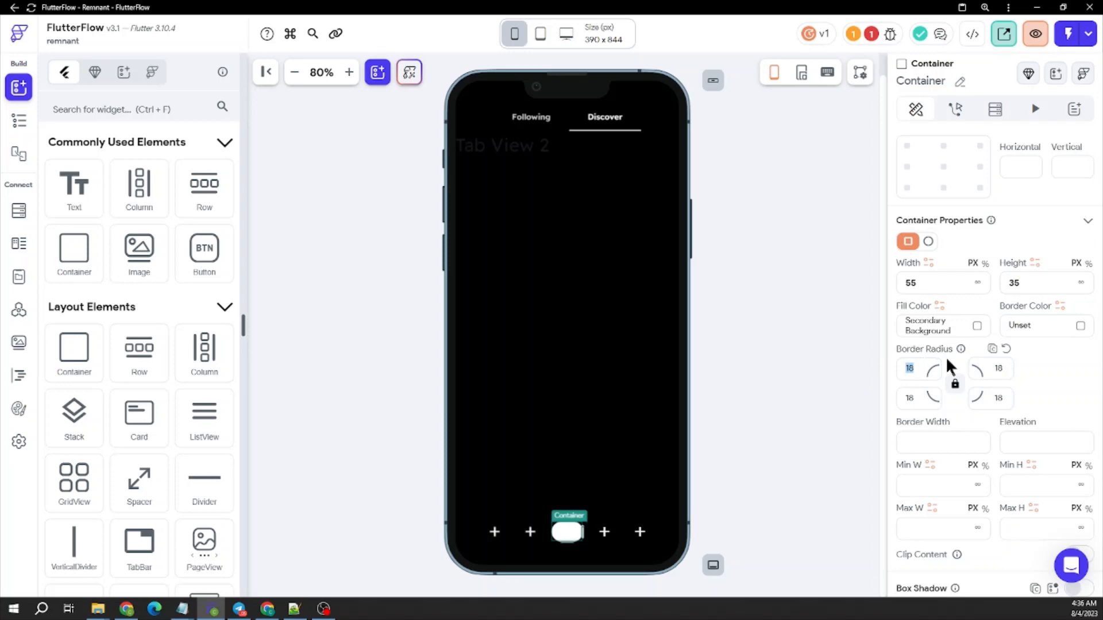
click(788, 381)
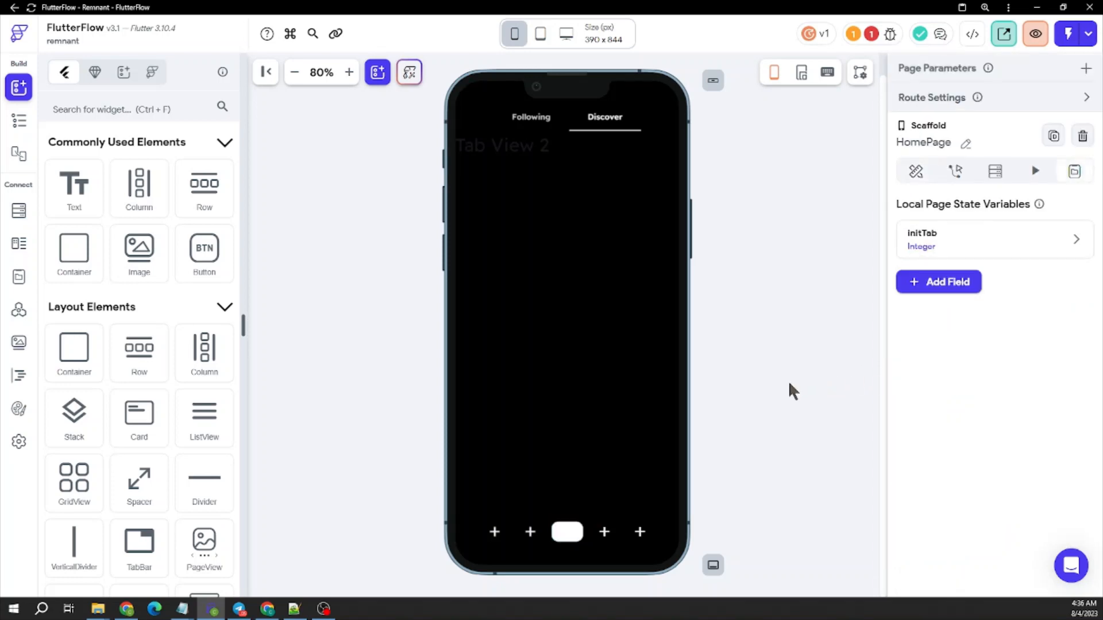
Enable a gradient on the middle Container and set its angle to 125 degrees.
click(567, 532)
scroll(965, 433, down, 5)
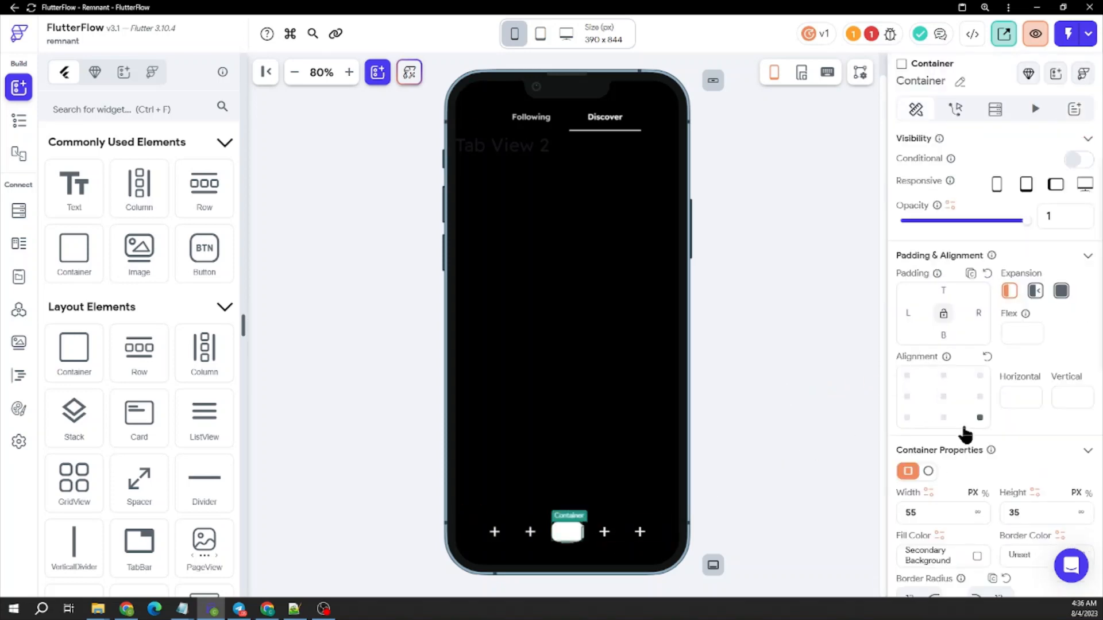
scroll(922, 411, down, 5)
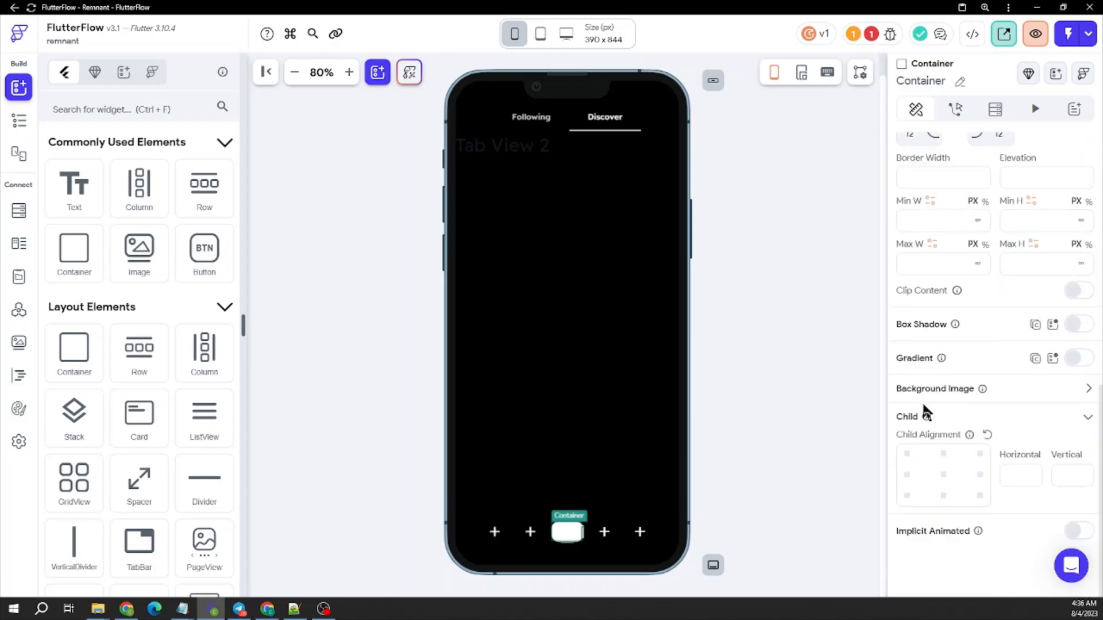
click(1078, 358)
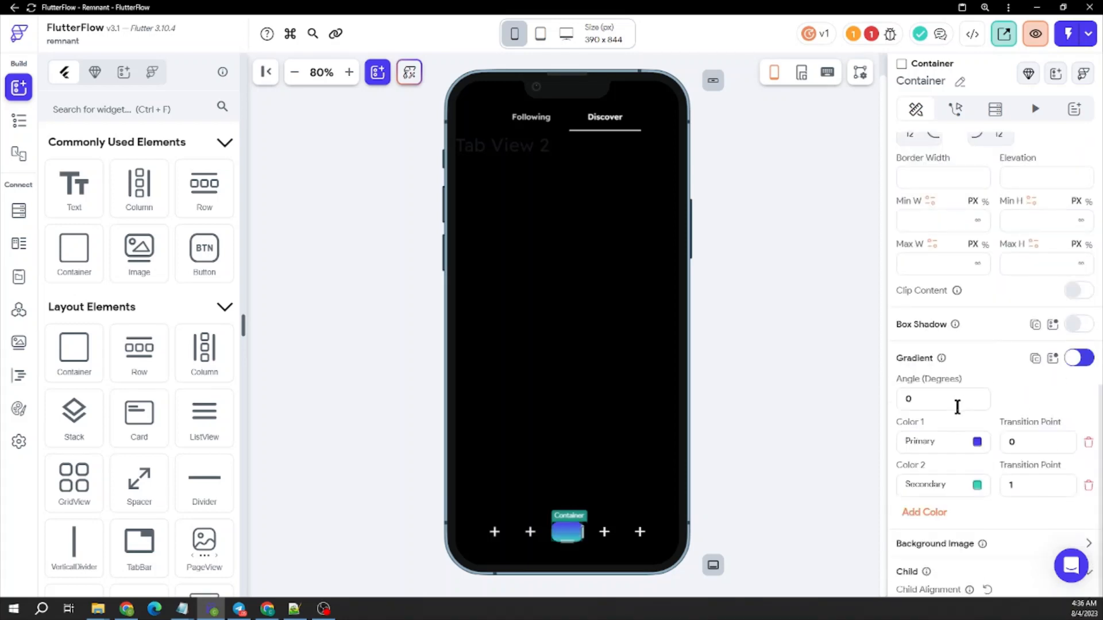
click(953, 402)
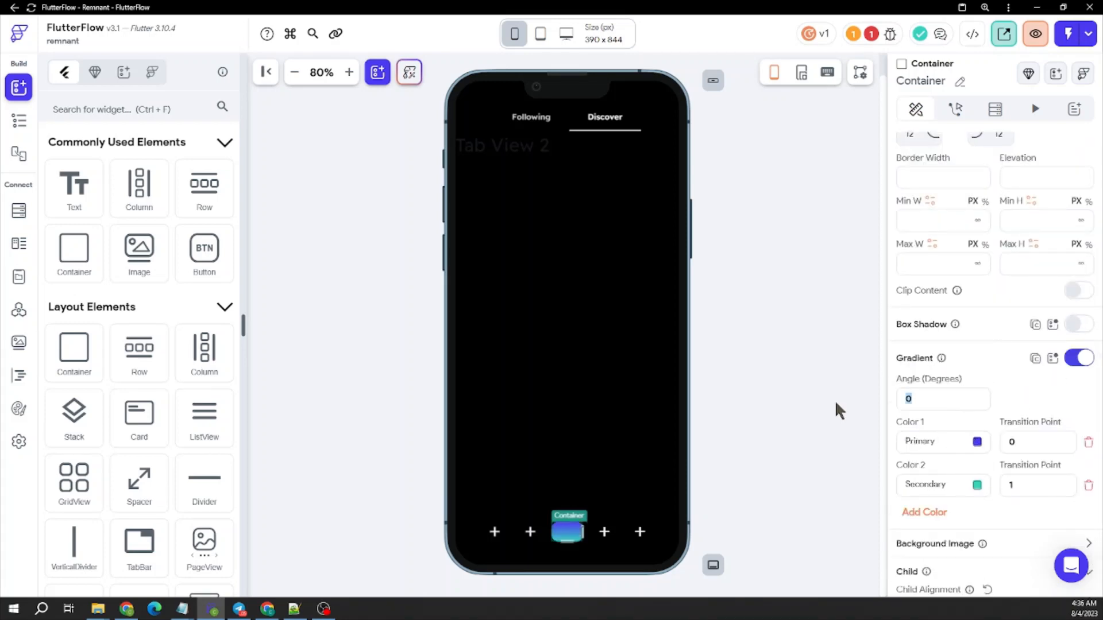
text(125)
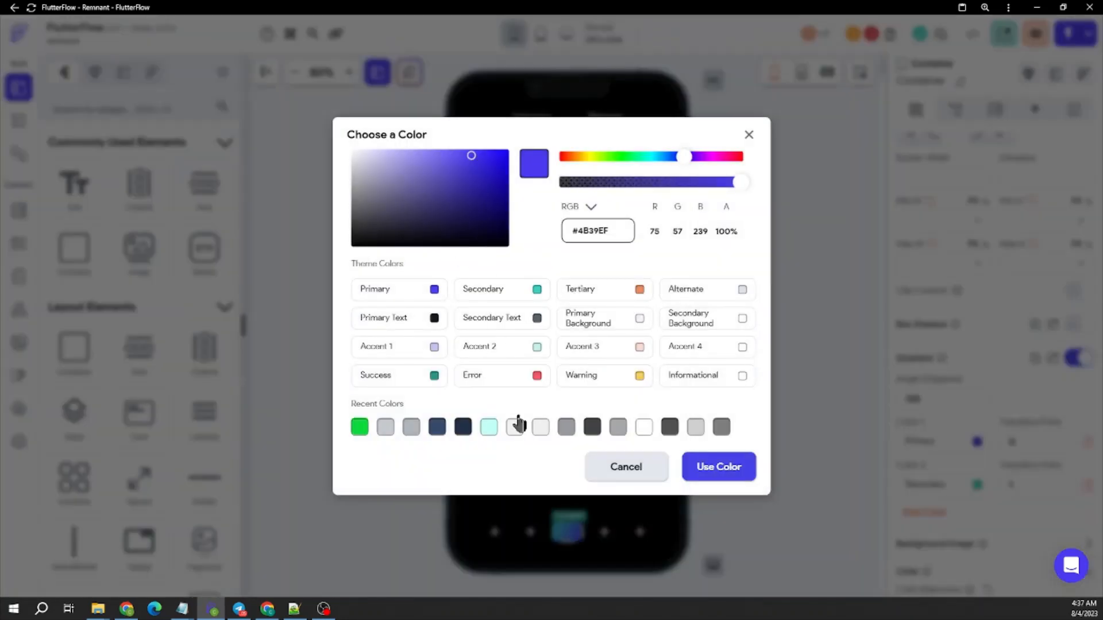
Set the middle Container's first gradient color to Tertiary and its second to dark red #A02600.
click(637, 293)
click(960, 460)
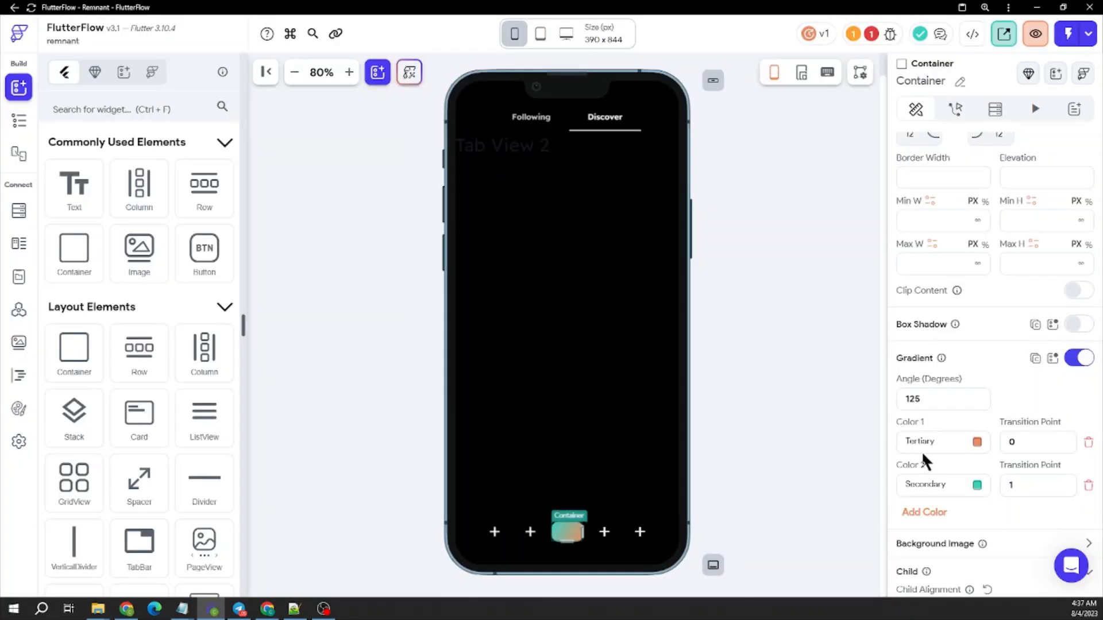
click(977, 486)
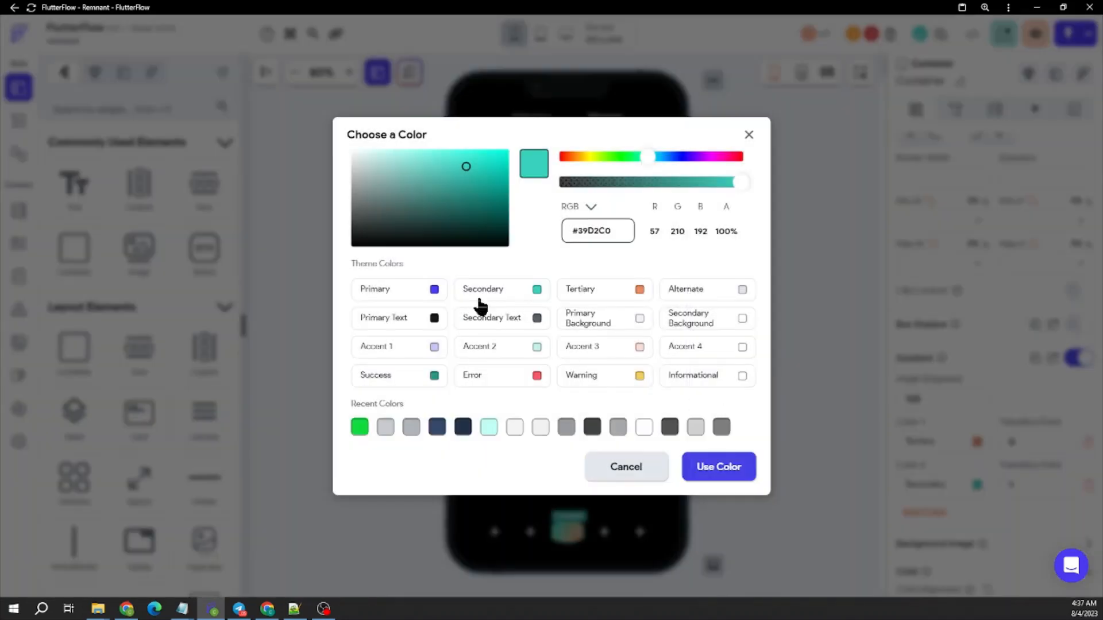
drag(594, 158, 567, 158)
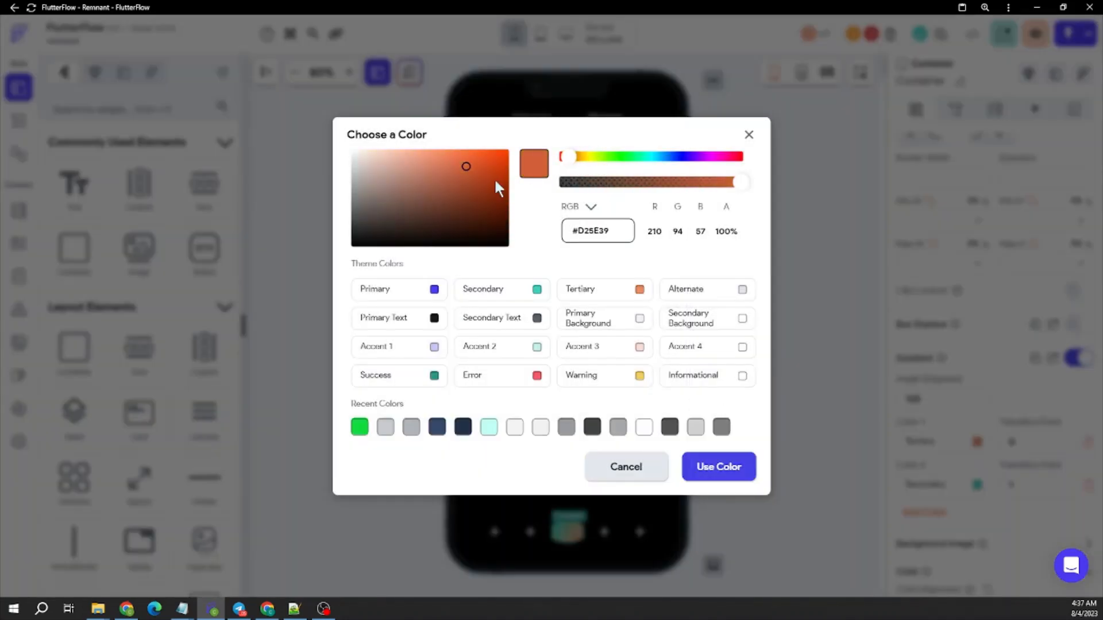
click(477, 178)
drag(502, 174, 526, 190)
click(725, 476)
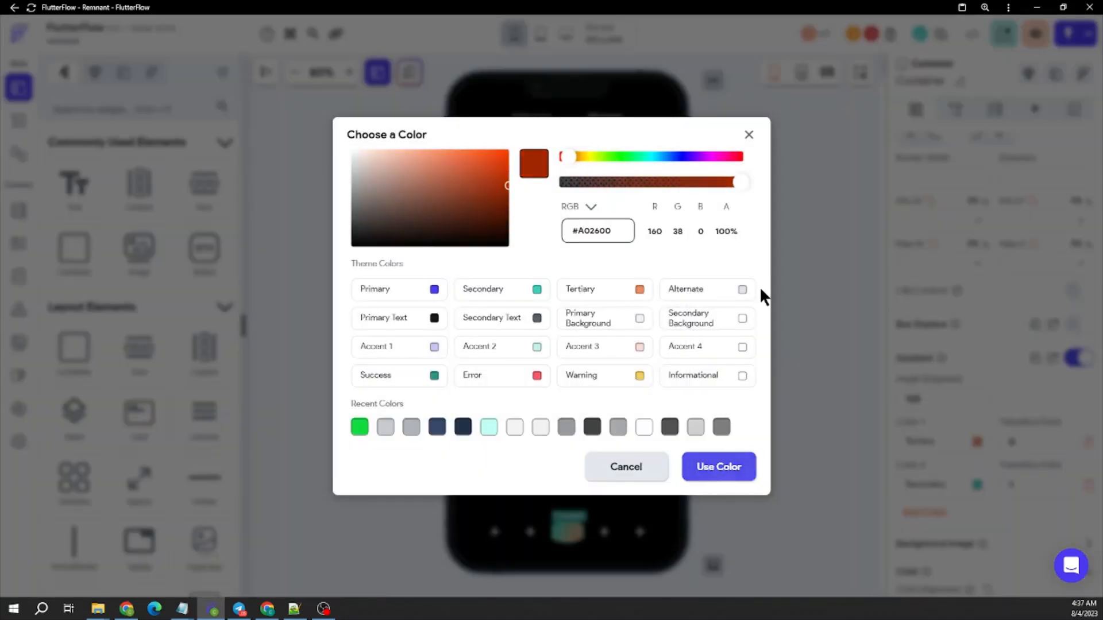
click(761, 290)
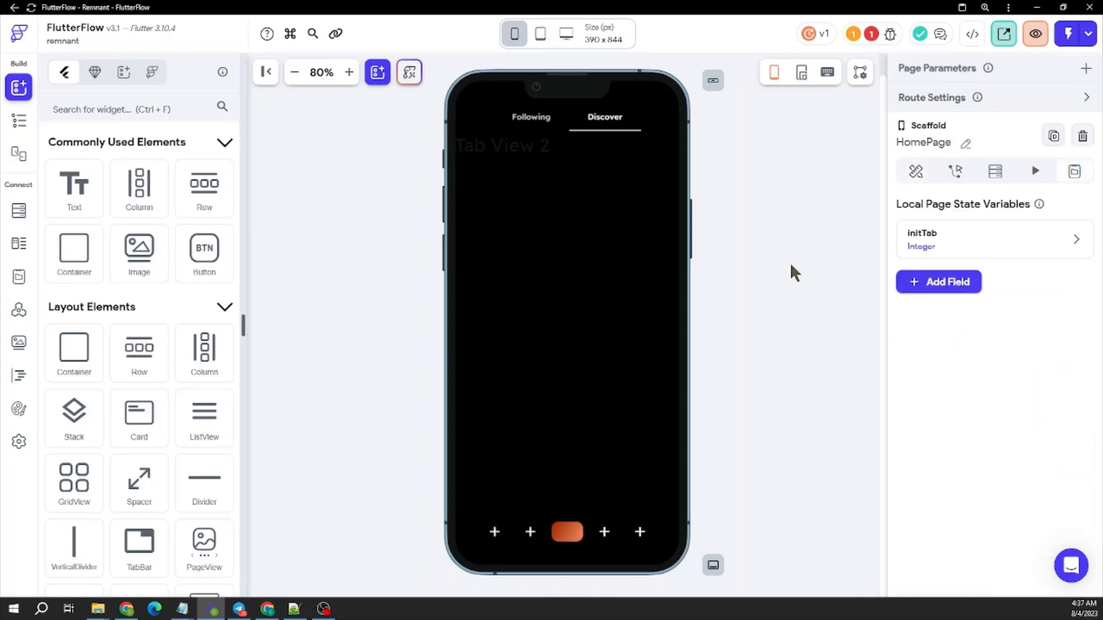
Center the gradient Container's child alignment and place a new Container inside it.
click(568, 533)
scroll(985, 377, down, 5)
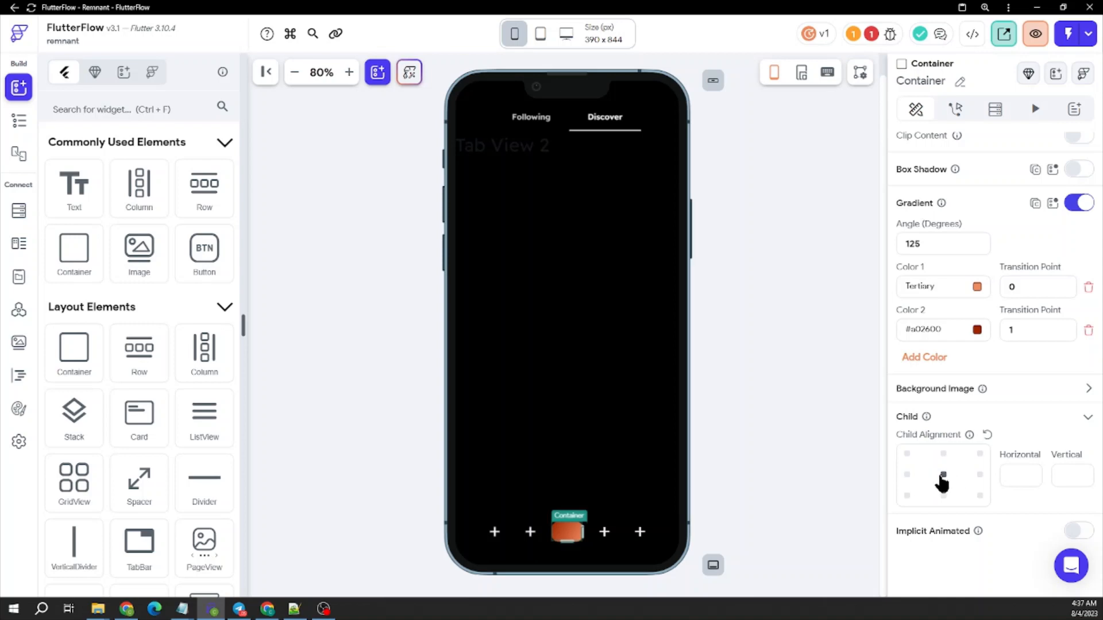
click(943, 475)
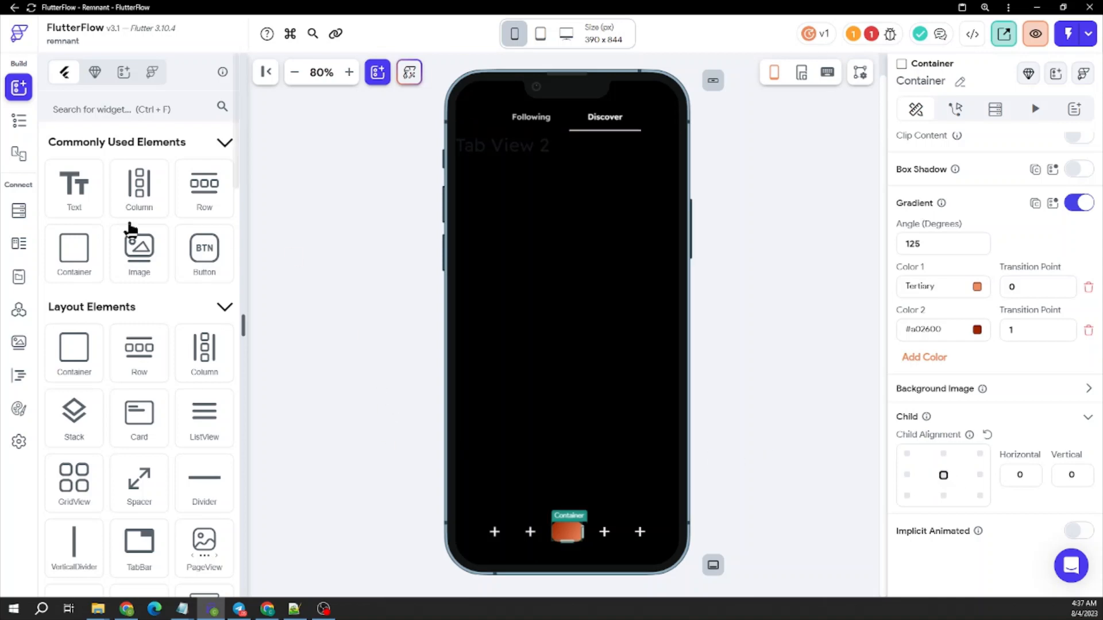
drag(95, 244, 568, 533)
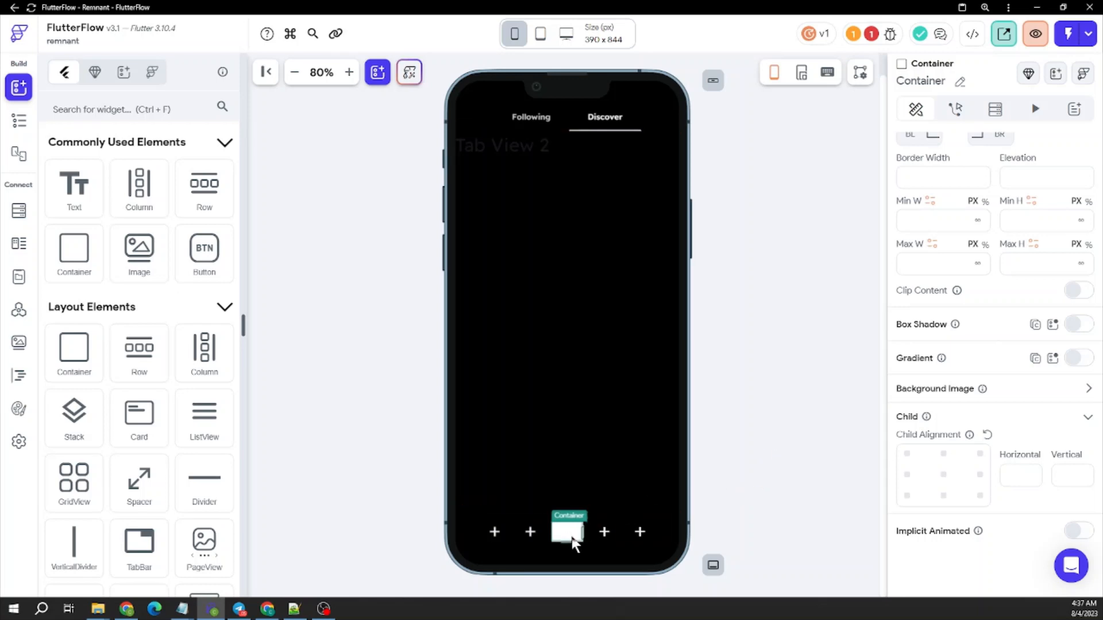
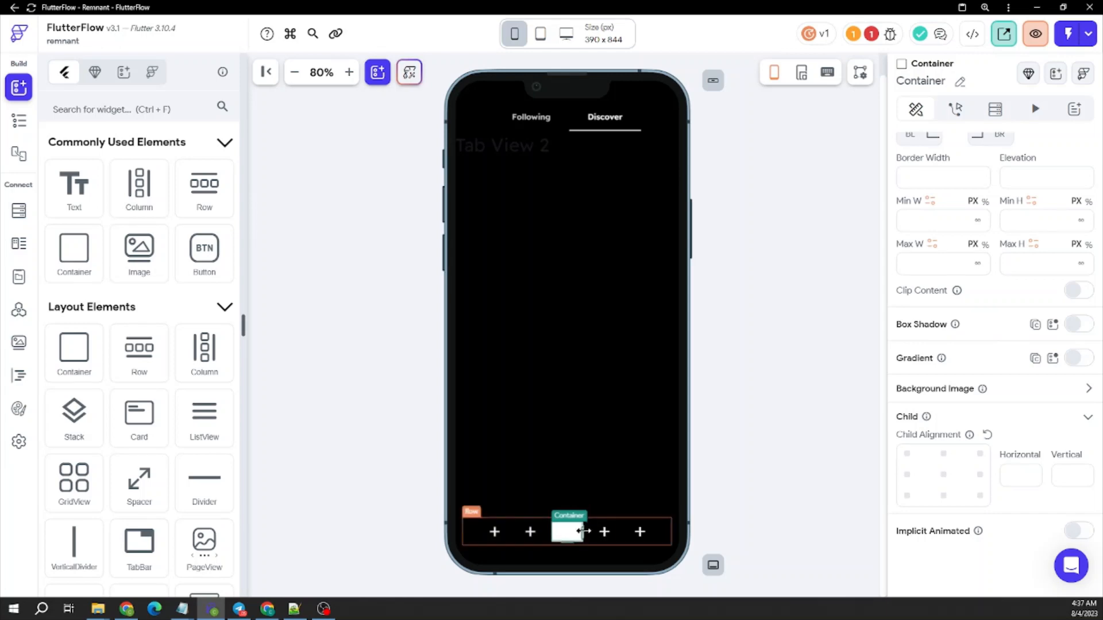
Show the widget tree and select the Container nested inside the gradient Container.
click(19, 120)
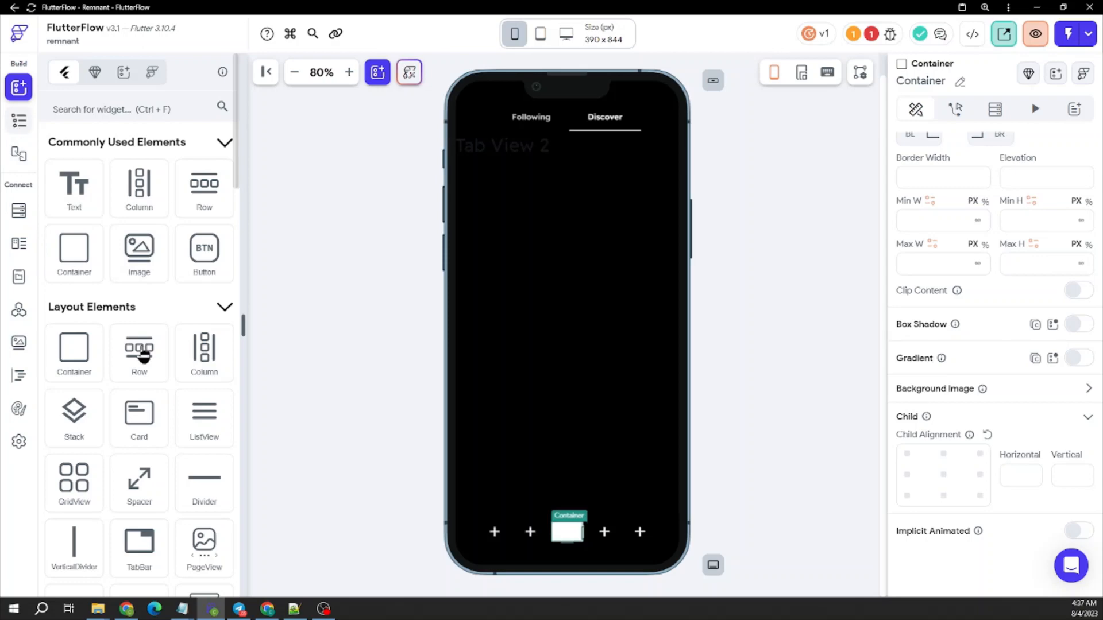
click(566, 534)
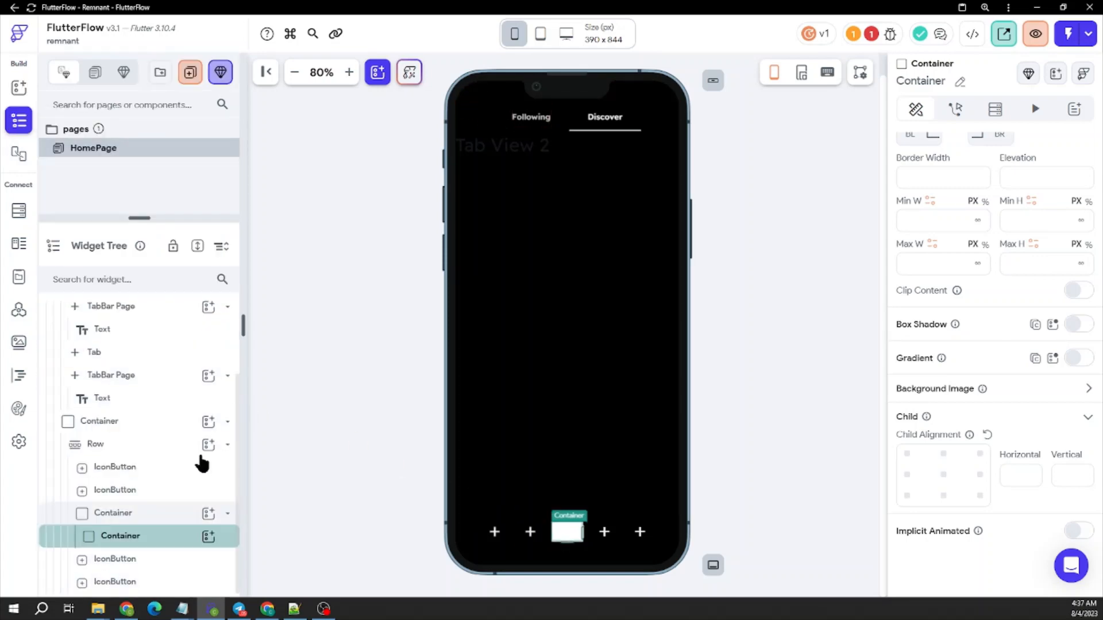
click(115, 518)
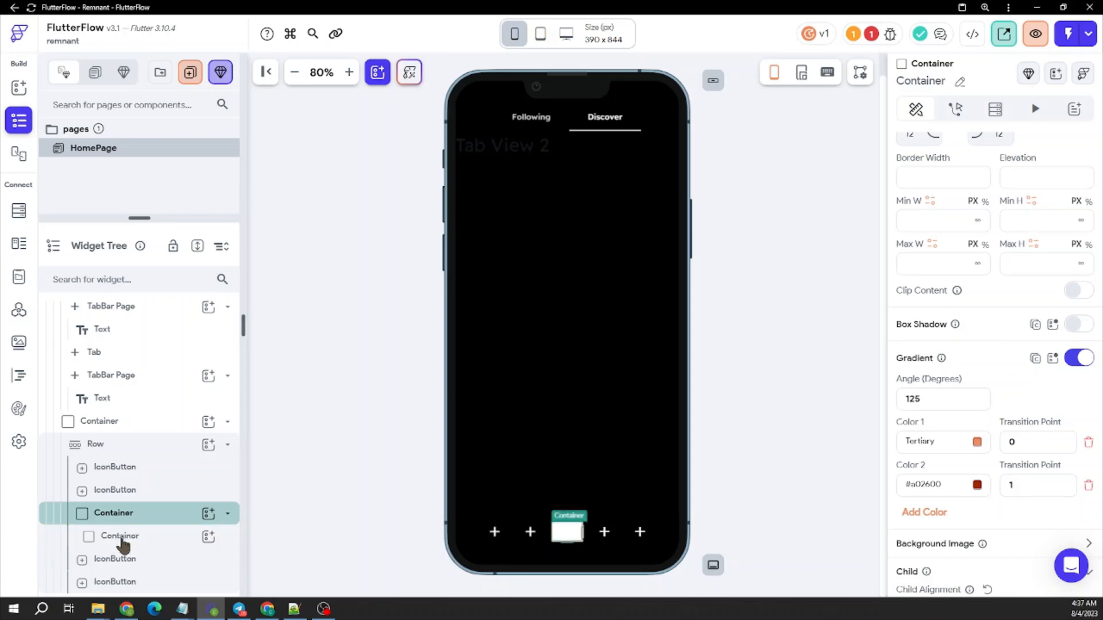
click(121, 539)
scroll(939, 402, up, 5)
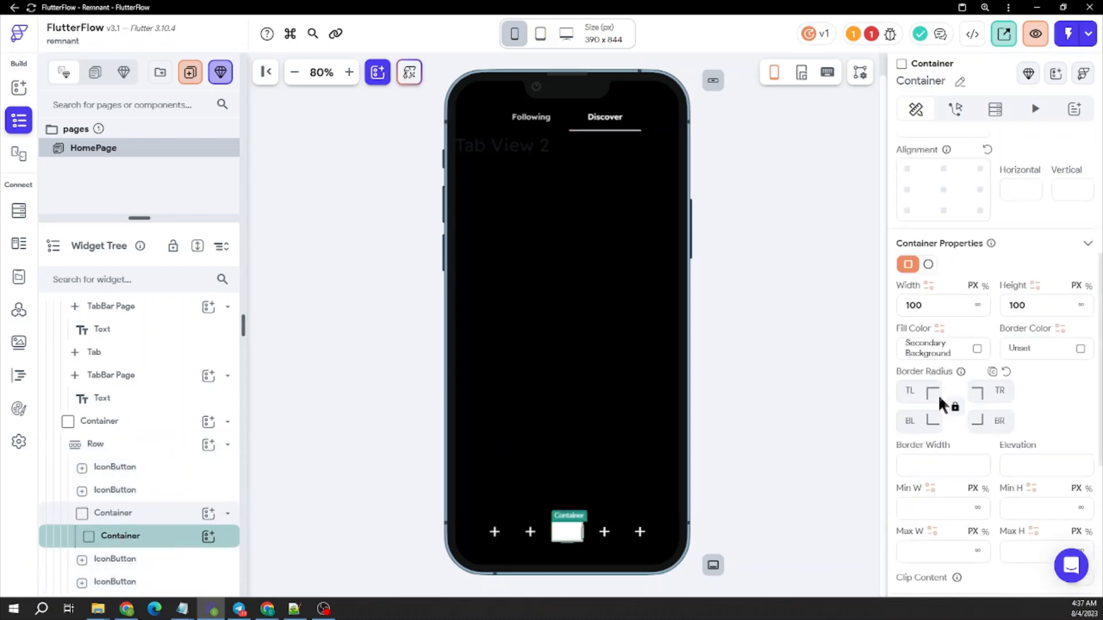
Try a width of 0 and a height of 10 px on the nested Container, then restore both to 100 px.
double_click(947, 309)
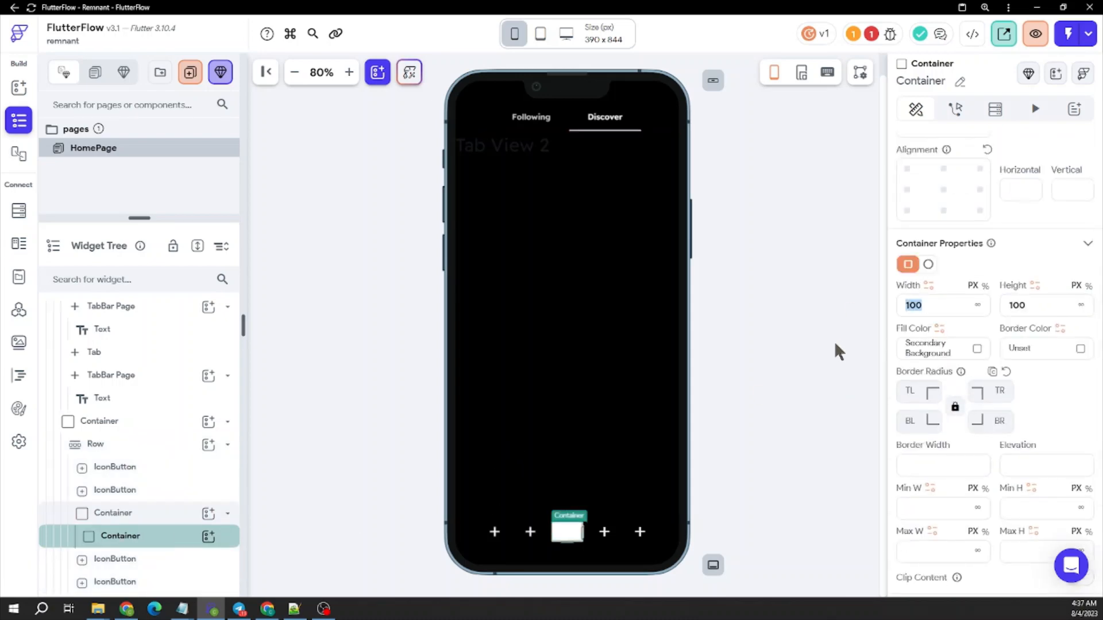
text(0)
double_click(958, 309)
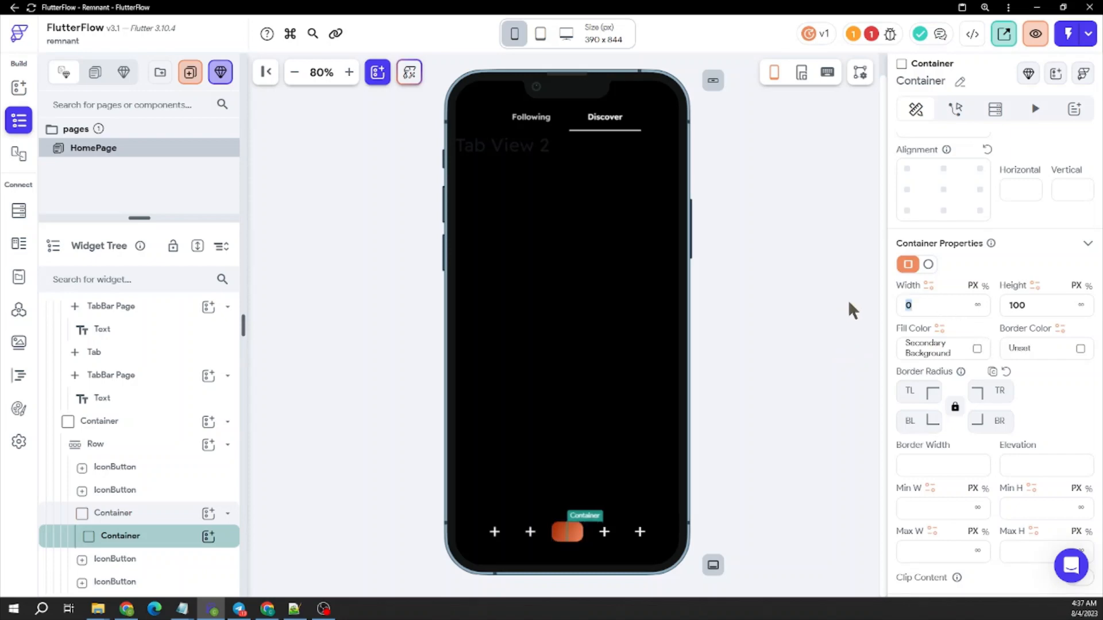
double_click(1035, 304)
text(10)
double_click(1014, 305)
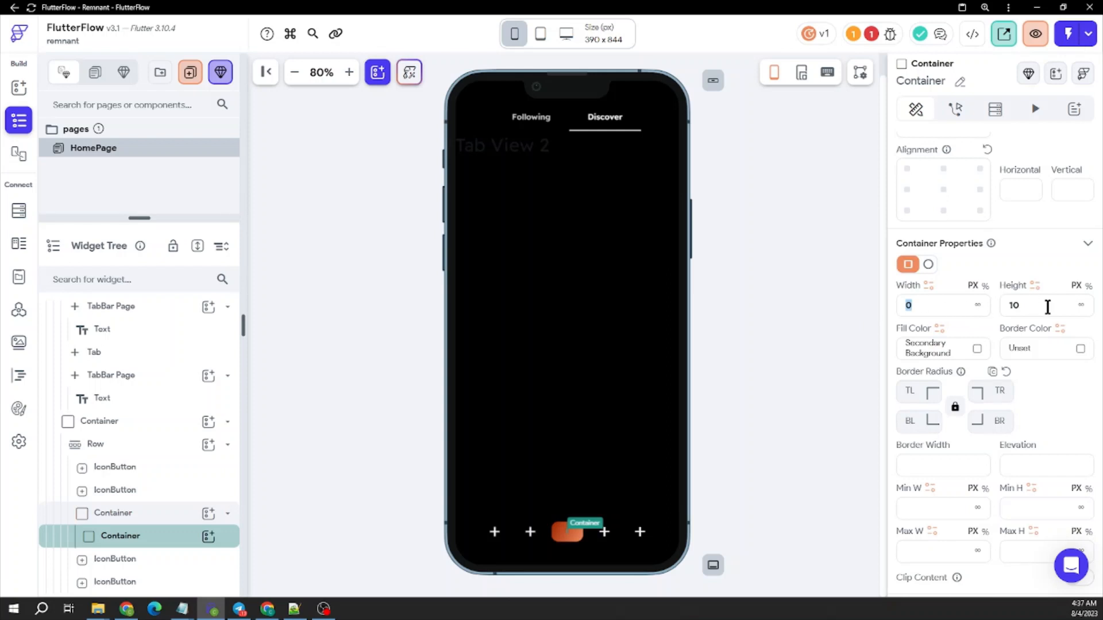
key(BackSpace)
drag(925, 304, 848, 303)
text(100)
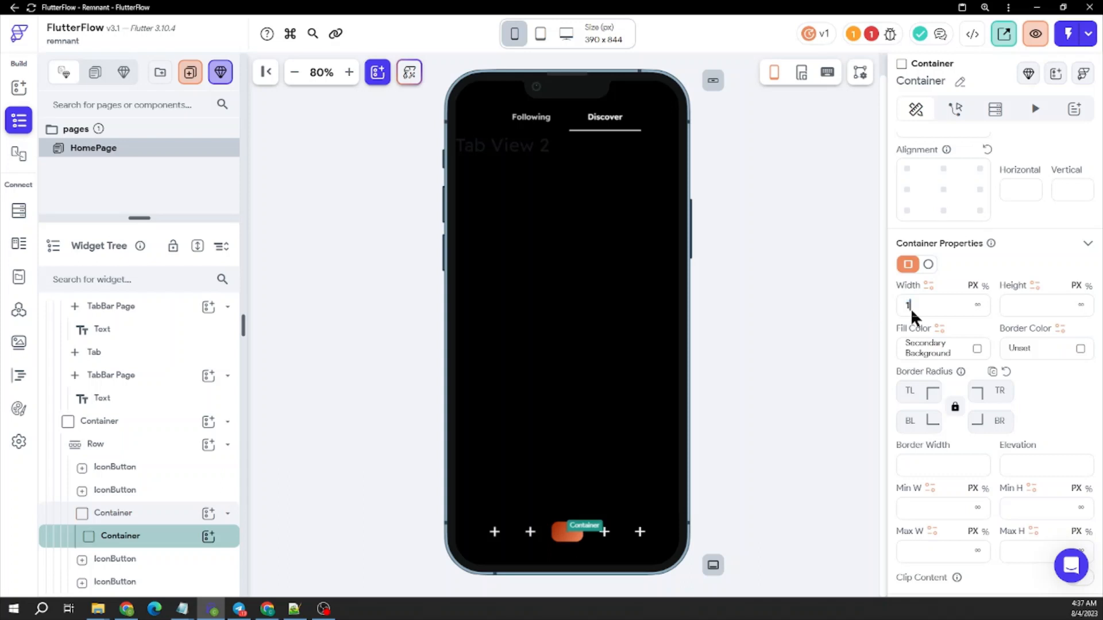
click(1022, 305)
text(1)
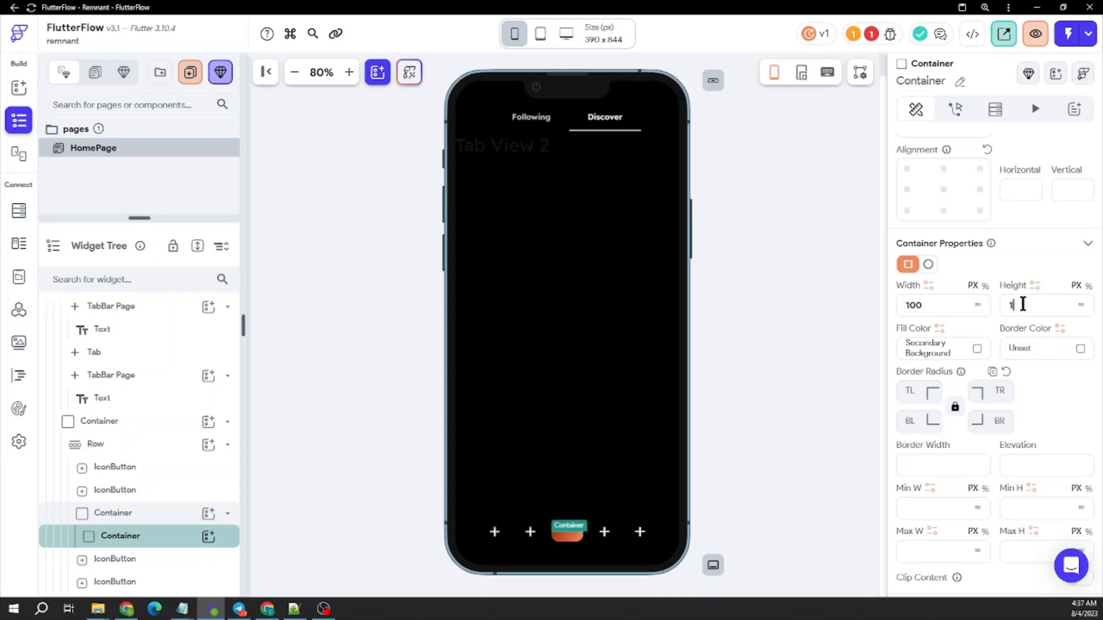
text(00)
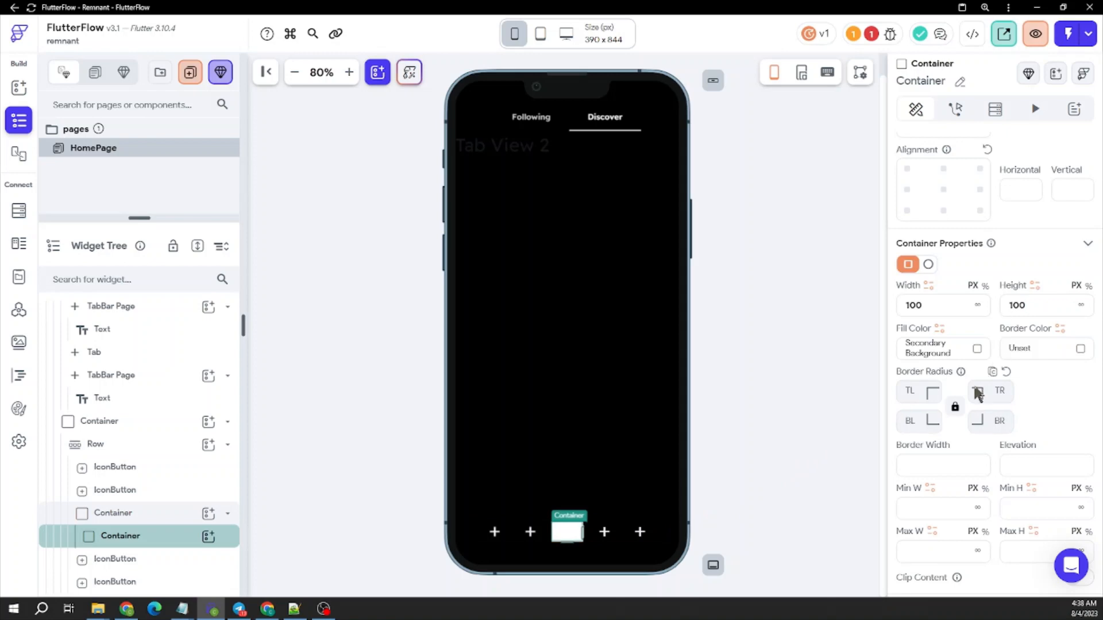
Give the nested Container a border radius of 12 on all corners and a padding of 8 on its left and right.
click(908, 391)
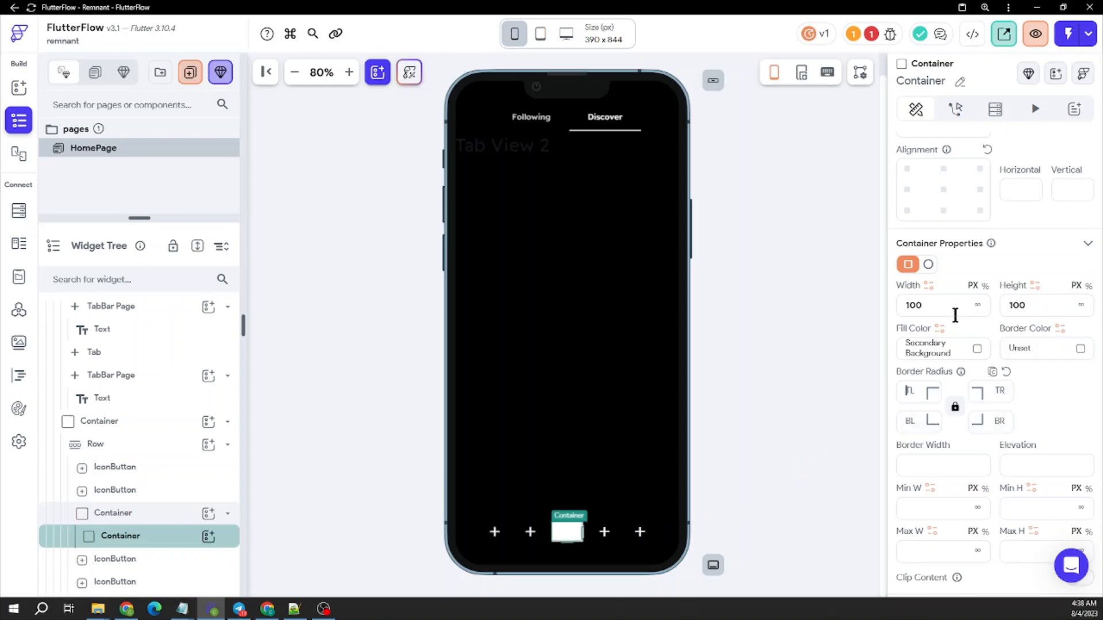
text(12)
scroll(937, 332, up, 1)
scroll(937, 332, up, 3)
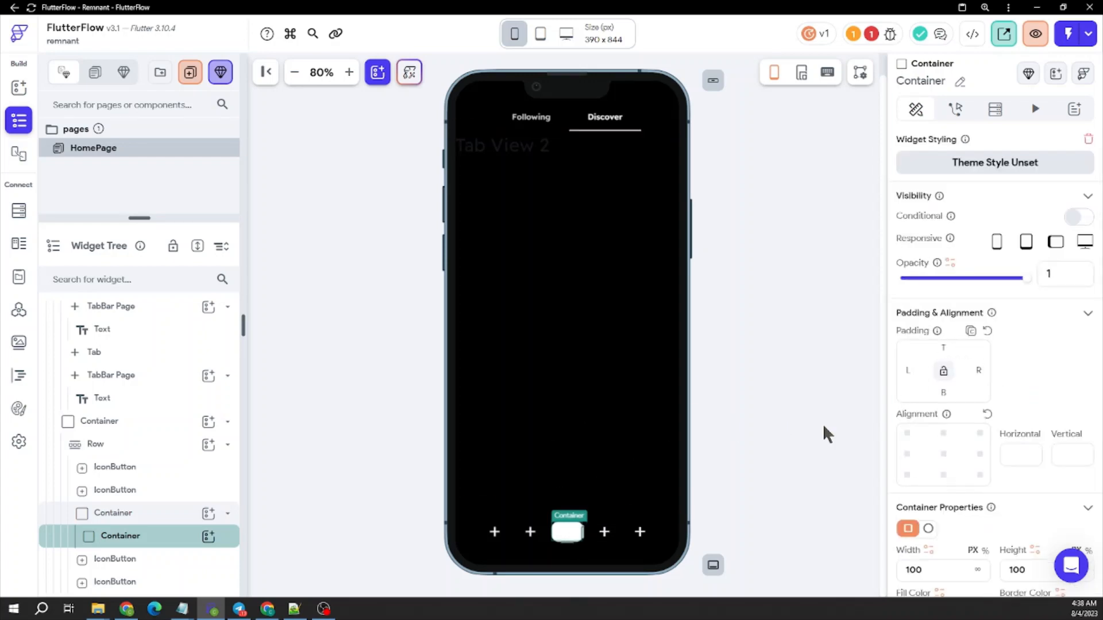
click(943, 373)
text(8)
click(978, 370)
text(8)
click(738, 485)
Change the nested Container's left and right padding to 4, after trying 12 on the left.
click(567, 531)
double_click(914, 371)
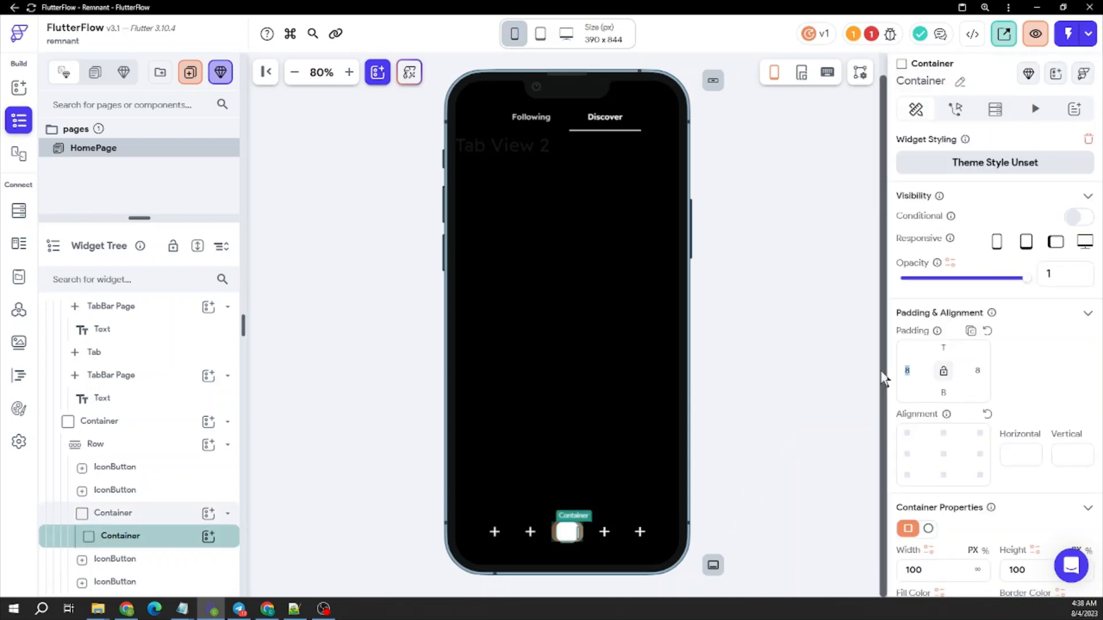
text(12)
drag(915, 373, 854, 373)
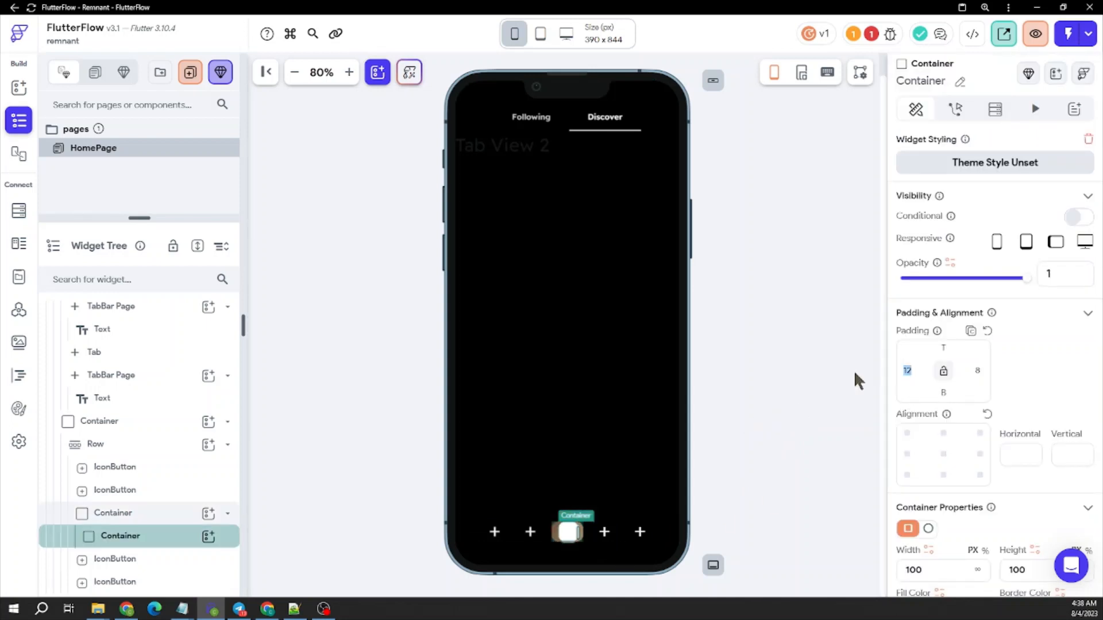
text(4)
key(Tab)
text(4)
click(790, 398)
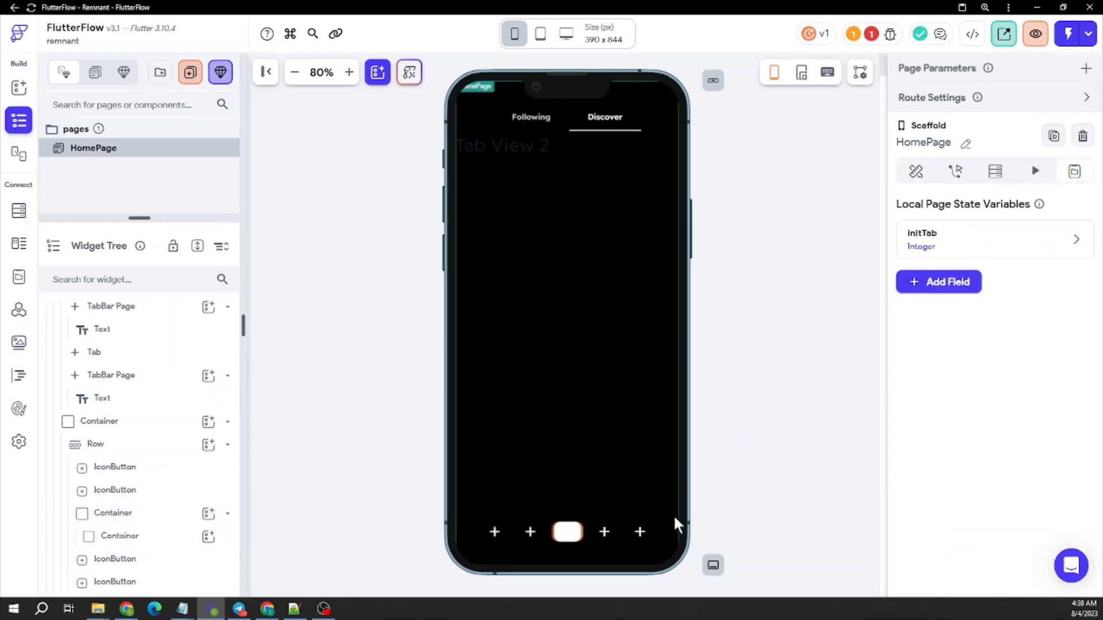
Set the nested Container's top and bottom padding to 1.
click(567, 539)
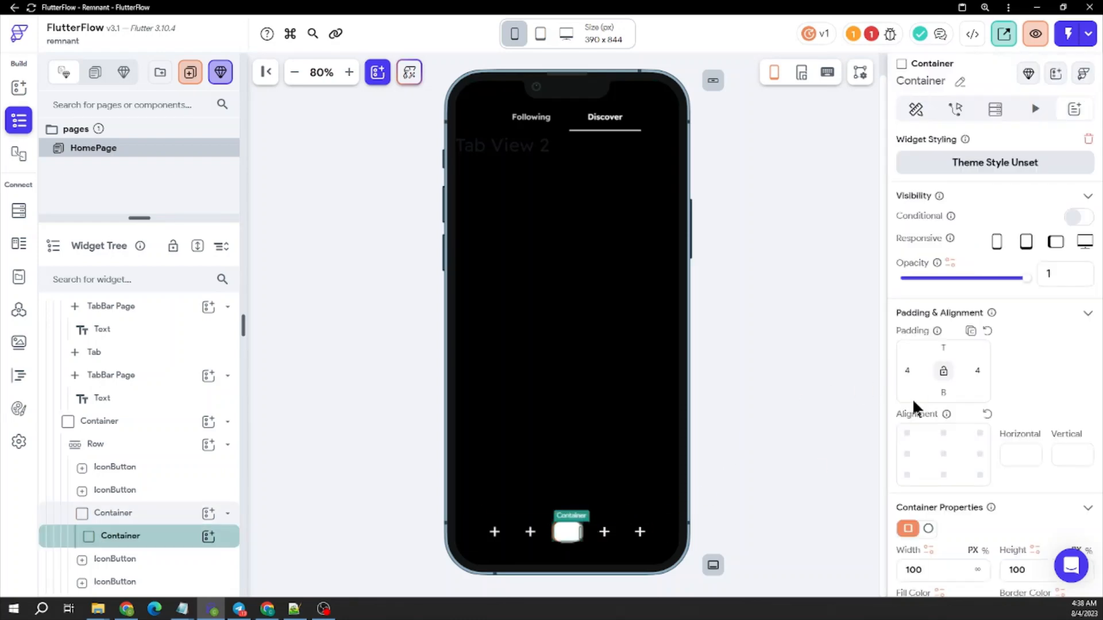
click(942, 349)
text(1)
click(944, 394)
text(1)
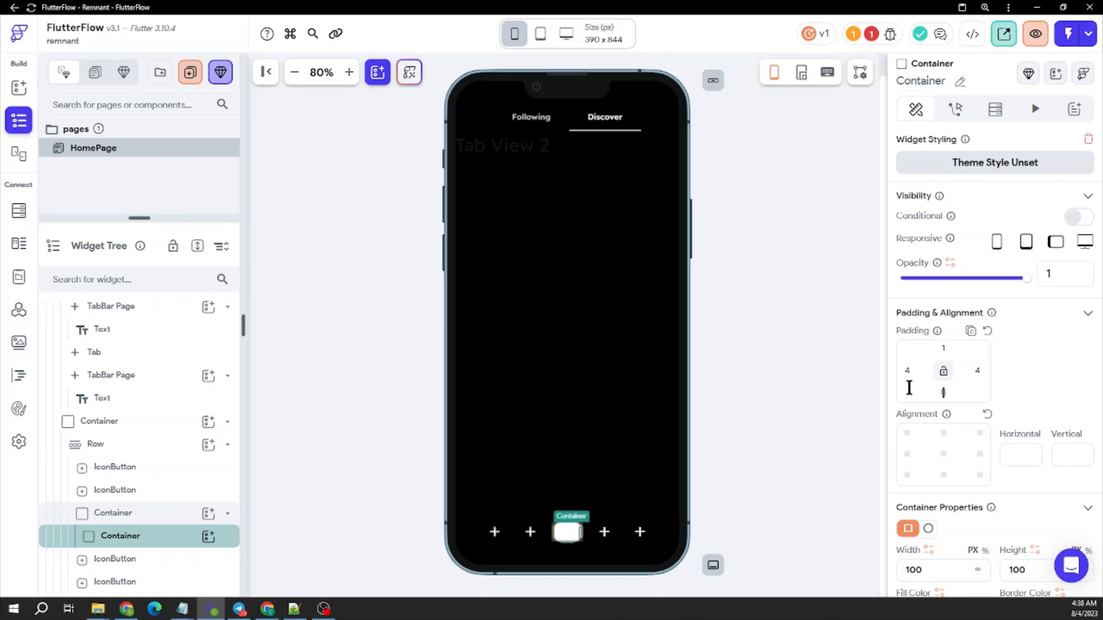
click(788, 381)
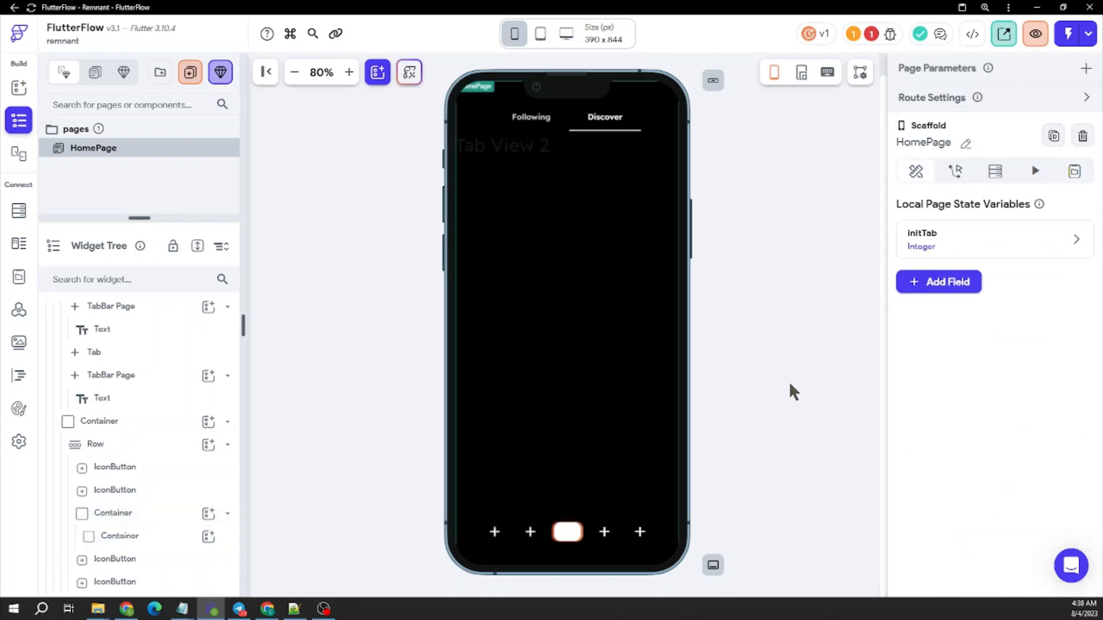
Center the child alignment of the nested white Container.
click(571, 534)
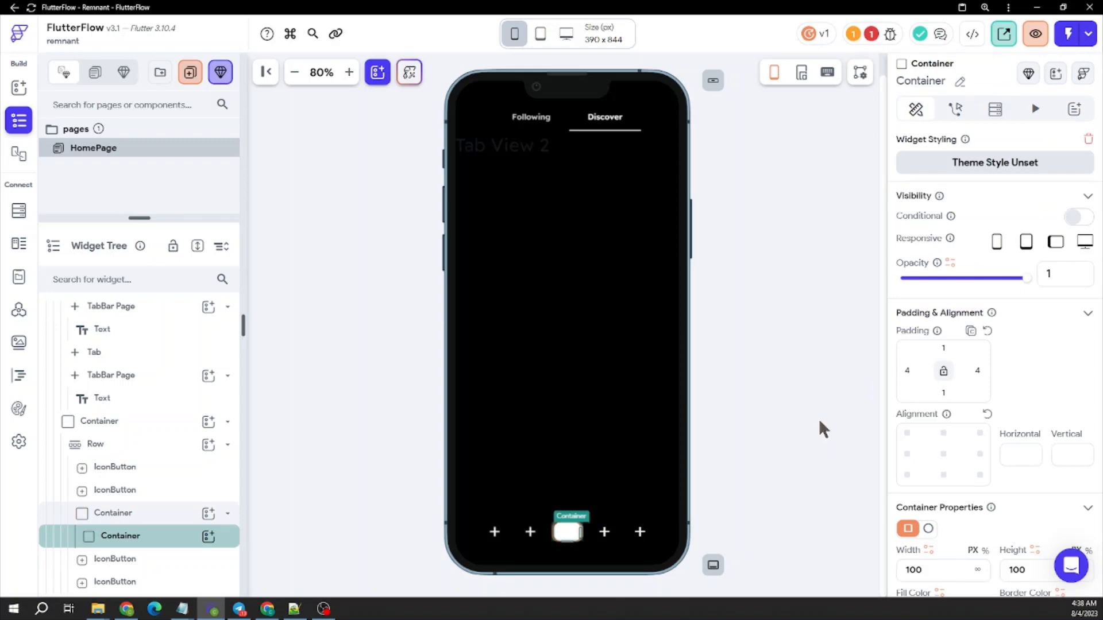
click(841, 468)
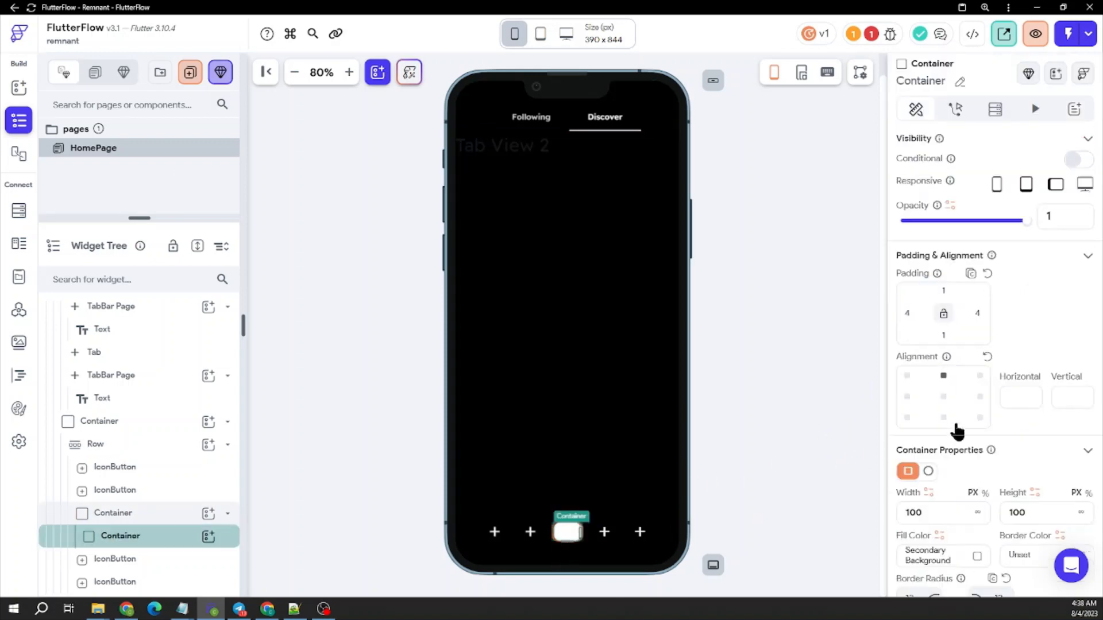
scroll(956, 431, down, 8)
click(943, 476)
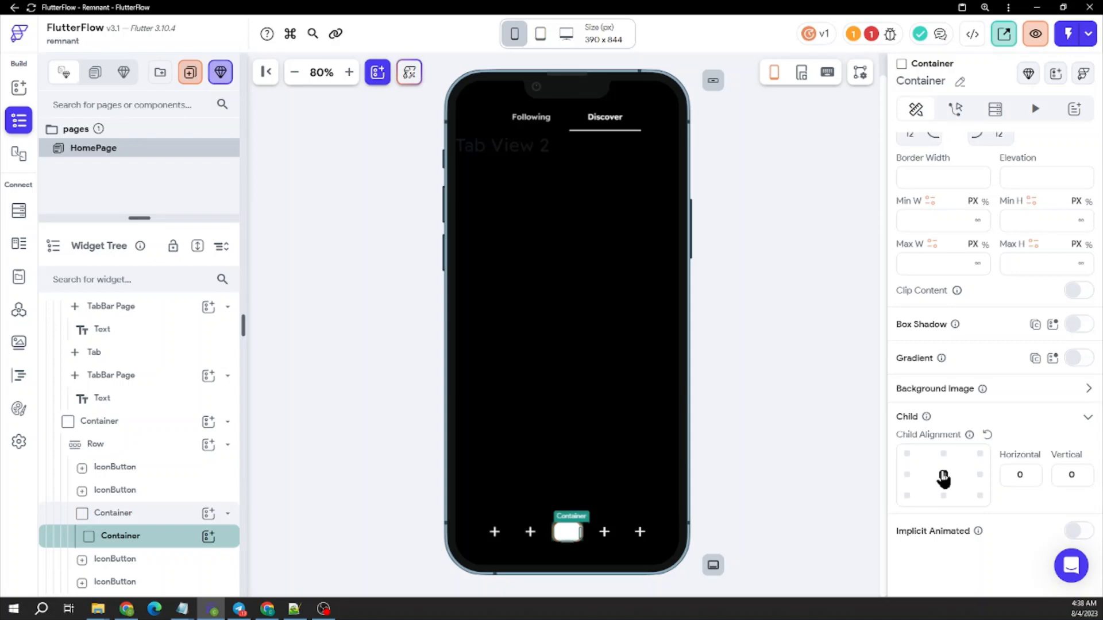
Place an Icon widget inside the nested white Container in the bottom bar.
click(19, 89)
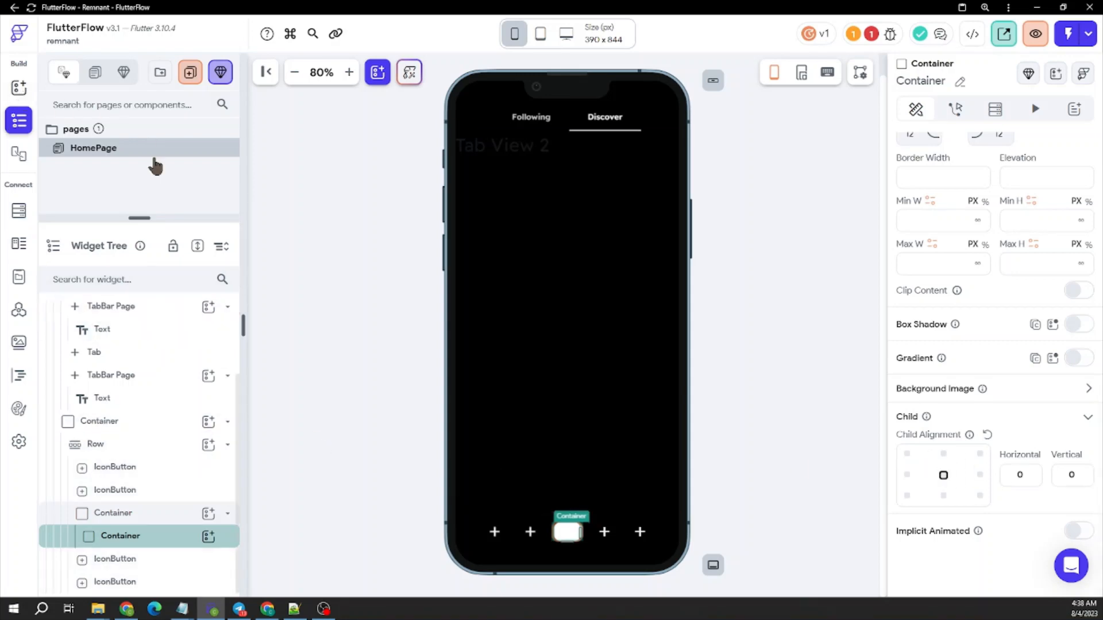
scroll(138, 345, down, 8)
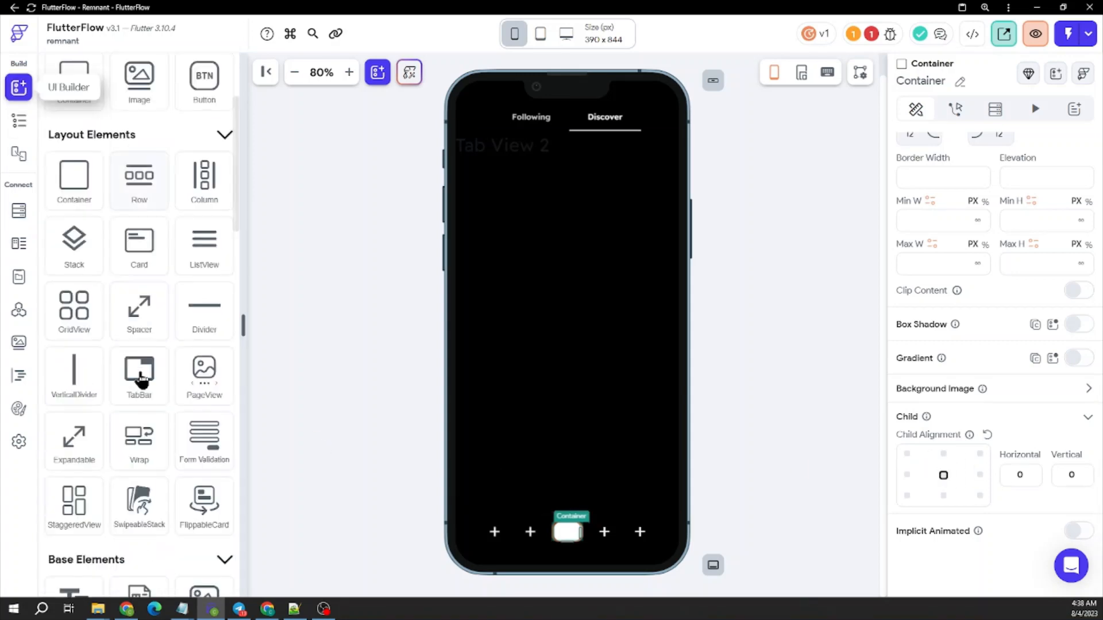
drag(143, 397, 568, 538)
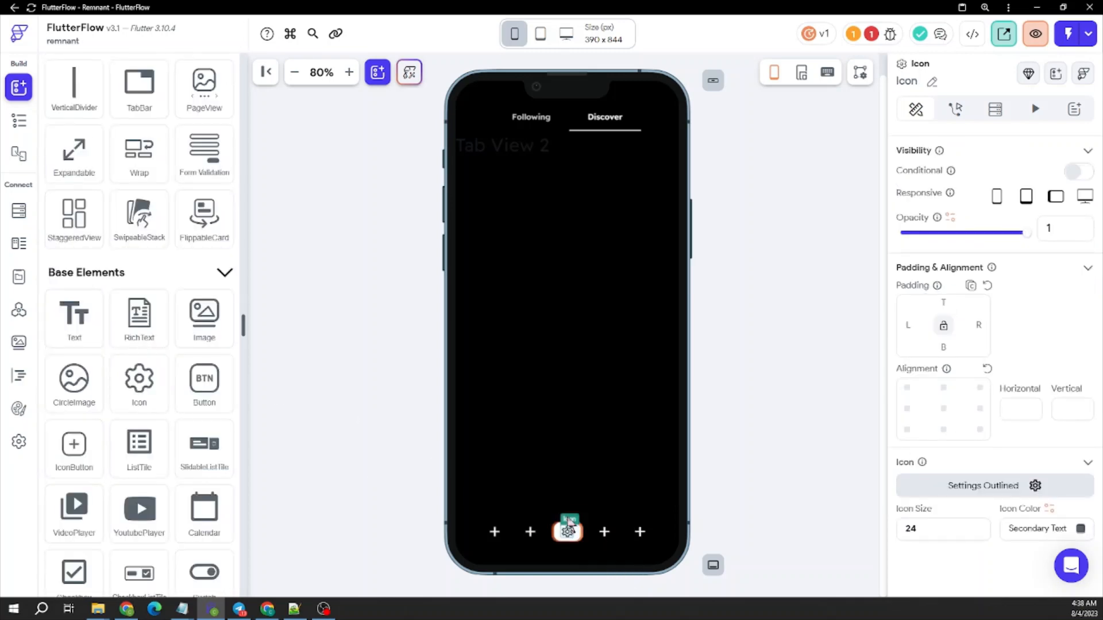
Change the icon inside the nested white Container to the Material Add icon.
click(973, 491)
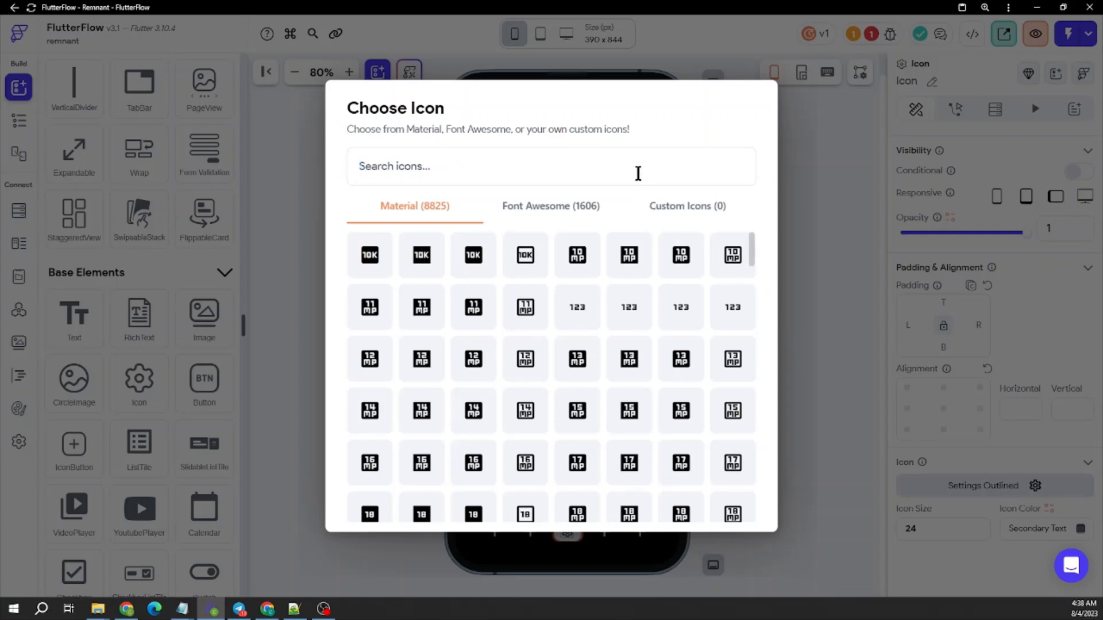
text(add)
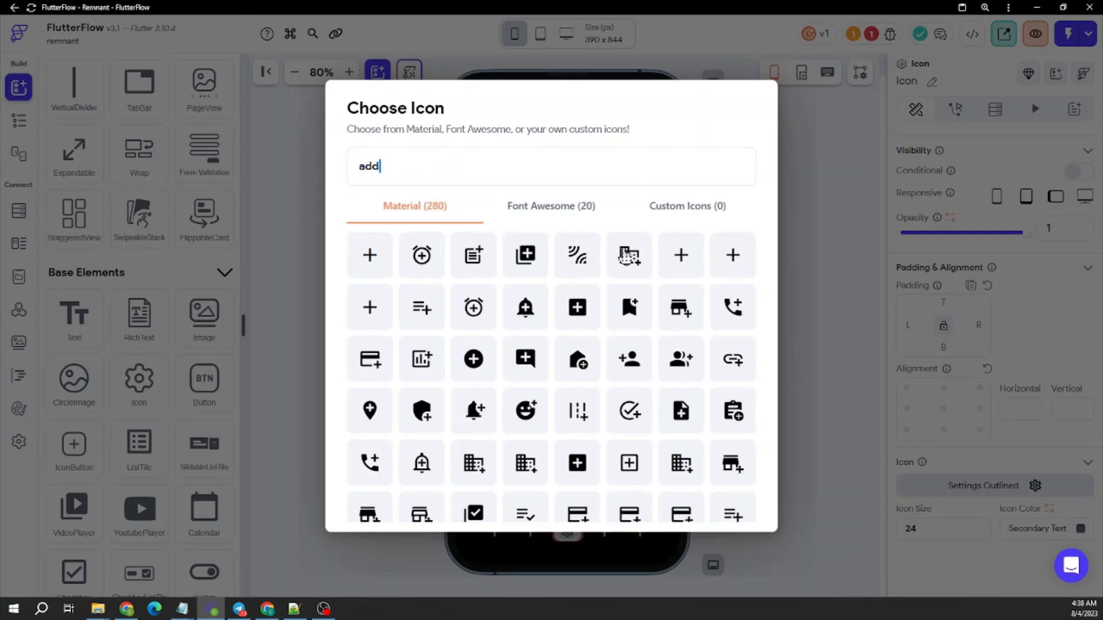
click(369, 255)
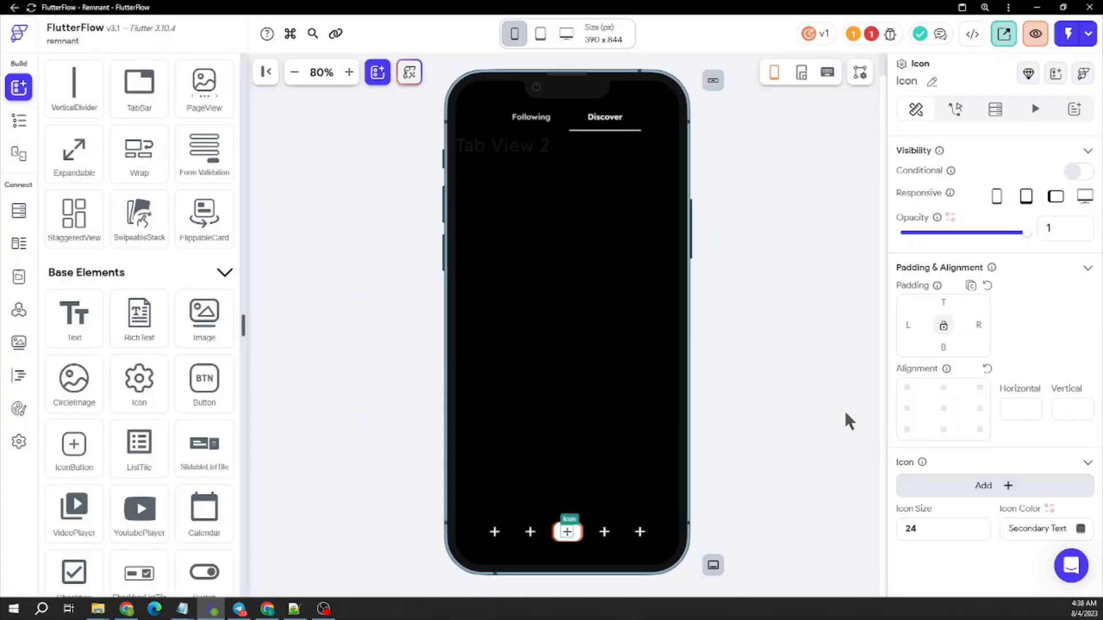
click(846, 414)
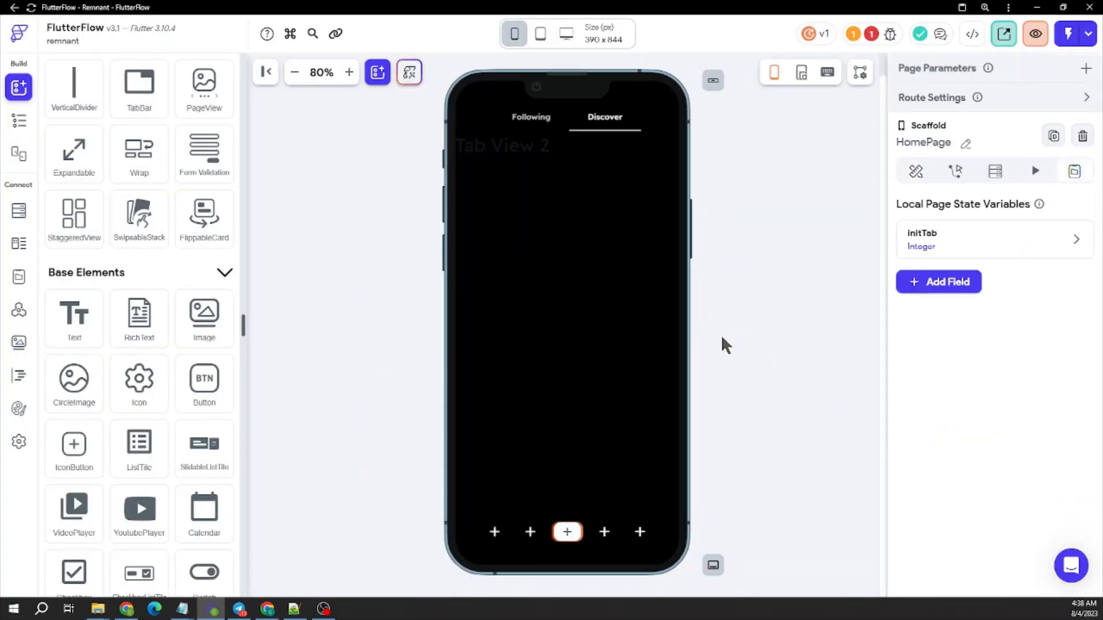
Set the height of the add button's outer gradient Container to 33 px.
click(580, 536)
scroll(995, 399, down, 2)
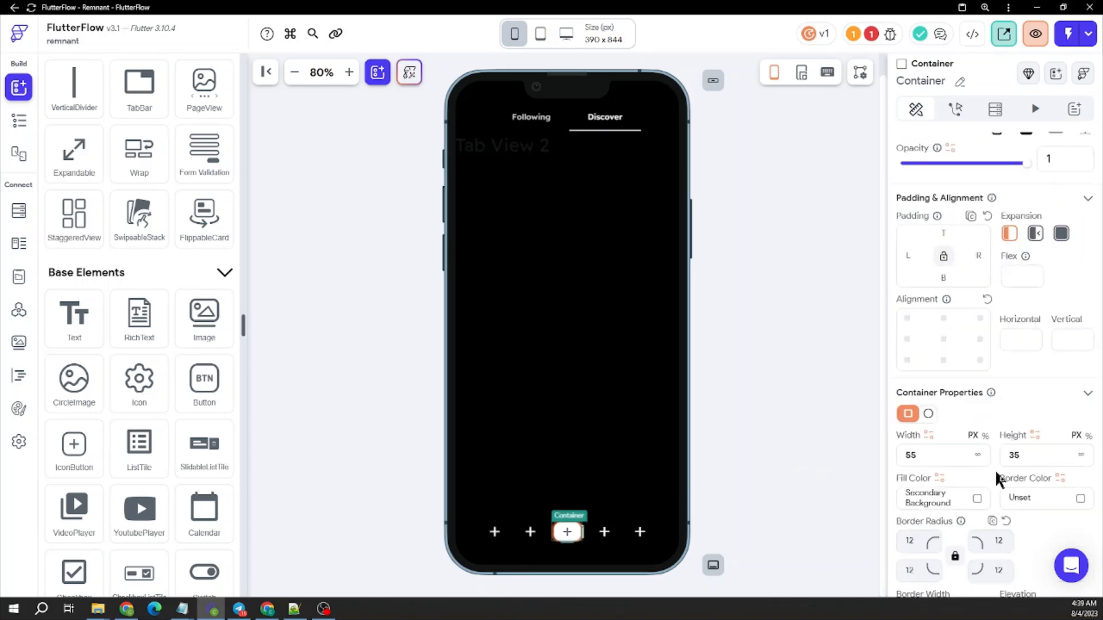
drag(1025, 456, 1001, 454)
text(33)
click(802, 419)
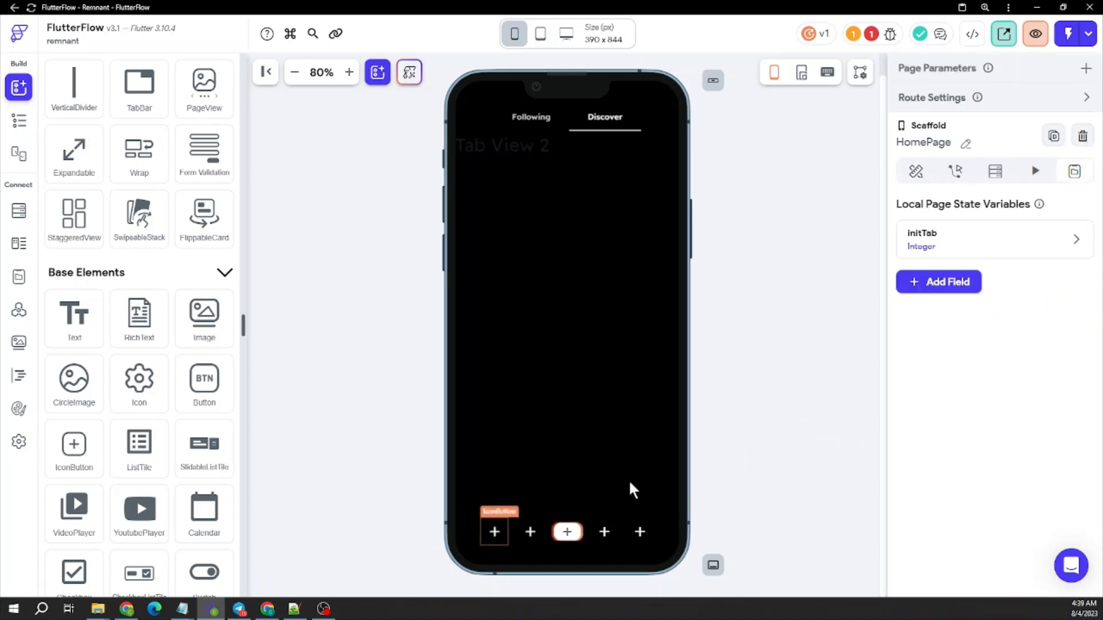
Change the first IconButton in the bottom bar to the Home Outlined icon.
scroll(938, 416, down, 5)
click(968, 386)
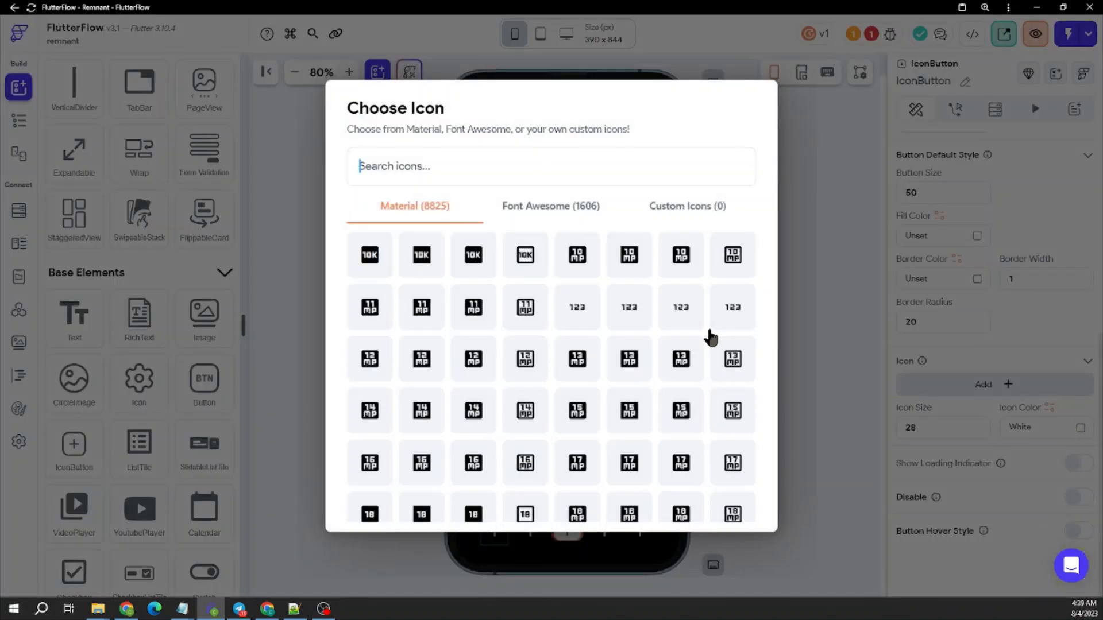
text(home)
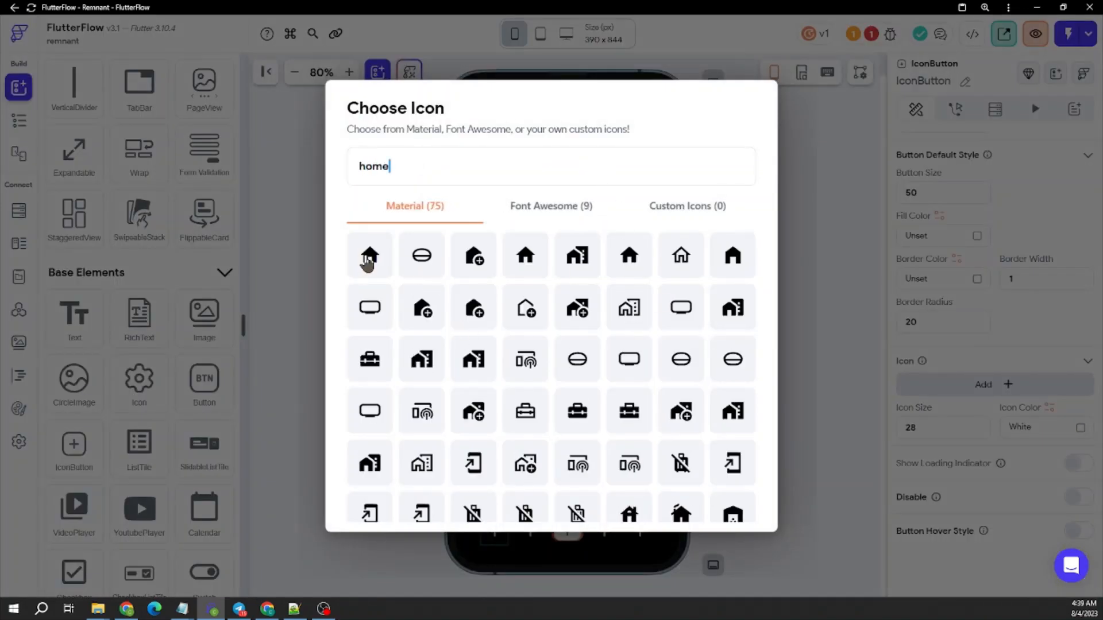
click(681, 256)
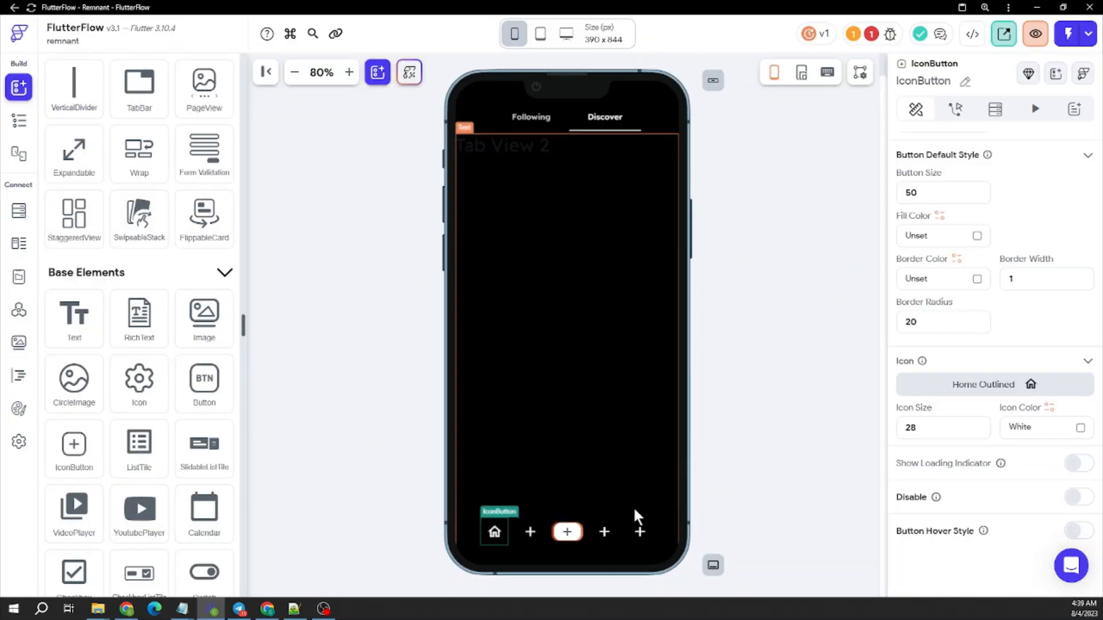
Change the second IconButton in the bottom bar to the People Outlined icon.
click(529, 531)
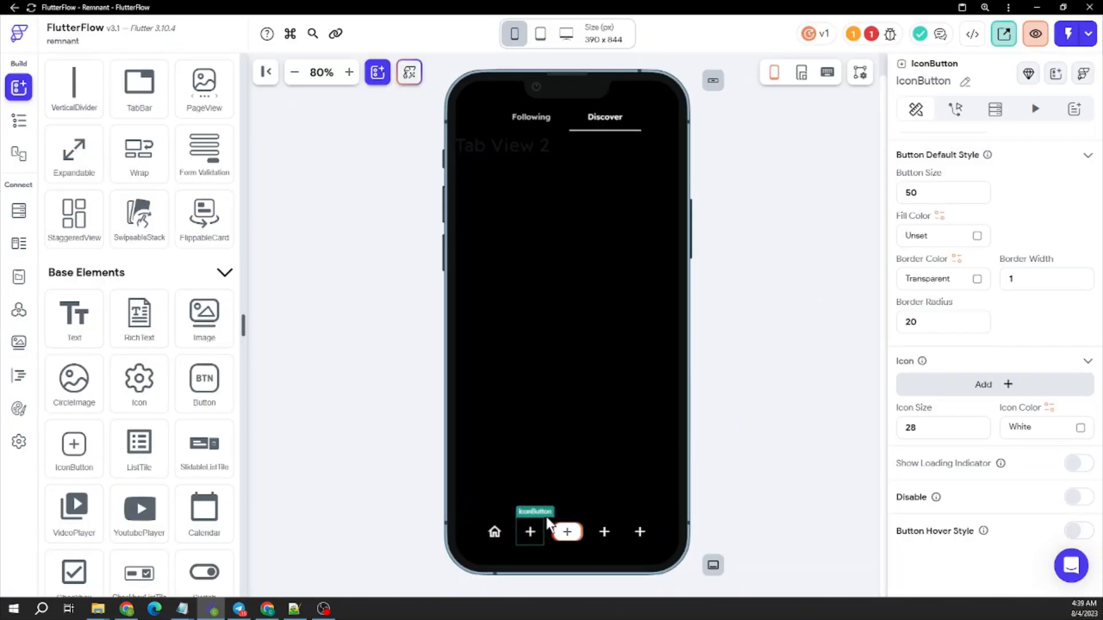
click(968, 382)
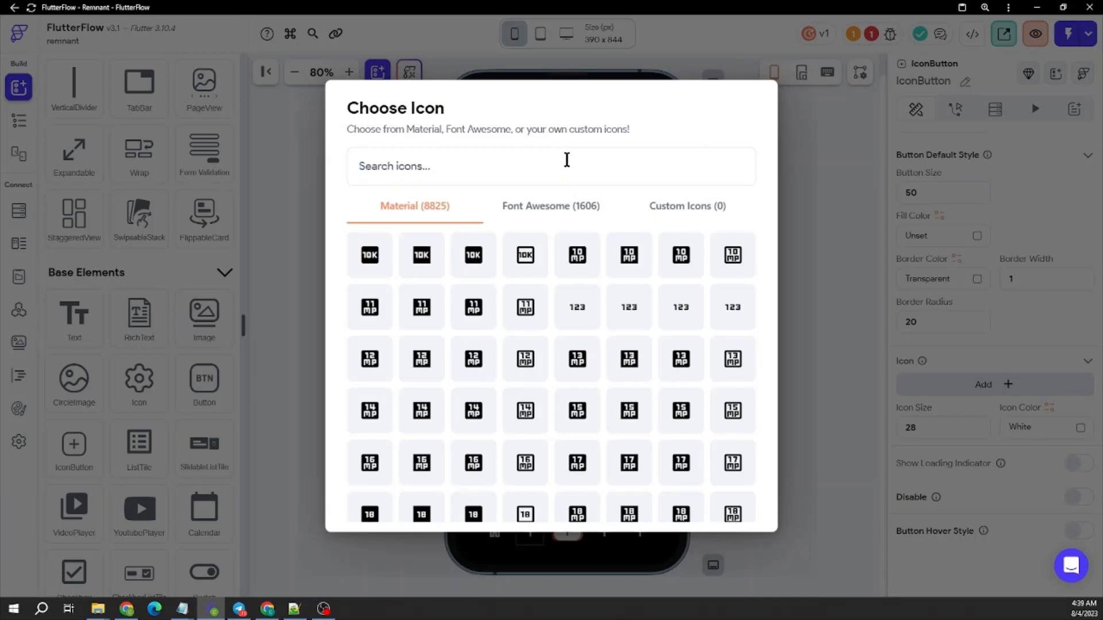
text(peop)
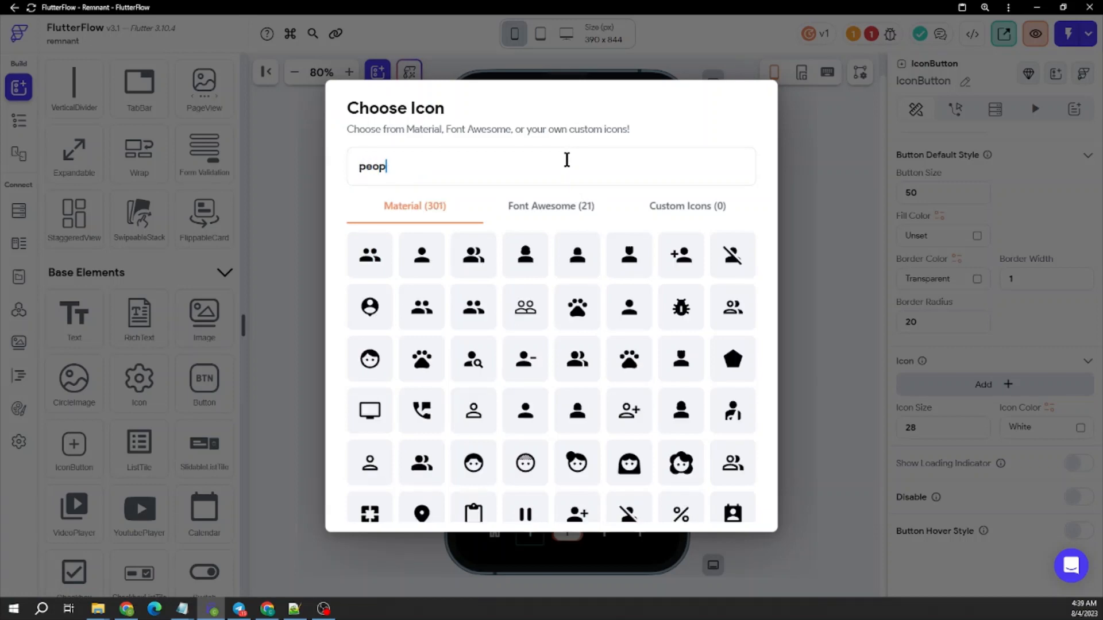
click(628, 254)
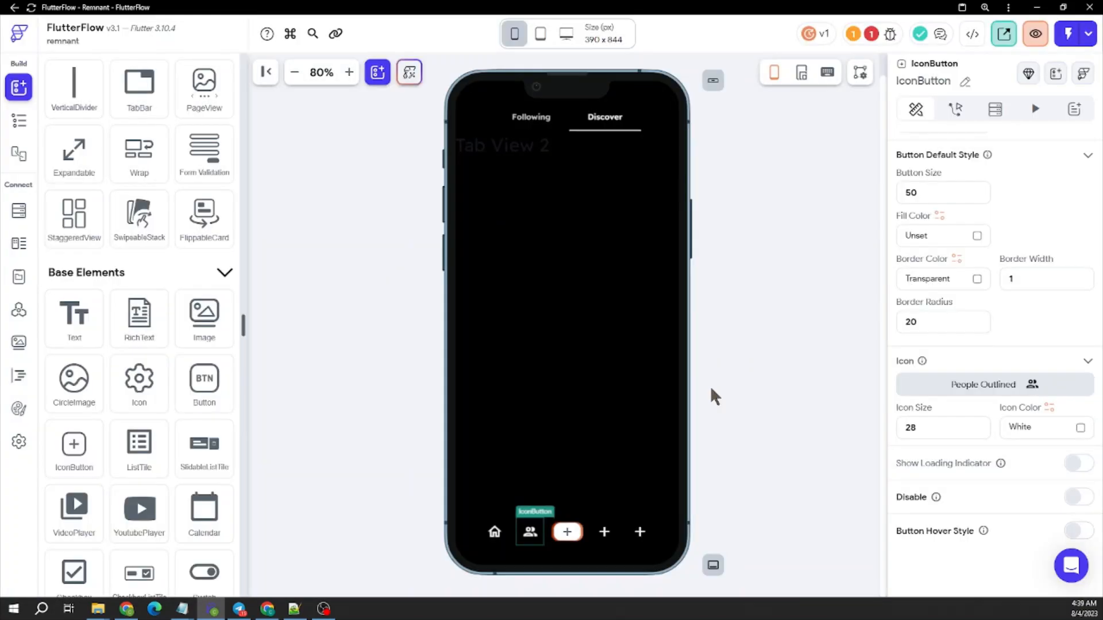
Change the IconButton just after the add button to the Chat Bubble Outline icon.
click(603, 534)
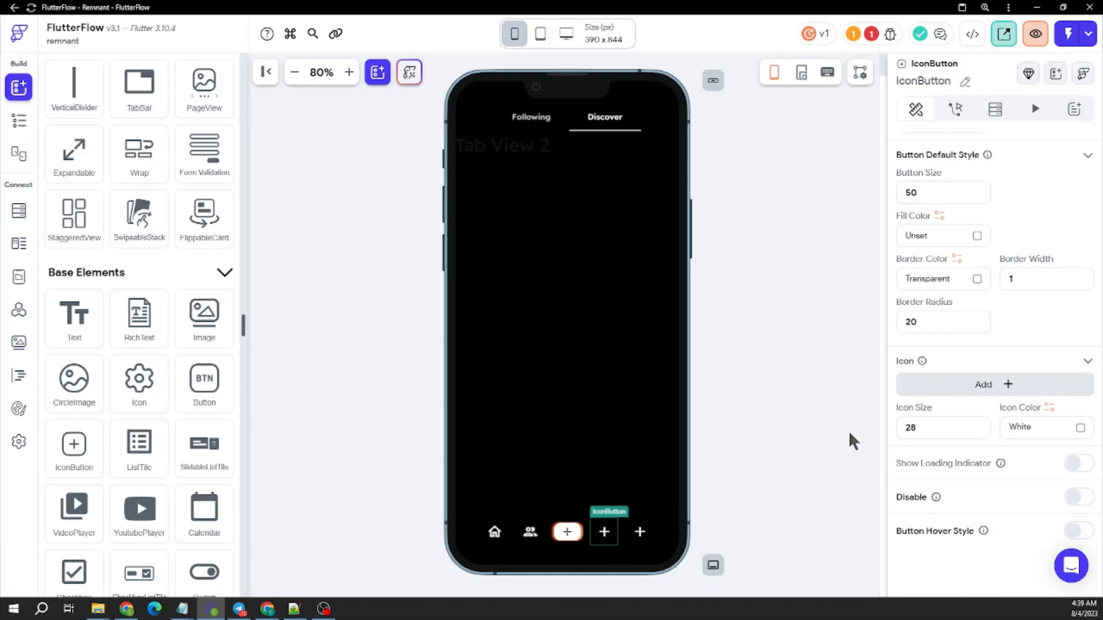
click(970, 386)
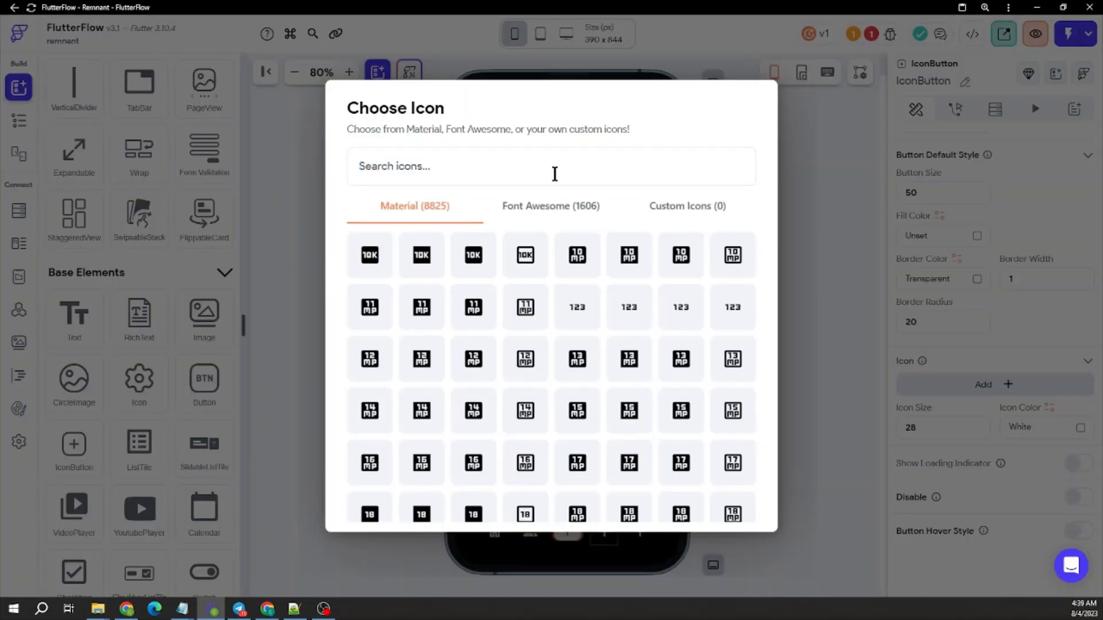
text(chat)
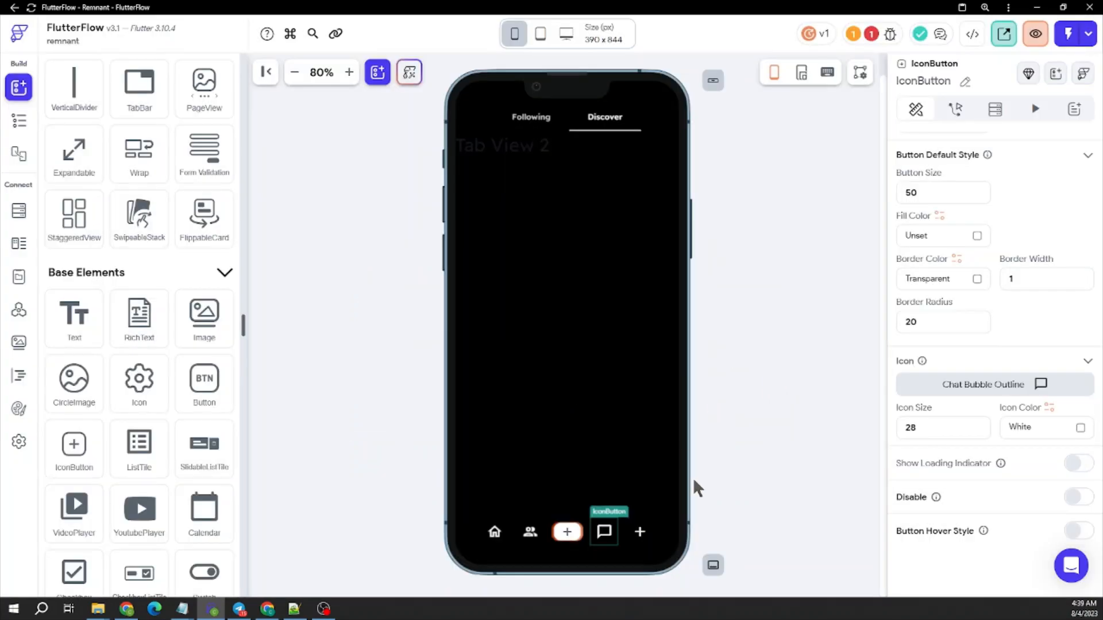
Change the last IconButton in the bottom bar to an outlined person icon, searching the icons for "user".
click(641, 526)
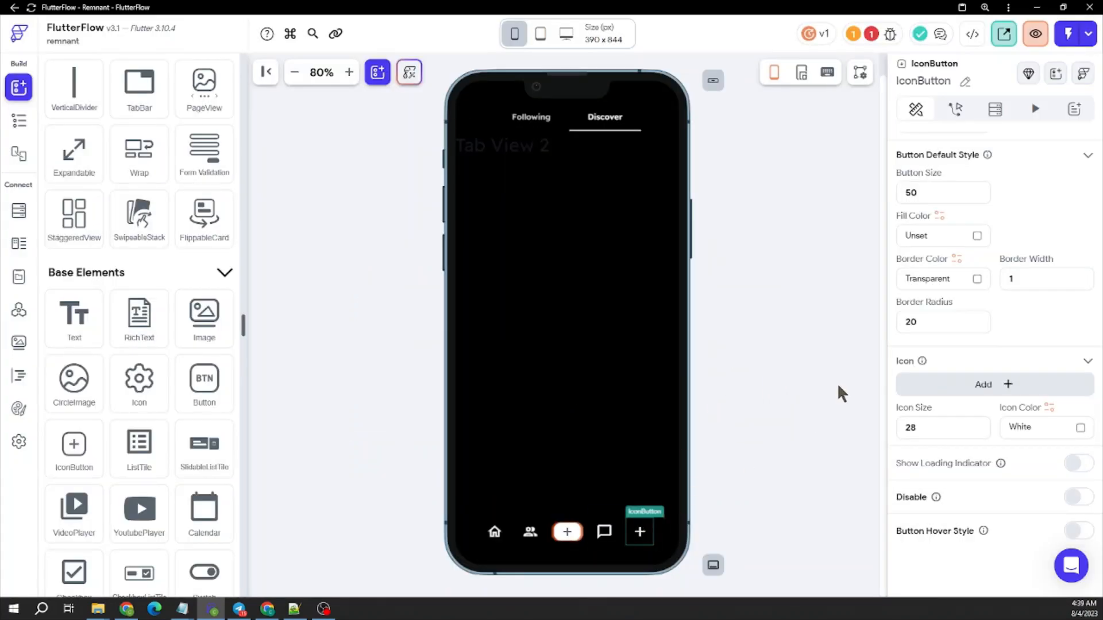
click(947, 383)
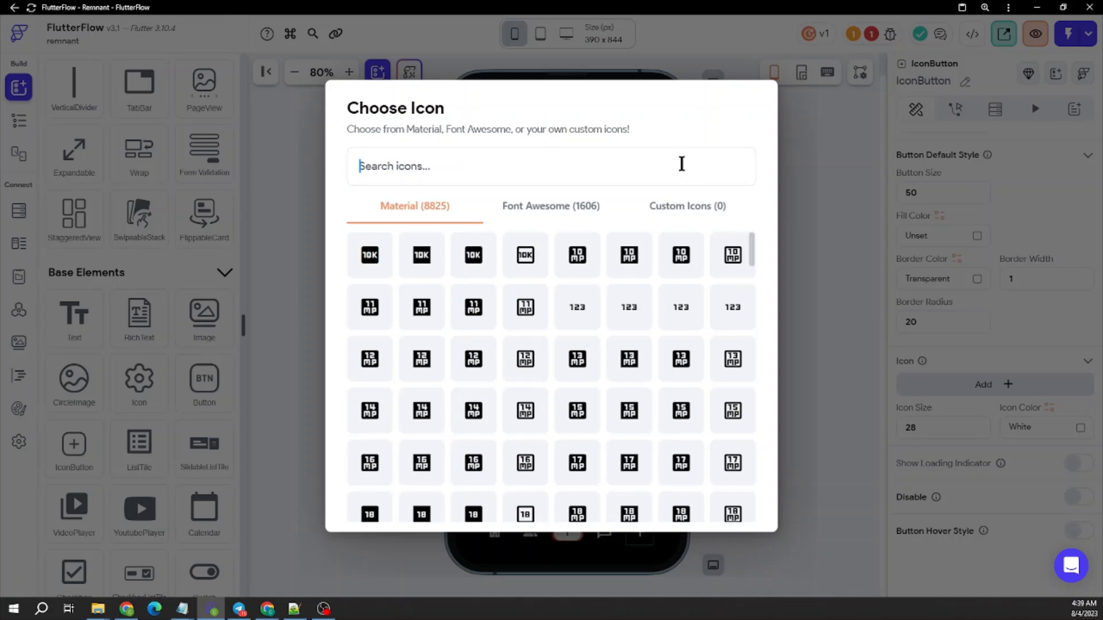
text(profi)
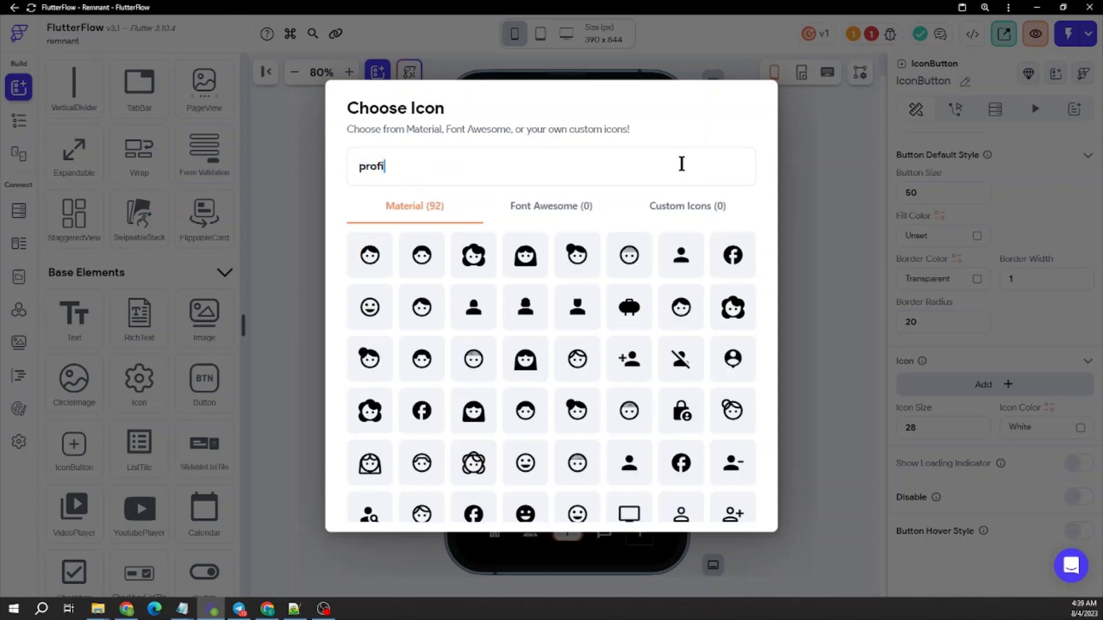
text(le)
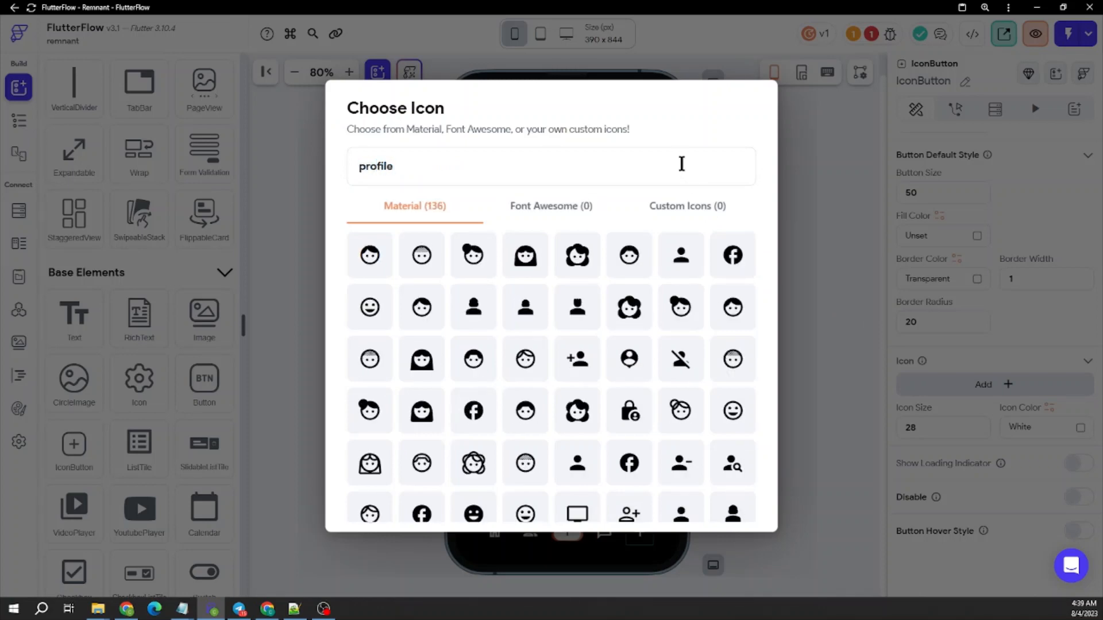
key(BackSpace)
key(BackSpace)
key(BackSpace)
key(BackSpace)
key(BackSpace)
key(BackSpace)
key(BackSpace)
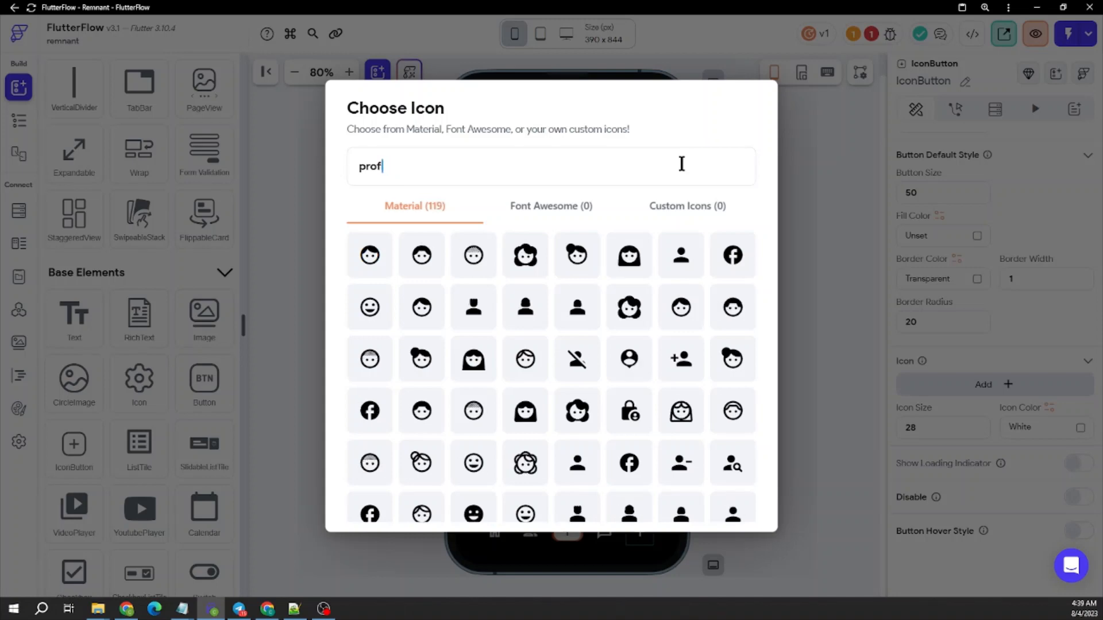
text(user)
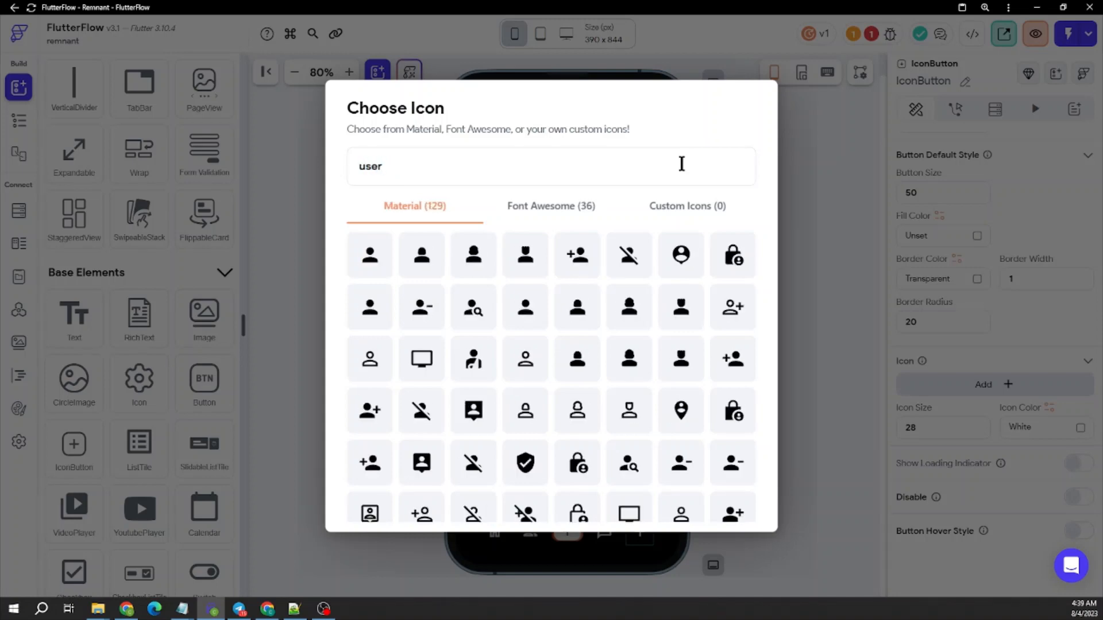
click(525, 359)
click(791, 309)
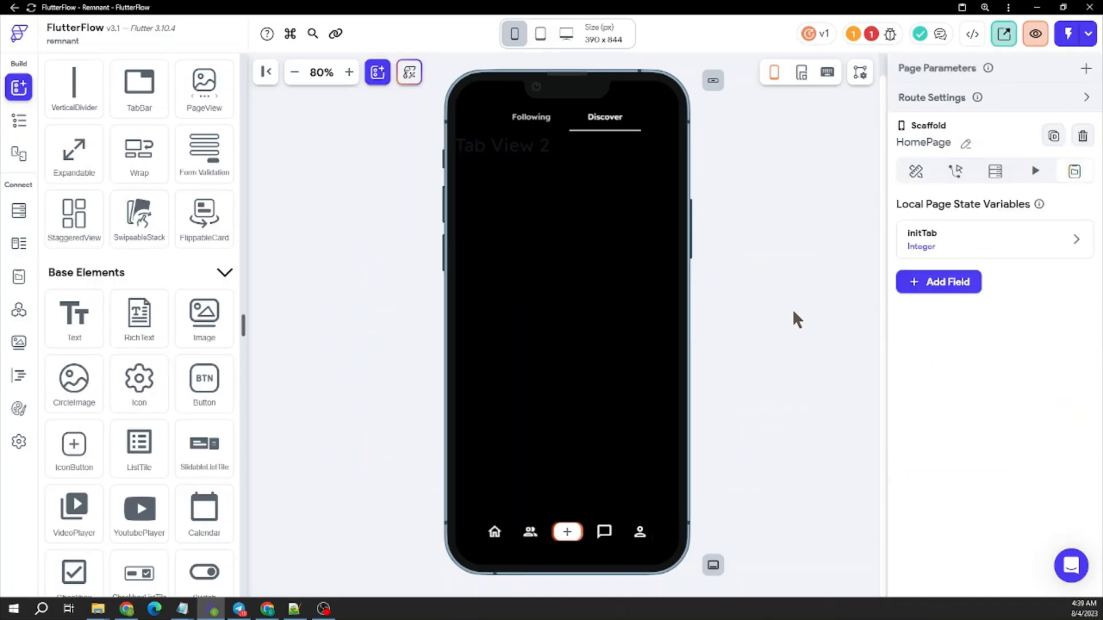
Set the icon size of the chat bubble IconButton to 26.
click(640, 533)
scroll(965, 457, down, 5)
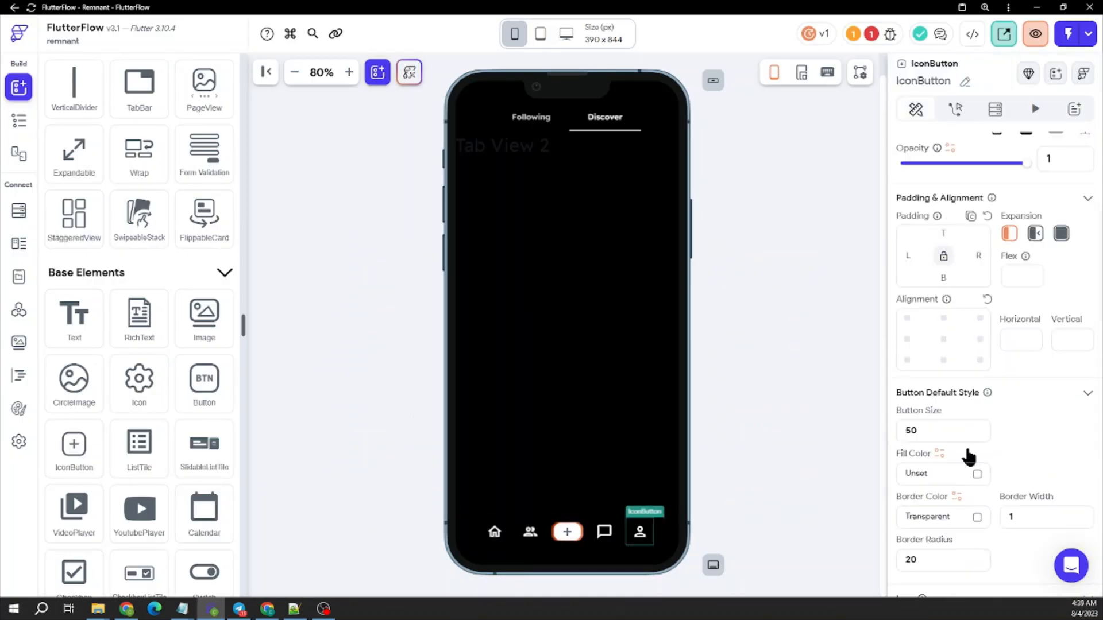
click(605, 533)
scroll(920, 477, down, 1)
double_click(929, 428)
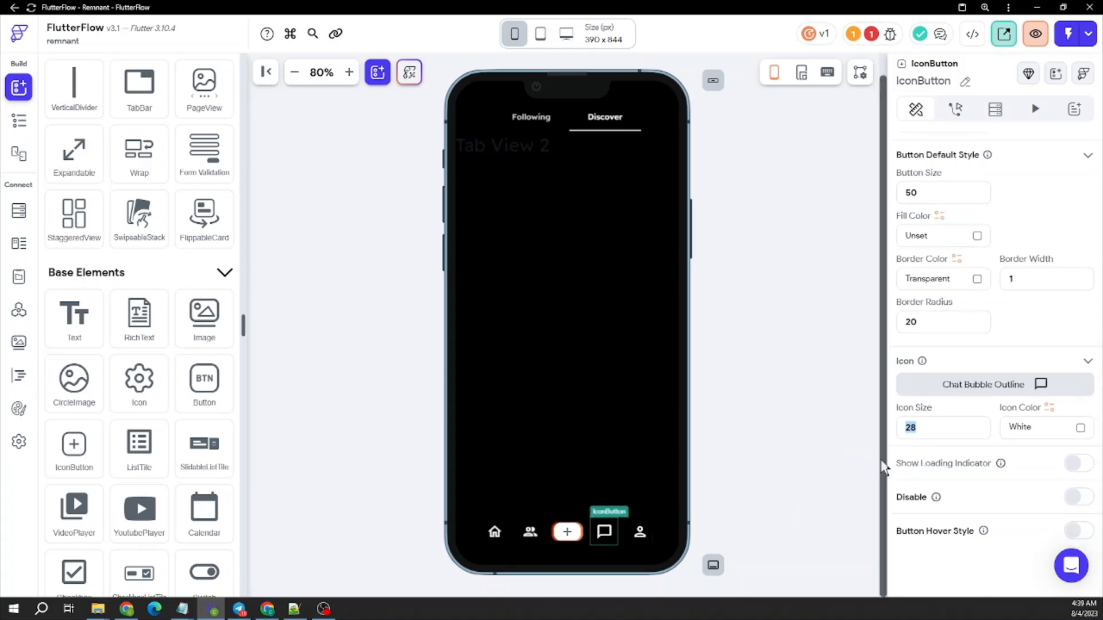
text(26)
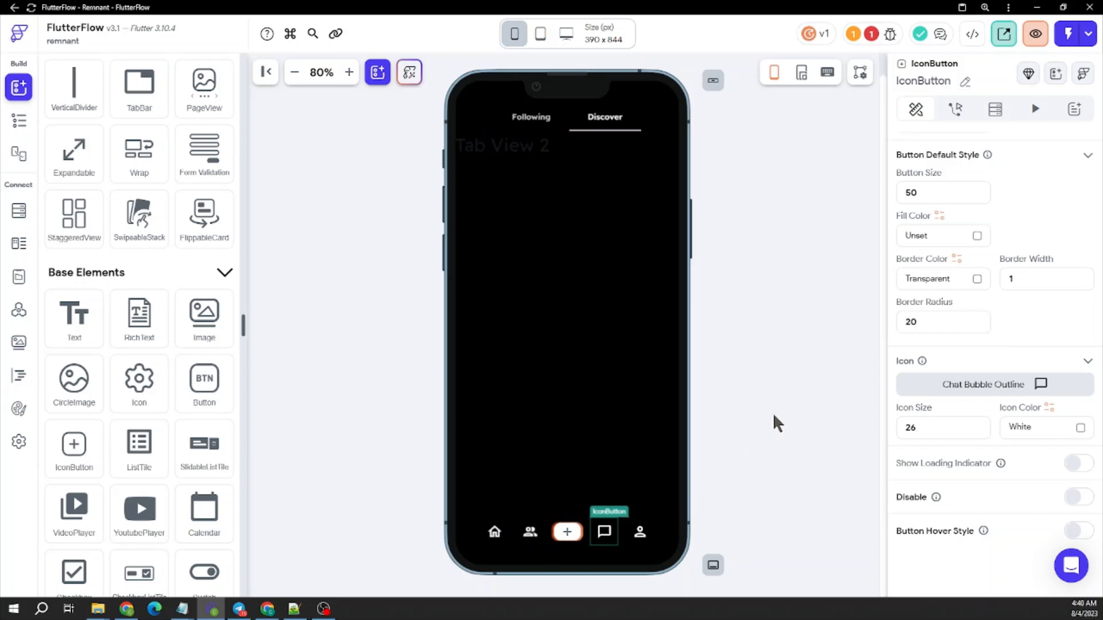
click(773, 414)
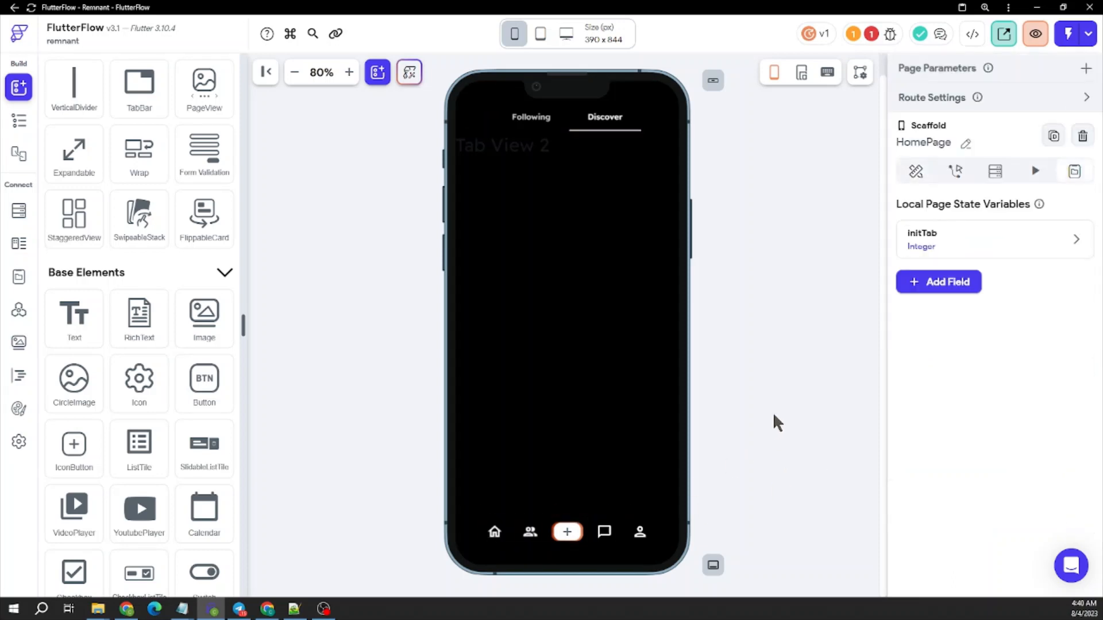
Give the add button's outer gradient Container a left padding of 12 and matching right padding.
click(581, 535)
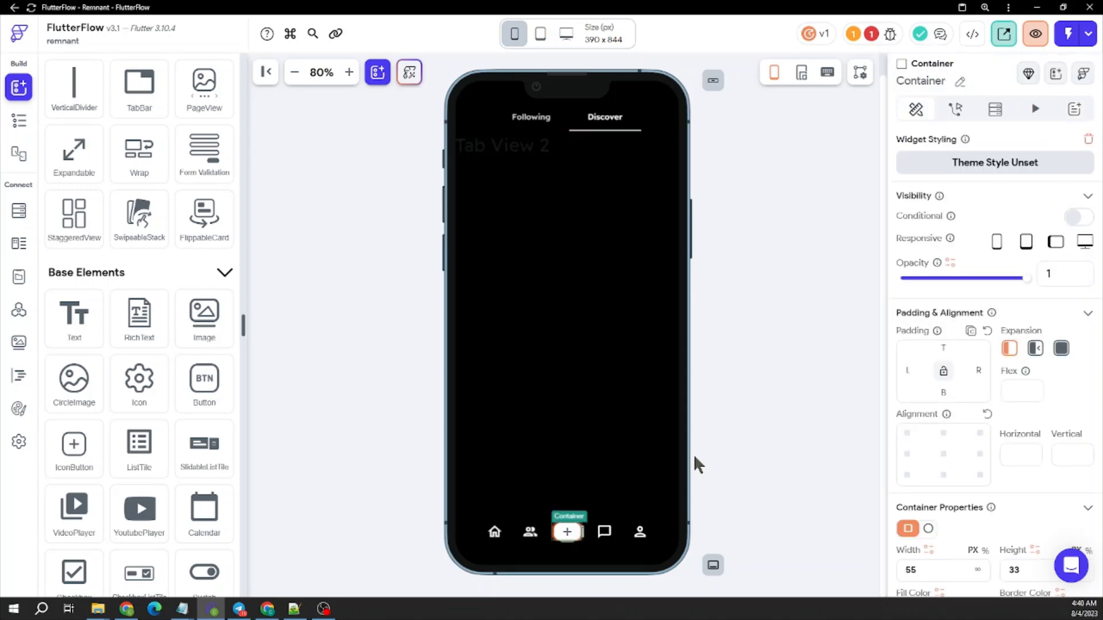
scroll(1005, 394, down, 10)
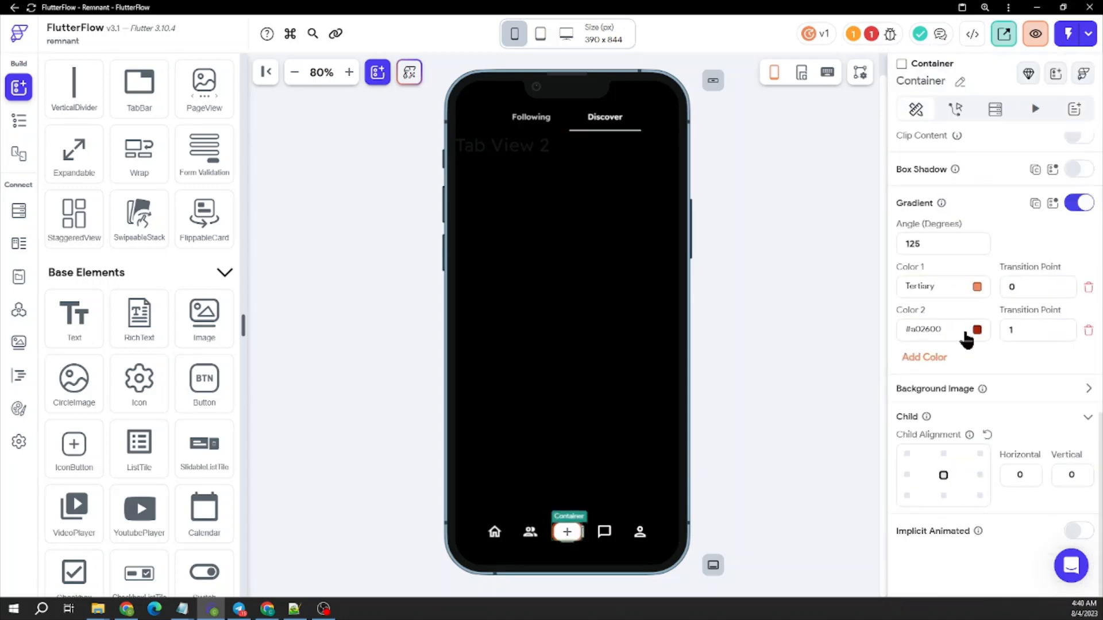
scroll(1011, 373, up, 5)
scroll(1005, 365, up, 7)
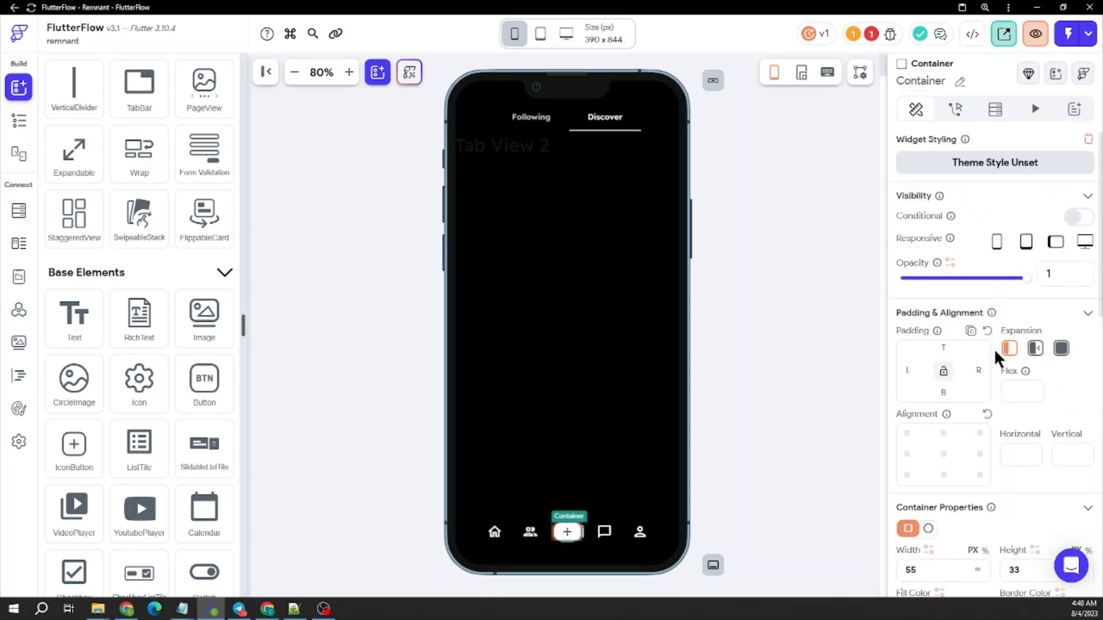
click(909, 369)
text(12)
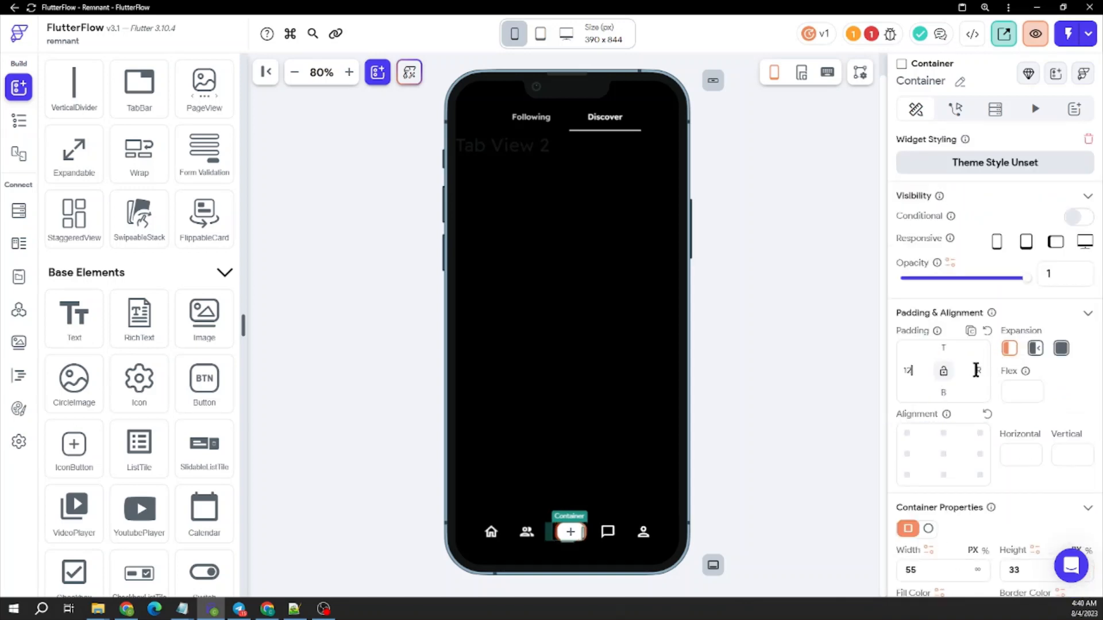
click(607, 554)
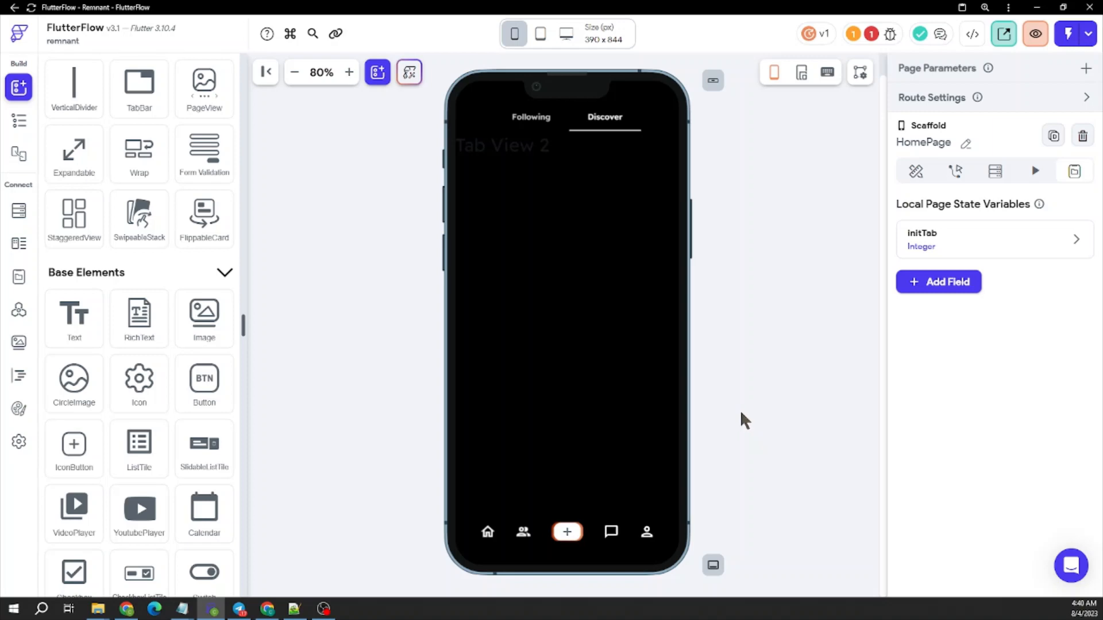
Delete the placeholder Text widgets from both the Discover and Following tab pages.
scroll(741, 420, up, 1)
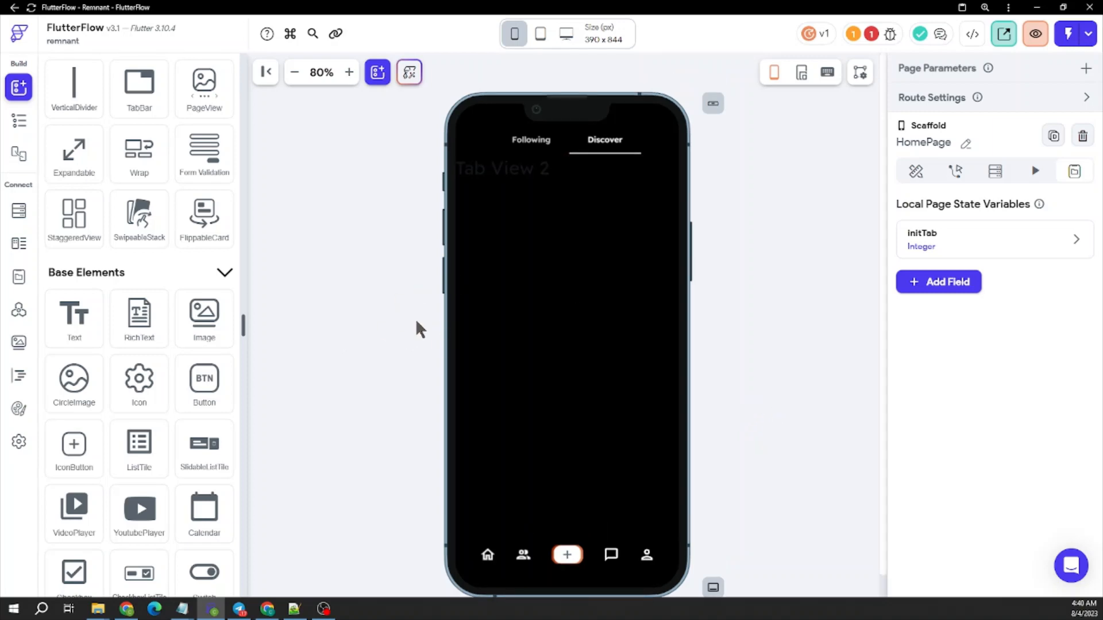
click(520, 233)
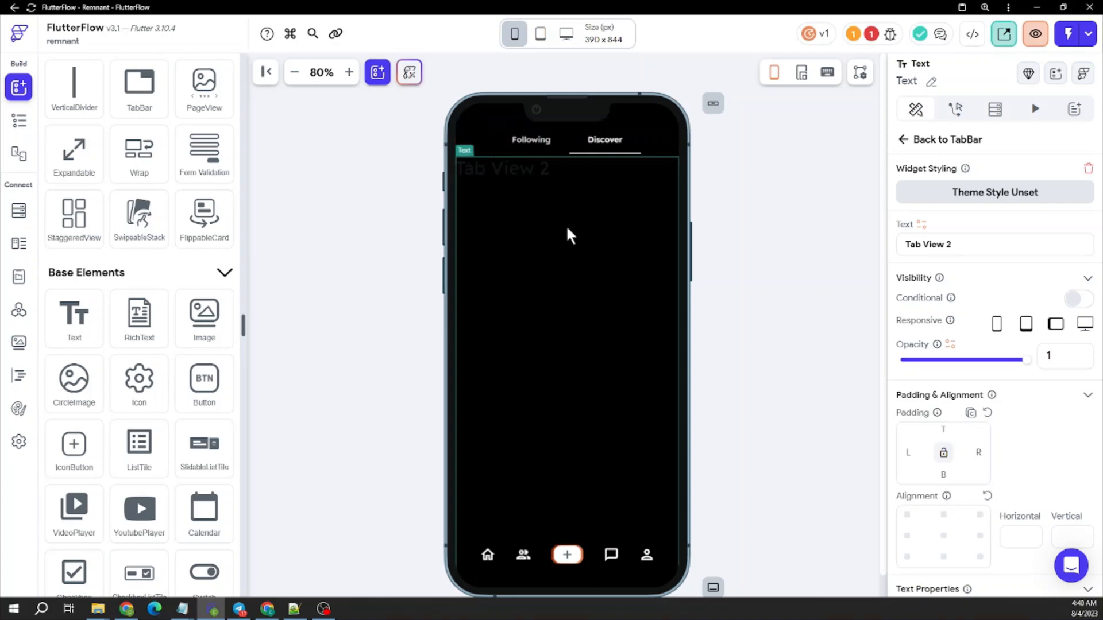
right_click(558, 248)
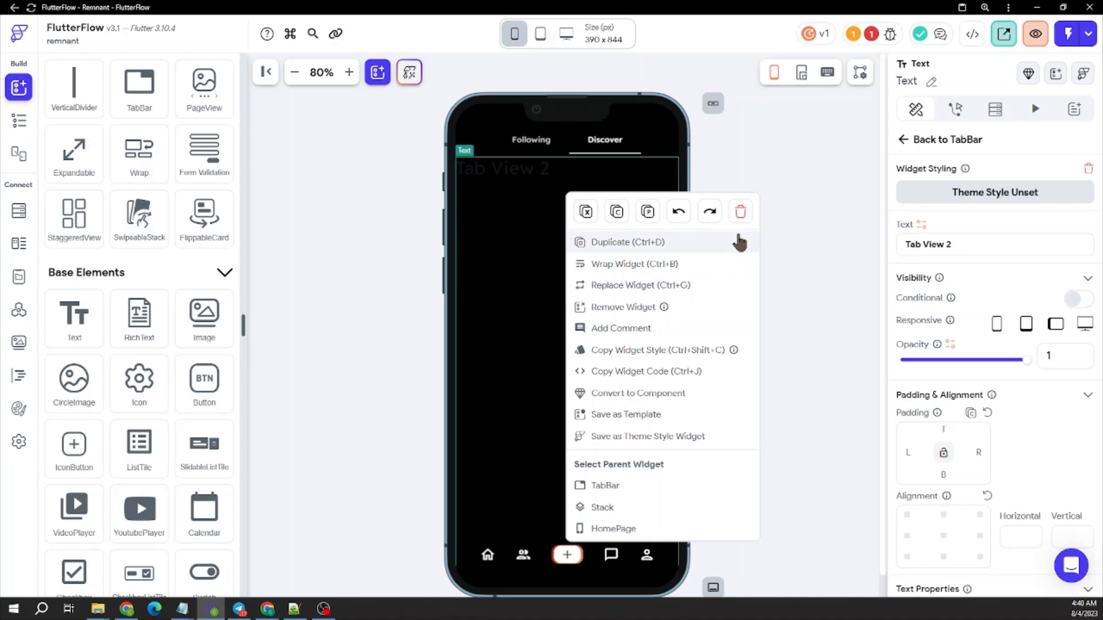
click(529, 198)
right_click(563, 257)
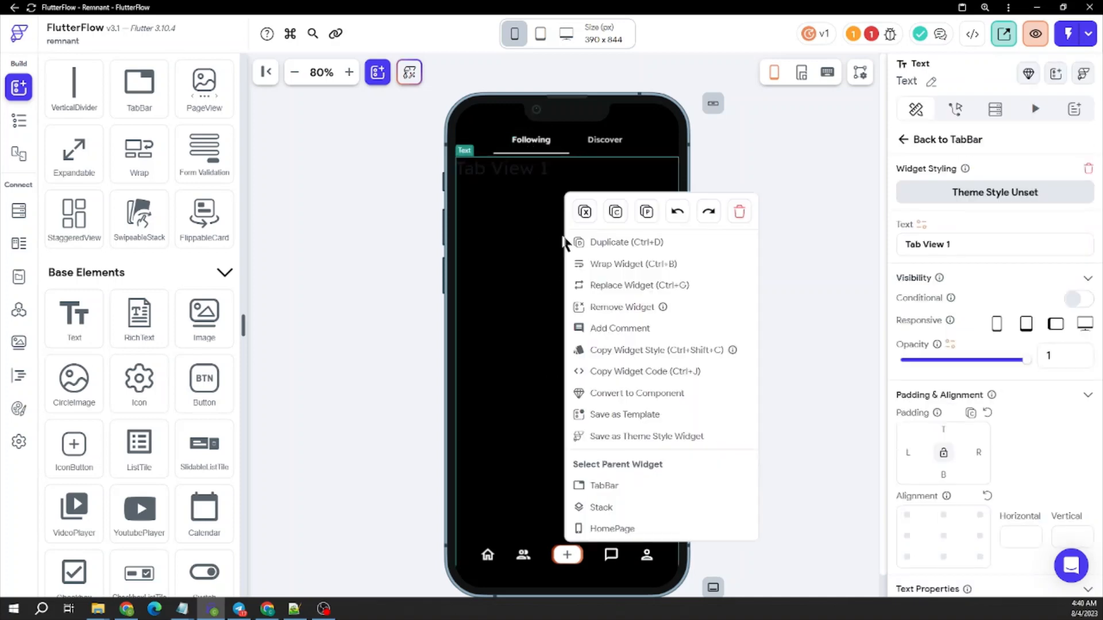
click(740, 213)
click(576, 138)
click(616, 139)
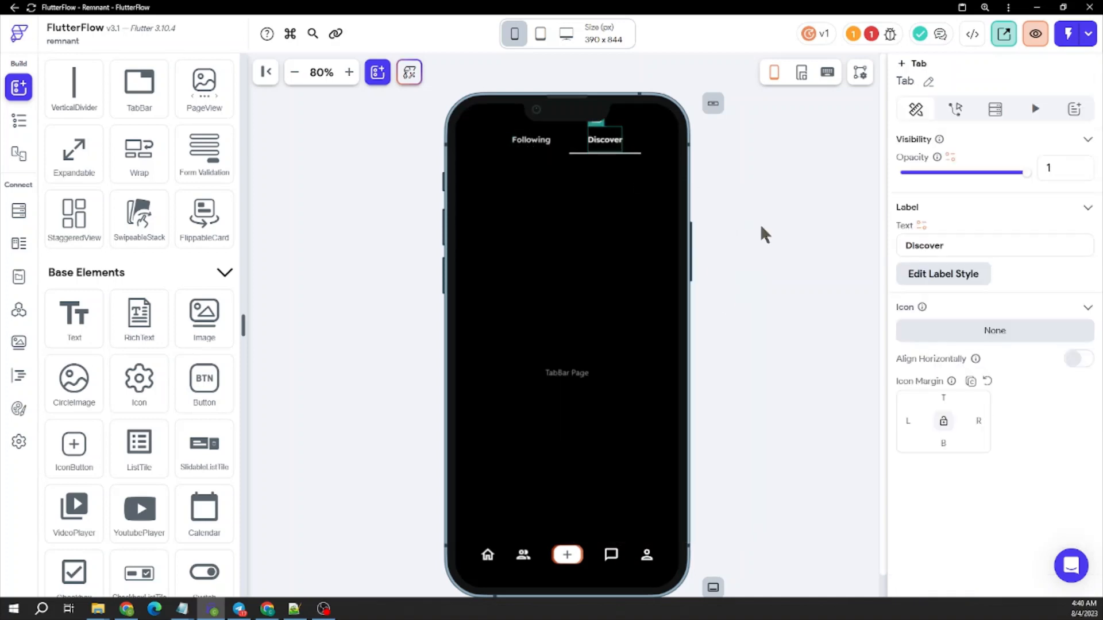
click(760, 224)
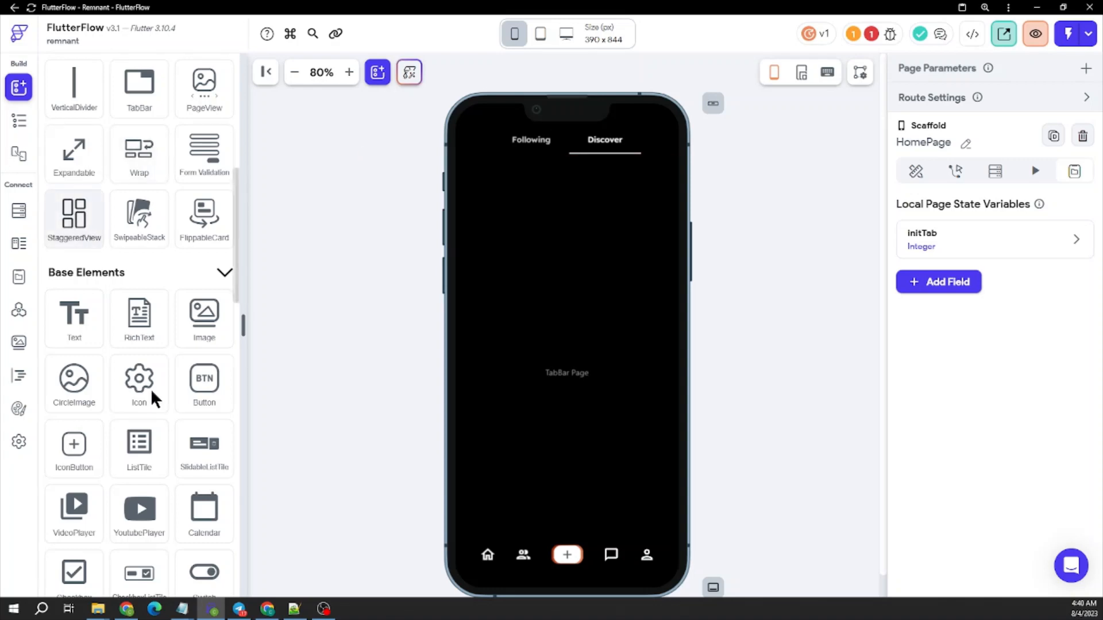
Add a PageView to the Discover tab and delete the image from its first page.
scroll(152, 367, up, 6)
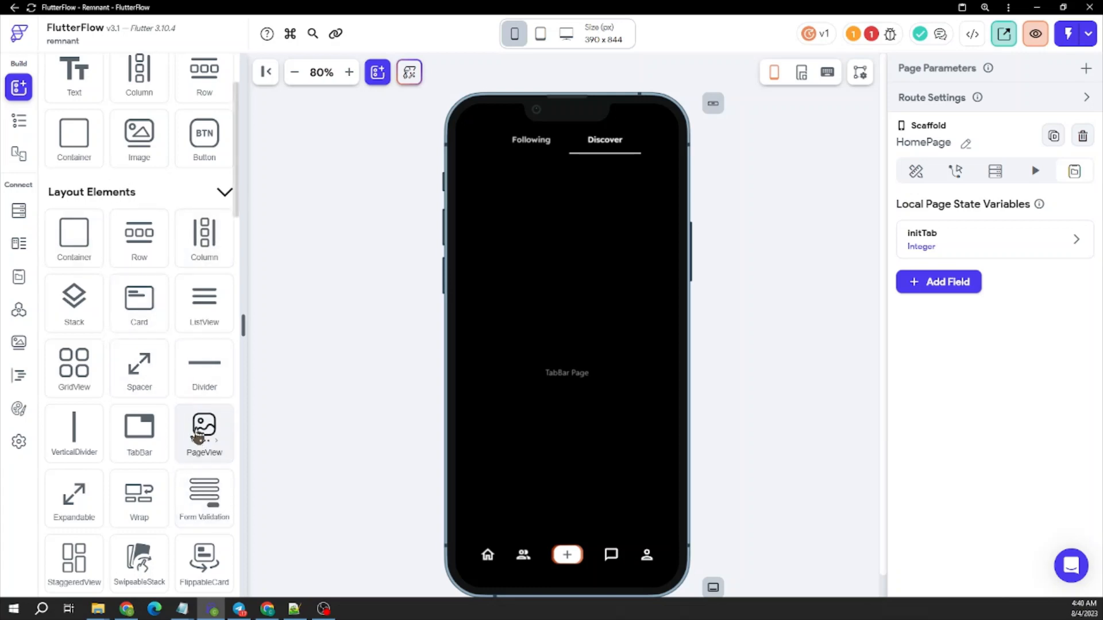
drag(199, 437, 471, 371)
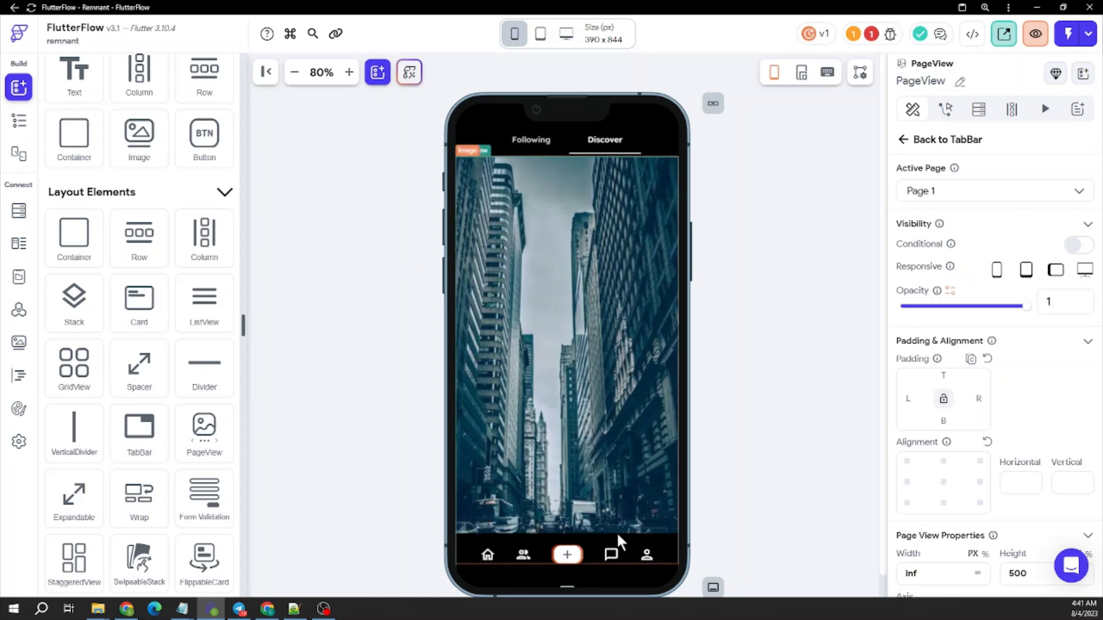
click(601, 404)
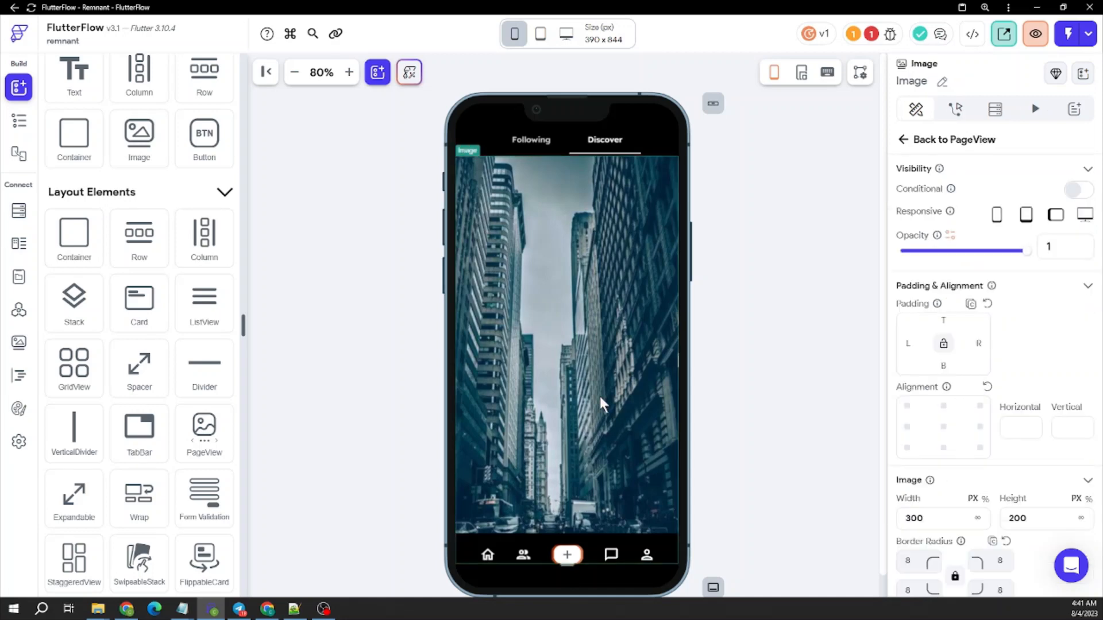
right_click(599, 356)
click(779, 213)
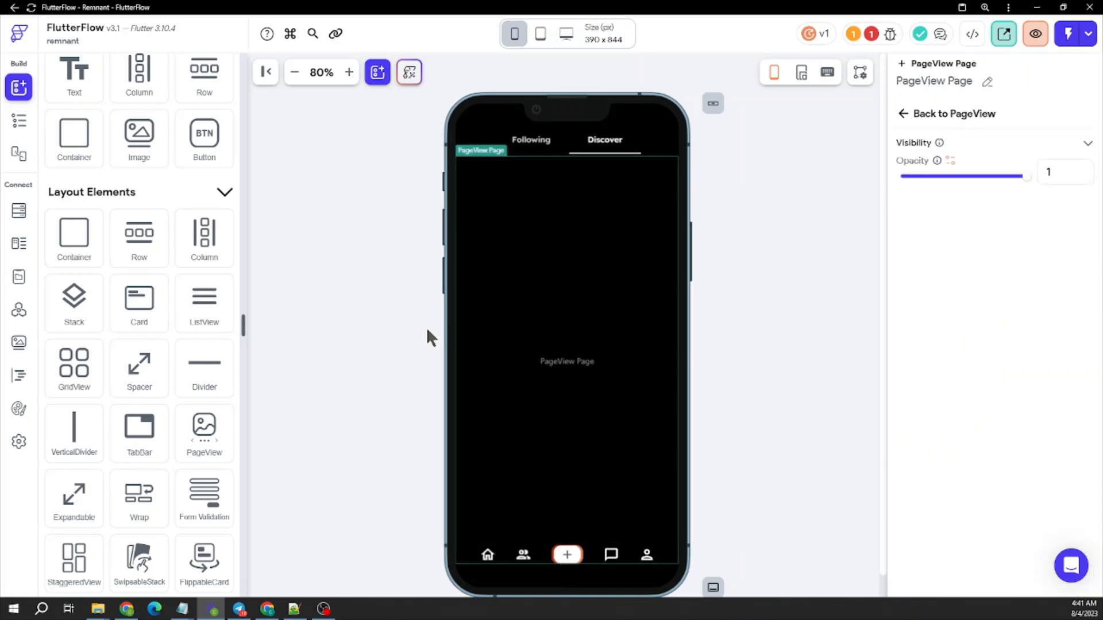
Delete the two remaining image pages from the PageView, keeping only the empty page.
click(19, 122)
scroll(172, 431, down, 3)
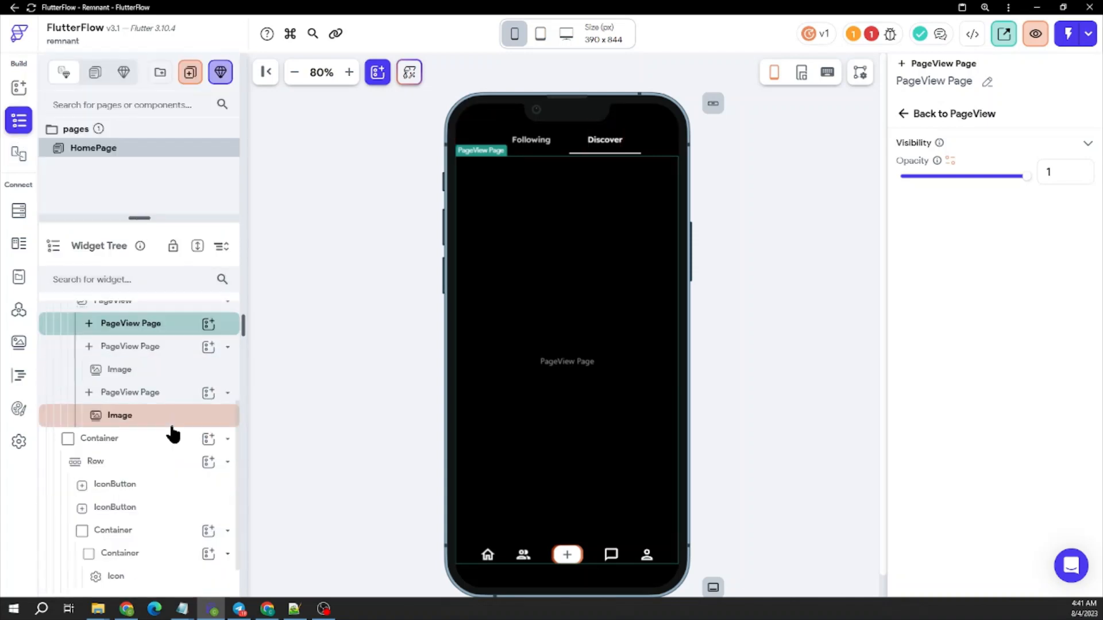
click(131, 395)
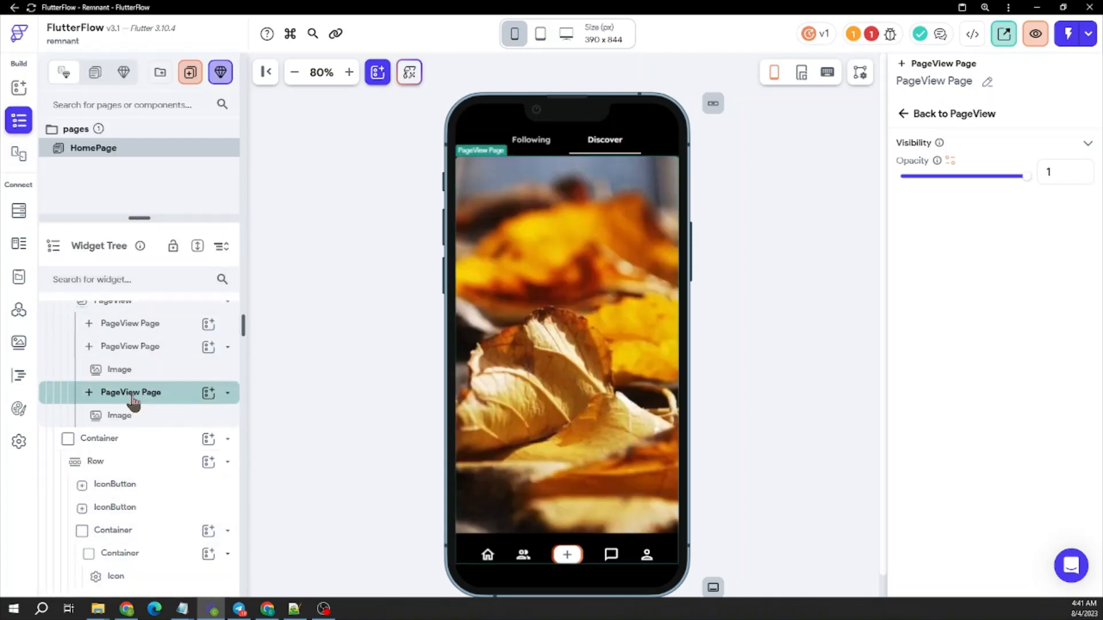
right_click(139, 394)
key(Delete)
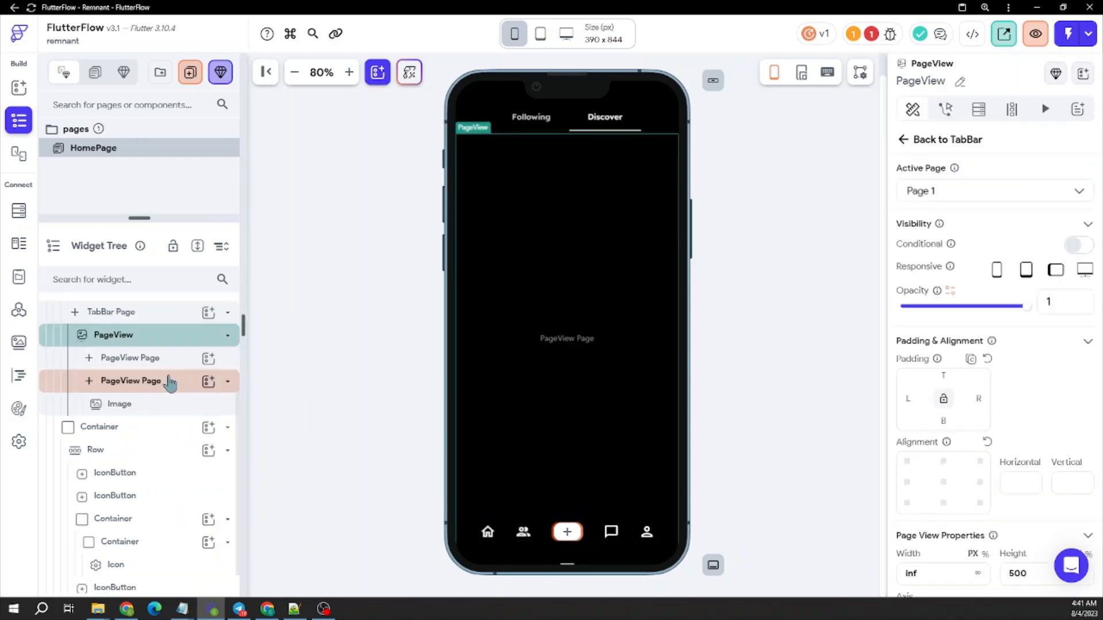
click(138, 388)
right_click(138, 388)
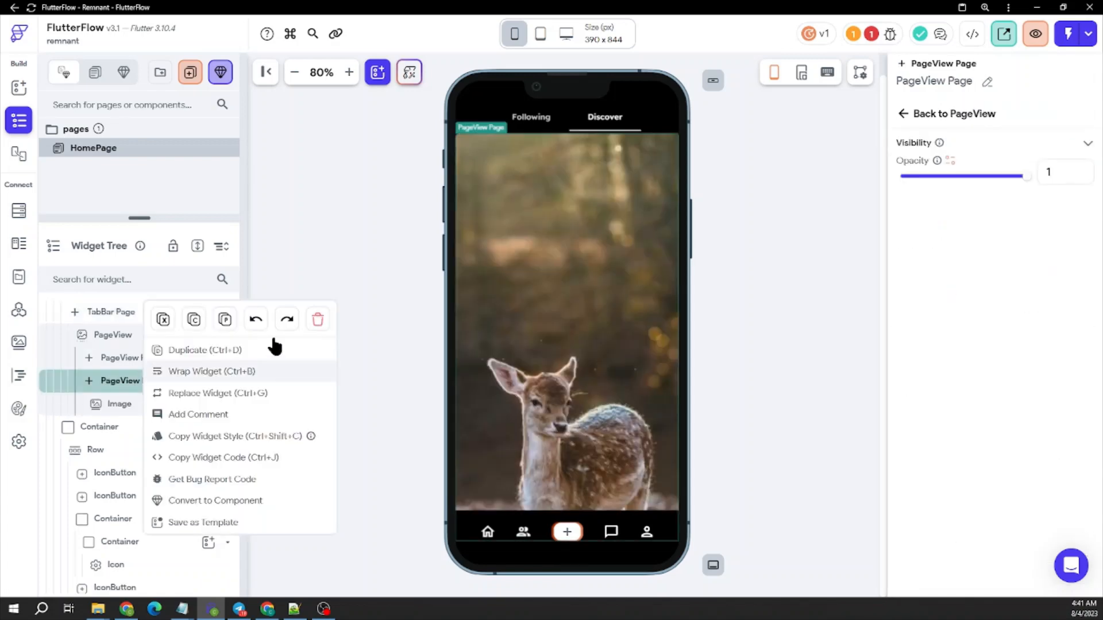
click(315, 319)
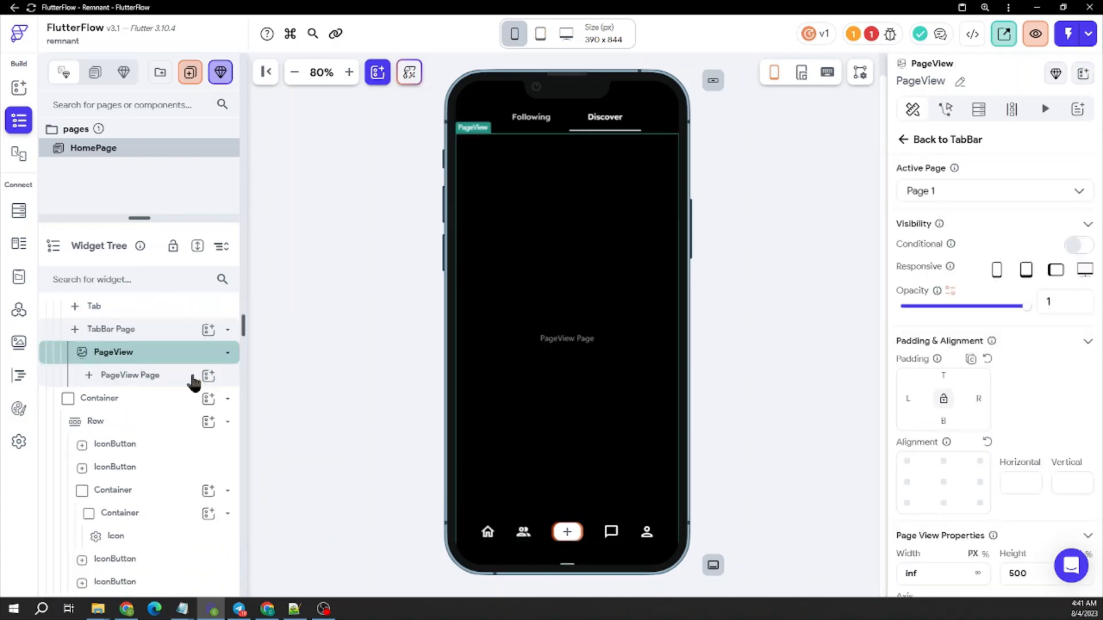
Try a bottom padding of 45 and then 90 on the PageView so it clears the bottom icon bar.
click(131, 374)
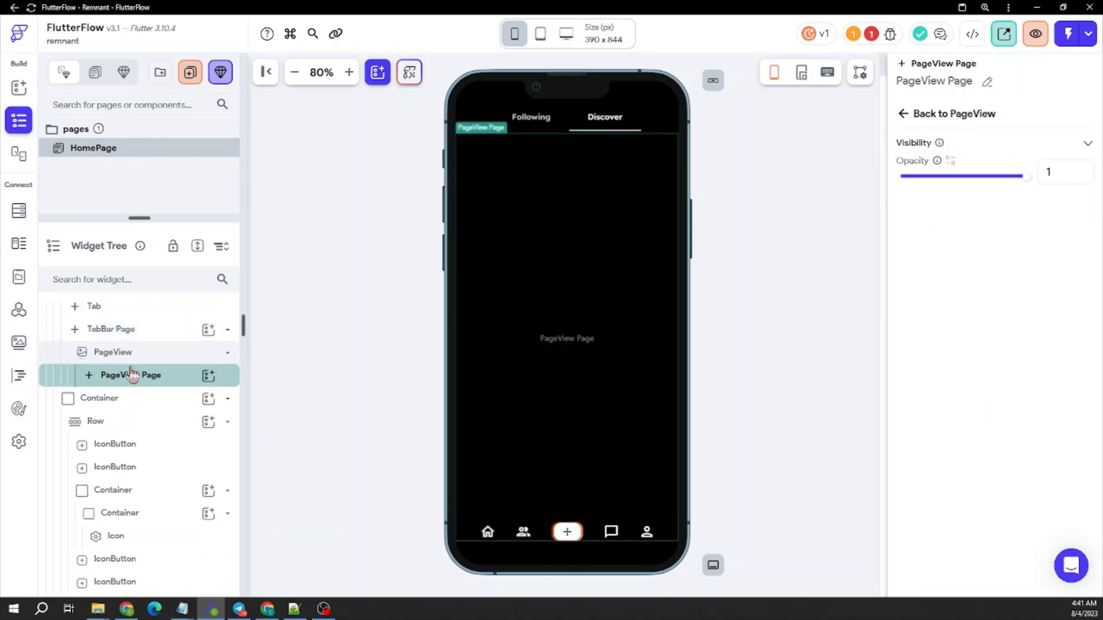
click(161, 362)
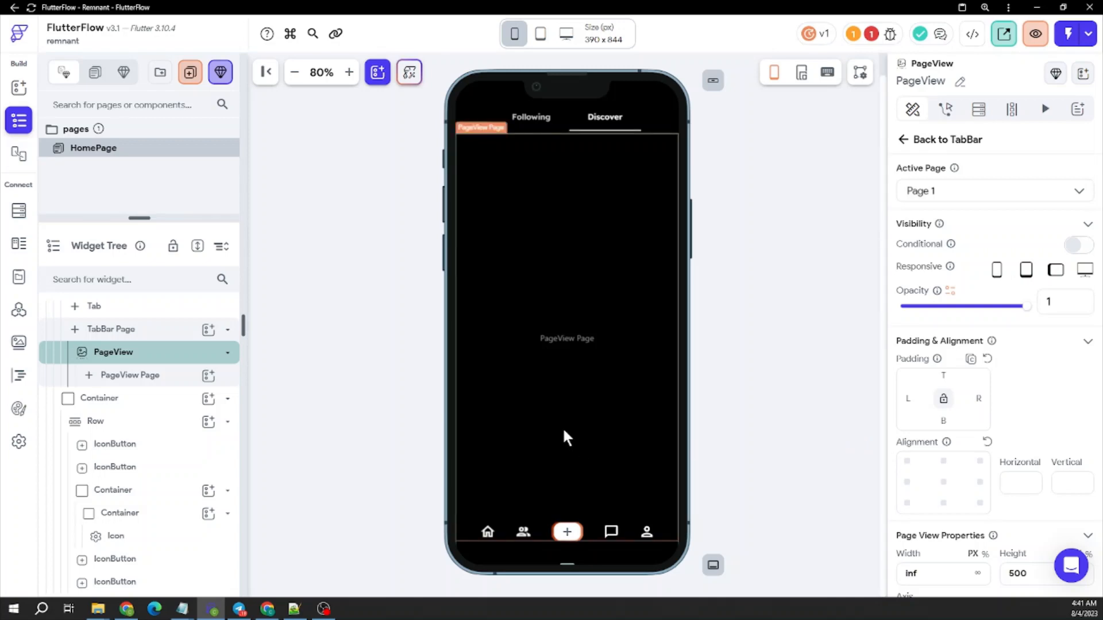
click(626, 520)
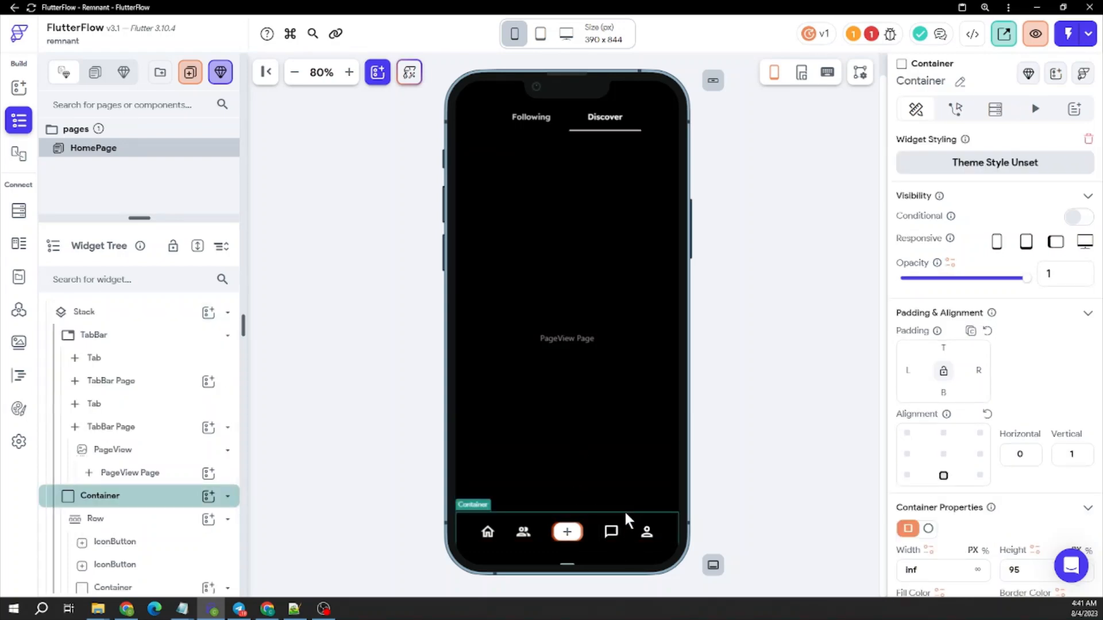
scroll(1063, 395, down, 3)
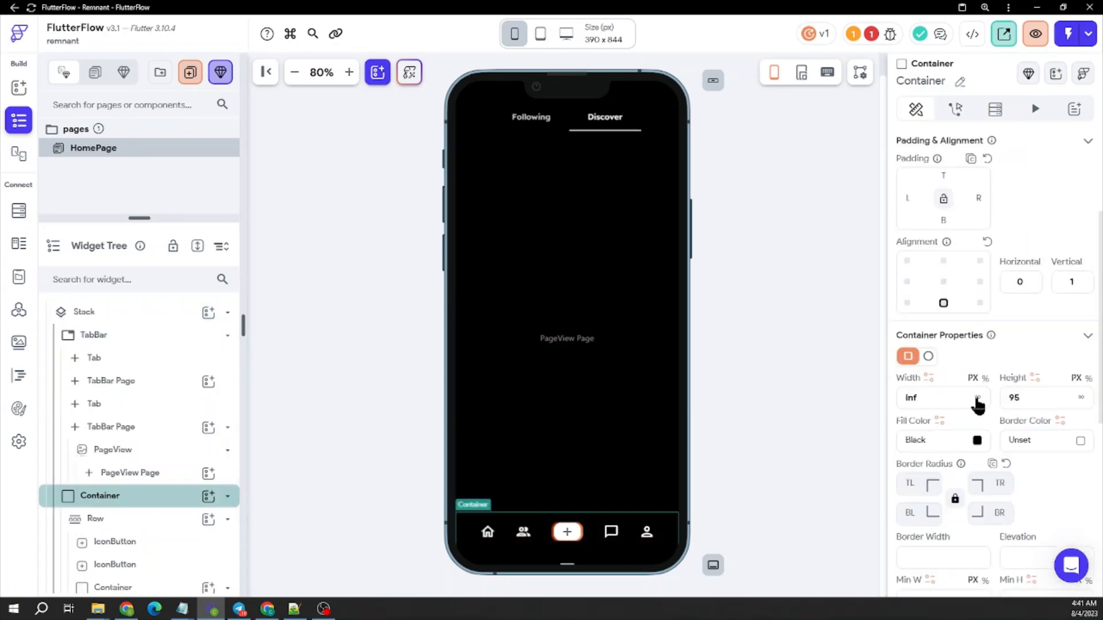
click(636, 317)
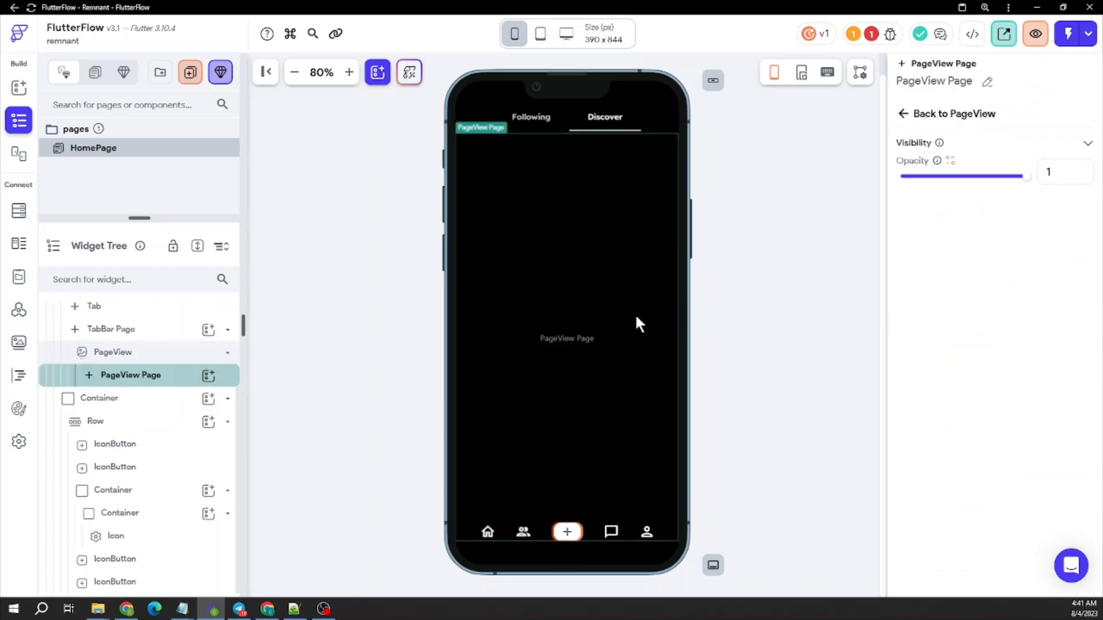
click(125, 356)
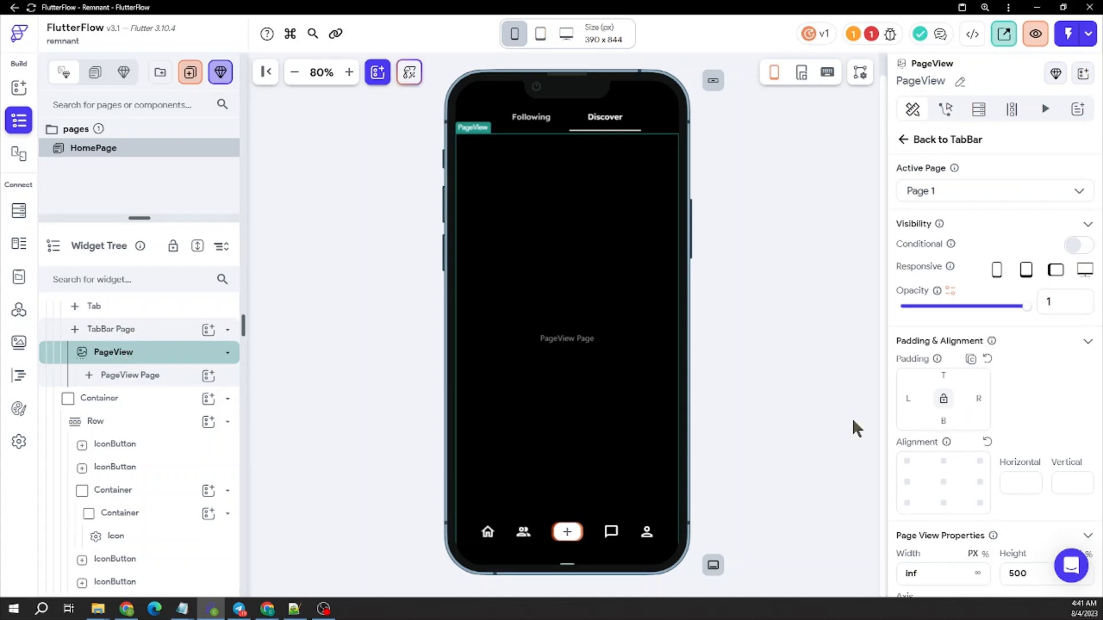
text(45)
key(Return)
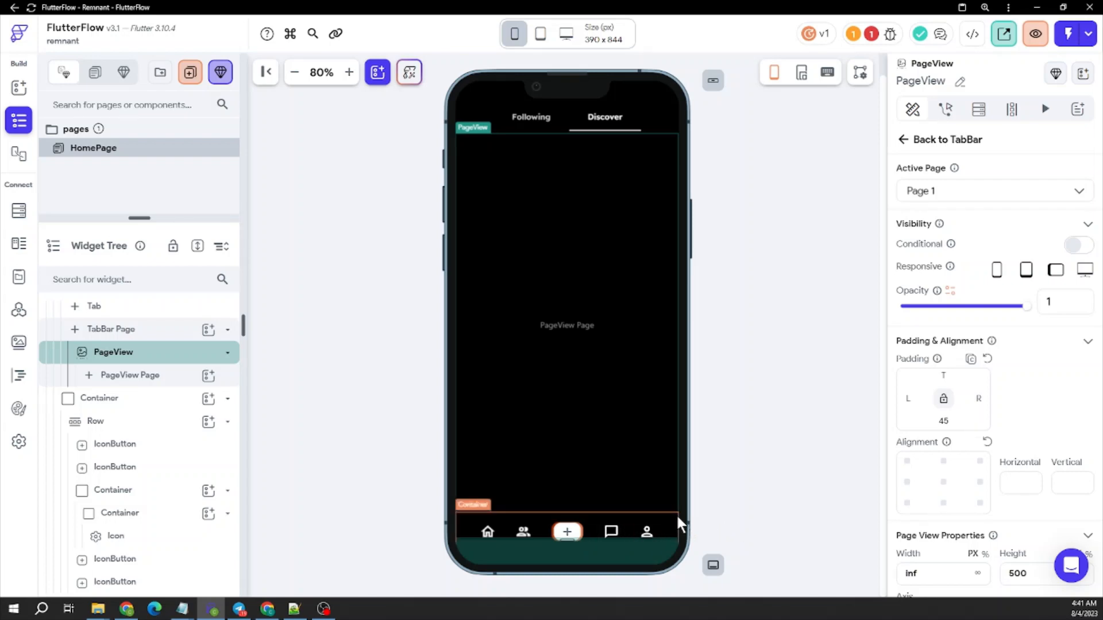
drag(952, 421, 901, 425)
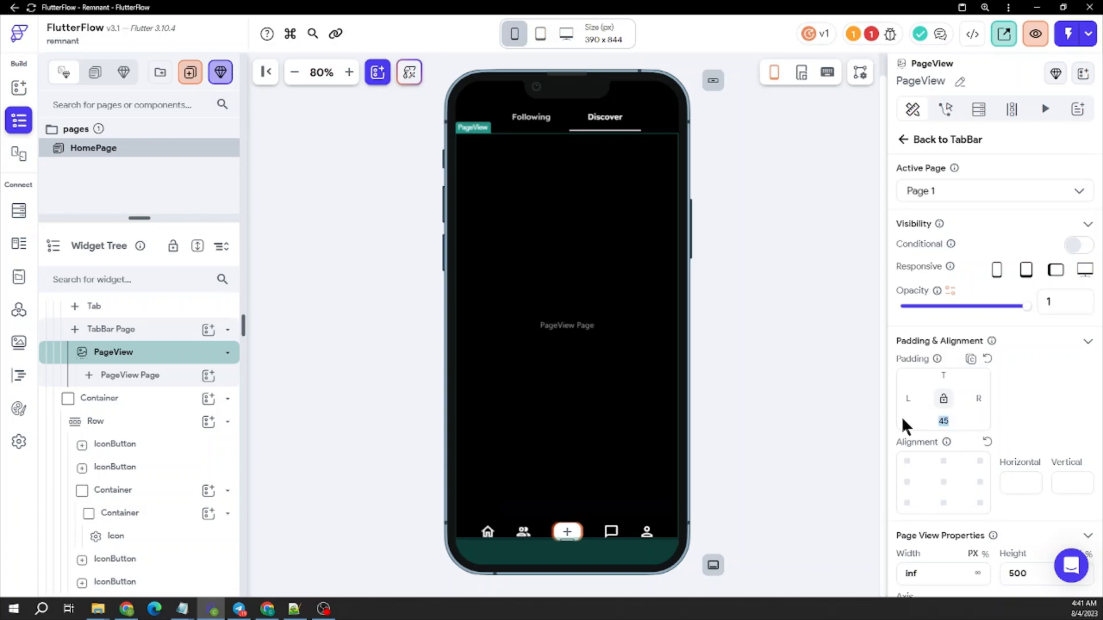
text(90)
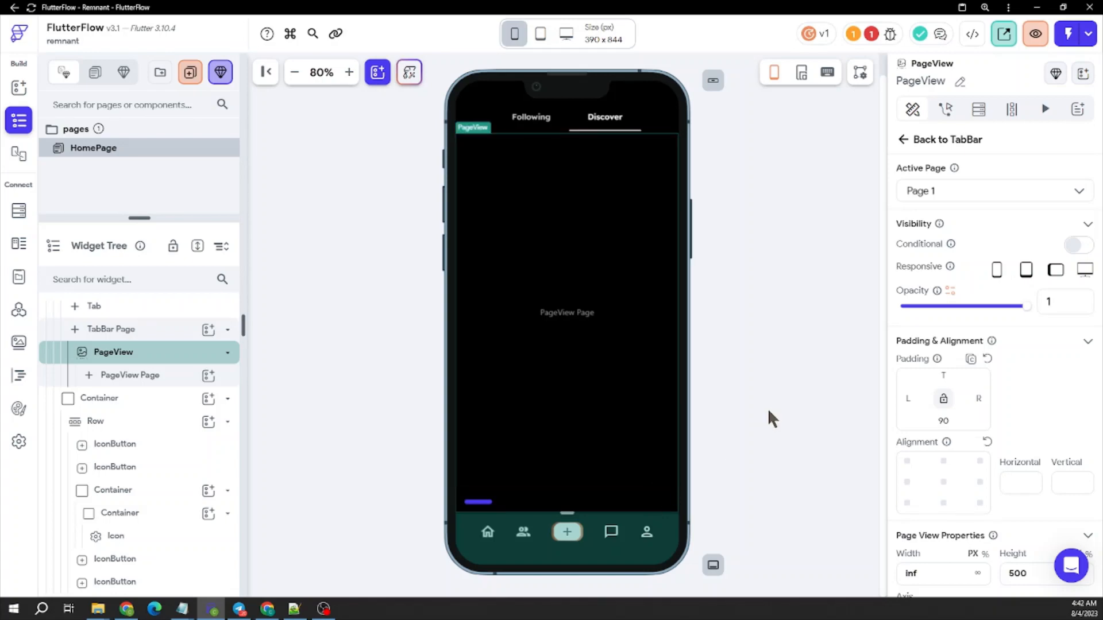
Hide the PageView's page indicator and set its axis to Vertical.
scroll(1013, 379, down, 10)
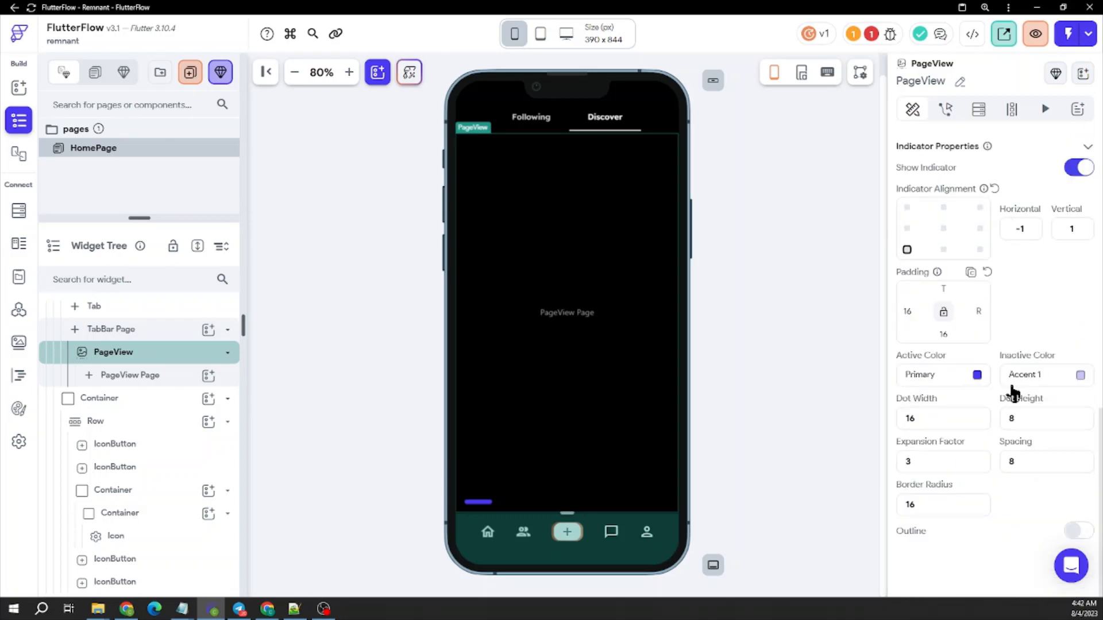
click(1083, 168)
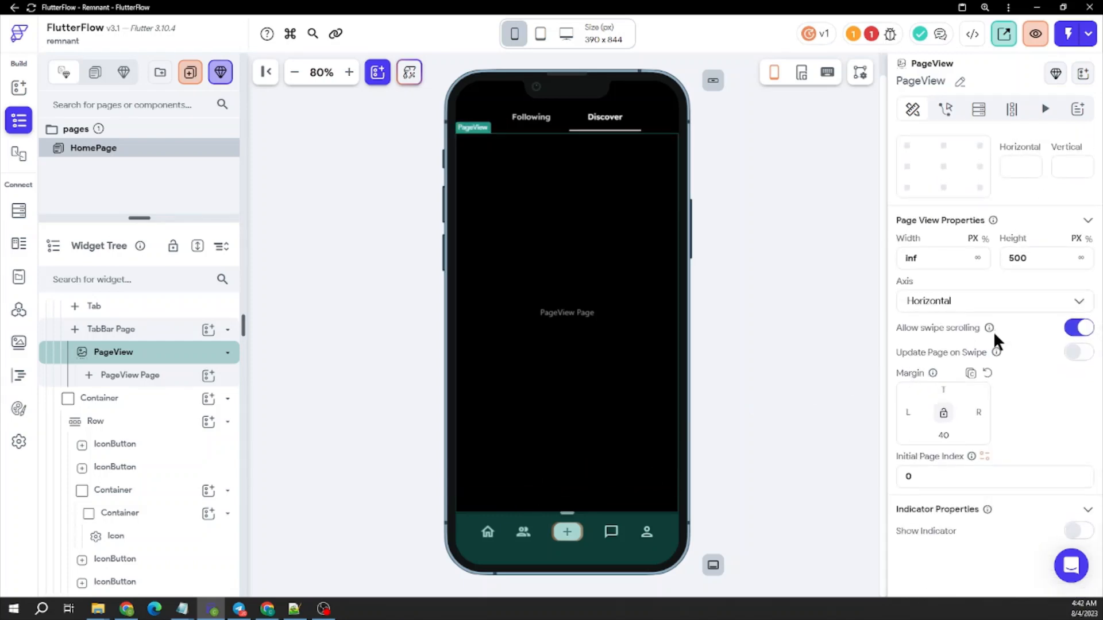
click(976, 306)
click(962, 270)
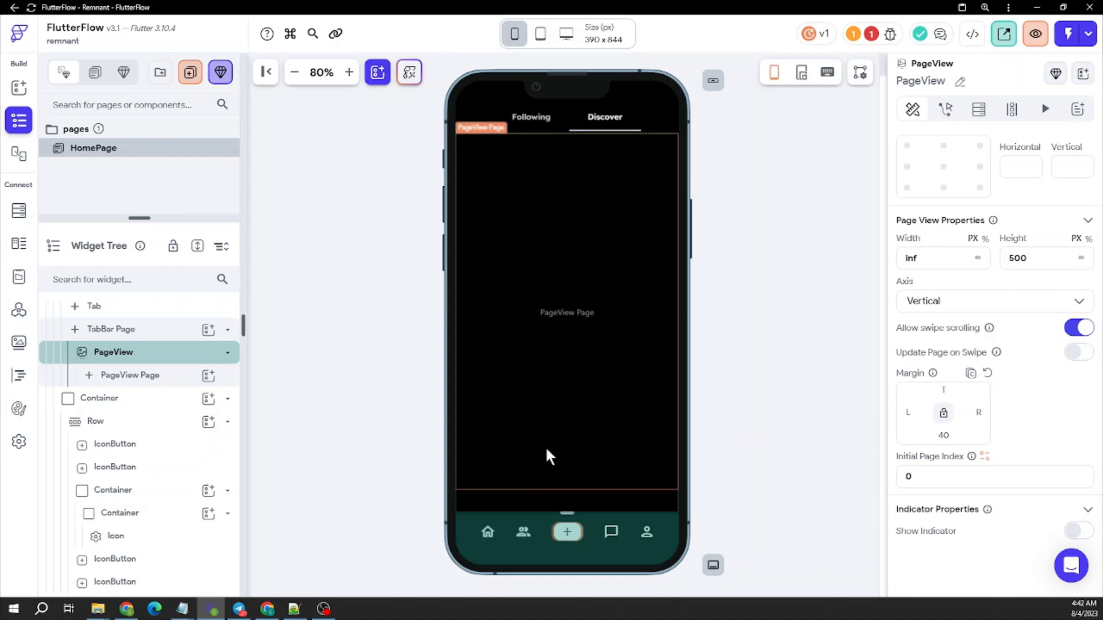
Set the PageView's height to infinity and its bottom padding to 75.
click(622, 474)
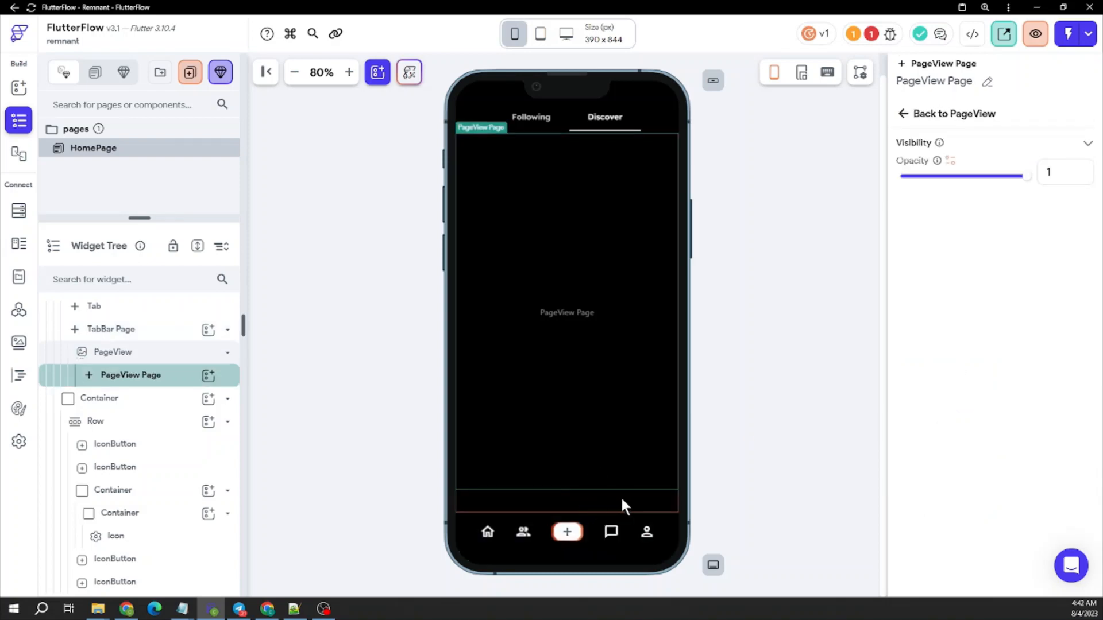
click(623, 501)
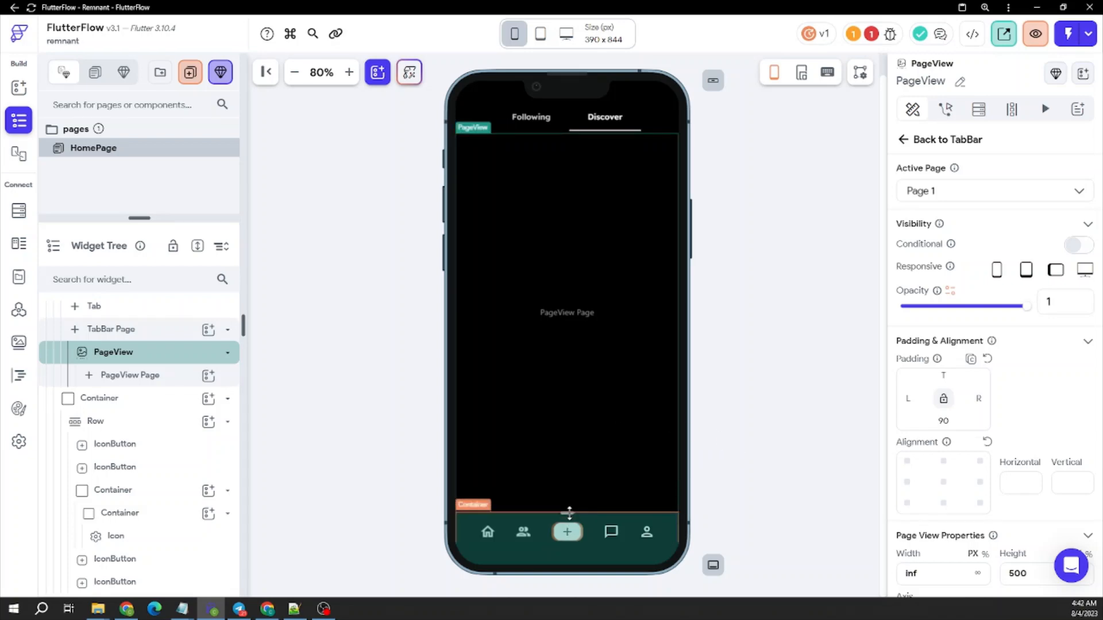
click(635, 437)
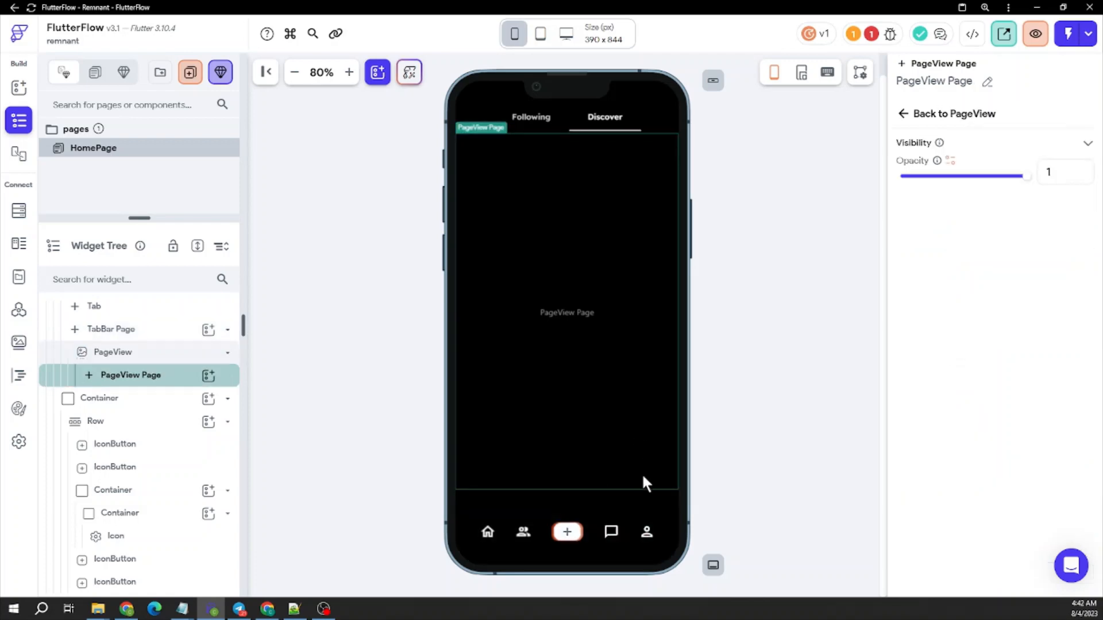
click(643, 498)
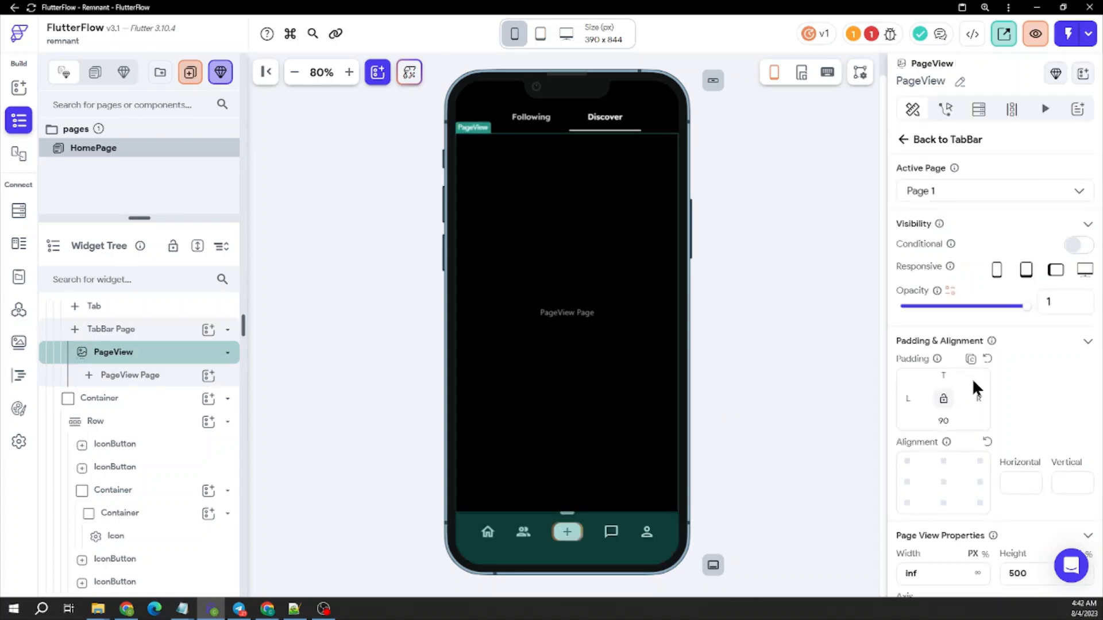
scroll(976, 391, down, 3)
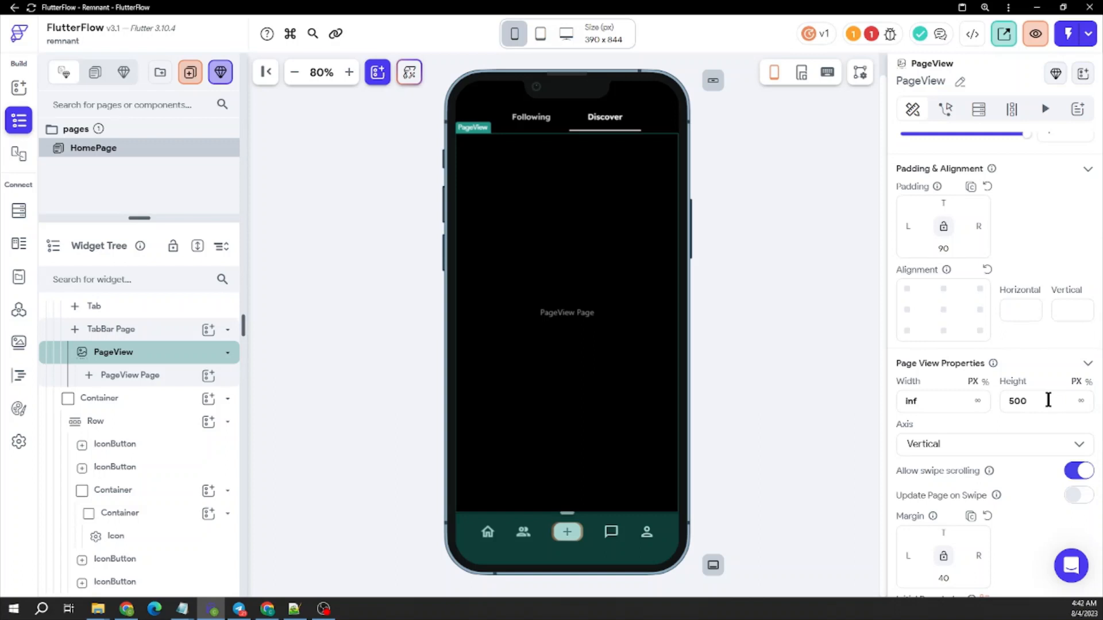
click(1082, 404)
drag(950, 248, 873, 255)
text(75)
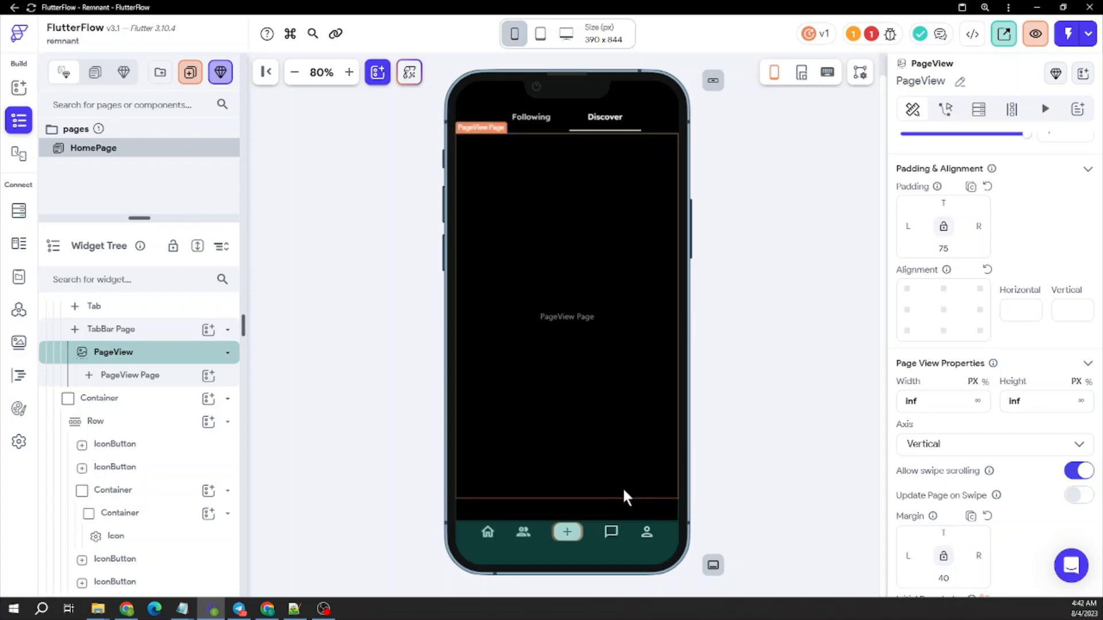
click(626, 500)
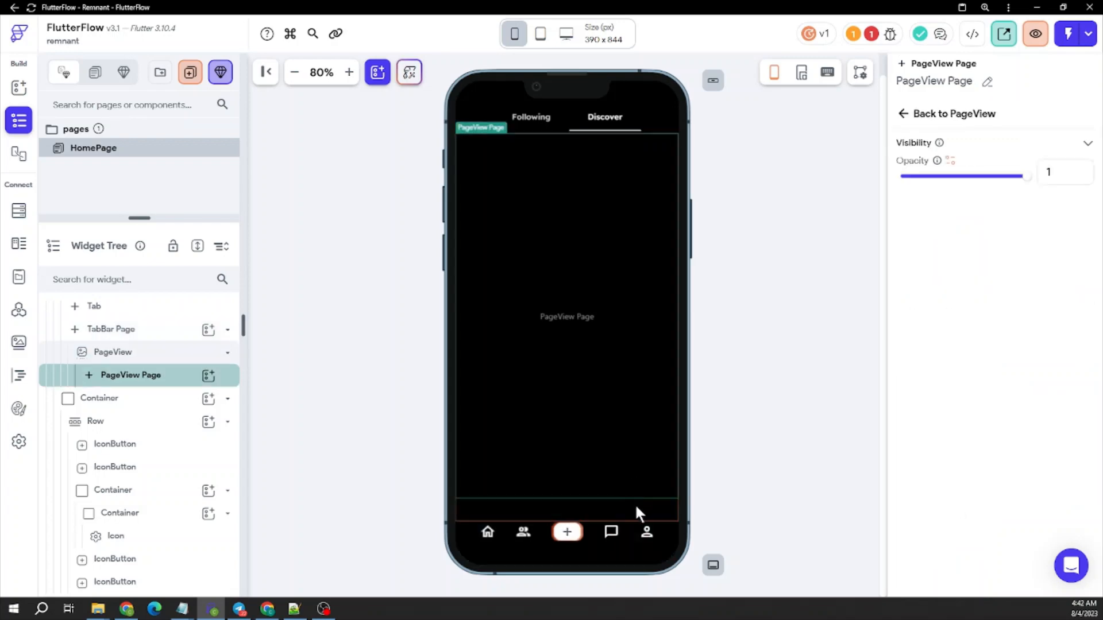
click(670, 509)
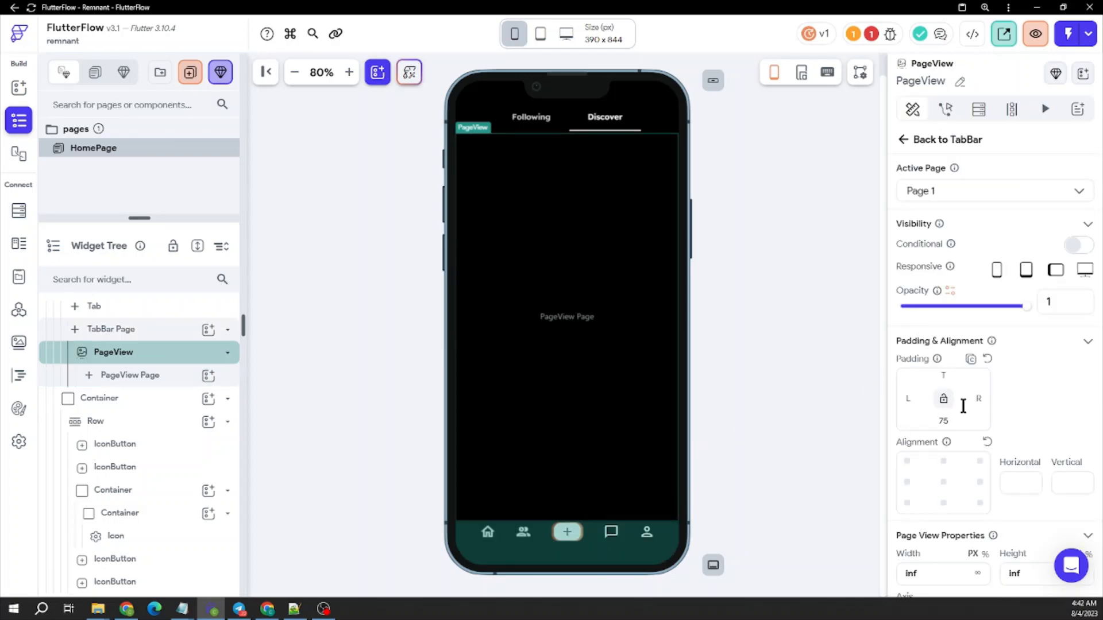
Set the PageView's bottom padding to 45 and the height of the bottom icon bar's outer container to 90.
drag(951, 423, 915, 426)
text(45)
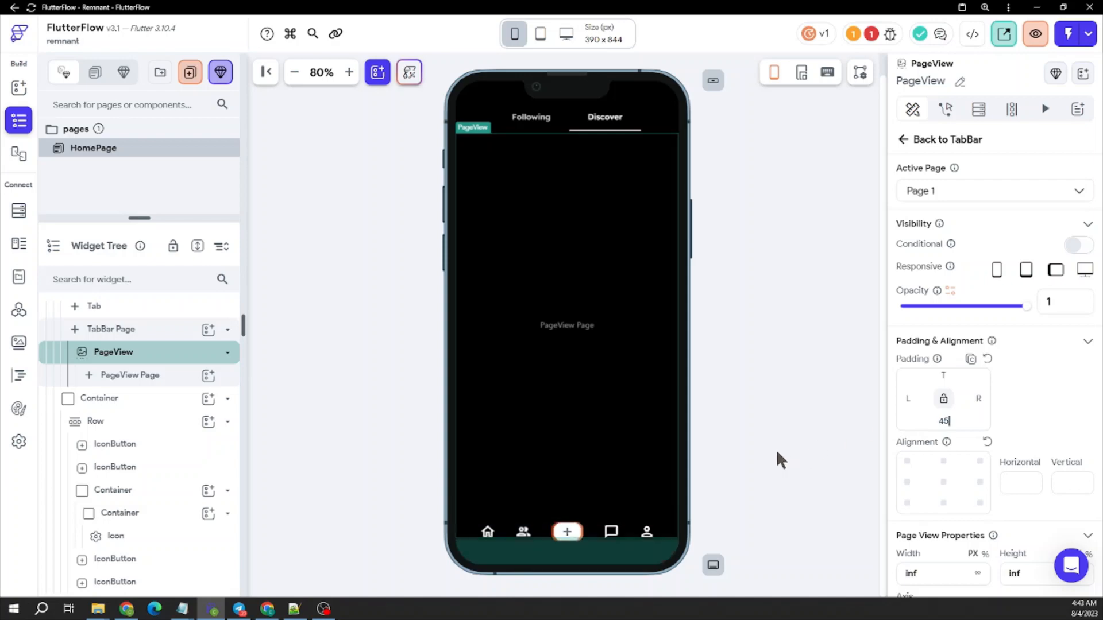
click(675, 523)
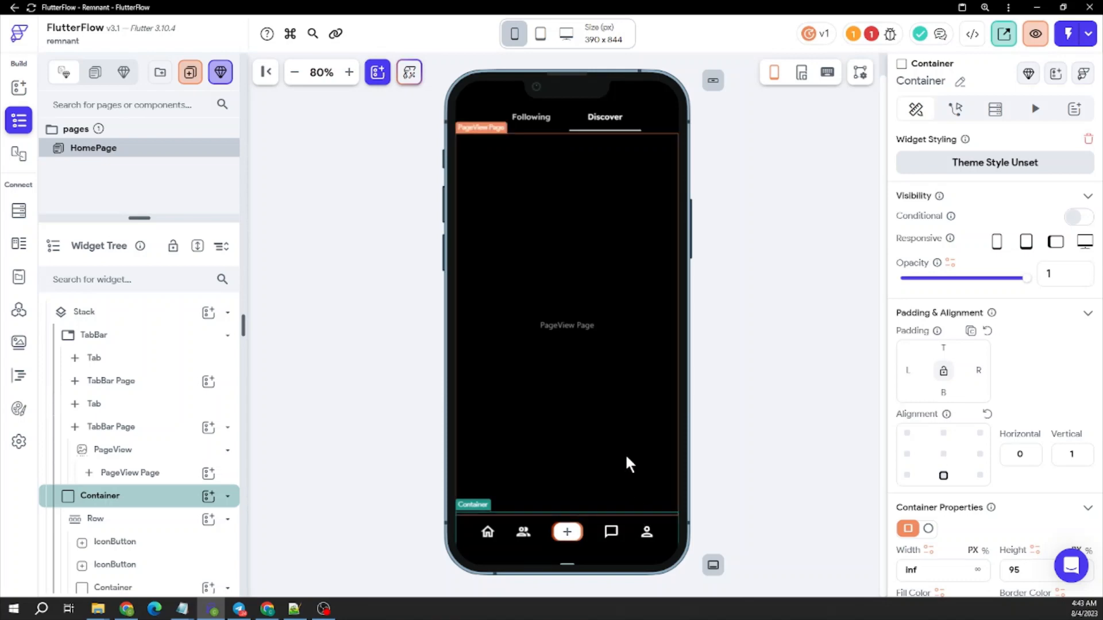
scroll(993, 440, down, 1)
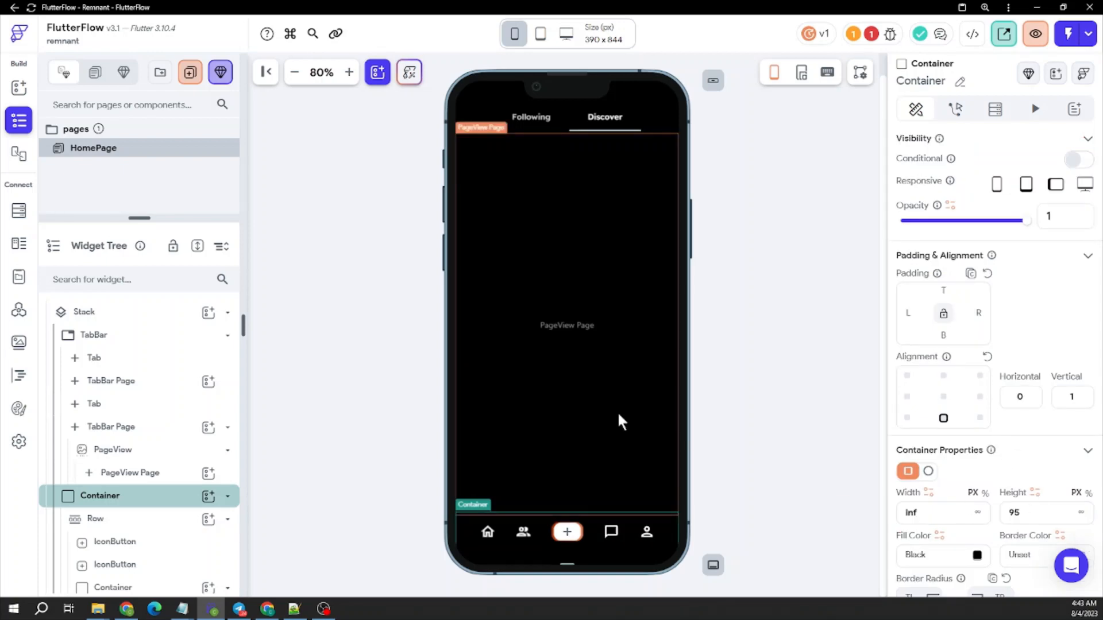
drag(1043, 515, 953, 505)
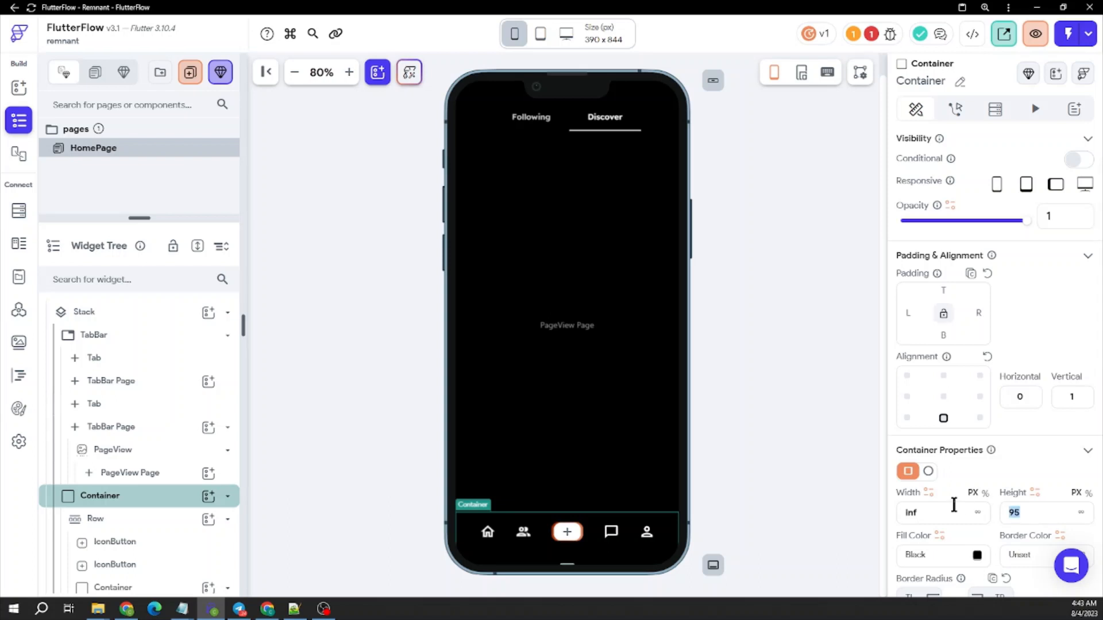
text(93)
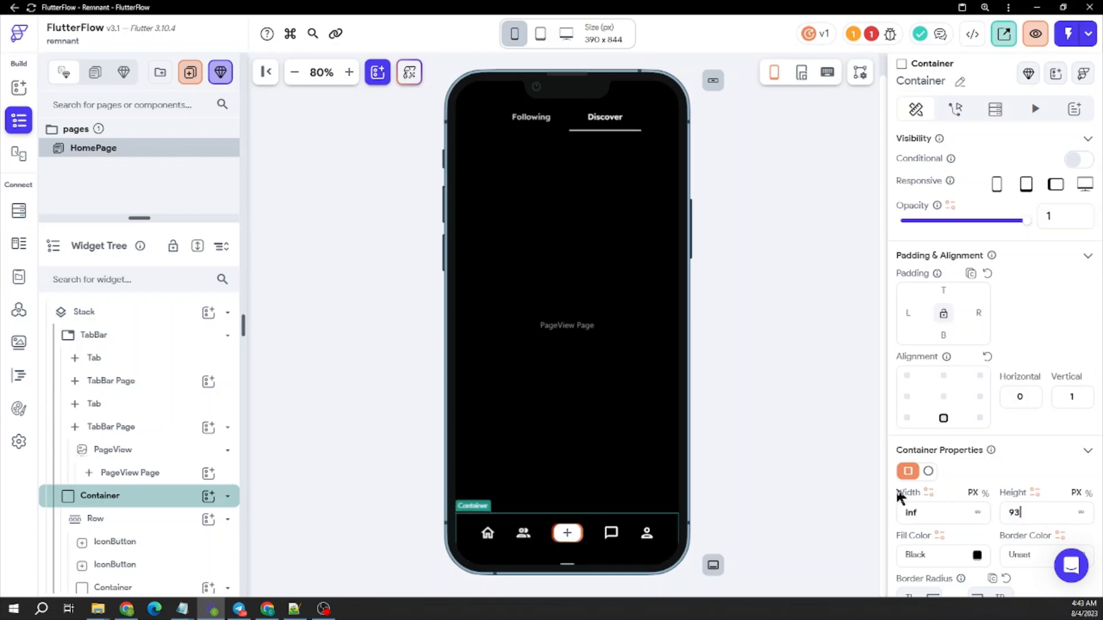
drag(1036, 518, 887, 508)
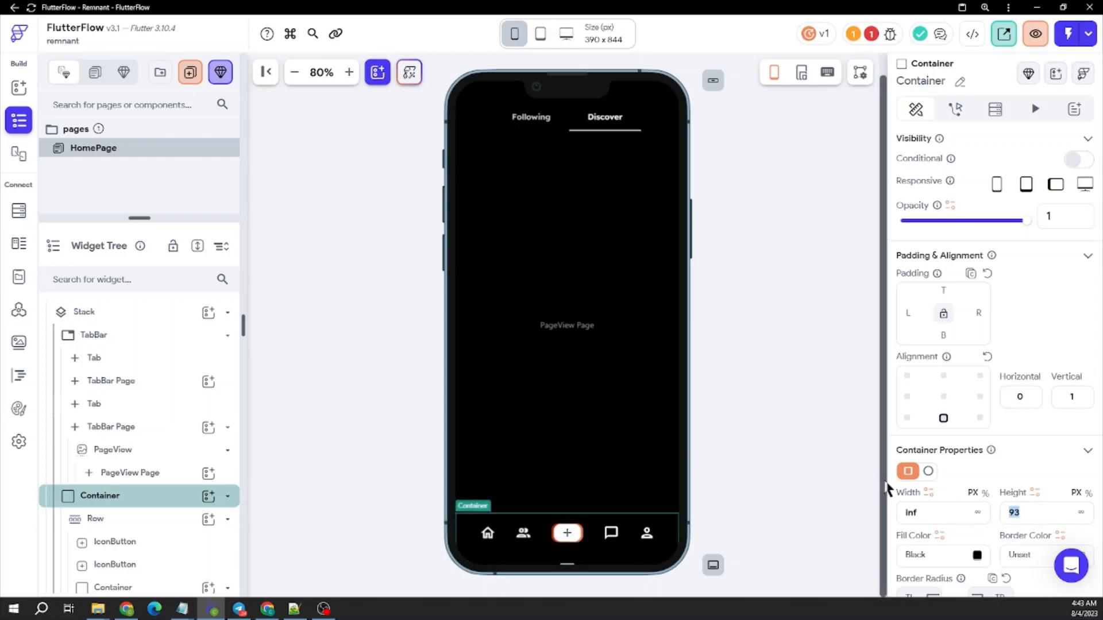
text(90)
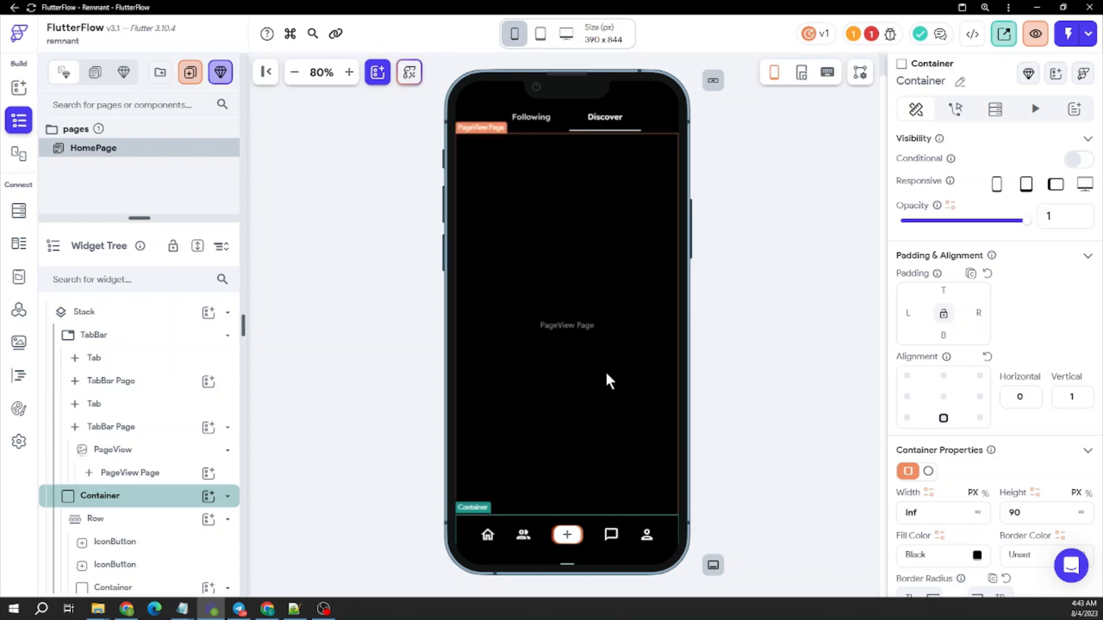
click(763, 399)
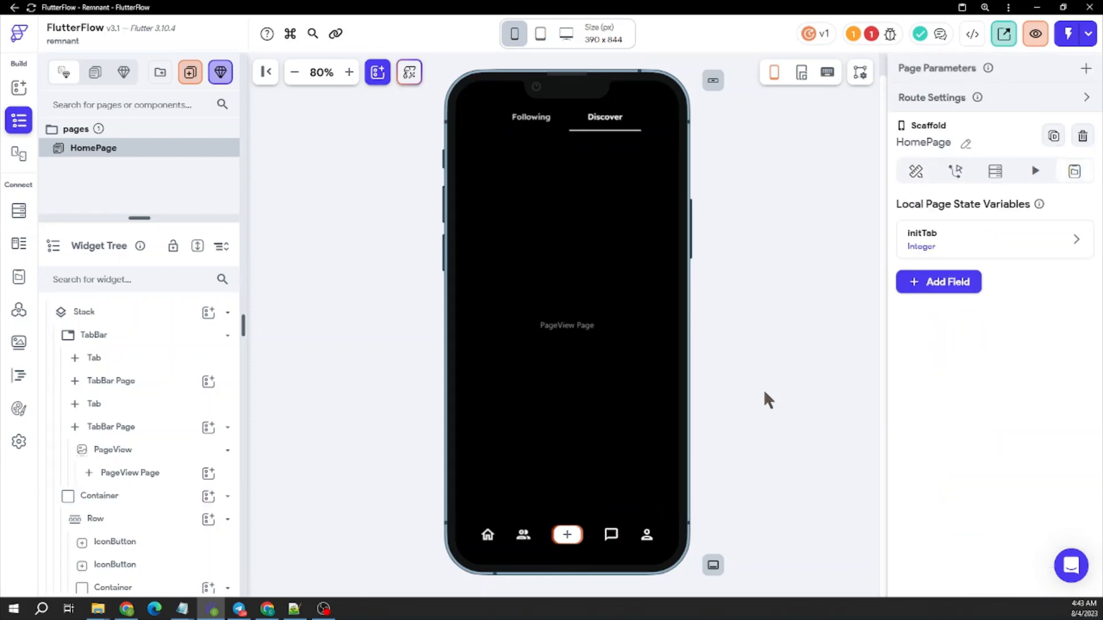
click(556, 368)
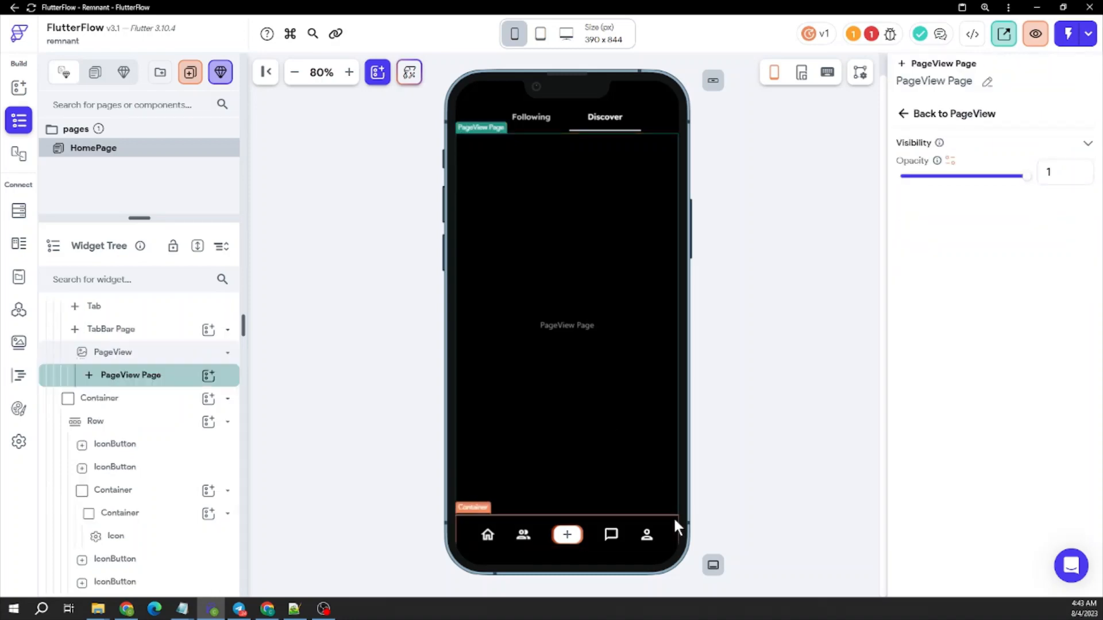
click(787, 301)
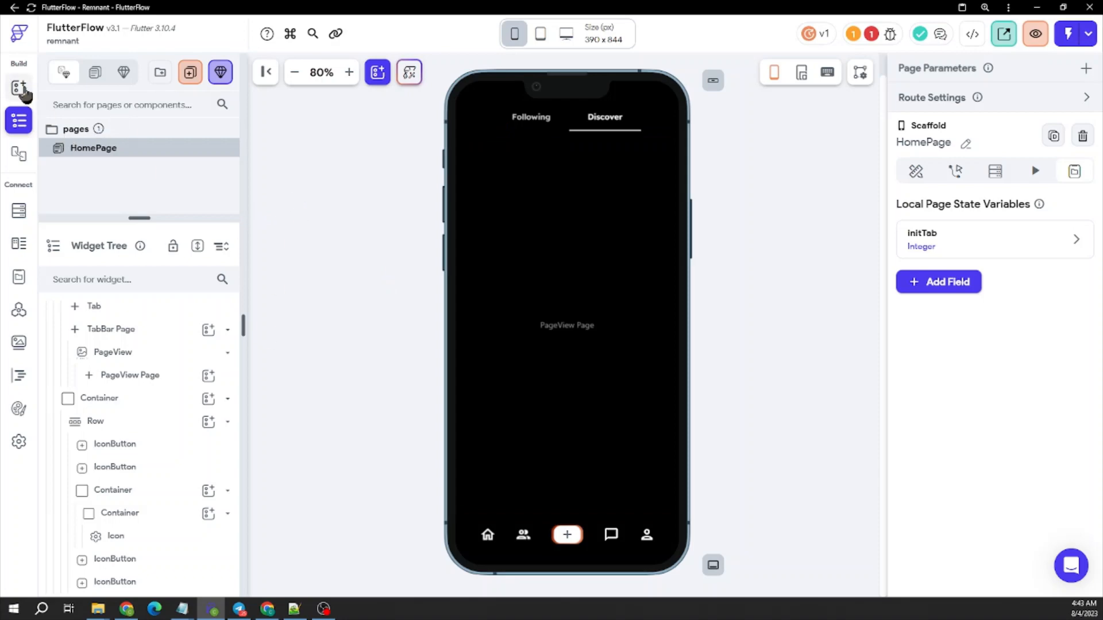
Add a Stack inside the empty PageView page of the Discover tab.
click(19, 88)
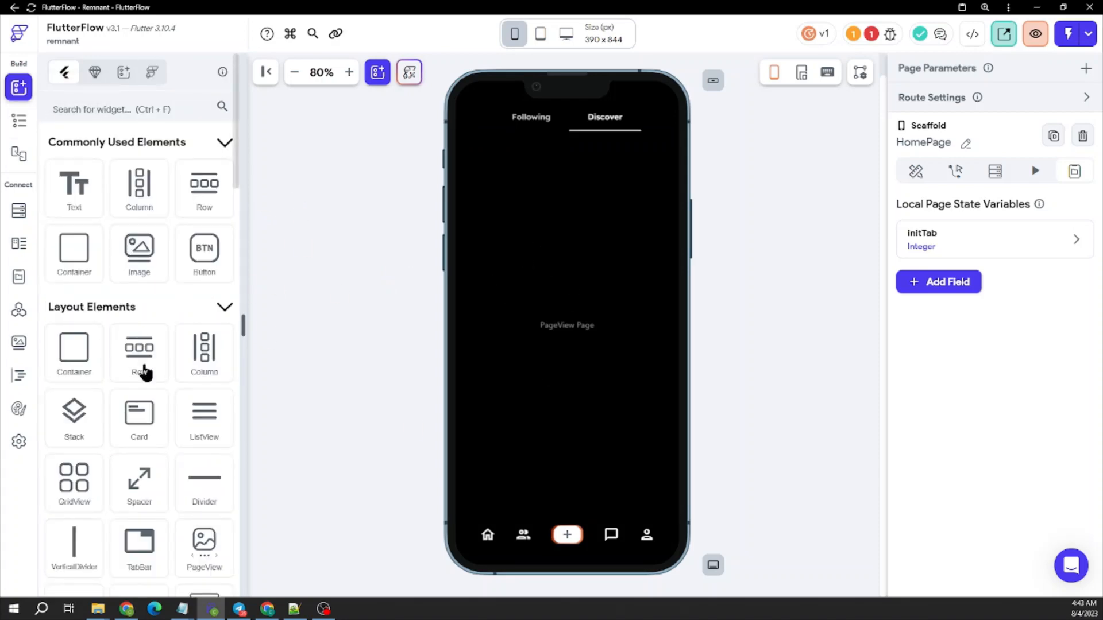
scroll(144, 372, down, 2)
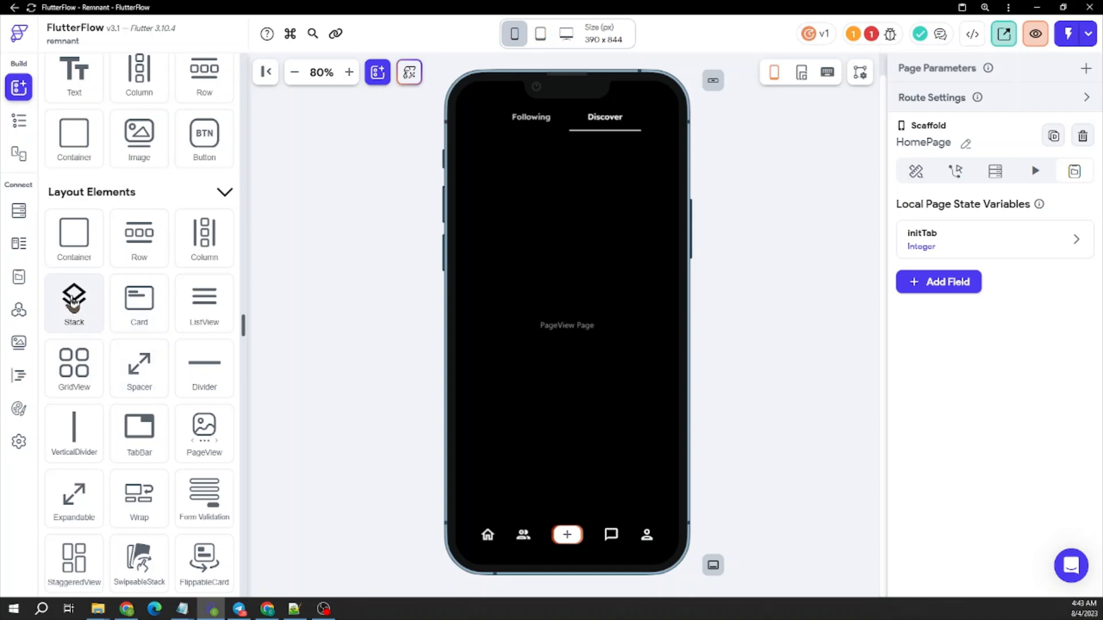
drag(74, 304, 475, 288)
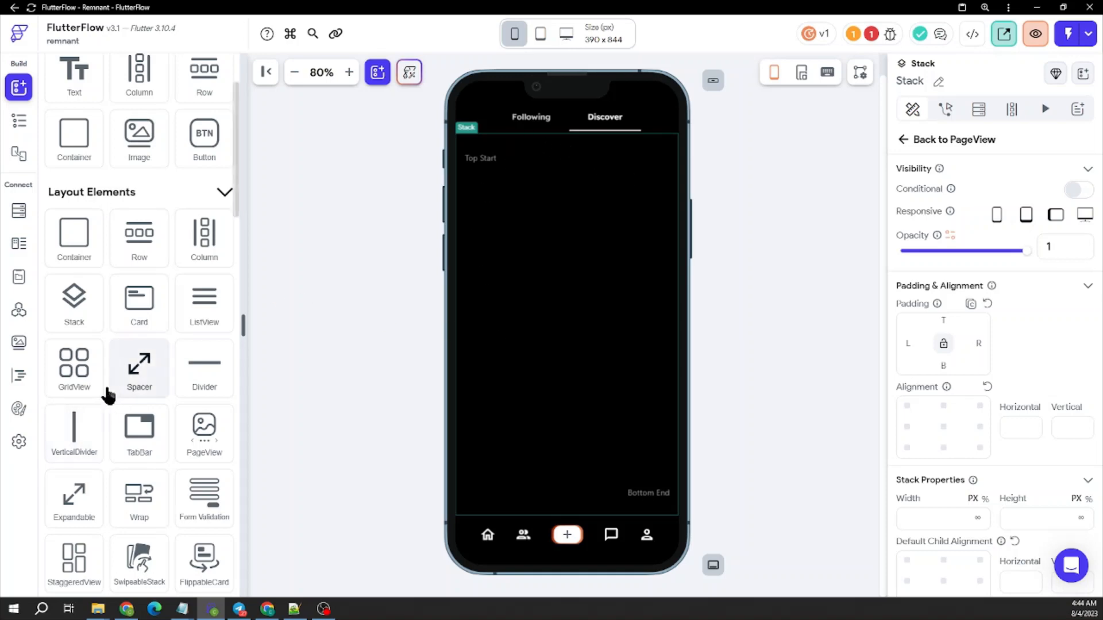
Create a new custom widget and paste the copied TekPlay video player code below its automatic imports.
click(17, 376)
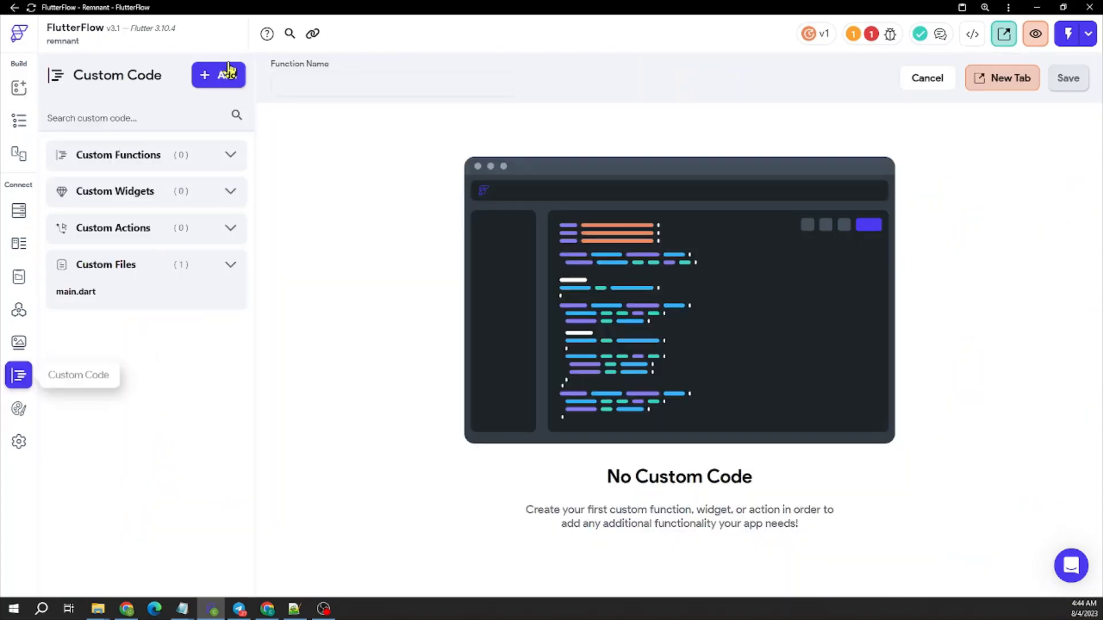
click(227, 74)
click(190, 142)
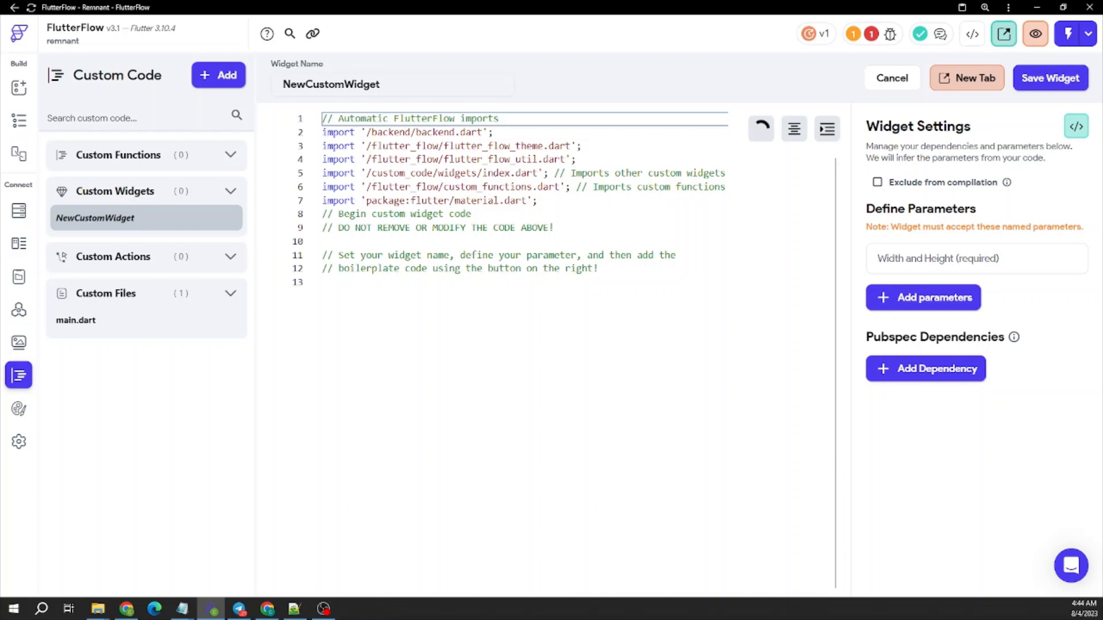
key(alt+Tab)
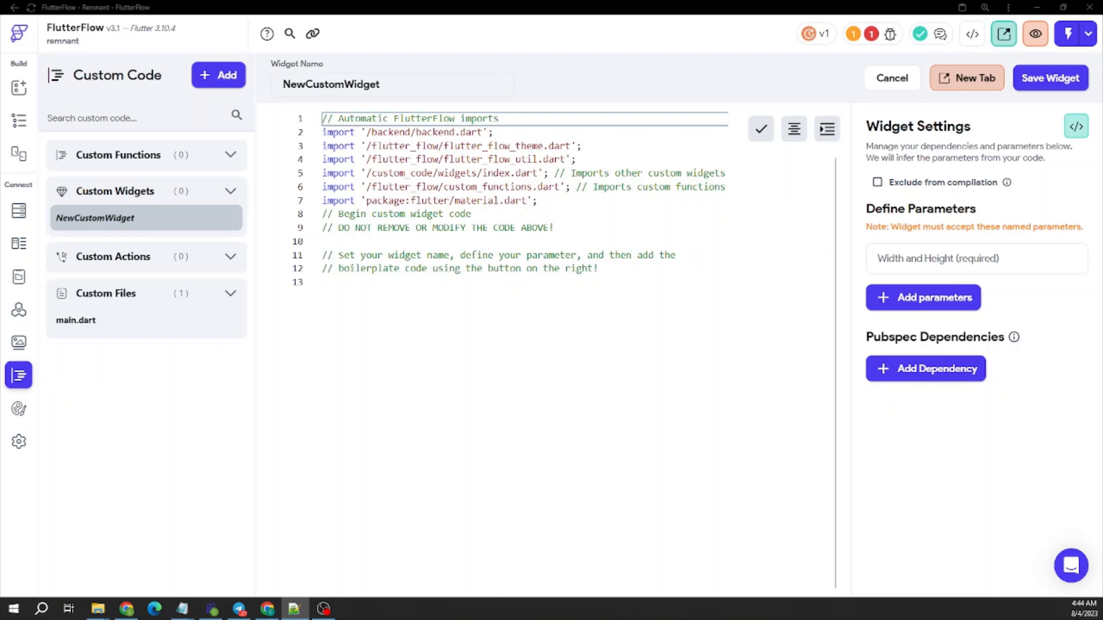
right_click(525, 241)
click(591, 519)
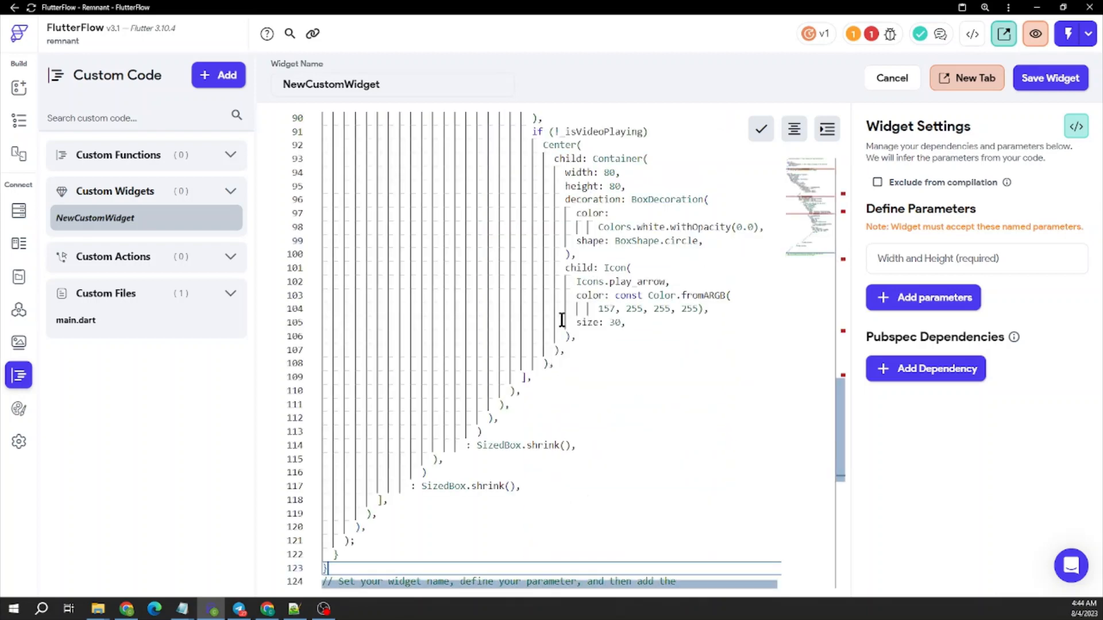
drag(842, 433, 801, 183)
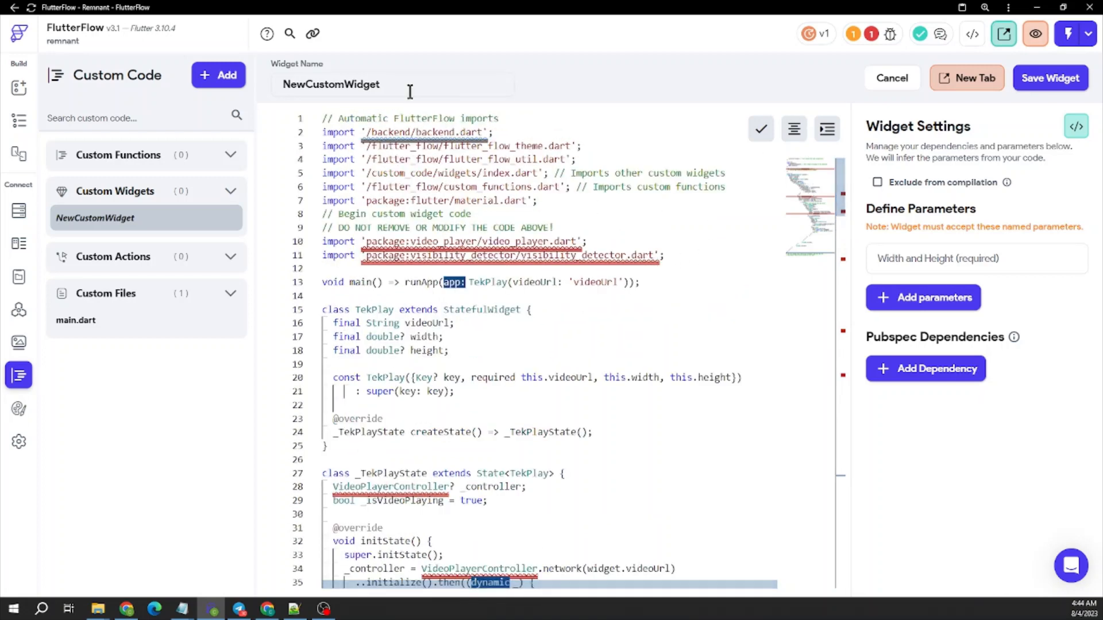
Rename the custom widget to TekPlay, using the class name copied from its code.
click(373, 310)
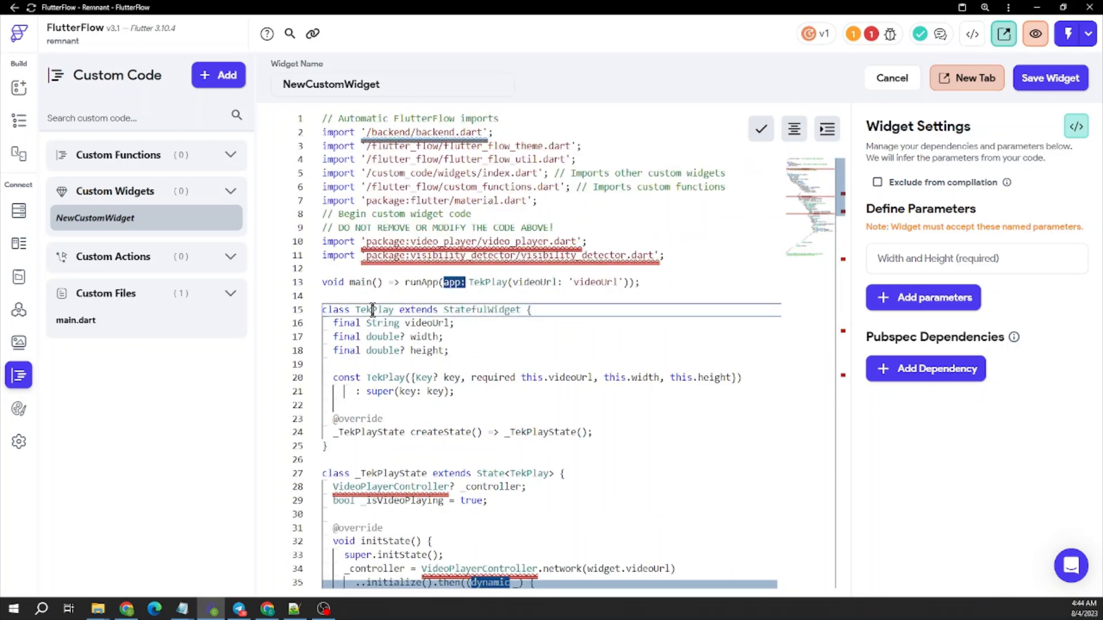
double_click(372, 310)
right_click(373, 311)
click(431, 536)
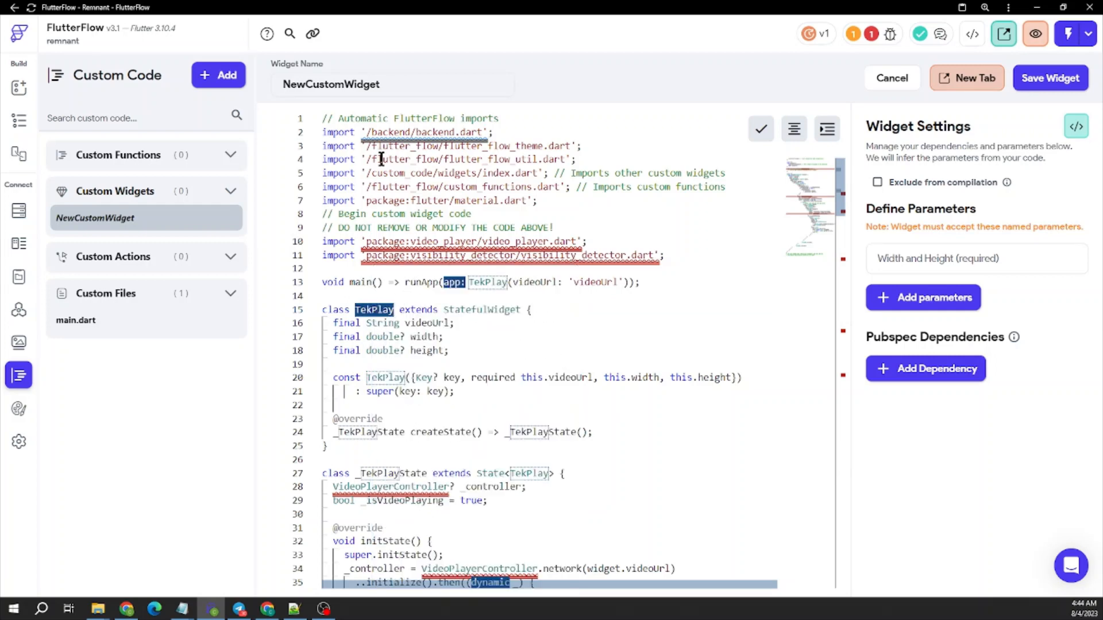
double_click(360, 83)
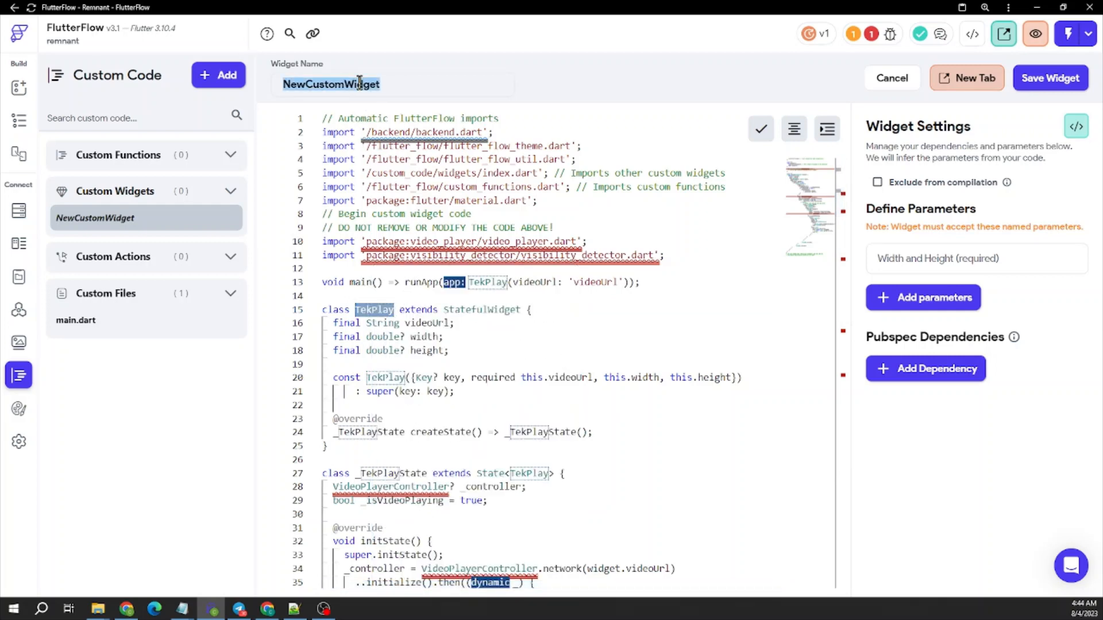
key(ctrl+v)
click(565, 357)
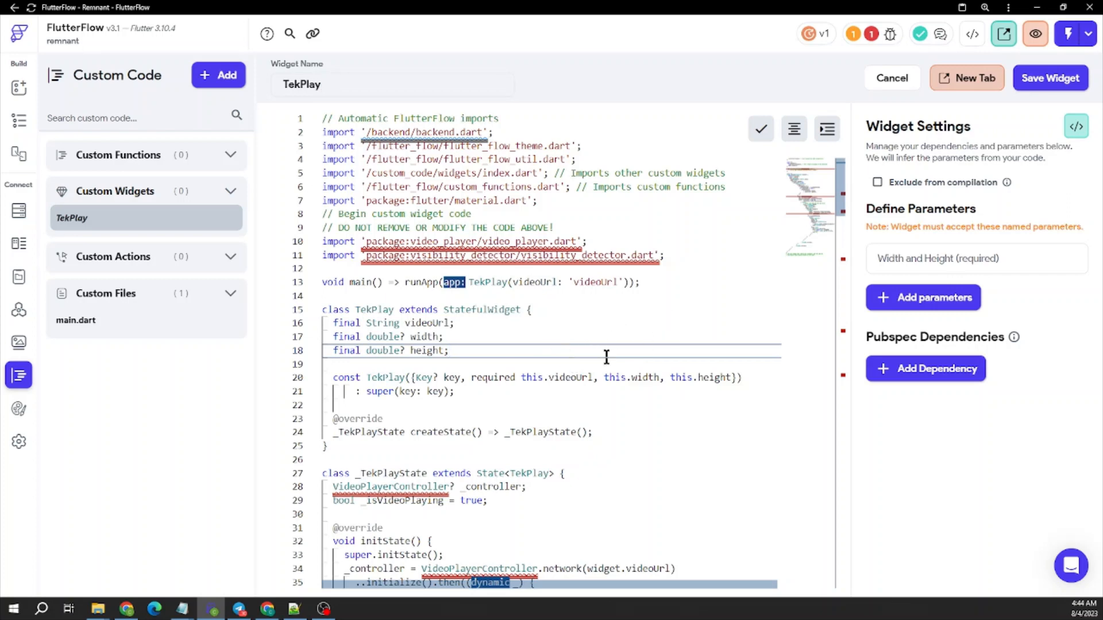
Add the pubspec dependencies video_player: ^2.6.1 and visibility_detector: ^0.4.0+2 to the TekPlay widget.
click(913, 369)
click(929, 438)
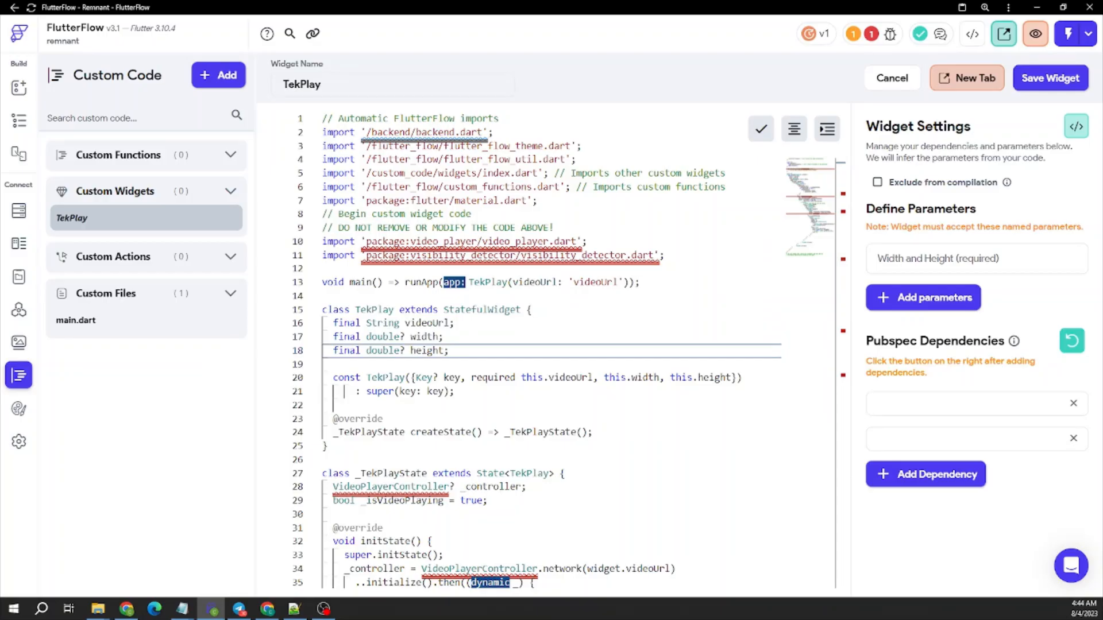
key(alt+Tab)
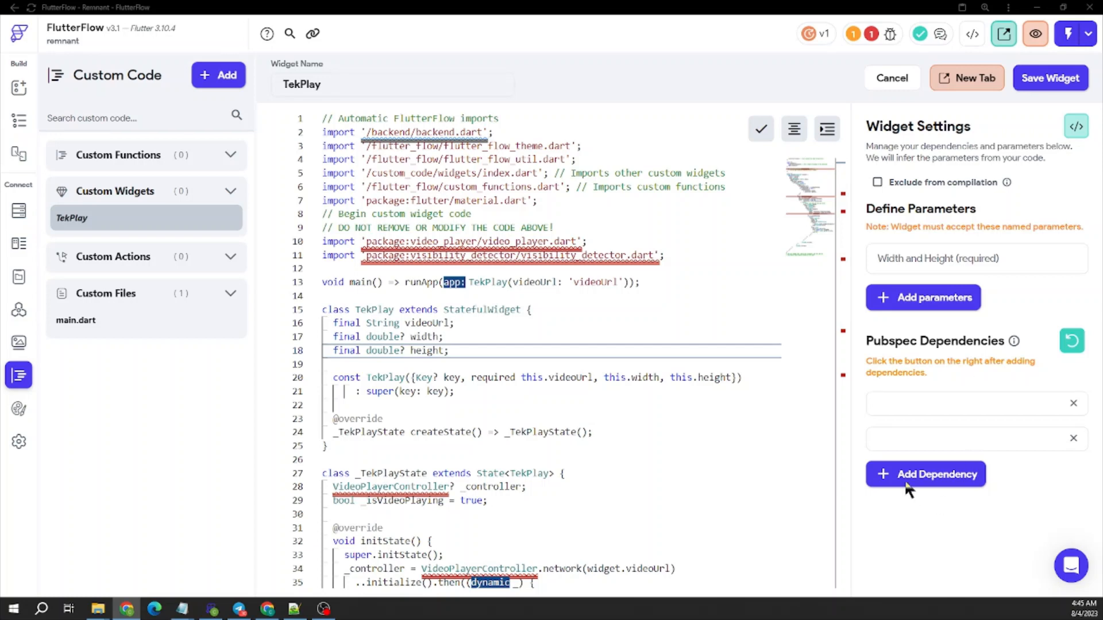
click(932, 406)
key(ctrl+v)
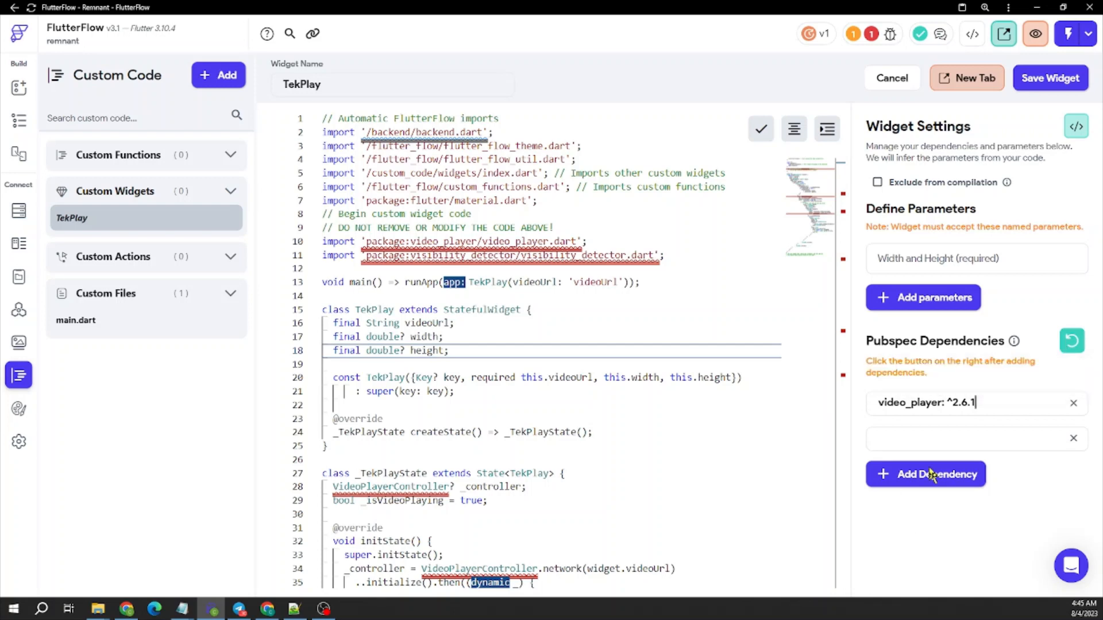
key(alt+Tab)
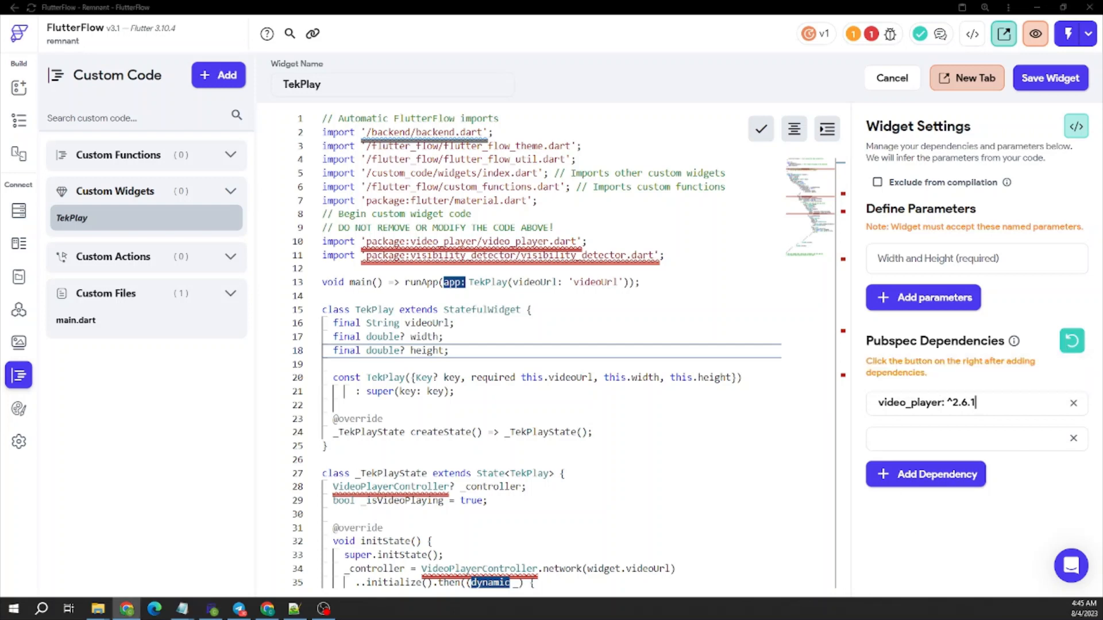
click(979, 437)
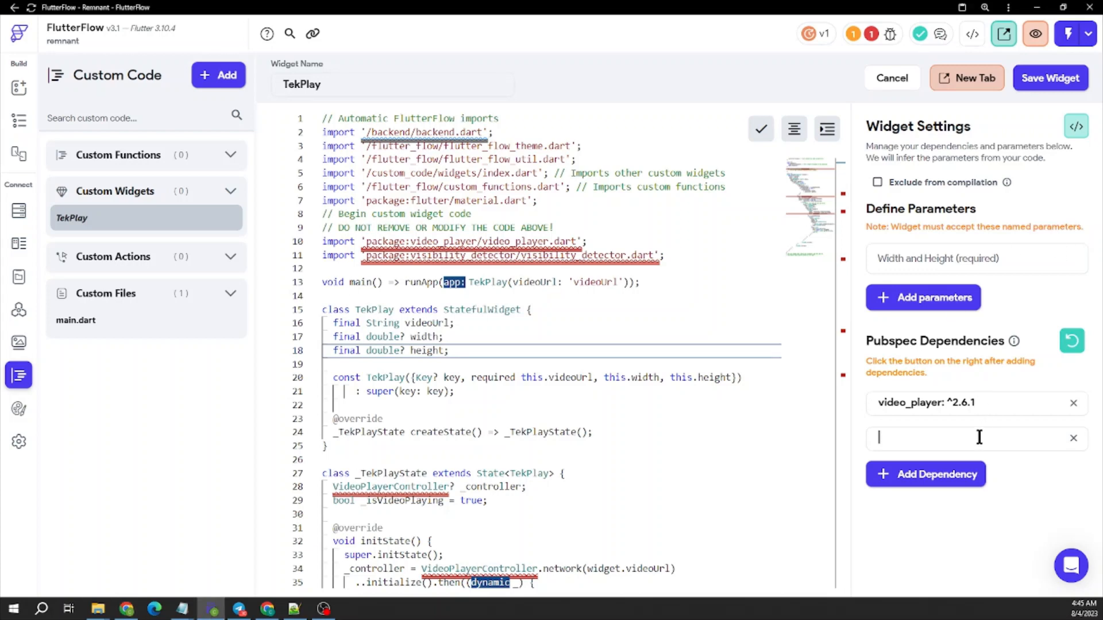
key(ctrl+v)
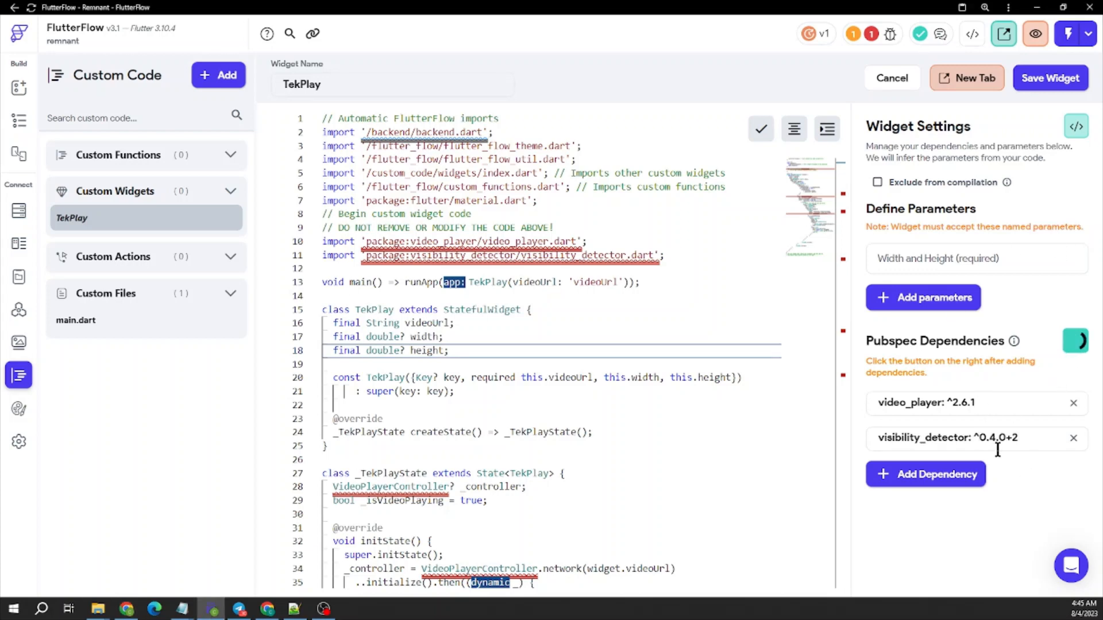
Refresh the pubspec dependencies and save the TekPlay widget, replacing the parameters in its settings with those in the code.
click(1074, 345)
click(1028, 80)
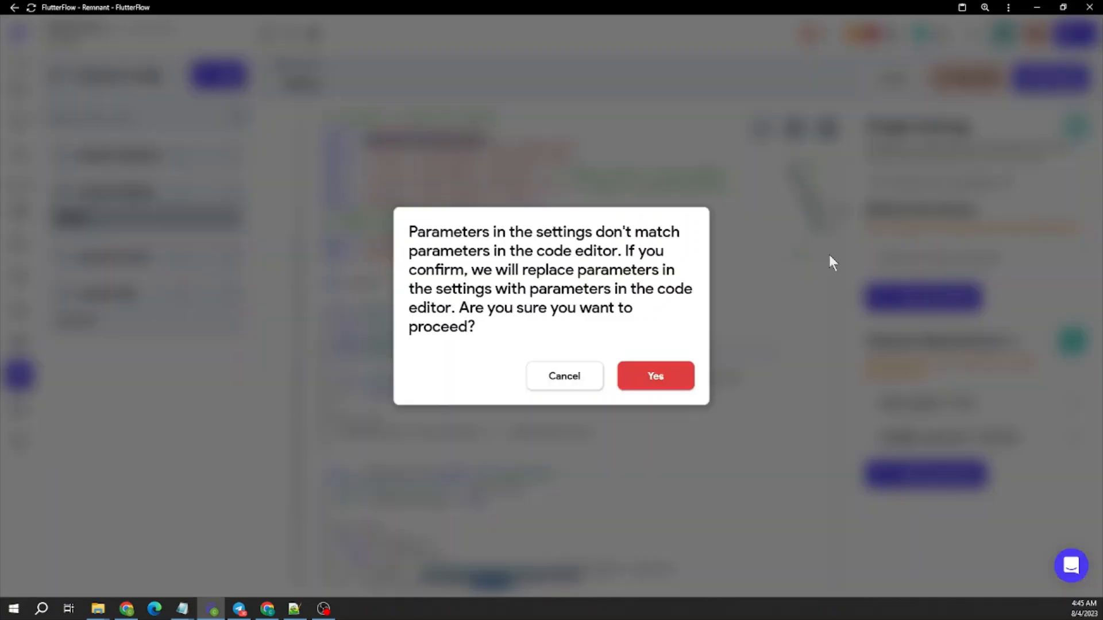
click(712, 380)
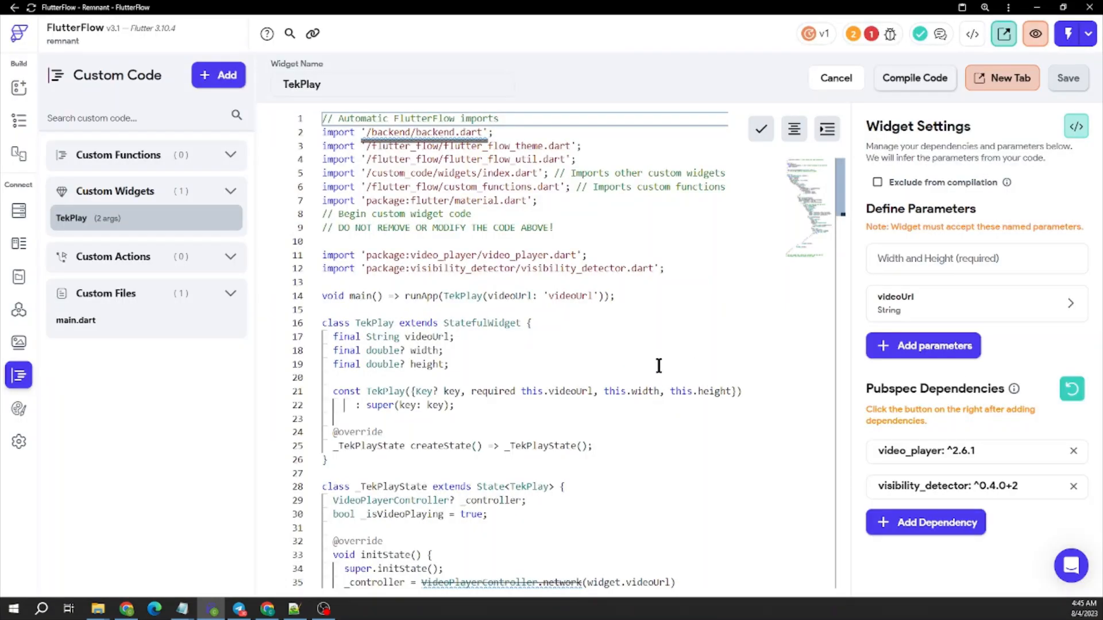
Review the saved TekPlay code and compare its video_player and visibility_detector imports with the pubspec dependencies.
scroll(655, 362, down, 15)
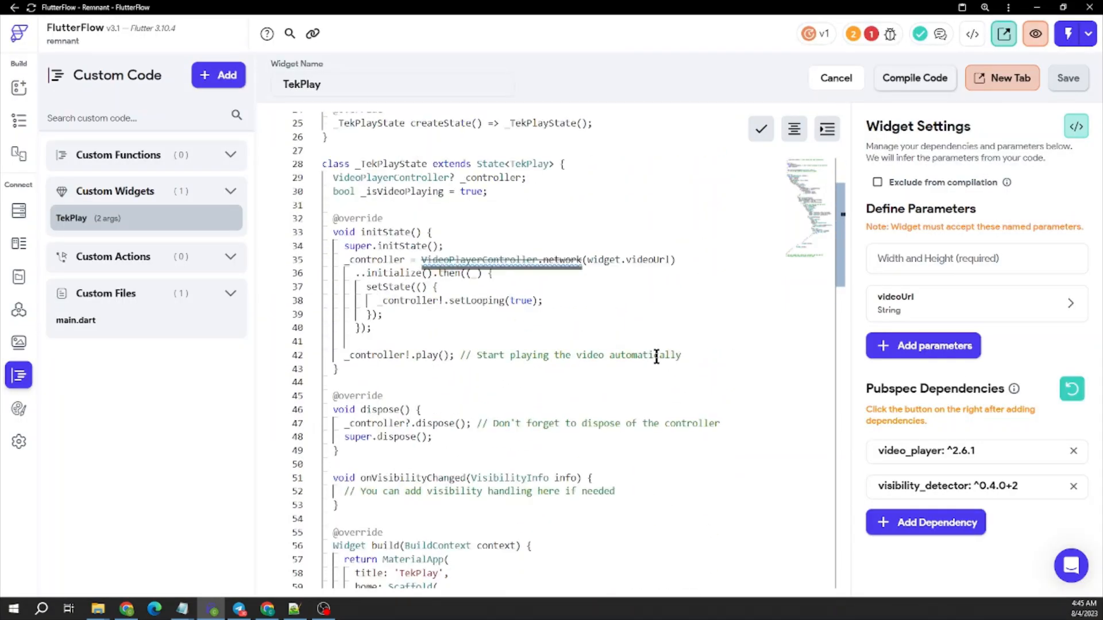
scroll(655, 356, down, 3)
scroll(649, 345, up, 17)
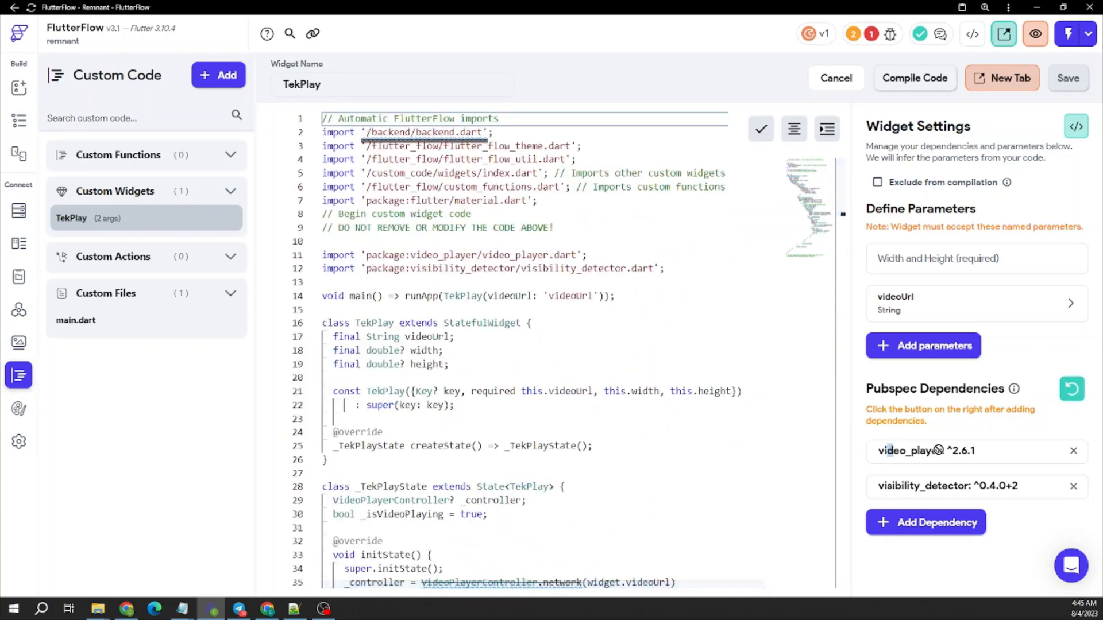
click(889, 451)
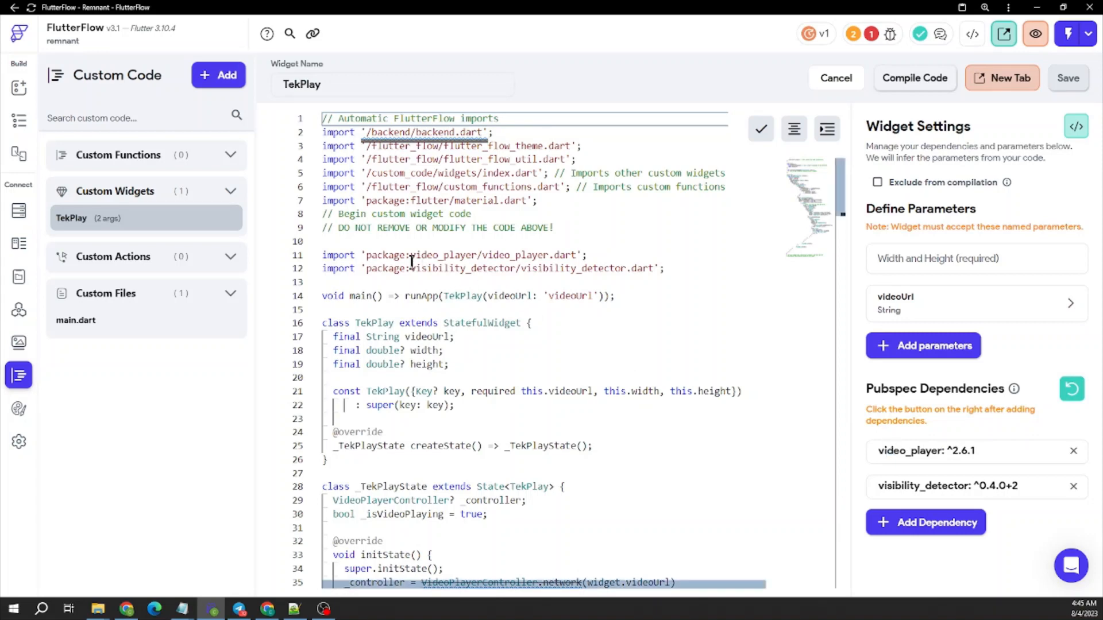
drag(411, 255, 323, 282)
double_click(498, 255)
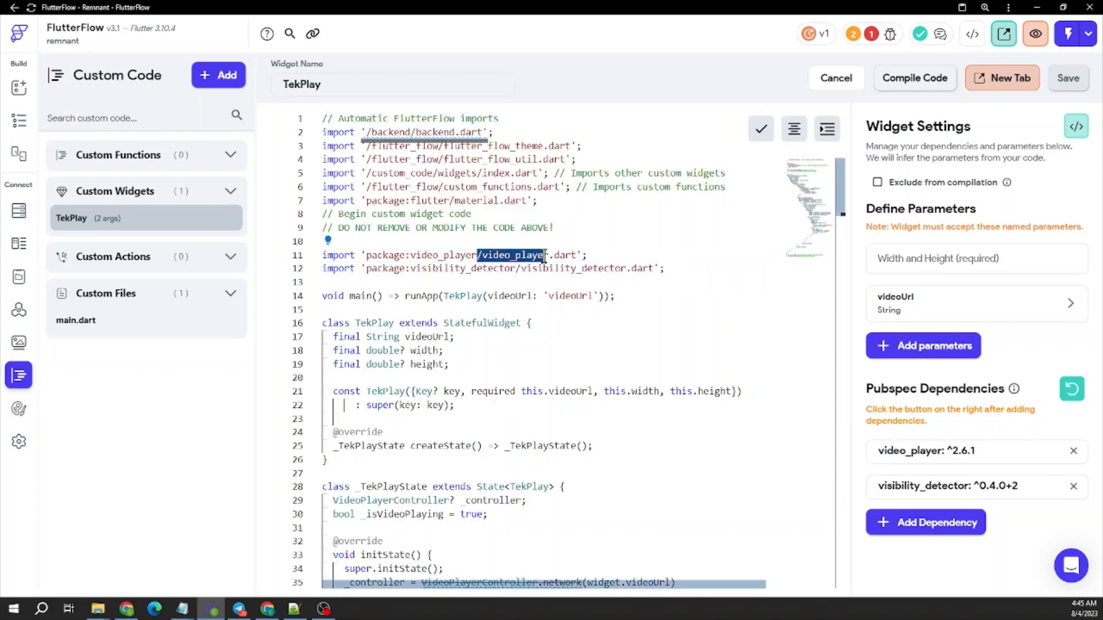
drag(516, 268, 610, 269)
click(696, 293)
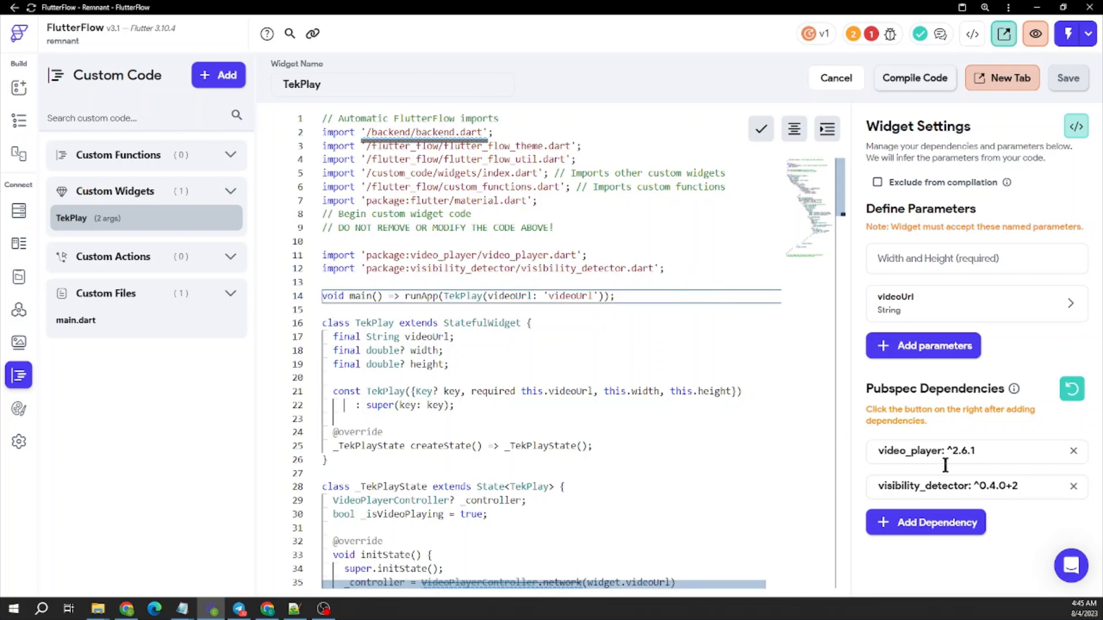
Examine the video_player and visibility_detector version entries in the TekPlay widget's pubspec dependencies.
drag(958, 451, 886, 451)
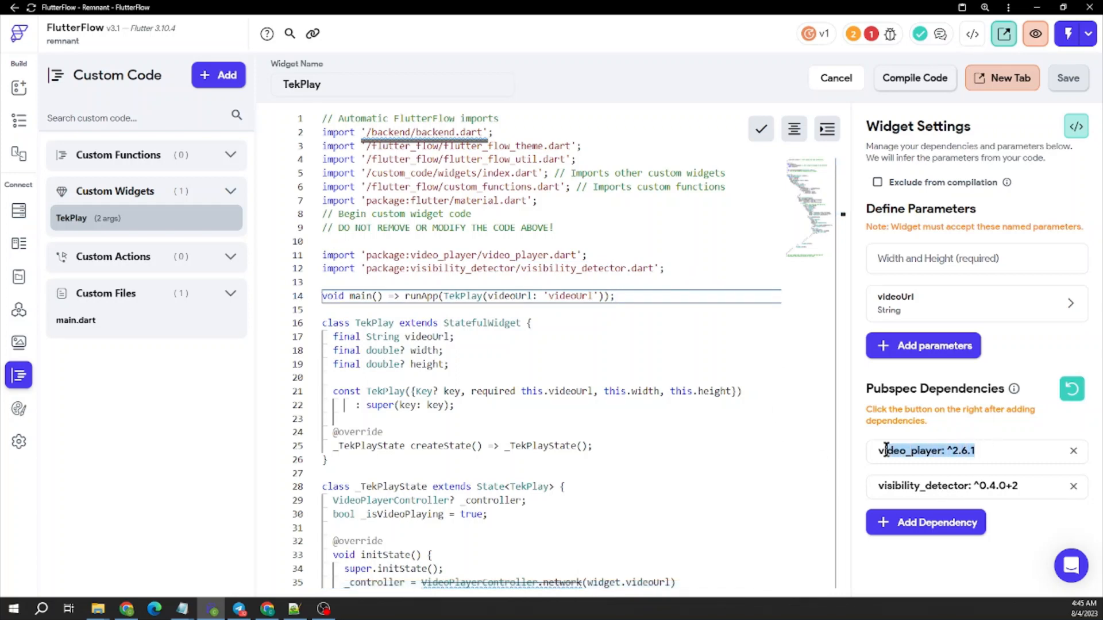
click(890, 449)
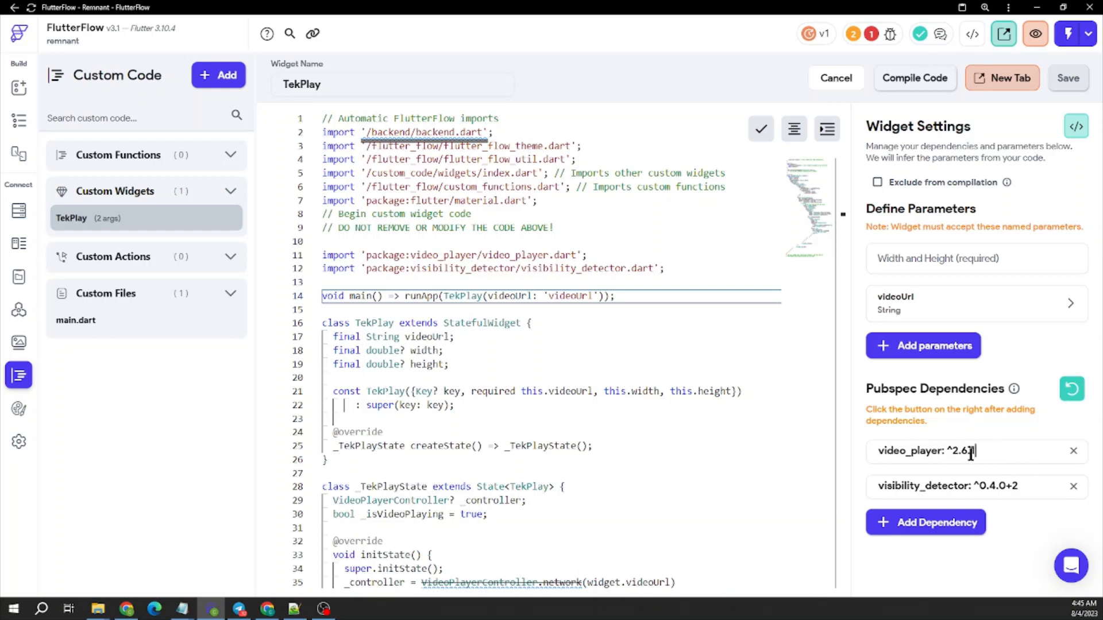
drag(974, 451, 946, 449)
click(1007, 445)
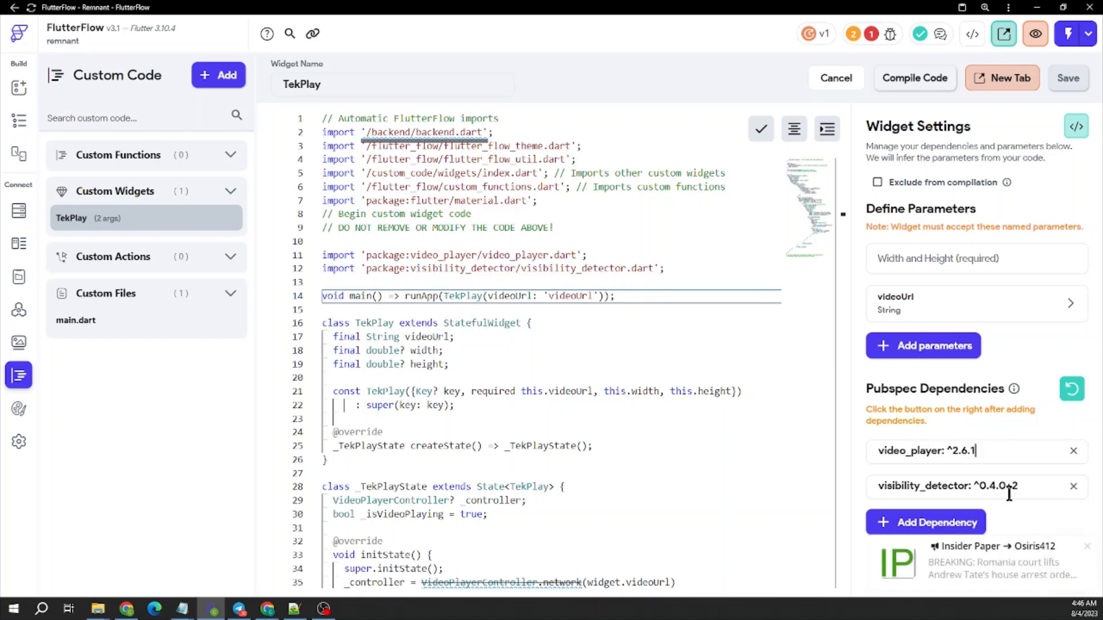
click(1087, 546)
mouse_move(976, 451)
mouse_down()
mouse_move(935, 451)
mouse_move(991, 448)
mouse_up()
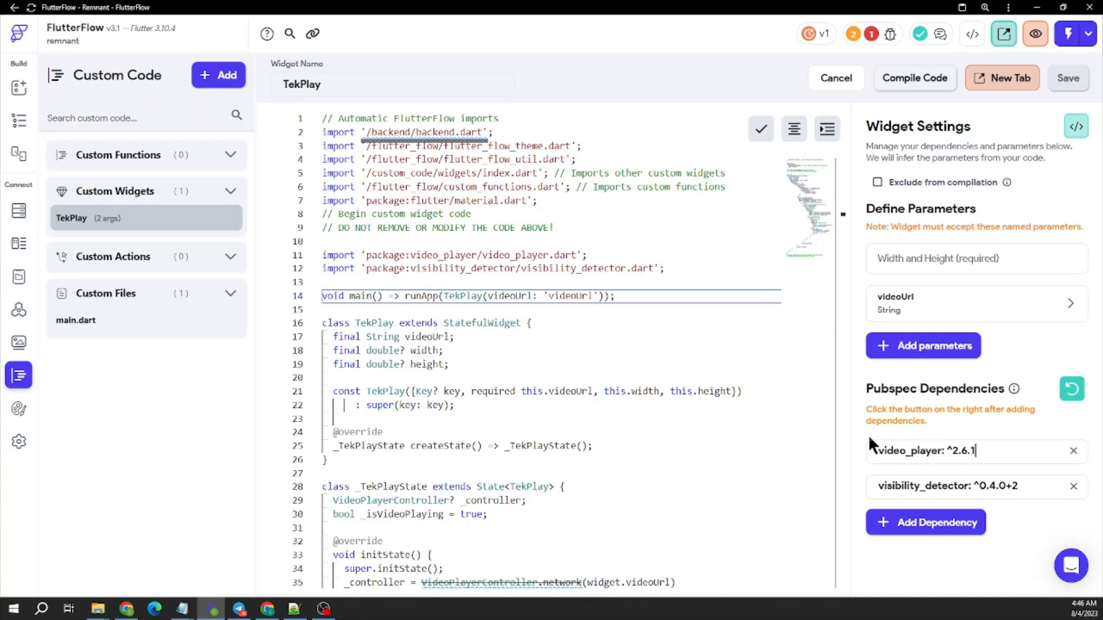
drag(972, 450, 953, 450)
click(963, 452)
click(986, 449)
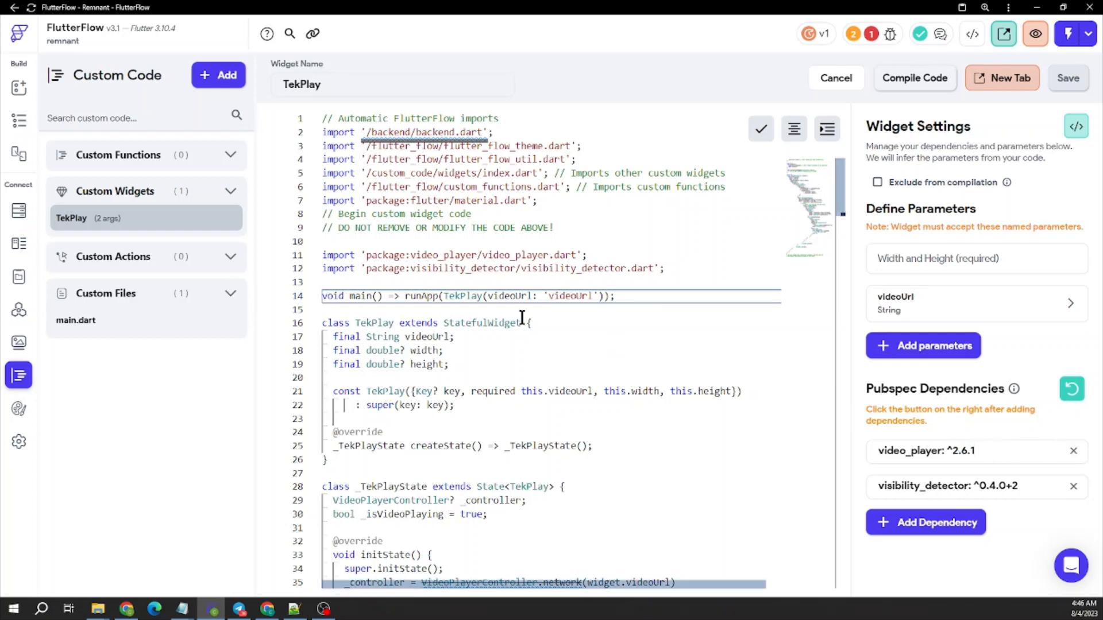
Refresh the TekPlay pubspec dependencies, leave the custom code section and reopen the widget's code.
scroll(537, 322, down, 1)
scroll(555, 315, down, 2)
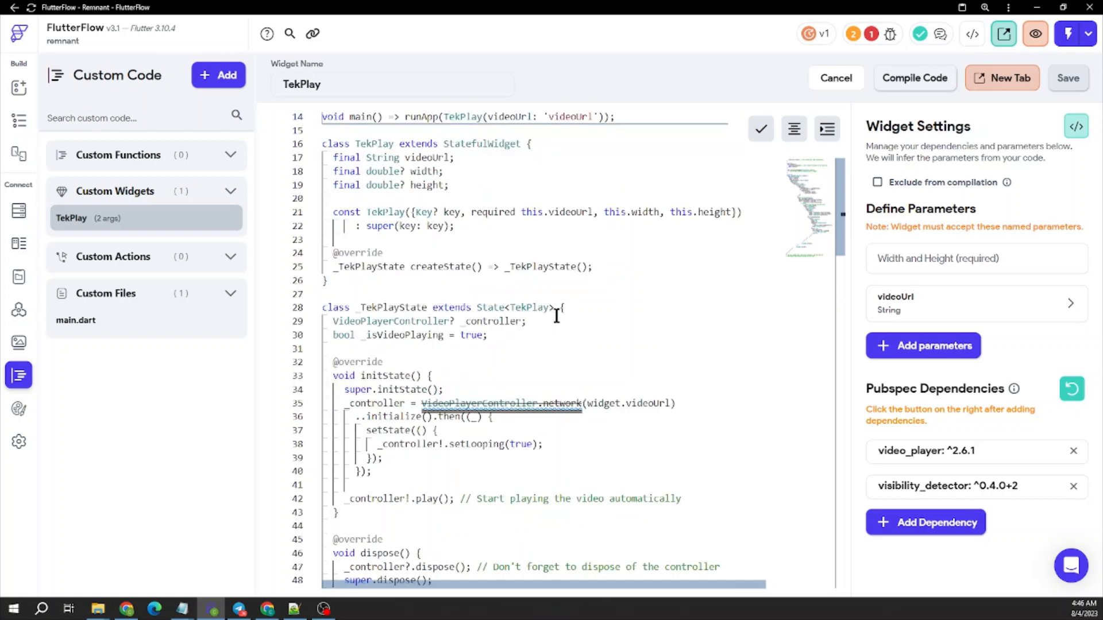
scroll(613, 301, up, 3)
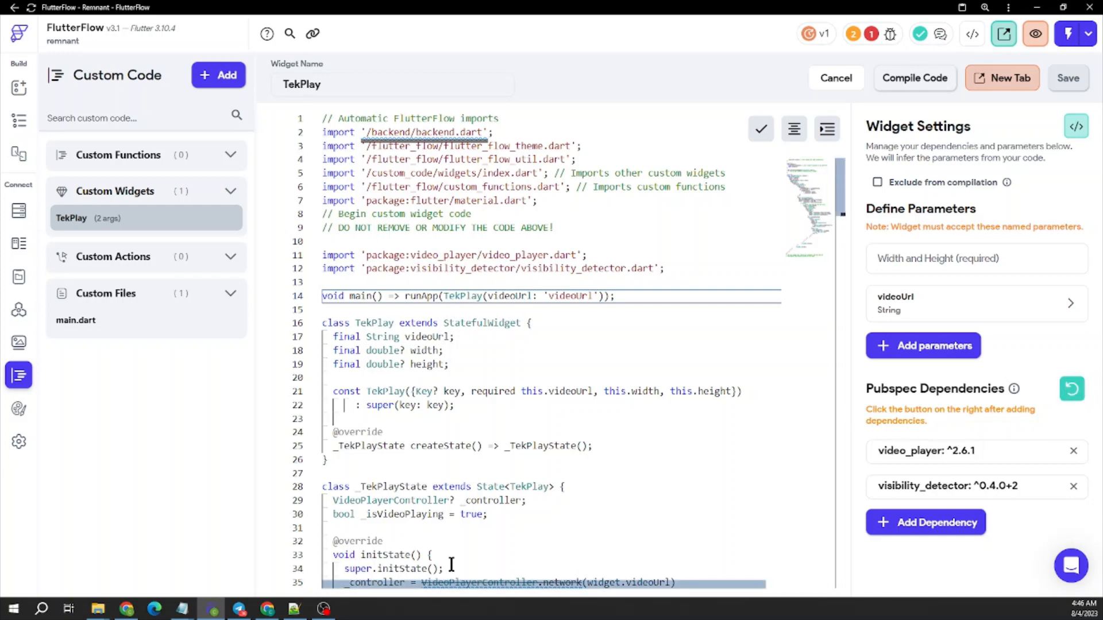
click(1067, 393)
click(13, 246)
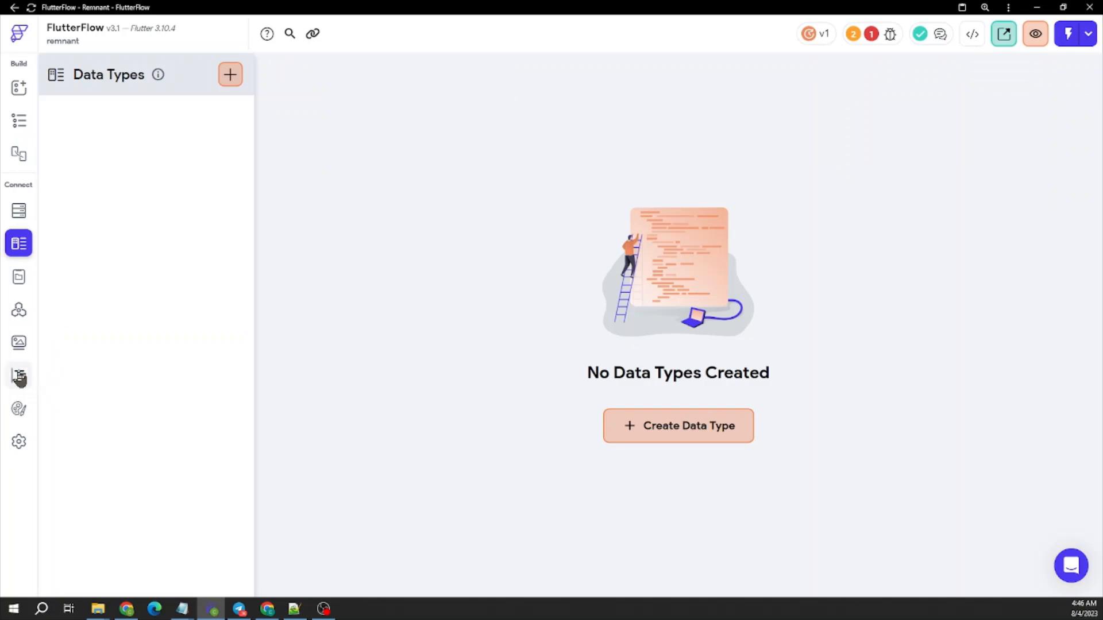
click(19, 377)
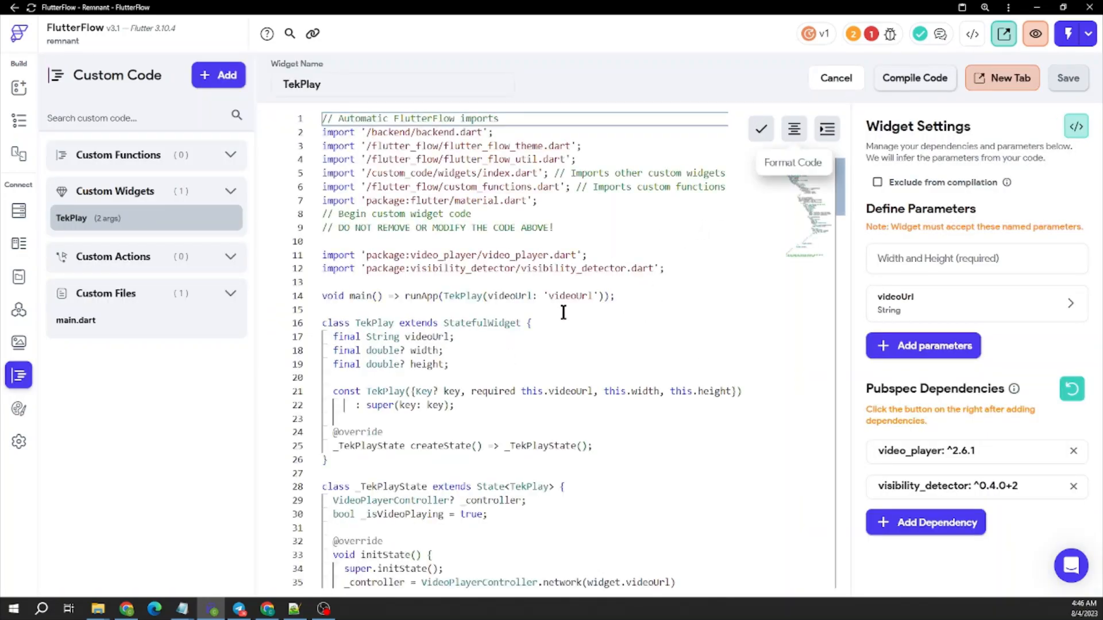
Check the TekPlay code from its package imports through the class definition against the listed pubspec dependencies.
drag(447, 251, 520, 336)
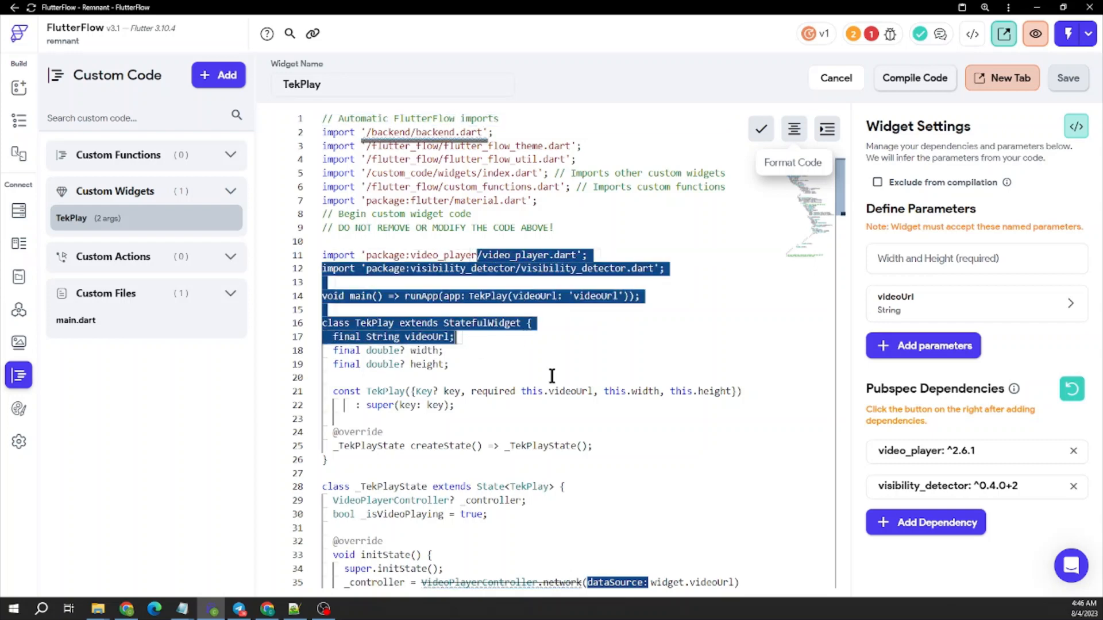
click(551, 377)
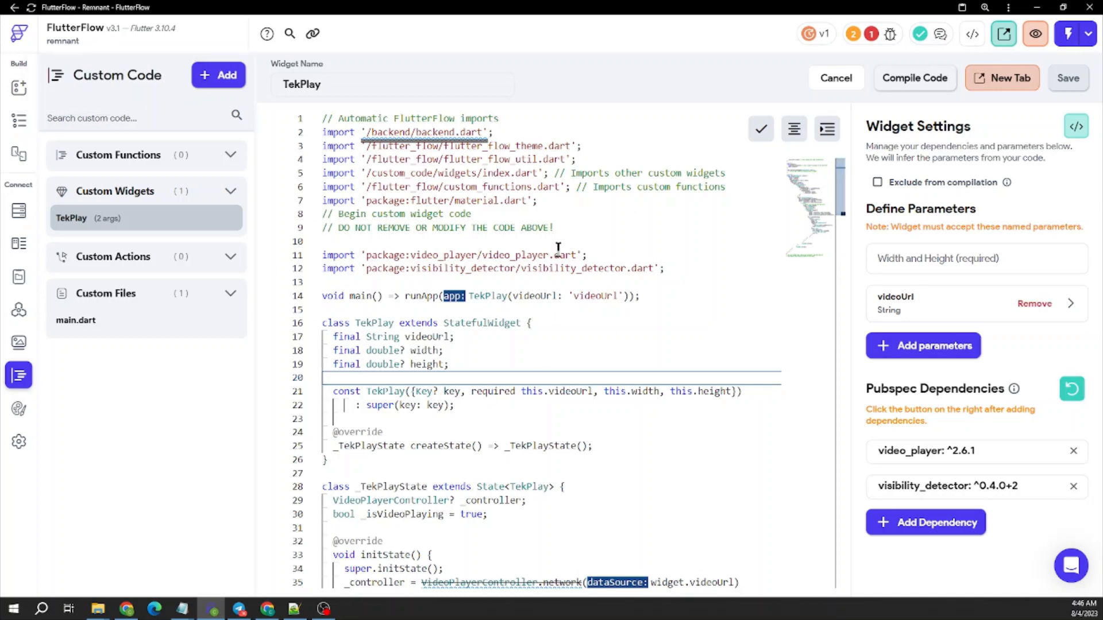
drag(443, 247, 587, 437)
click(604, 269)
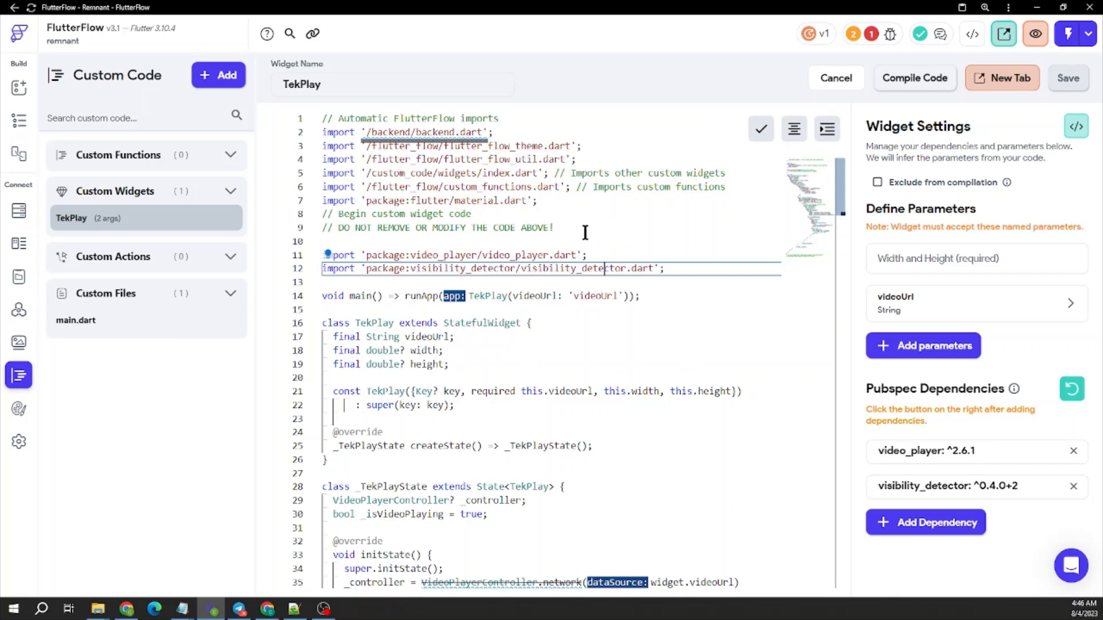
scroll(641, 322, down, 1)
scroll(645, 333, up, 1)
drag(905, 451, 961, 447)
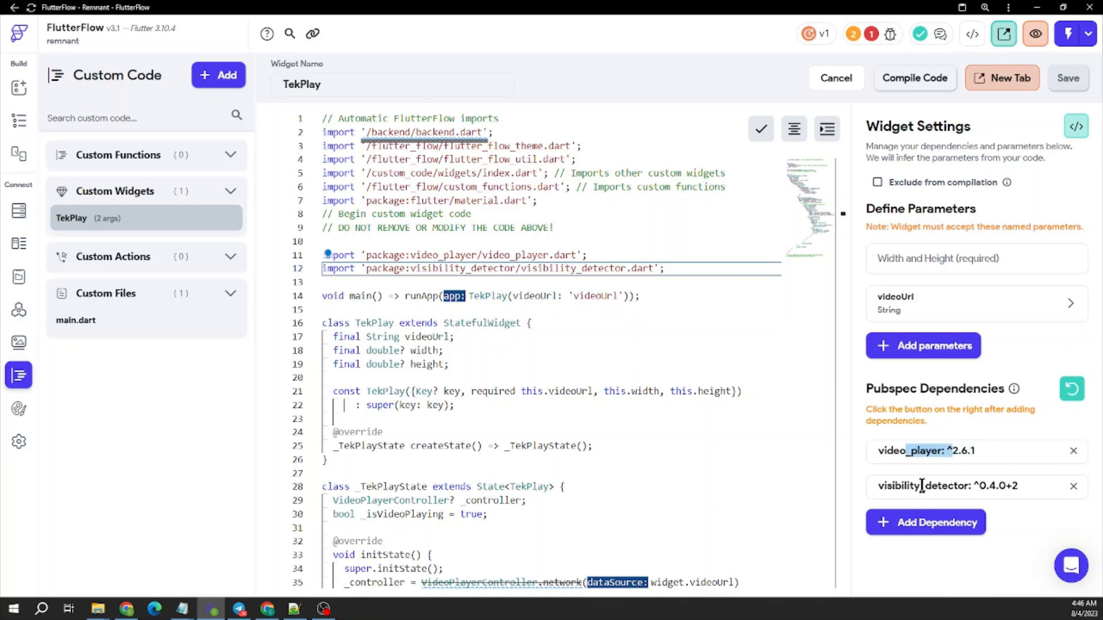
mouse_move(942, 485)
mouse_down()
mouse_move(978, 481)
mouse_move(922, 477)
mouse_up()
click(979, 451)
click(951, 451)
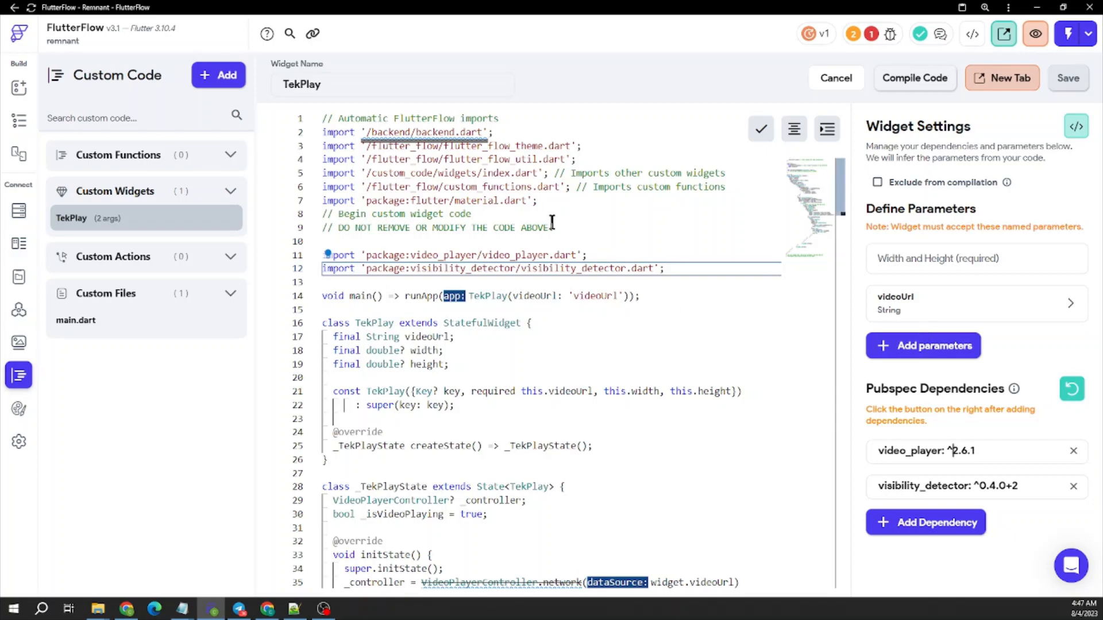
scroll(581, 312, down, 5)
scroll(583, 310, up, 5)
drag(430, 256, 574, 546)
click(603, 432)
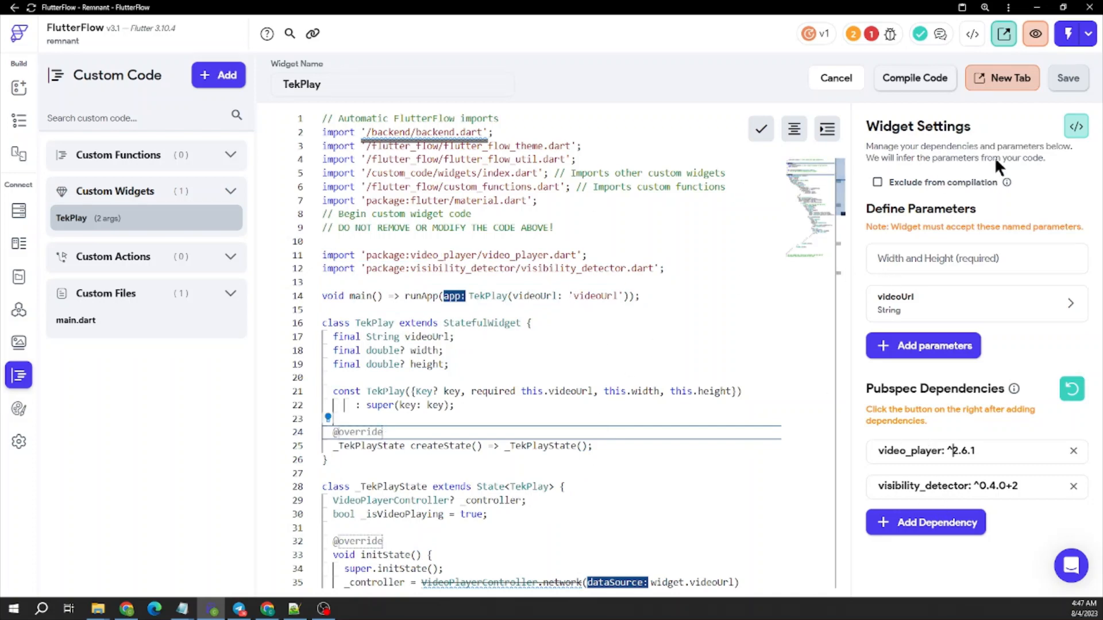
Expand the videoUrl parameter's definition and inspect its name and type settings.
click(913, 311)
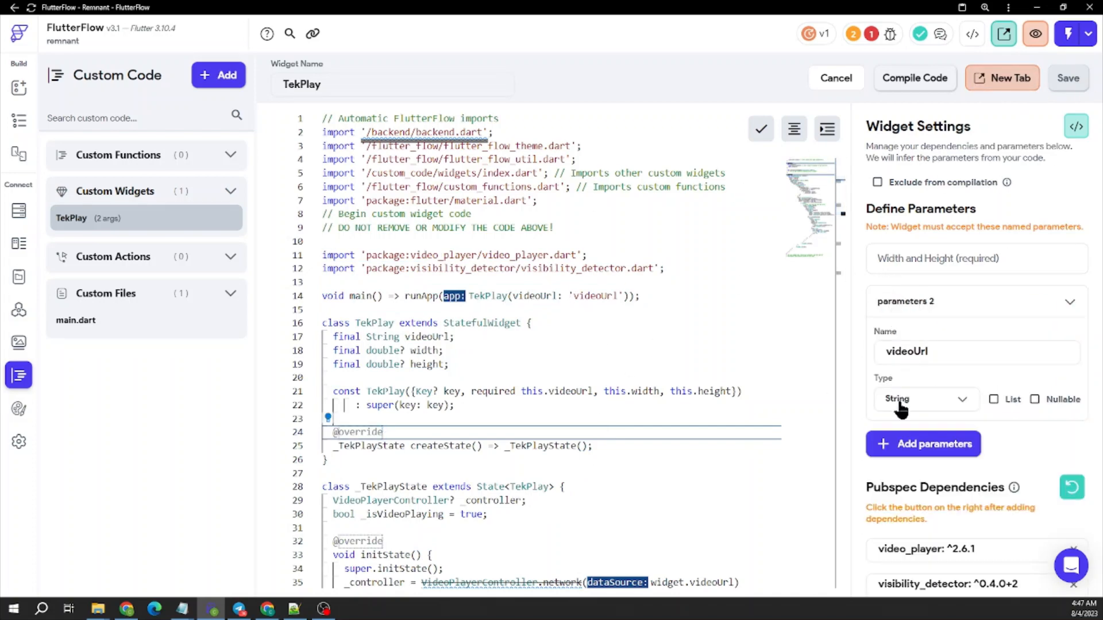
drag(931, 349, 874, 350)
click(919, 351)
scroll(897, 219, down, 1)
scroll(898, 227, up, 1)
drag(951, 359, 913, 352)
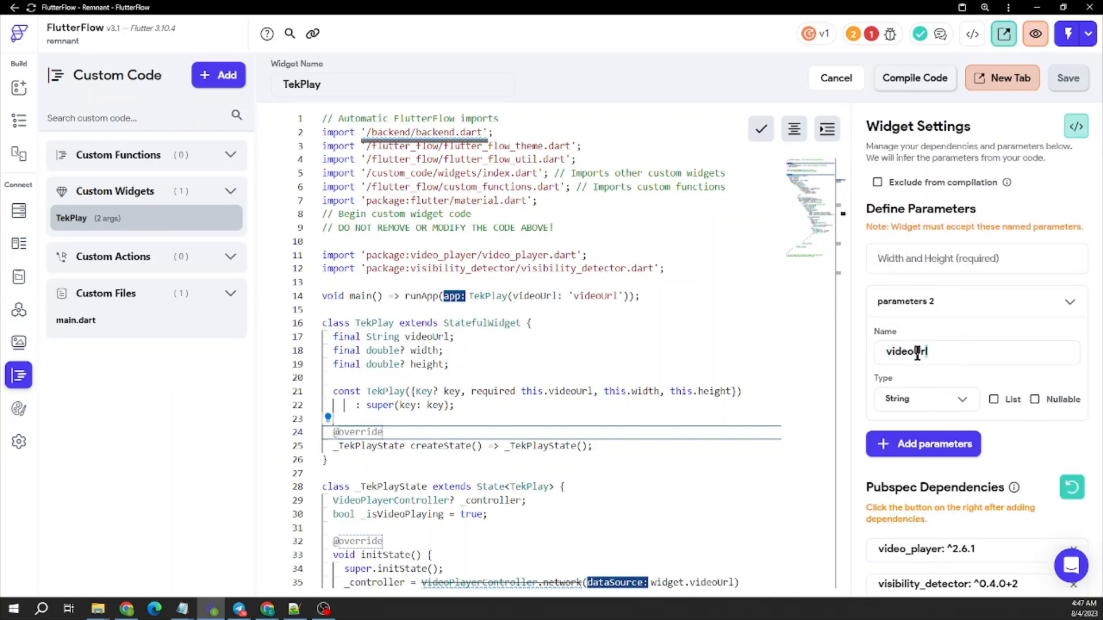
click(969, 354)
drag(929, 351, 912, 355)
Inspect the deprecation details and quick-fix options for VideoPlayerController.network in initState, leaving the code as it is.
scroll(802, 233, down, 6)
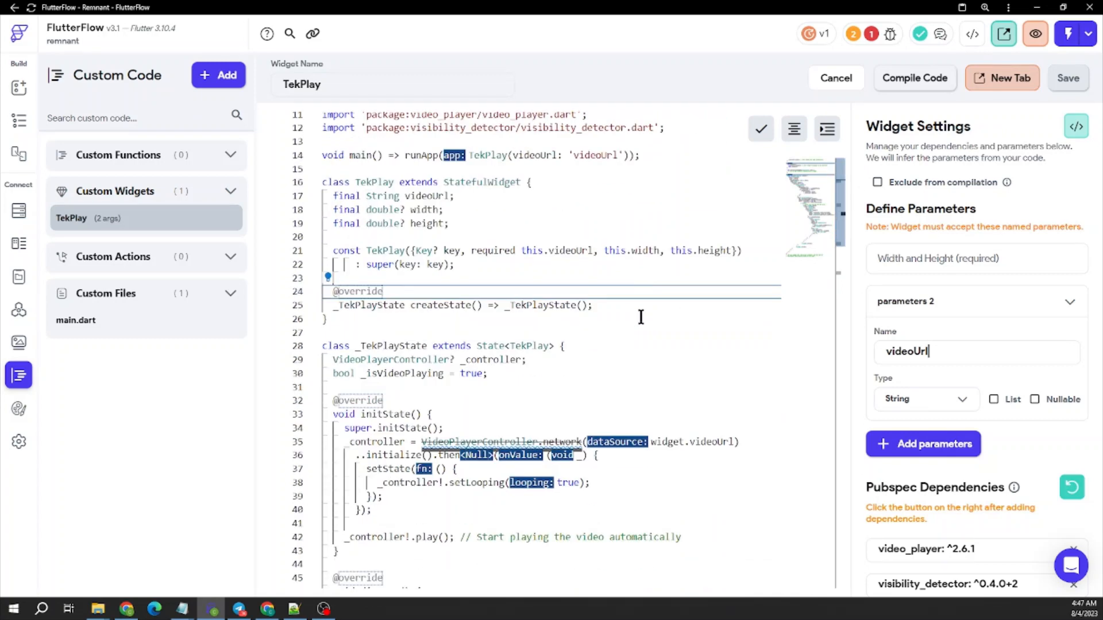
scroll(639, 316, down, 1)
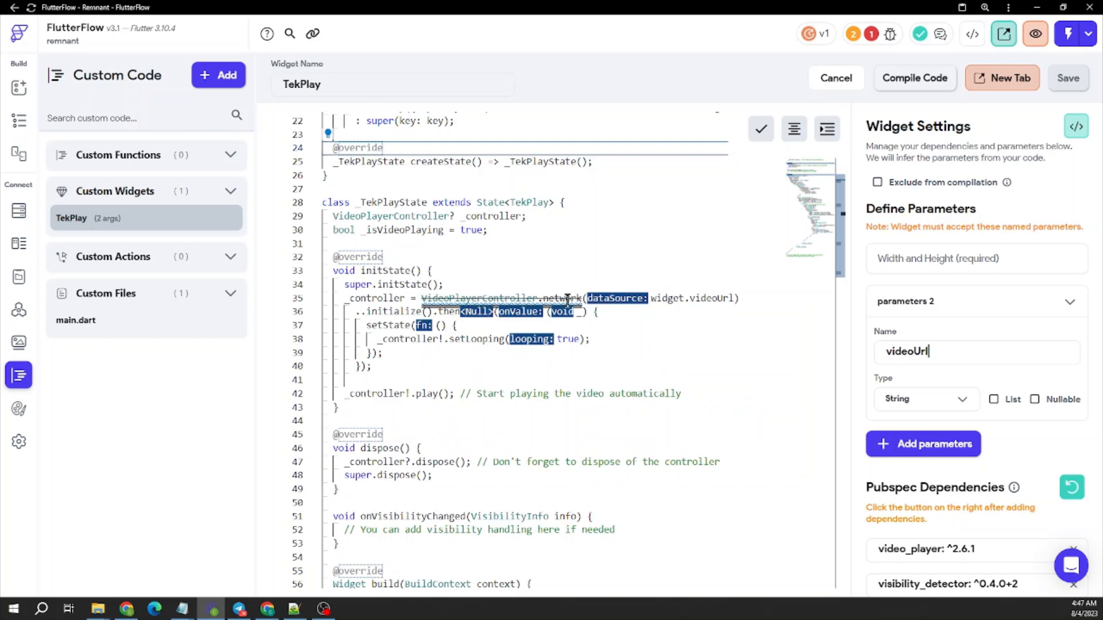
drag(510, 299, 550, 294)
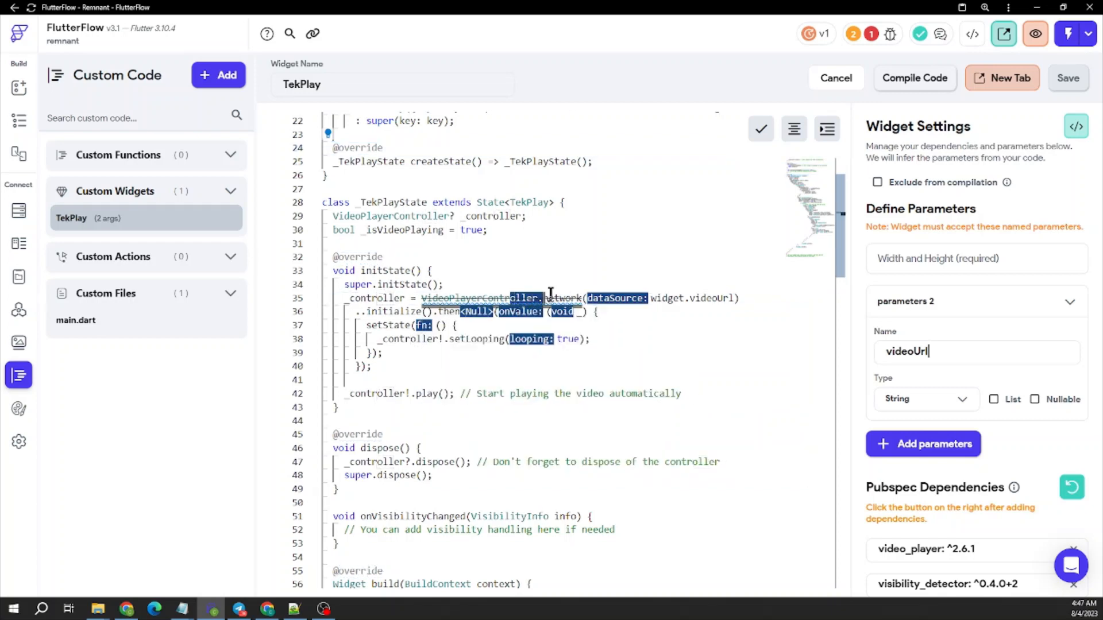
click(527, 298)
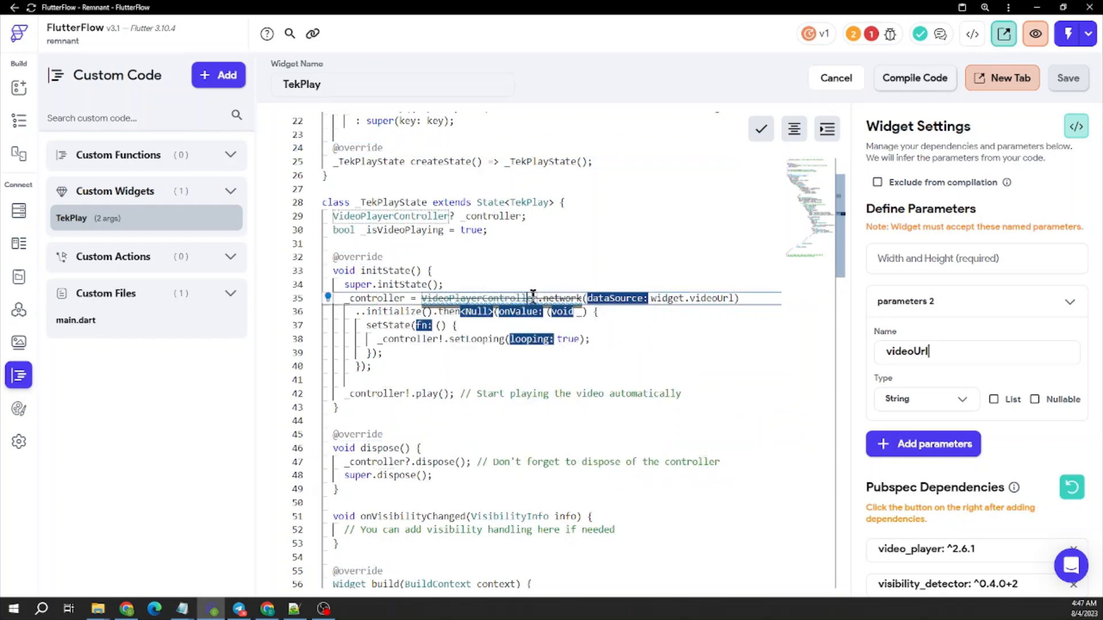
mouse_move(533, 295)
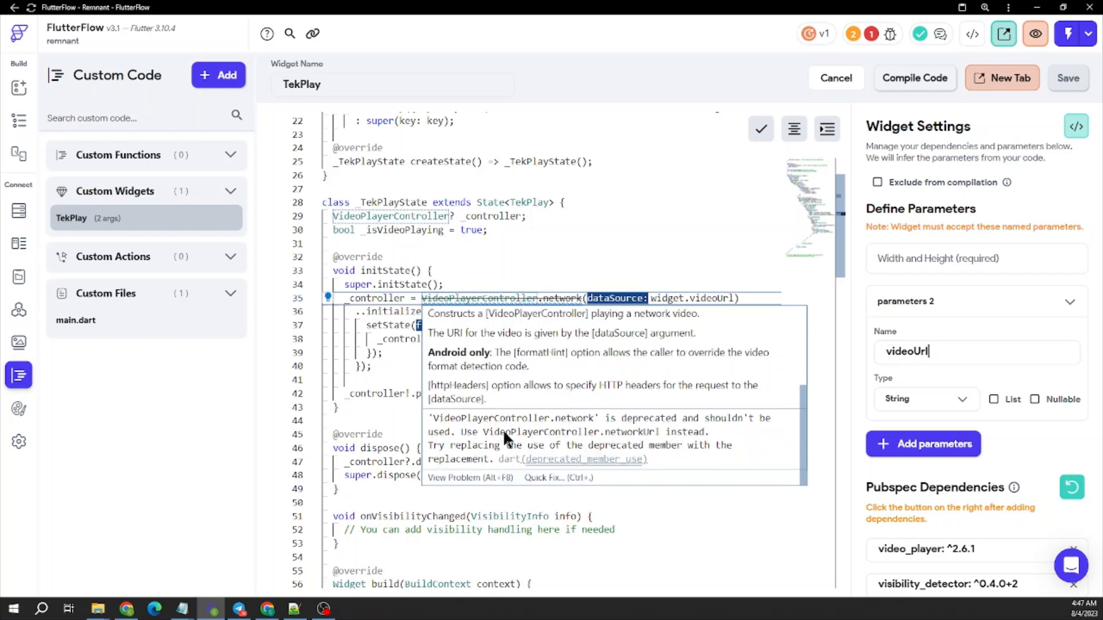
drag(487, 433, 615, 434)
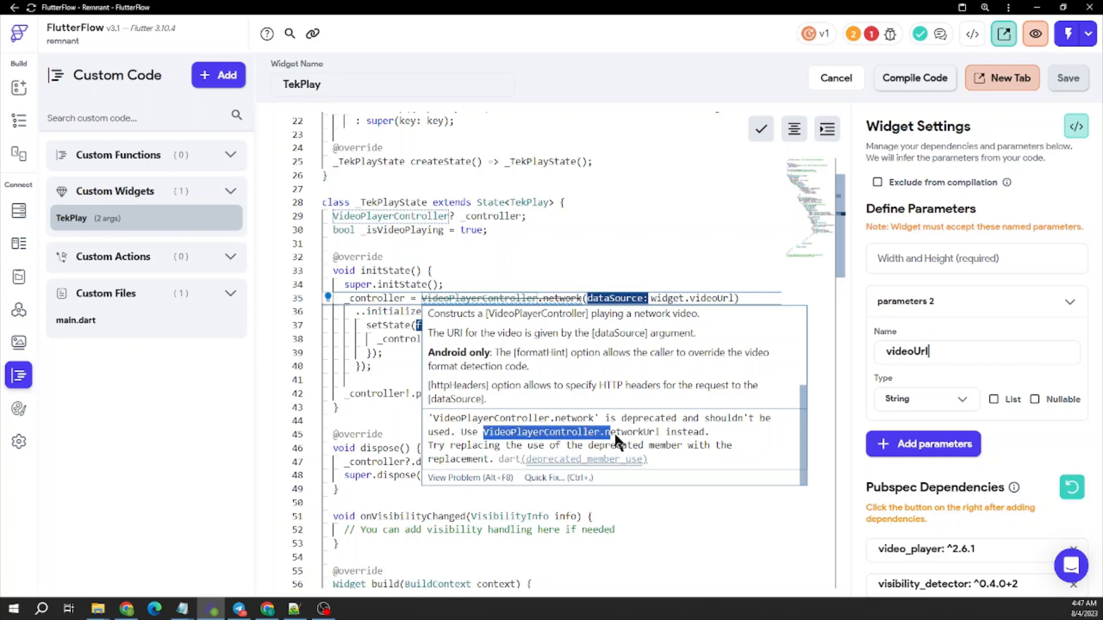
click(563, 425)
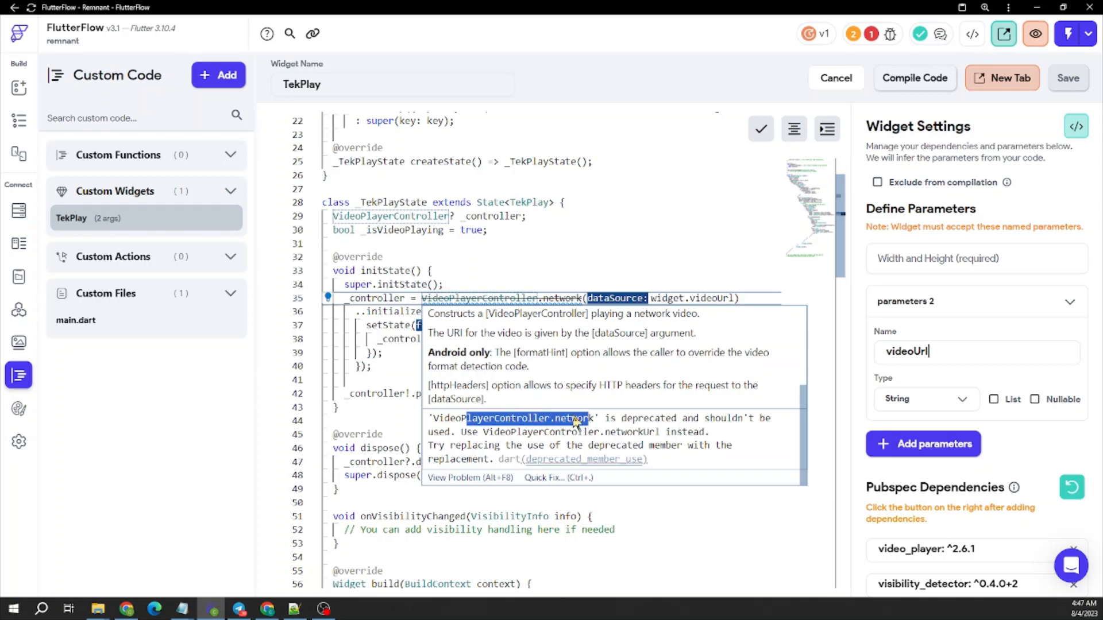
click(575, 419)
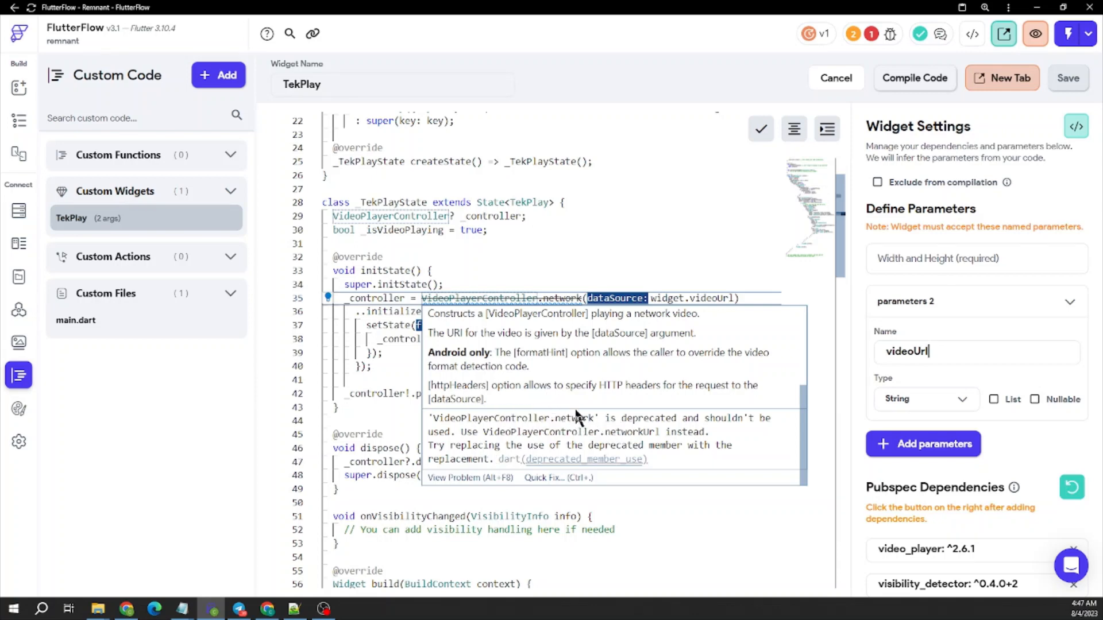
click(636, 245)
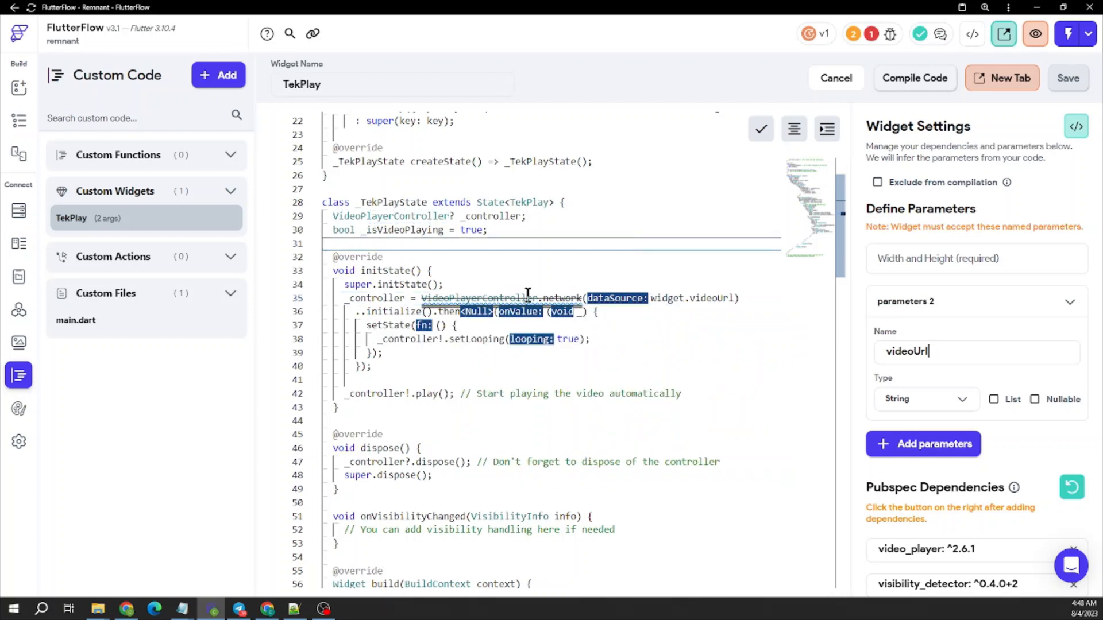
mouse_move(528, 294)
scroll(563, 373, down, 2)
click(553, 475)
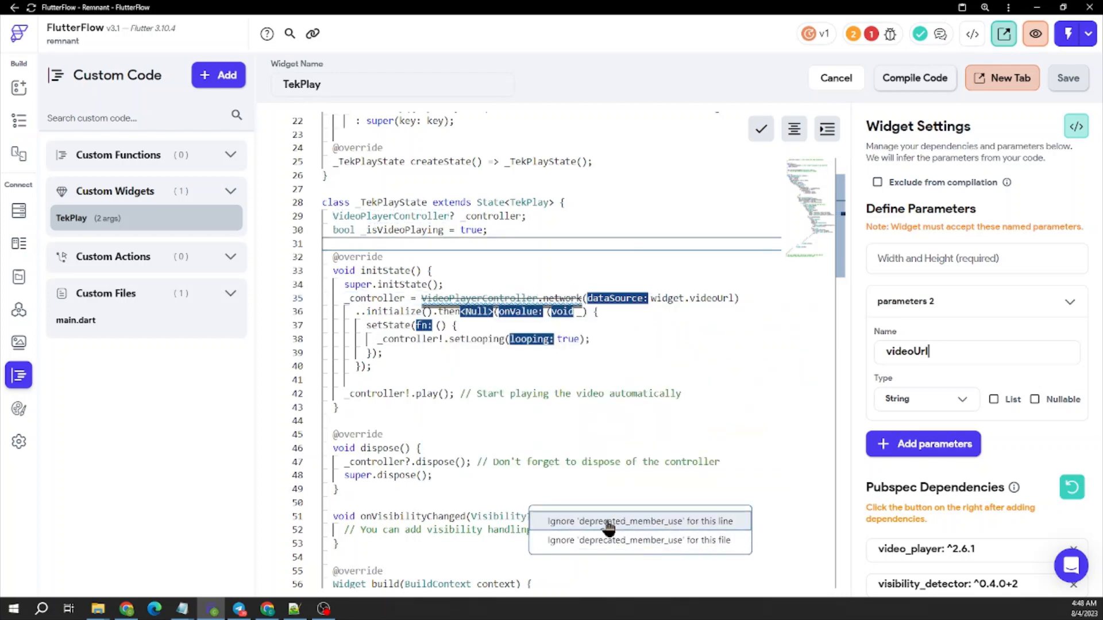
click(709, 412)
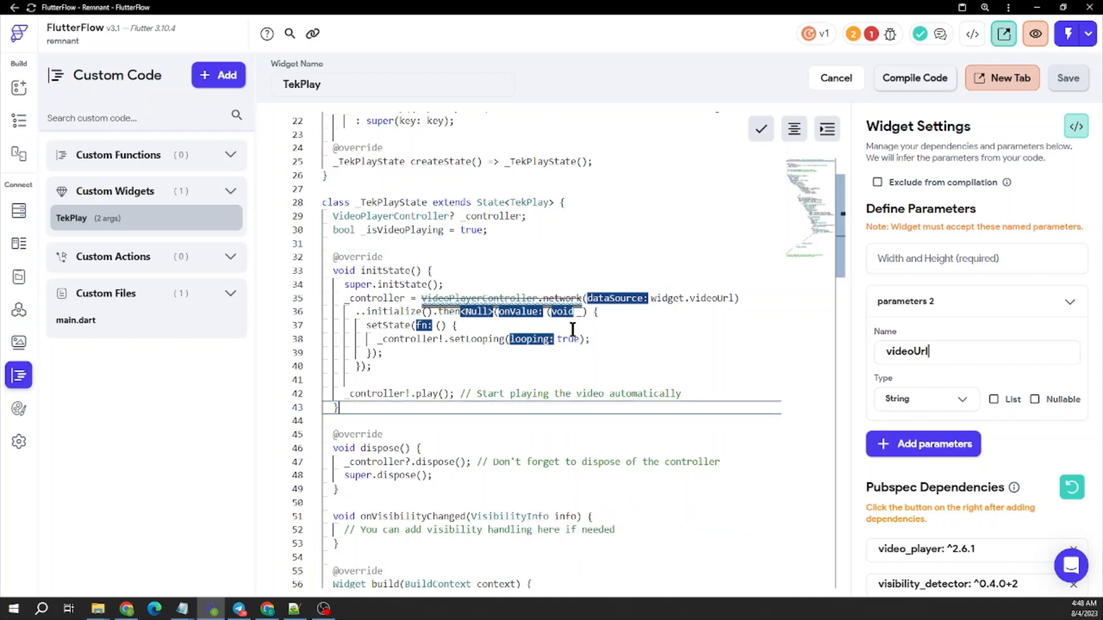
Read through the TekPlay code to its end and examine the automatic FlutterFlow imports.
scroll(624, 377, down, 3)
scroll(625, 377, down, 15)
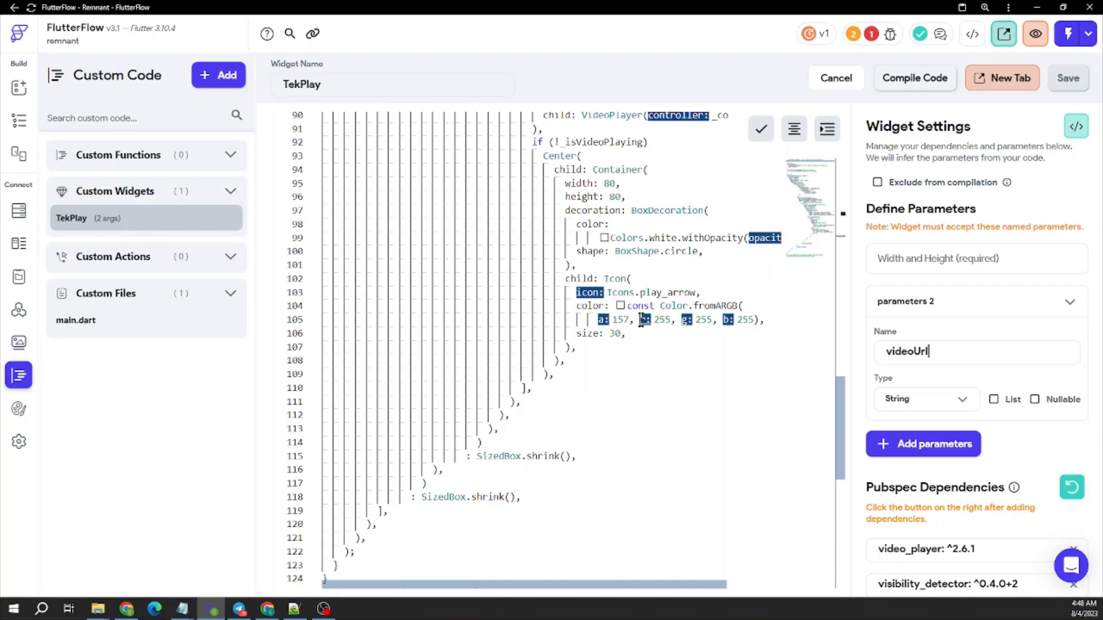
scroll(640, 319, up, 20)
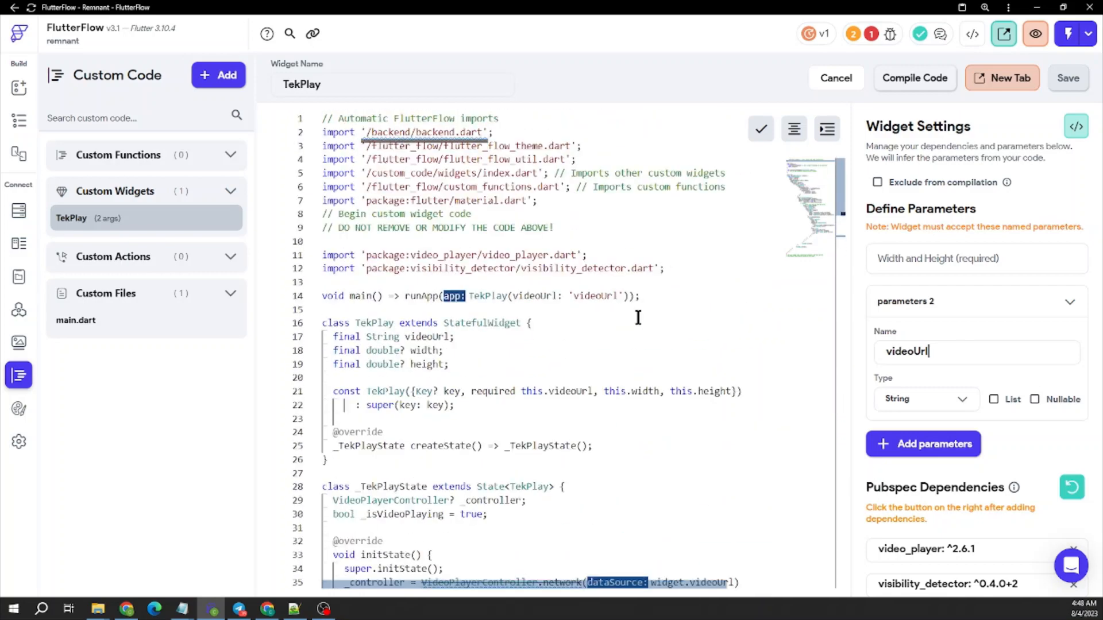
drag(373, 132, 569, 217)
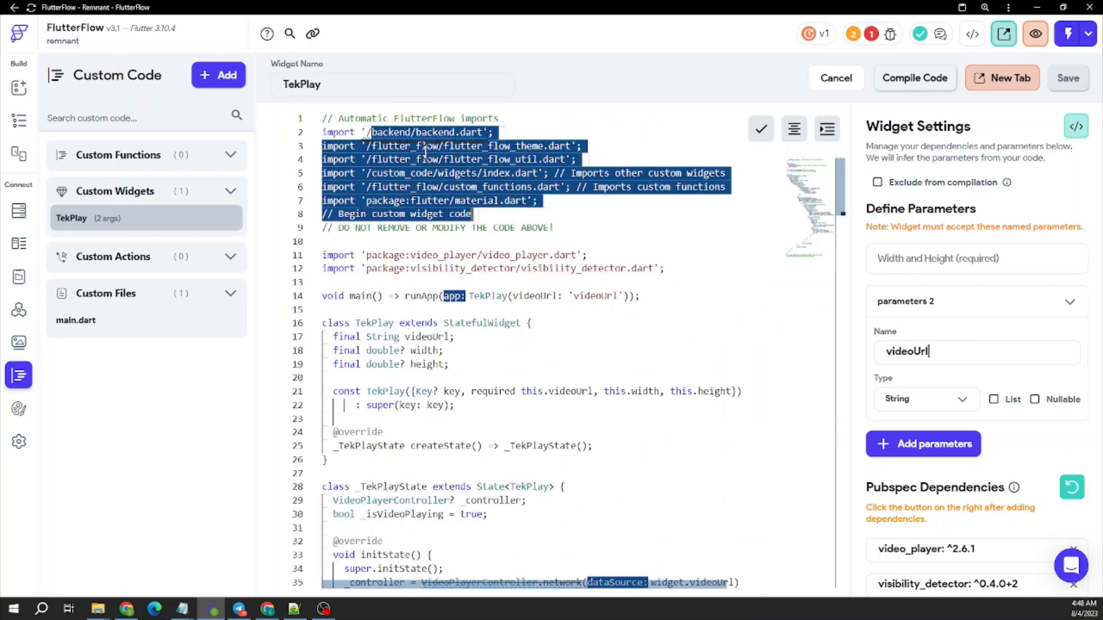
click(426, 152)
scroll(654, 259, down, 3)
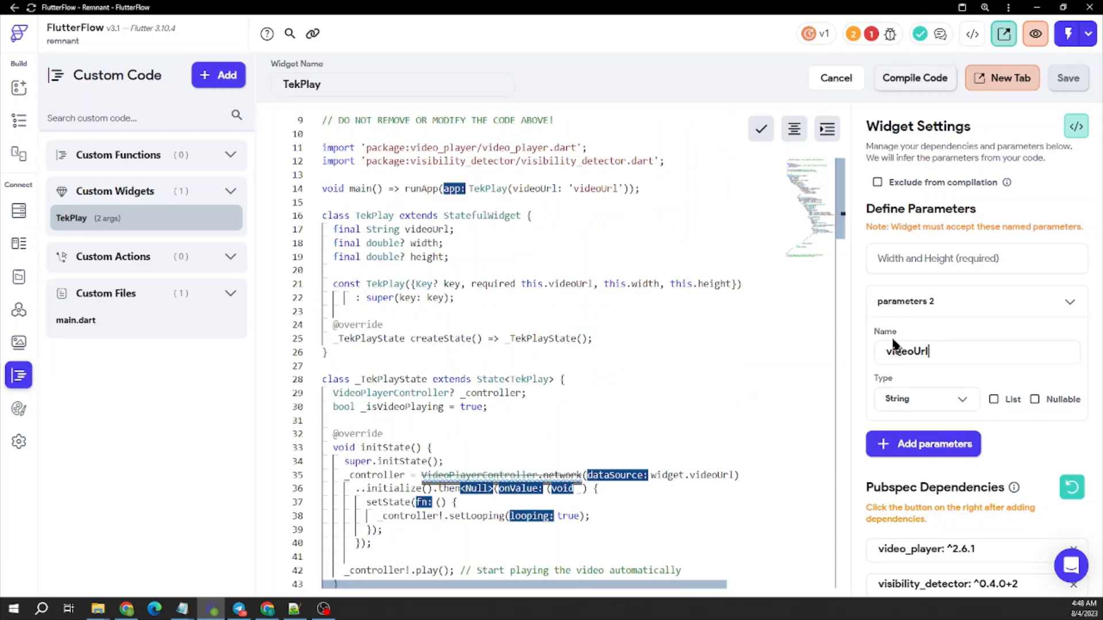
scroll(608, 253, up, 3)
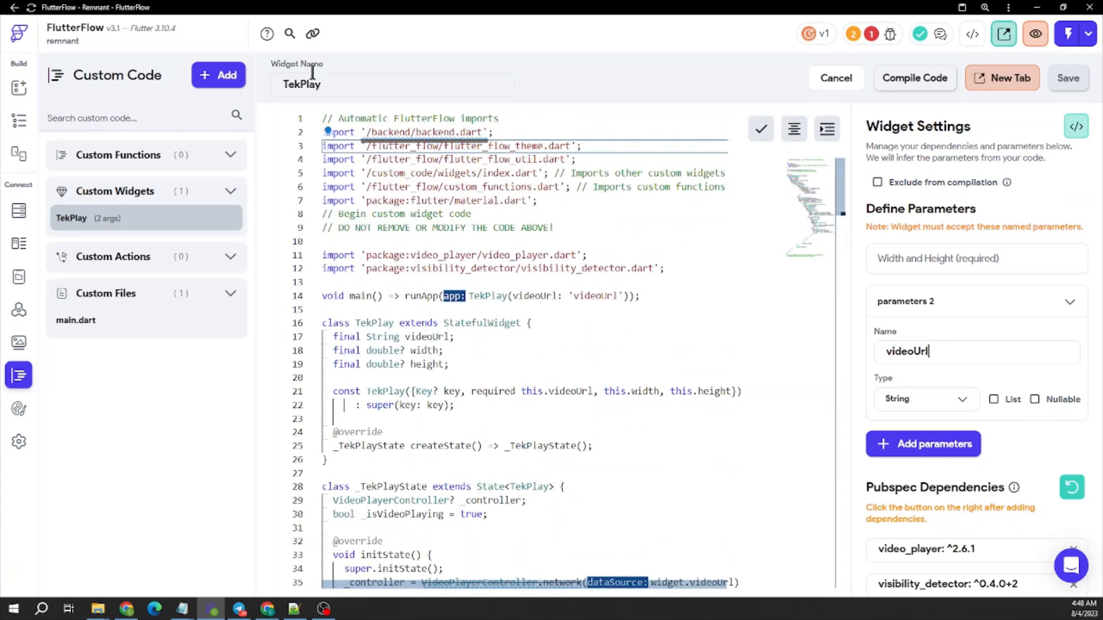
Compare the StatefulWidget class name in the code with the custom widget's name.
double_click(377, 322)
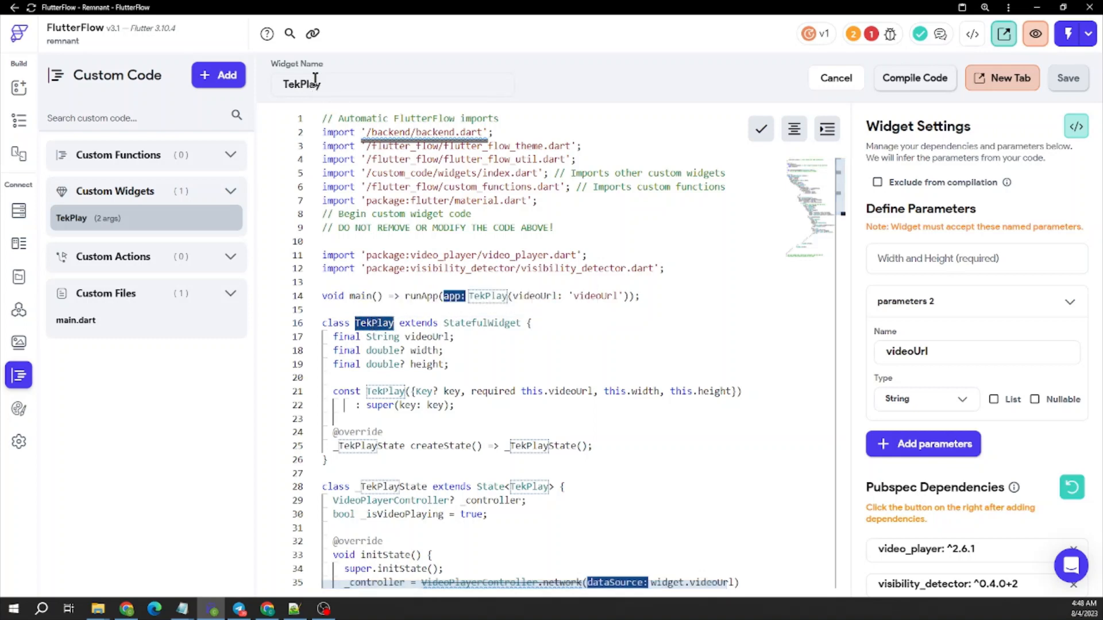
click(383, 377)
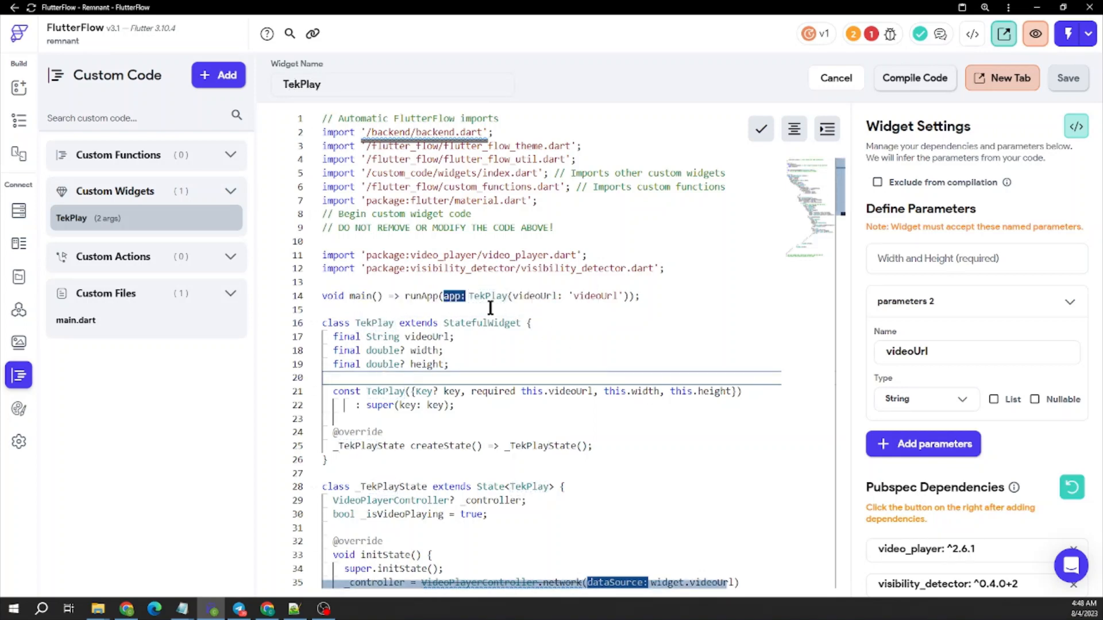
click(379, 323)
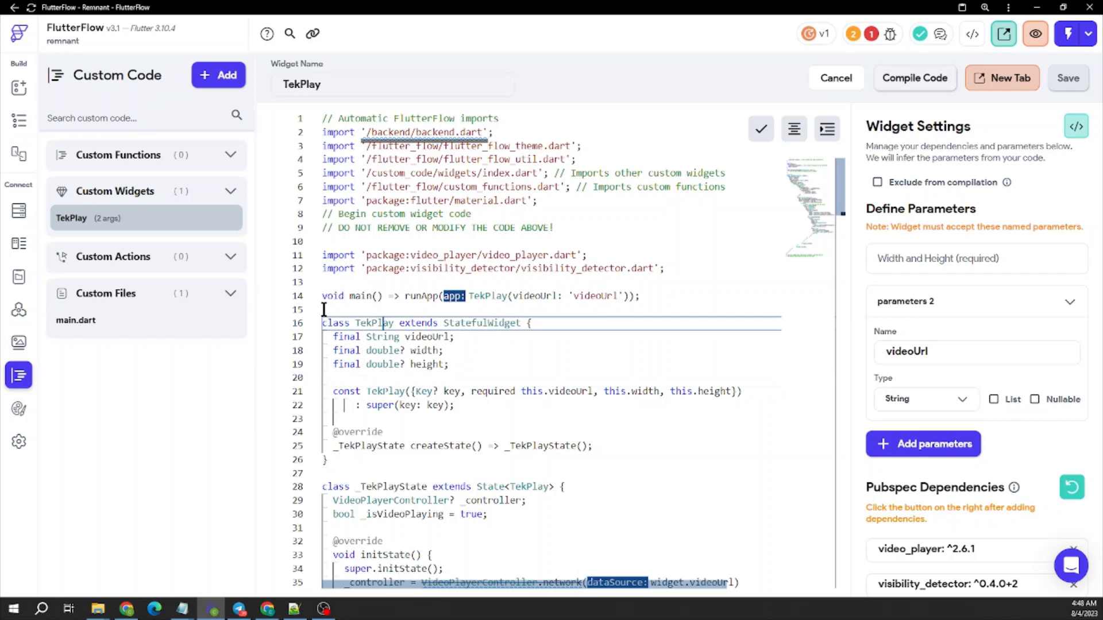
double_click(379, 323)
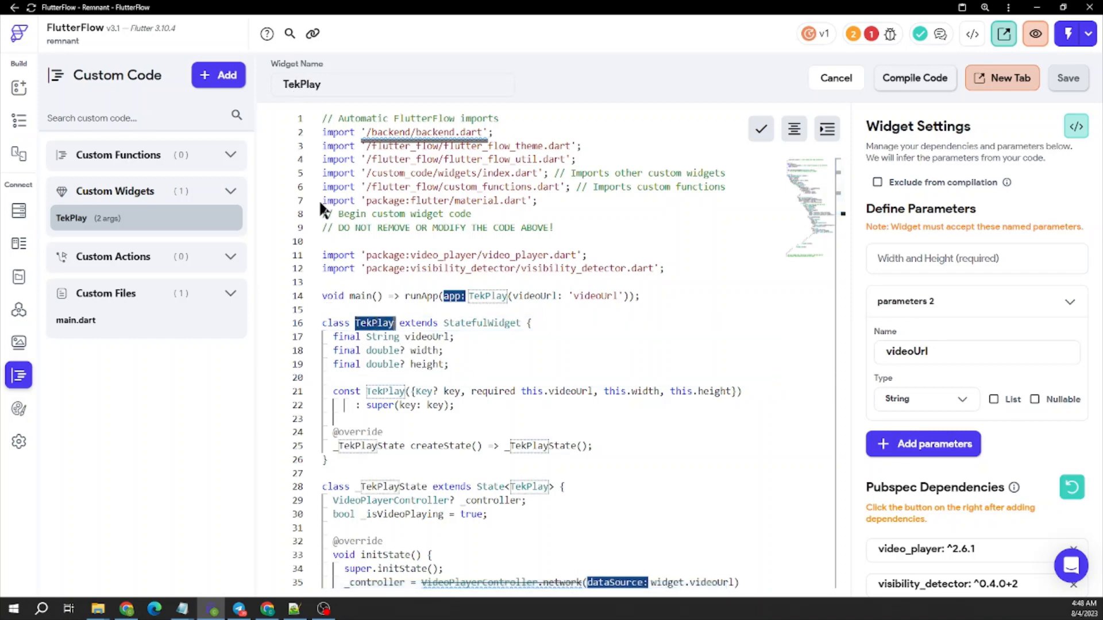
mouse_move(369, 326)
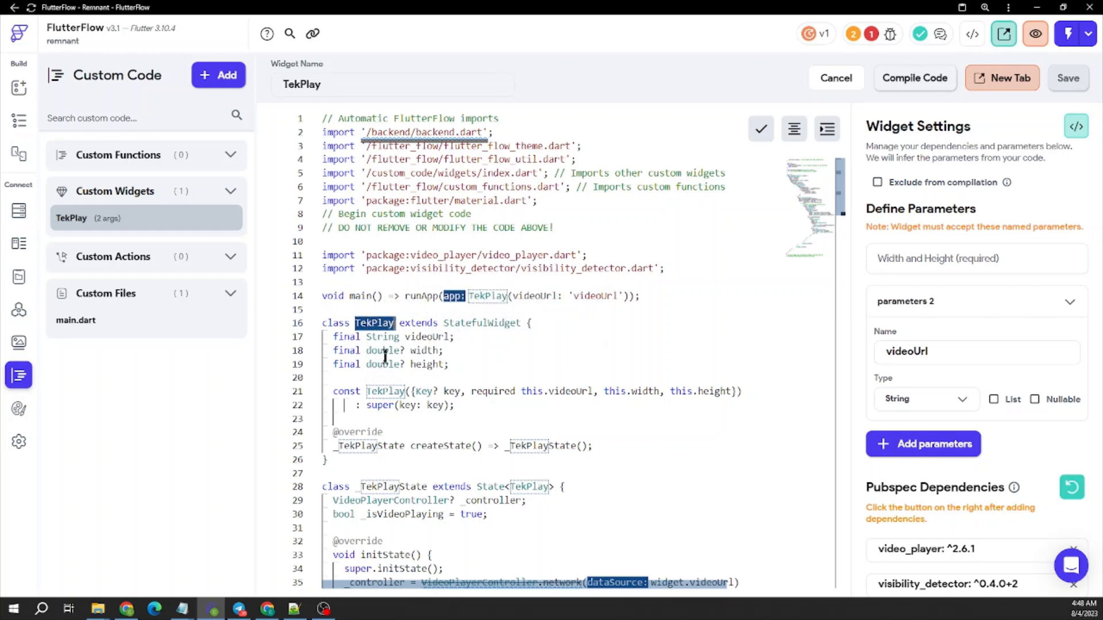
scroll(402, 407, down, 1)
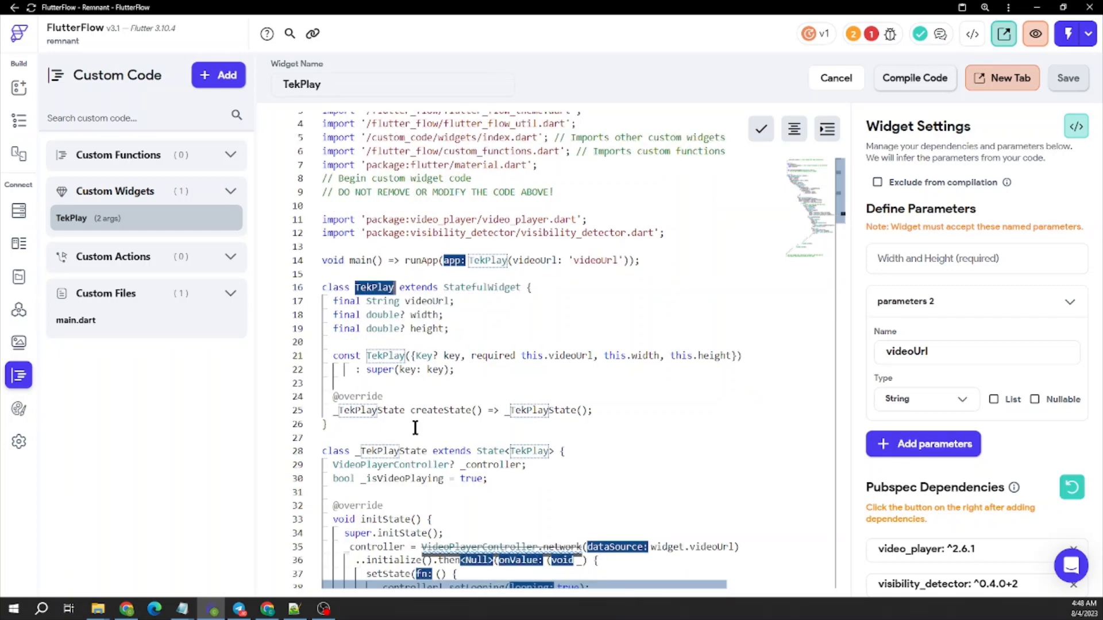
Review the TekPlay widget code, from its class parameters and controller setup through the build method to the play icon.
scroll(590, 422, down, 2)
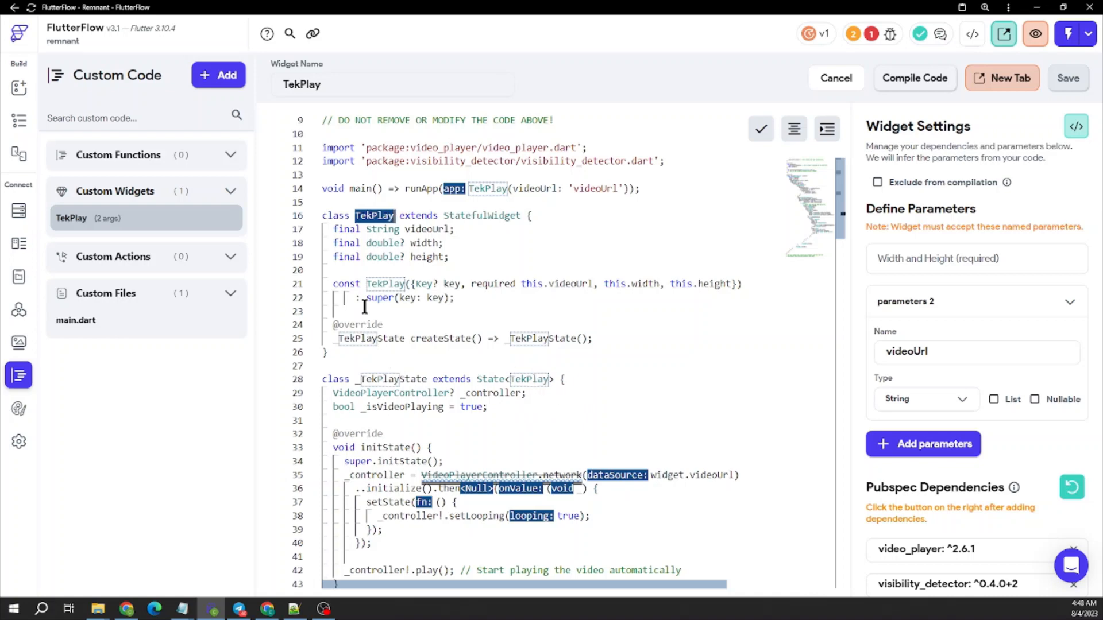
click(677, 369)
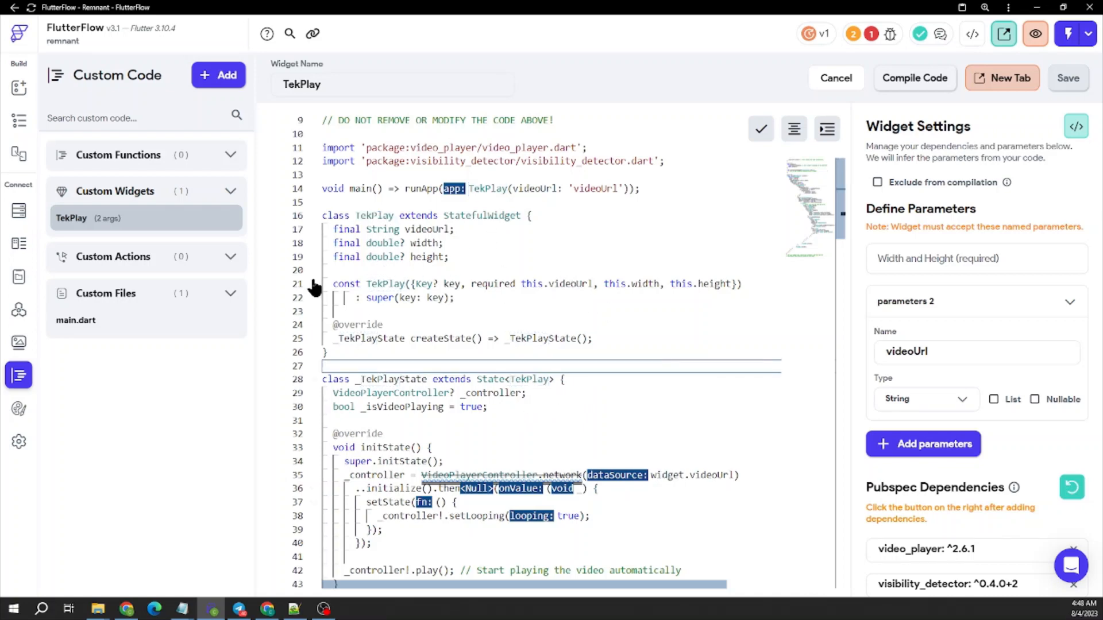
drag(367, 243, 405, 260)
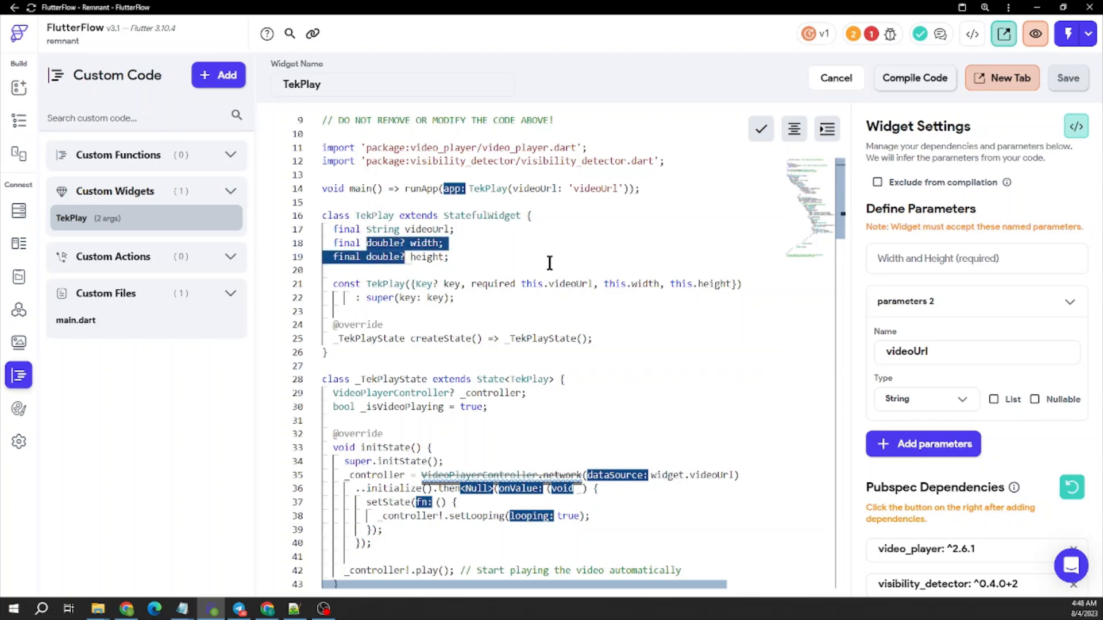
scroll(574, 259, down, 2)
click(635, 251)
scroll(531, 207, down, 3)
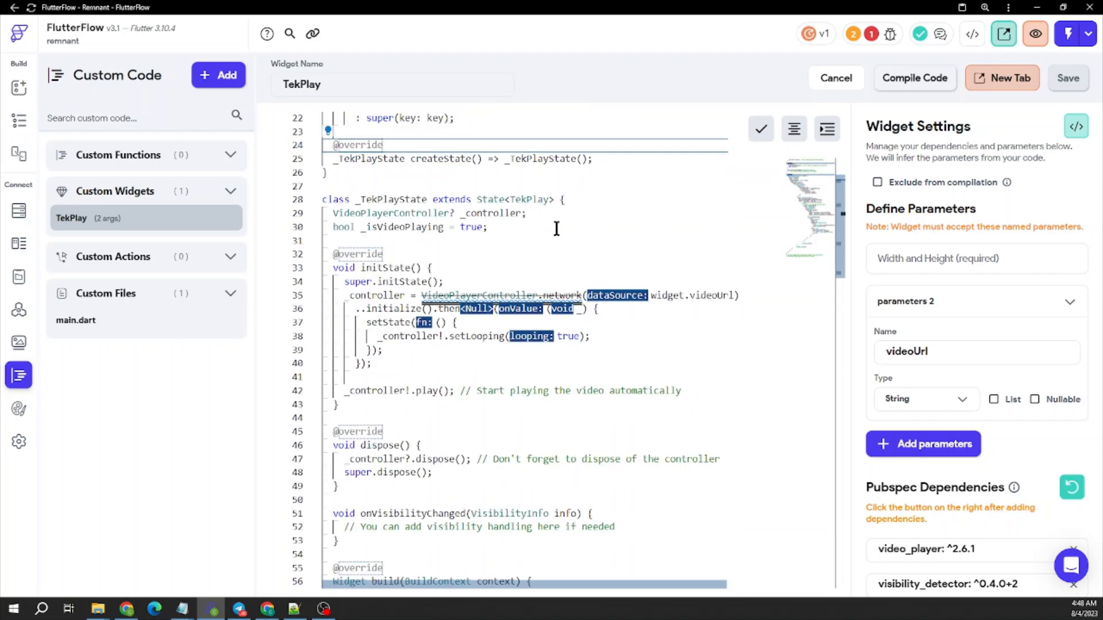
scroll(556, 228, down, 3)
scroll(522, 327, down, 6)
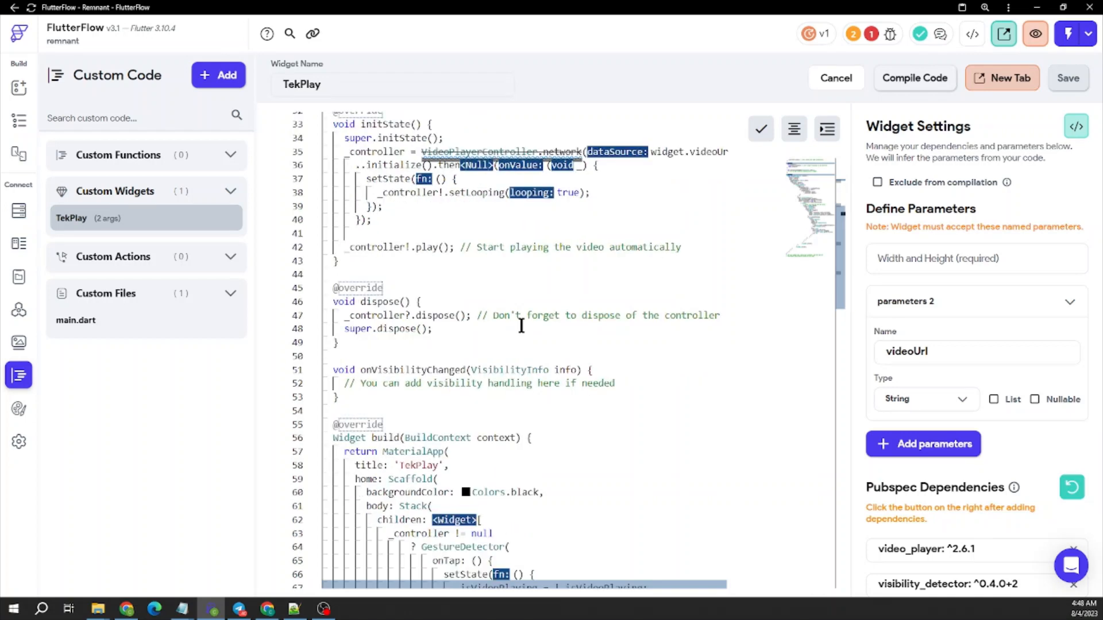
scroll(600, 297, down, 4)
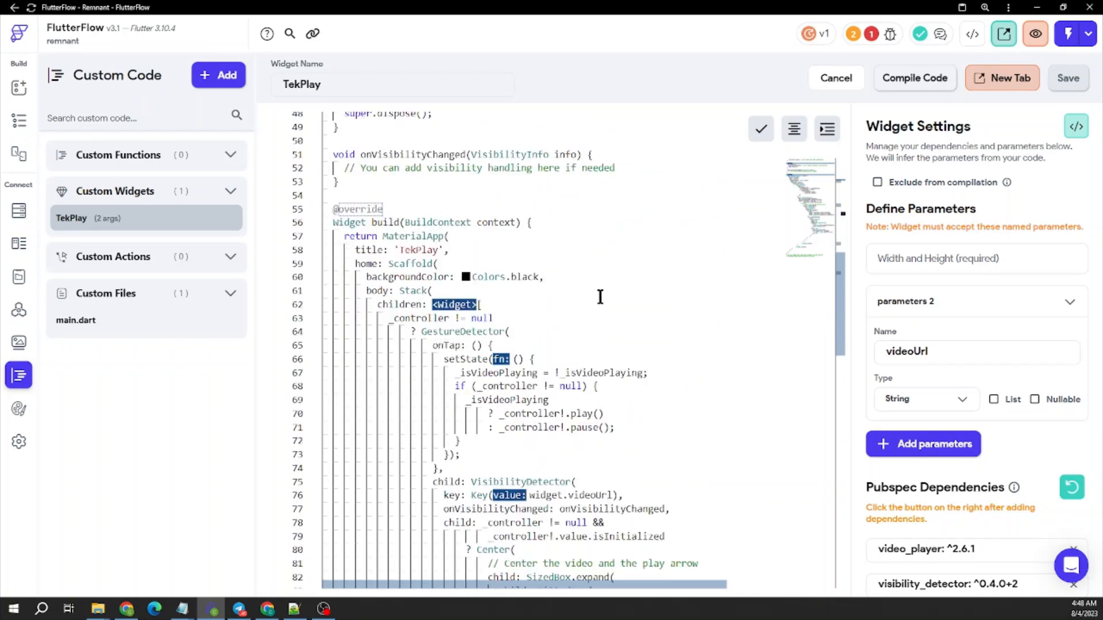
scroll(636, 316, down, 2)
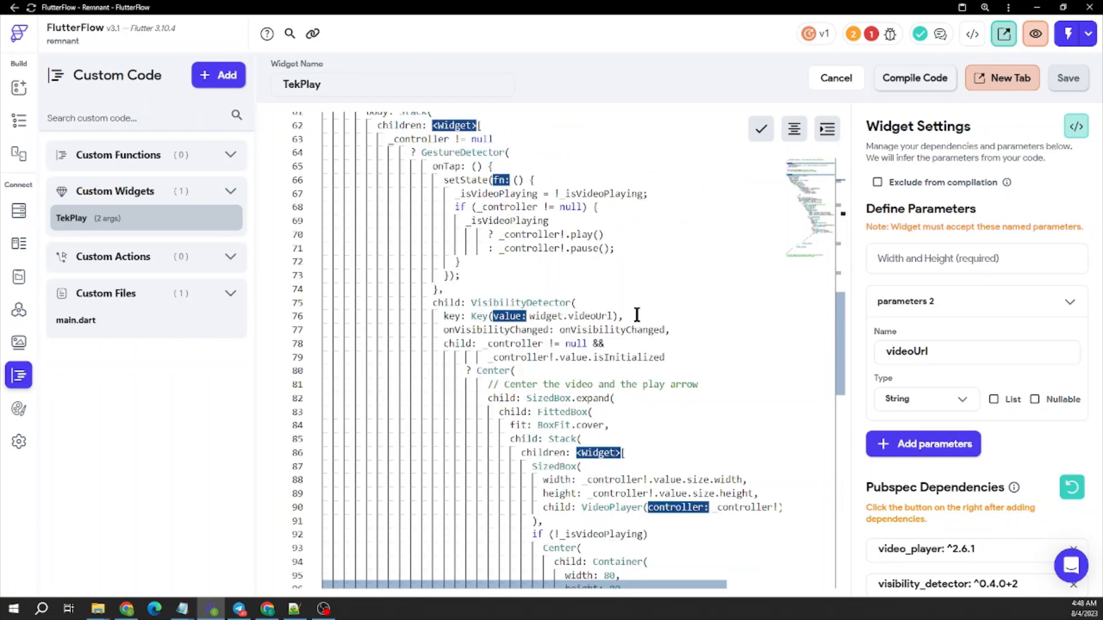
scroll(685, 269, down, 15)
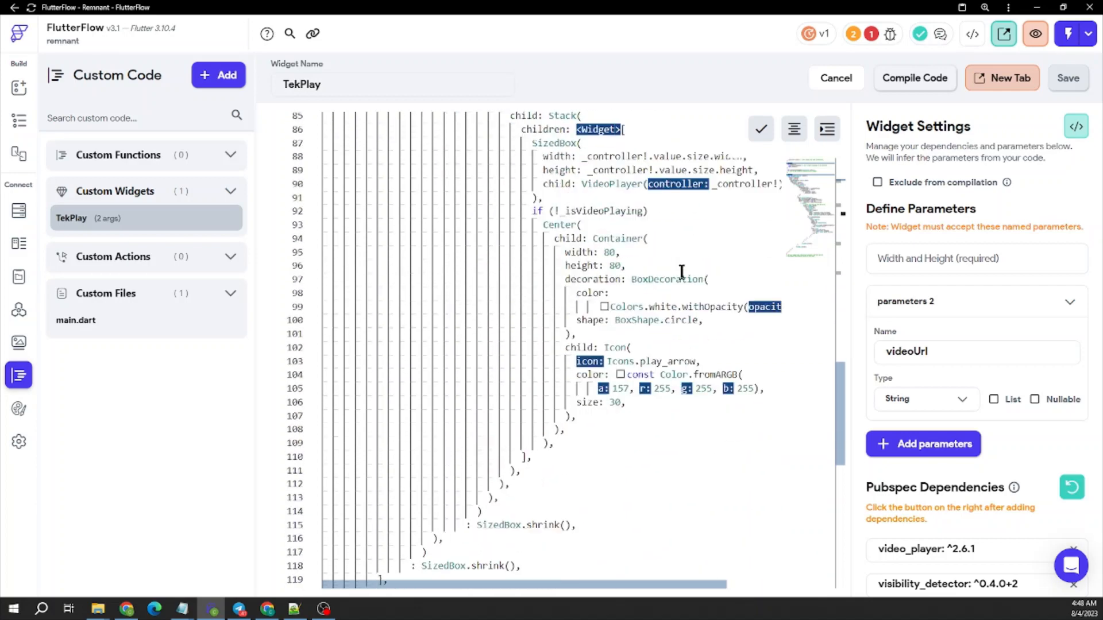
Compile the TekPlay custom widget's code.
scroll(681, 272, up, 20)
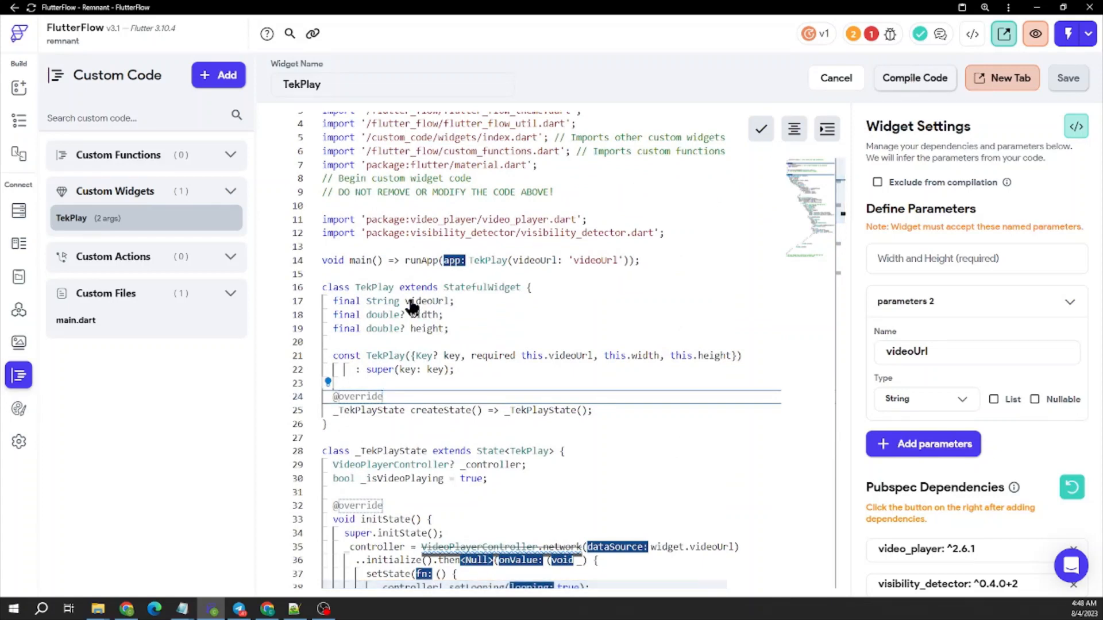
click(915, 78)
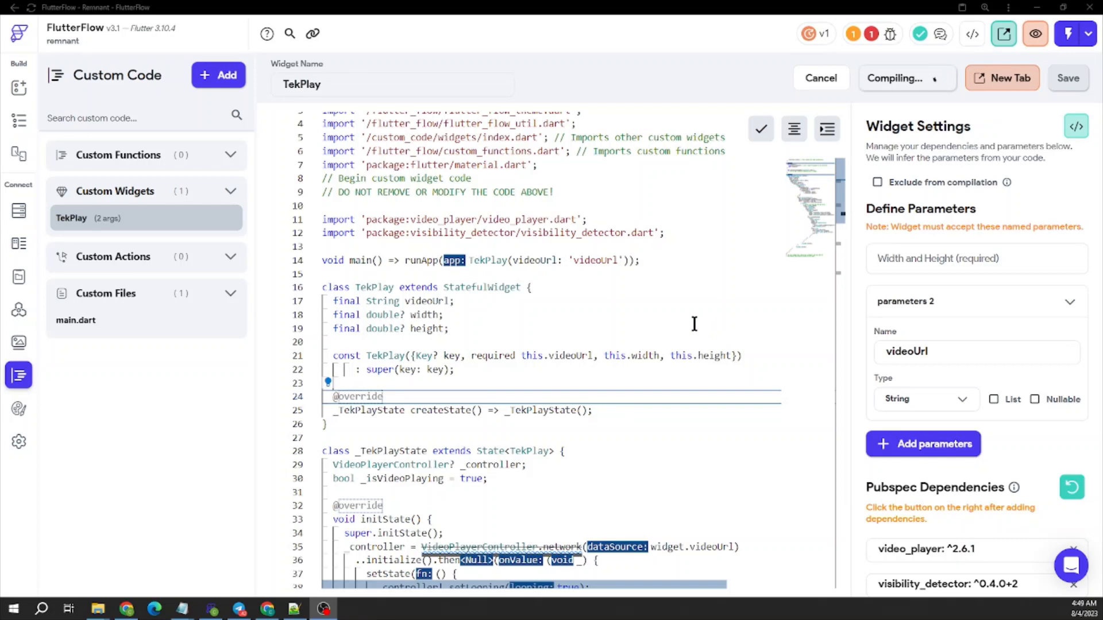
Examine the TekPlay build method, including the tap handling that toggles playback and the VisibilityDetector.
scroll(694, 323, up, 1)
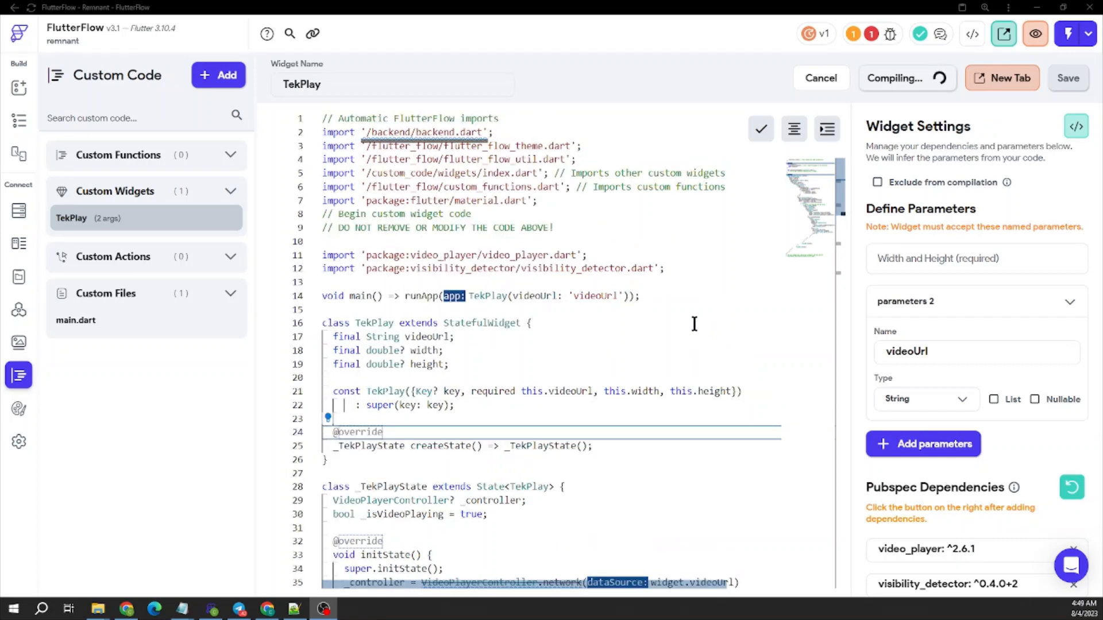
scroll(702, 327, down, 3)
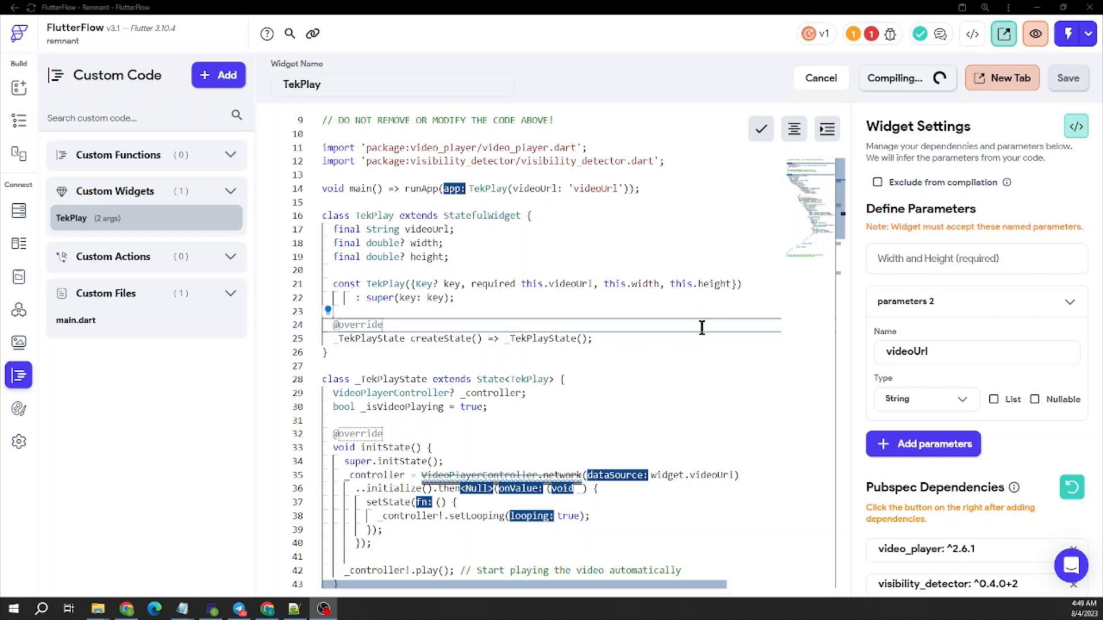
scroll(701, 327, down, 7)
scroll(701, 328, down, 8)
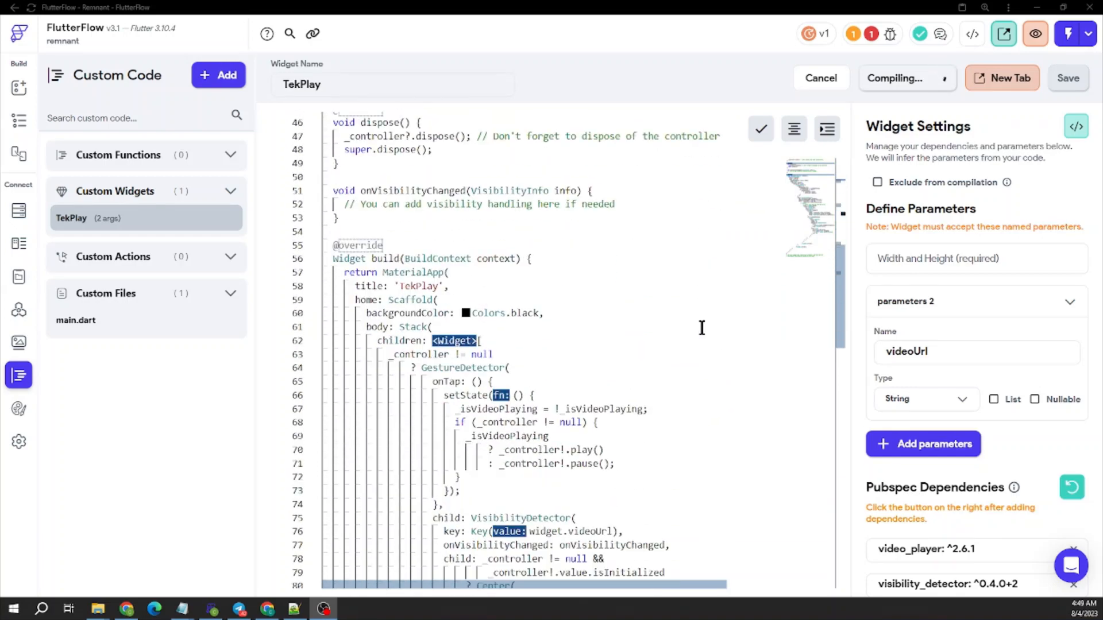
click(701, 327)
click(702, 287)
scroll(702, 287, down, 3)
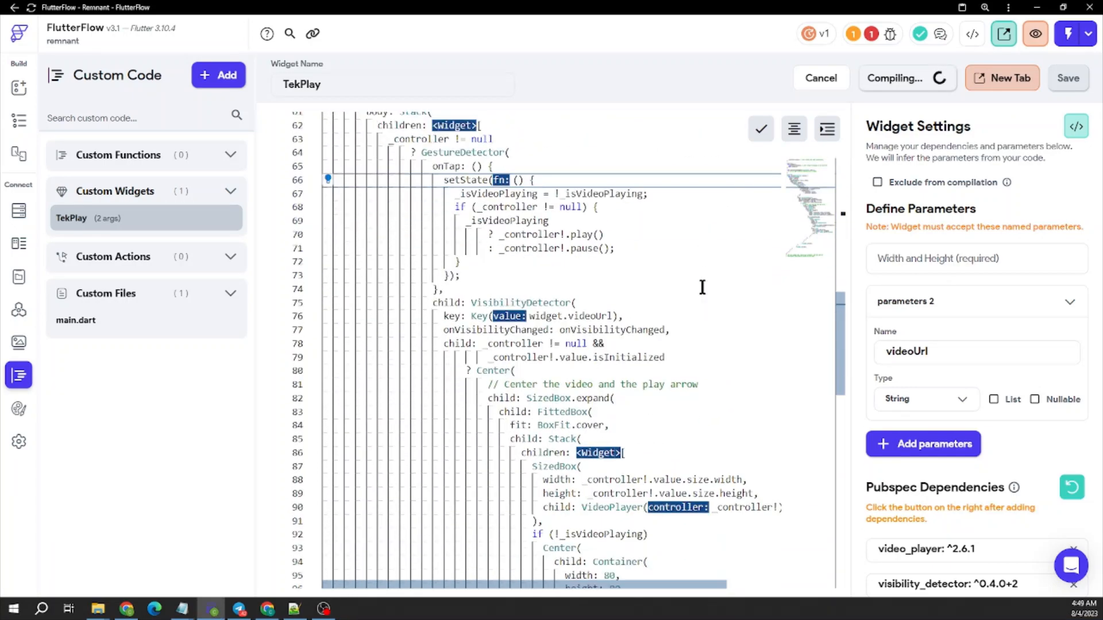
scroll(701, 287, up, 2)
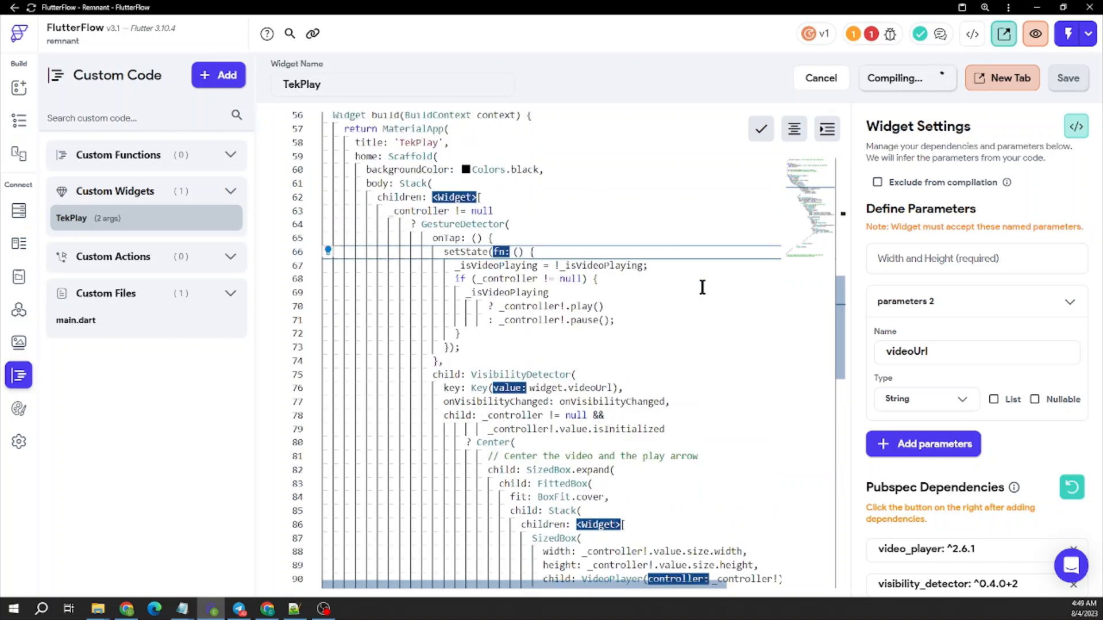
scroll(701, 287, up, 2)
scroll(701, 287, down, 6)
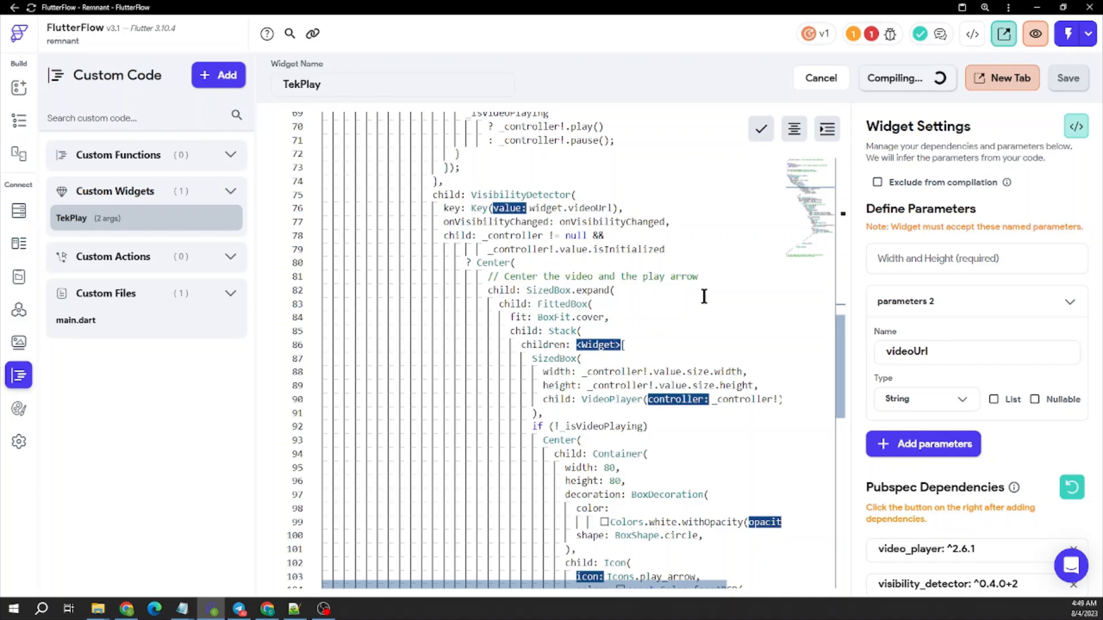
scroll(704, 296, down, 2)
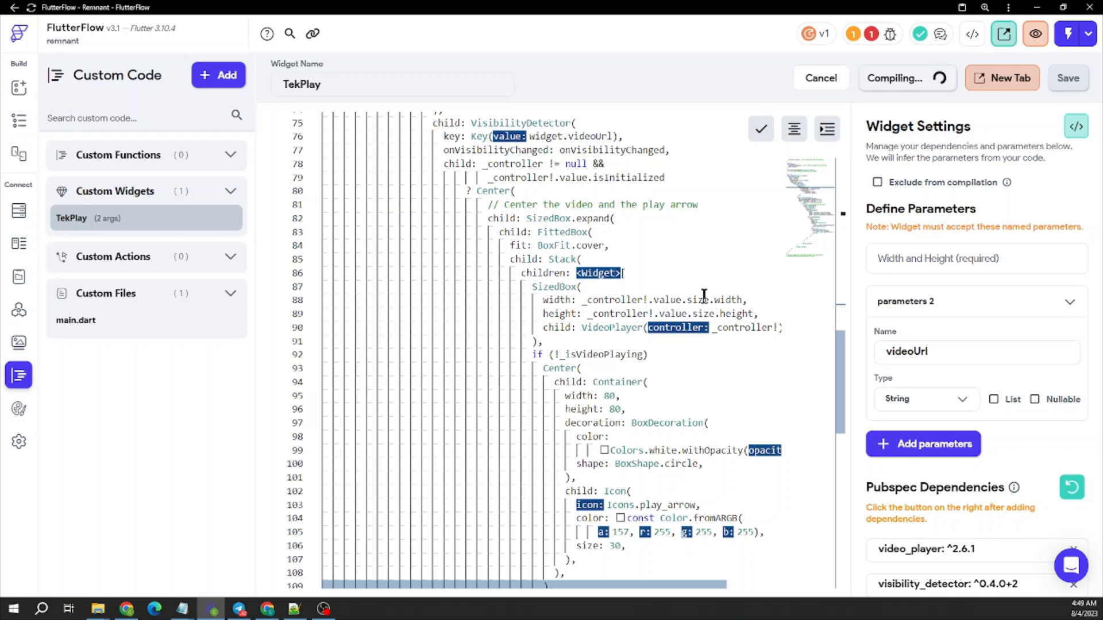
scroll(703, 294, down, 3)
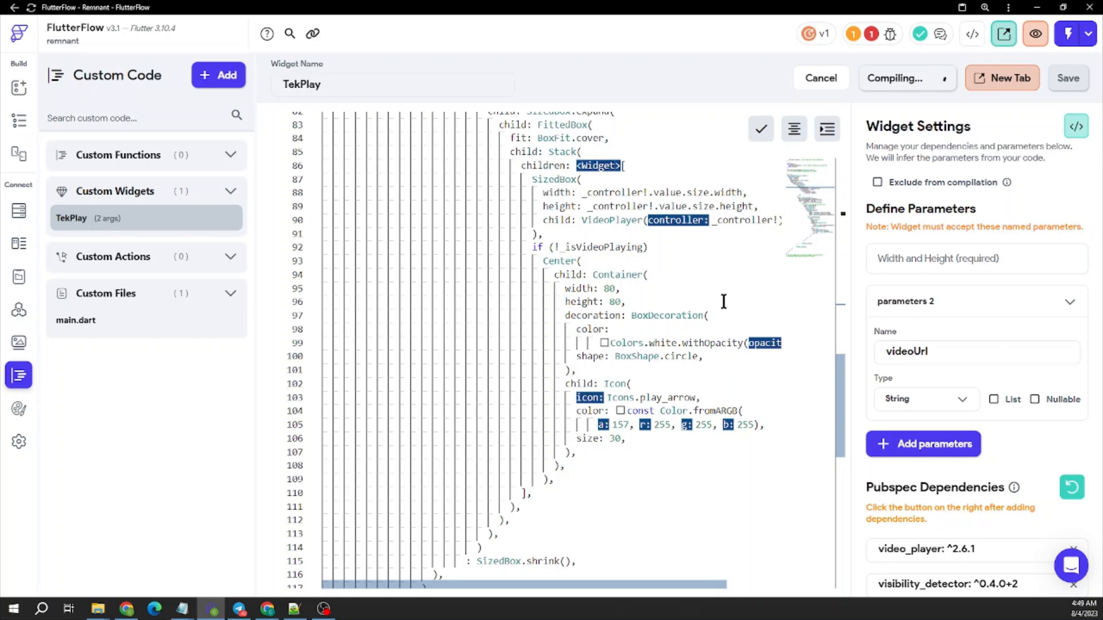
scroll(721, 332, up, 7)
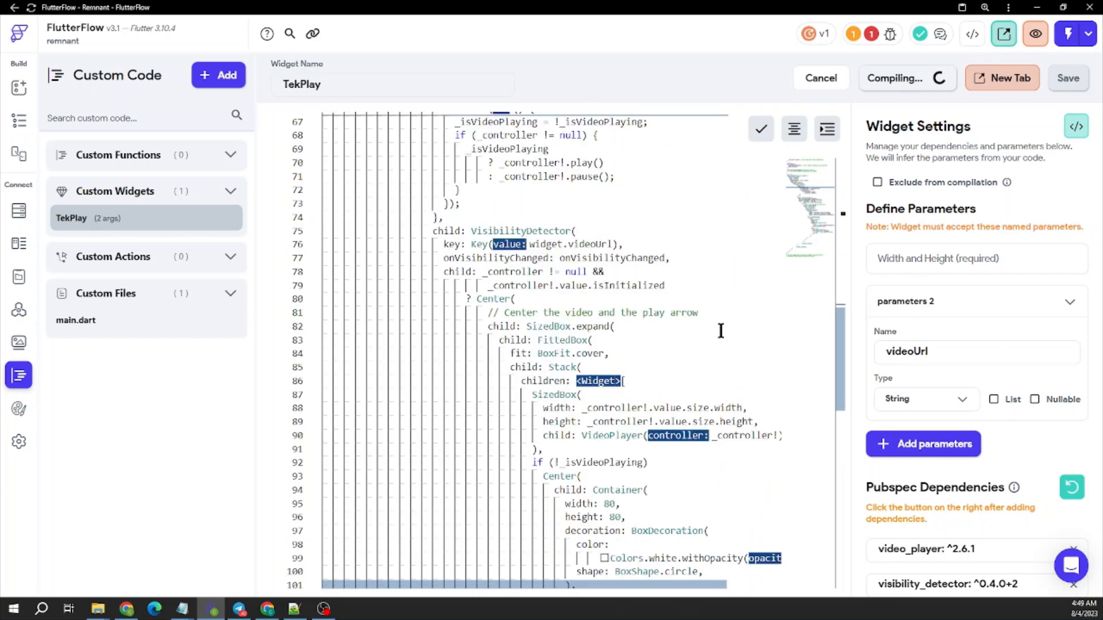
Examine the code that expands the video to fill the screen and overlays a centered play icon while paused.
scroll(636, 271, down, 5)
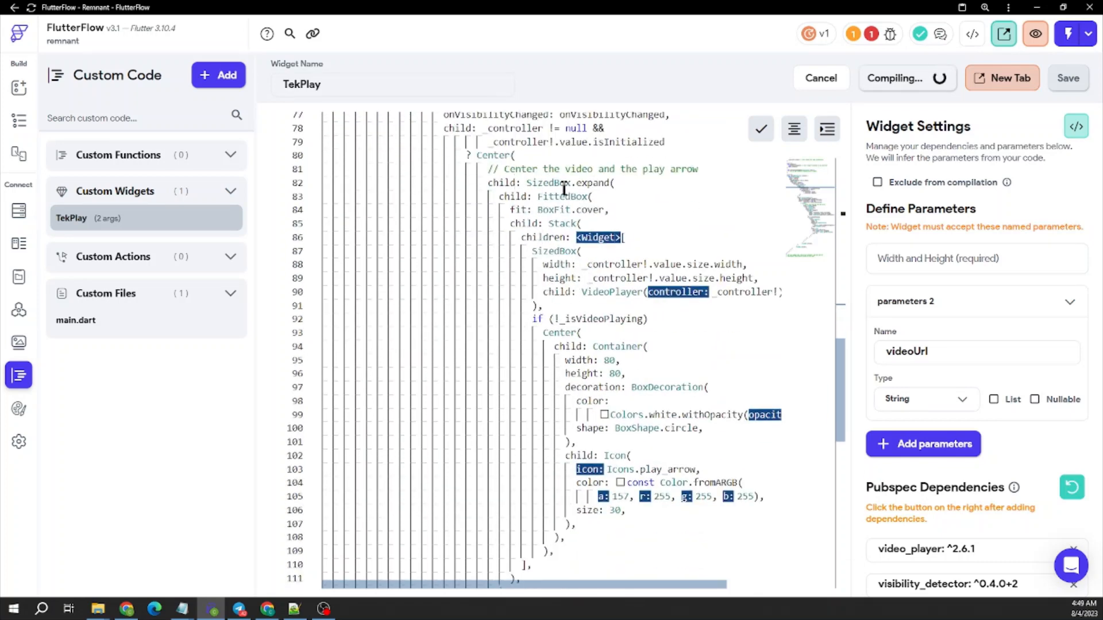
drag(576, 169, 521, 169)
drag(629, 166, 684, 171)
click(701, 182)
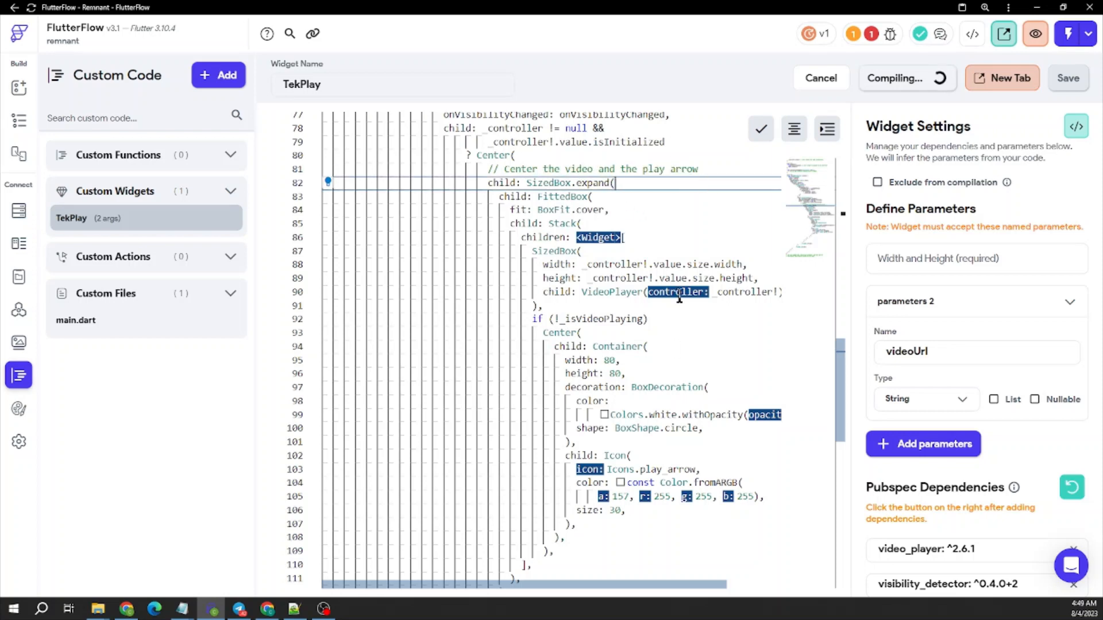
scroll(681, 164, down, 2)
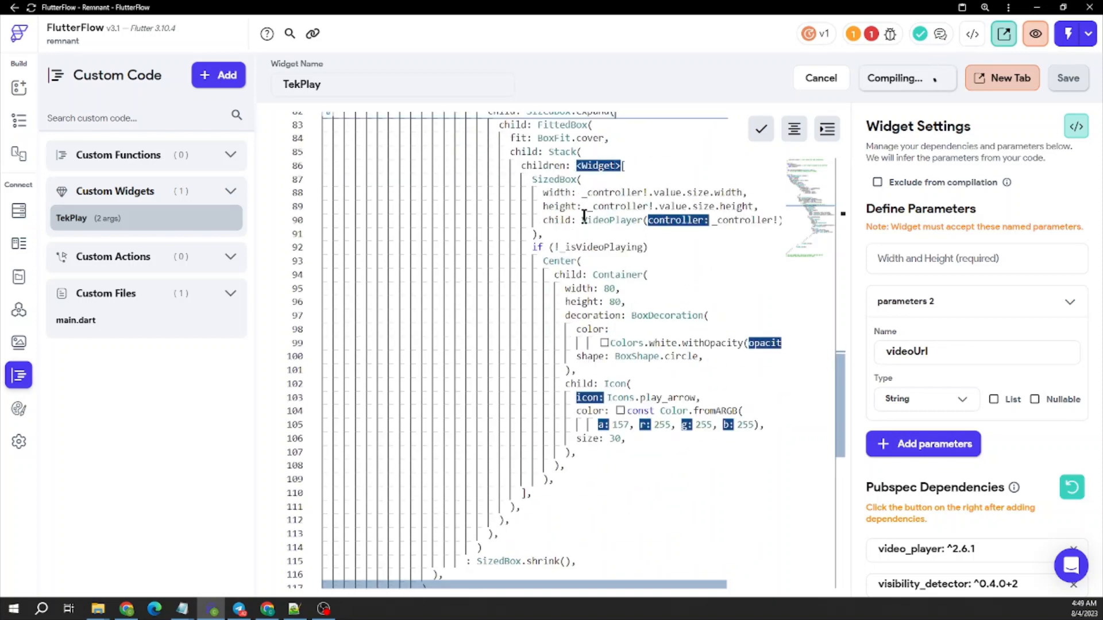
drag(582, 218, 683, 425)
click(684, 304)
scroll(690, 317, down, 6)
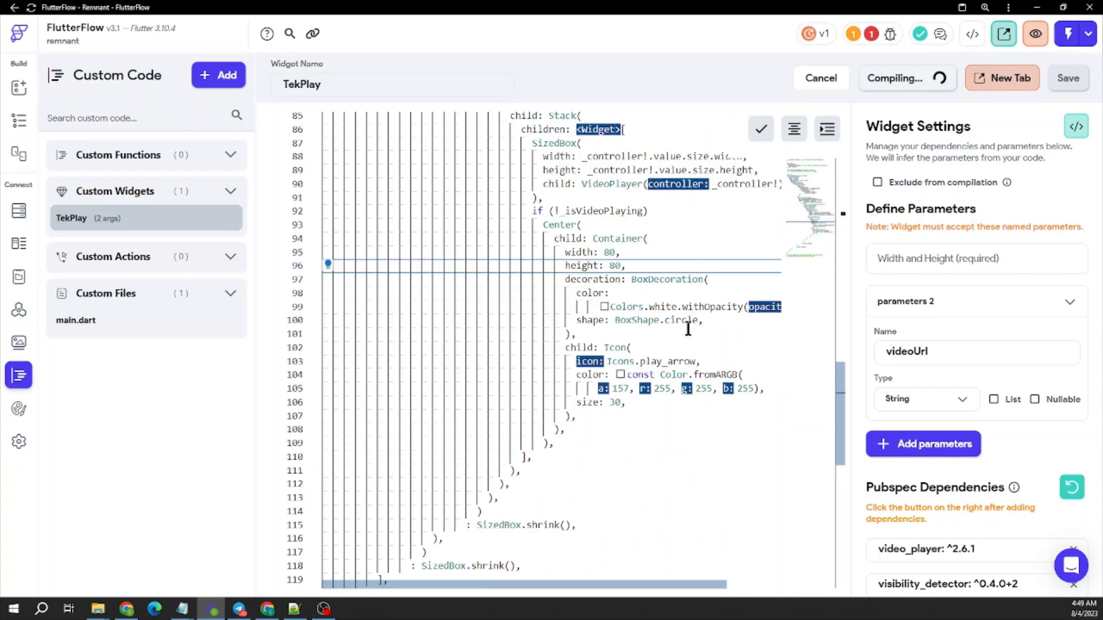
scroll(625, 441, up, 4)
scroll(625, 441, up, 10)
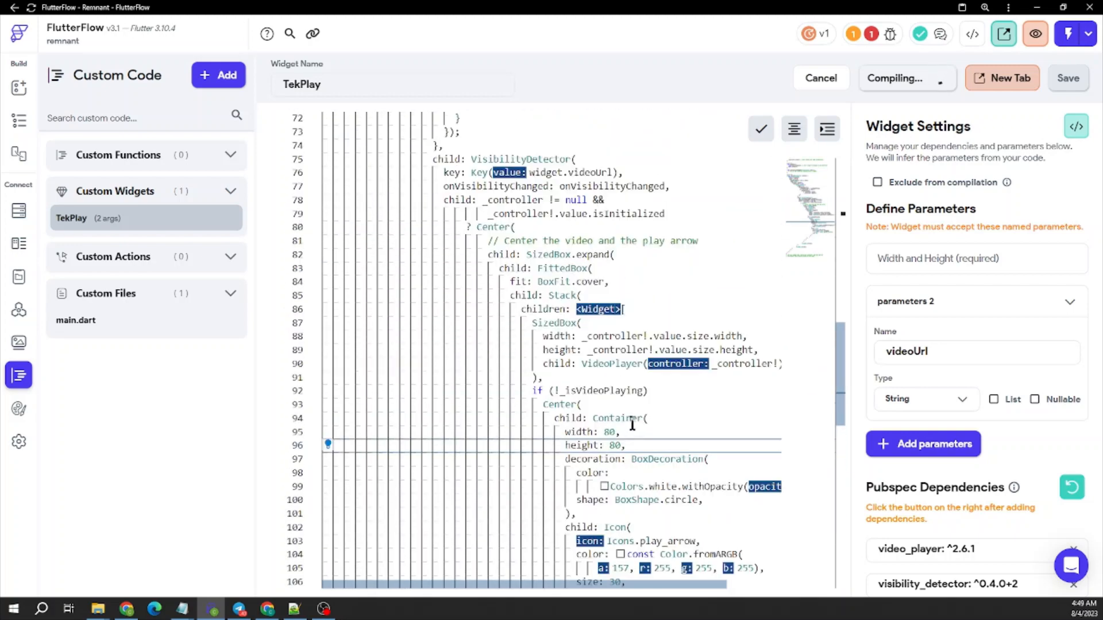
scroll(700, 345, down, 6)
scroll(699, 347, down, 3)
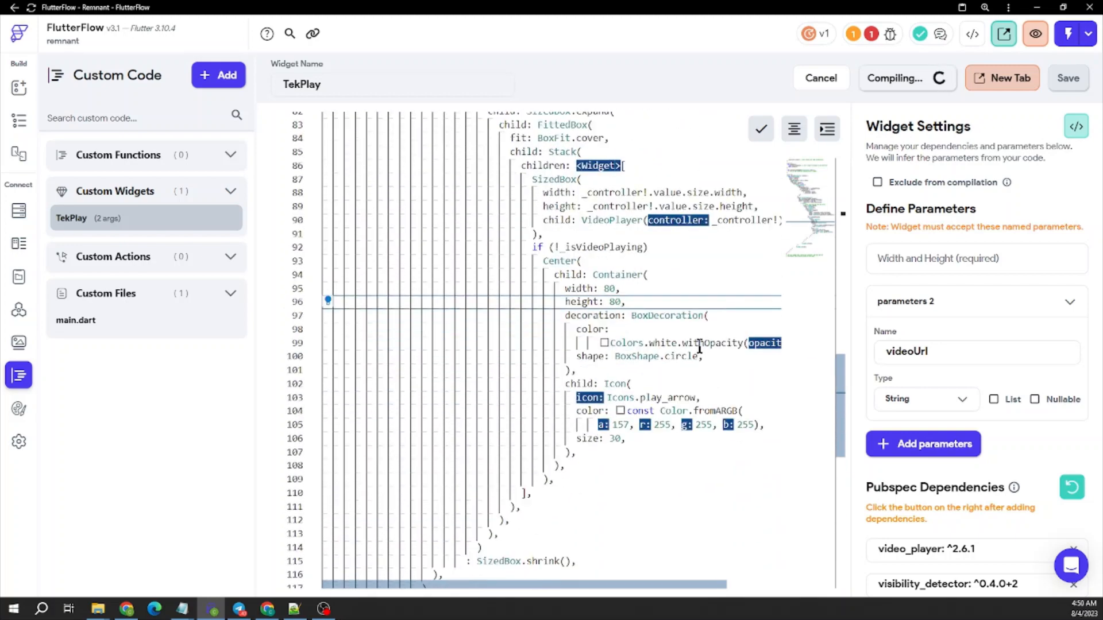
drag(585, 180, 666, 193)
drag(669, 248, 718, 441)
click(697, 258)
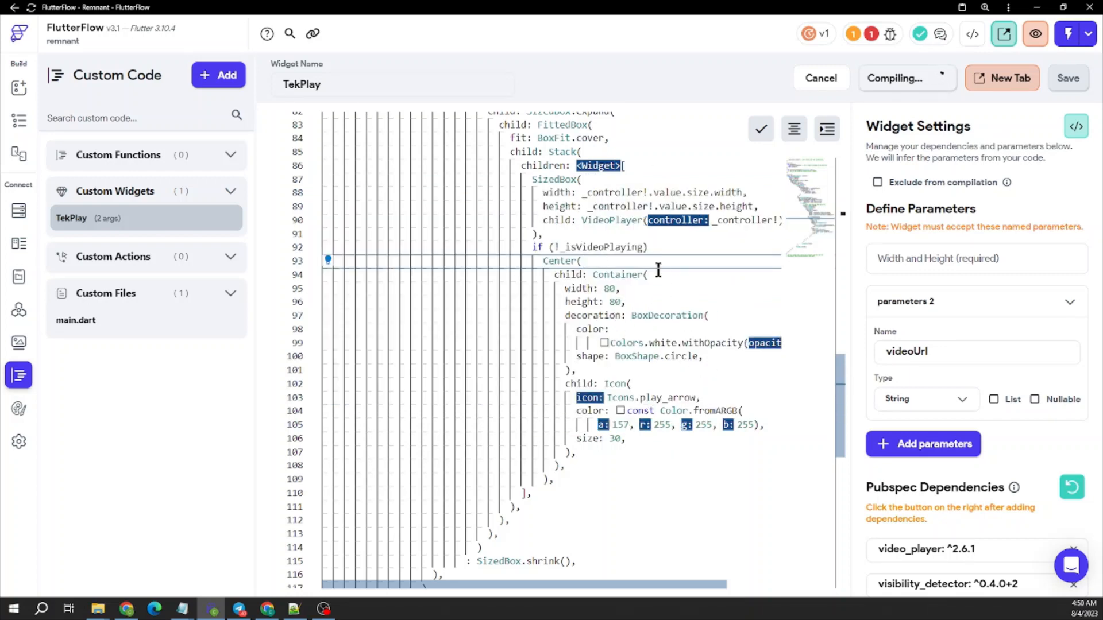
scroll(709, 320, up, 2)
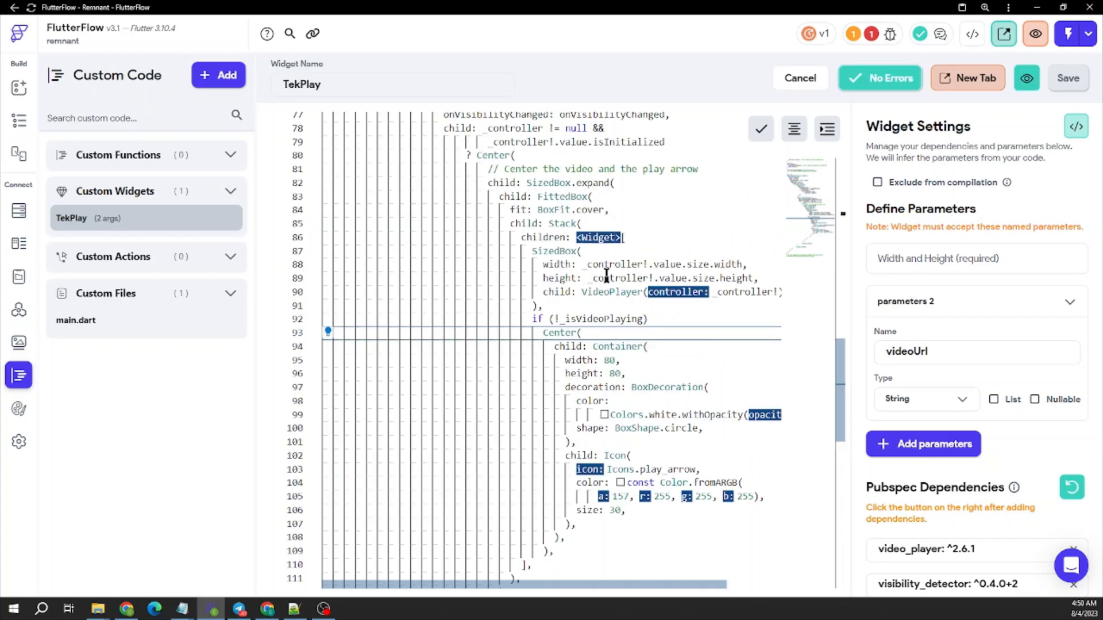
scroll(631, 278, up, 15)
scroll(639, 281, up, 8)
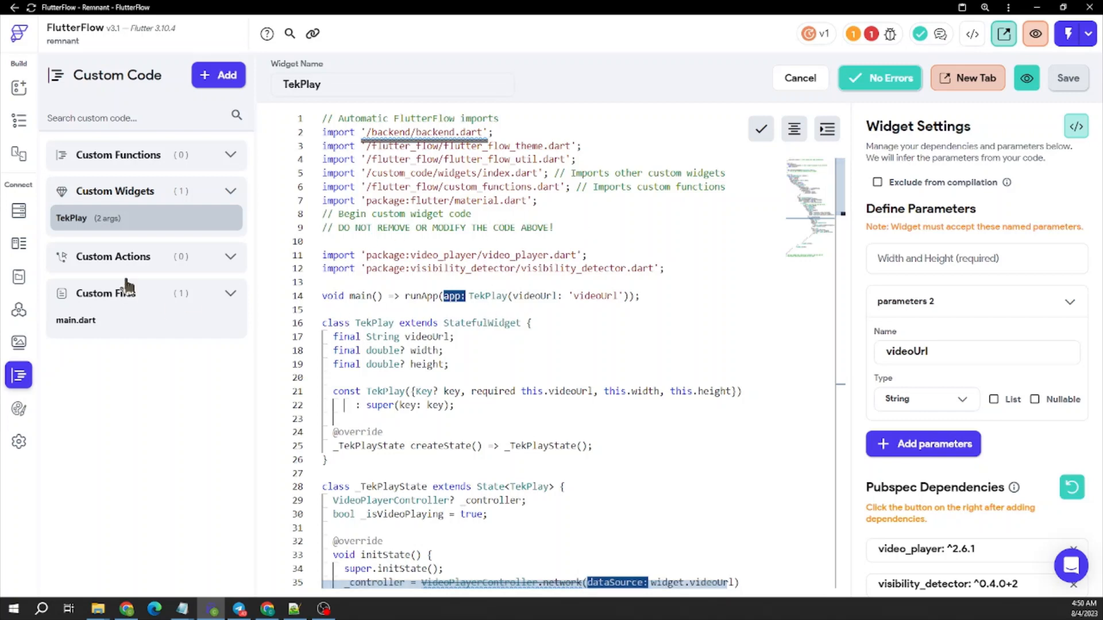
Add the TekPlay custom widget to the Stack inside the HomePage's PageView.
mouse_move(74, 213)
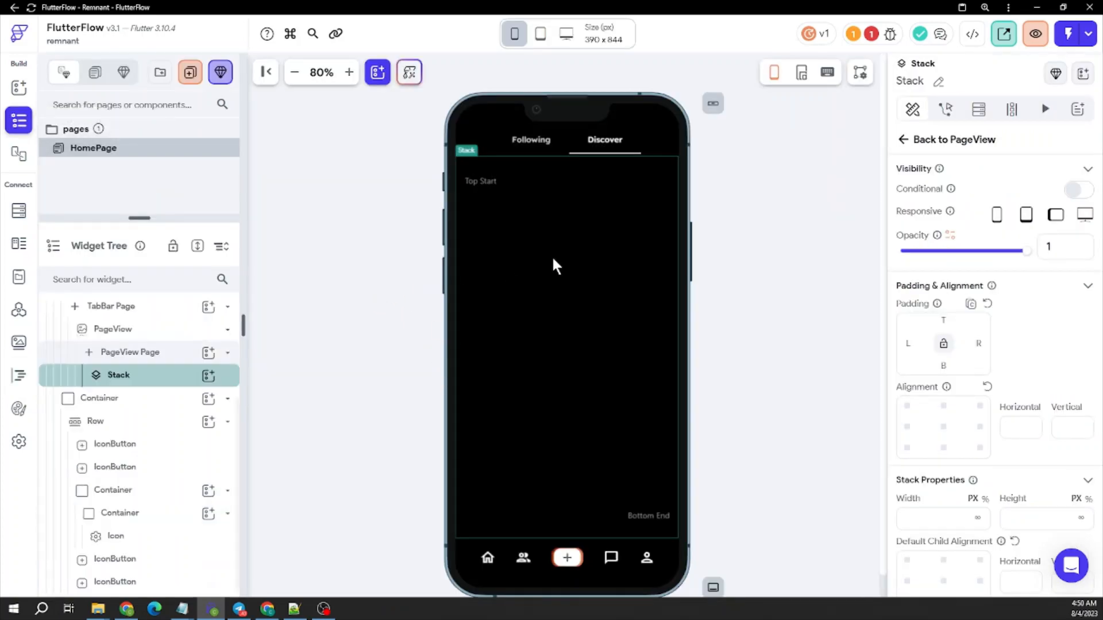
click(208, 376)
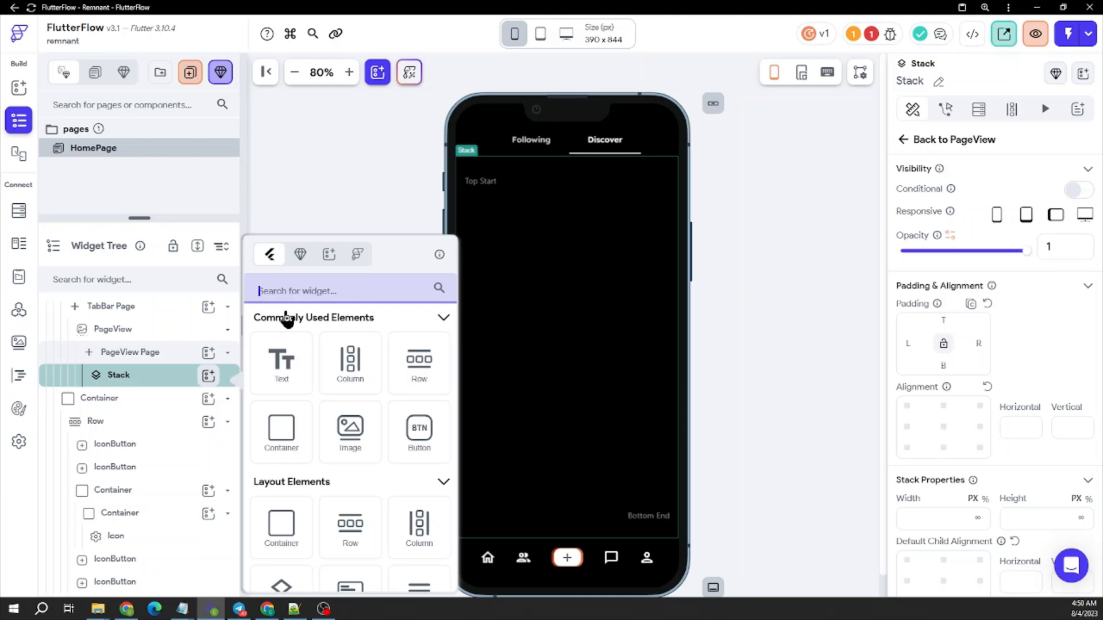
click(298, 254)
drag(574, 436, 458, 430)
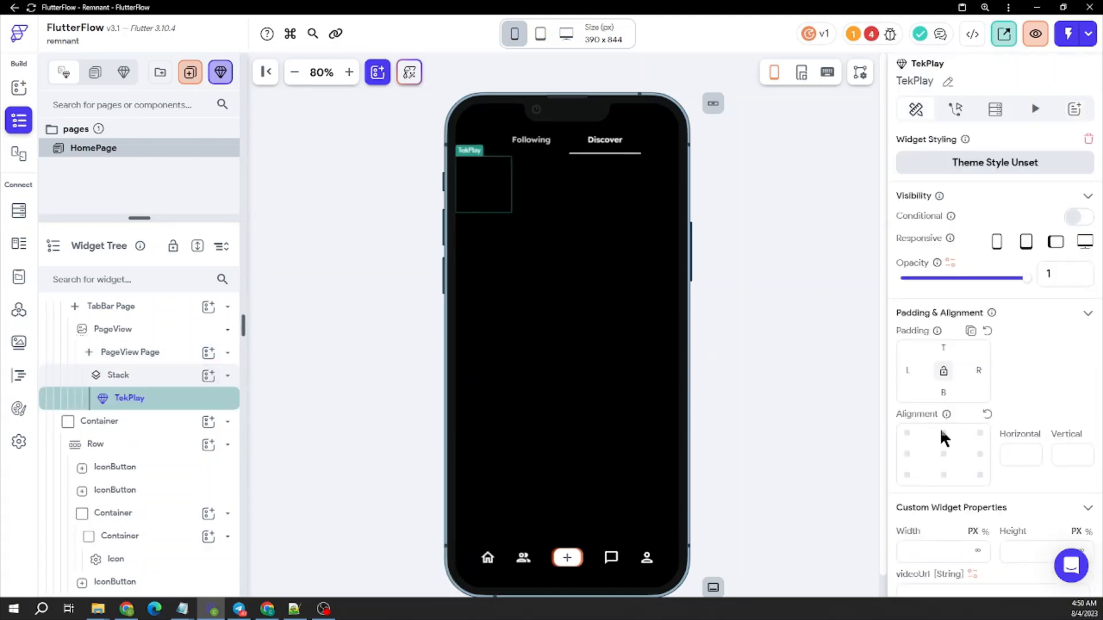
Set the TekPlay widget's width and height to infinite (inf) and keep the widget selected on the page.
scroll(965, 476, down, 2)
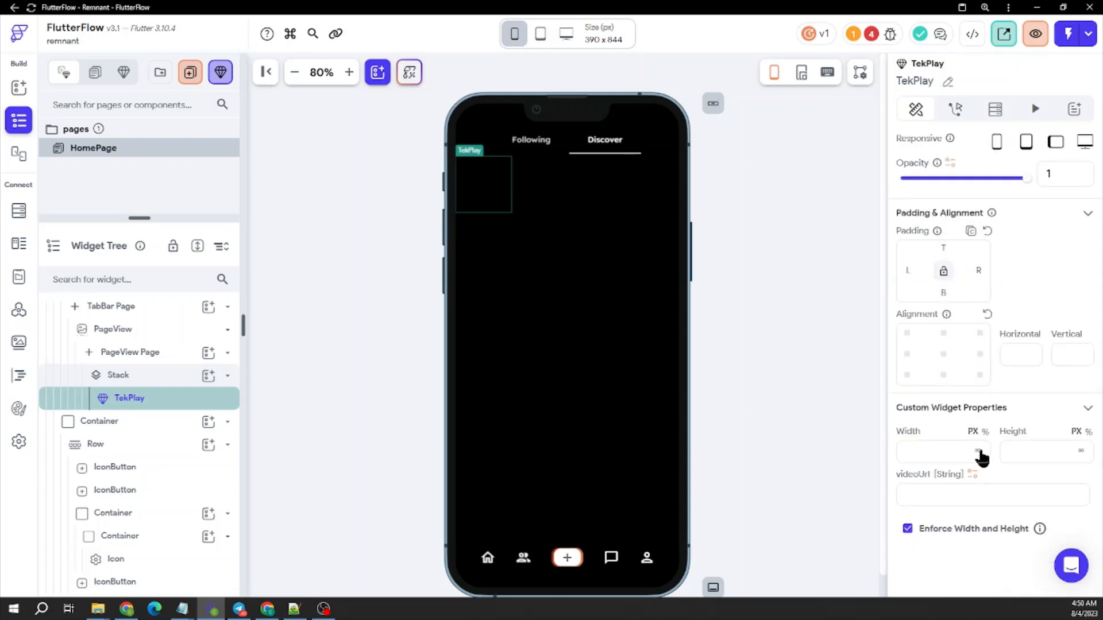
click(977, 450)
click(1080, 451)
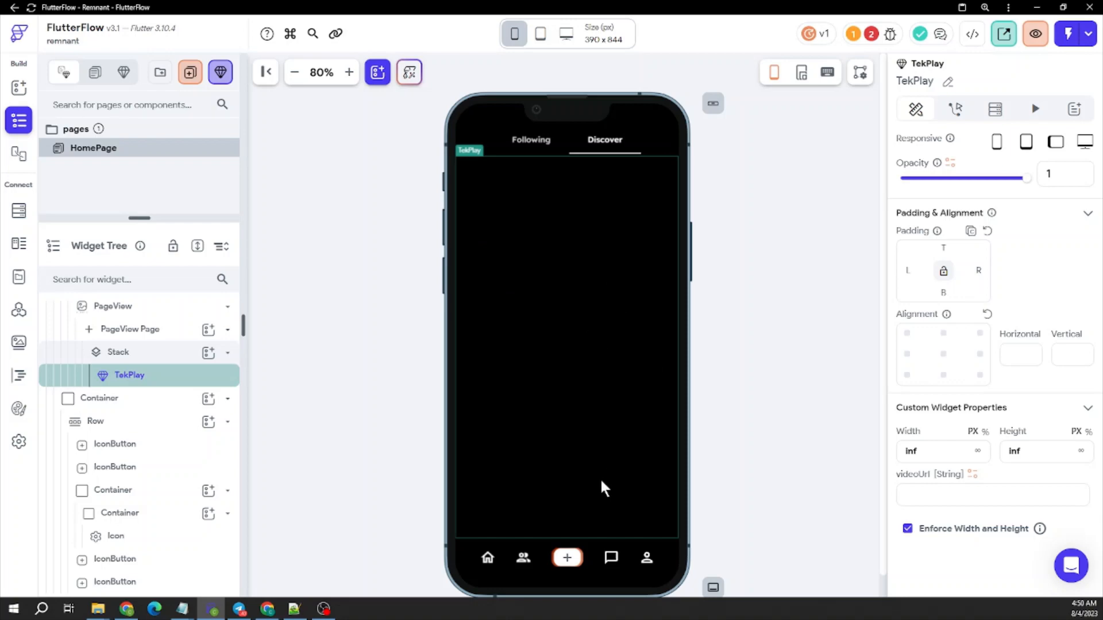
click(710, 285)
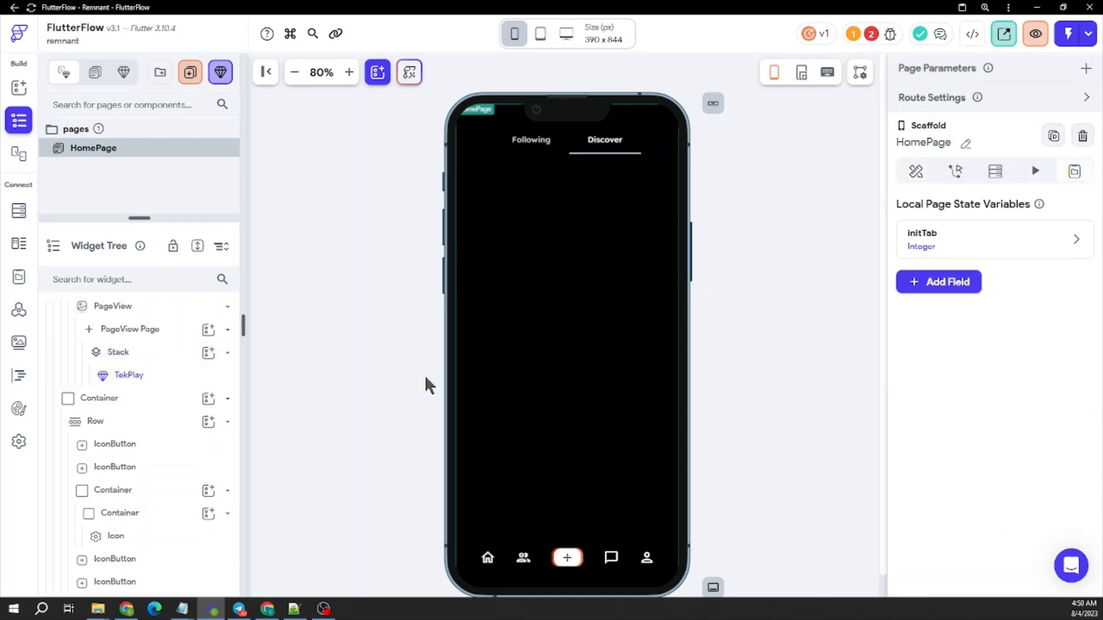
click(593, 283)
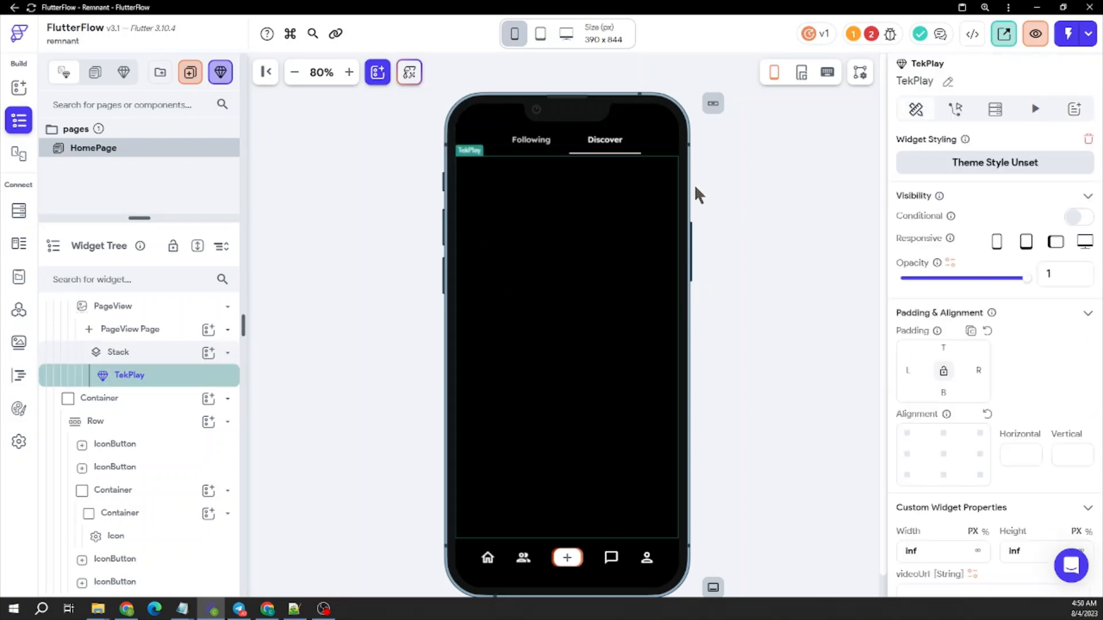
Examine the TekPlay widget's custom properties, including the videoUrl string parameter.
click(775, 338)
click(677, 307)
scroll(999, 340, down, 2)
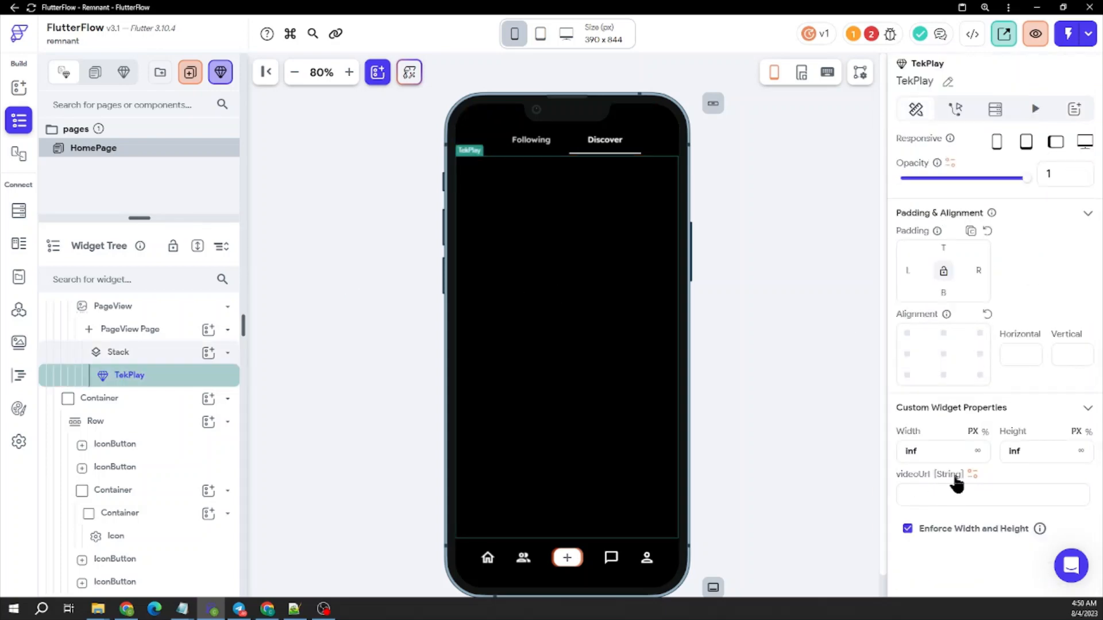
click(747, 320)
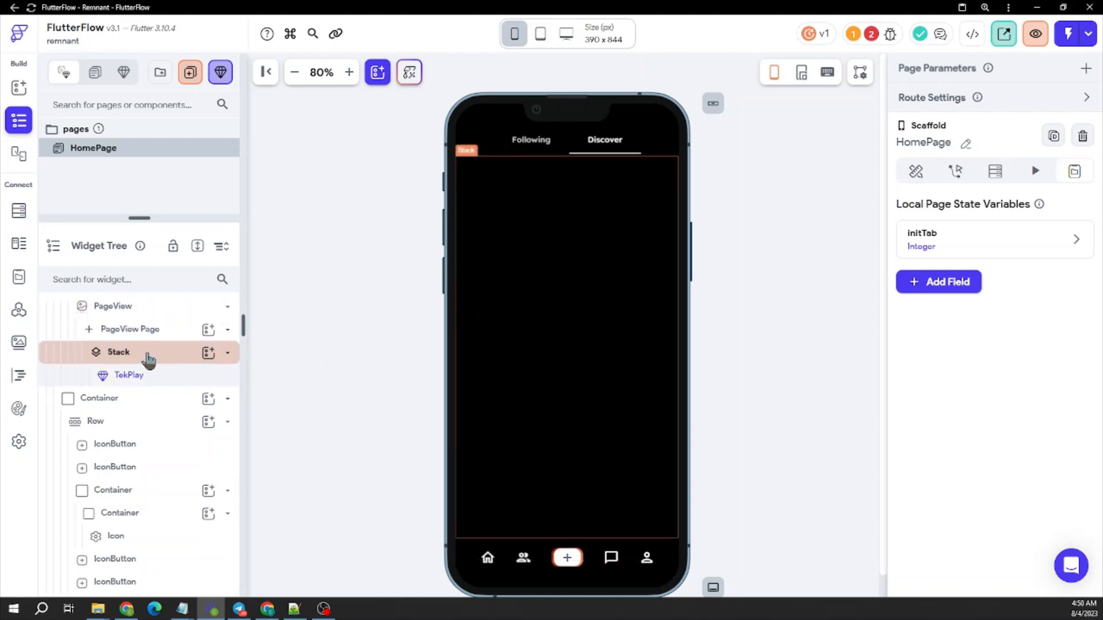
Add a Column to the Stack after TekPlay and align it center right, with horizontal 1 and vertical 0.
click(205, 353)
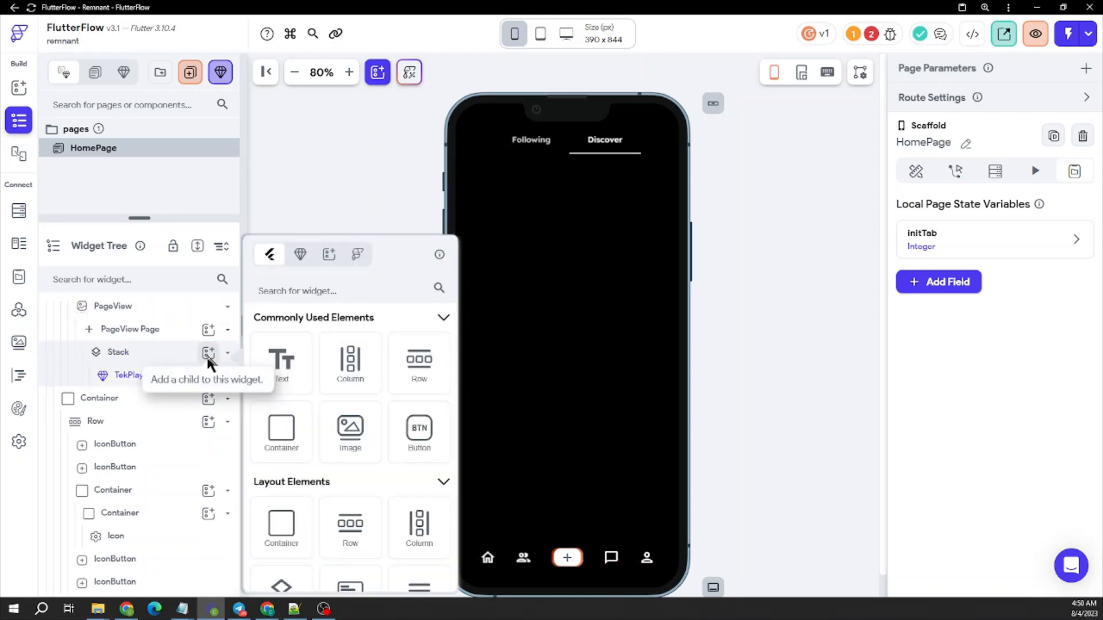
scroll(320, 381, down, 1)
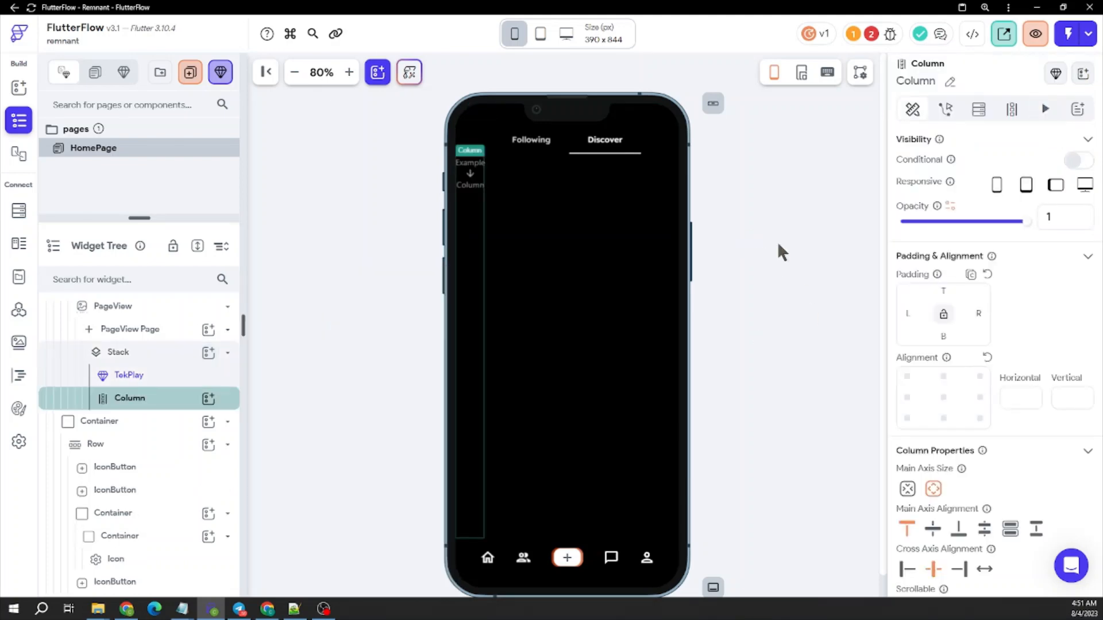
click(980, 397)
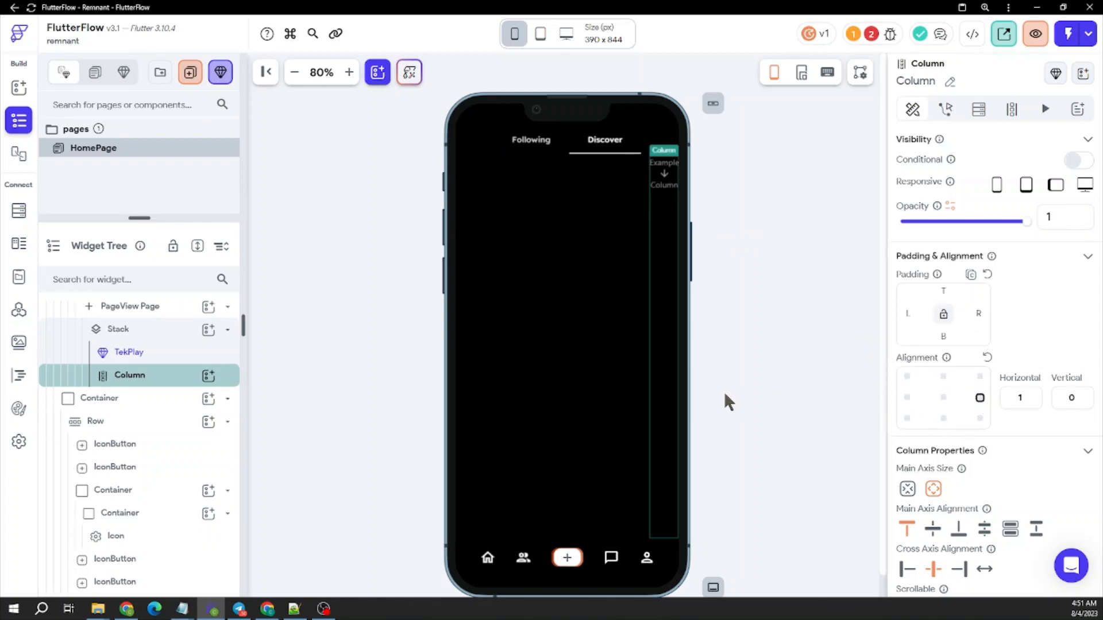
Set the Column's main axis alignment to end and its bottom padding to 8.
scroll(1000, 372, down, 3)
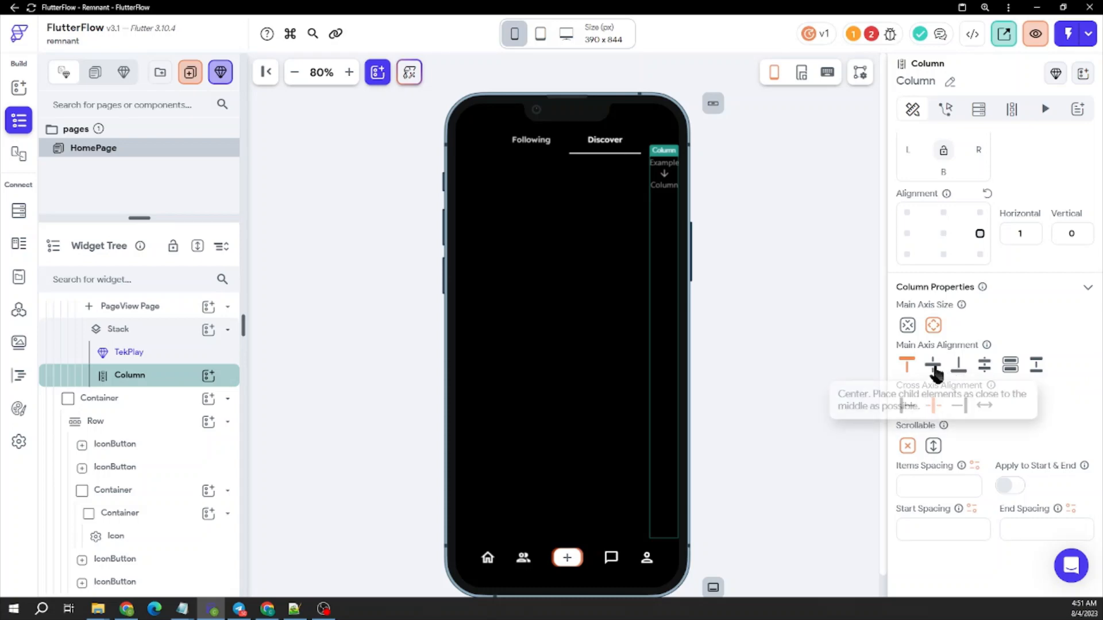
click(958, 367)
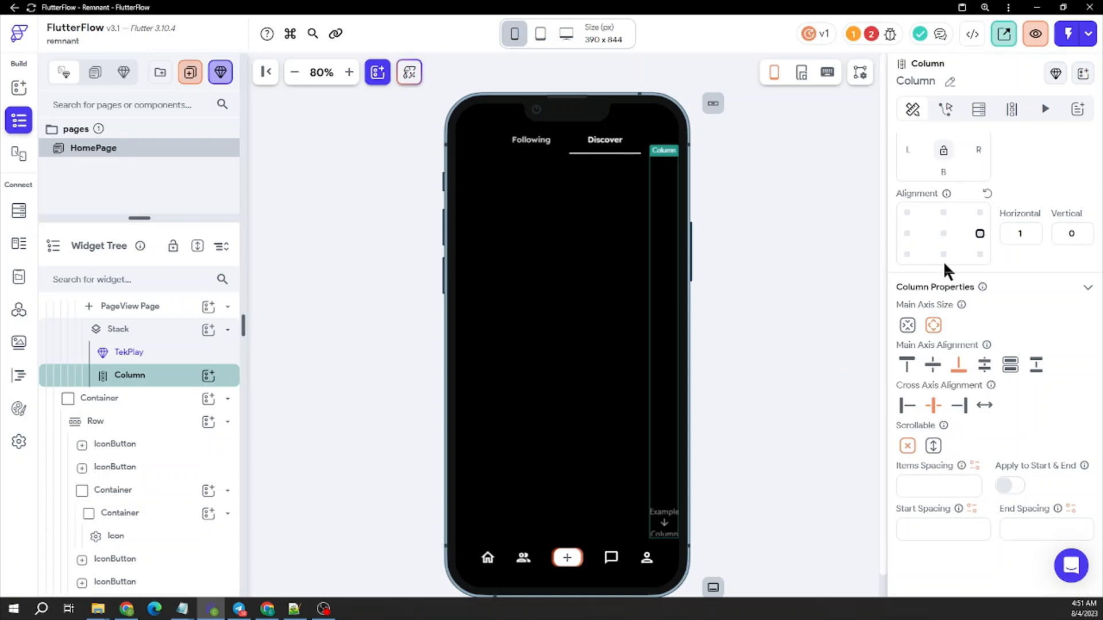
scroll(943, 261, up, 2)
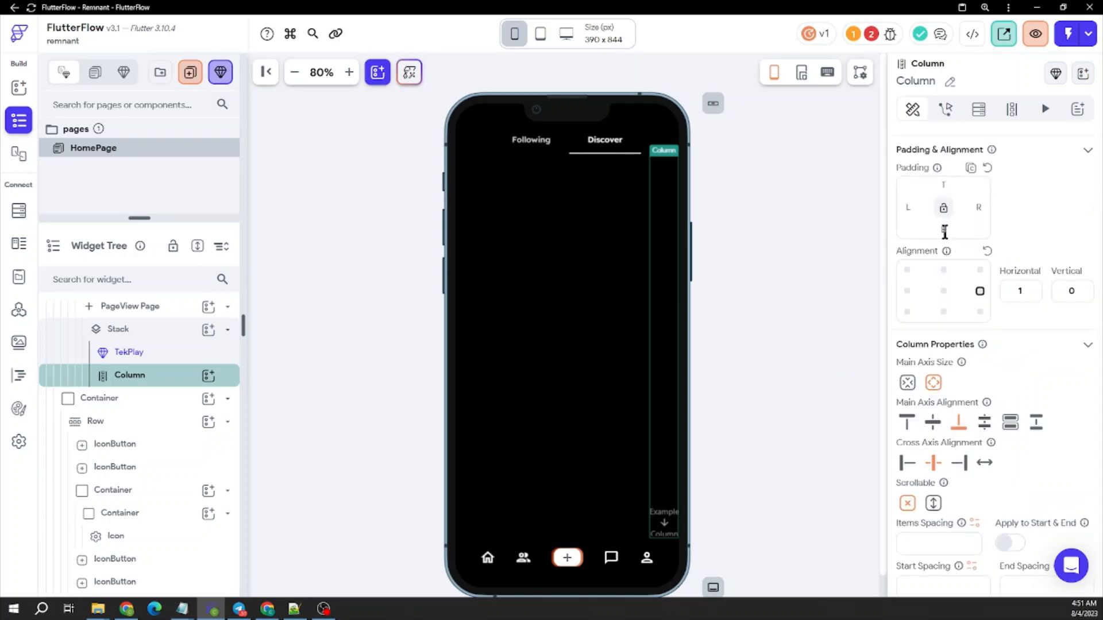
click(944, 231)
text(8)
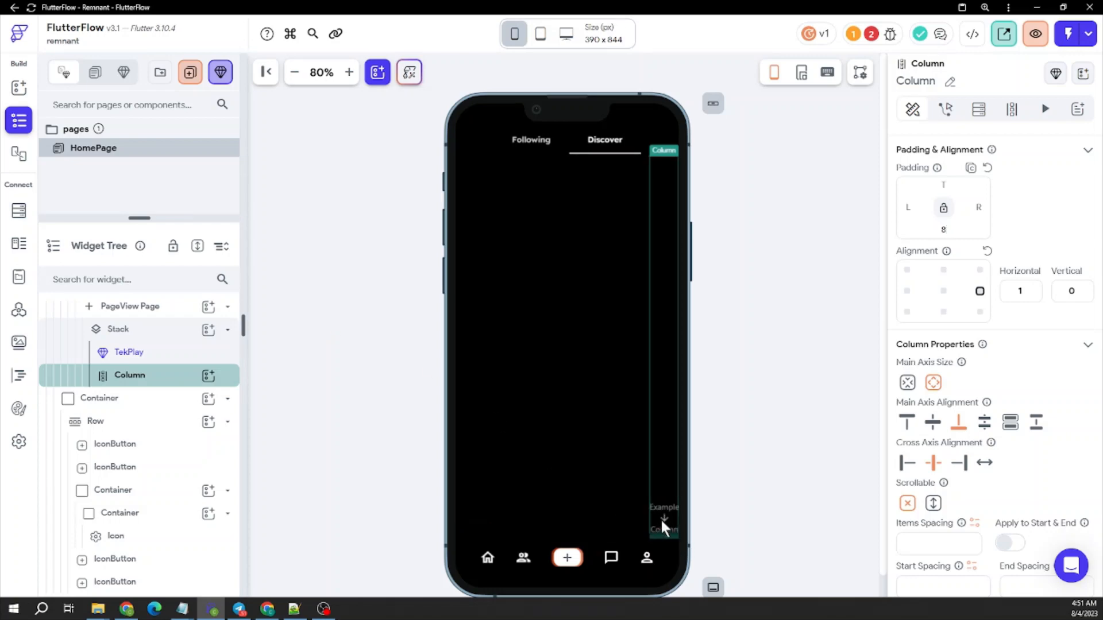
Add a Container inside the Column and make it a circle with a diameter of 45 px.
click(19, 91)
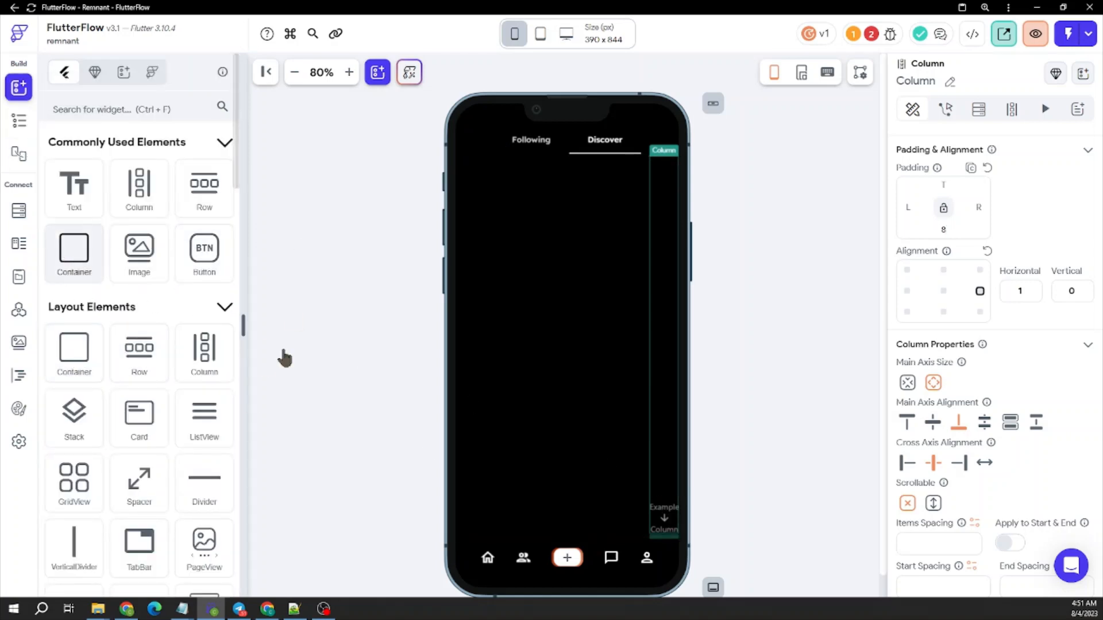
drag(284, 357, 667, 465)
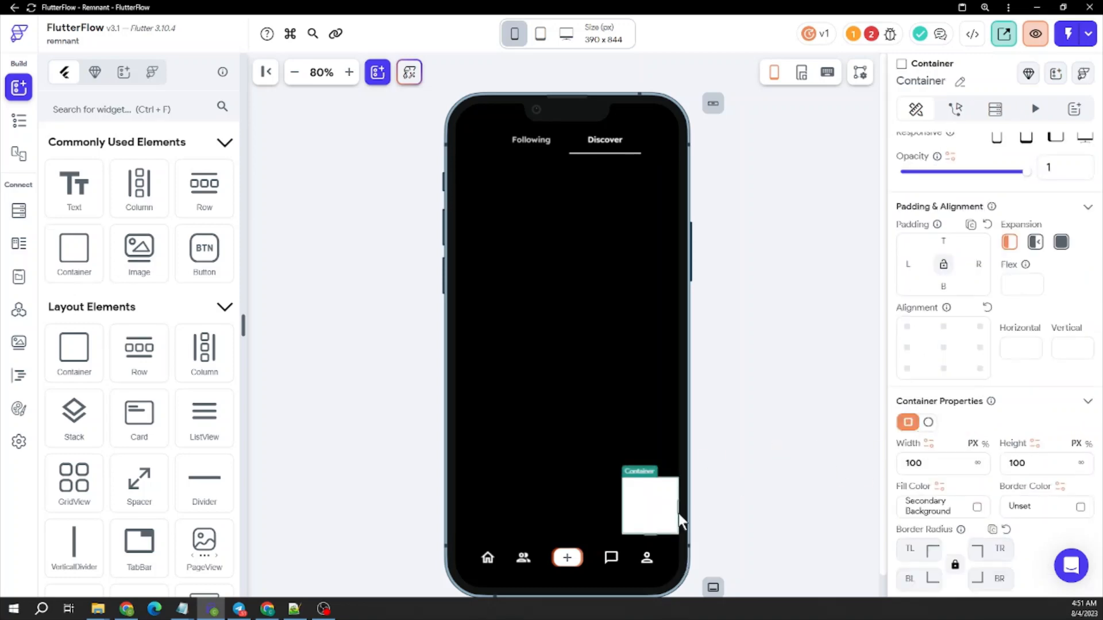
click(927, 424)
drag(933, 462, 884, 467)
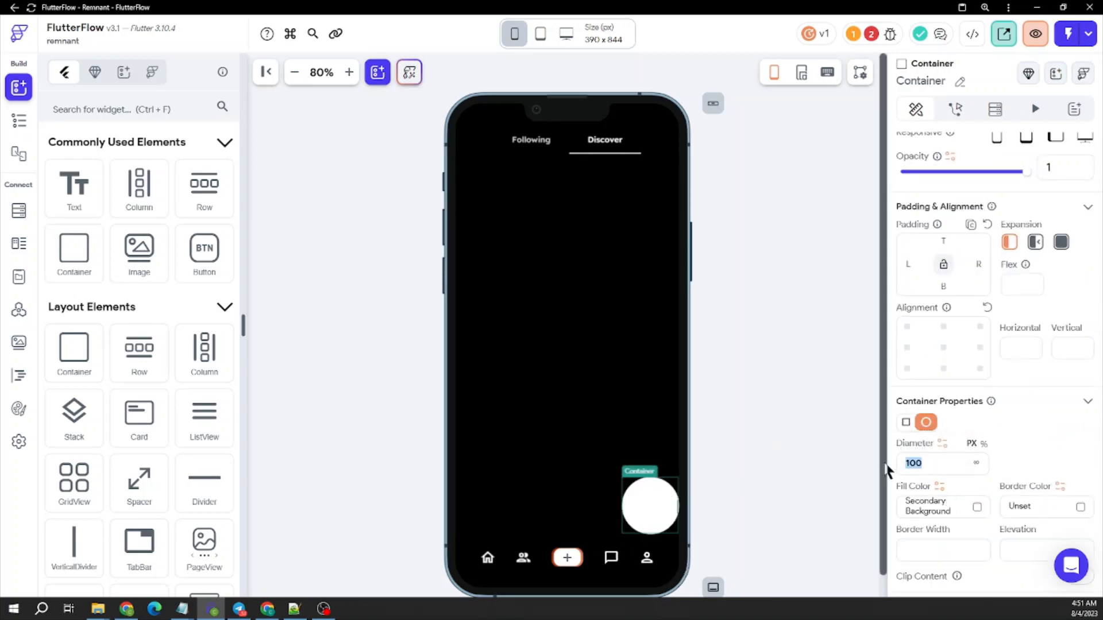
text(45)
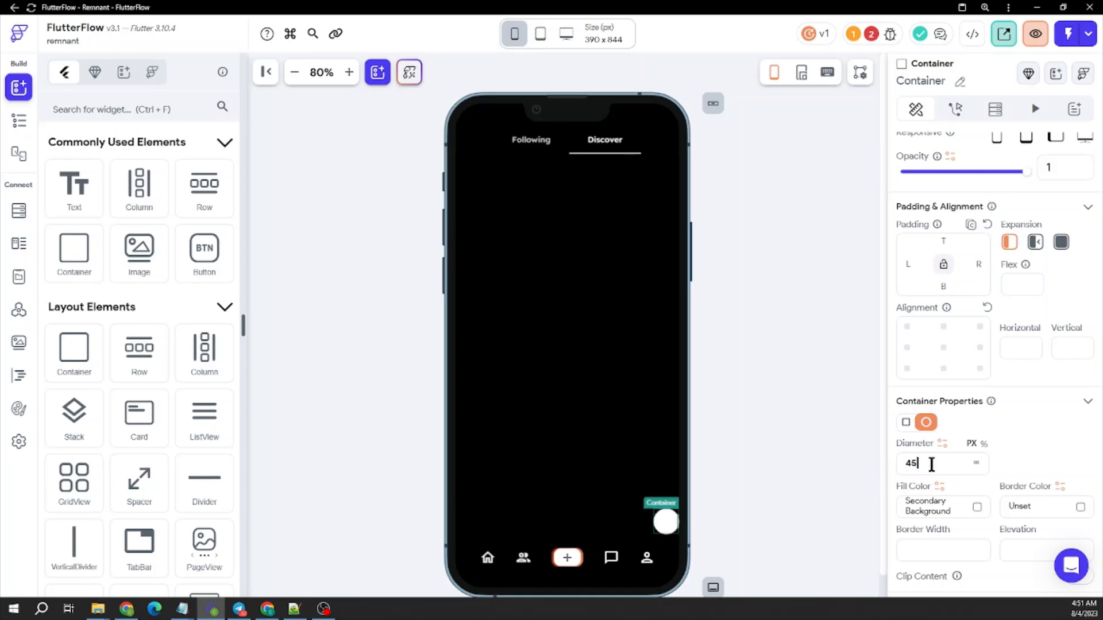
Try a diameter of 40 px on the circular Container and set it back to 45 px.
drag(931, 464, 891, 463)
text(40)
click(808, 415)
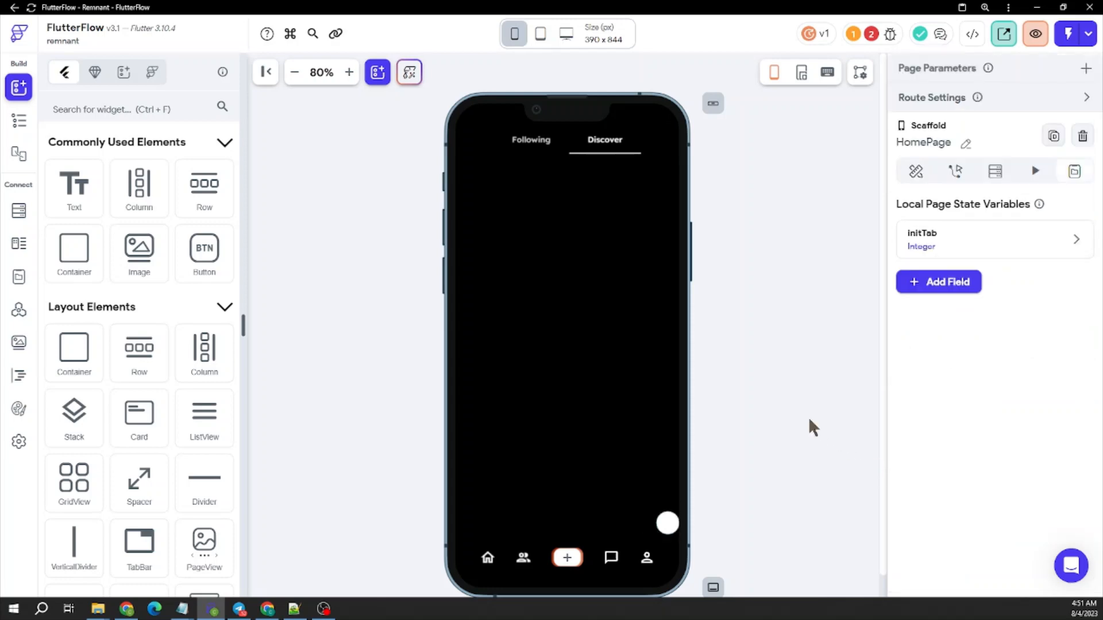
click(665, 523)
scroll(942, 476, down, 4)
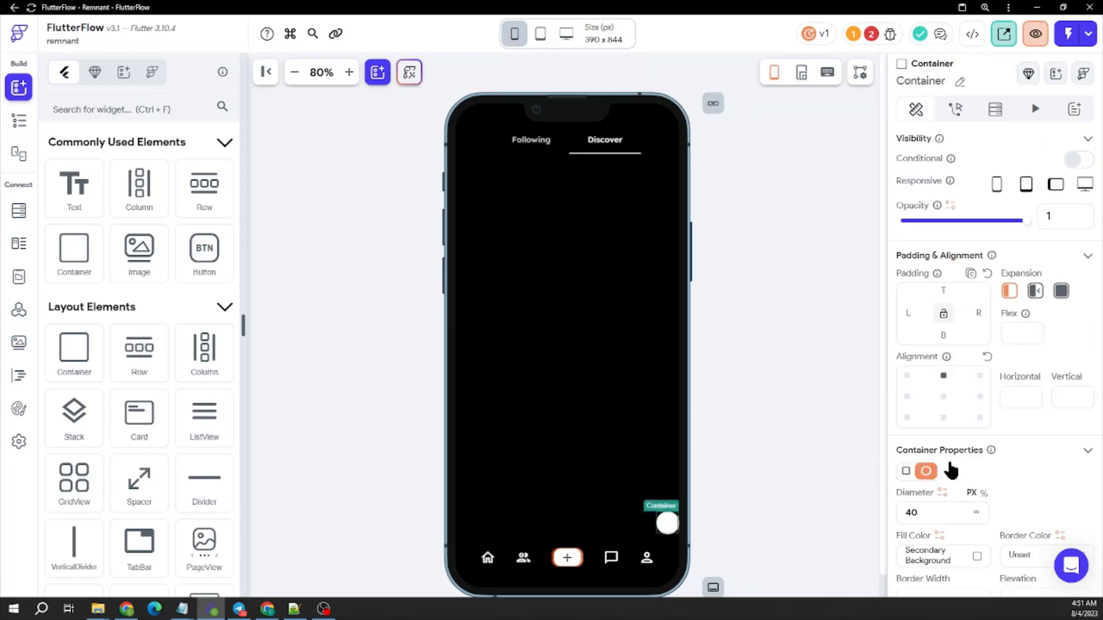
drag(928, 392, 859, 406)
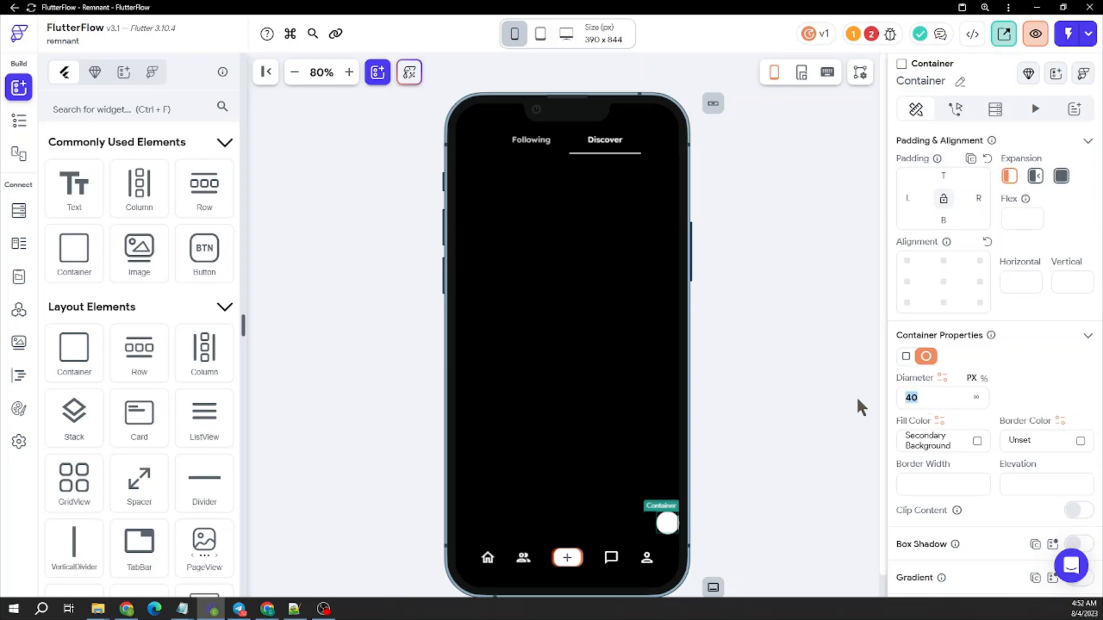
text(45)
click(818, 370)
Set the Column's right padding to 8.
click(667, 378)
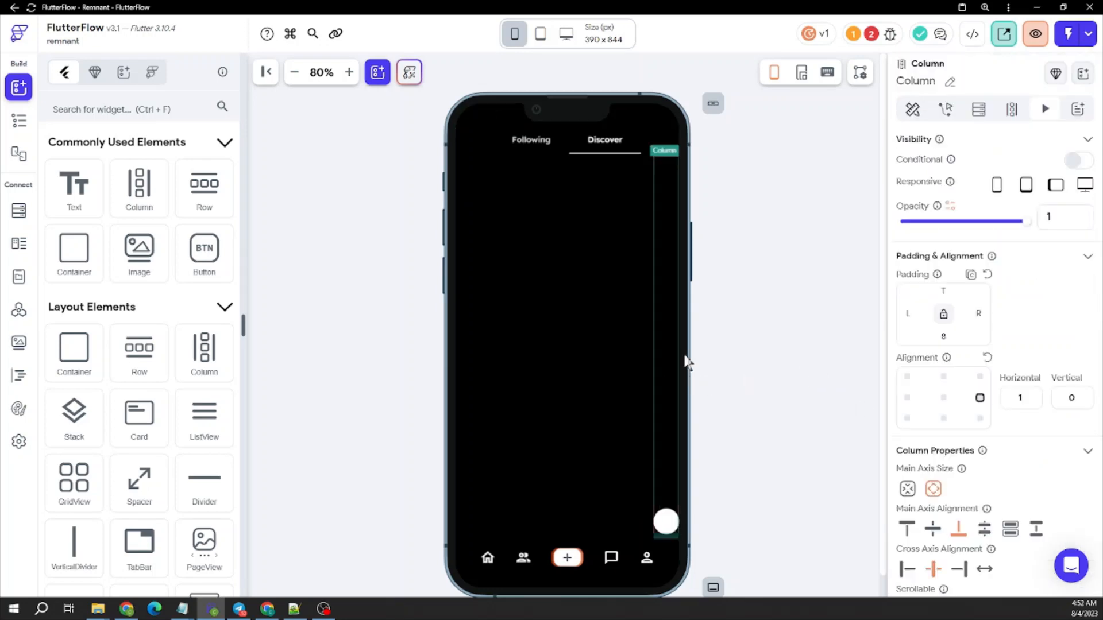
click(978, 313)
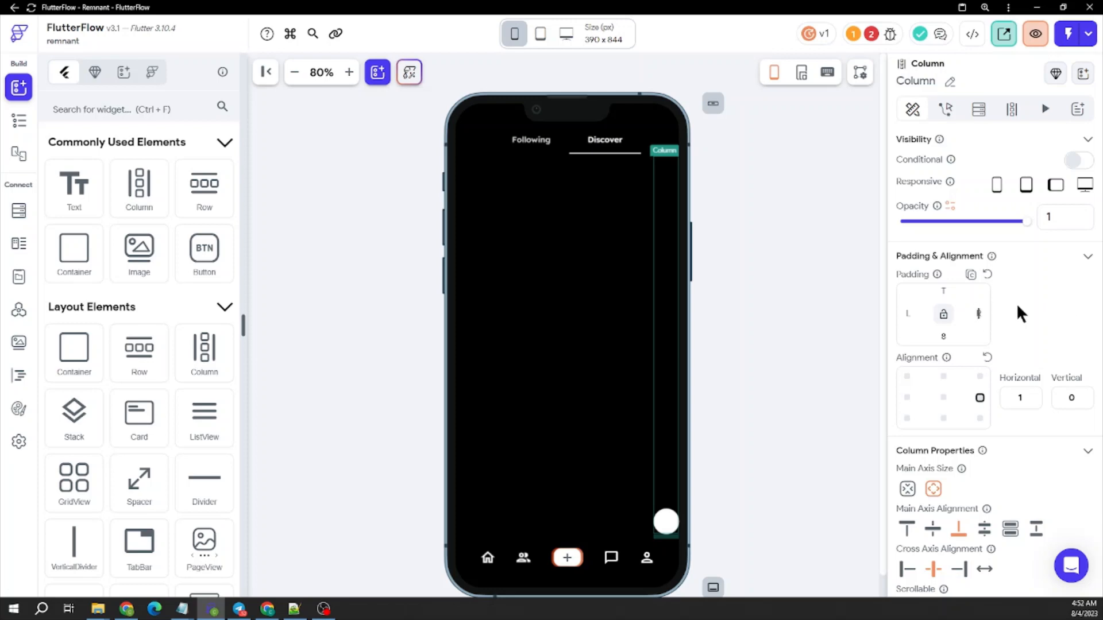
text(8)
key(Return)
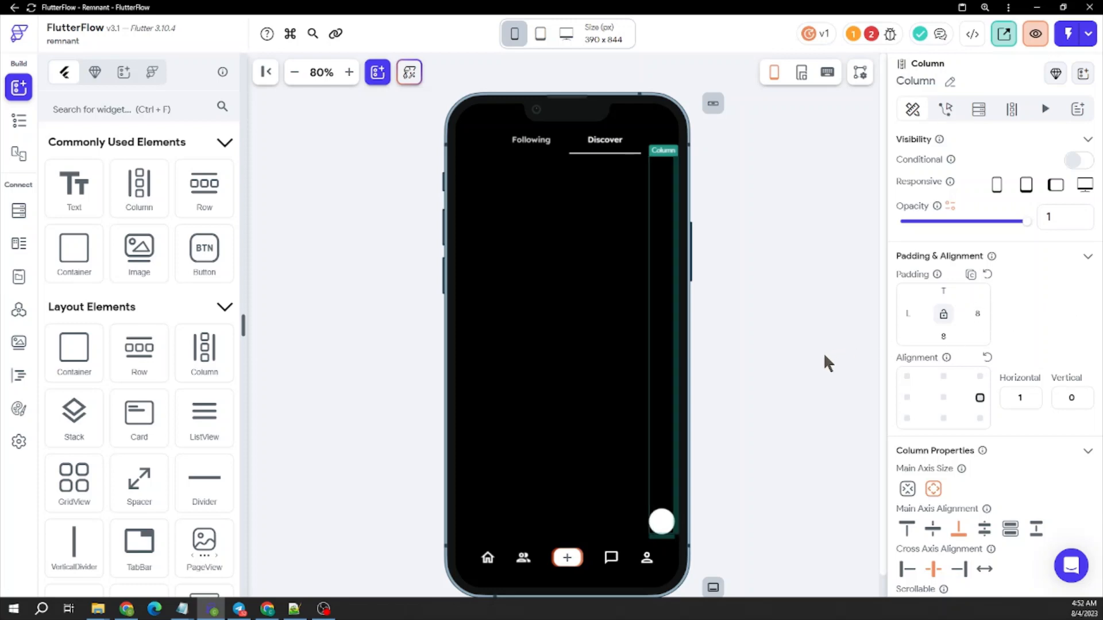
click(789, 412)
Set the circular Container's child alignment to center, with horizontal and vertical at 0.
click(661, 522)
scroll(1010, 441, down, 7)
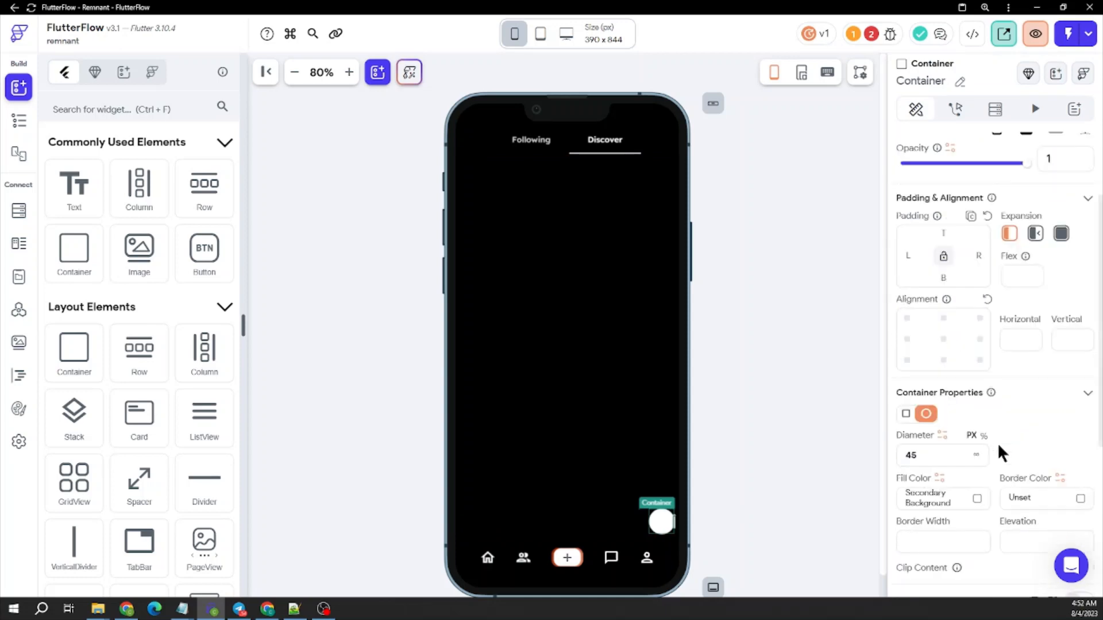
click(943, 475)
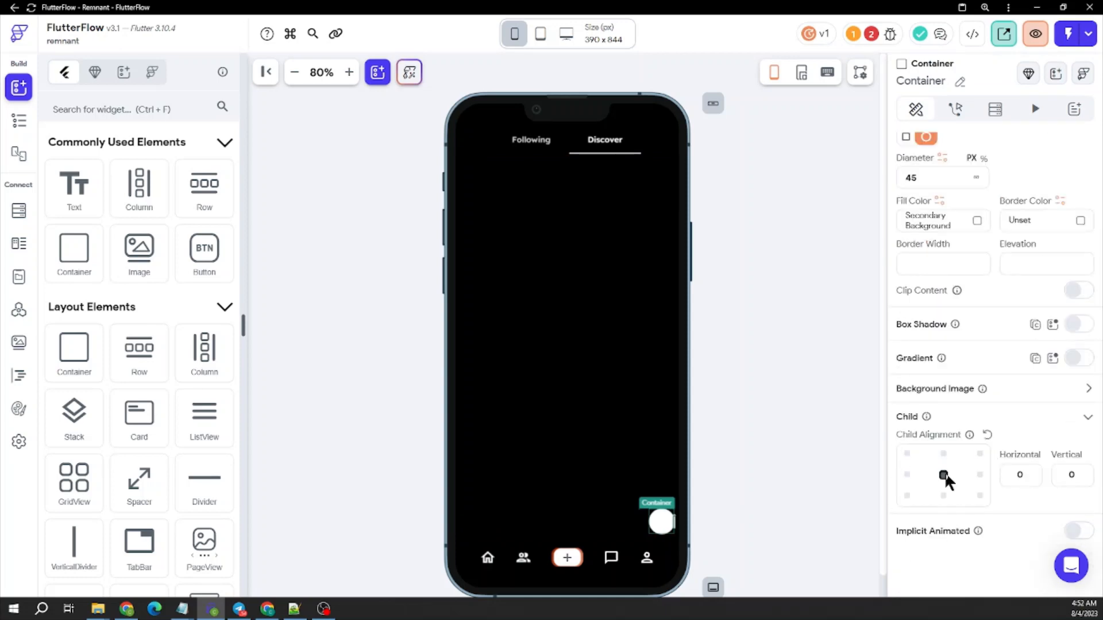
Add a CircleImage element inside the circular Container.
scroll(167, 303, down, 4)
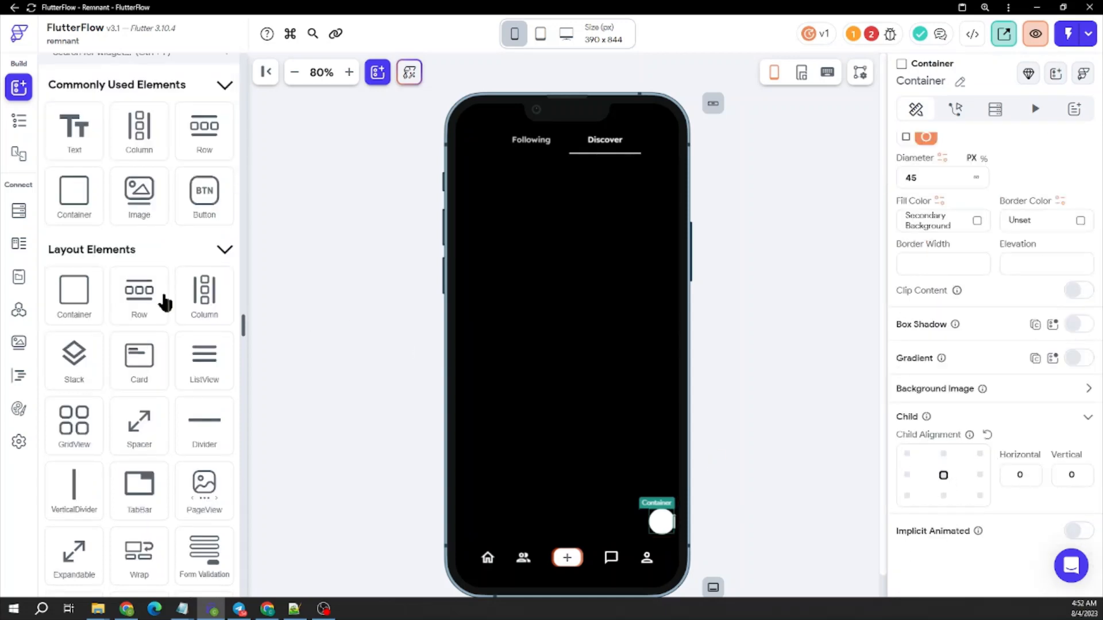
scroll(164, 302, up, 4)
scroll(164, 296, down, 2)
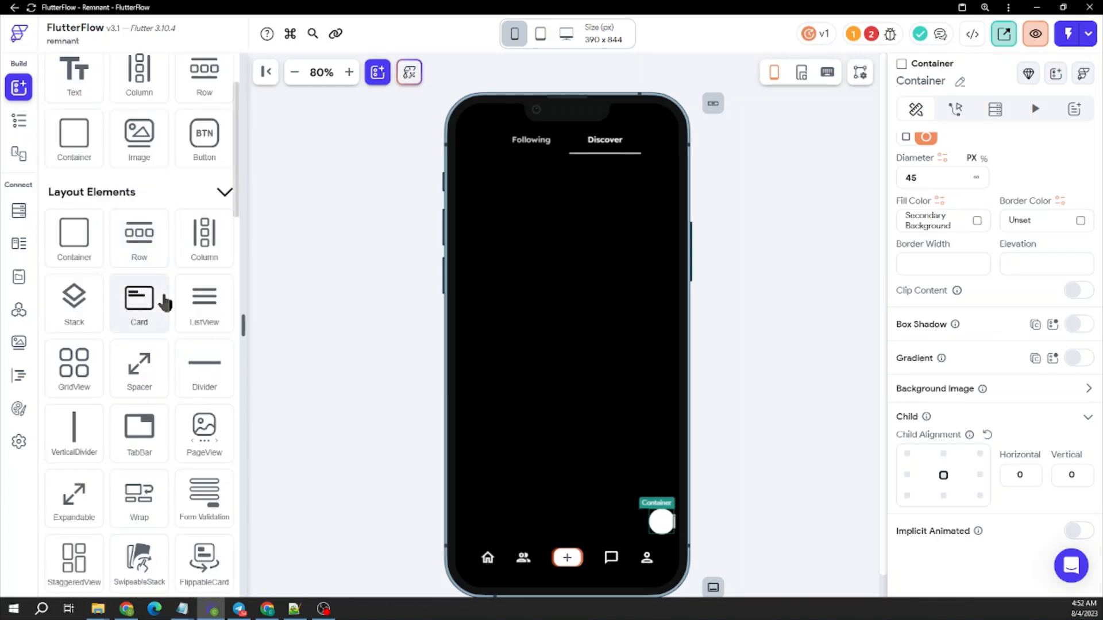
scroll(163, 291, up, 2)
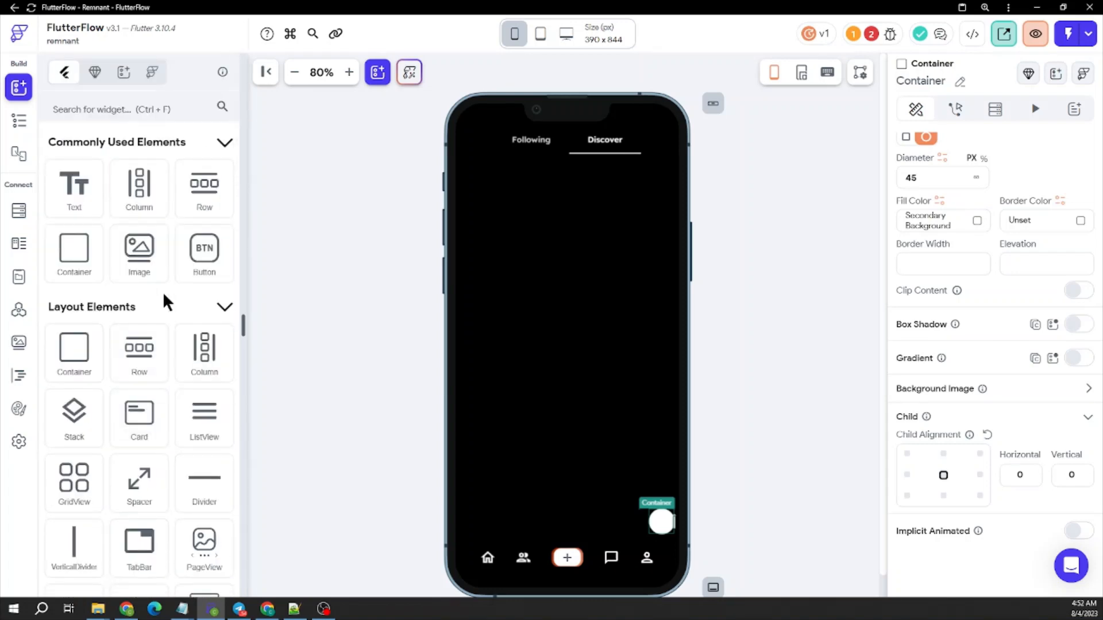
scroll(151, 297, down, 4)
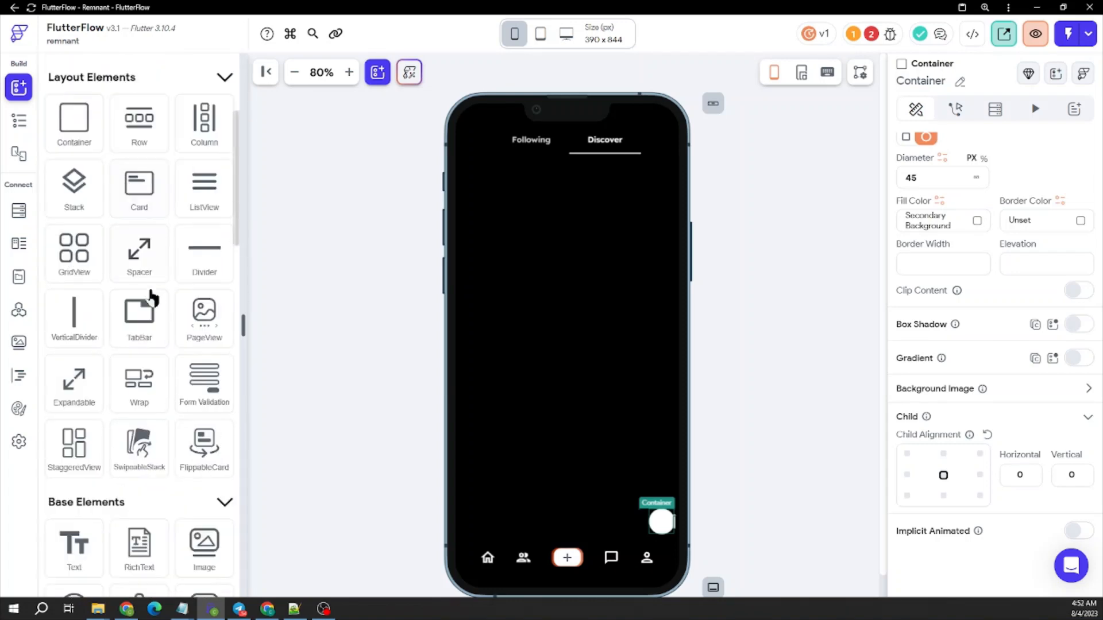
scroll(151, 297, down, 3)
drag(95, 442, 660, 518)
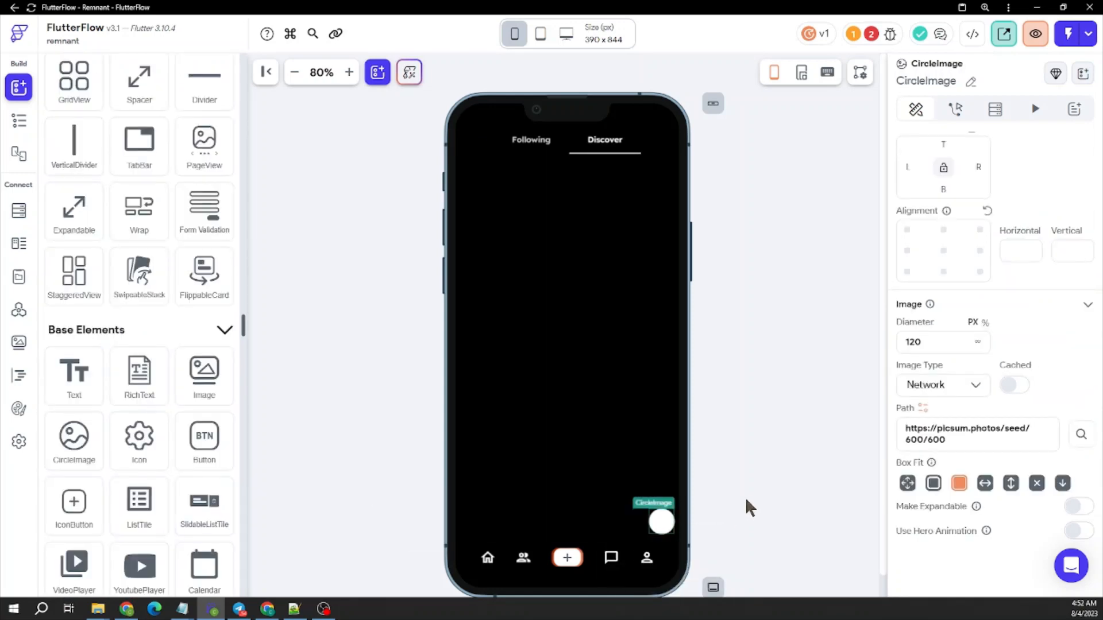
Lock the CircleImage's padding sides together and set the padding to 10 on all sides.
click(943, 168)
click(943, 144)
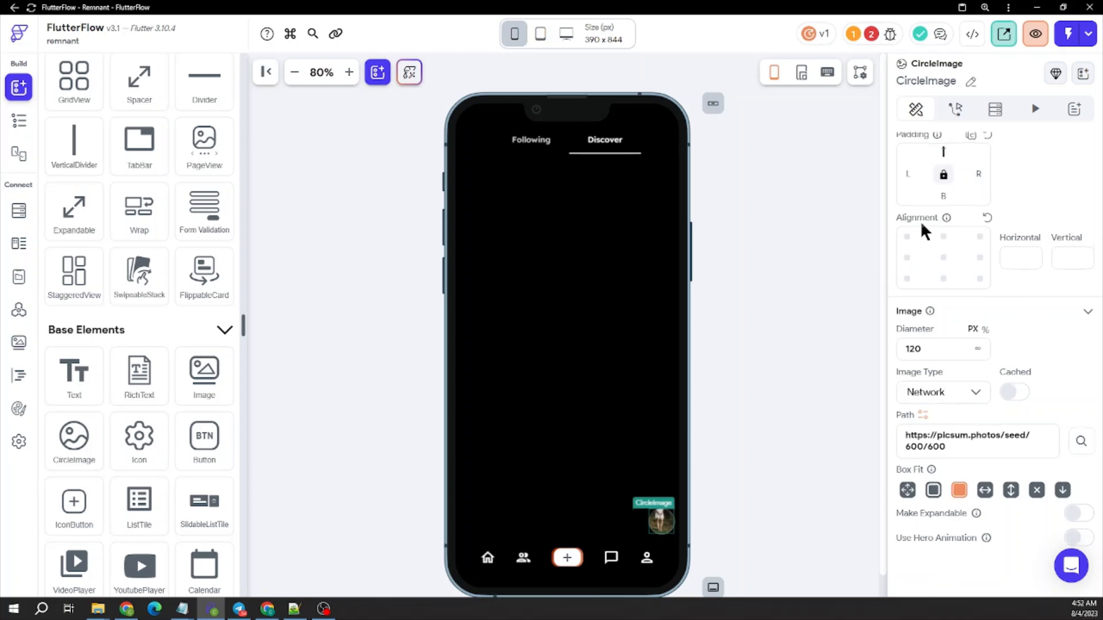
text(6)
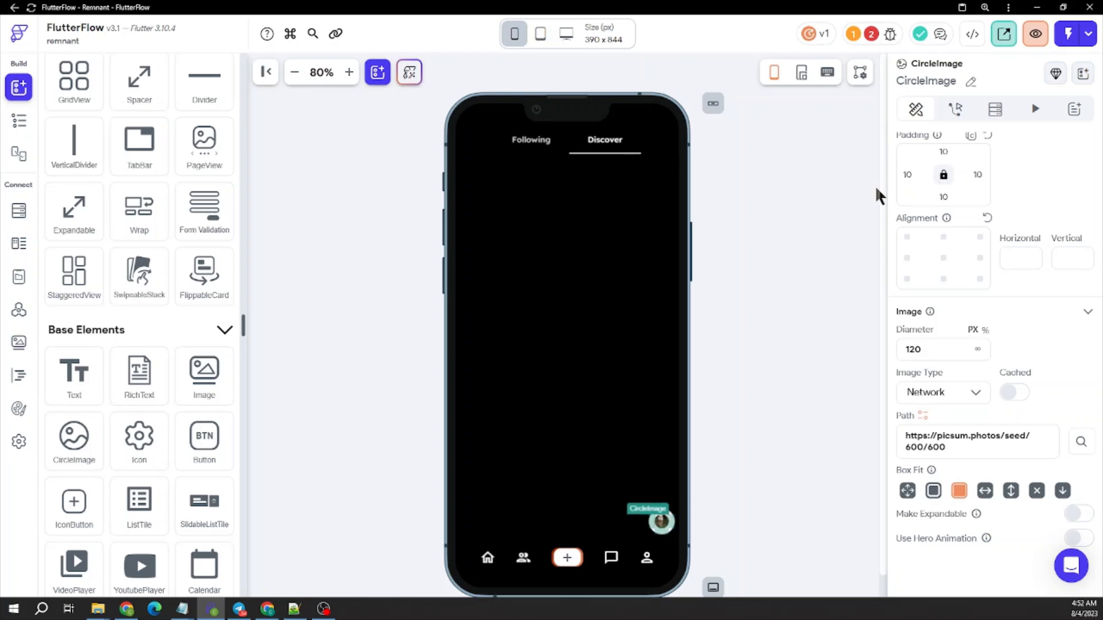
click(668, 564)
click(660, 524)
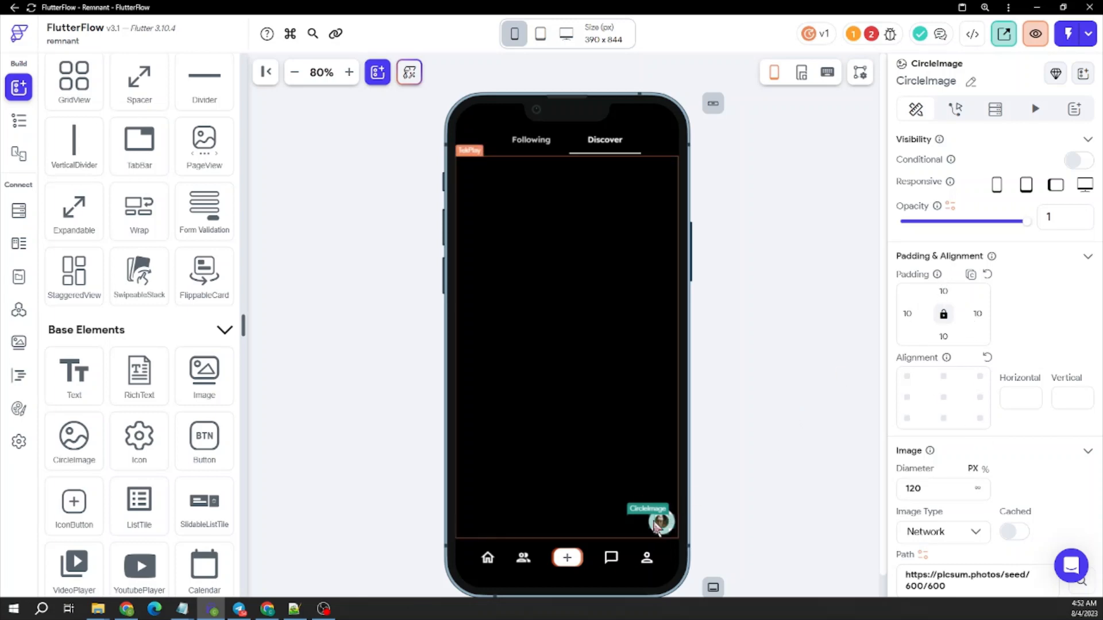
click(698, 520)
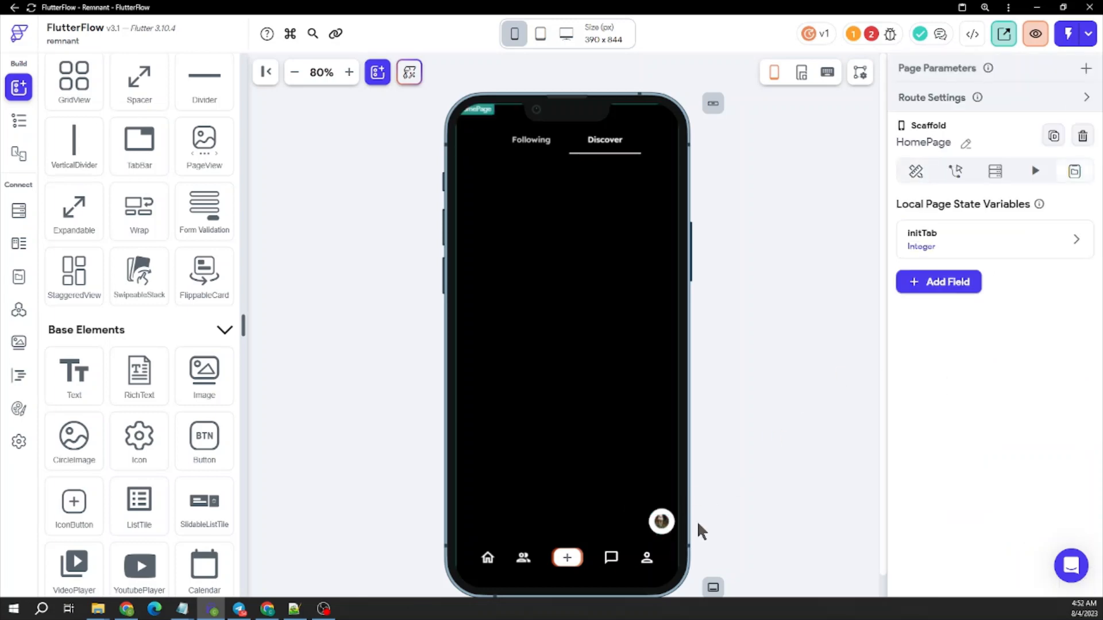
click(661, 522)
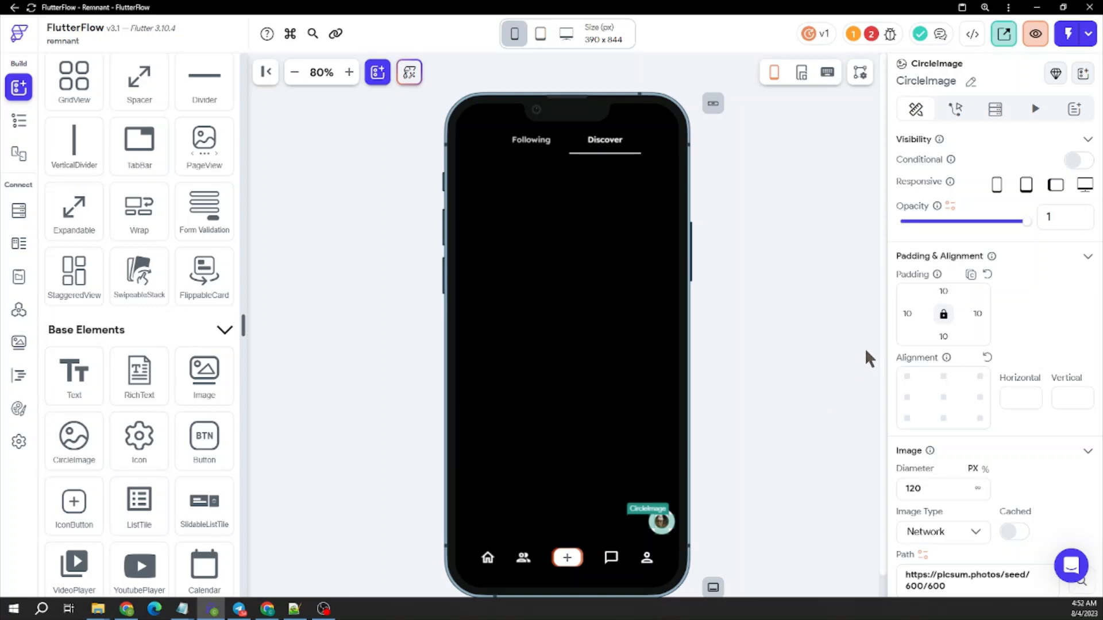
click(907, 313)
click(796, 343)
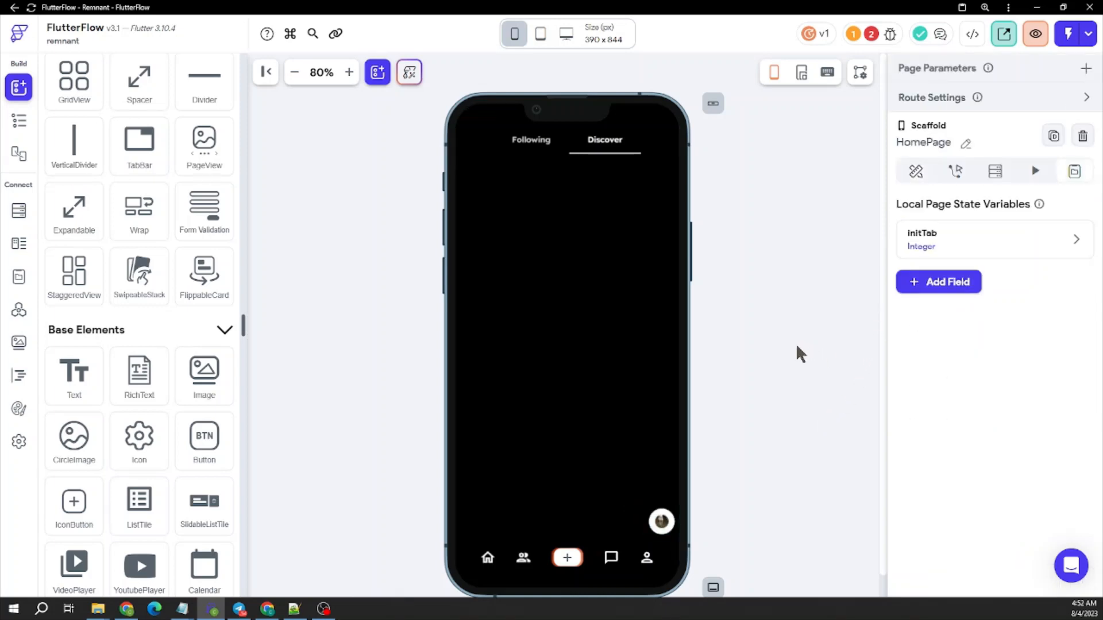
click(660, 523)
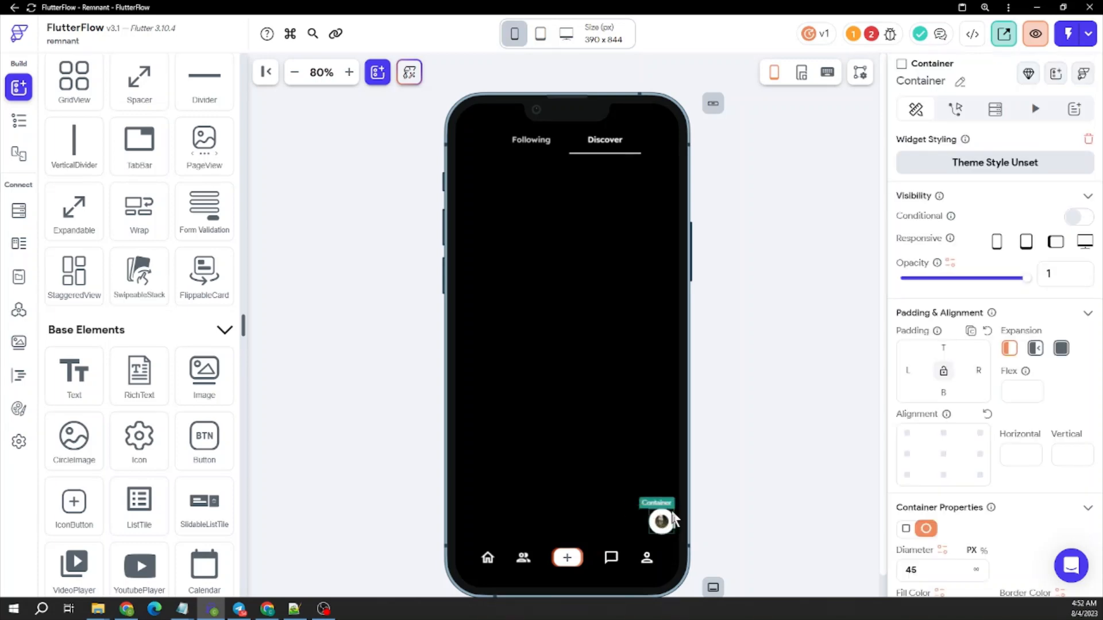
click(728, 440)
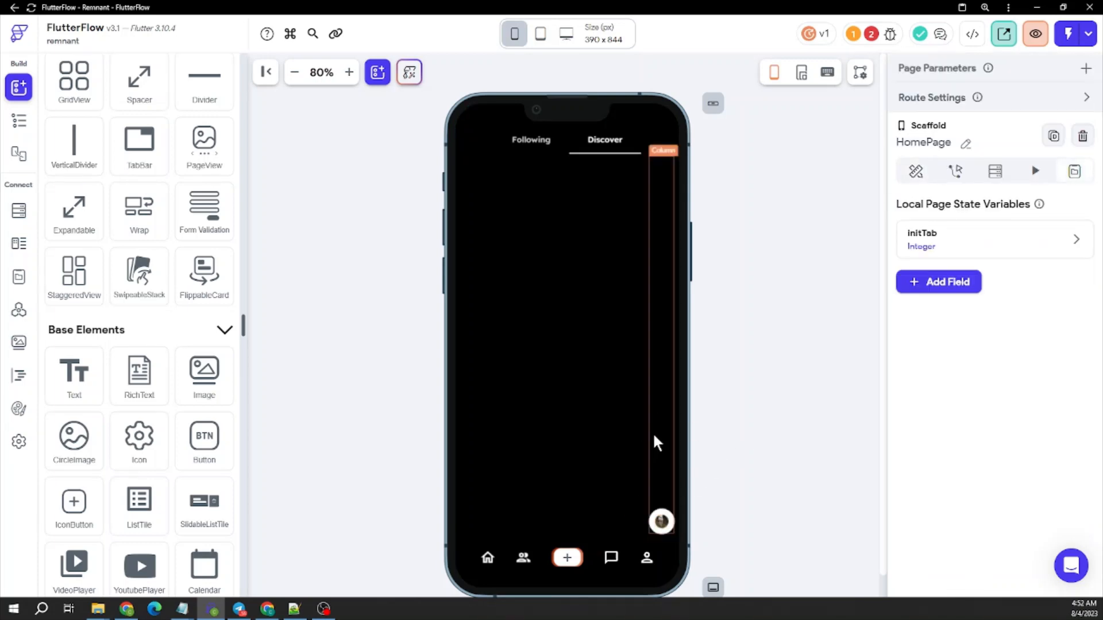
click(660, 481)
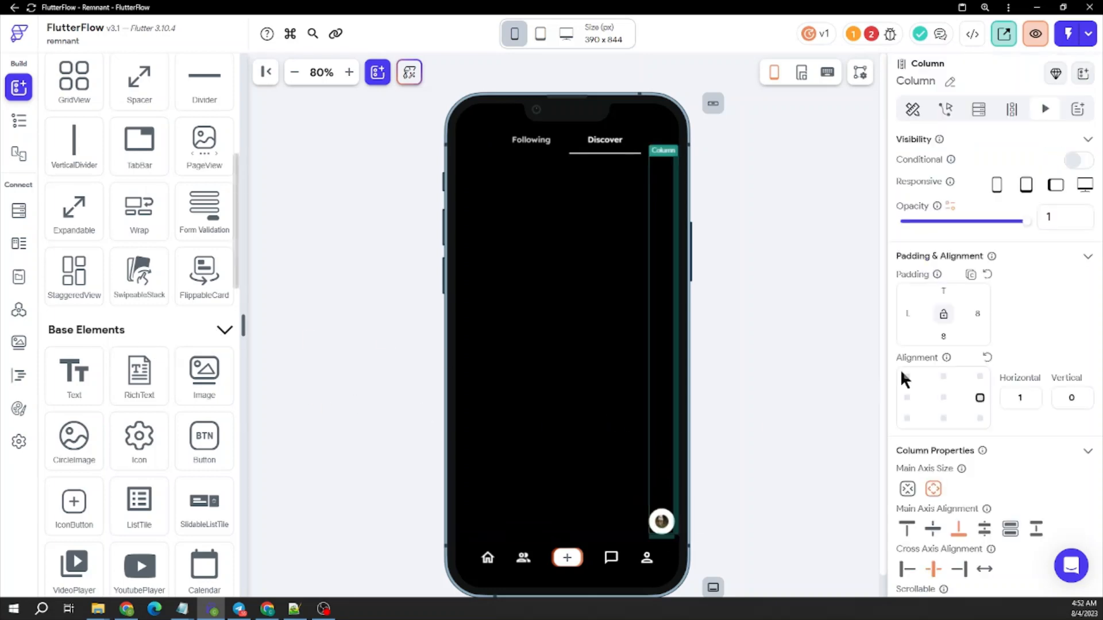
scroll(1011, 449, down, 3)
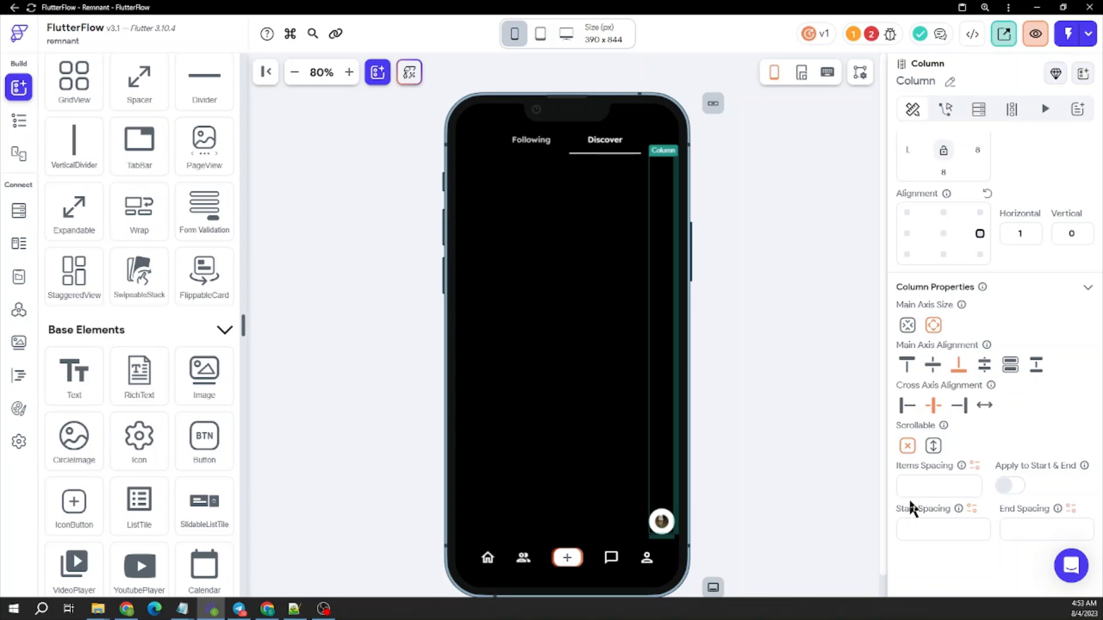
click(757, 364)
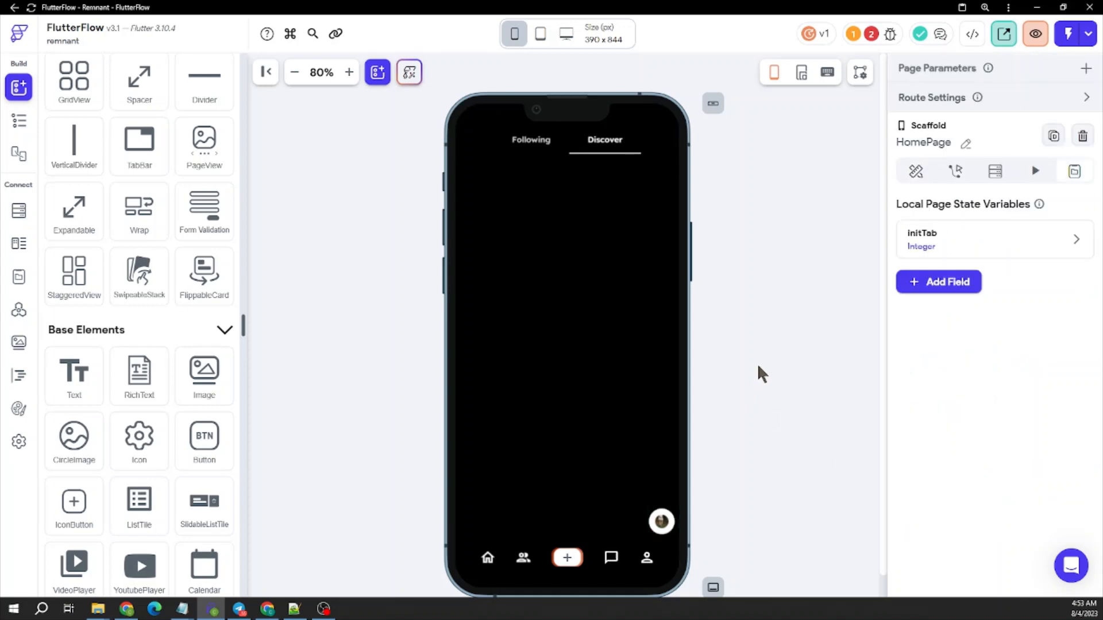
Add a nested Column inside the overlaid Column, directly above the circular image.
click(650, 443)
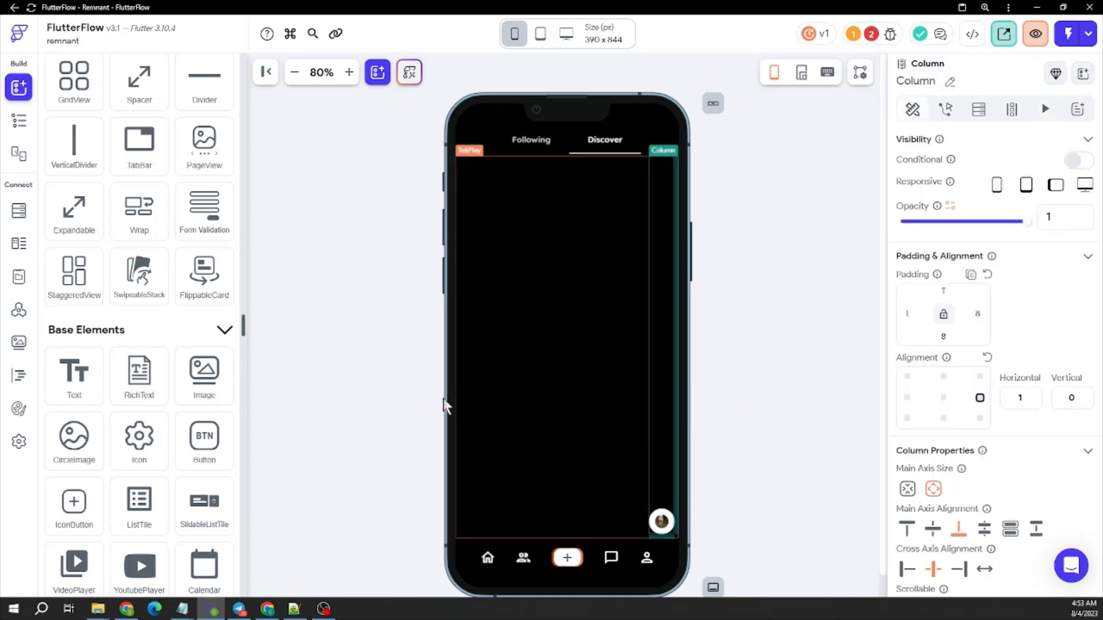
scroll(106, 171, up, 4)
scroll(106, 170, up, 3)
drag(138, 189, 665, 454)
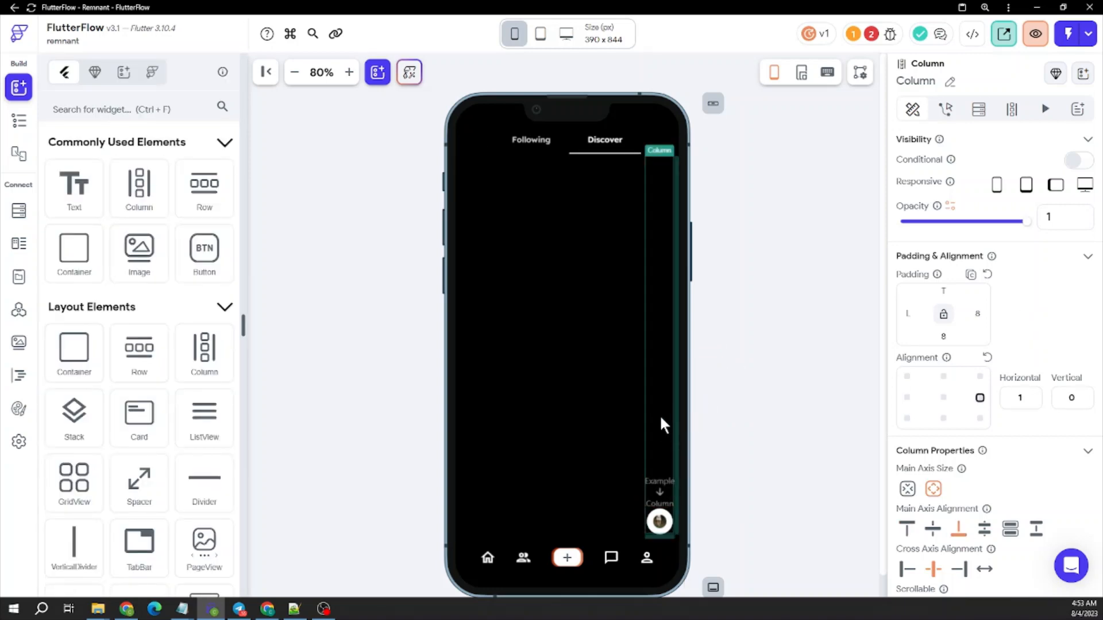
Set the outer overlaid Column's items spacing to 24.
scroll(929, 468, down, 2)
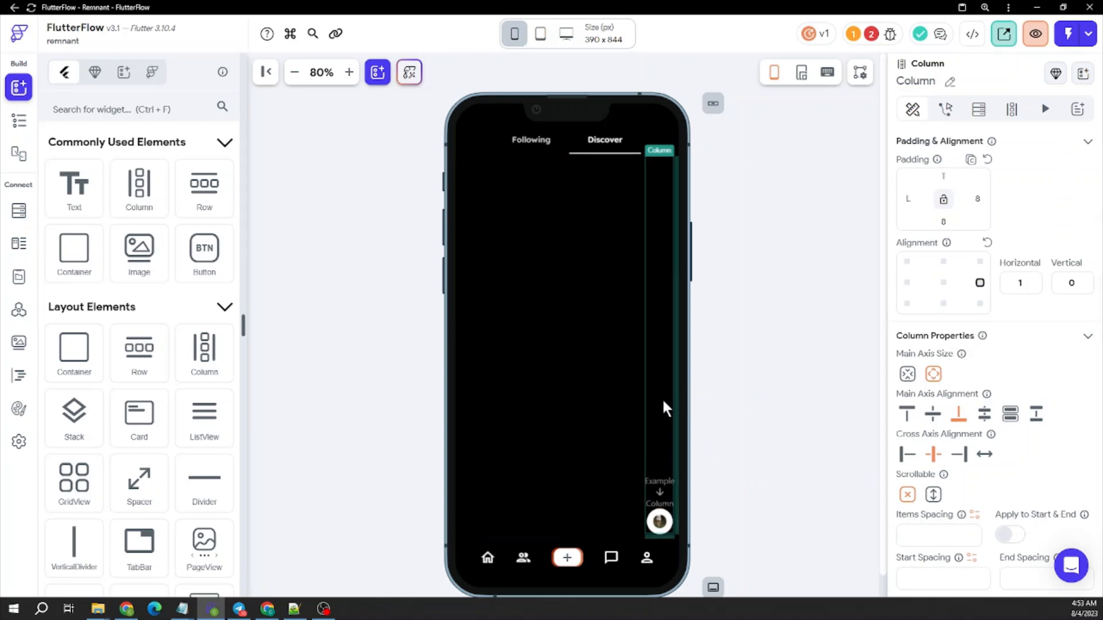
scroll(919, 453, down, 1)
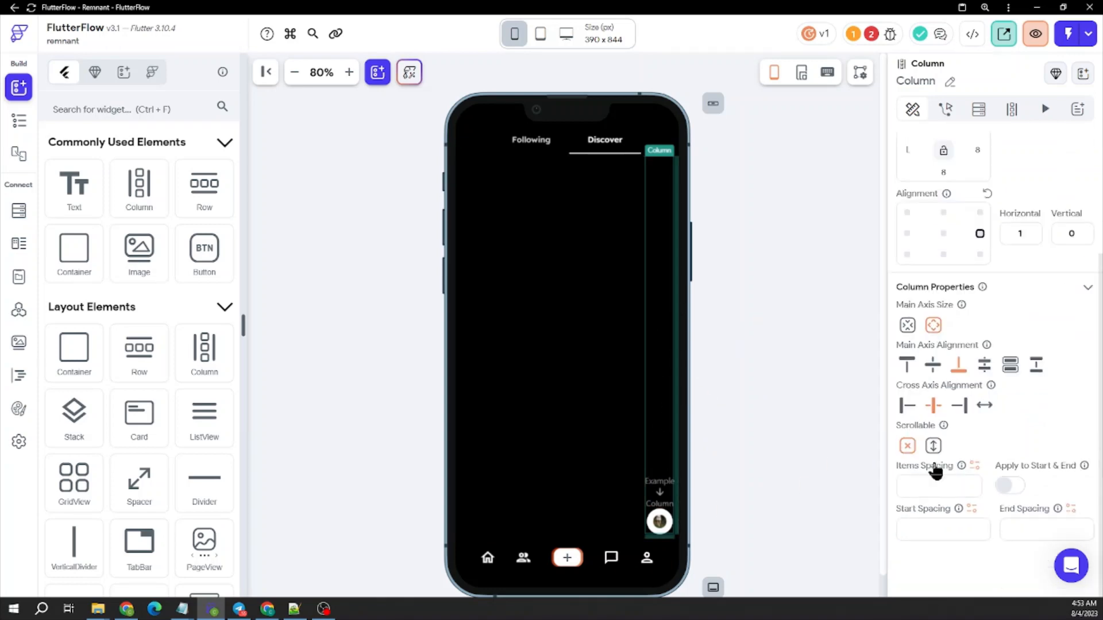
click(933, 488)
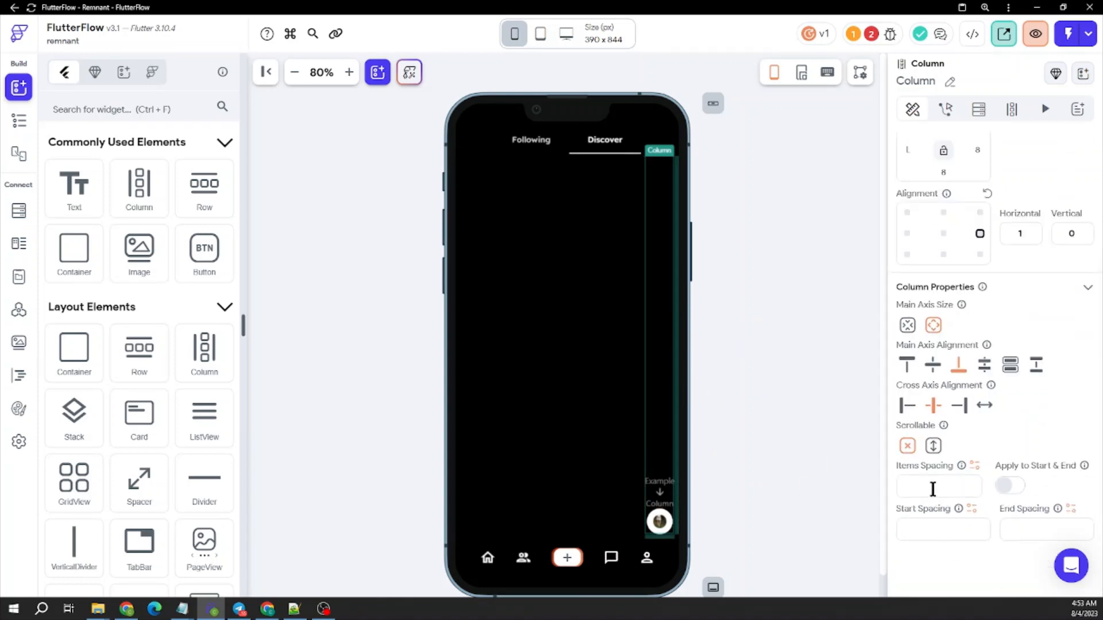
text(24)
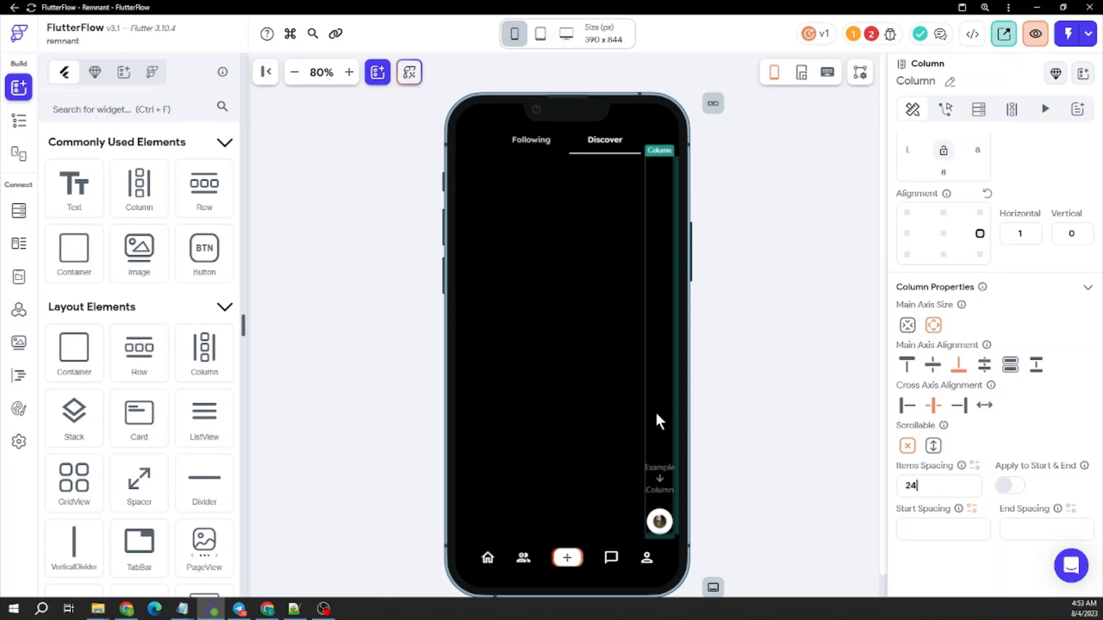
click(712, 422)
Add an IconButton inside the nested Column above the circular image.
click(656, 476)
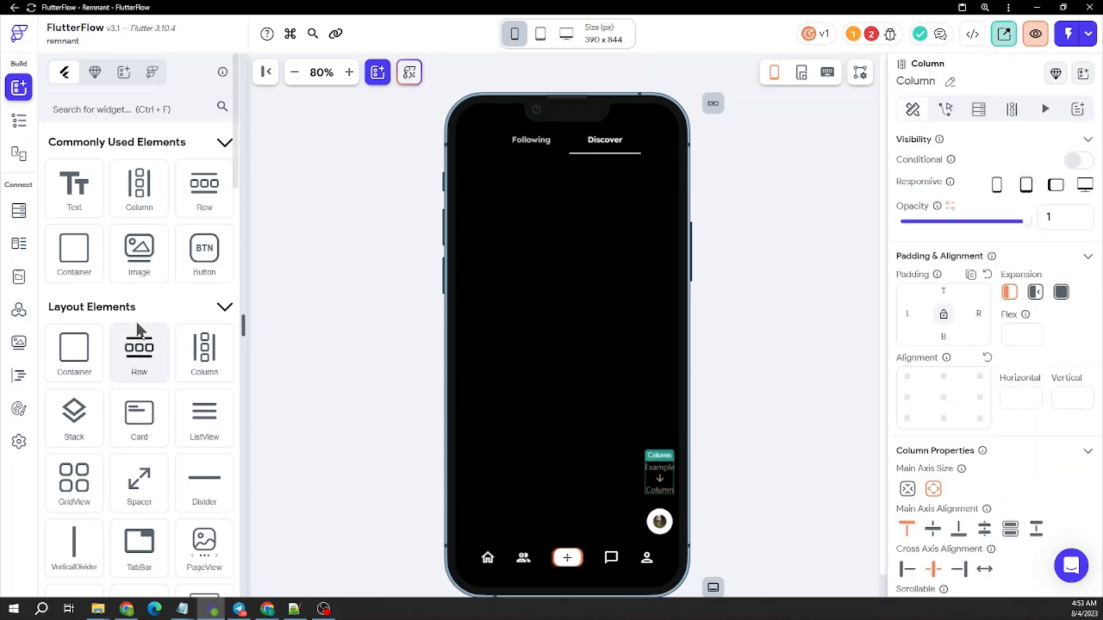
scroll(138, 338, down, 10)
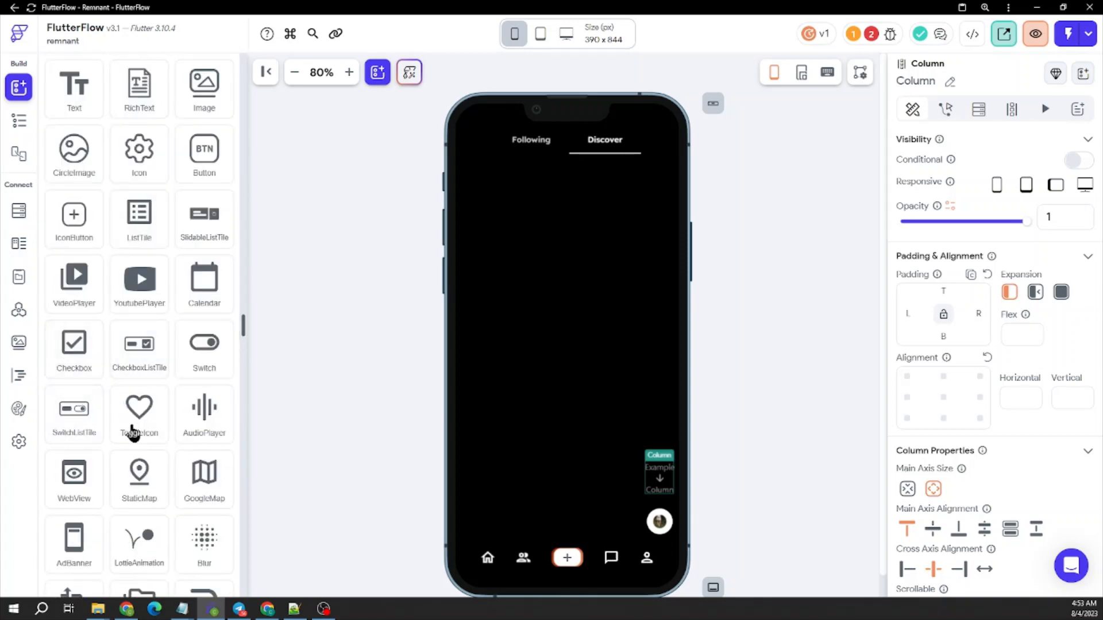
scroll(106, 297, up, 2)
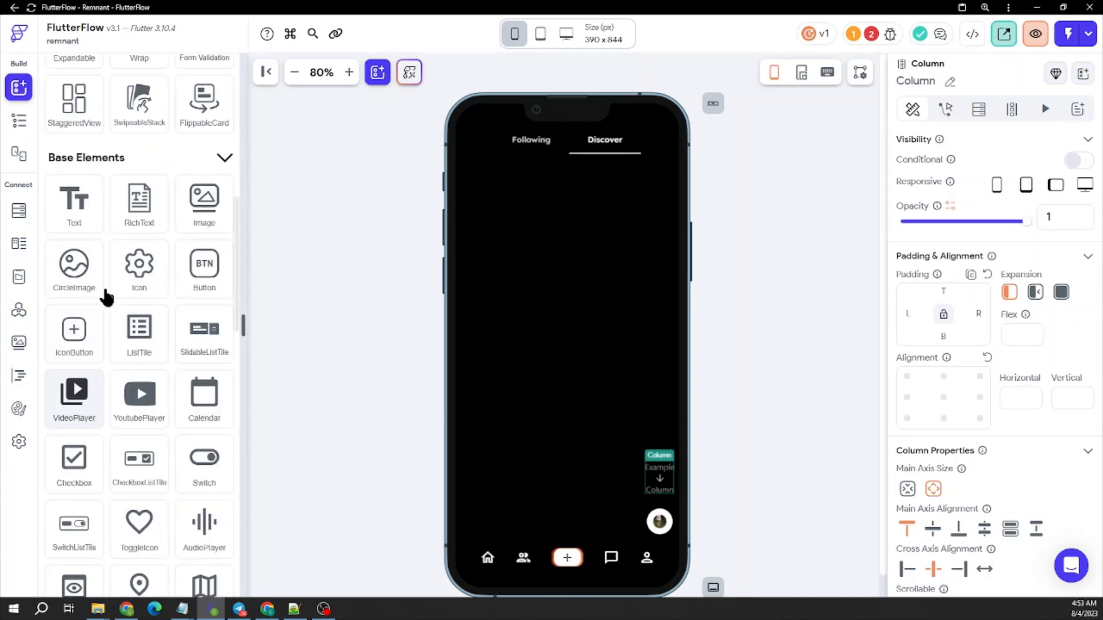
drag(75, 330, 660, 475)
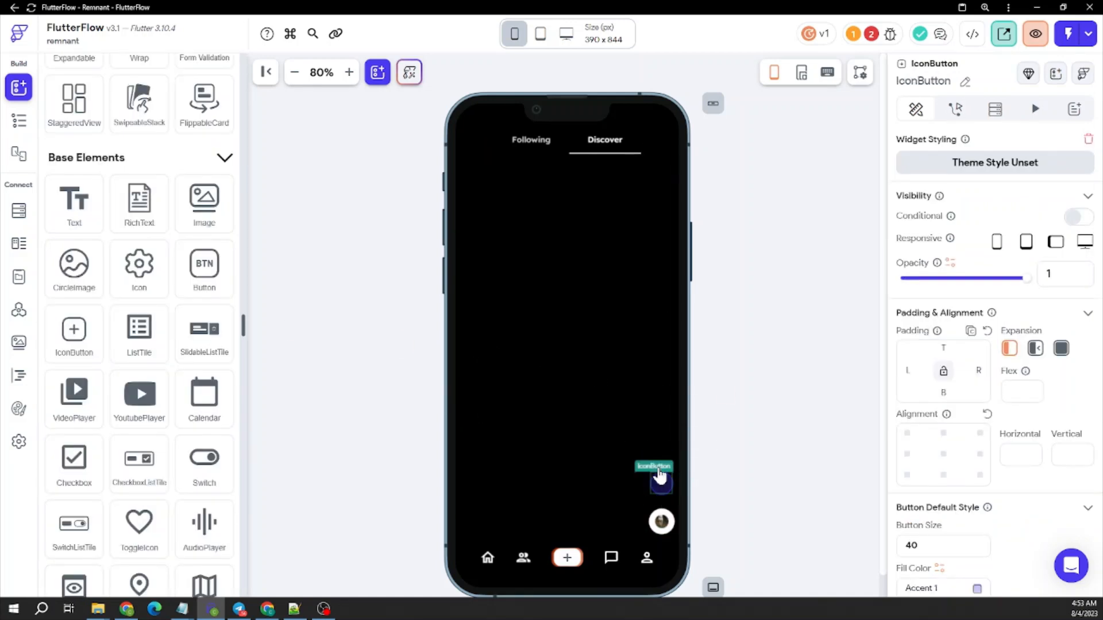
Clear the IconButton's fill color and border color so both are unset.
scroll(925, 382, down, 4)
click(977, 360)
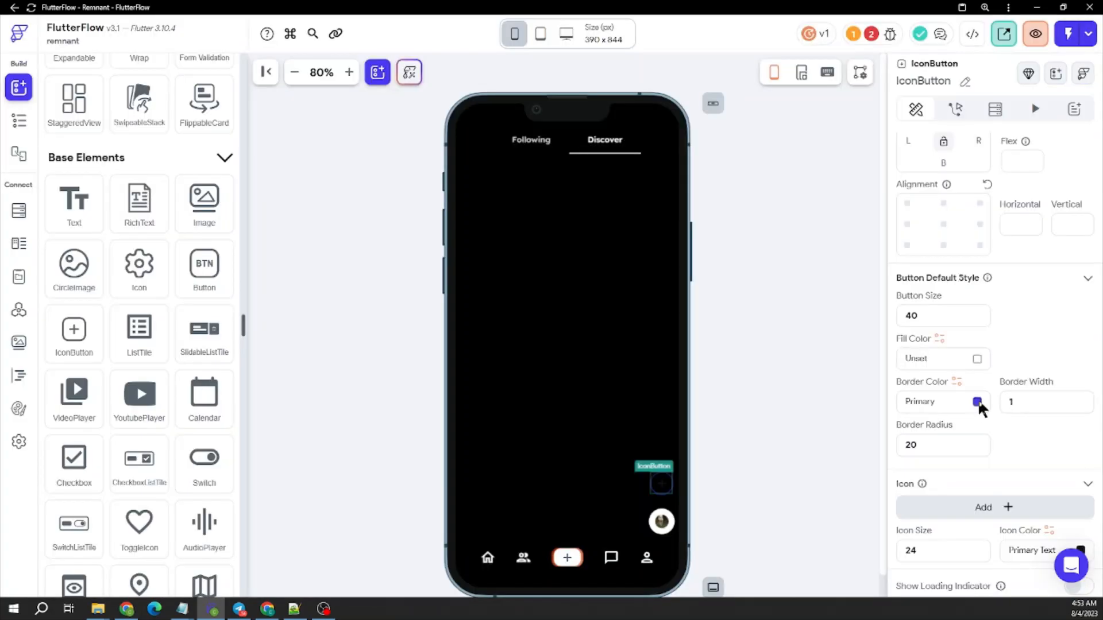
click(977, 403)
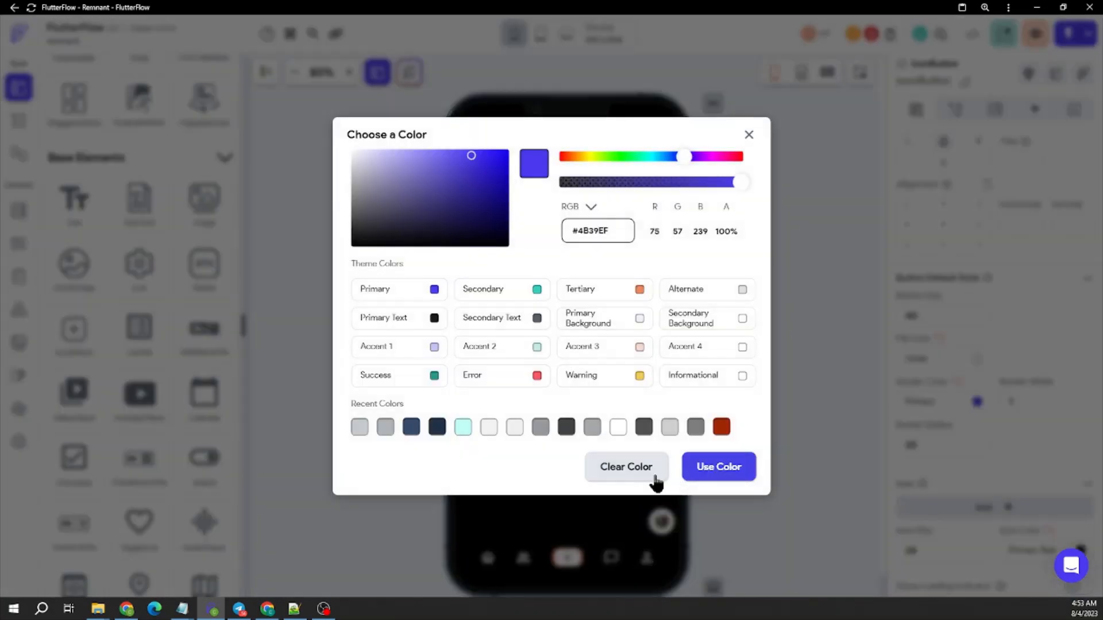
click(637, 463)
Set the IconButton's icon color to white and its icon size to 30.
click(1001, 513)
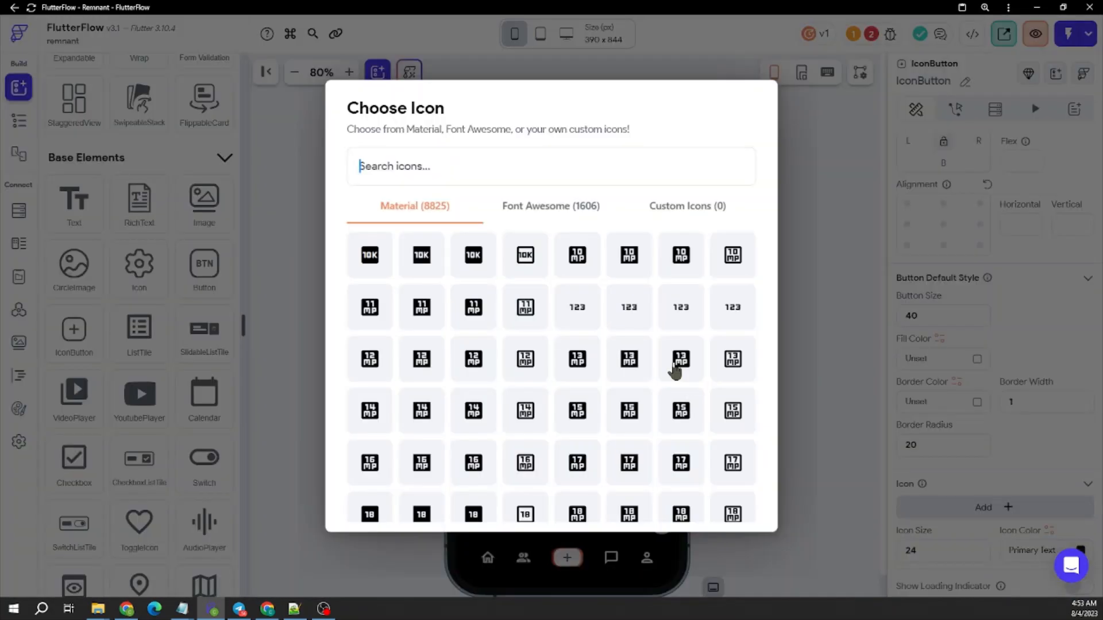
click(974, 418)
scroll(1034, 529, down, 1)
click(1080, 494)
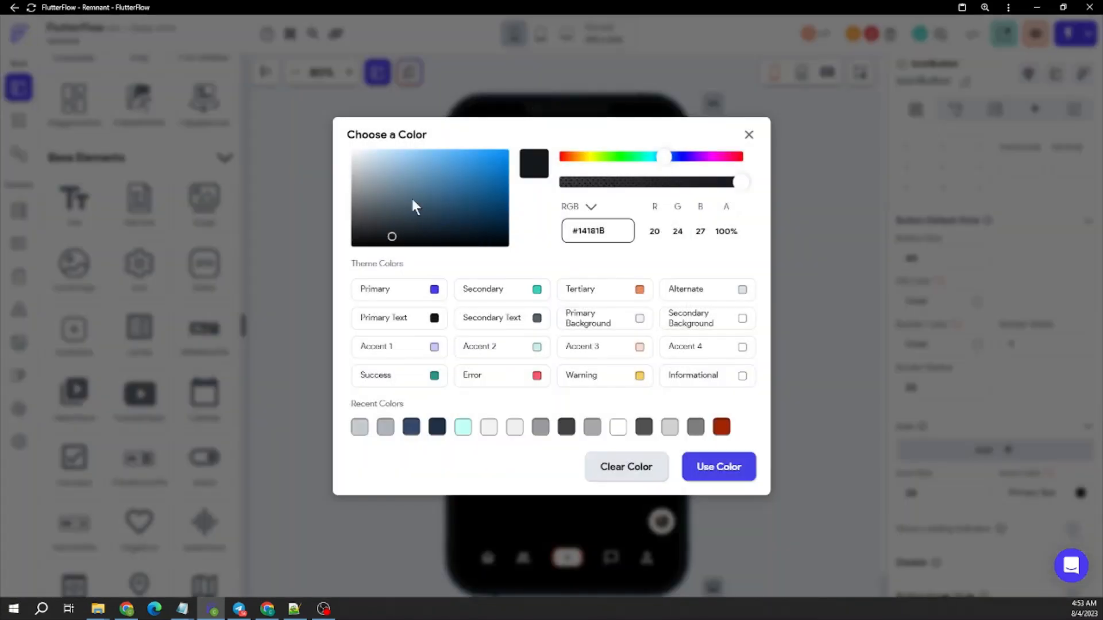
drag(414, 207, 336, 140)
click(718, 466)
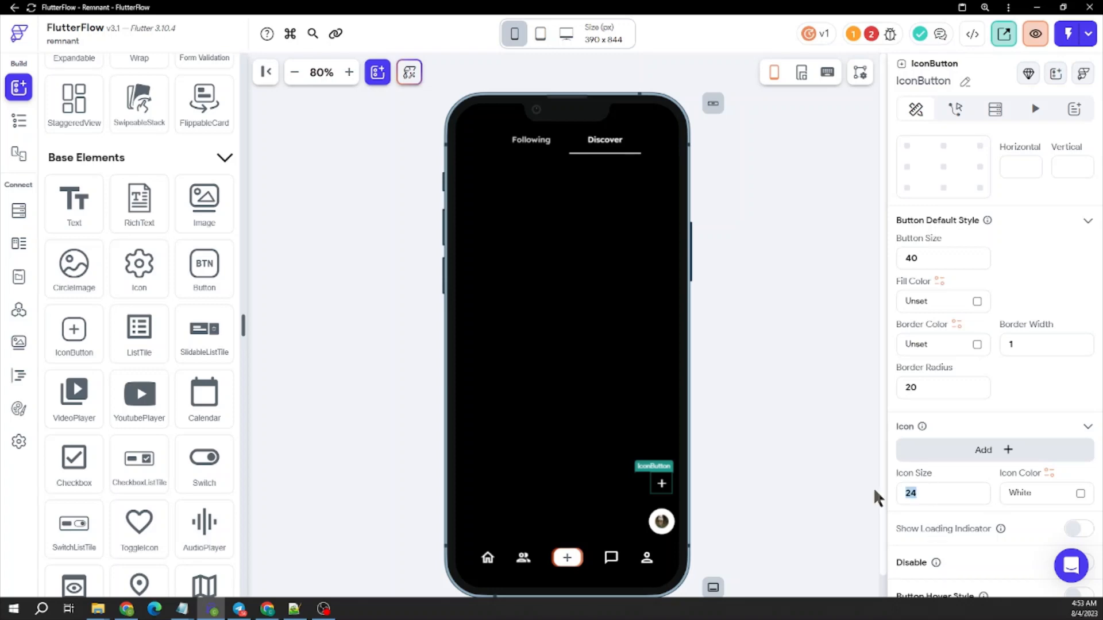
text(30)
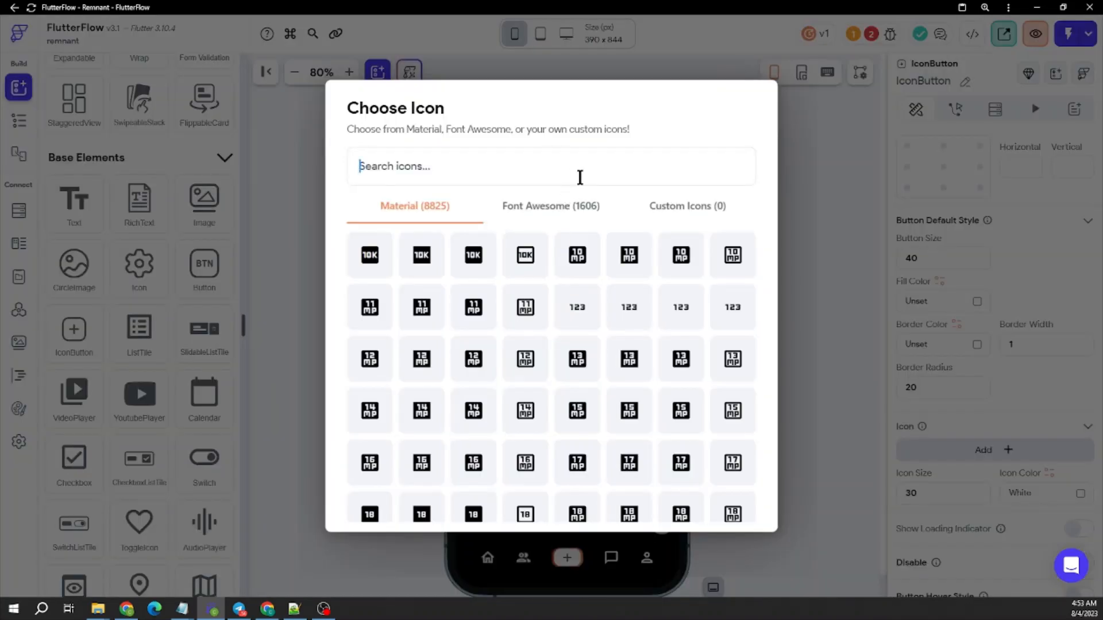
Search the icons for "share" and assign the solid curved-arrow Share icon to the IconButton.
text(share)
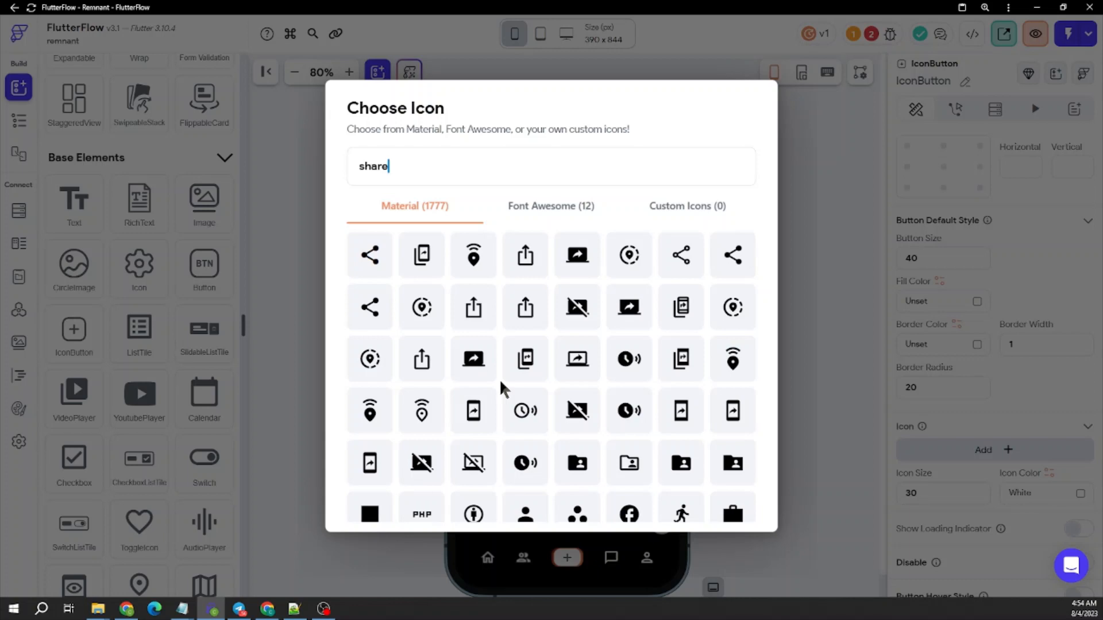
scroll(473, 394, down, 7)
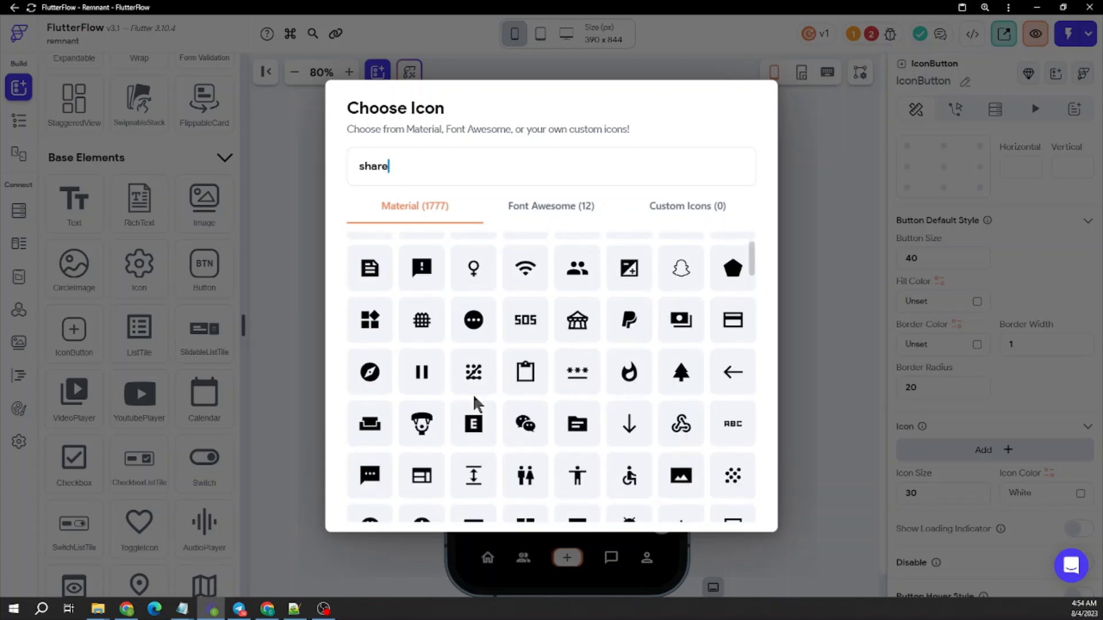
scroll(473, 402, up, 7)
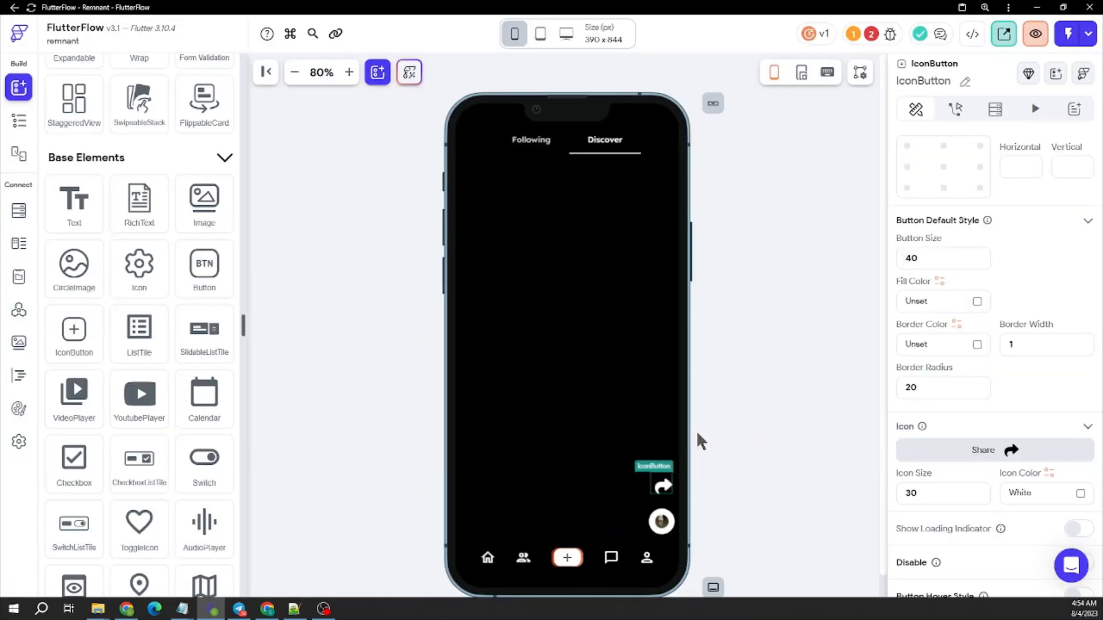
Set the items spacing of the outer Column holding the icons and circular image to 32.
click(652, 512)
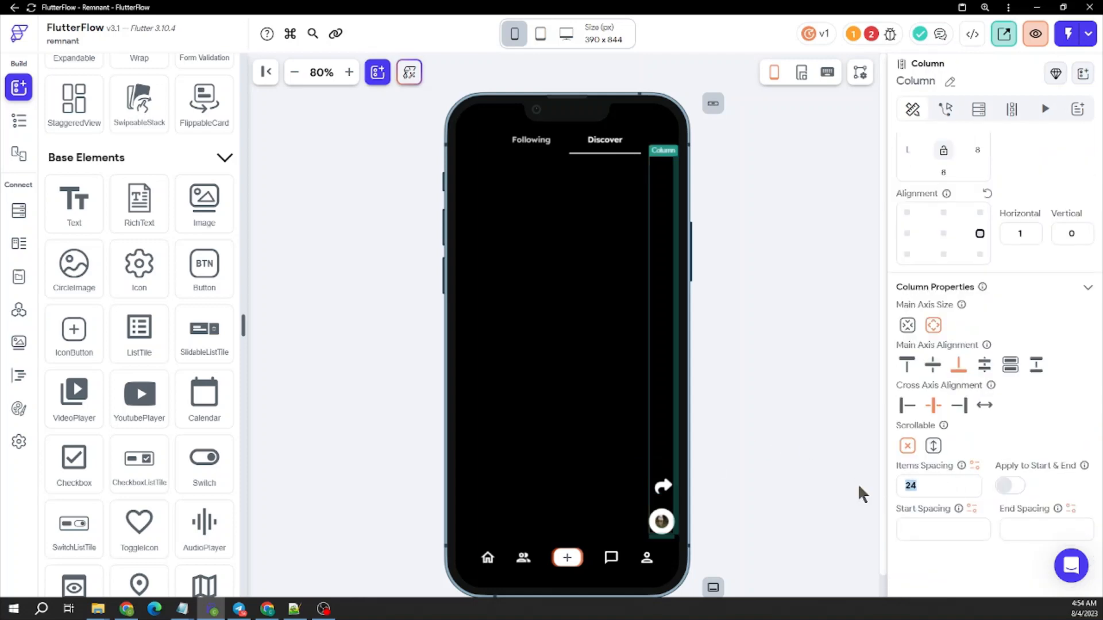
text(32)
click(805, 424)
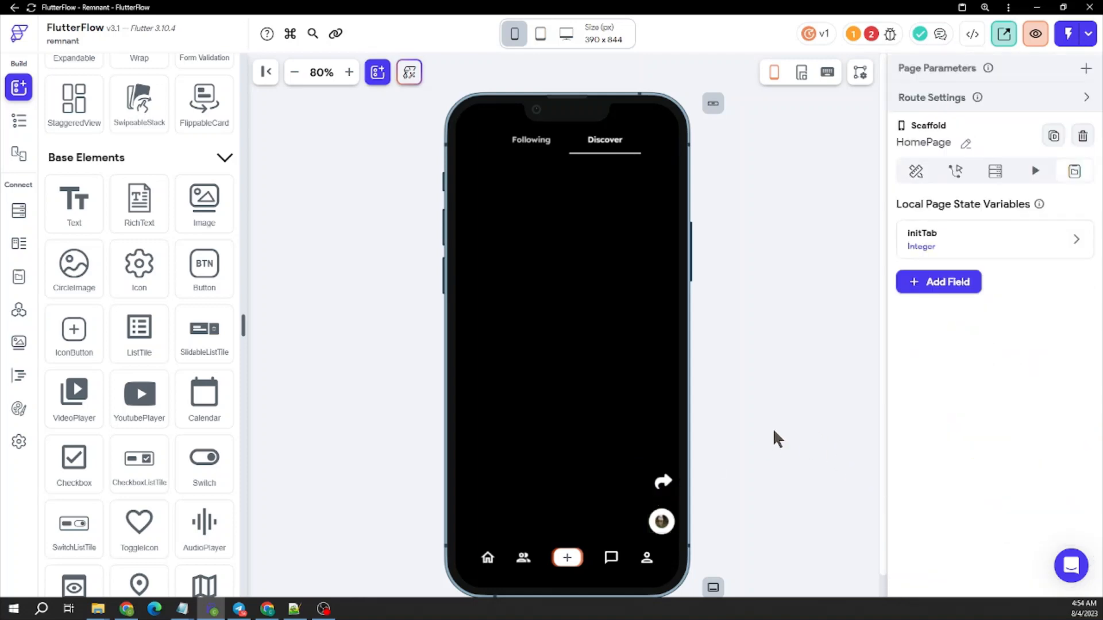
Duplicate the share IconButton within the nested Column.
click(663, 483)
right_click(663, 483)
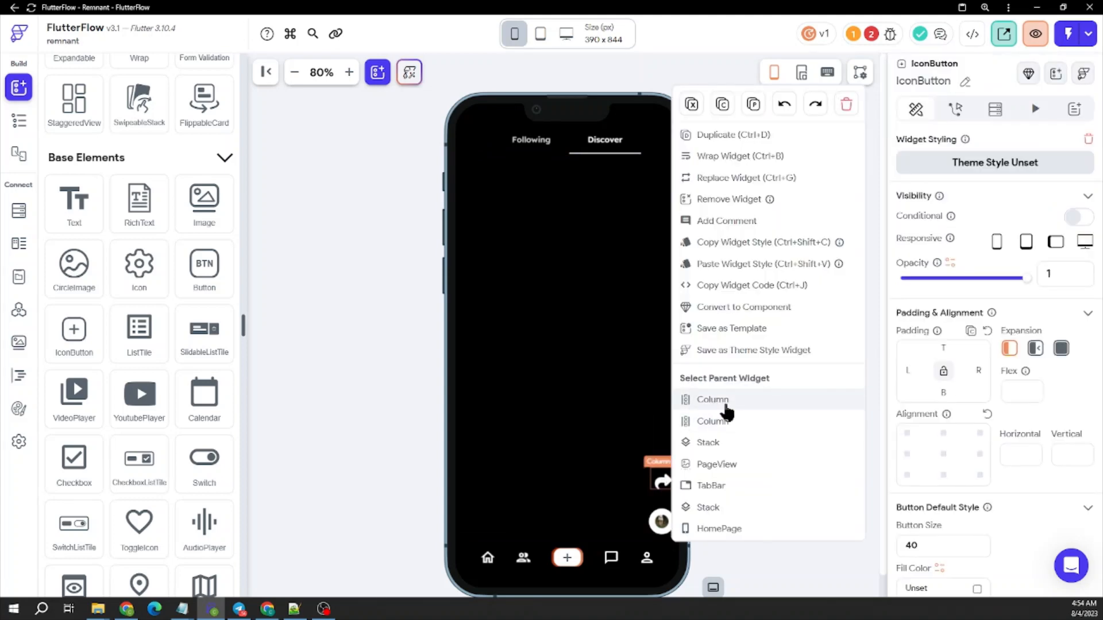
click(715, 399)
click(666, 472)
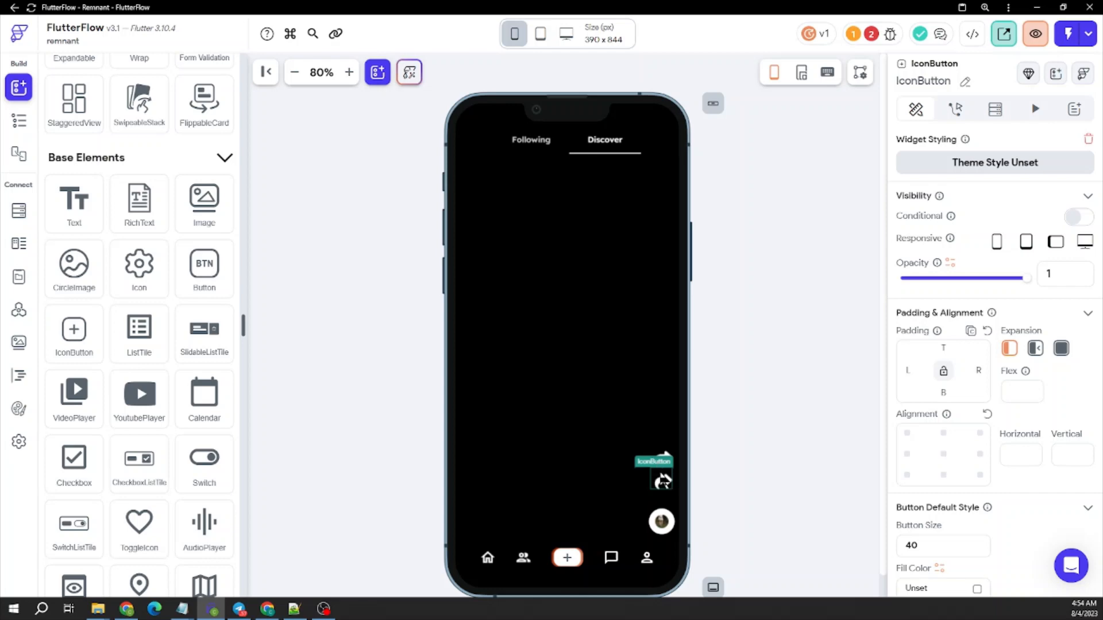
Set the items spacing of the nested Column holding the two IconButtons to 18.
right_click(664, 484)
click(708, 401)
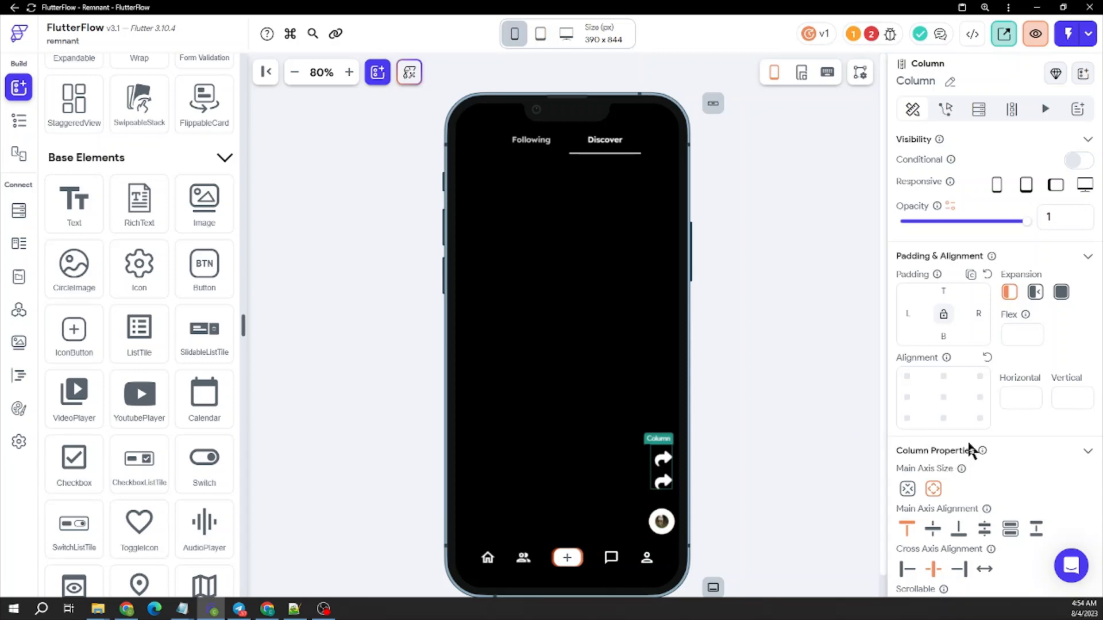
scroll(970, 451, down, 3)
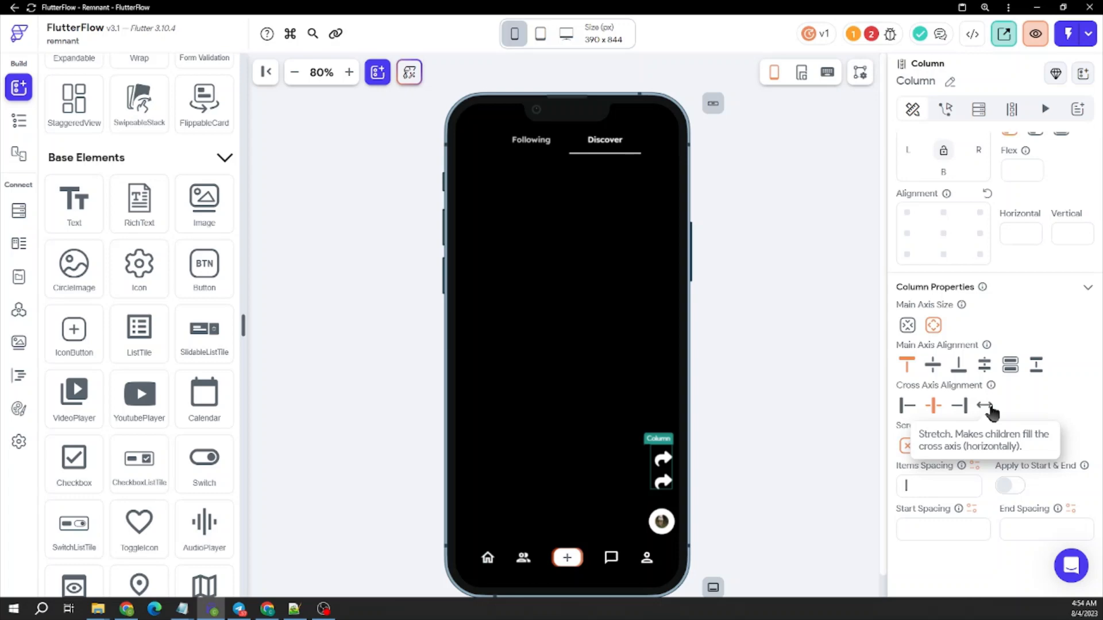
text(18)
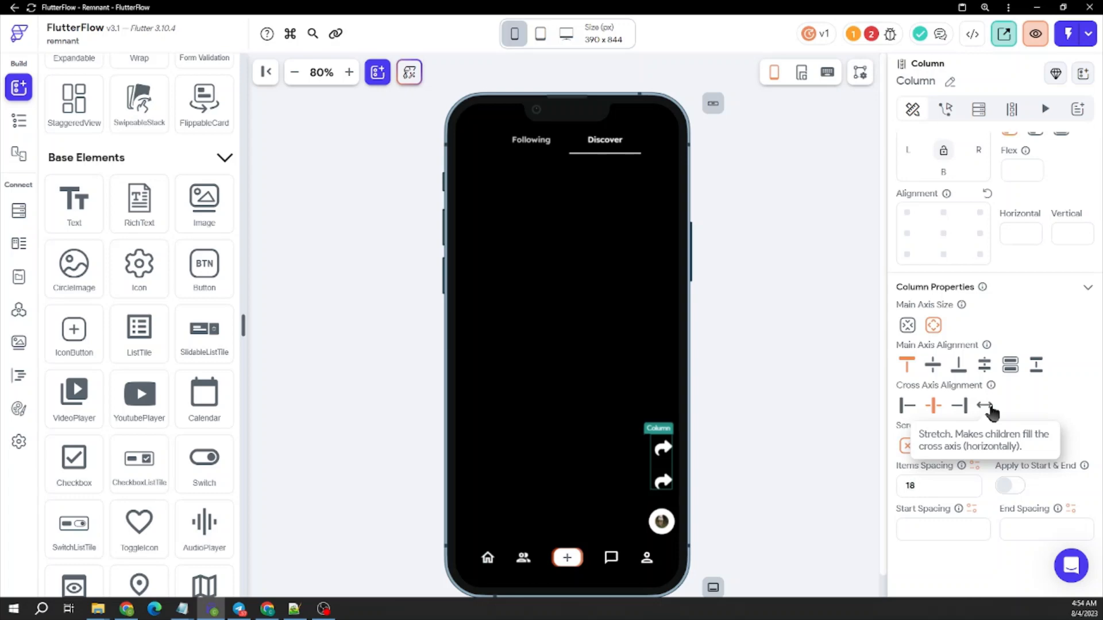
click(719, 366)
Search the icons for "comment" and change the upper IconButton's icon to Mode Comment Outlined.
click(663, 448)
scroll(929, 337, down, 2)
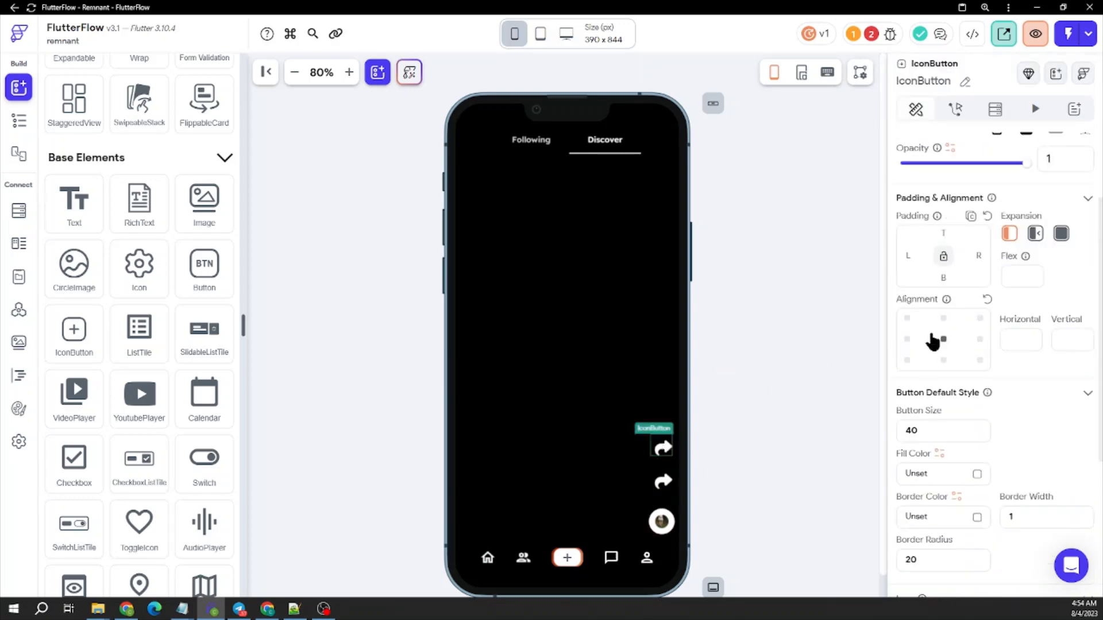
scroll(936, 333, up, 2)
scroll(1033, 458, down, 6)
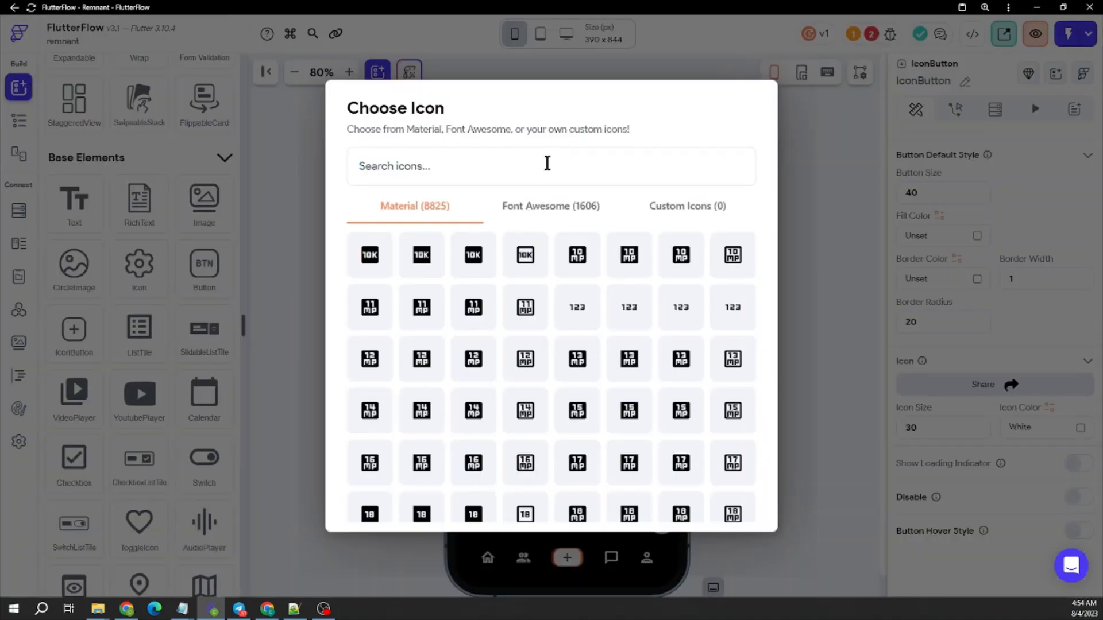
text(comment)
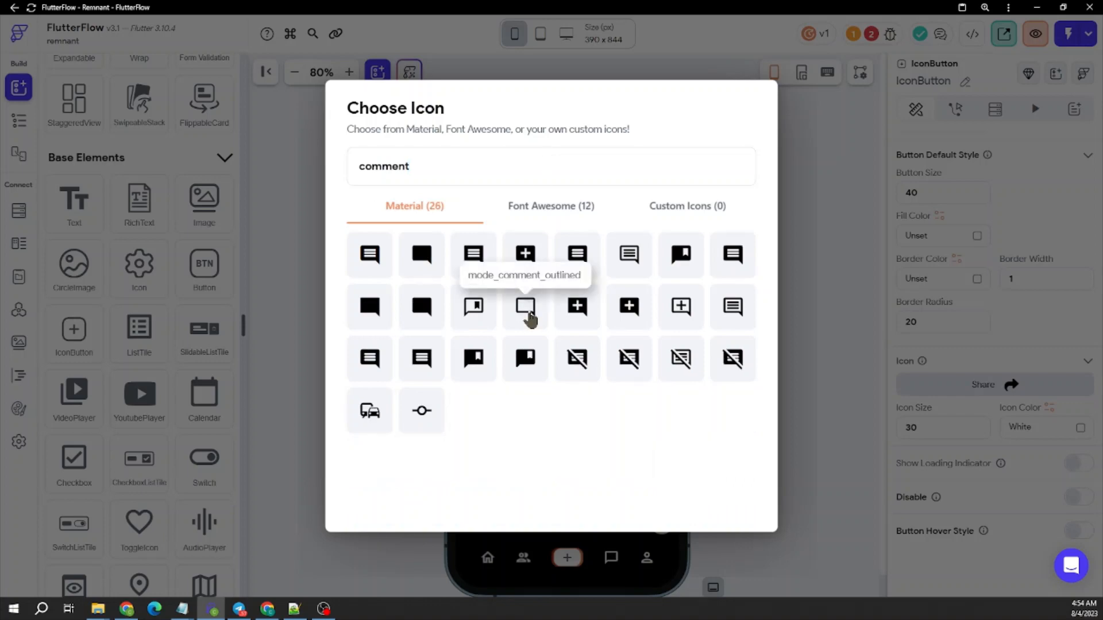
click(526, 310)
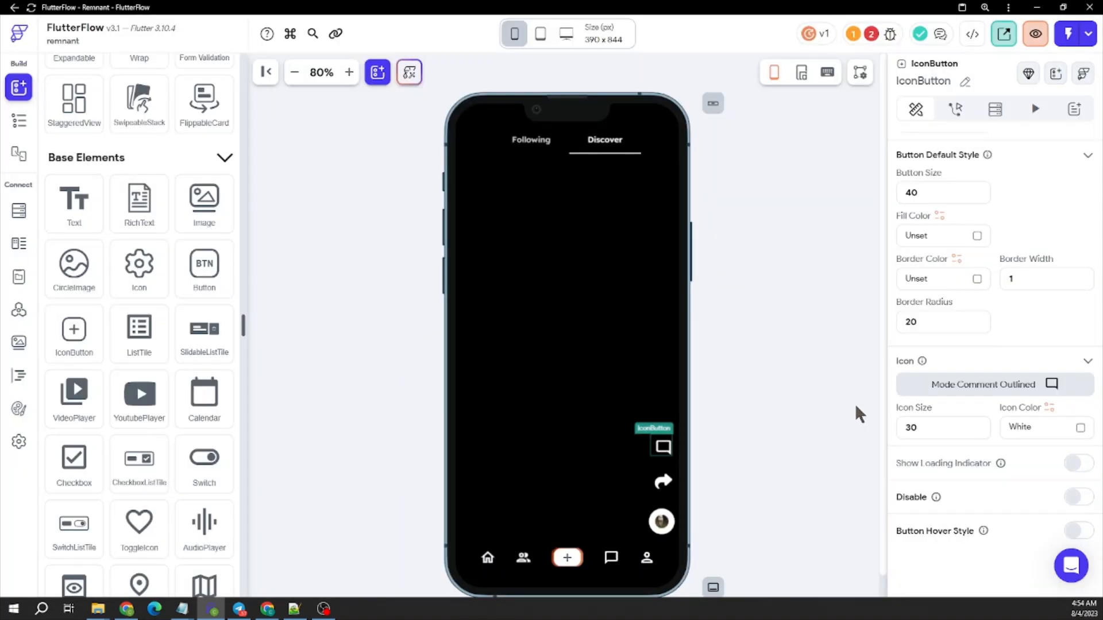
Search the icons for "chat" and change the upper IconButton's icon to Chat Bubble Outlined.
click(946, 386)
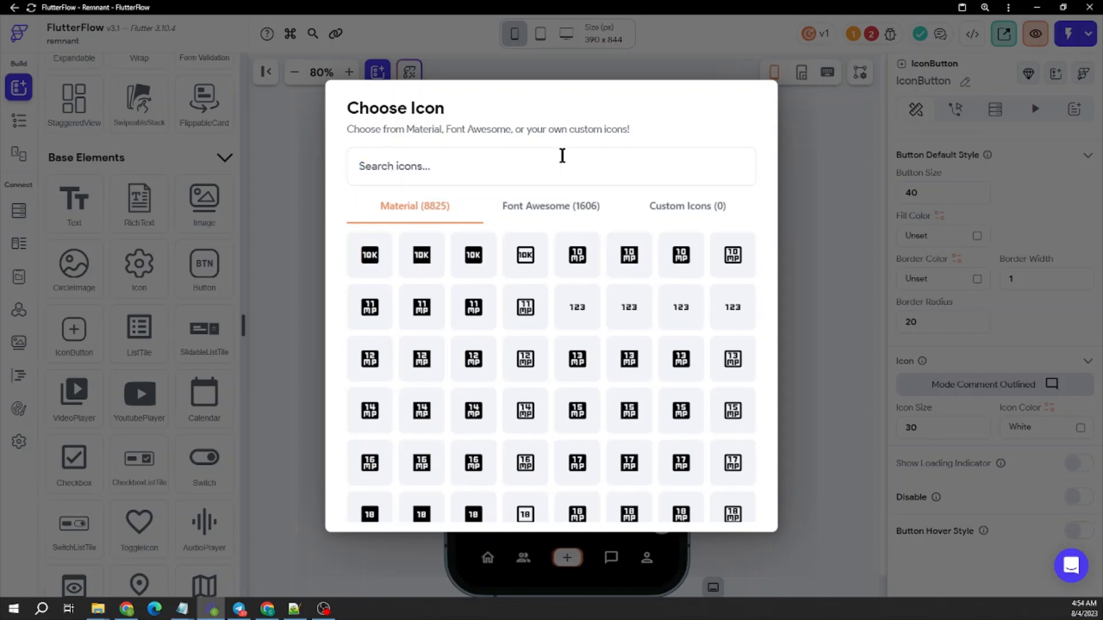
text(chat)
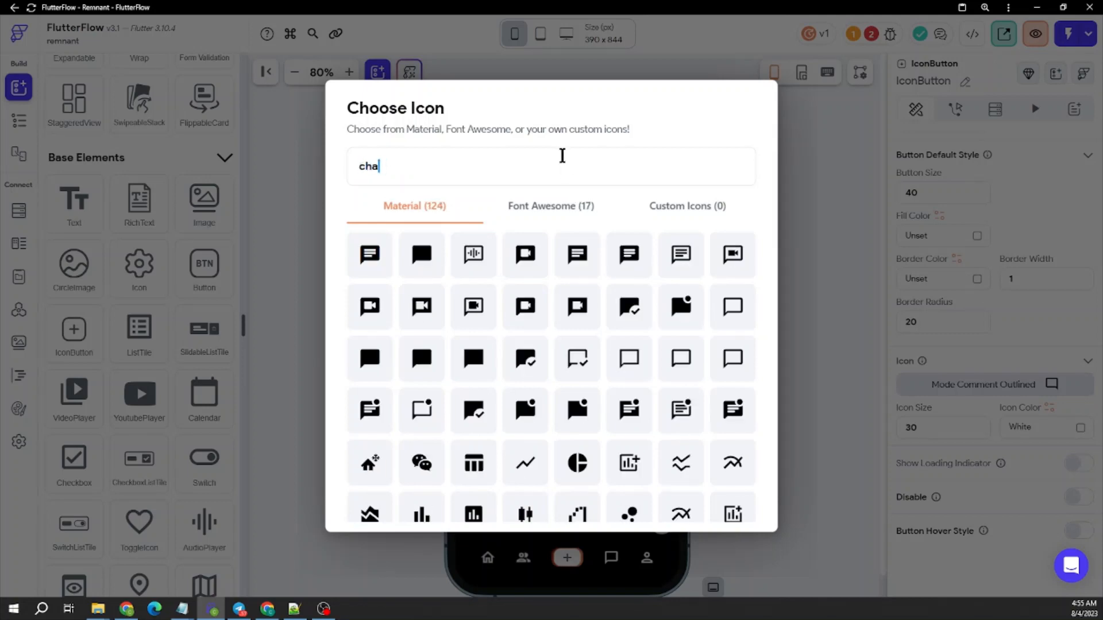
key(BackSpace)
key(BackSpace)
key(BackSpace)
text(messag)
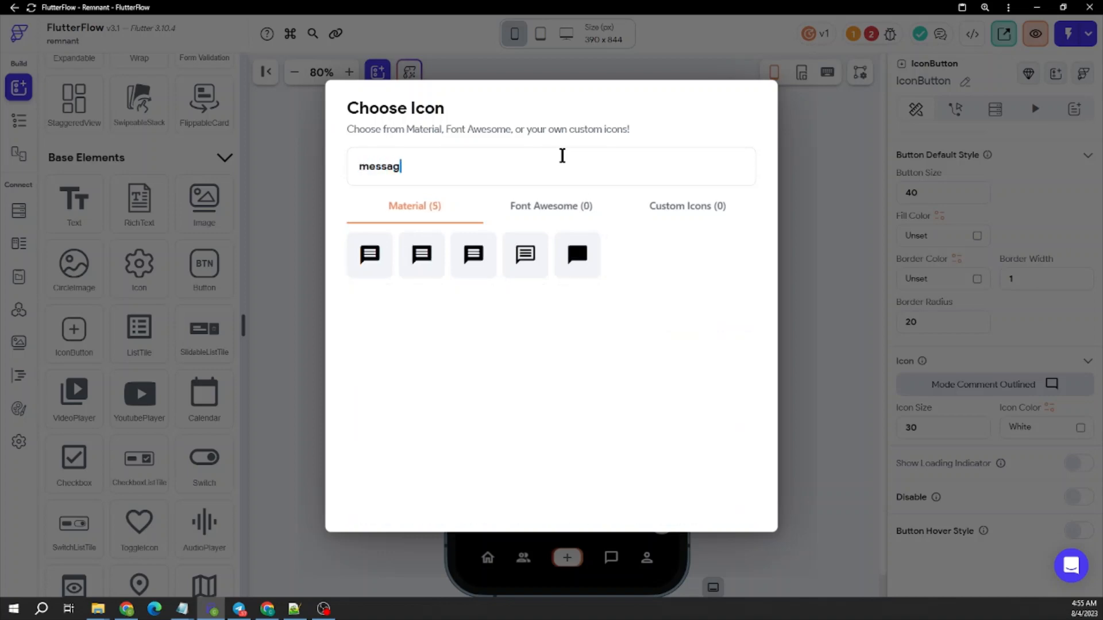
key(BackSpace)
key(BackSpace)
key(BackSpace)
key(BackSpace)
key(BackSpace)
key(BackSpace)
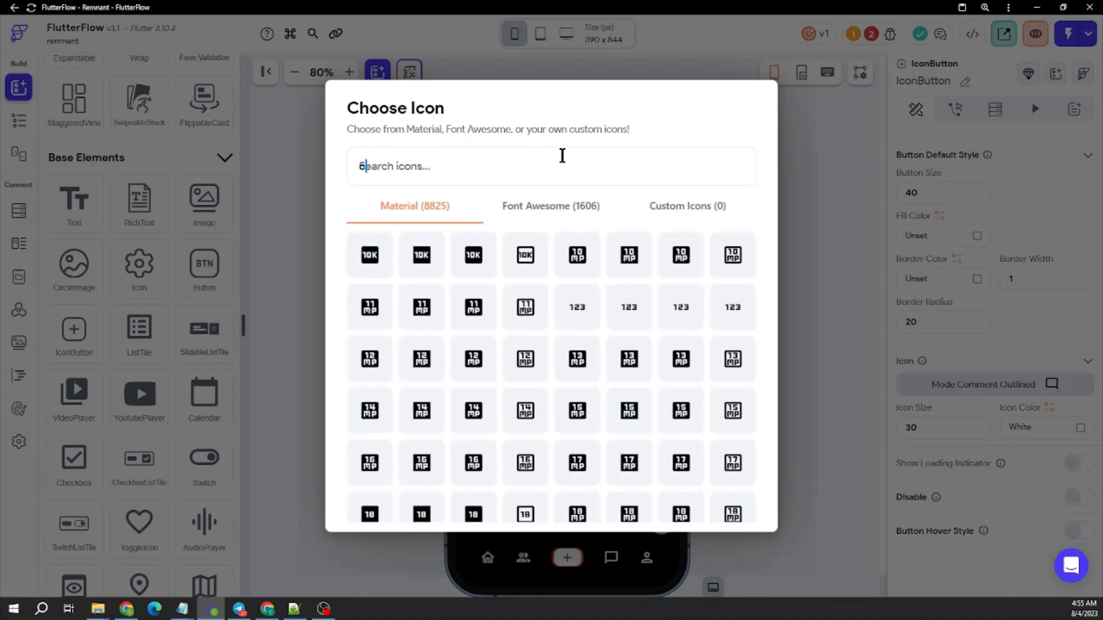
text(chat)
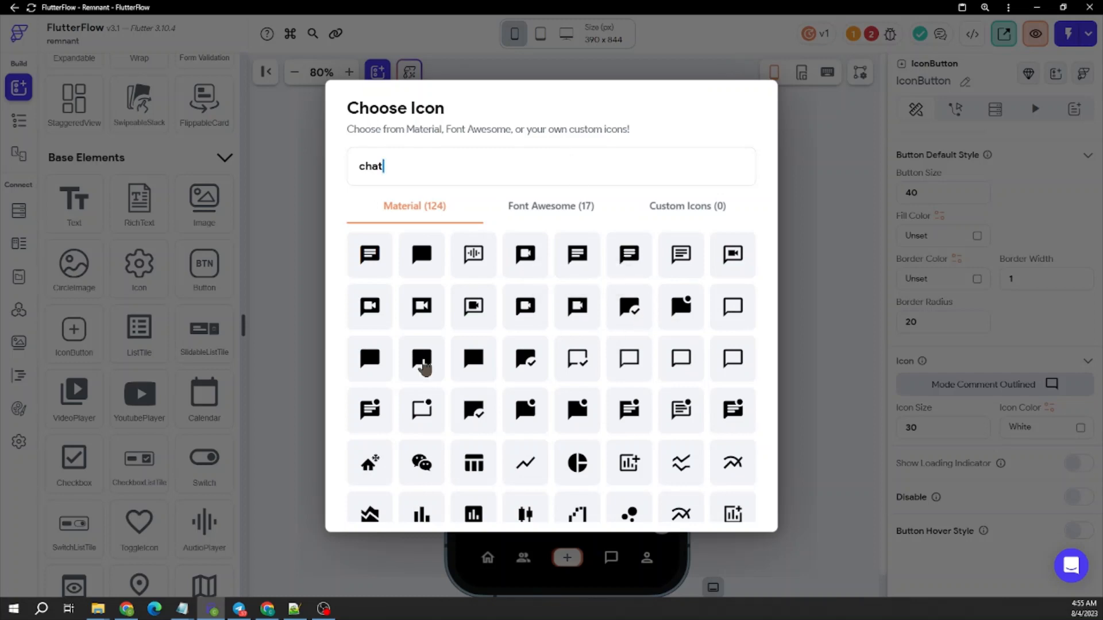
click(378, 363)
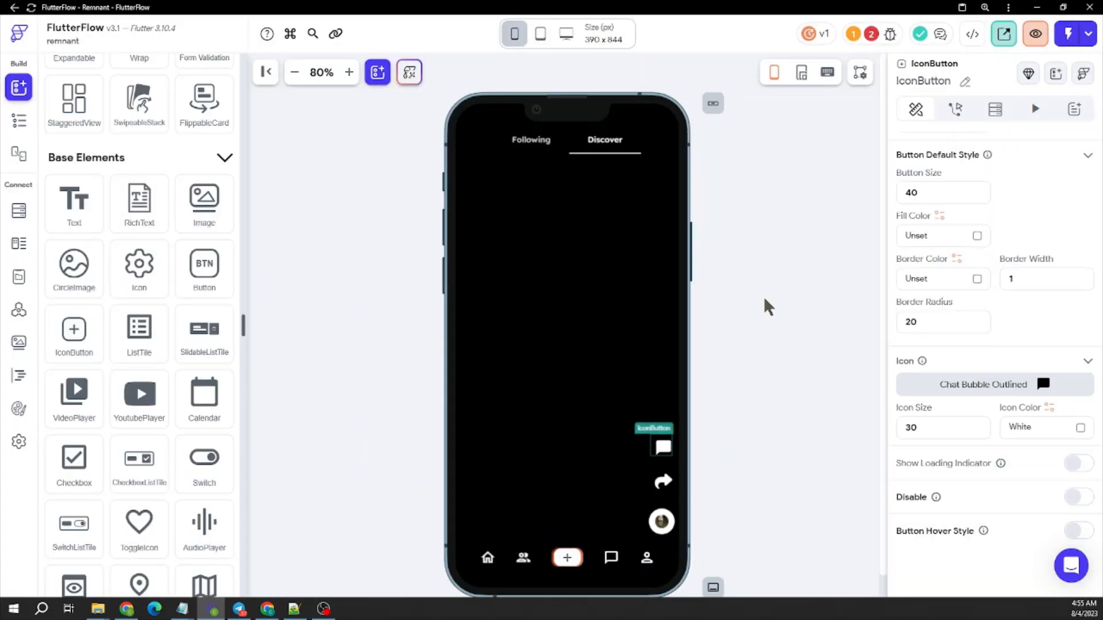
click(764, 300)
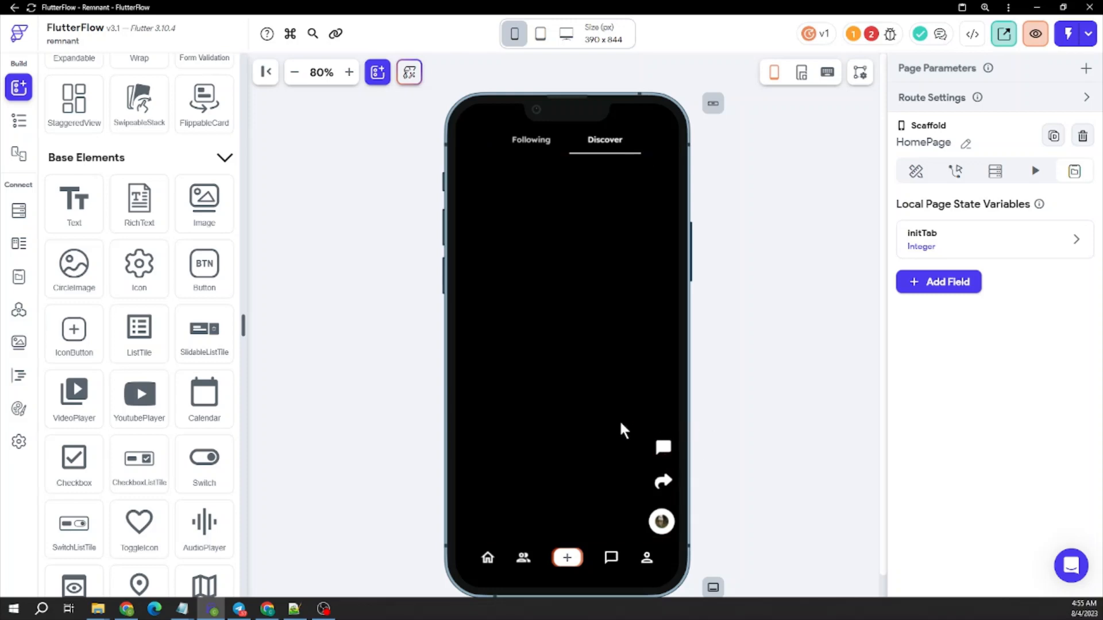
Add a ToggleIcon to the nested Column and move it above the two IconButtons.
click(666, 461)
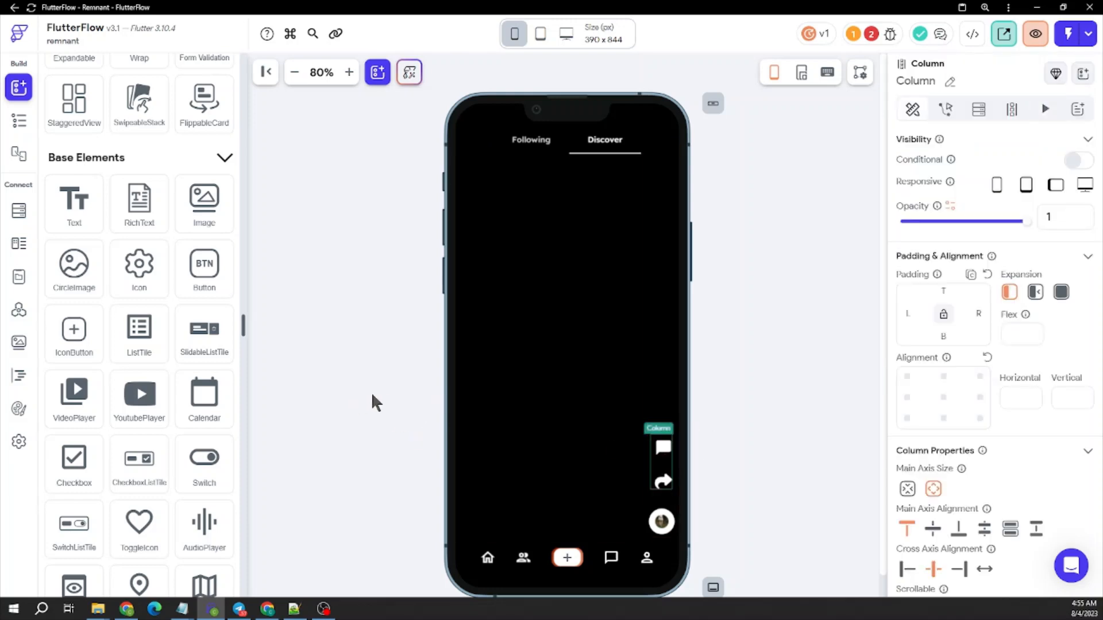
click(18, 122)
scroll(197, 430, down, 6)
scroll(190, 413, up, 3)
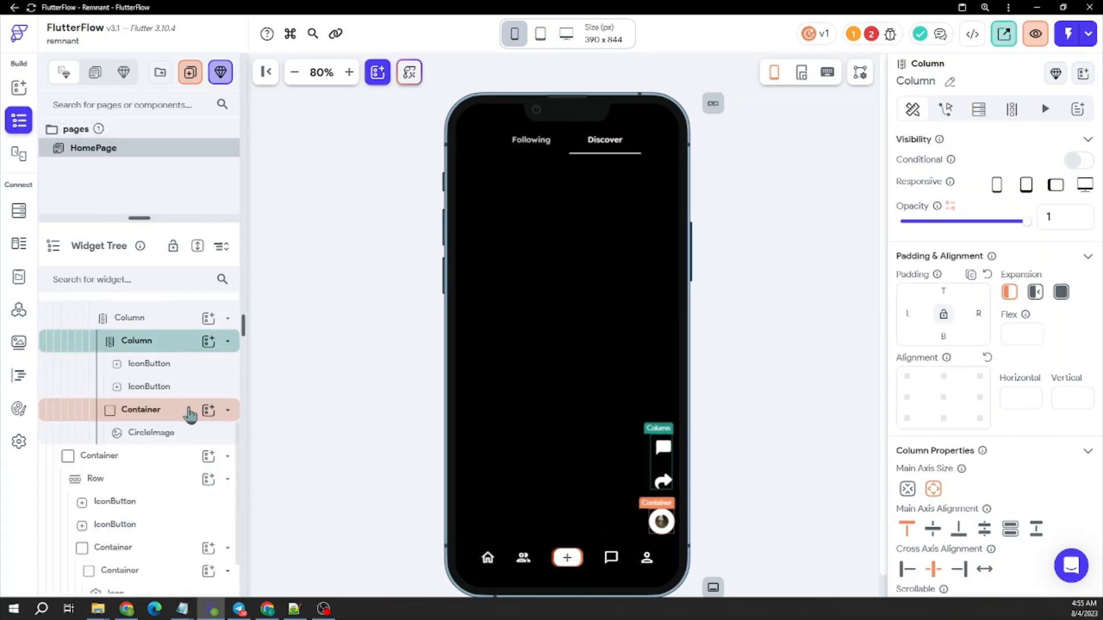
click(208, 399)
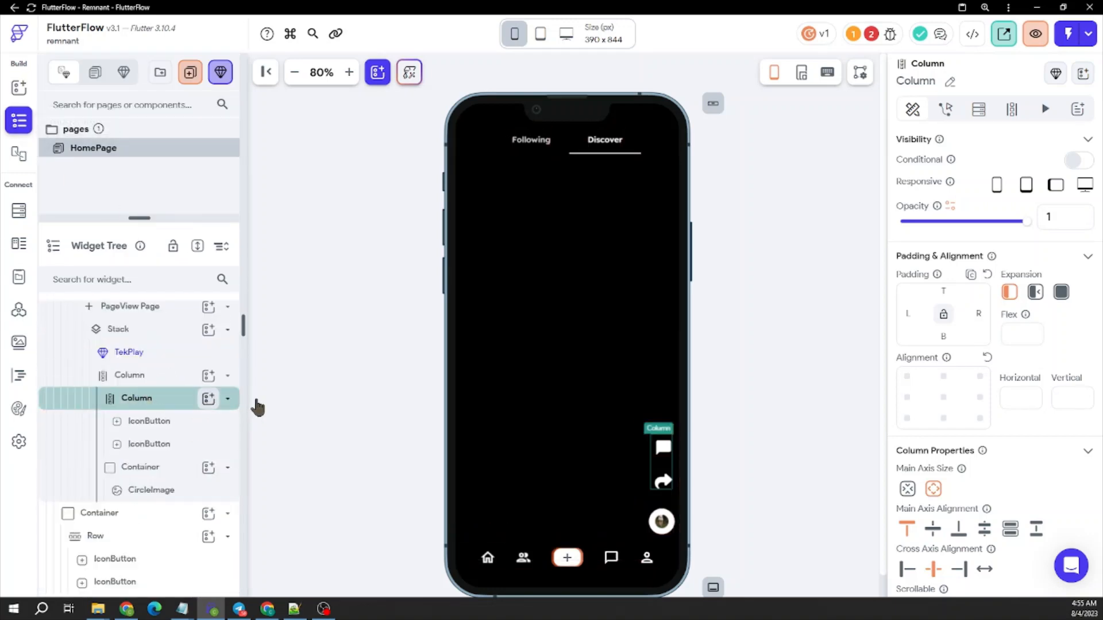
scroll(332, 412, down, 5)
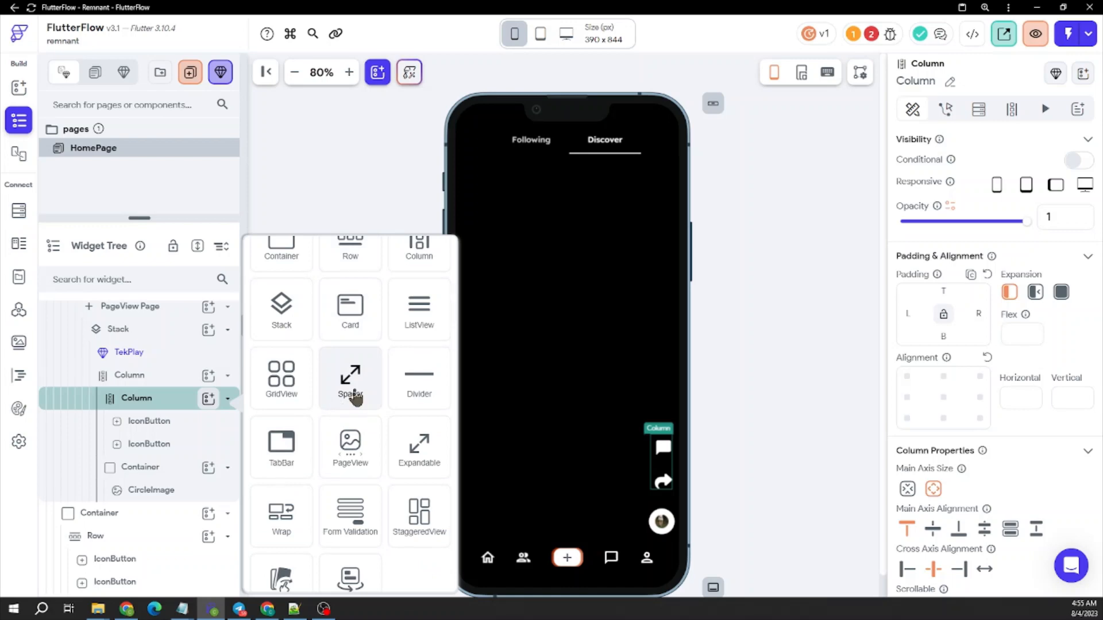
scroll(355, 397, down, 3)
scroll(353, 395, down, 4)
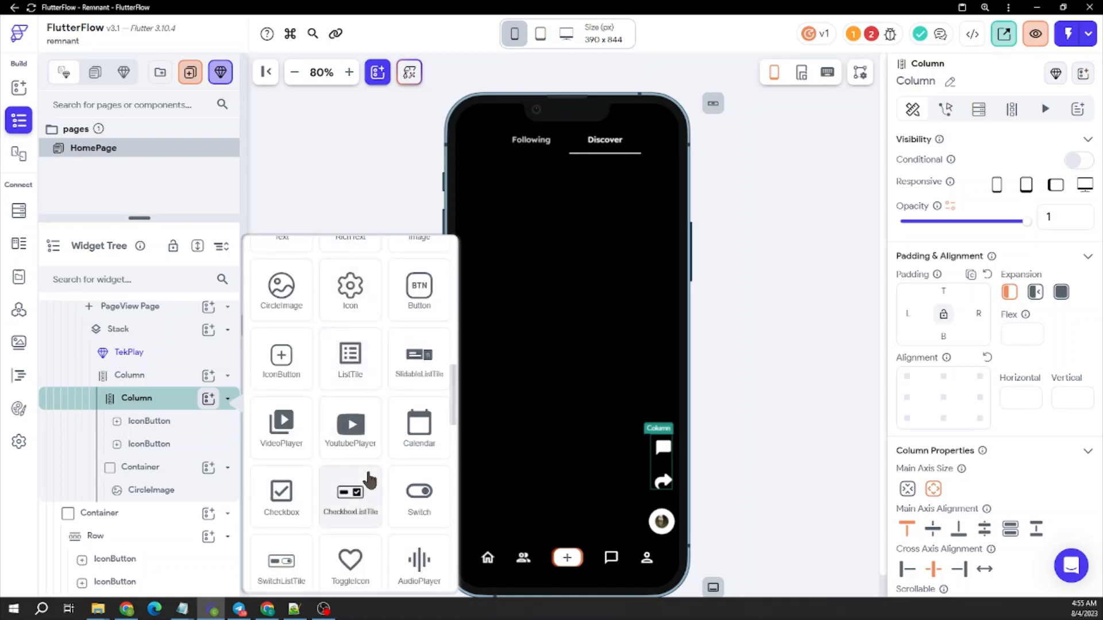
scroll(367, 480, down, 2)
click(368, 476)
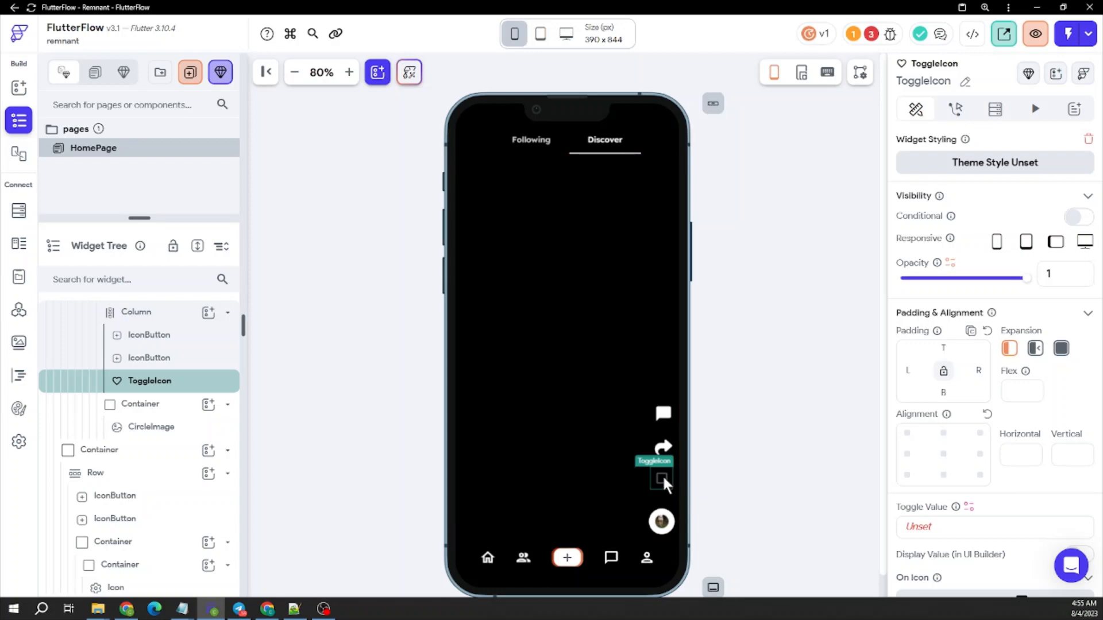
drag(661, 478, 662, 404)
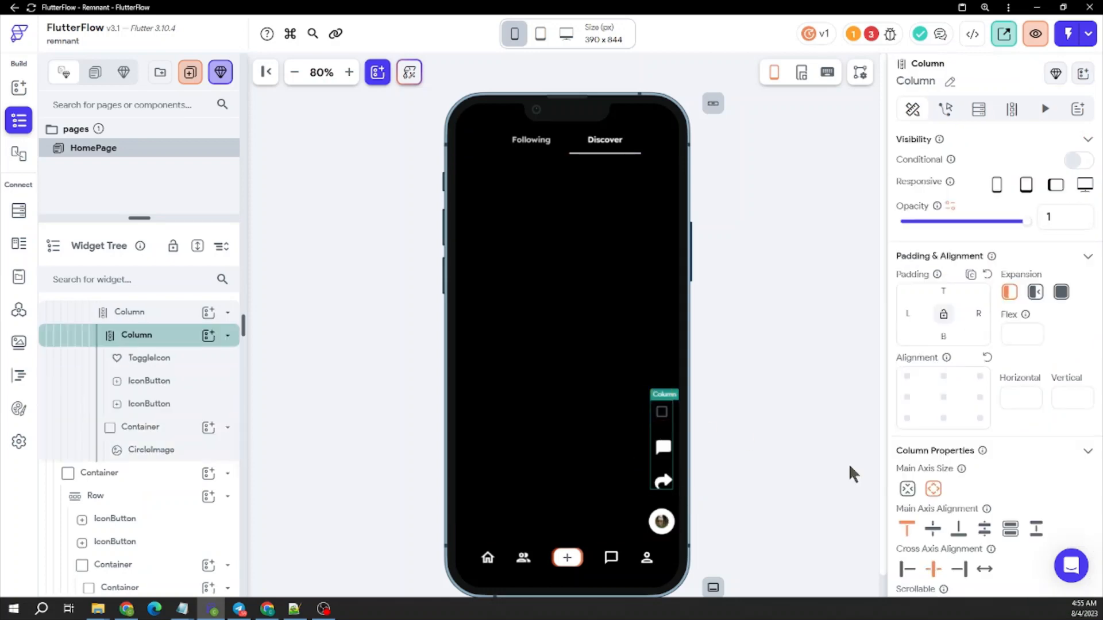
Set the ToggleIcon's On Icon color to the Error theme color and briefly preview its on state.
scroll(959, 432, down, 2)
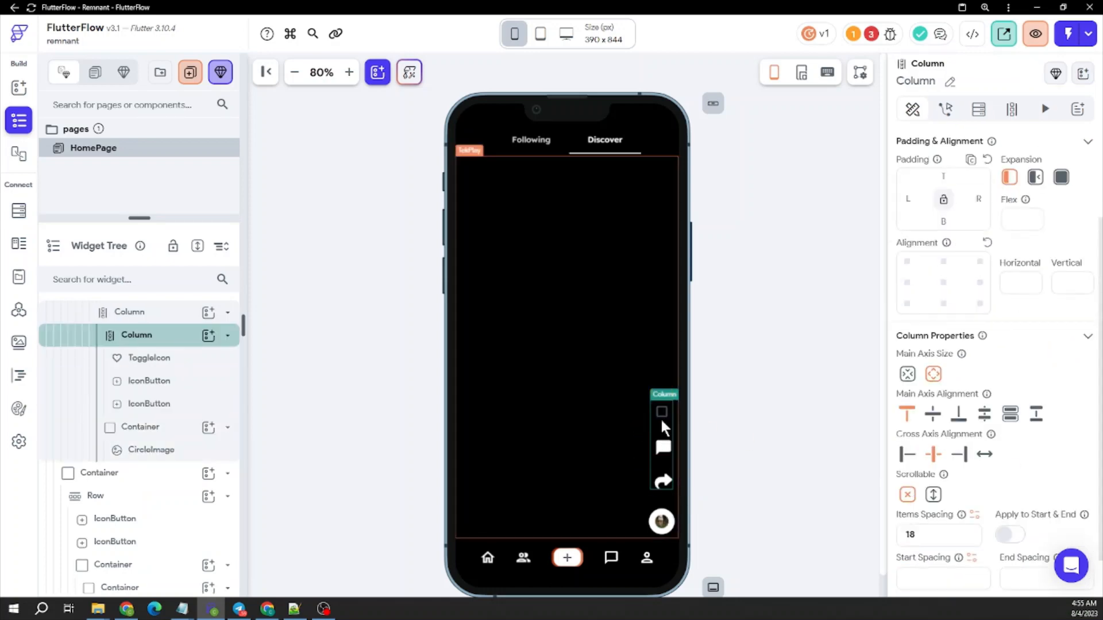
scroll(1024, 446, down, 1)
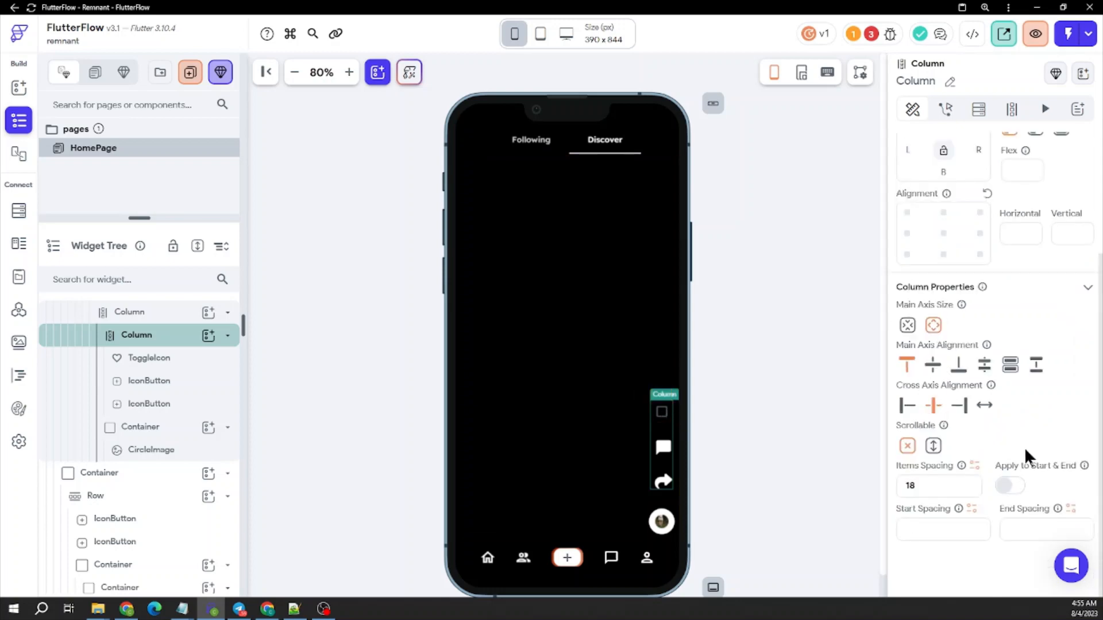
click(663, 412)
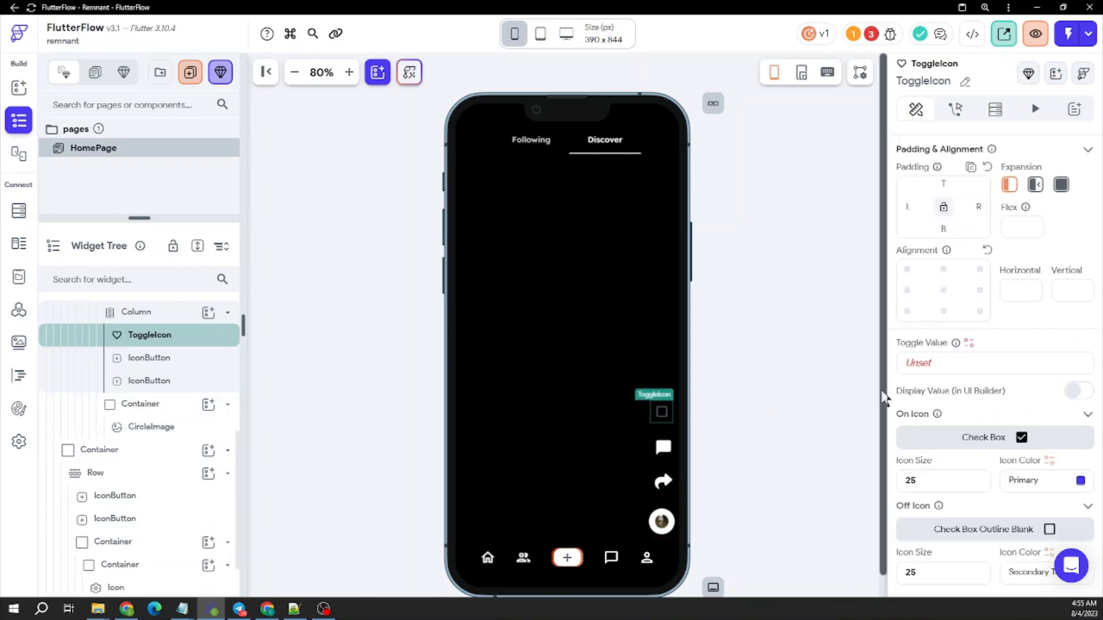
scroll(1020, 434, down, 1)
click(1080, 438)
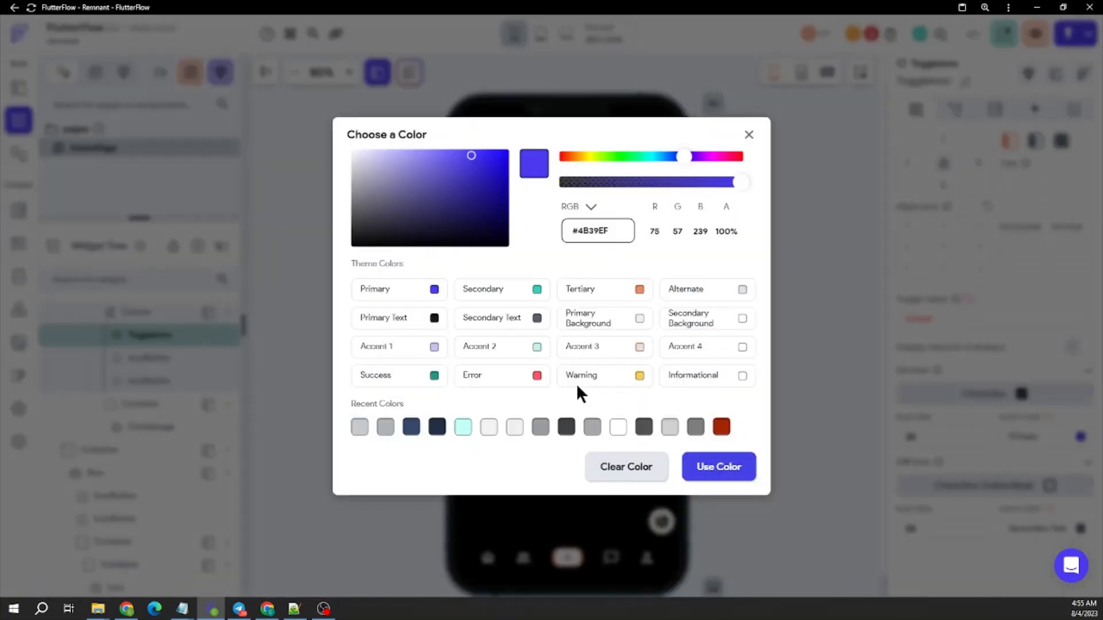
click(537, 375)
click(1075, 347)
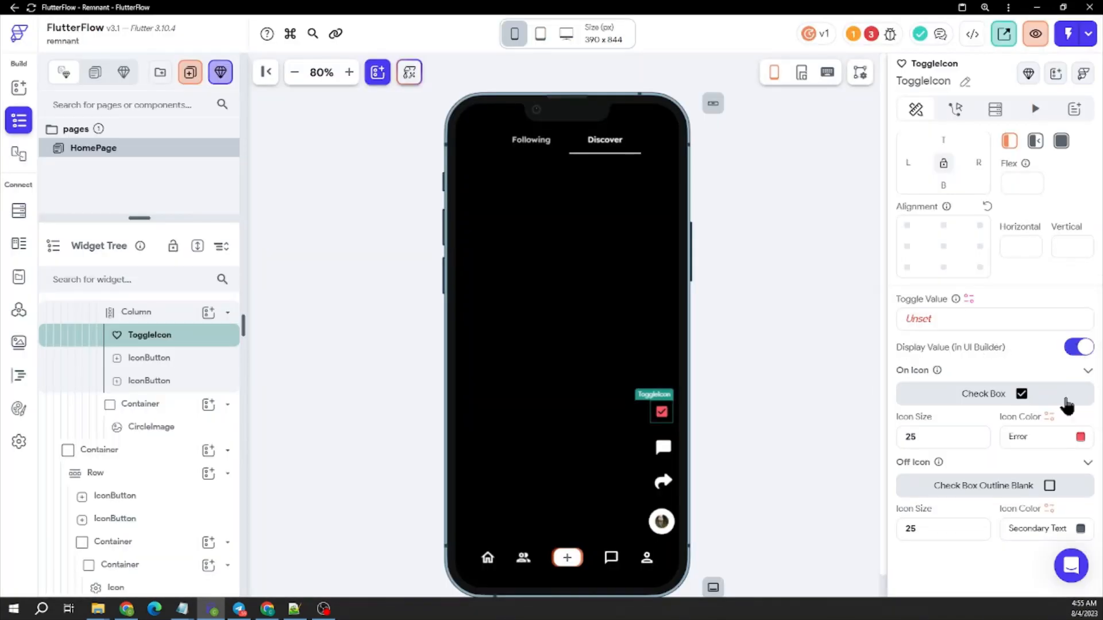
click(1075, 347)
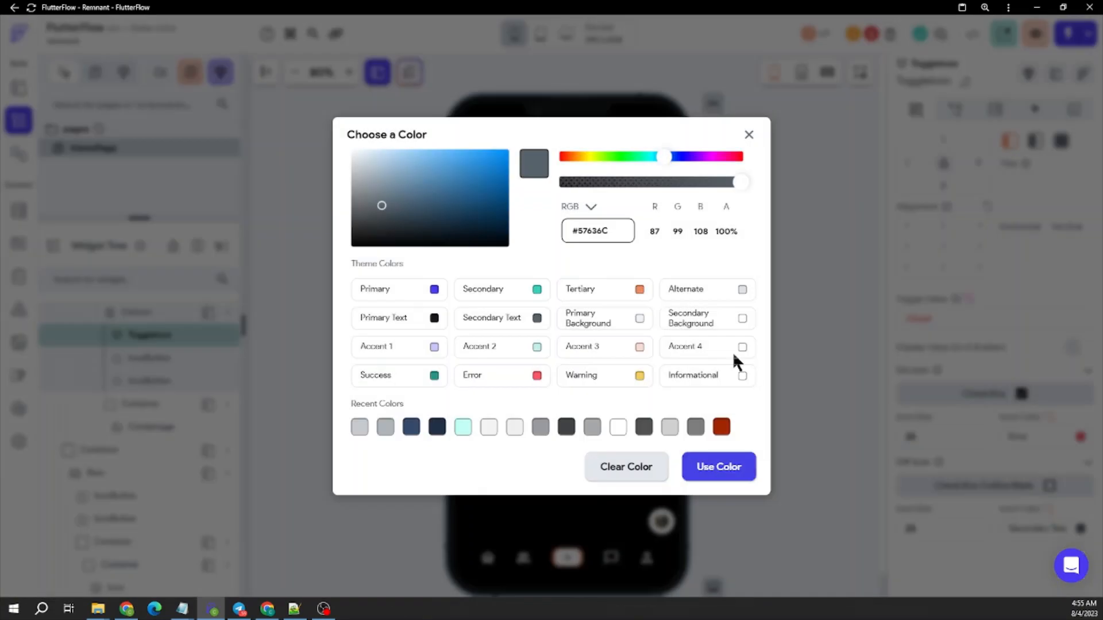
Set the ToggleIcon's Off Icon color to white (#FFFFFF) and its Off Icon to Favorite Border, found by searching "heart".
click(1079, 528)
mouse_move(440, 222)
mouse_down()
mouse_move(340, 165)
mouse_move(347, 147)
mouse_up()
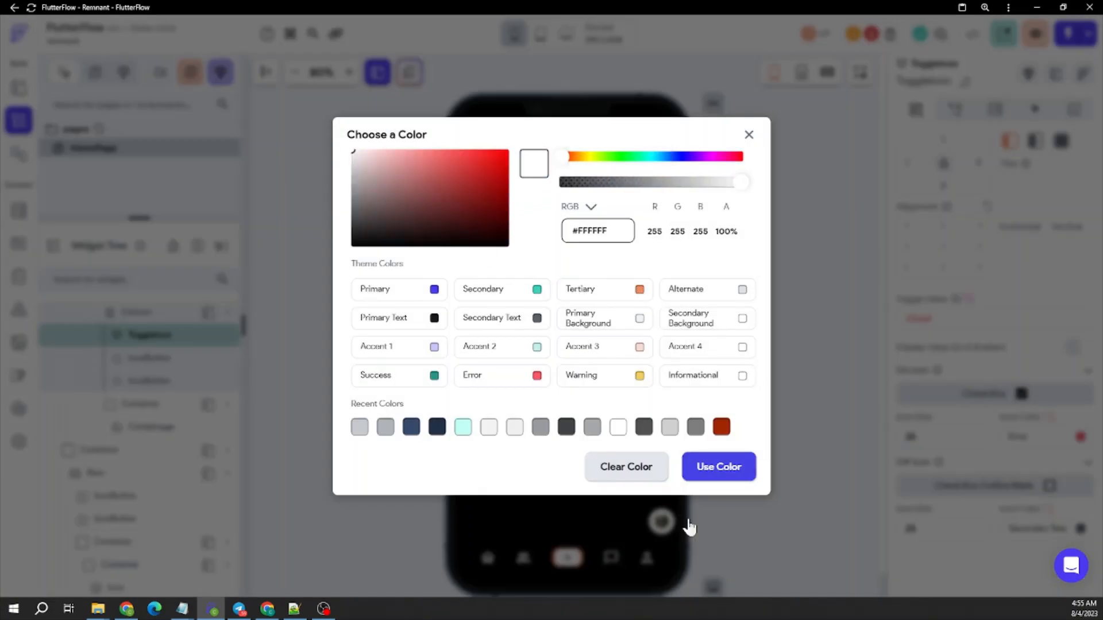
click(862, 440)
click(958, 485)
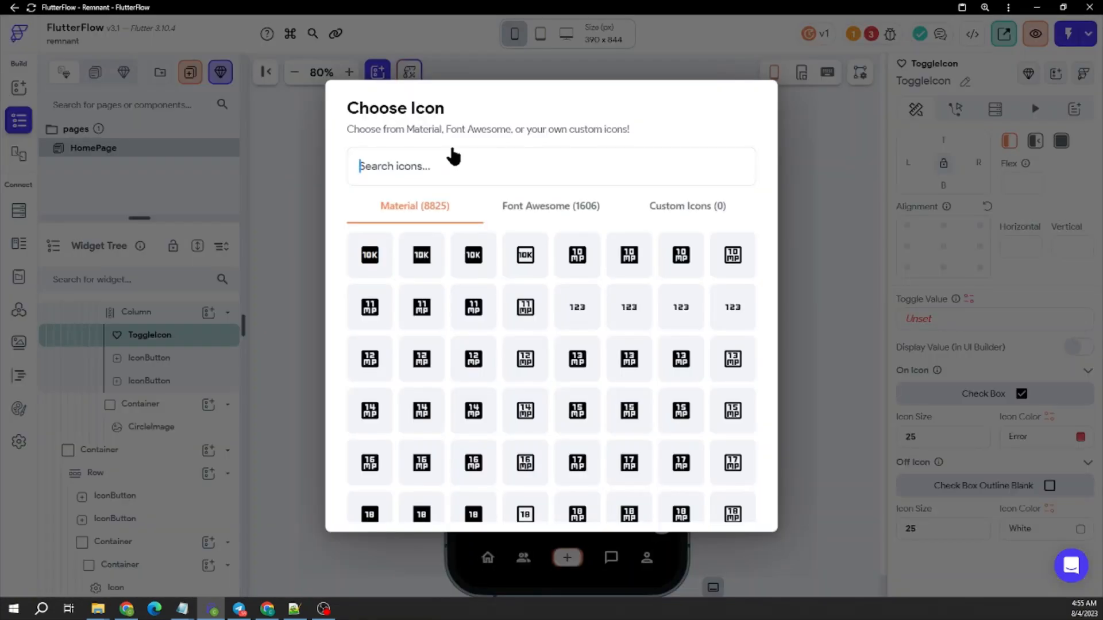
text(heart)
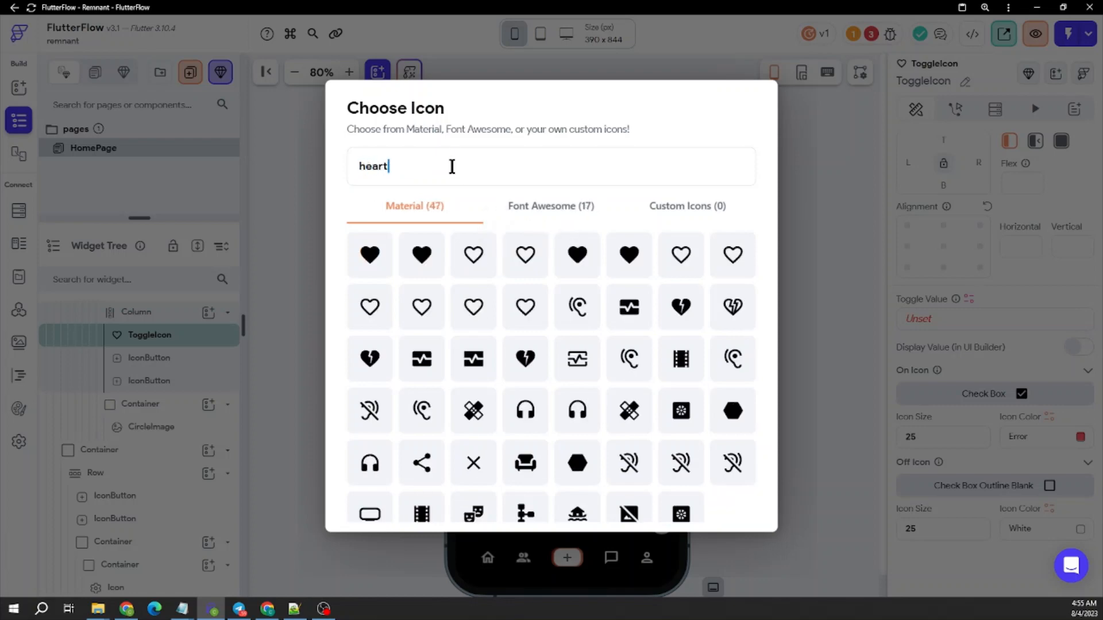
click(566, 259)
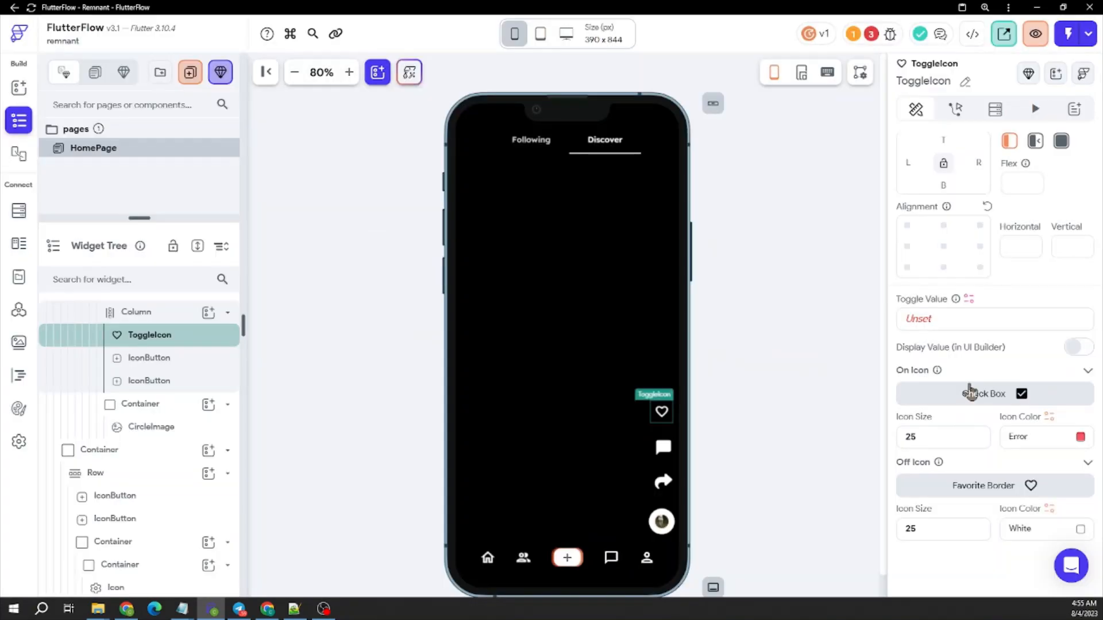
Search the icons for "heart", set the ToggleIcon's On Icon to Favorite Sharp, and briefly preview its on state.
click(967, 391)
text(ge)
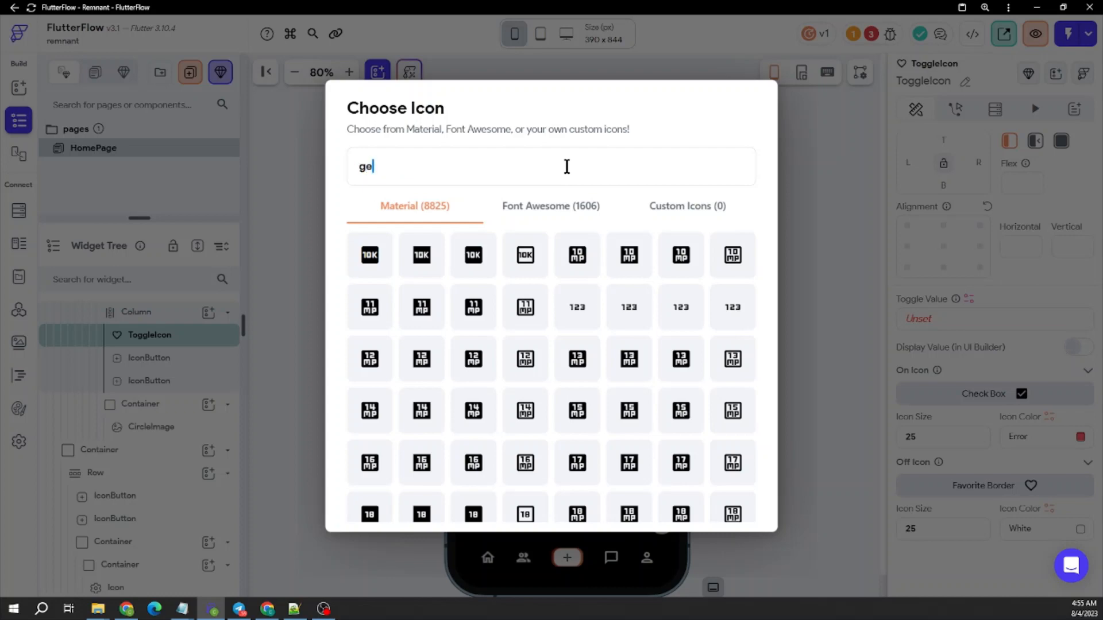
key(BackSpace)
text(heart)
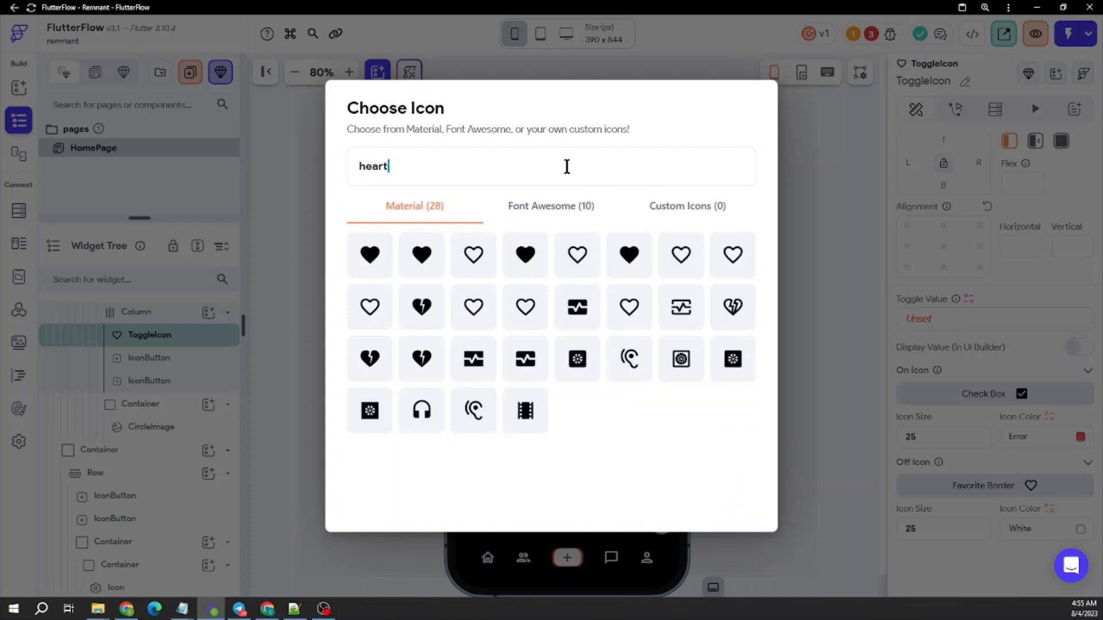
click(421, 256)
click(1072, 348)
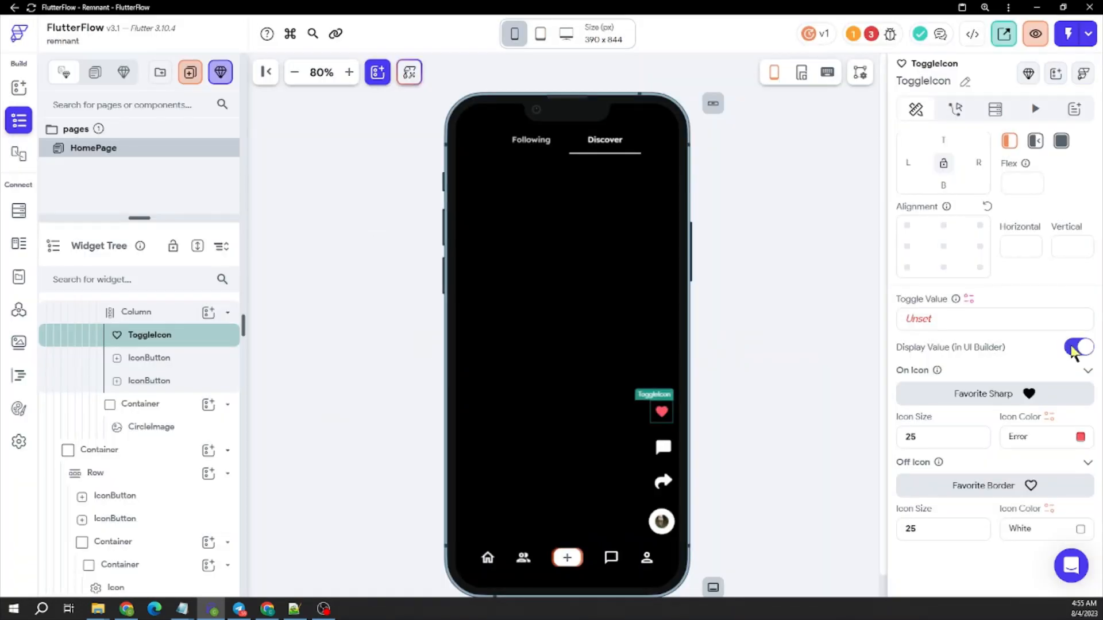
click(1073, 348)
Set the ToggleIcon's Off Icon and On Icon sizes to 30.
click(665, 452)
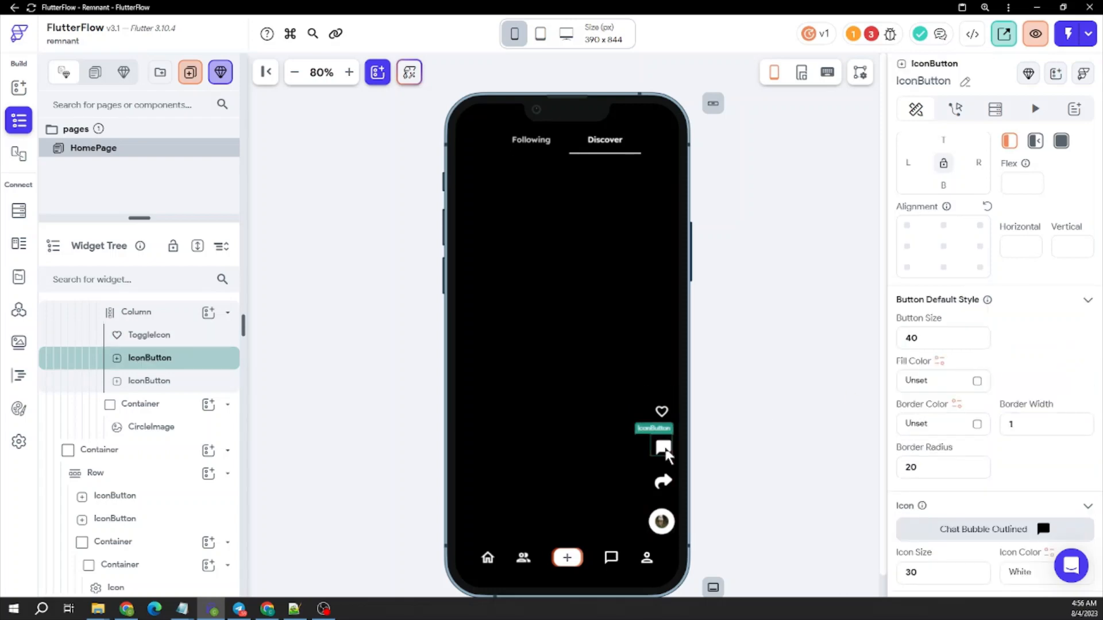
scroll(938, 412, down, 3)
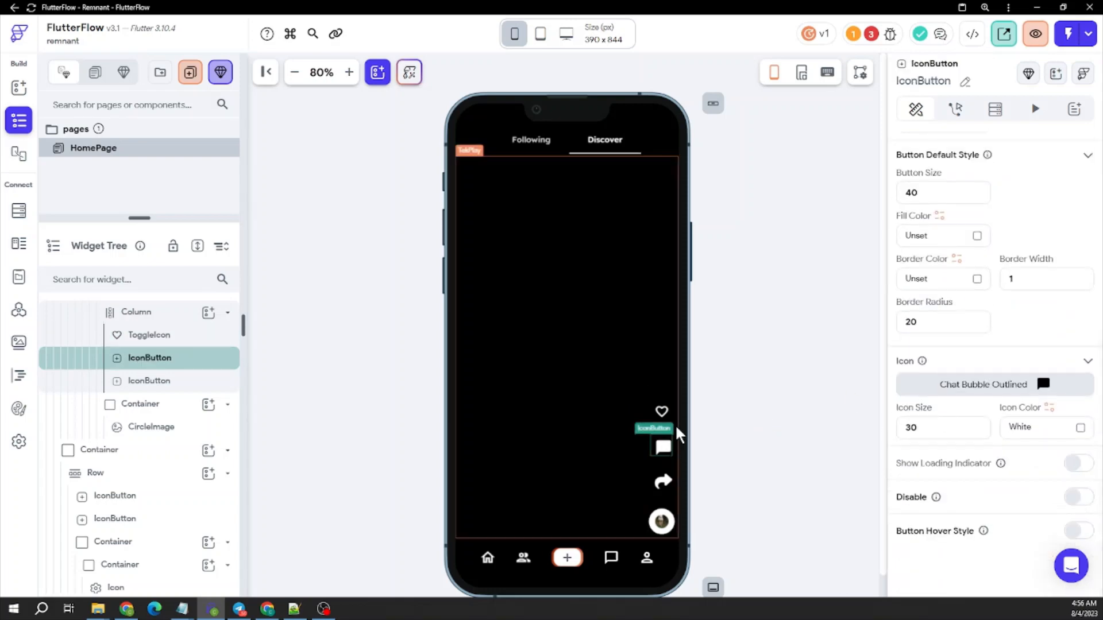
click(662, 411)
drag(934, 527, 839, 529)
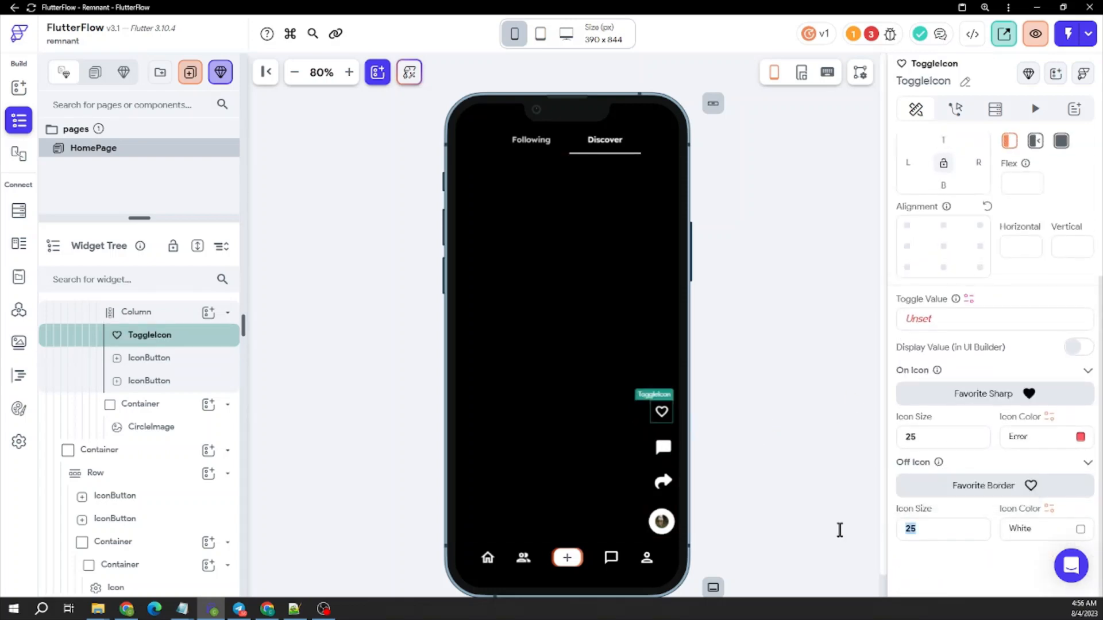
text(30)
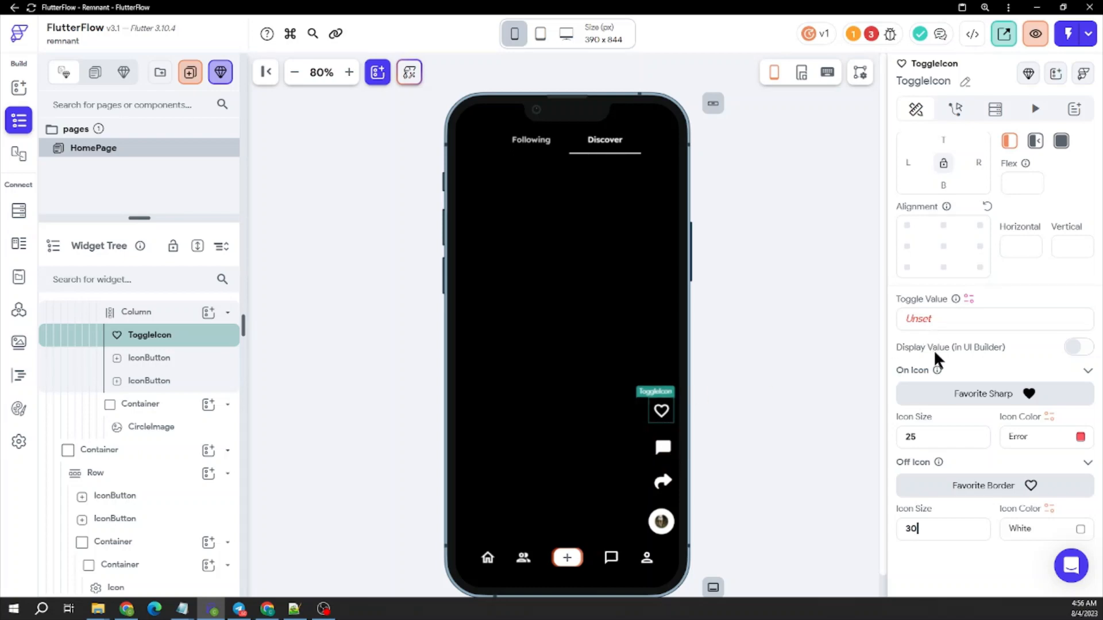
double_click(941, 435)
text(30)
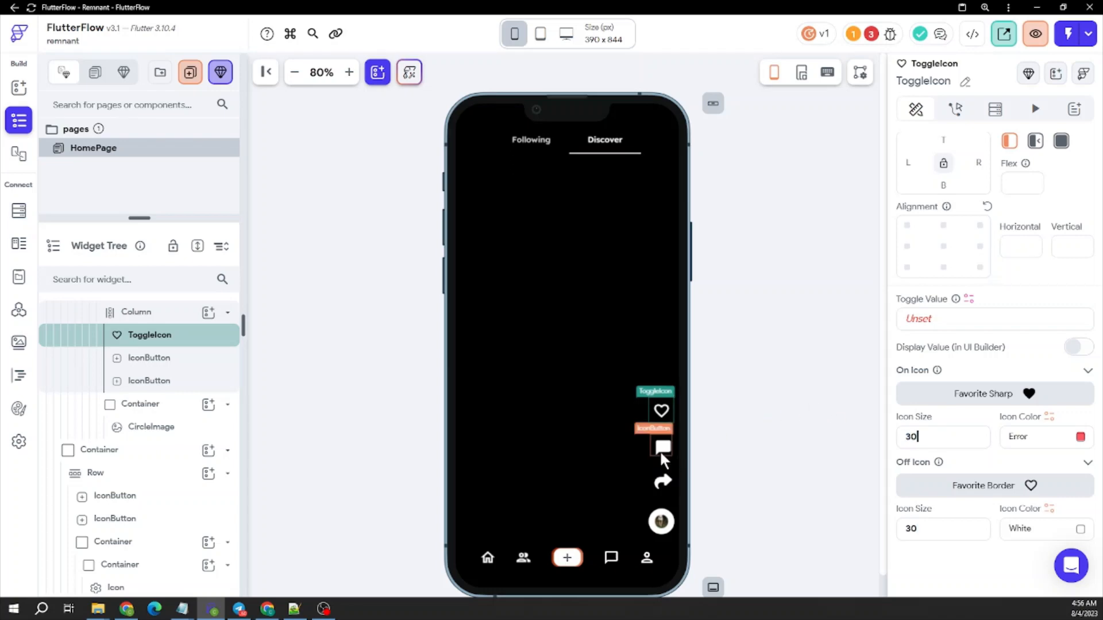
Set the icon size of the comment IconButton to 25.
click(672, 457)
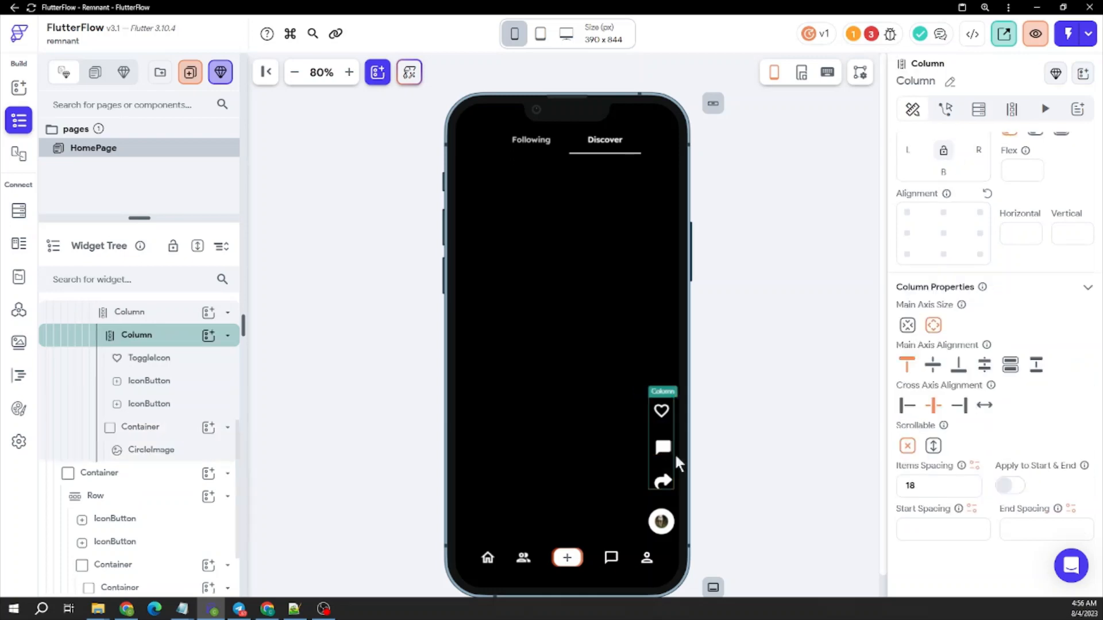
click(774, 424)
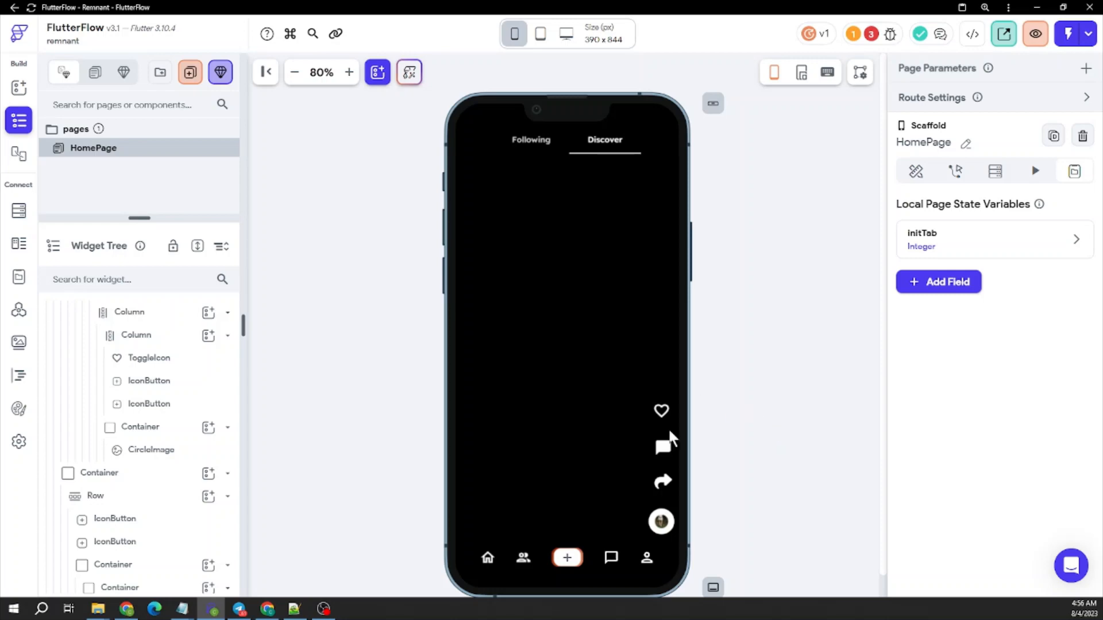
click(663, 448)
scroll(957, 402, down, 6)
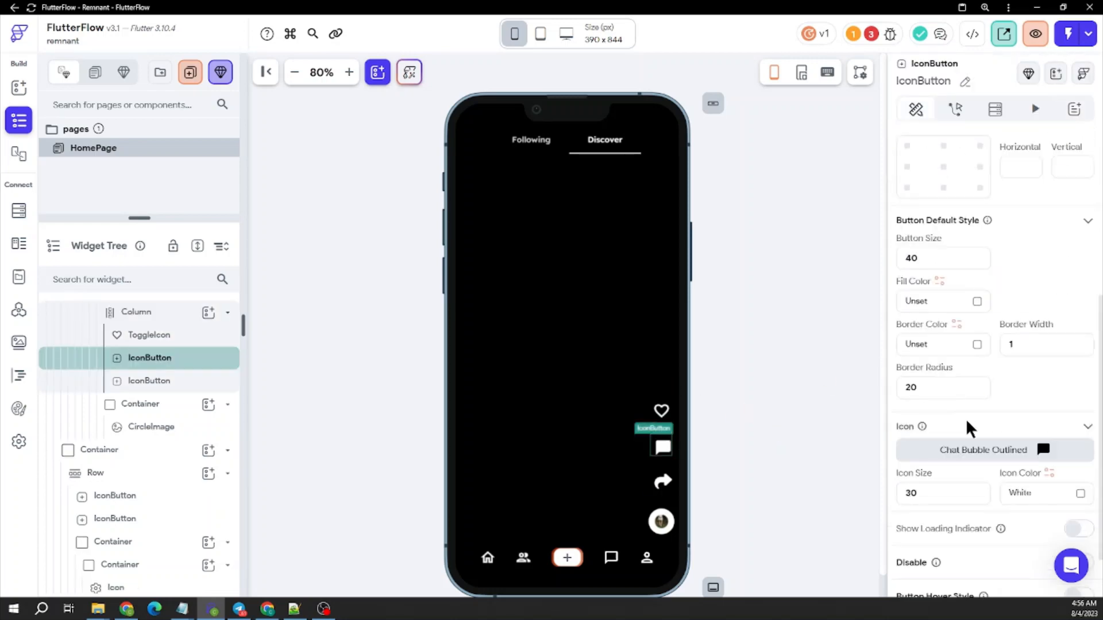
drag(931, 428, 867, 436)
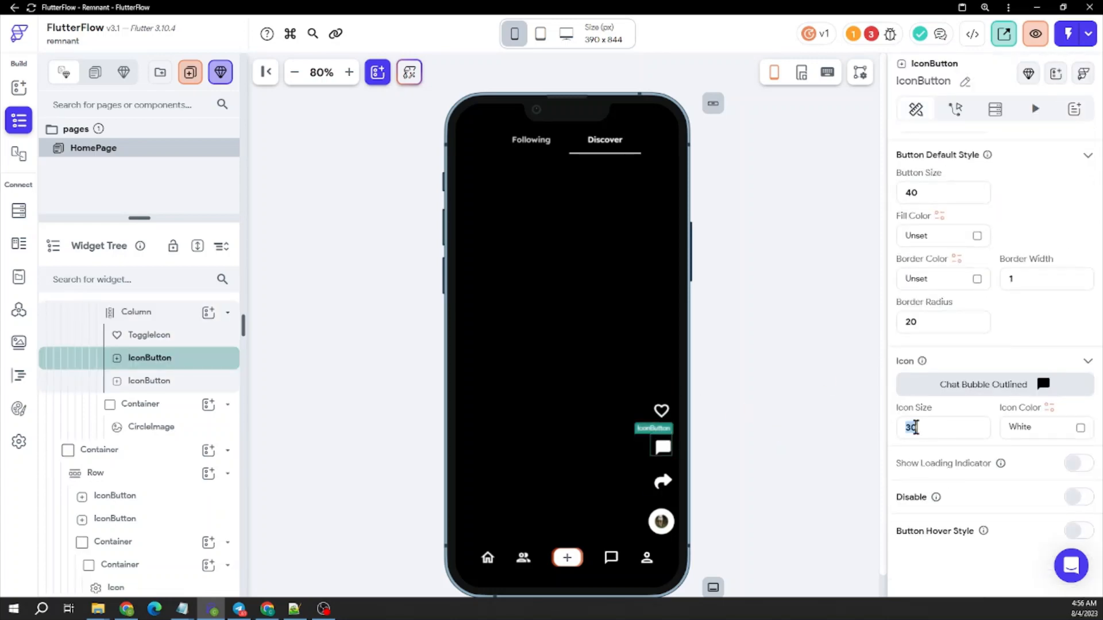
text(25)
Reduce the icon size of the share IconButton.
click(662, 481)
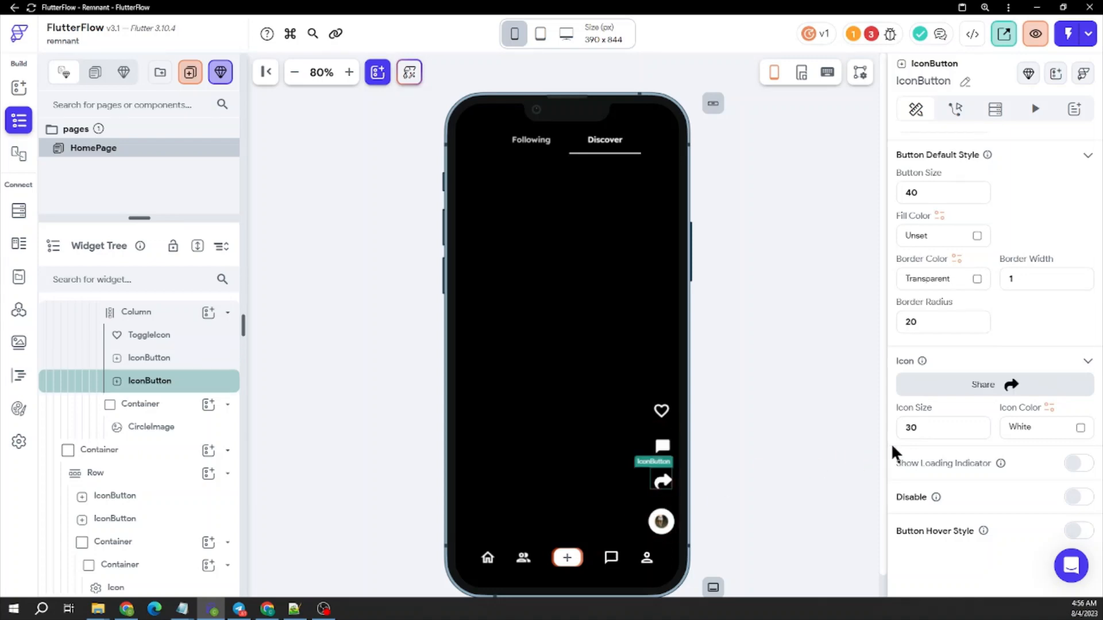
drag(924, 428, 876, 428)
text(20)
key(BackSpace)
click(806, 334)
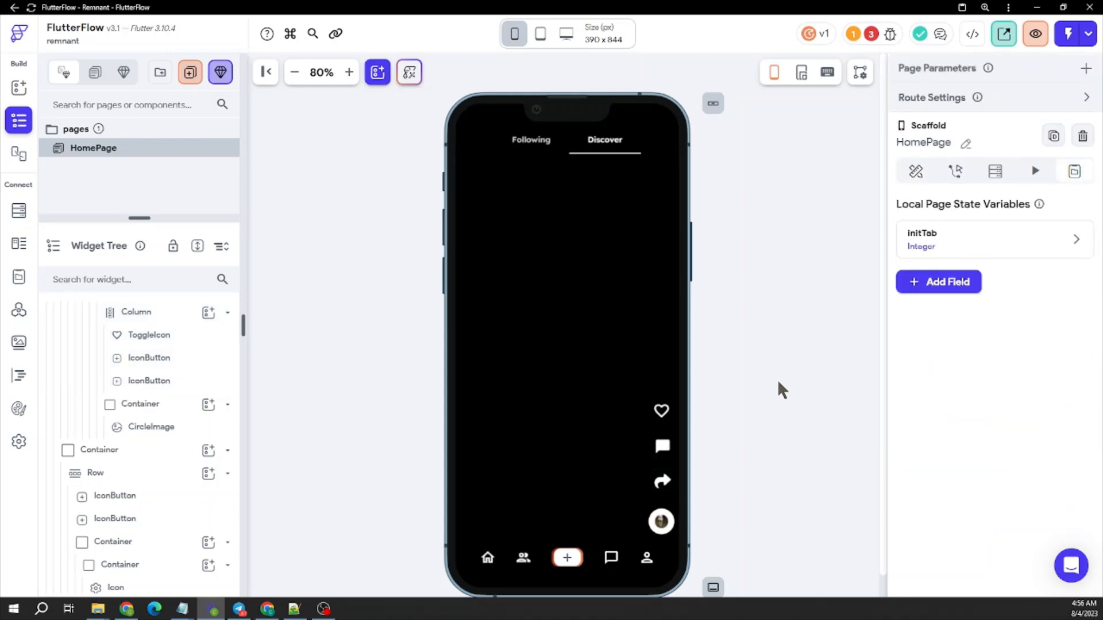
Set the items spacing of the outer Column, which holds the icon column and the circular image, to 48.
click(661, 411)
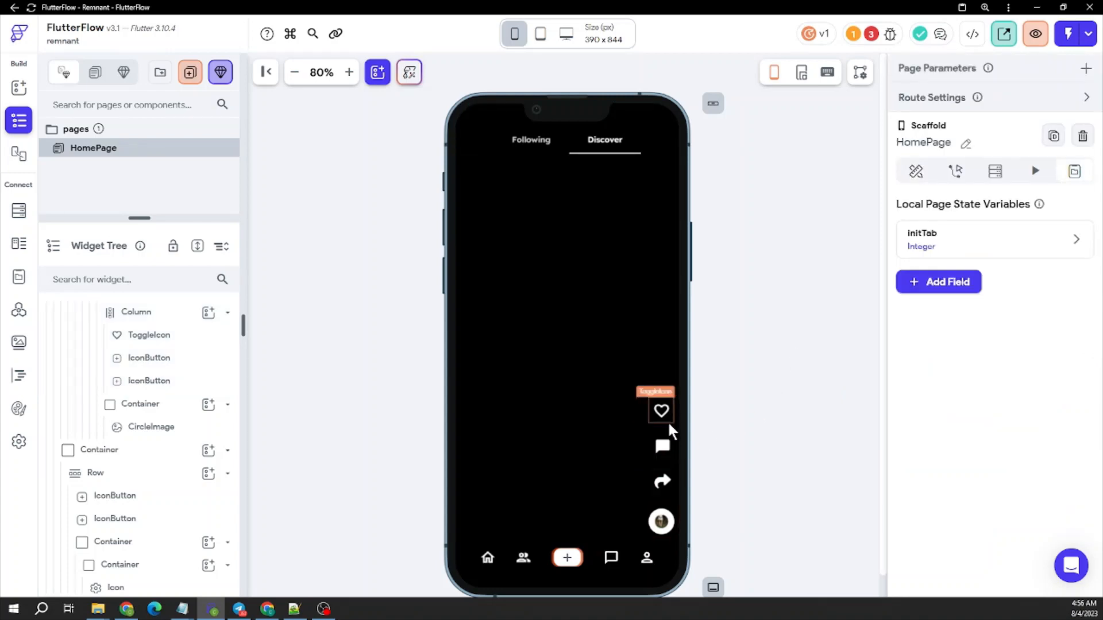
click(666, 474)
click(667, 499)
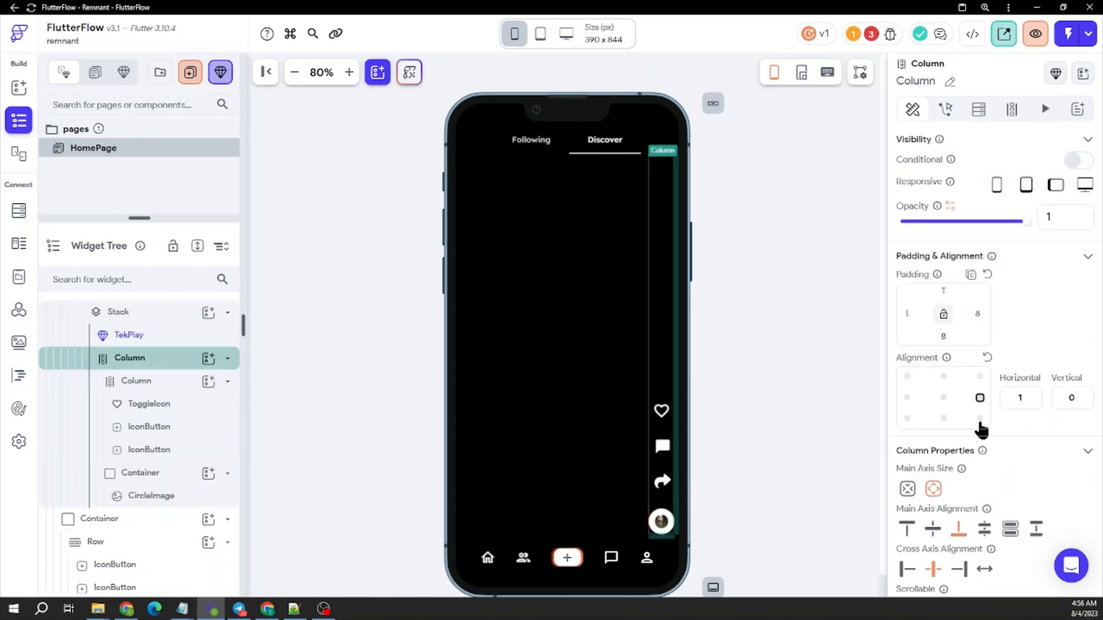
scroll(980, 430, down, 3)
double_click(935, 486)
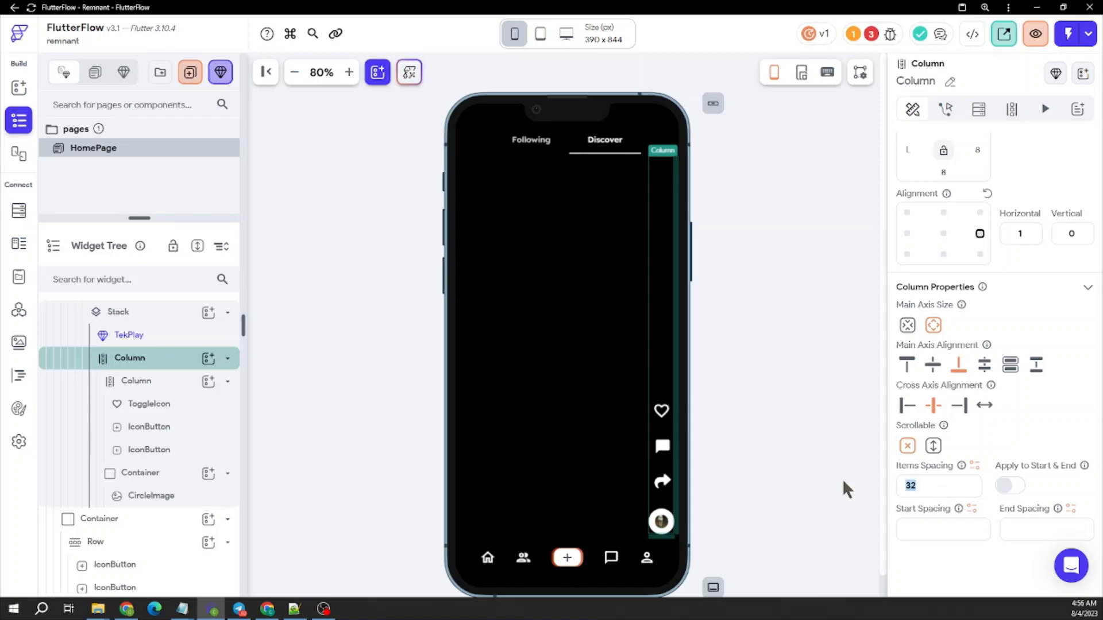
text(48)
click(792, 358)
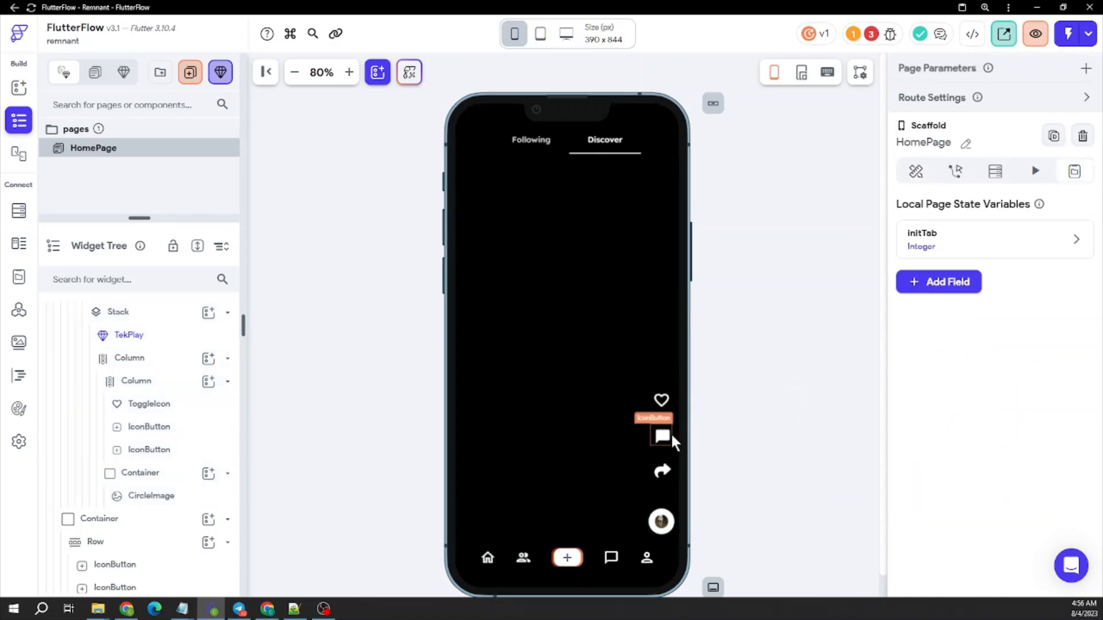
Set the items spacing of the inner Column with the like, comment and share icons to 25.
scroll(989, 387, down, 3)
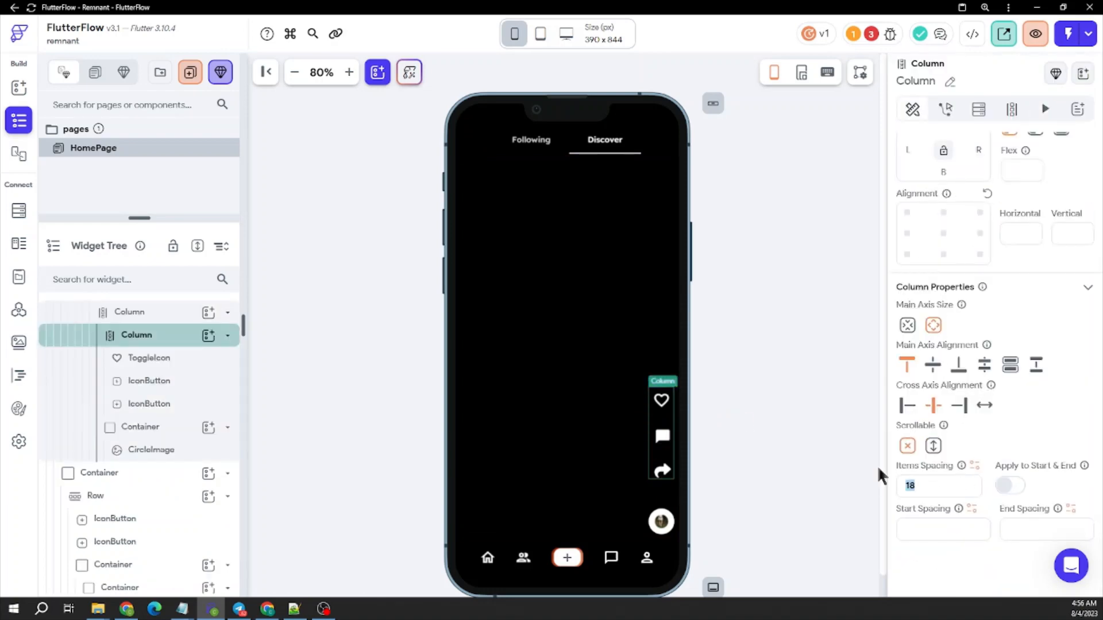
text(25)
click(820, 291)
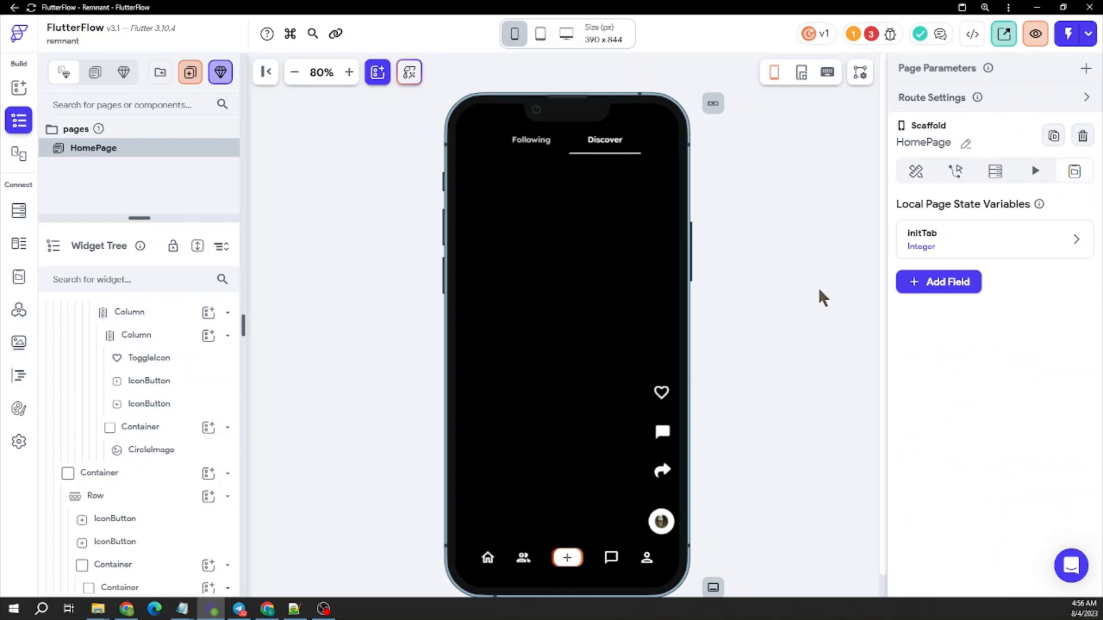
Set both the Off Icon and On Icon sizes of the ToggleIcon to 34.
click(663, 393)
scroll(977, 459, down, 3)
double_click(941, 525)
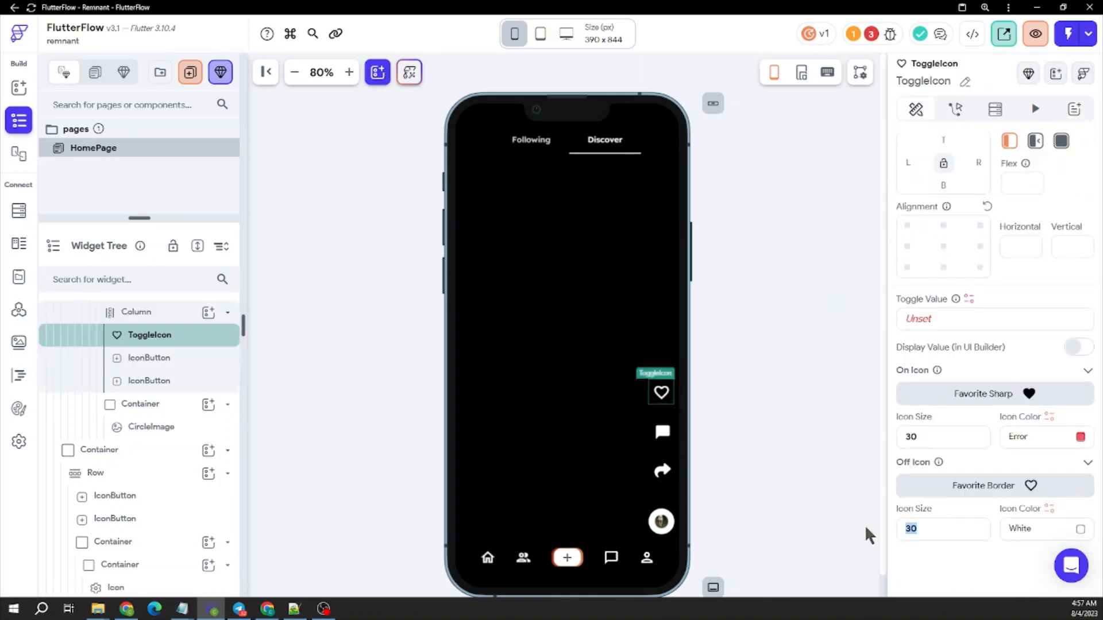
text(34)
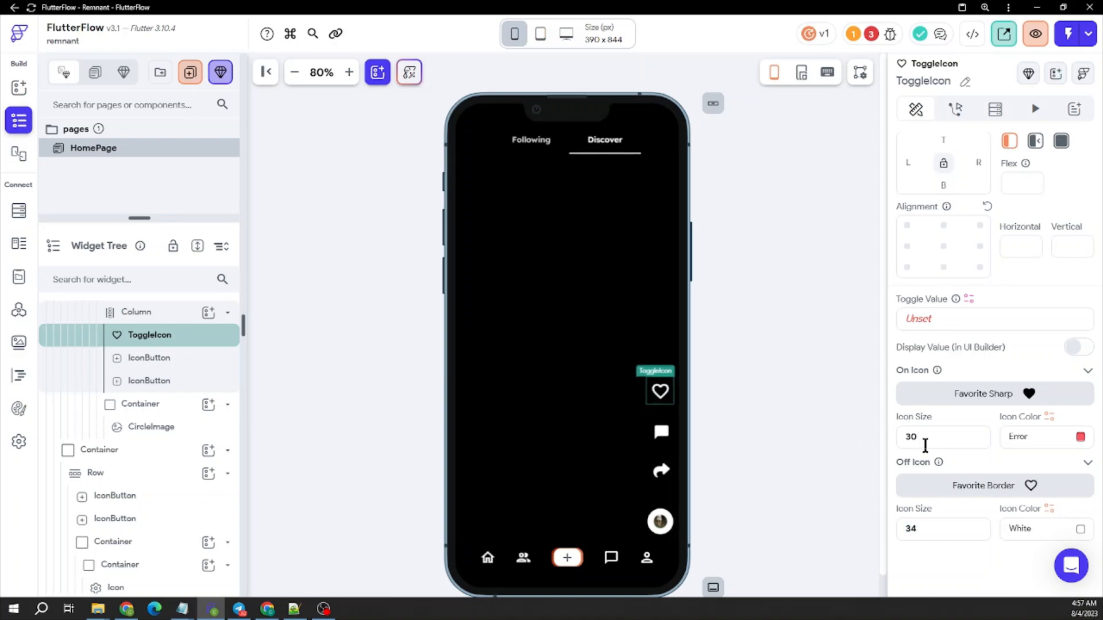
double_click(922, 436)
text(34)
click(804, 386)
Briefly preview the on state of the resized ToggleIcon in the UI builder.
click(658, 395)
scroll(943, 436, down, 5)
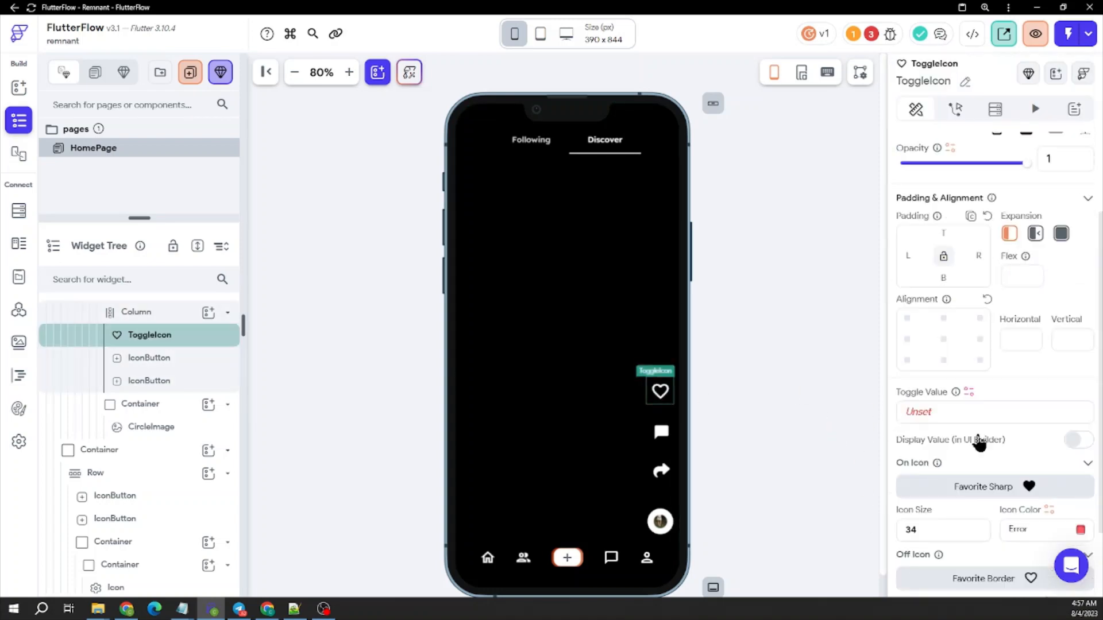
click(1079, 348)
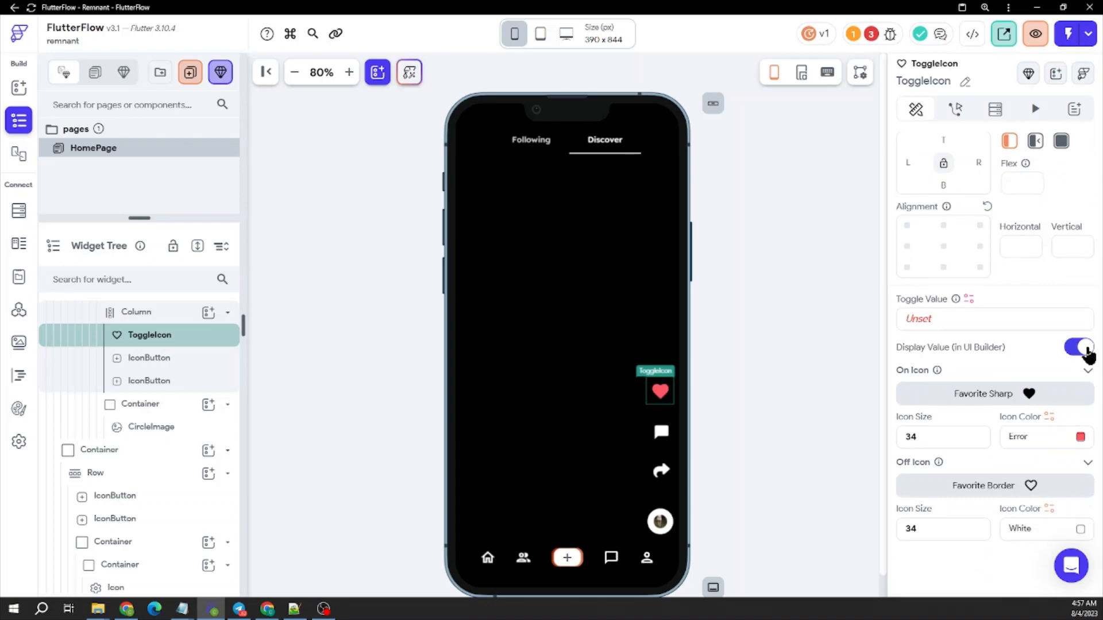
click(754, 304)
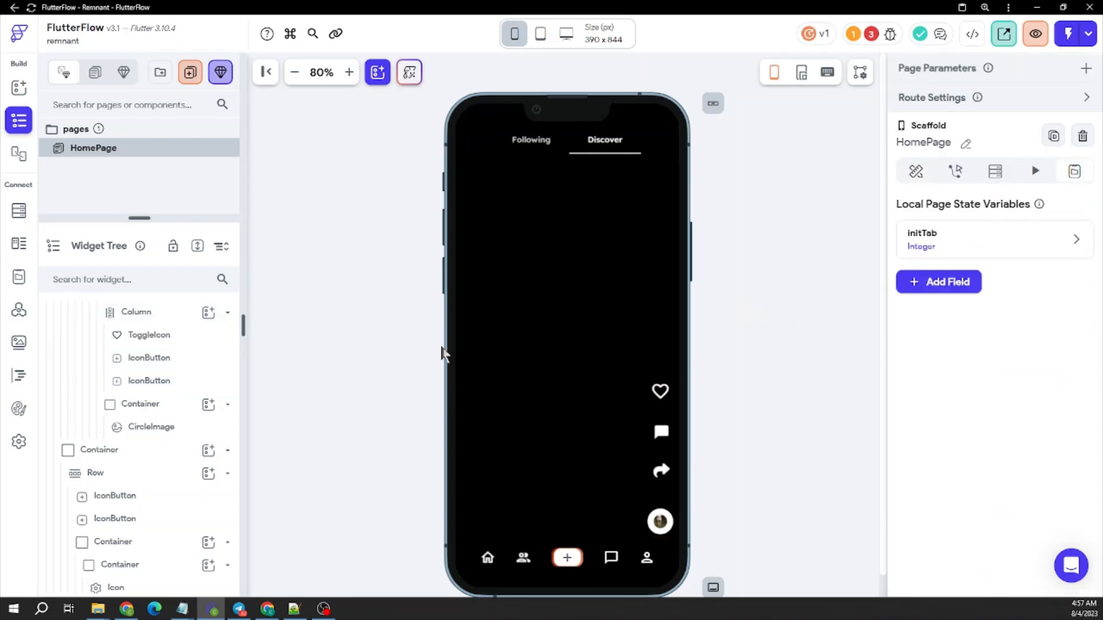
Add a Container to the inner icon Column and move it to the first position, above the ToggleIcon.
click(667, 411)
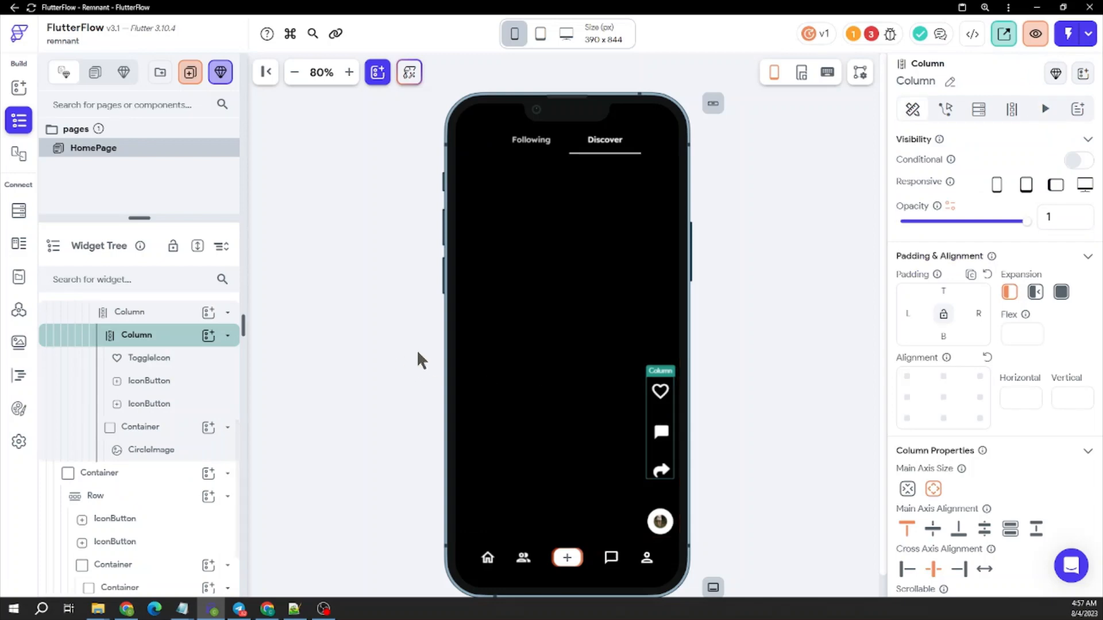
click(208, 337)
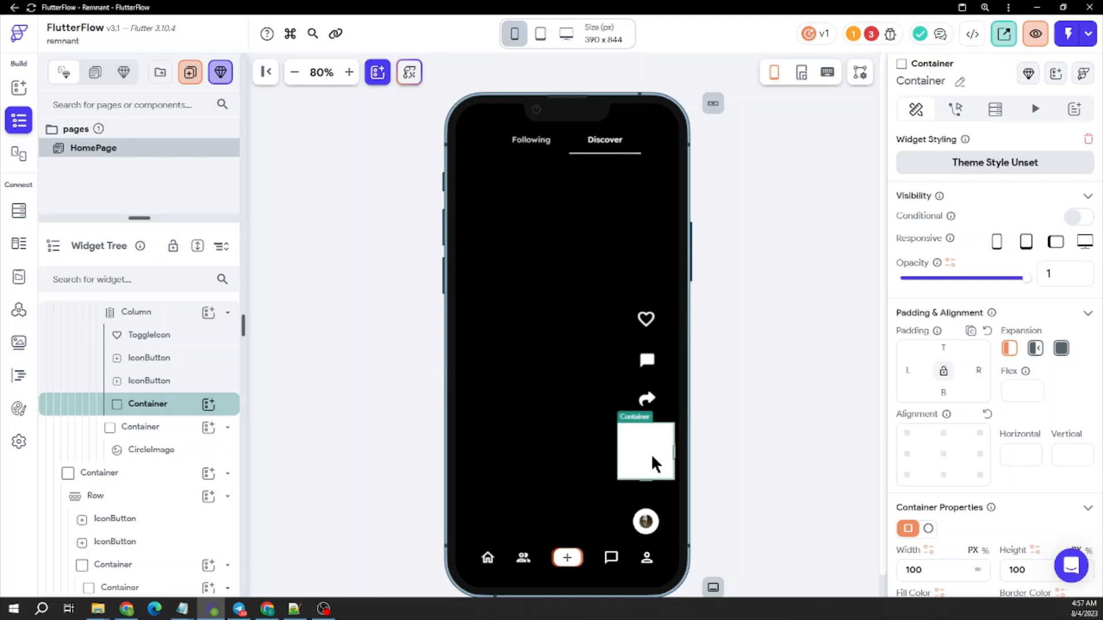
drag(655, 462, 646, 320)
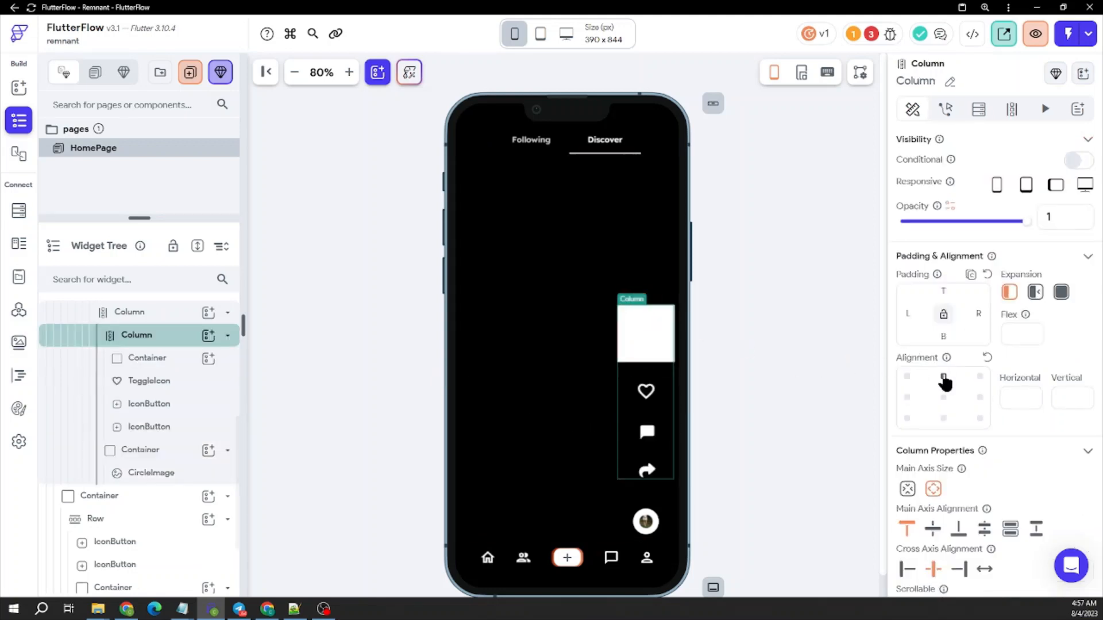
scroll(945, 382, down, 2)
scroll(948, 256, up, 2)
Give the new Container a circular shape with a diameter of 45 and center its child alignment.
click(646, 326)
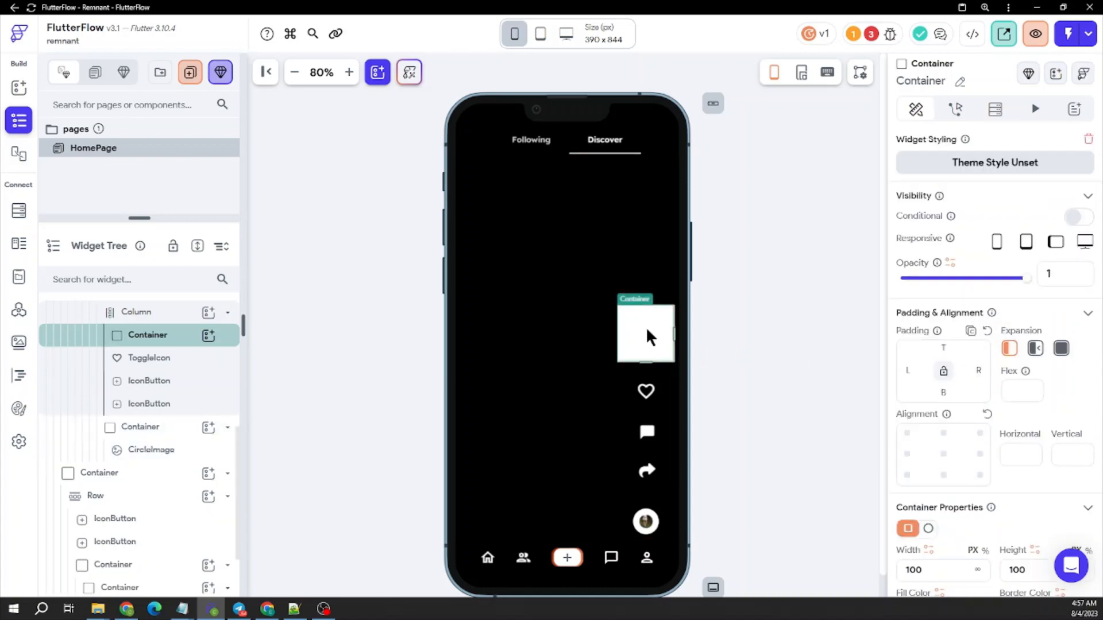
click(928, 471)
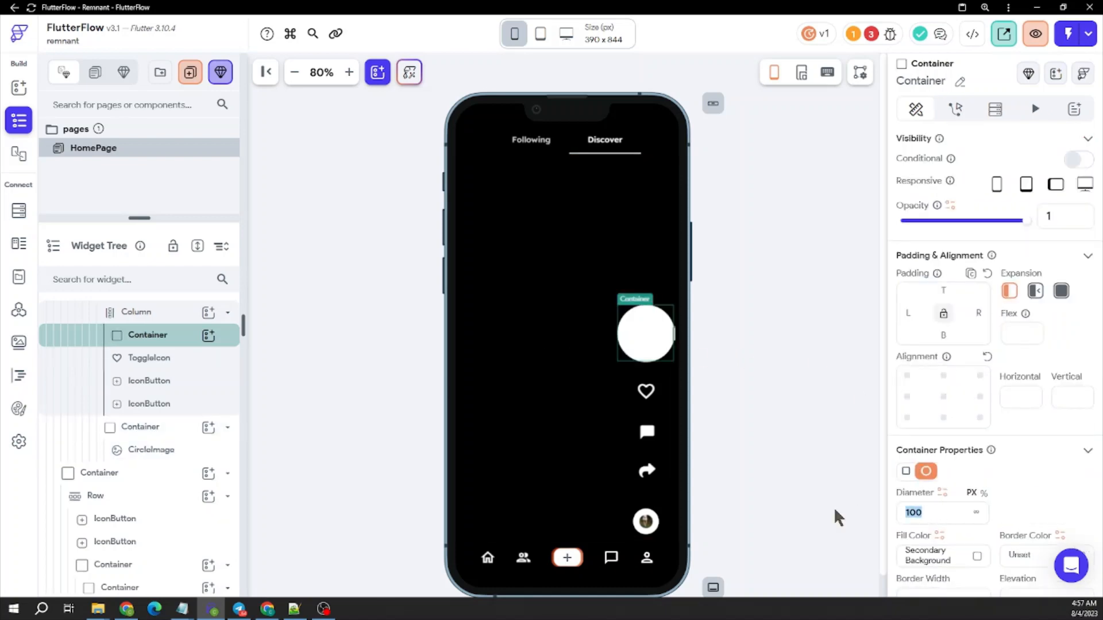
text(45)
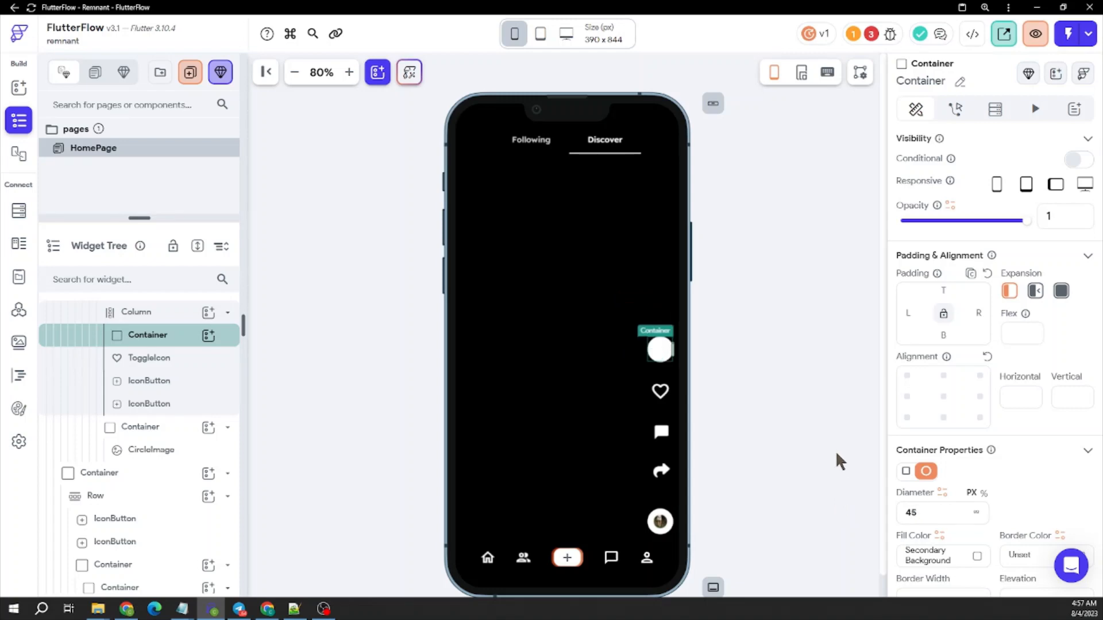
scroll(993, 448, down, 5)
click(943, 475)
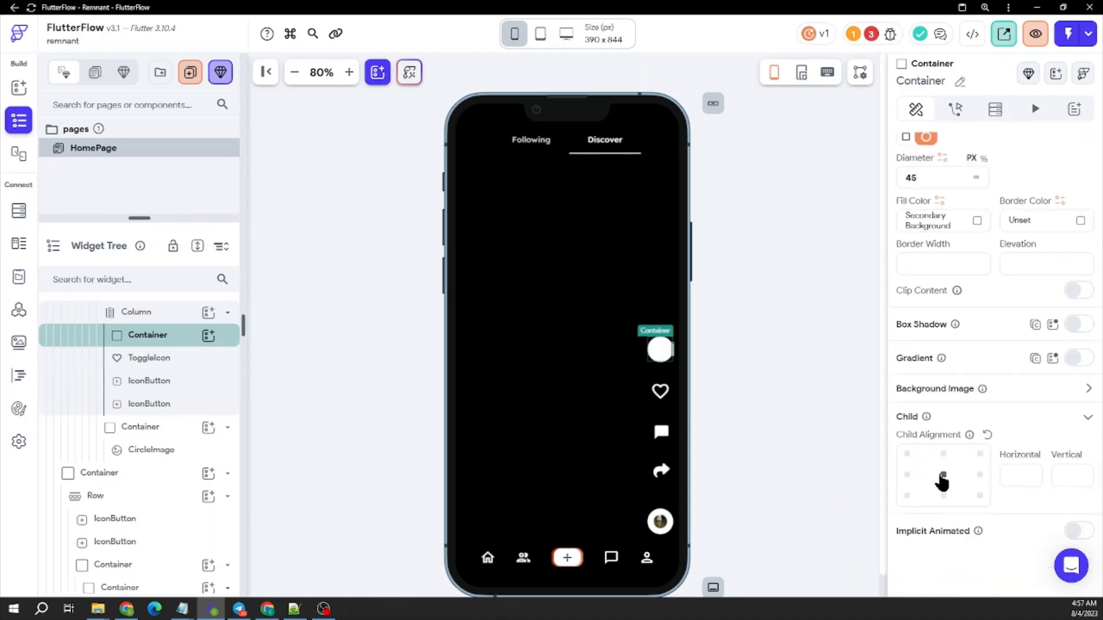
Place a CircleImage inside the circular Container above the heart and give it 1 px padding on all sides.
click(19, 88)
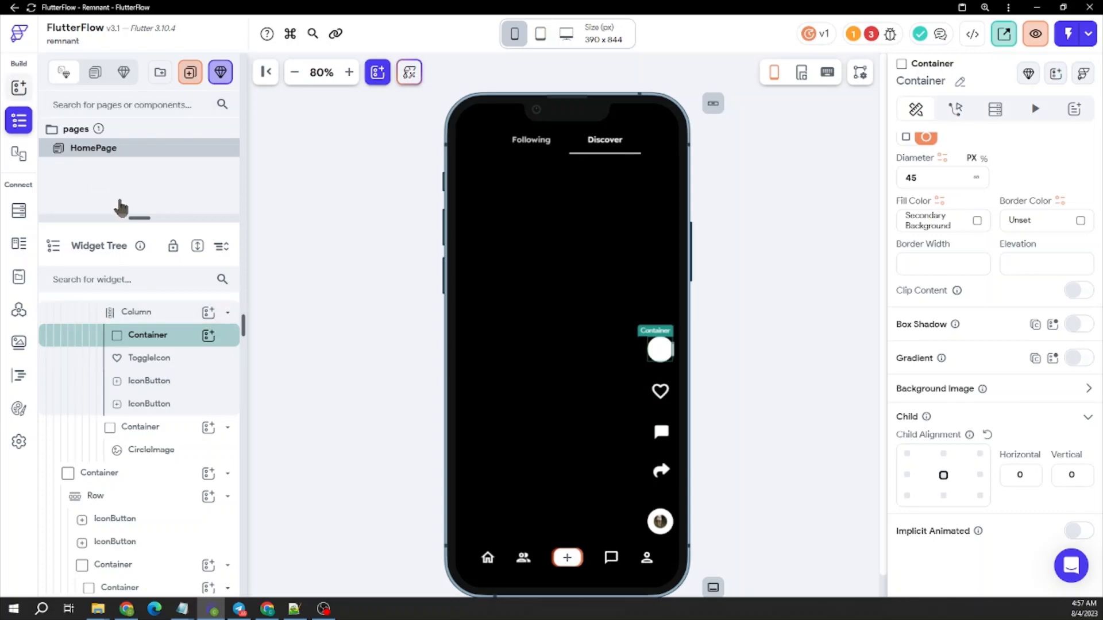
scroll(69, 320, down, 8)
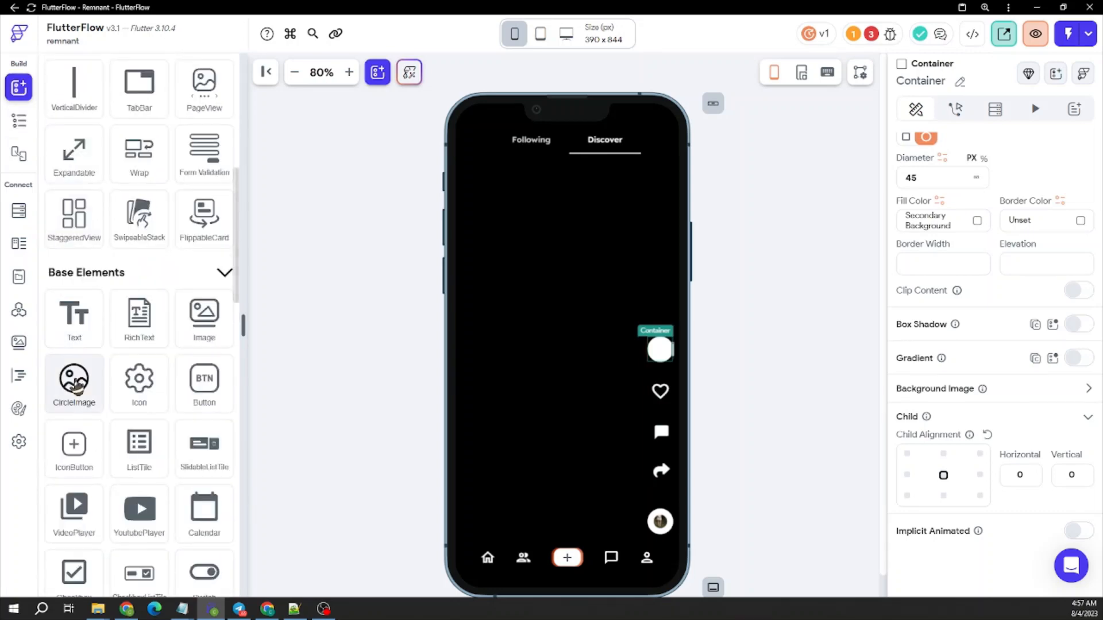
drag(77, 381, 659, 352)
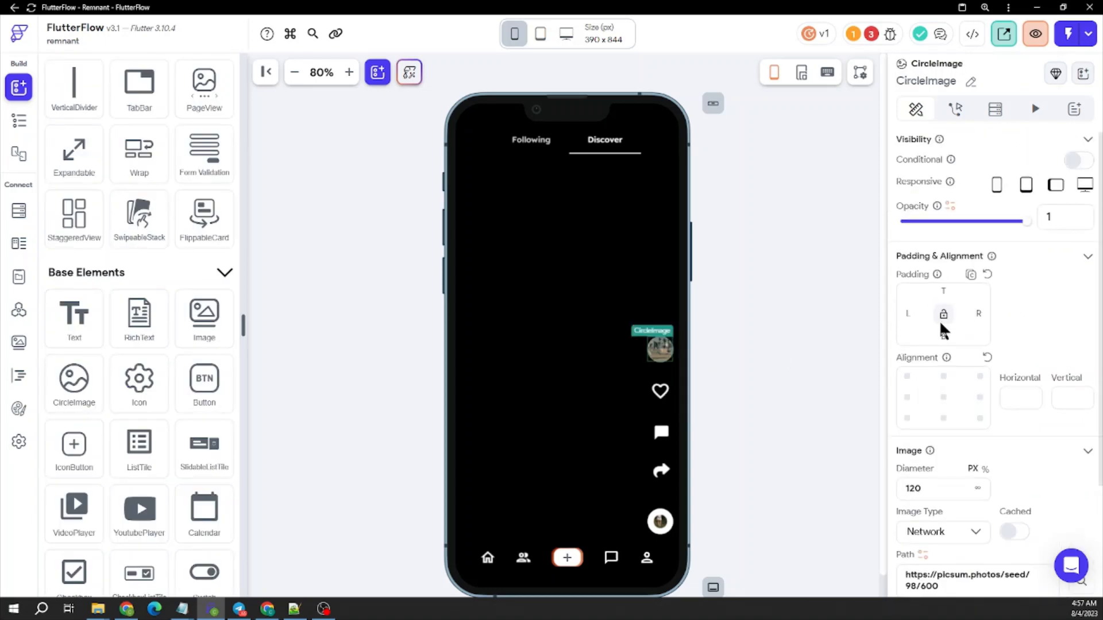
click(942, 314)
click(952, 335)
text(1)
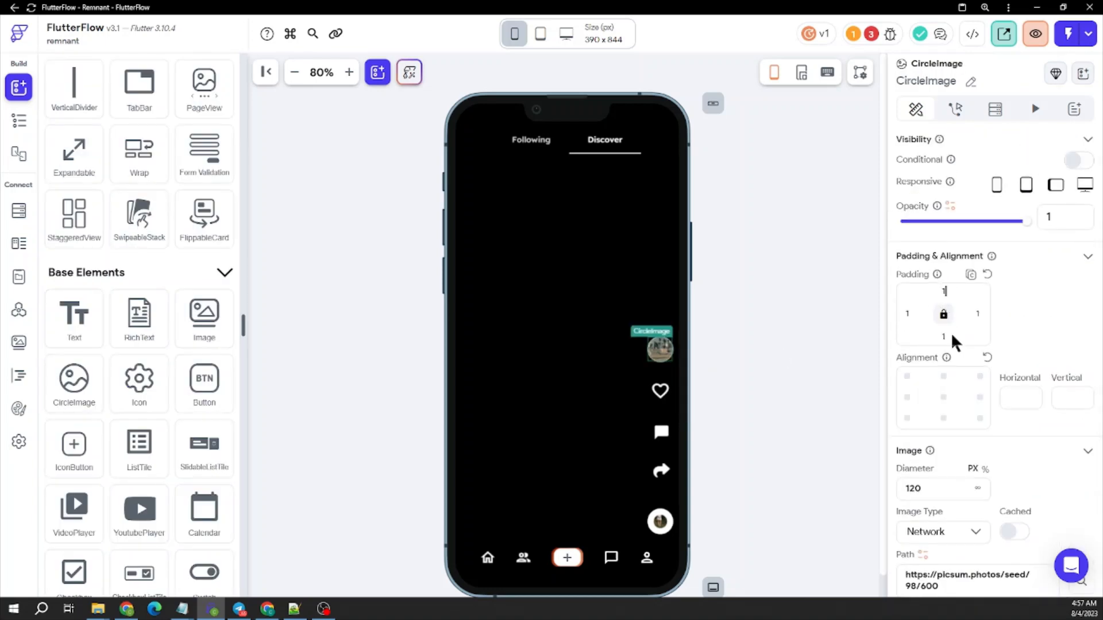
click(845, 312)
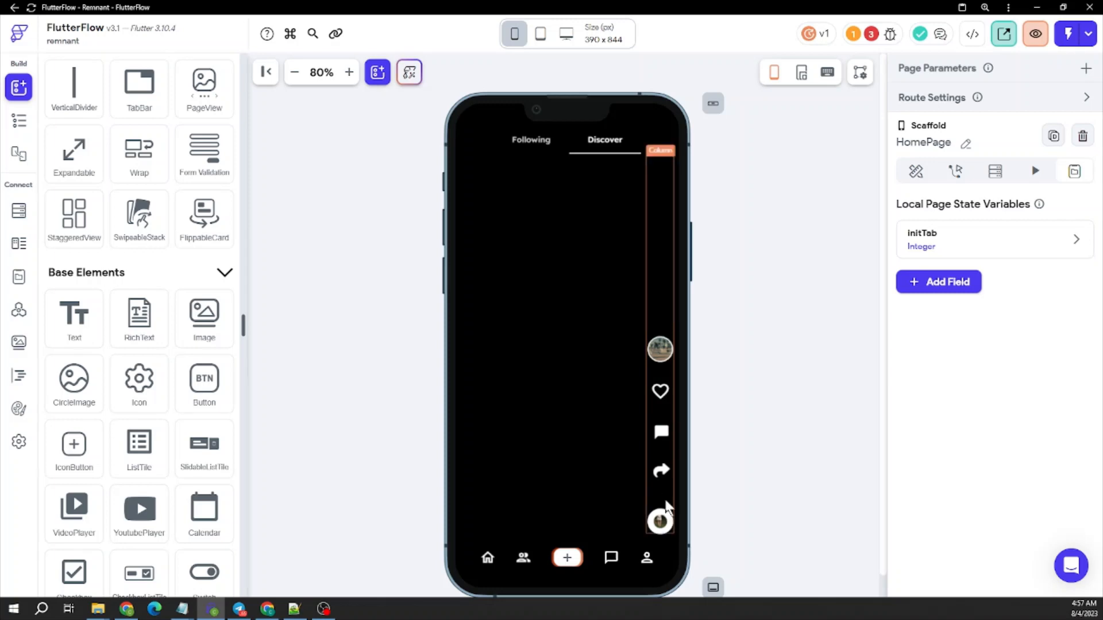
Set the items spacing of the outer Column to 60.
click(667, 415)
scroll(972, 460, down, 3)
drag(947, 495, 885, 488)
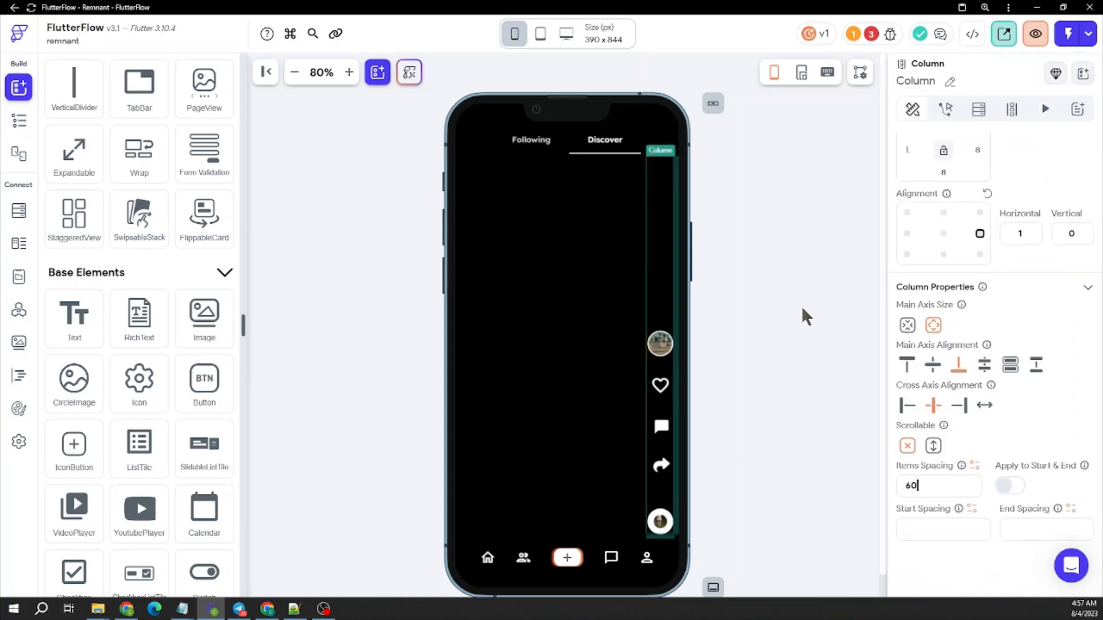
click(781, 298)
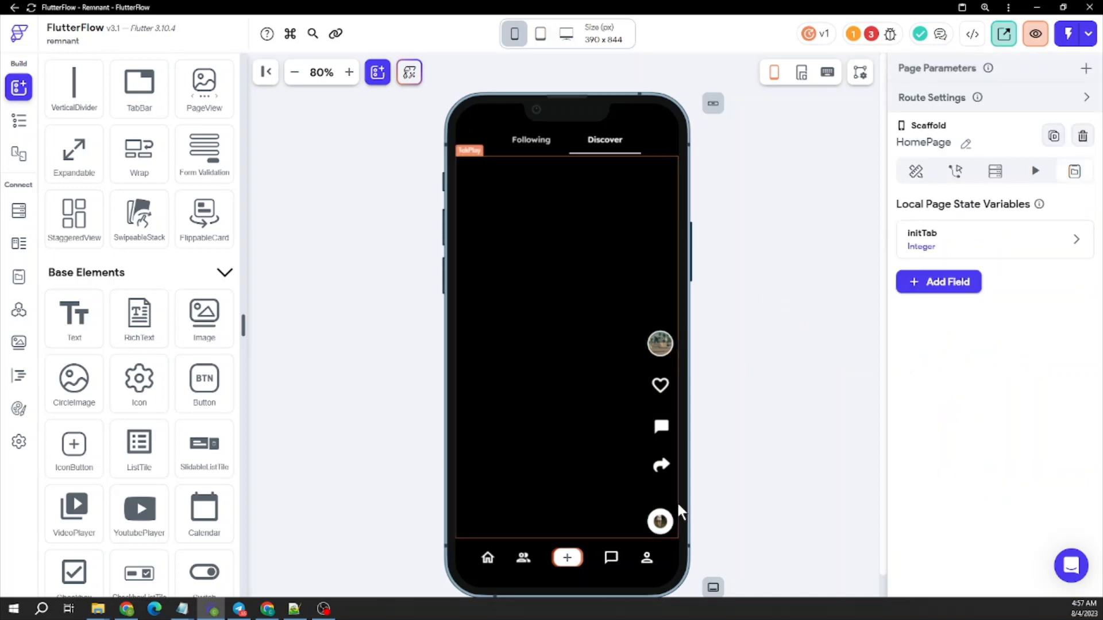
Set the diameter of the circular Container below the share icon to 40.
click(660, 521)
scroll(963, 446, down, 4)
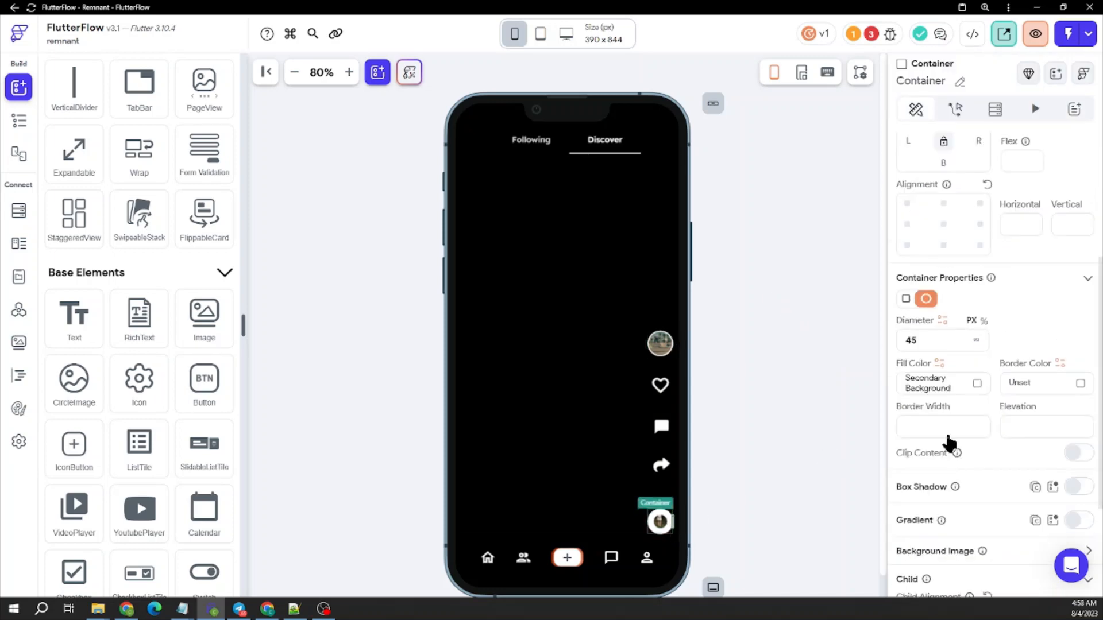
double_click(964, 345)
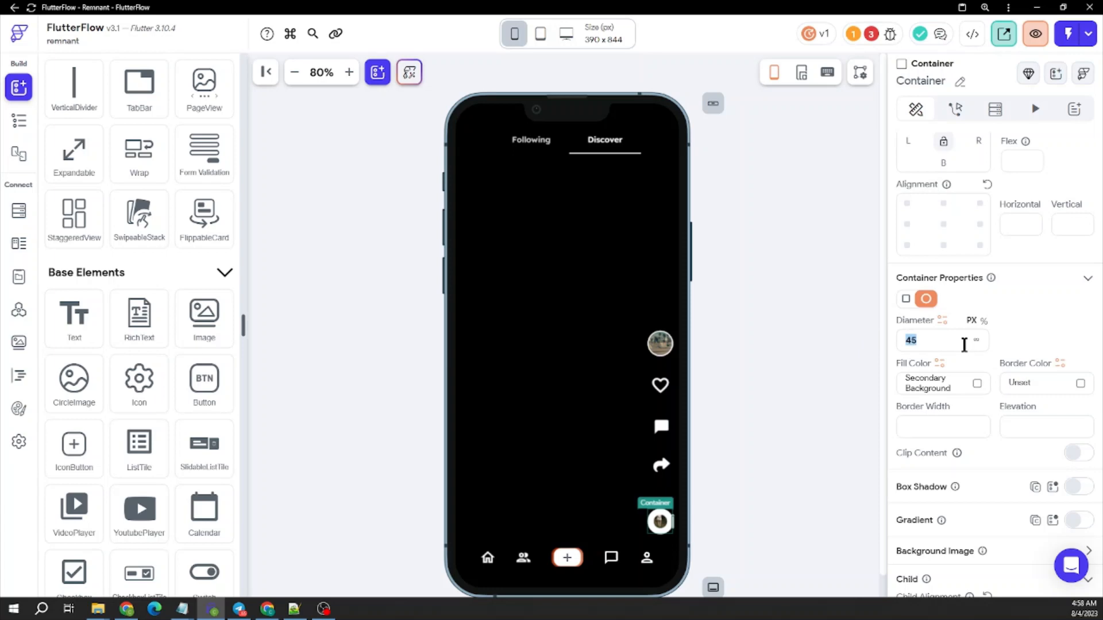
text(40)
click(825, 347)
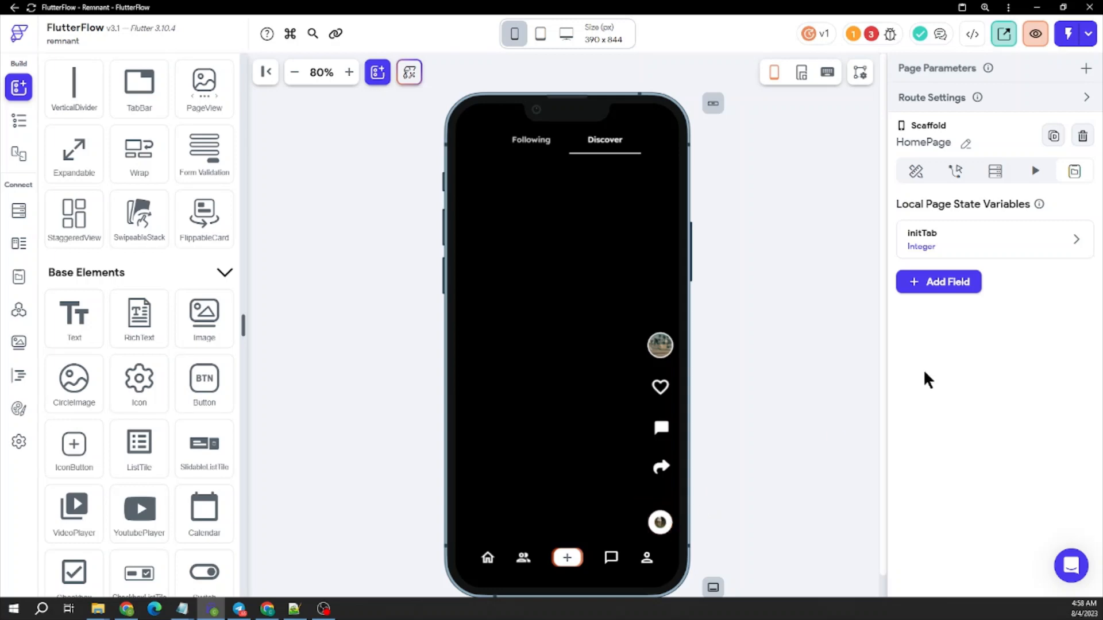
Review the padding, alignment and items spacing properties of the outer Column that holds the overlaid icons.
click(659, 491)
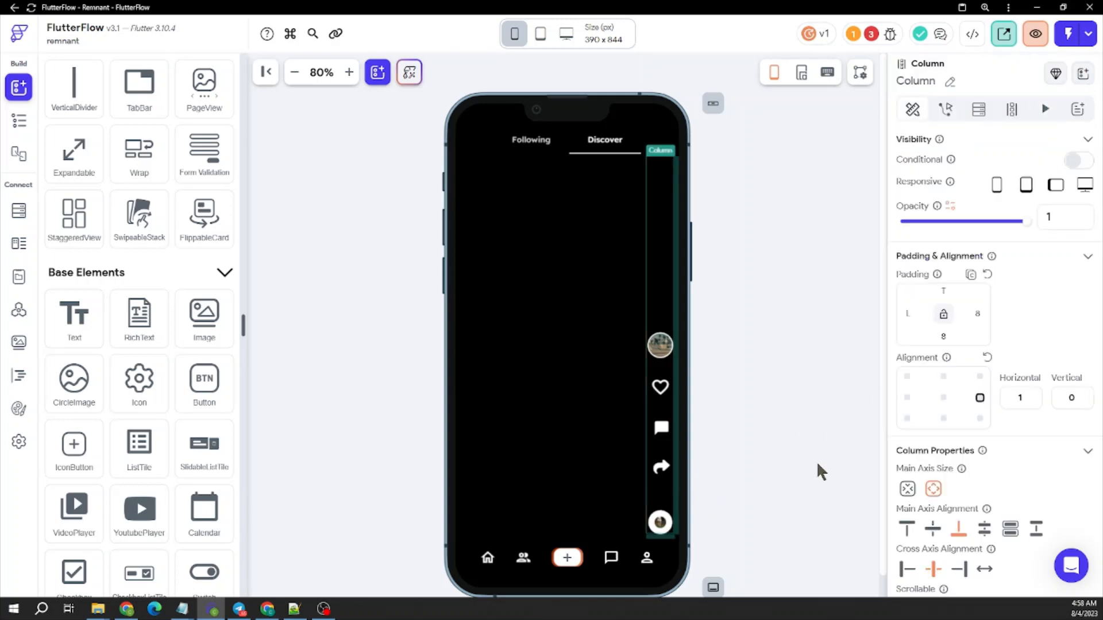
scroll(957, 487, down, 1)
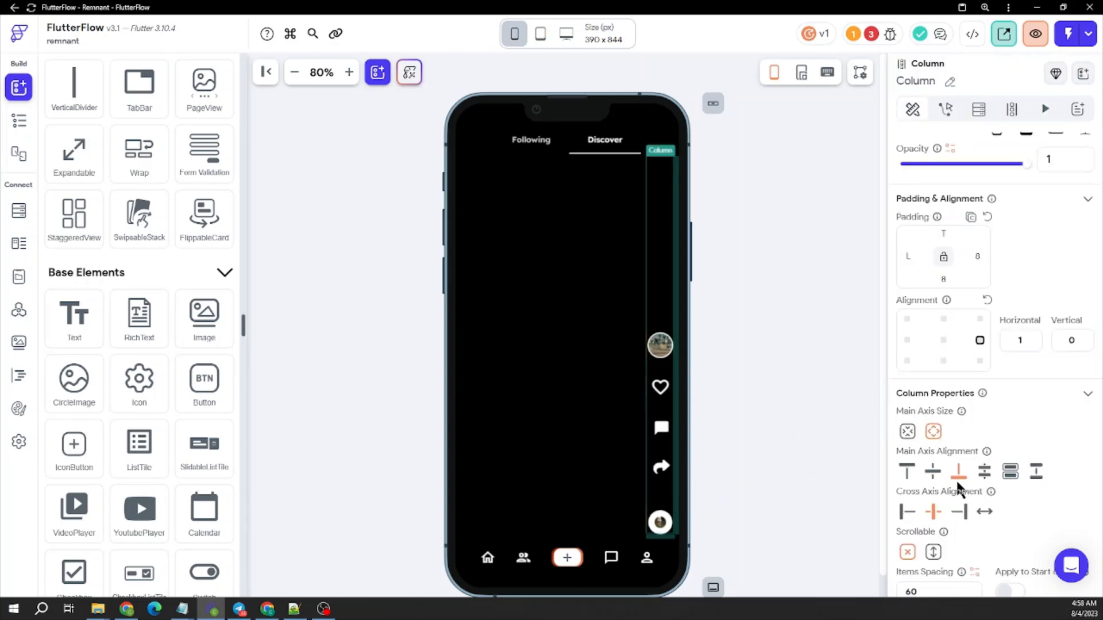
scroll(996, 453, down, 2)
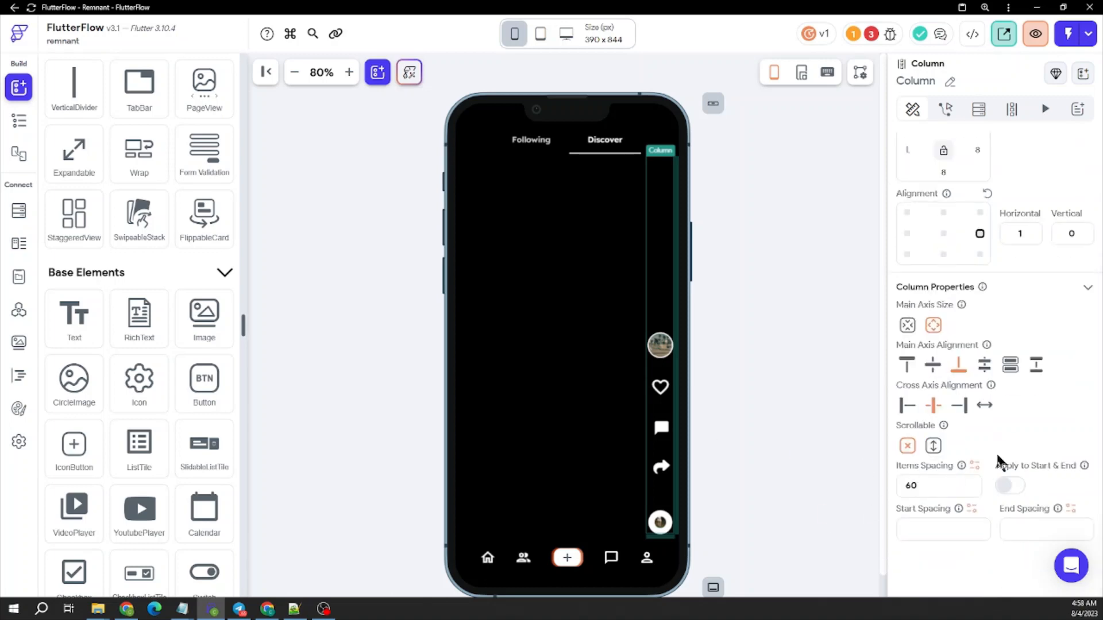
scroll(997, 457, up, 3)
scroll(997, 457, down, 3)
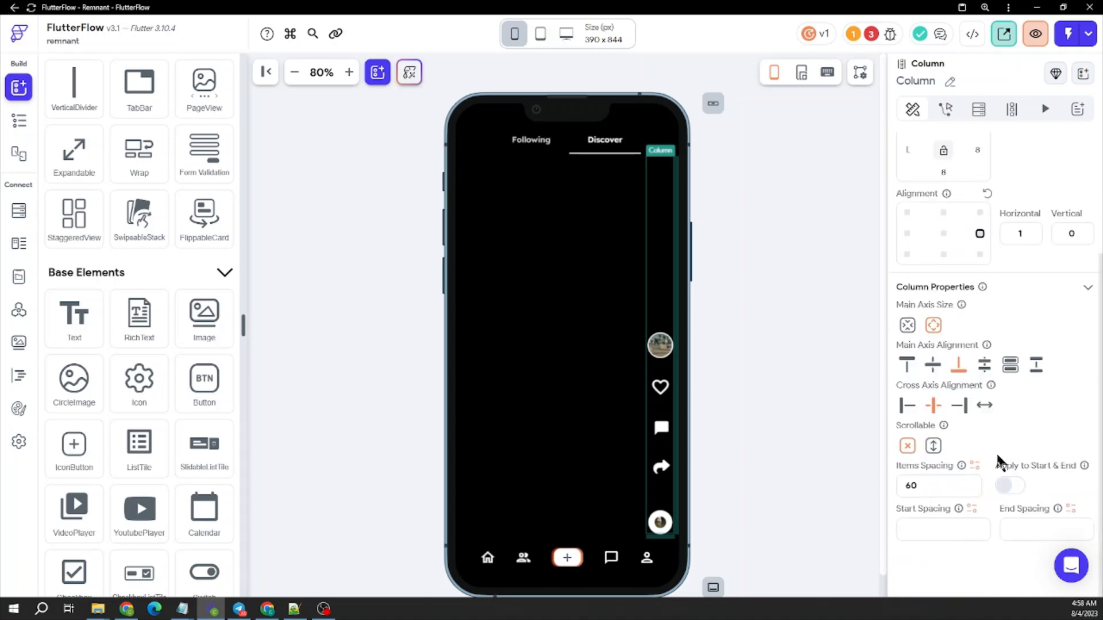
scroll(995, 452, up, 3)
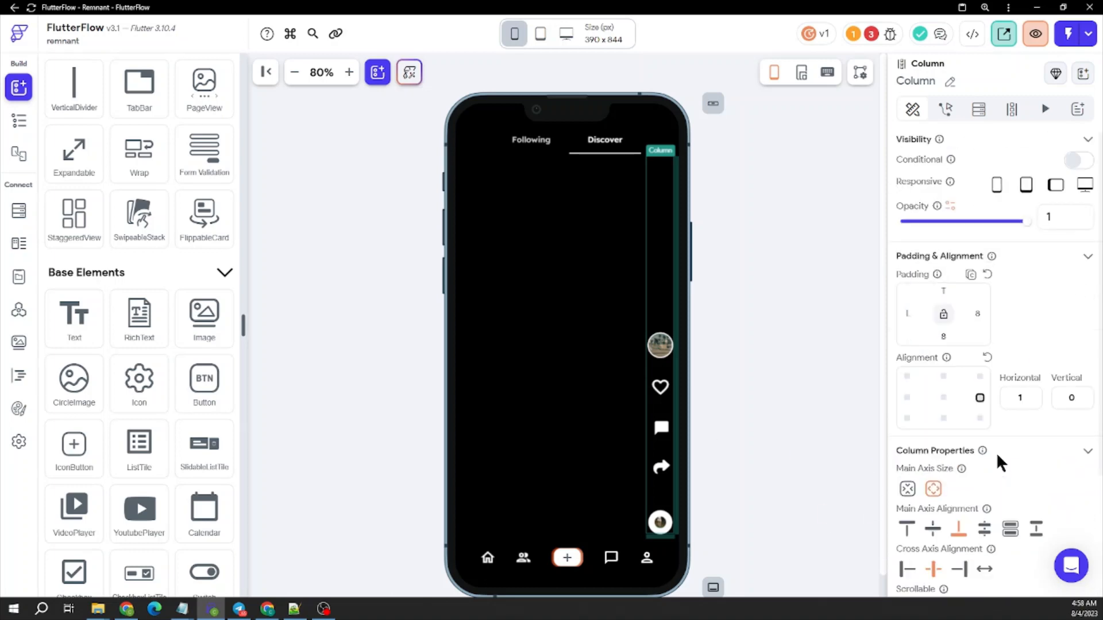
click(779, 191)
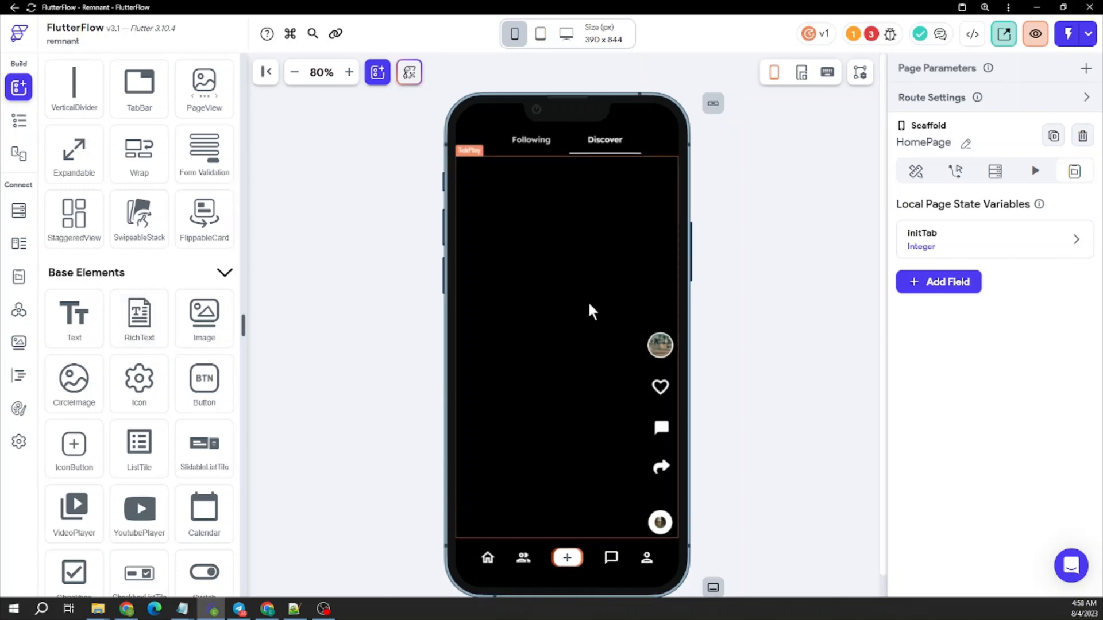
Compare the contents of the Following and Discover tab pages on the canvas.
scroll(813, 325, down, 1)
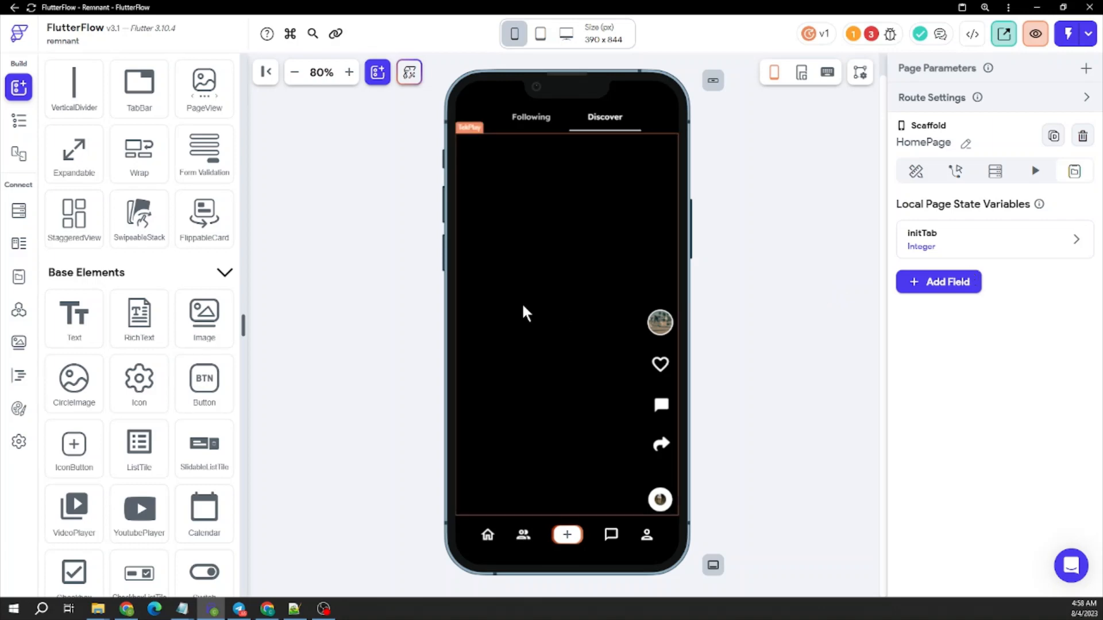
click(513, 113)
click(601, 130)
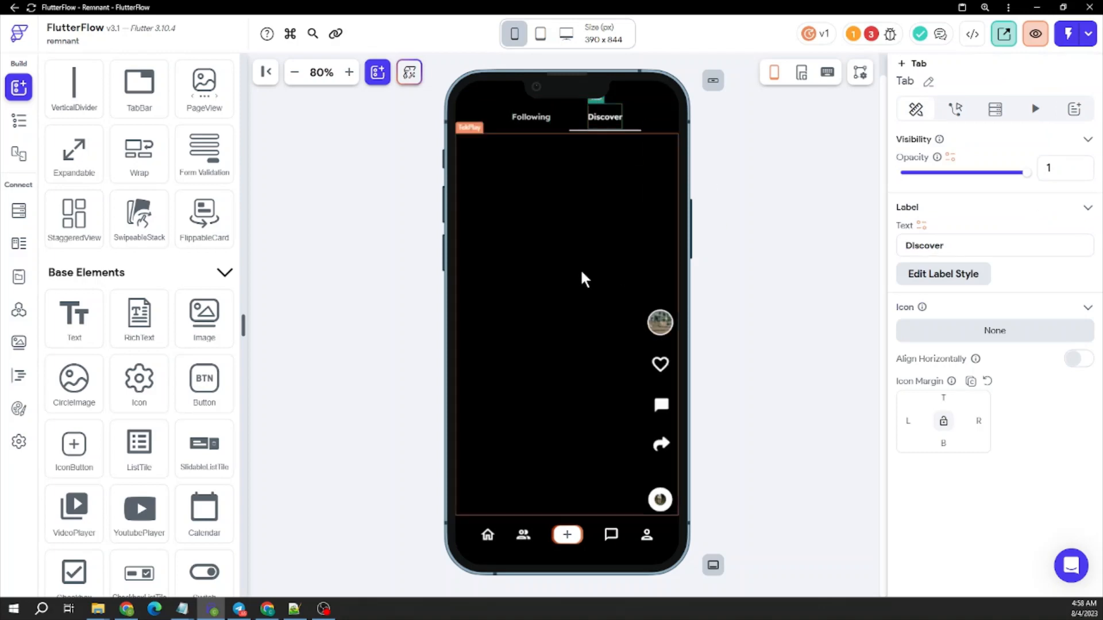
click(565, 193)
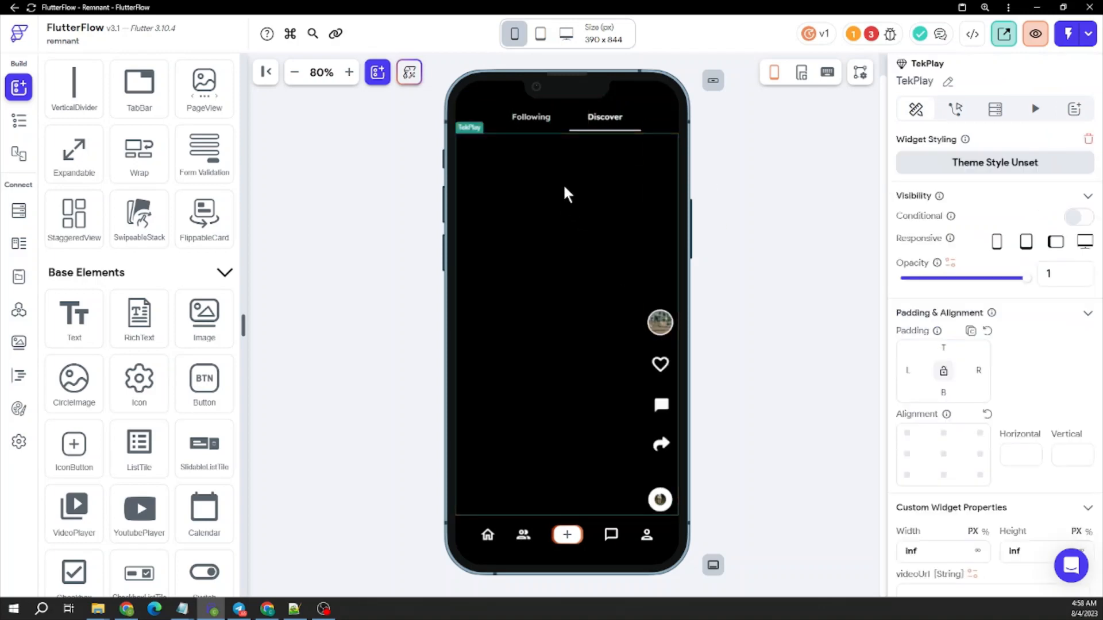
click(526, 117)
click(605, 118)
click(583, 264)
Copy the PageView from the Discover tab's page and paste it into the Following tab's empty TabBar Page.
click(21, 124)
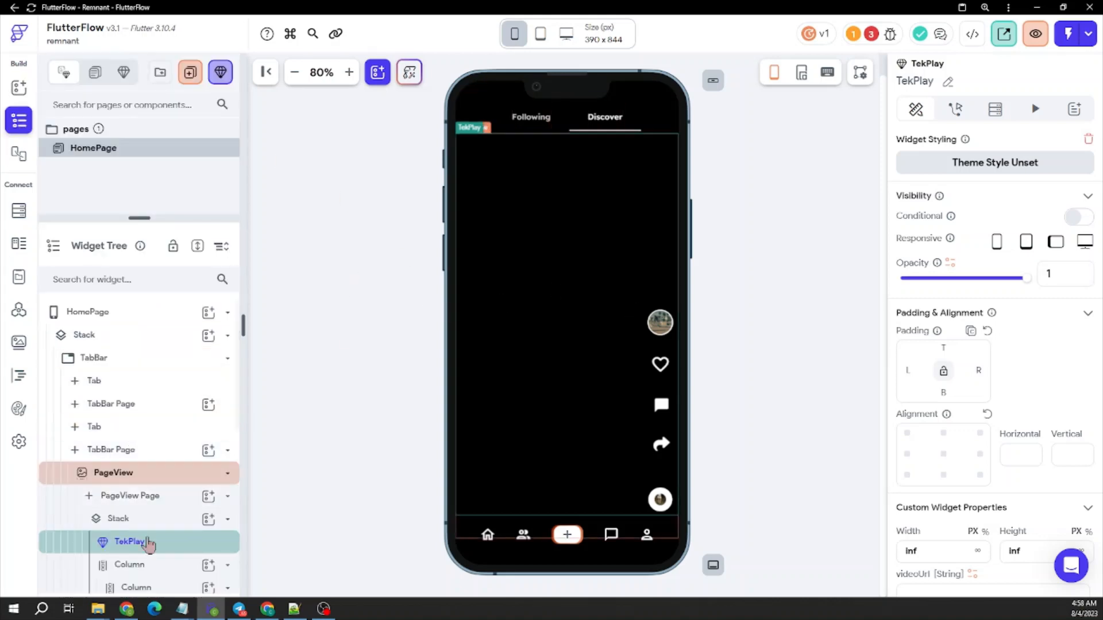
click(124, 518)
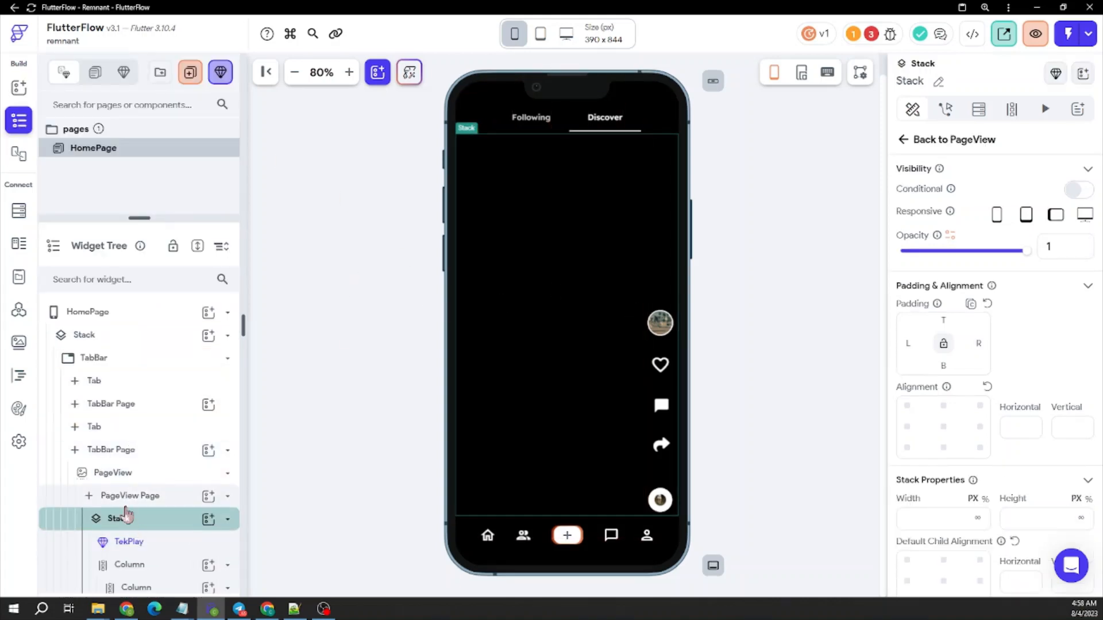
click(116, 476)
right_click(116, 475)
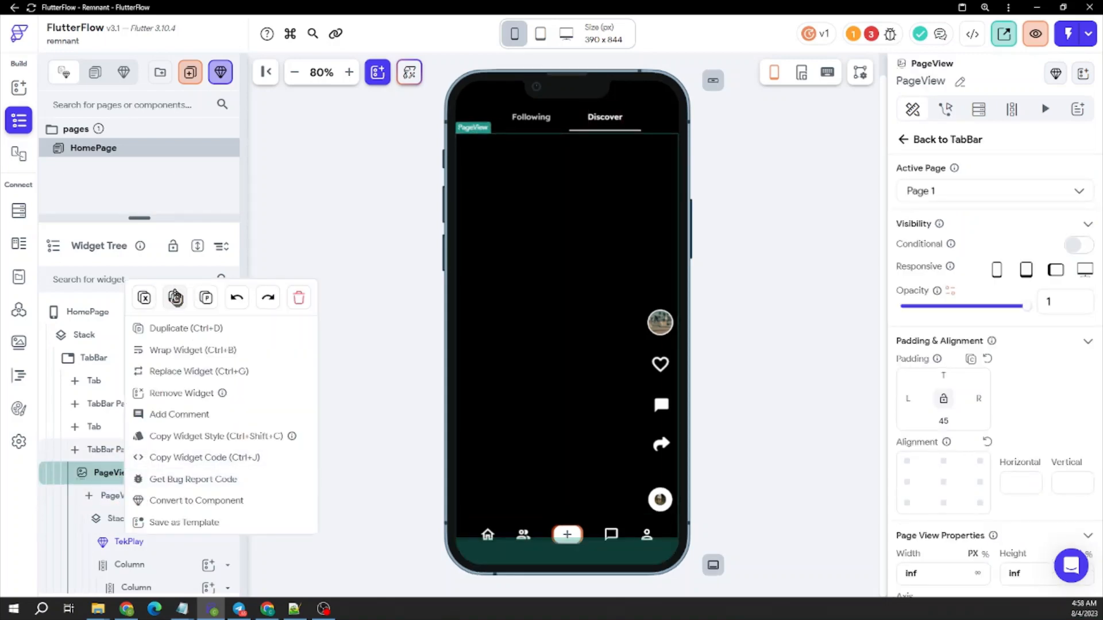
click(325, 276)
click(520, 123)
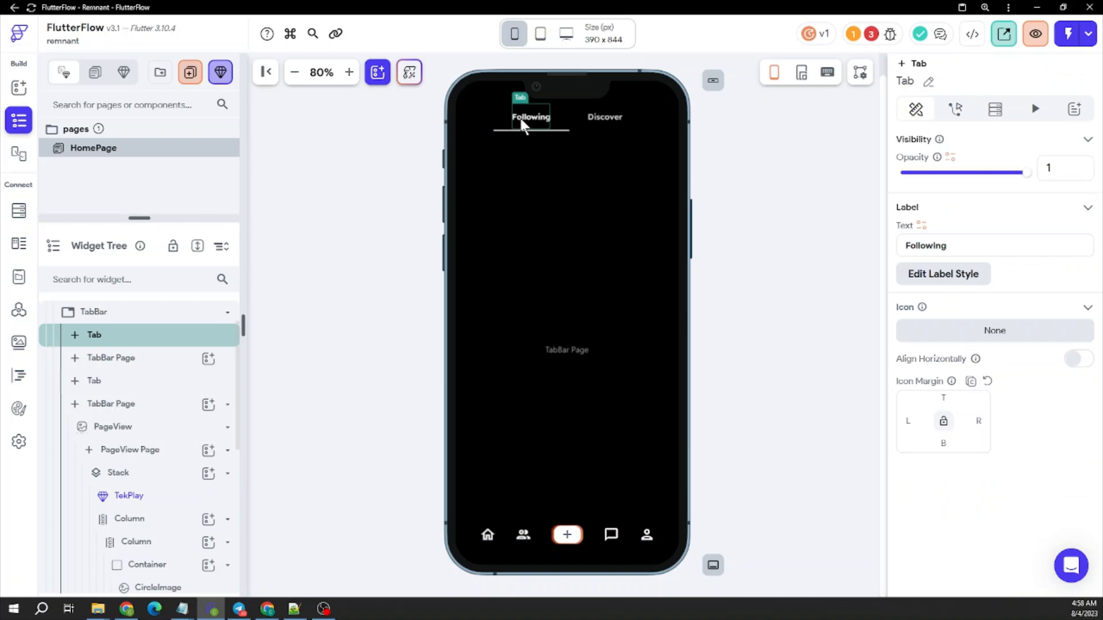
click(586, 271)
right_click(584, 266)
click(672, 255)
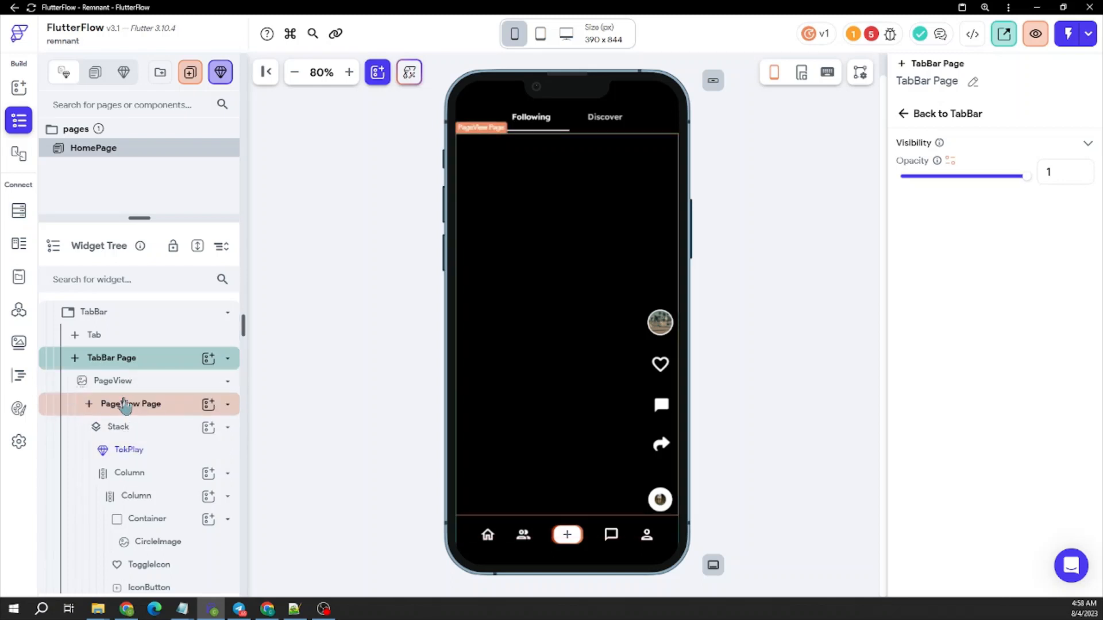
Rename the PageView in the Following tab's page as followingView.
scroll(123, 402, down, 6)
scroll(166, 417, up, 10)
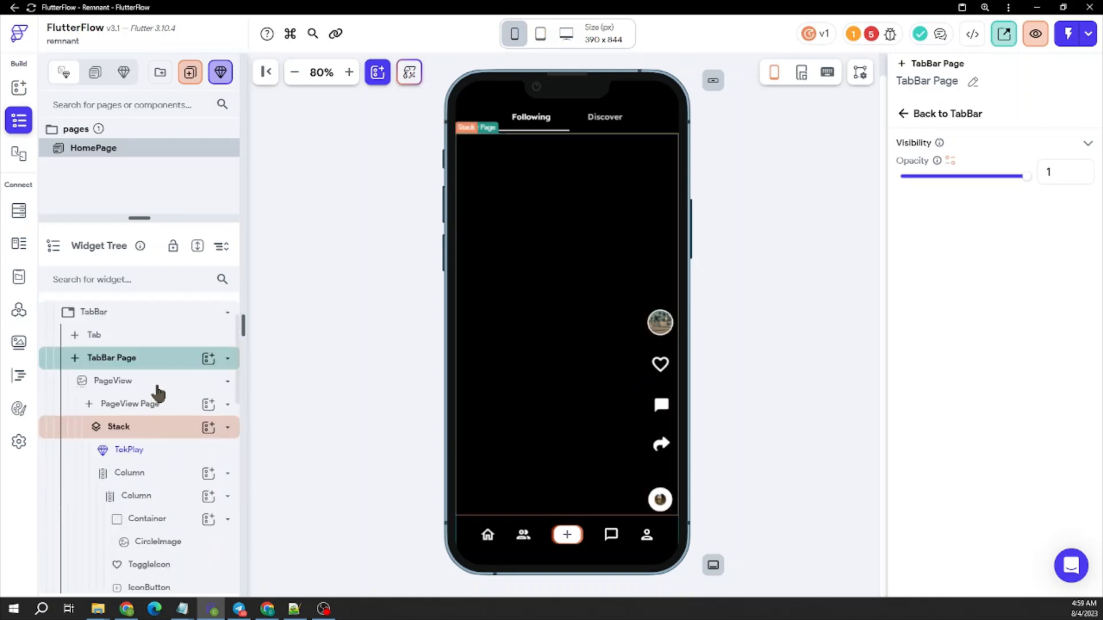
click(134, 387)
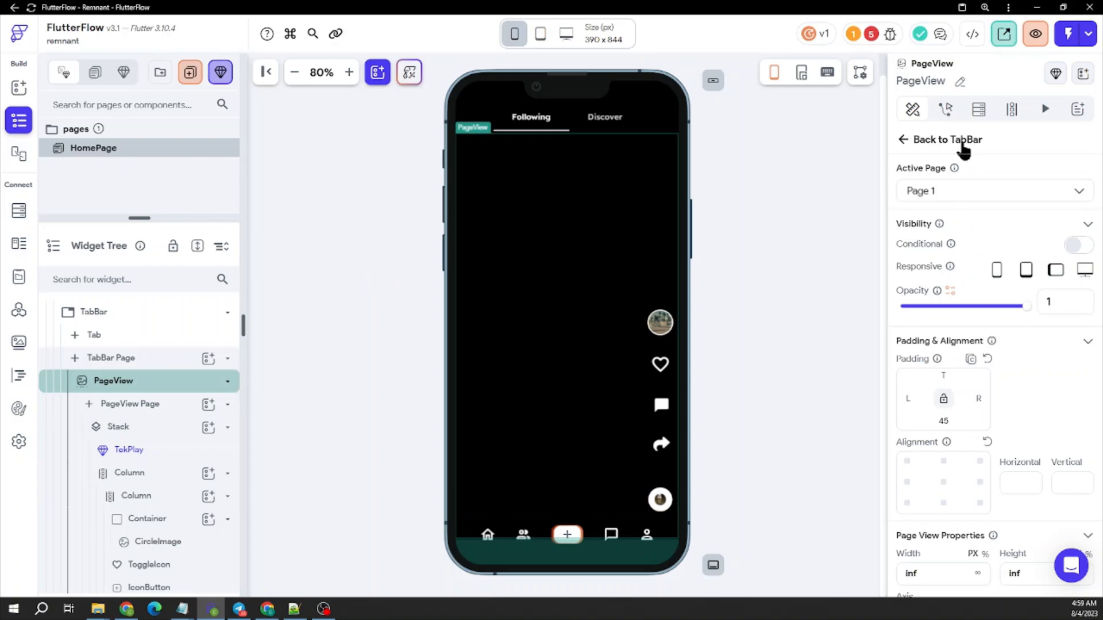
click(958, 82)
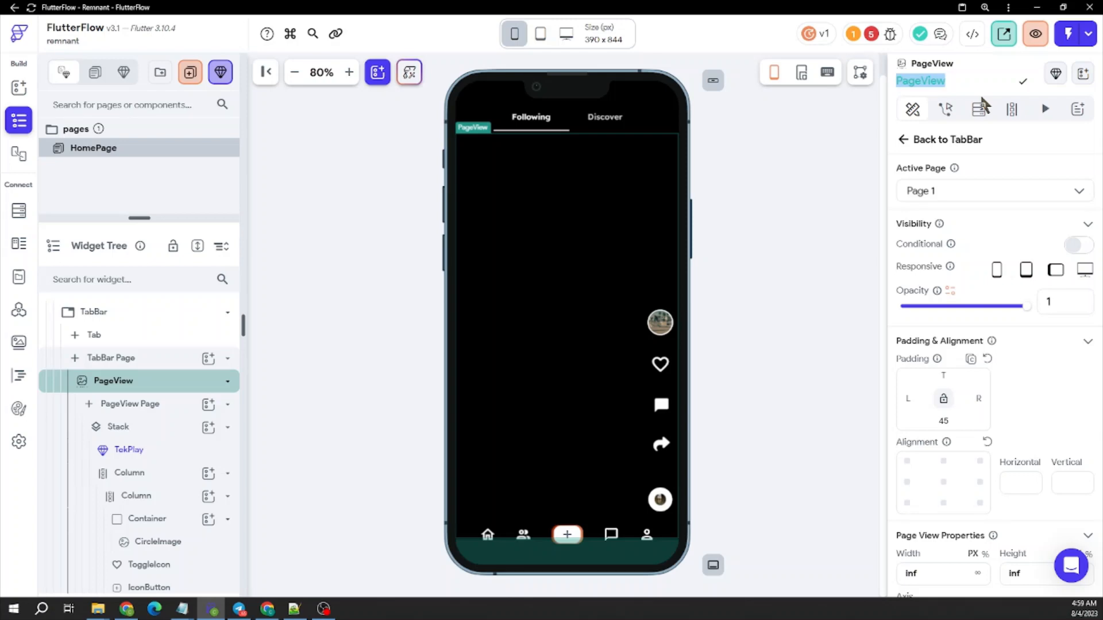
text(following)
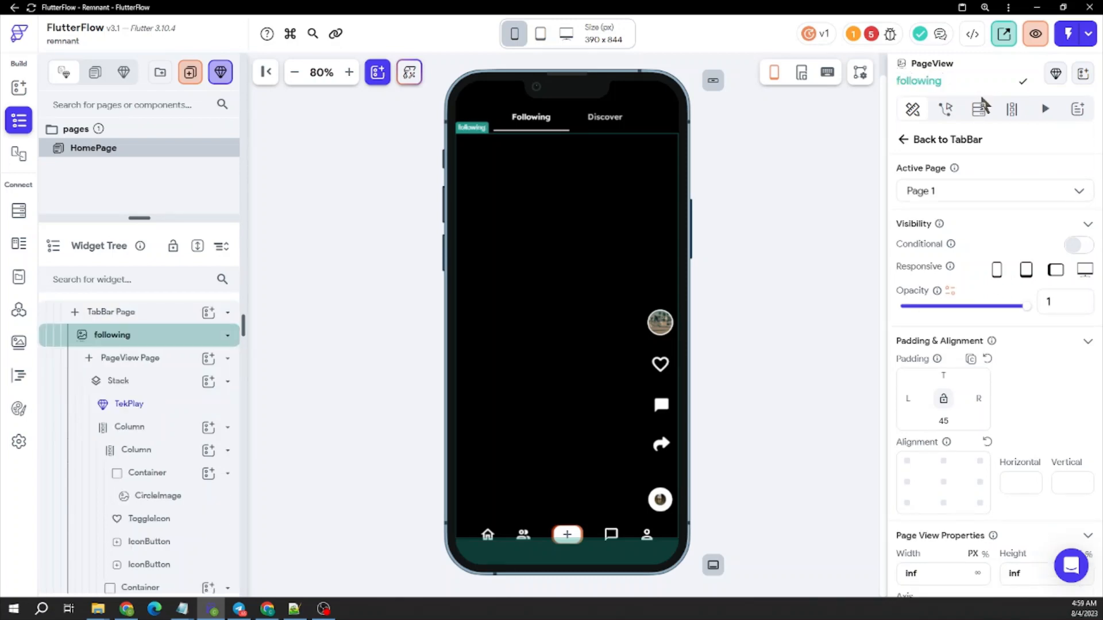
text(View)
click(766, 136)
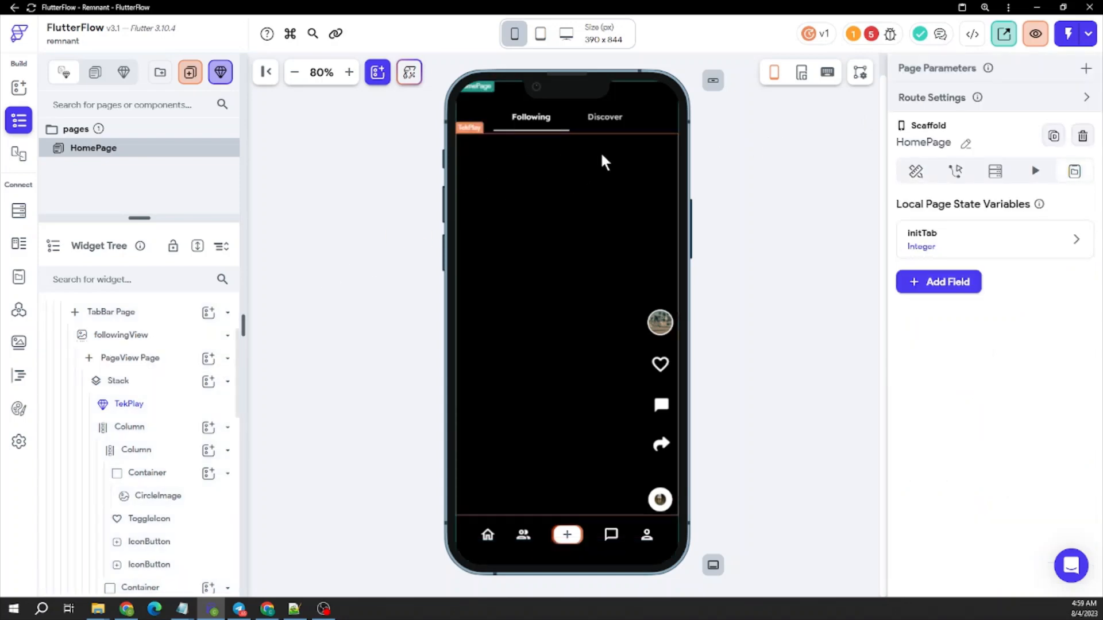
Rename the PageView in the Discover tab's page as discoverView.
click(605, 115)
click(547, 221)
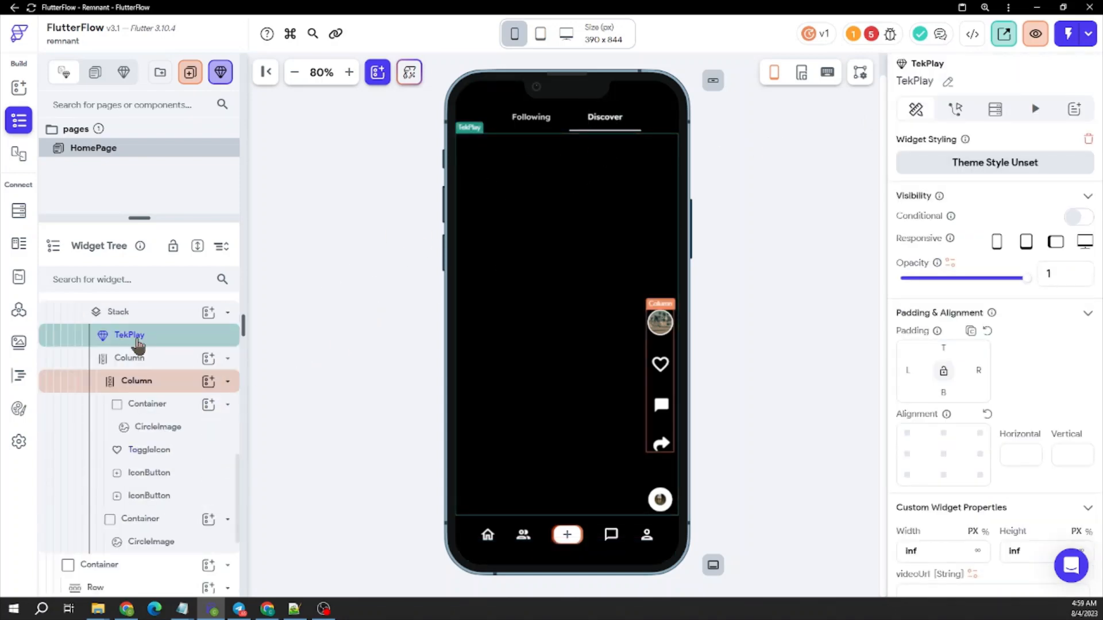
scroll(147, 370, up, 1)
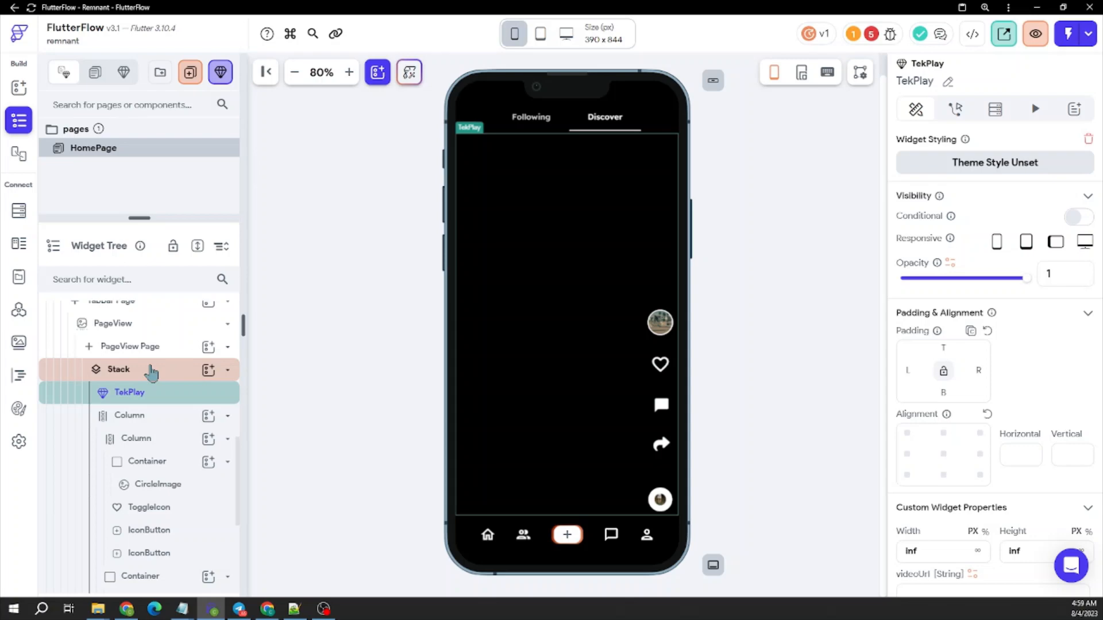
click(142, 330)
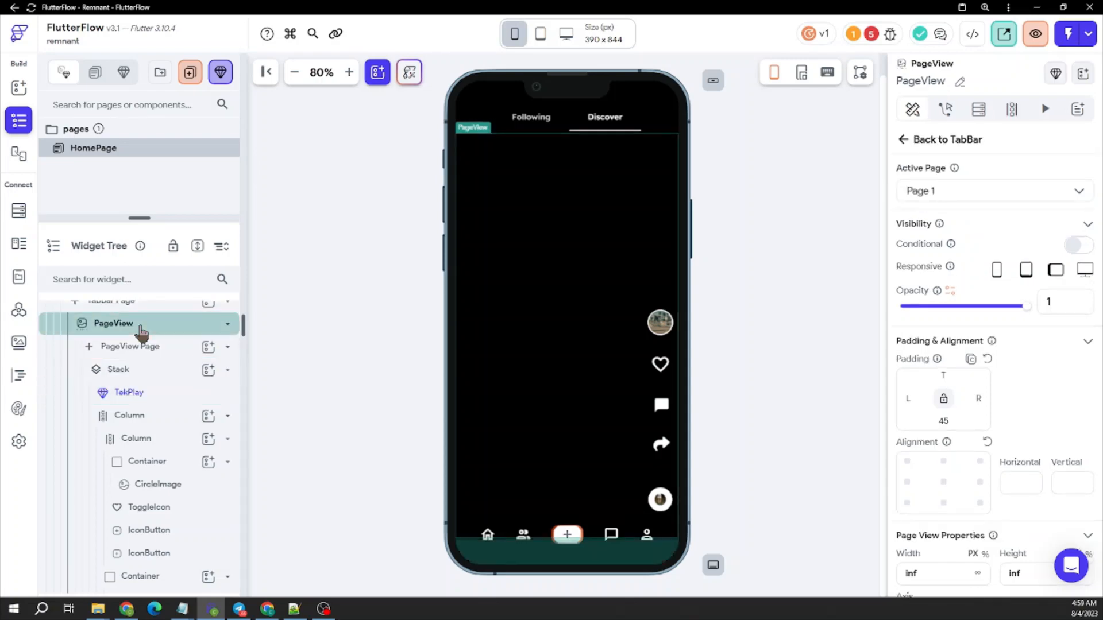
click(959, 82)
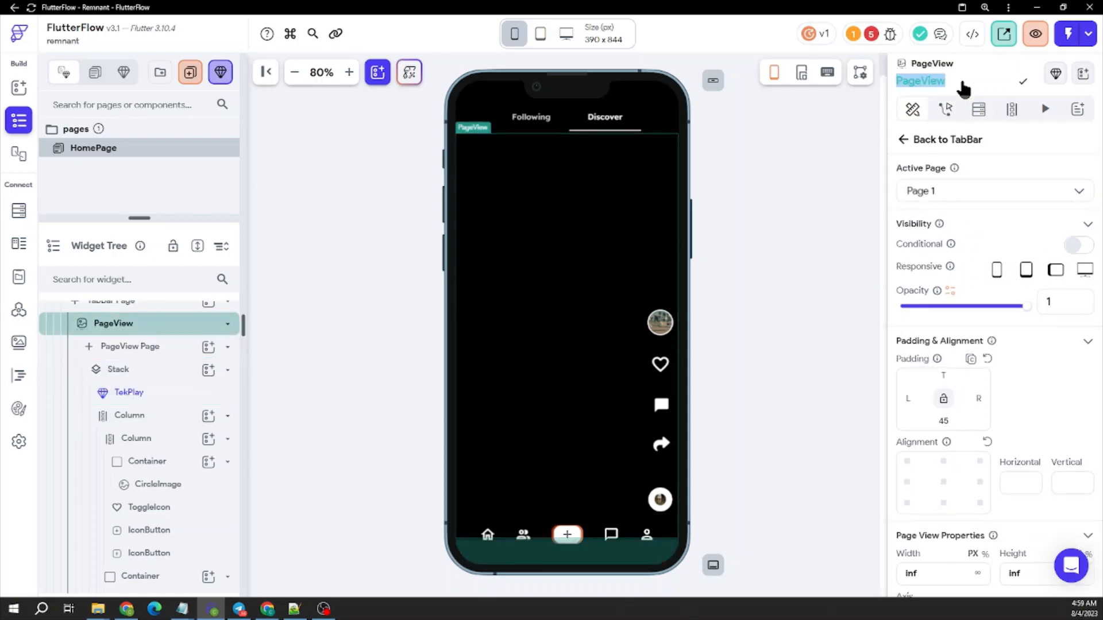
text(di)
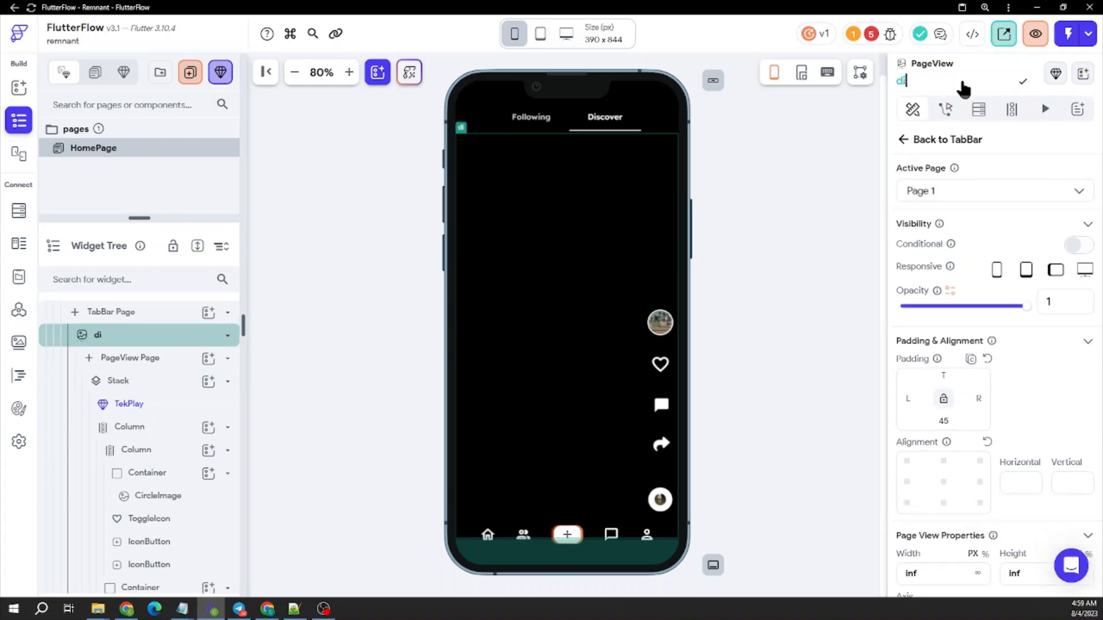
text(scoverVie)
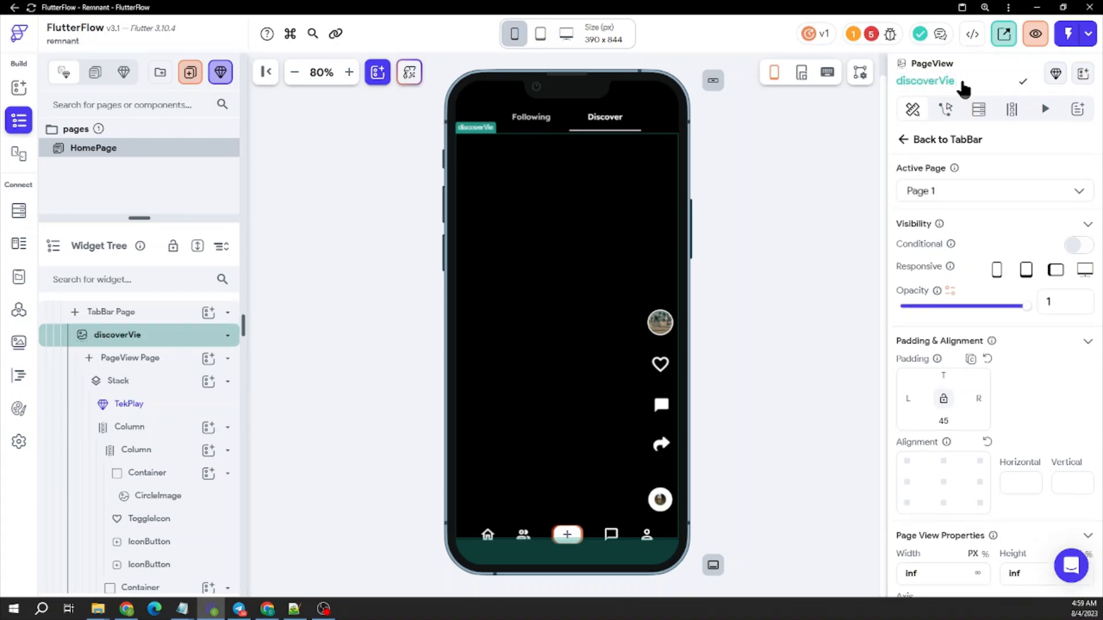
text(w)
click(1023, 82)
click(787, 207)
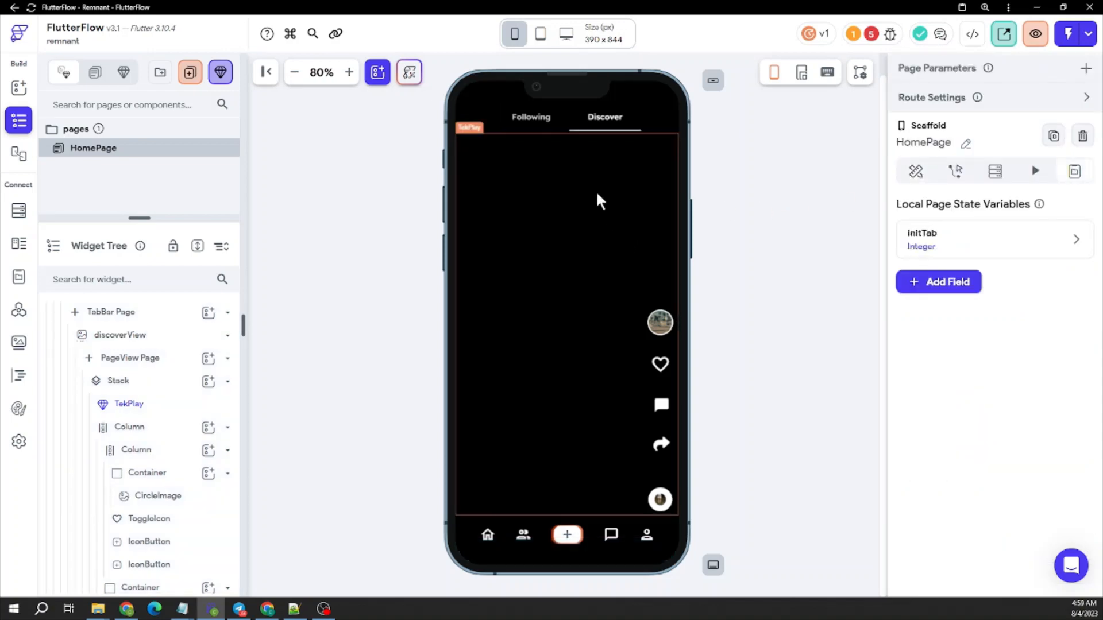
click(580, 335)
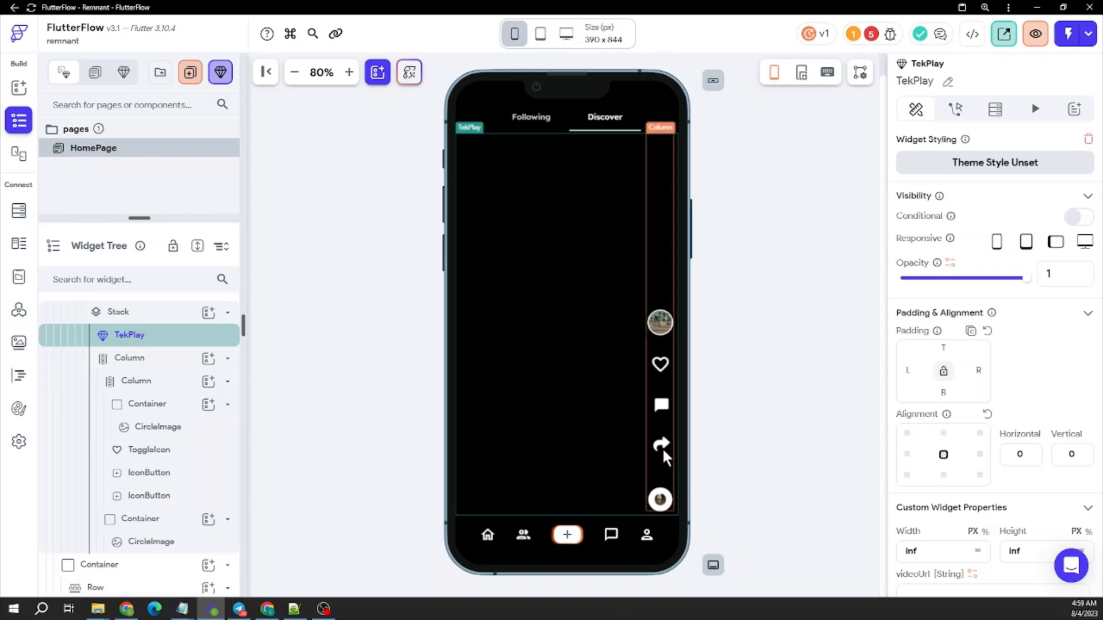
click(553, 113)
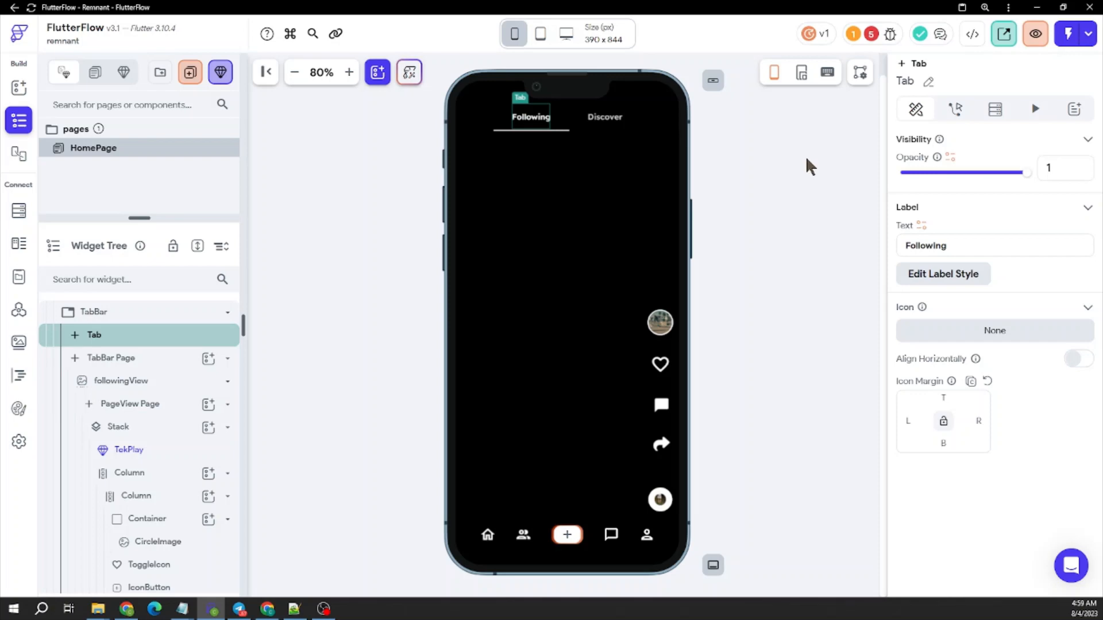
click(786, 158)
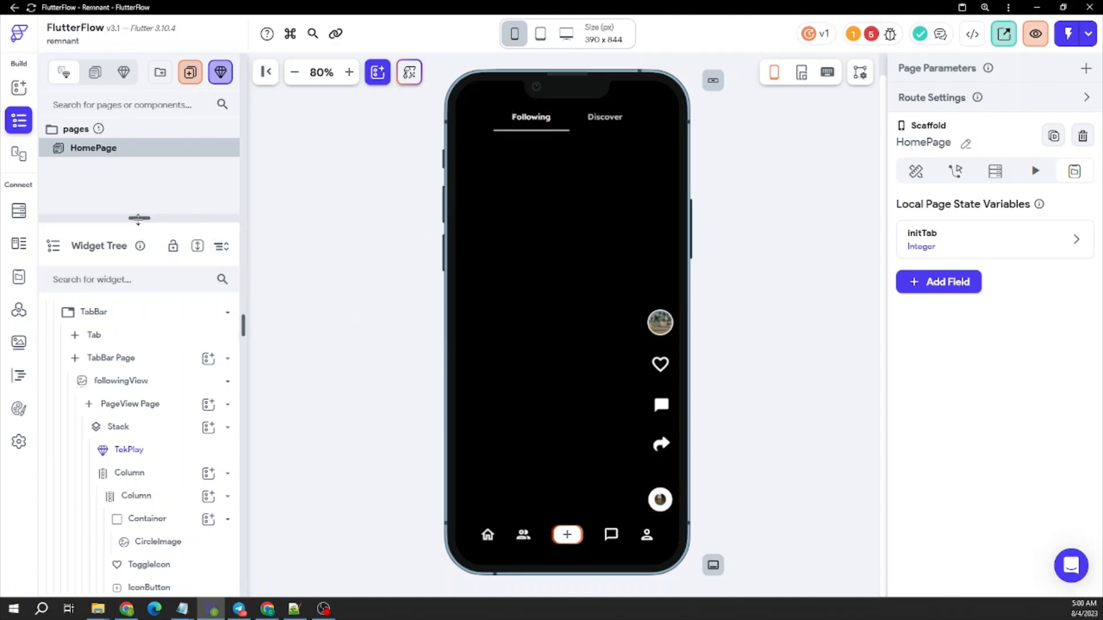
drag(138, 221, 137, 295)
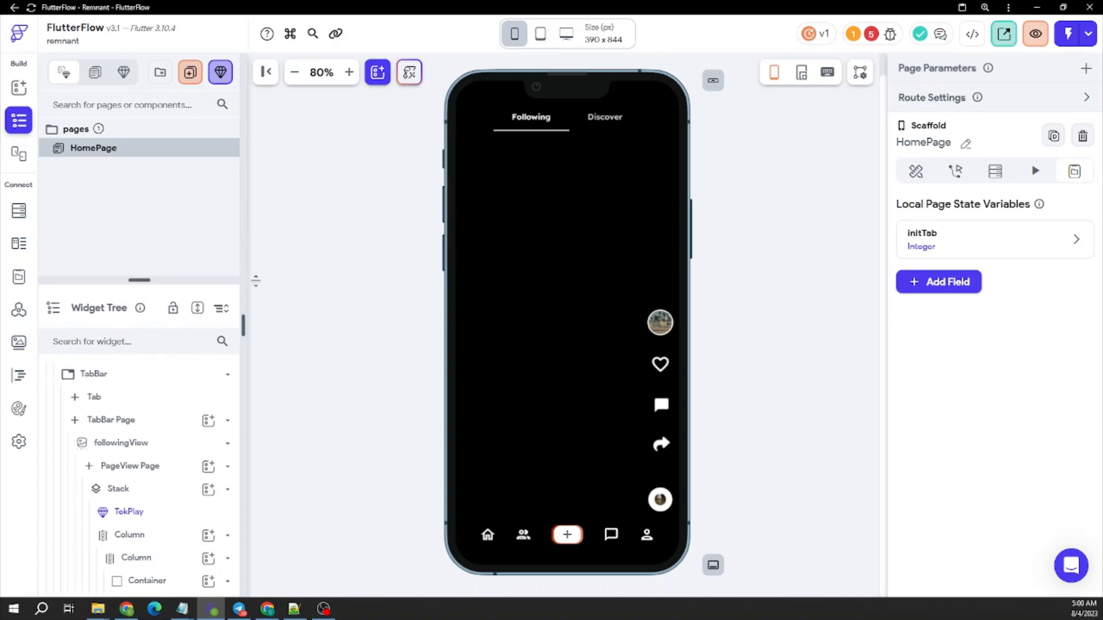
scroll(384, 287, up, 1)
scroll(379, 282, down, 1)
Create a new Firestore collection named videofeed.
click(17, 218)
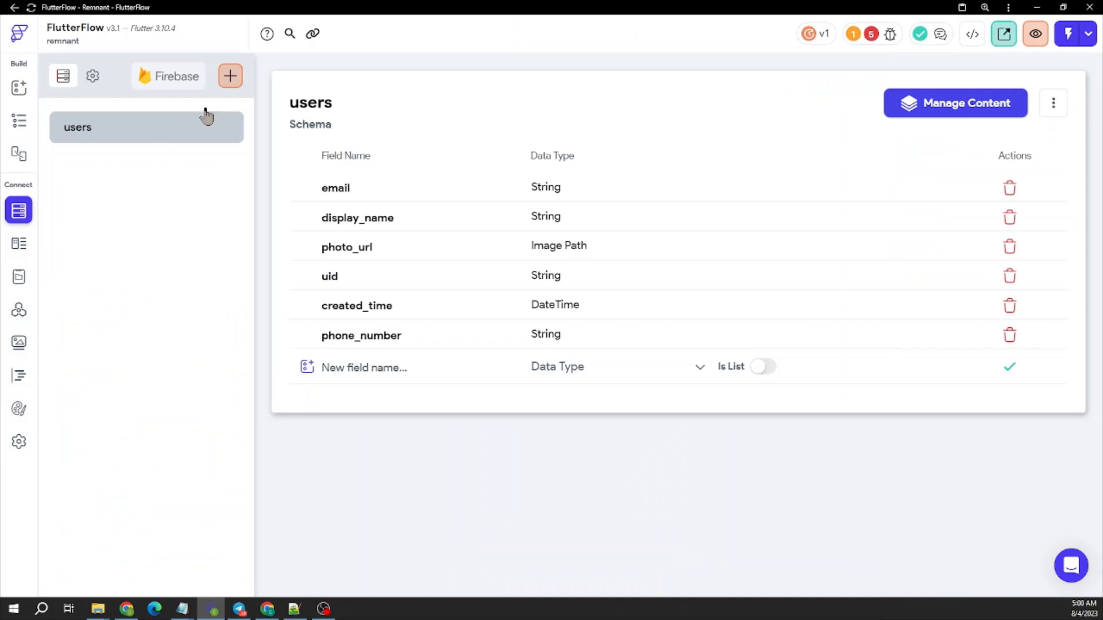
click(228, 77)
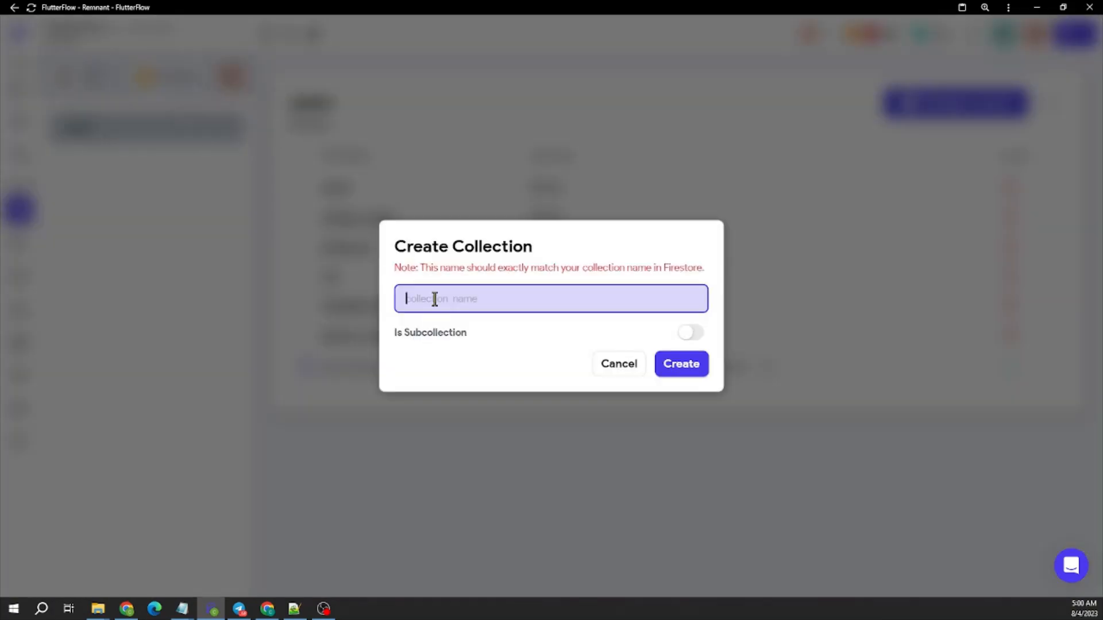
text(videos)
double_click(451, 298)
text(d)
key(BackSpace)
text(videofeed)
key(Return)
click(624, 317)
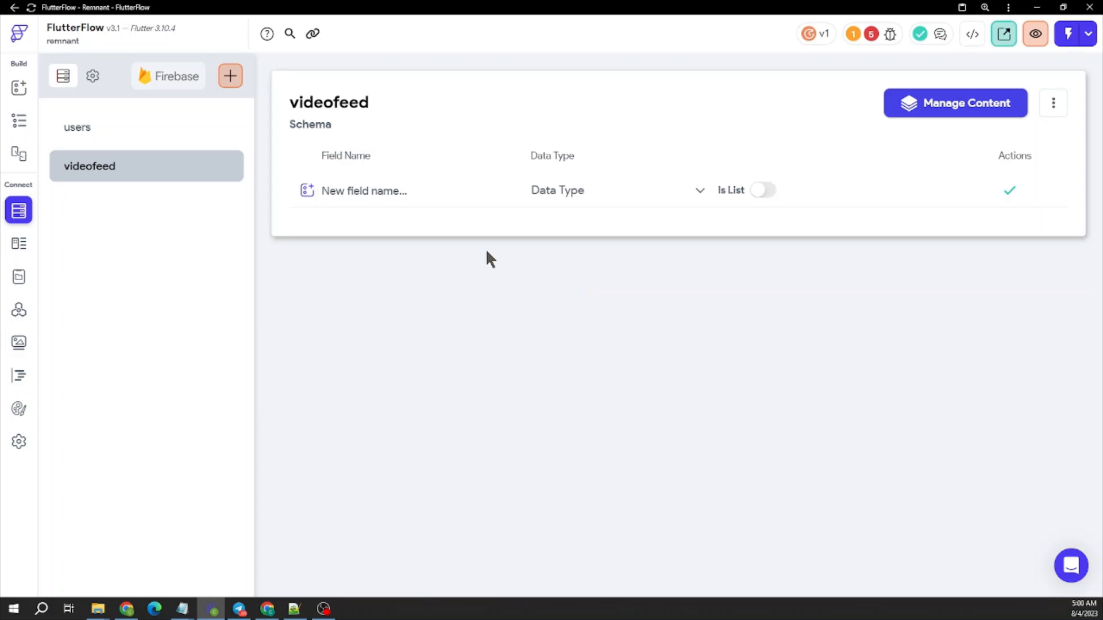
Add a dateUploaded field of type Date Time to the videofeed collection schema.
click(413, 190)
text(date)
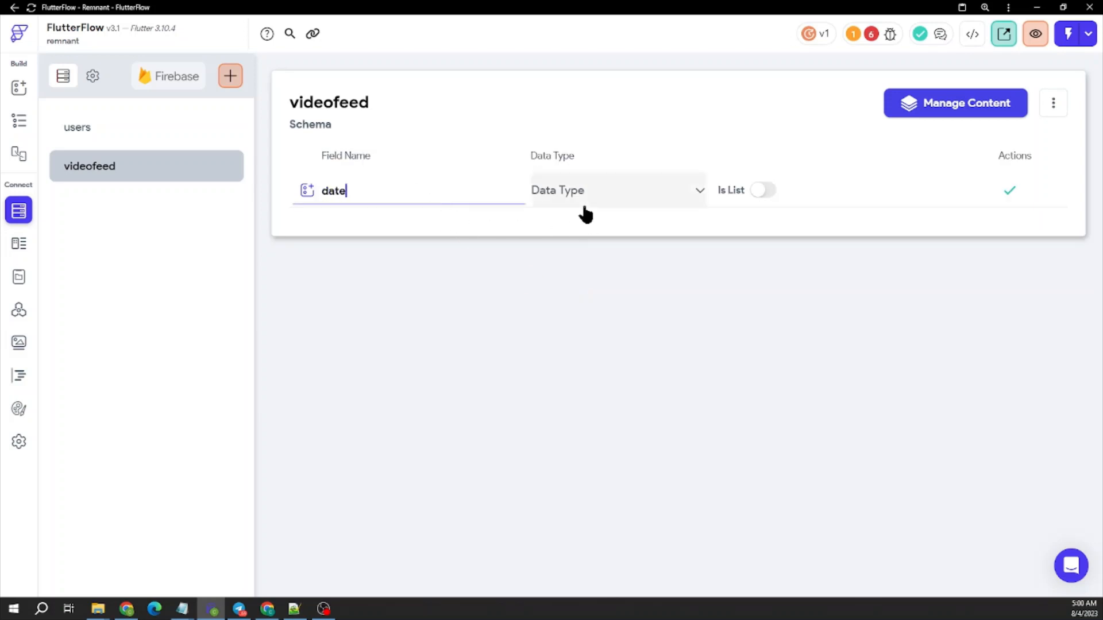
text(Uploaded)
click(586, 212)
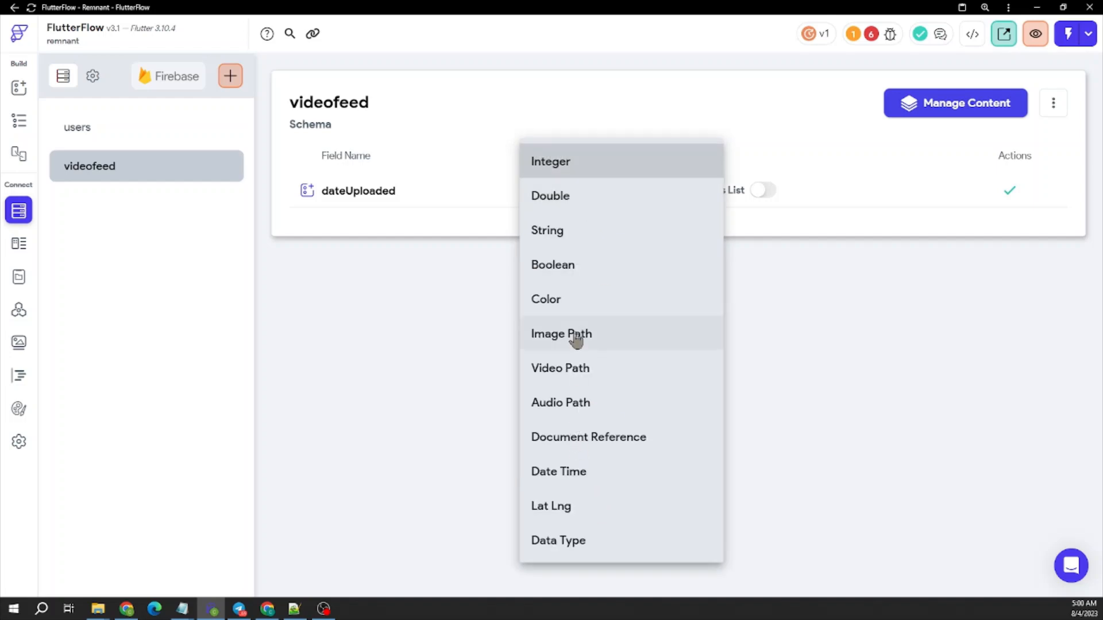
click(582, 484)
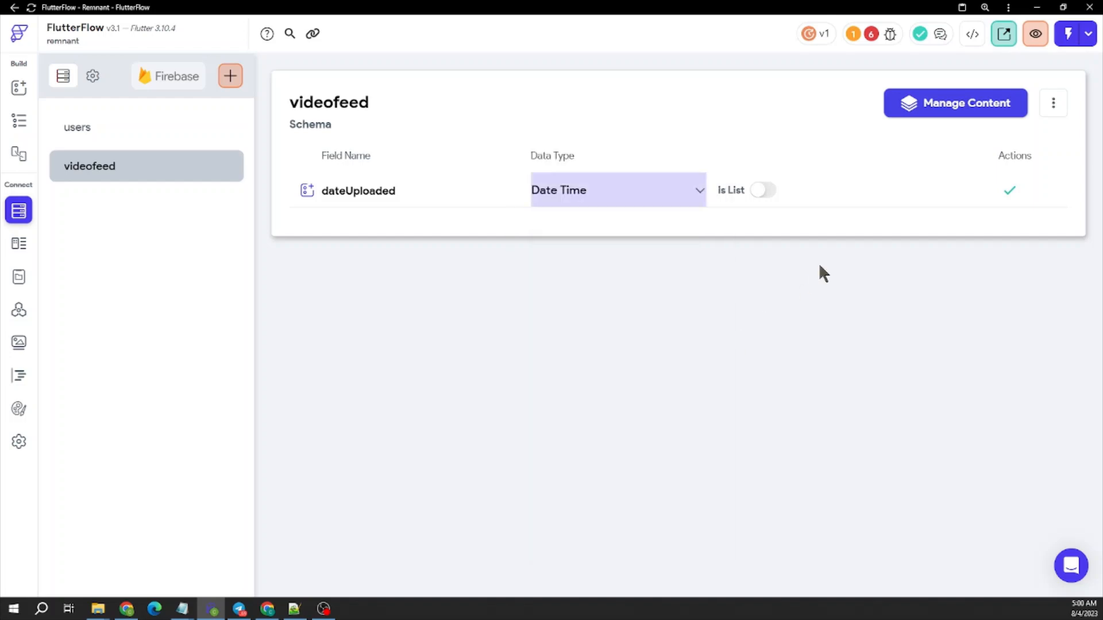
click(1009, 193)
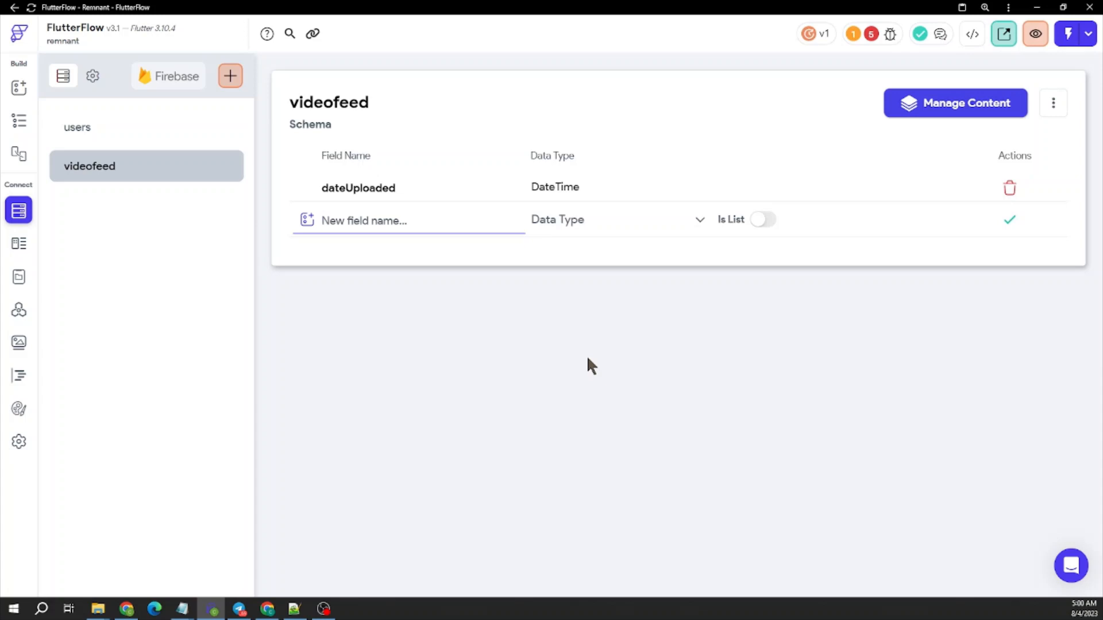
Add an uploadedBy_ref field to the videofeed schema as a Document Reference to the Users collection.
text(uploadedBy_ref)
click(617, 224)
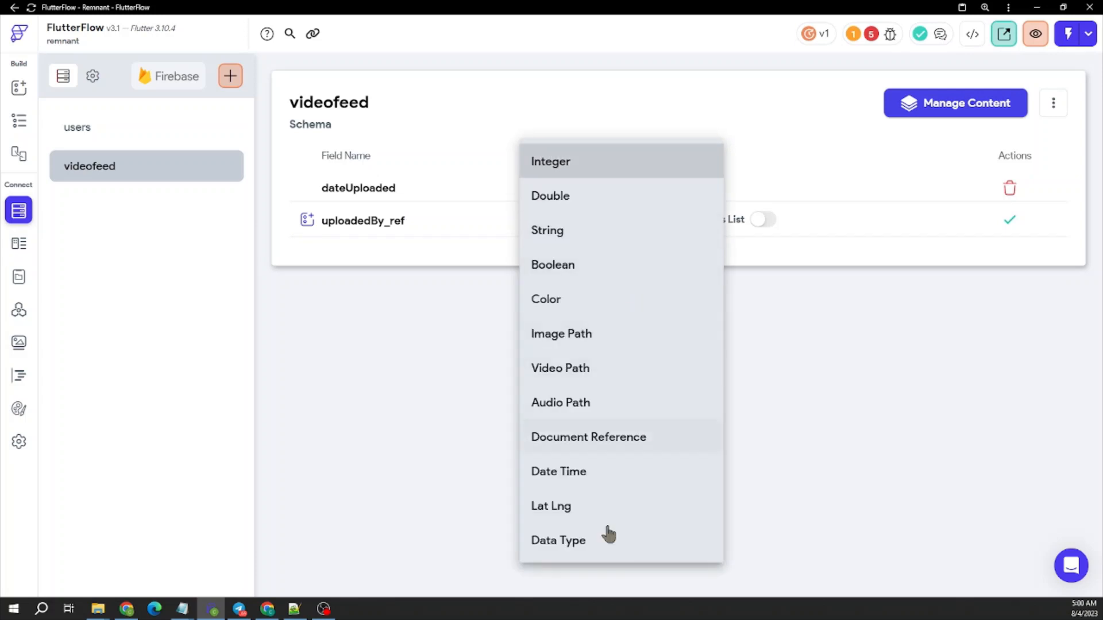
click(619, 439)
click(747, 221)
click(740, 219)
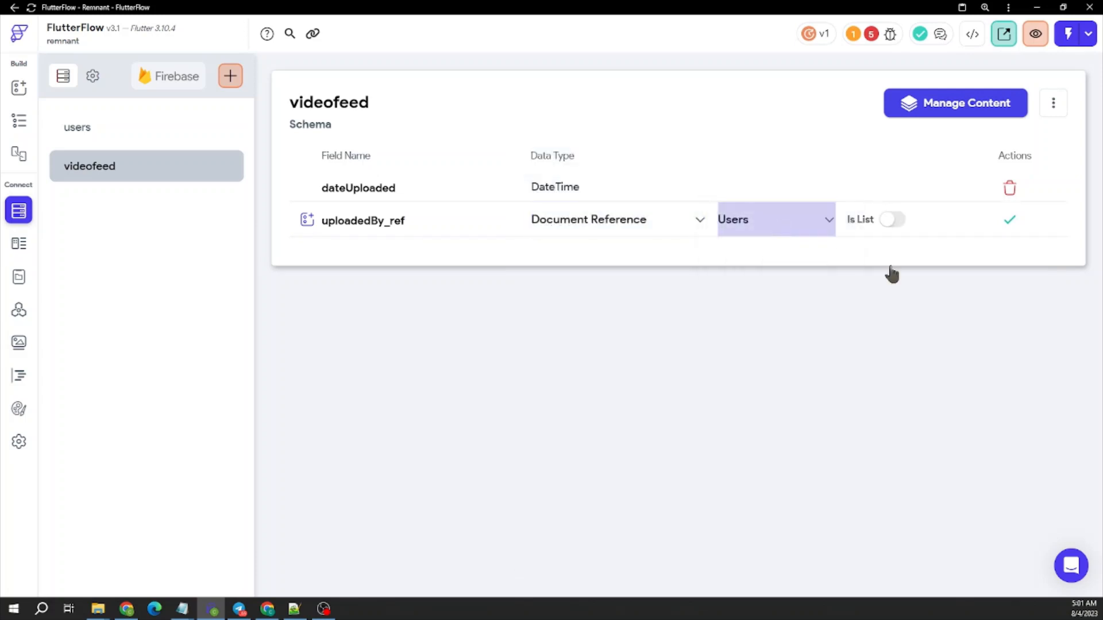
click(1009, 220)
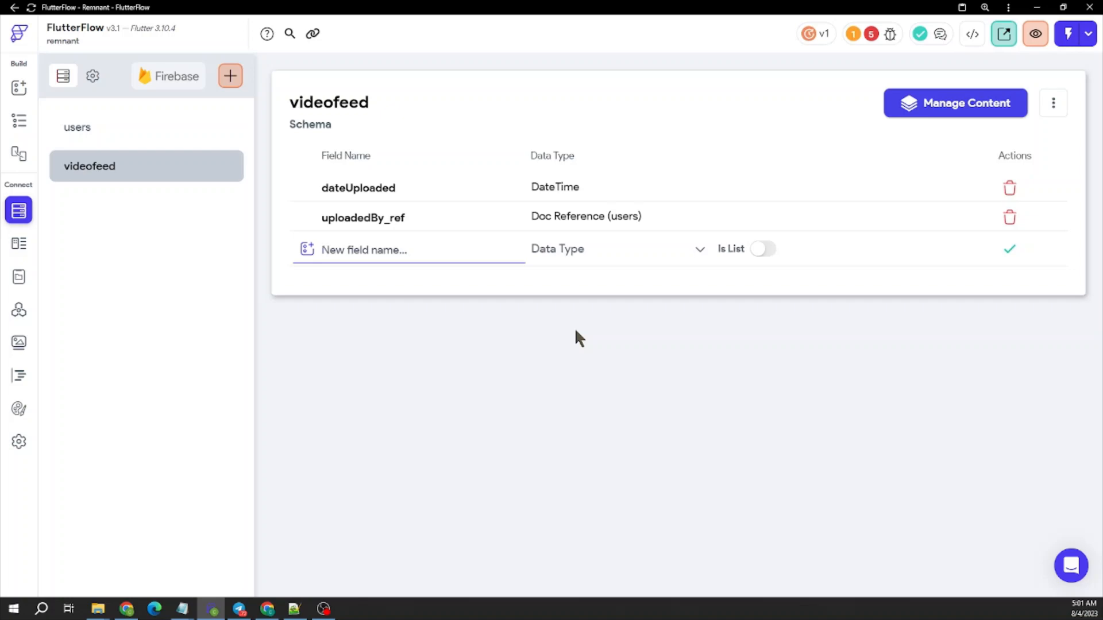
Add a videoUrl field of type String to the videofeed schema.
text(videoUrl)
click(584, 251)
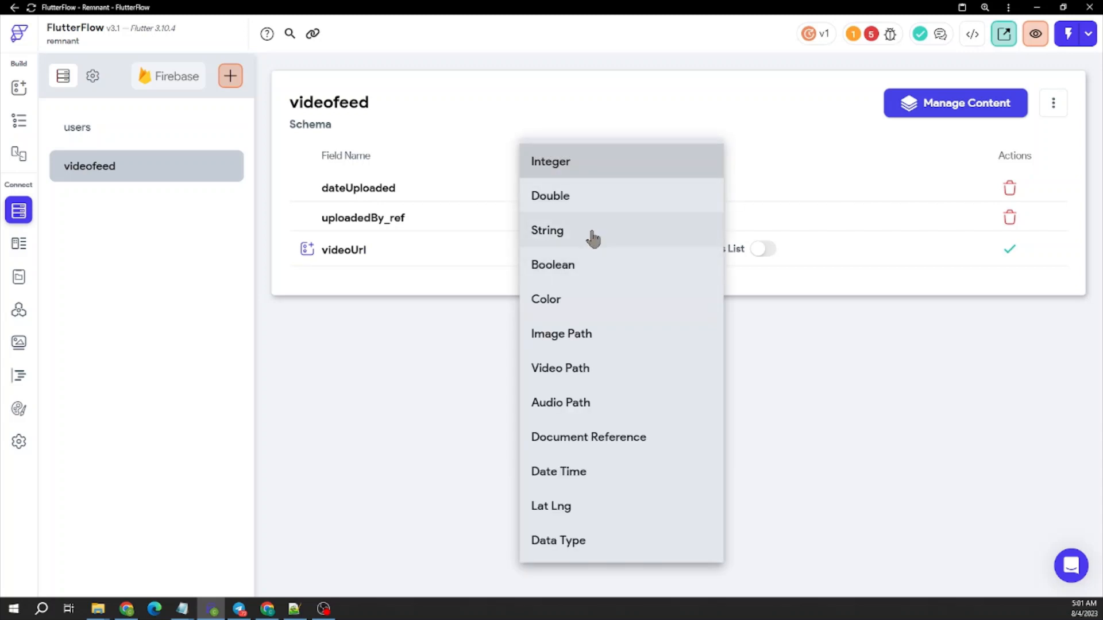
click(592, 237)
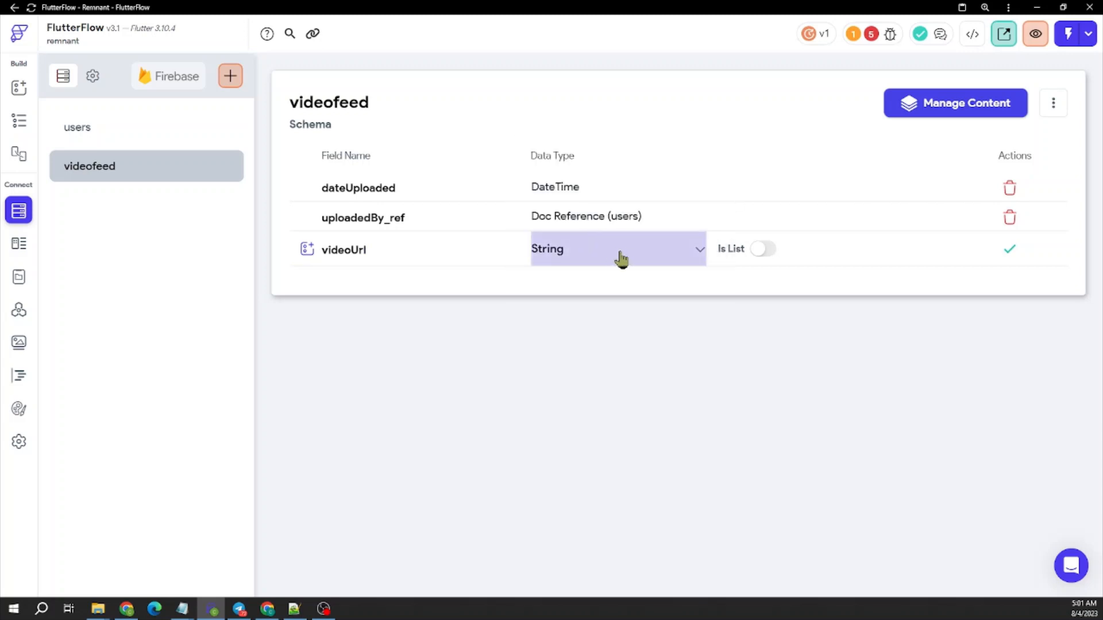
click(665, 261)
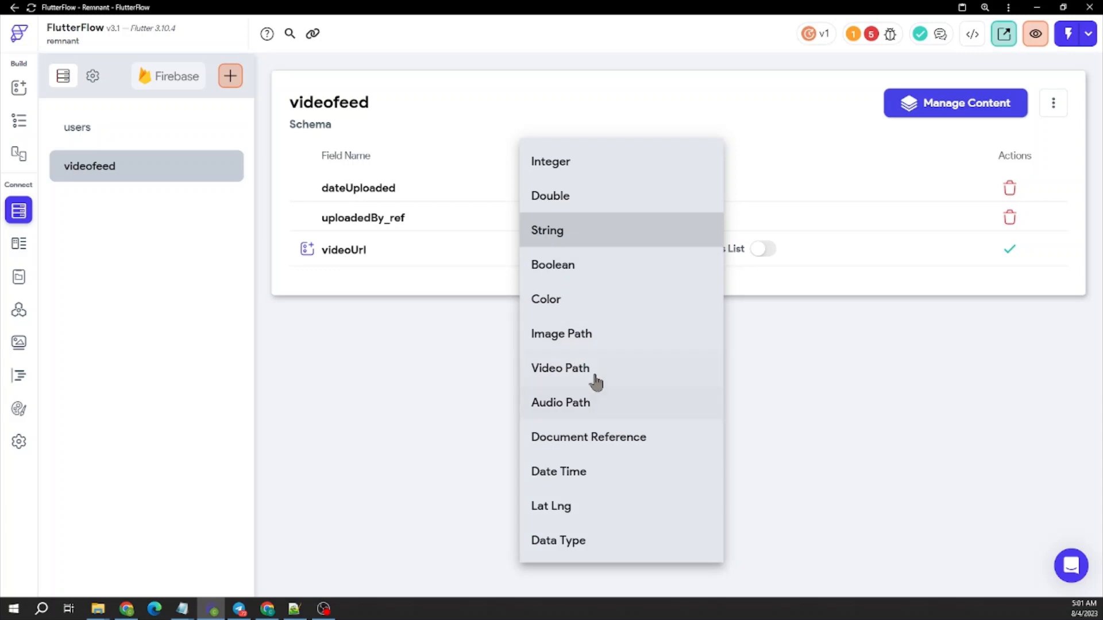
click(601, 246)
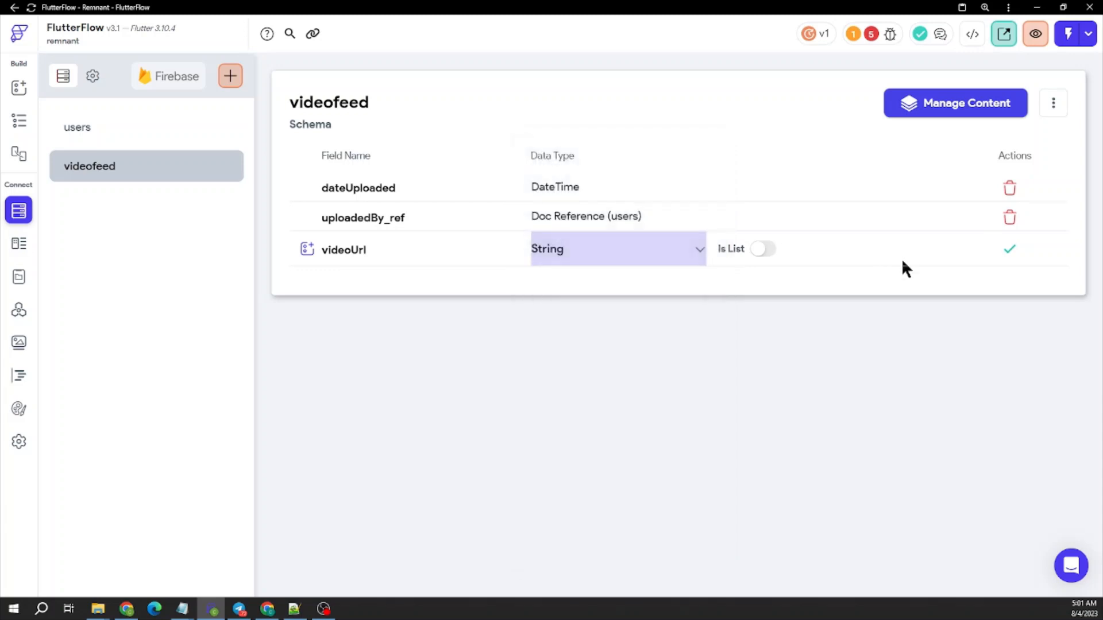
click(1009, 249)
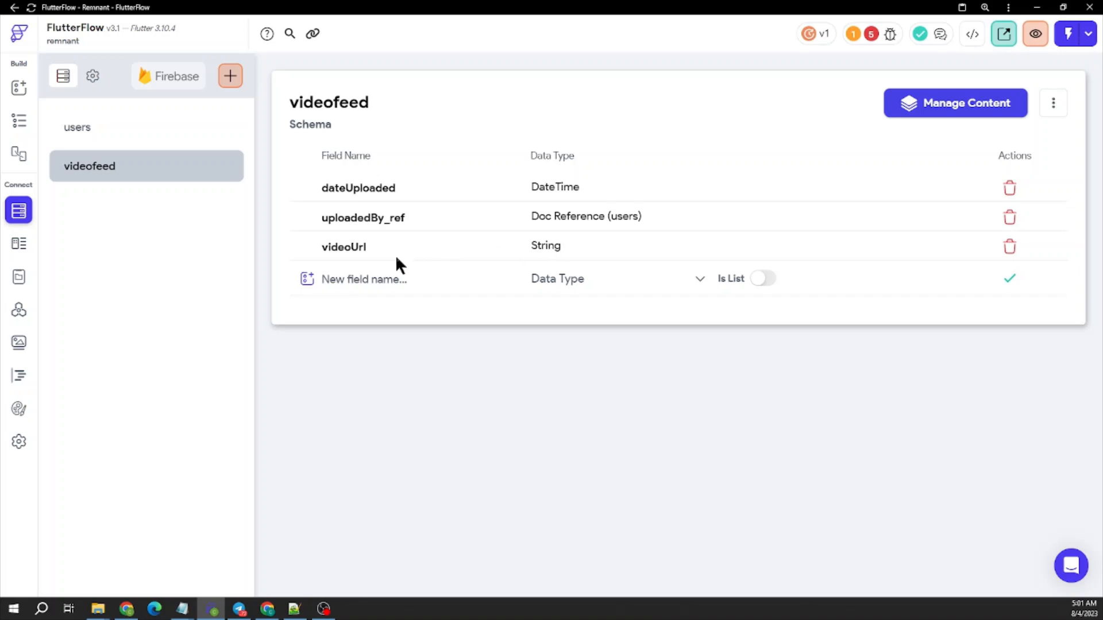
Add a videoID field of type String to the videofeed schema.
click(380, 283)
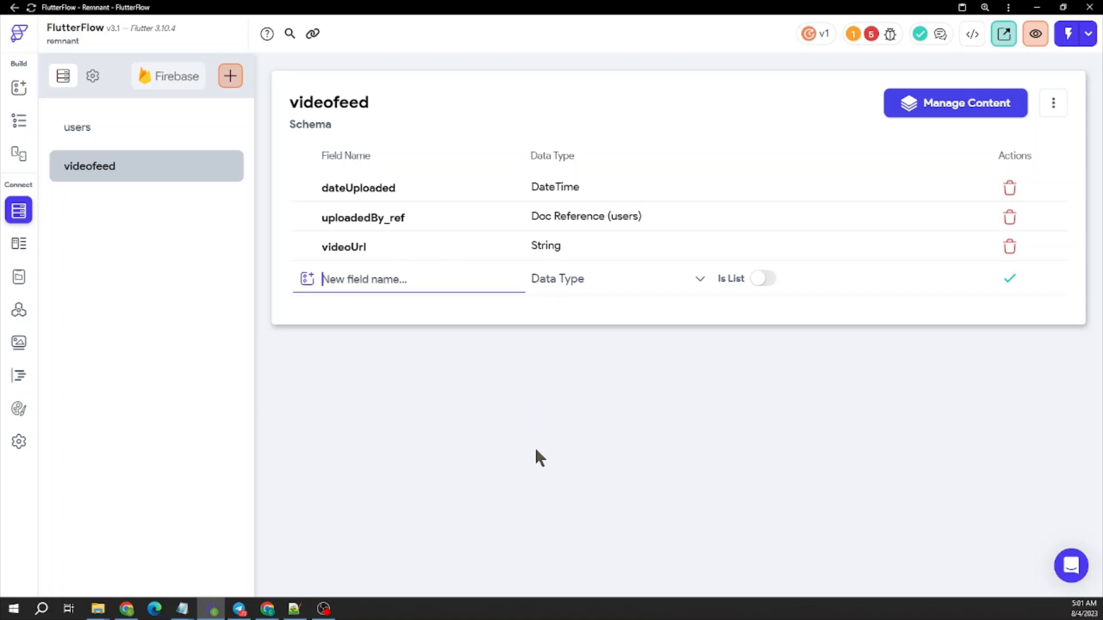
text(videoID)
click(591, 287)
click(610, 229)
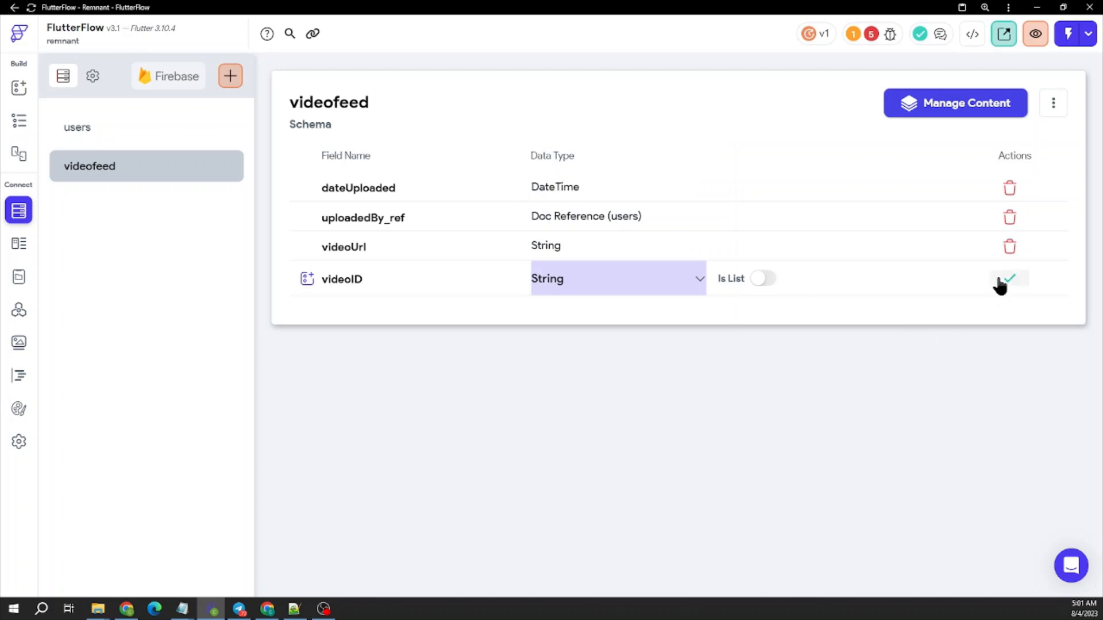
click(1009, 279)
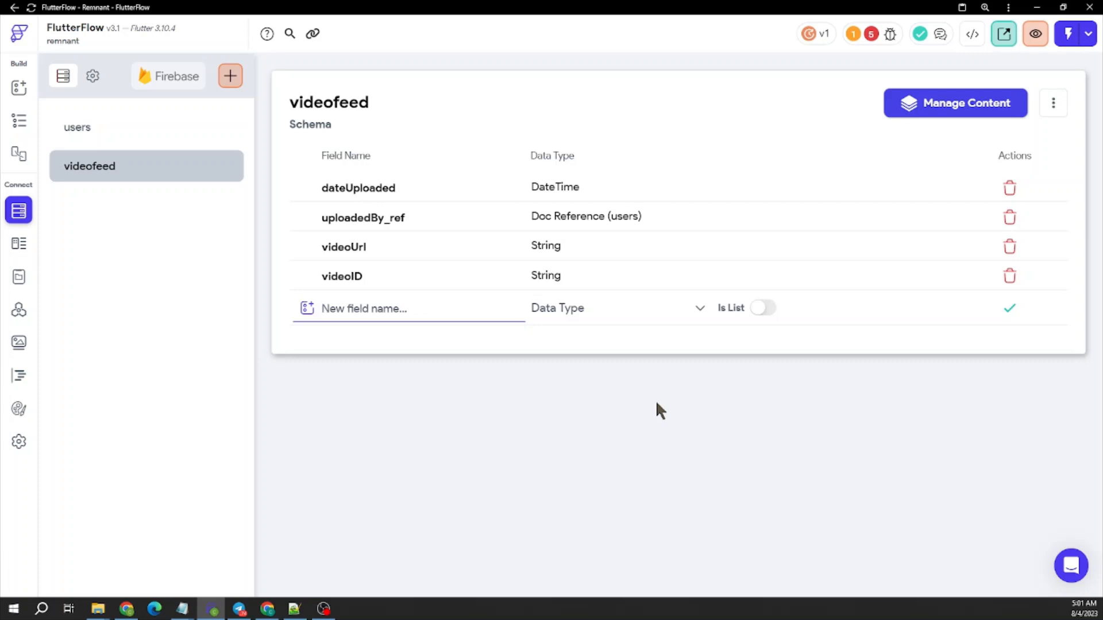
Add a likes field to the videofeed schema as a list of Document References to the Users collection.
text(likes)
click(652, 321)
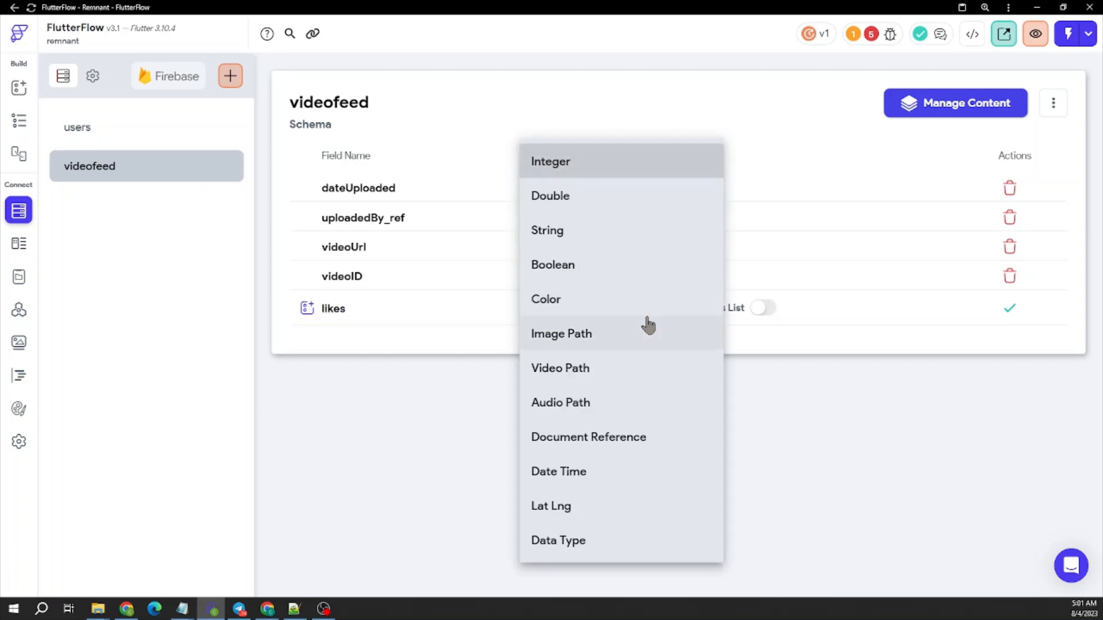
click(630, 437)
click(769, 322)
click(830, 309)
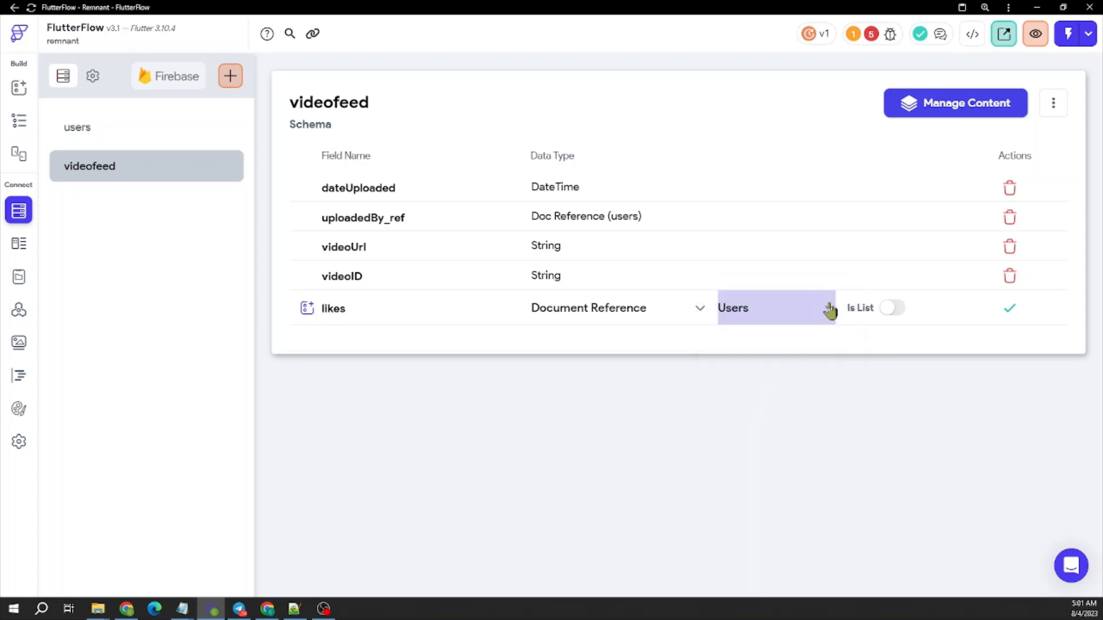
click(889, 308)
click(1010, 308)
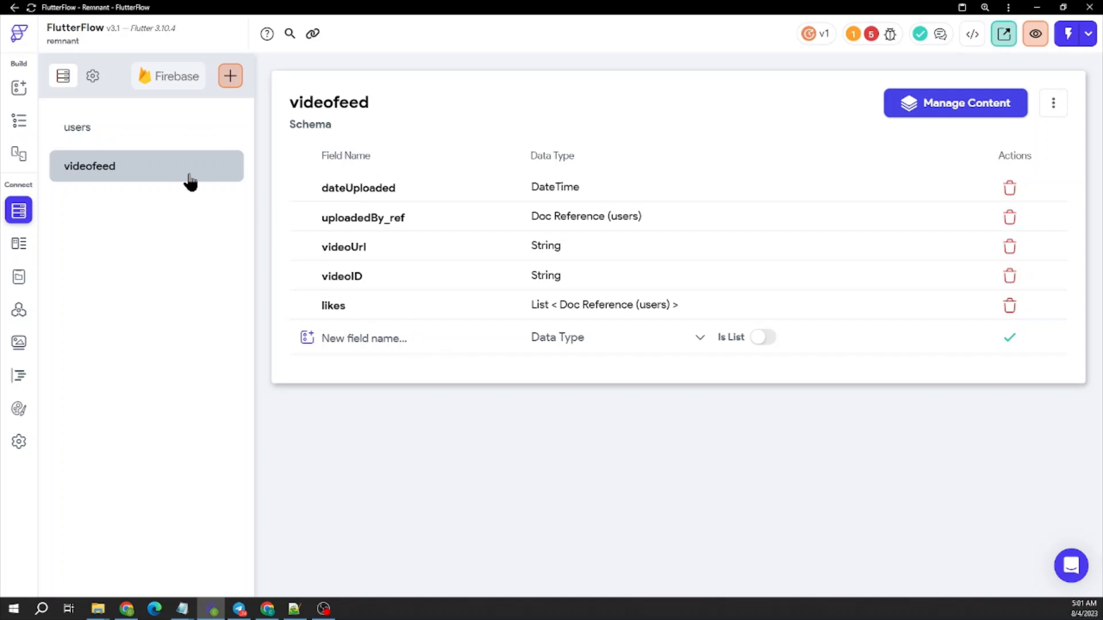
Return to the HomePage's widget tree, show the Discover tab, and select its discoverView PageView.
click(19, 122)
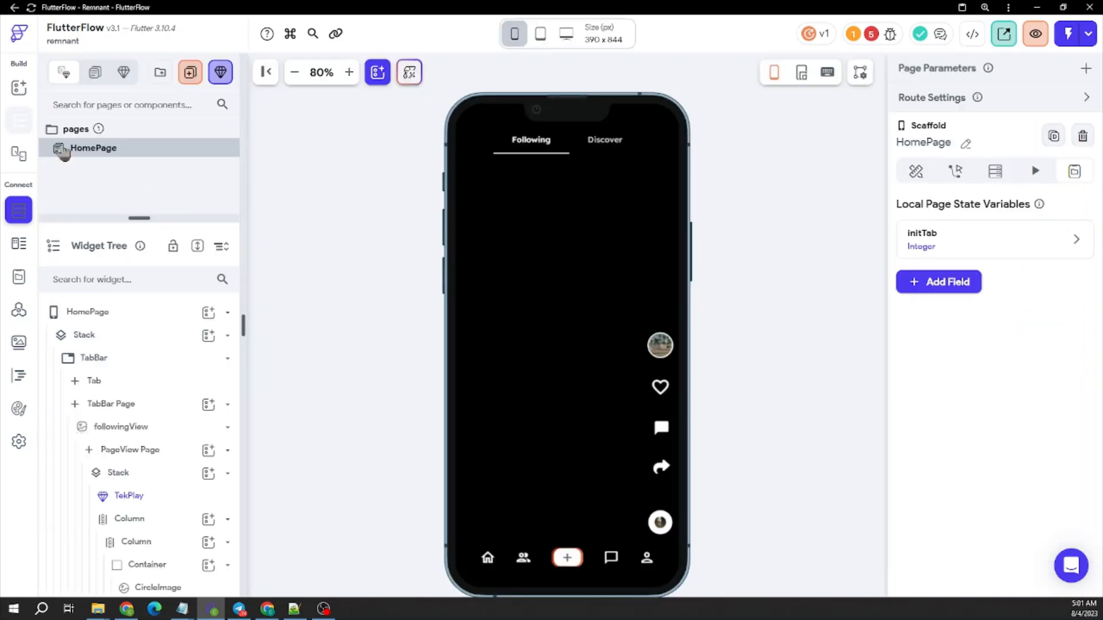
click(491, 269)
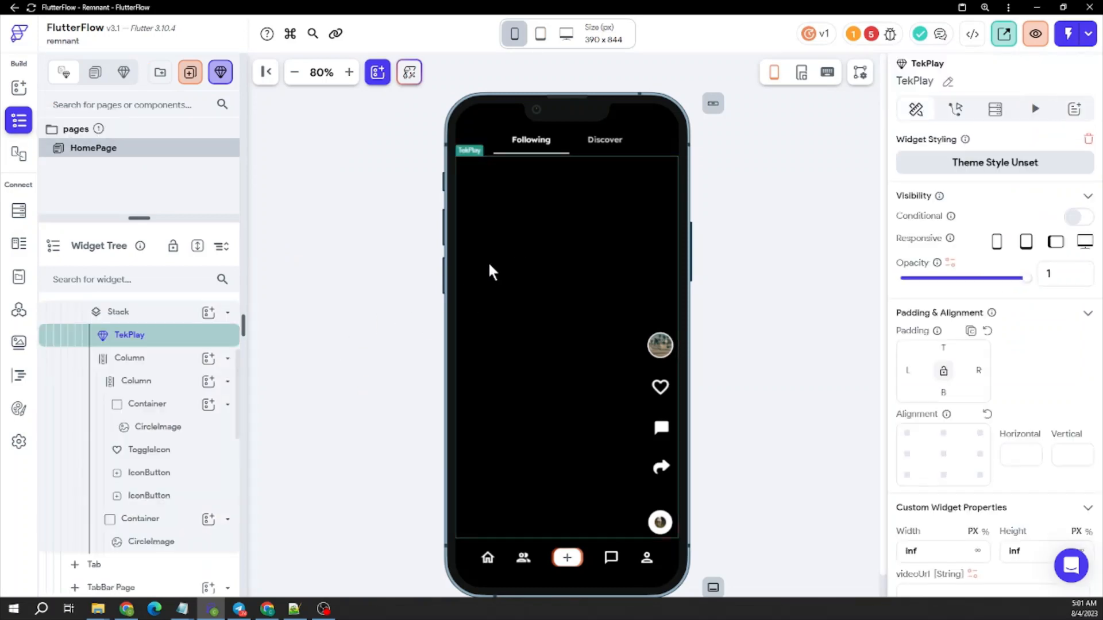
scroll(167, 381, up, 3)
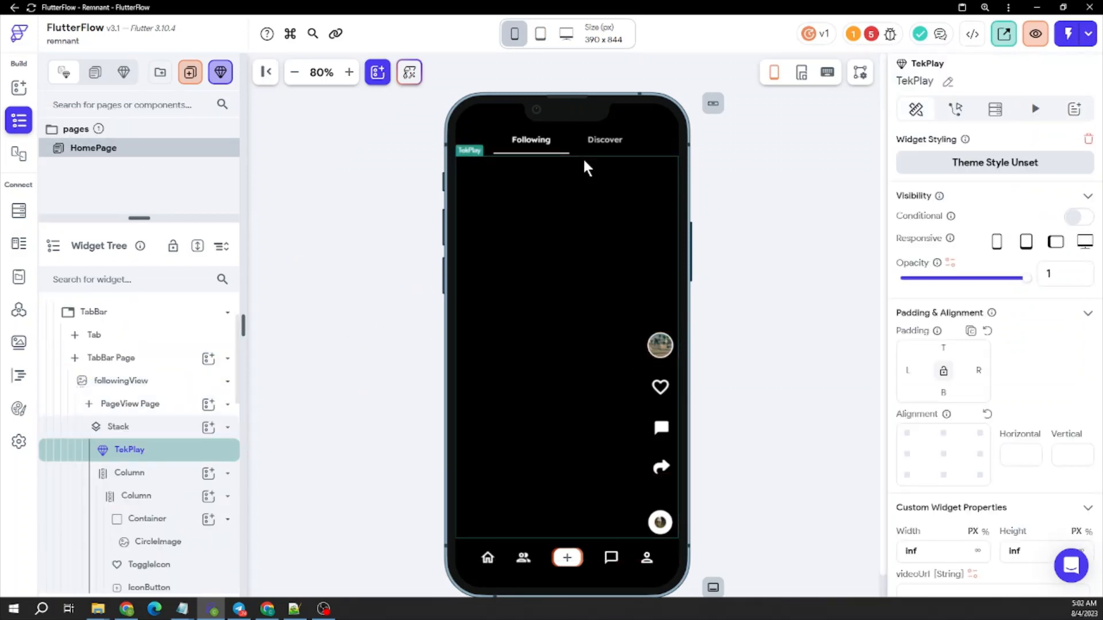
click(604, 140)
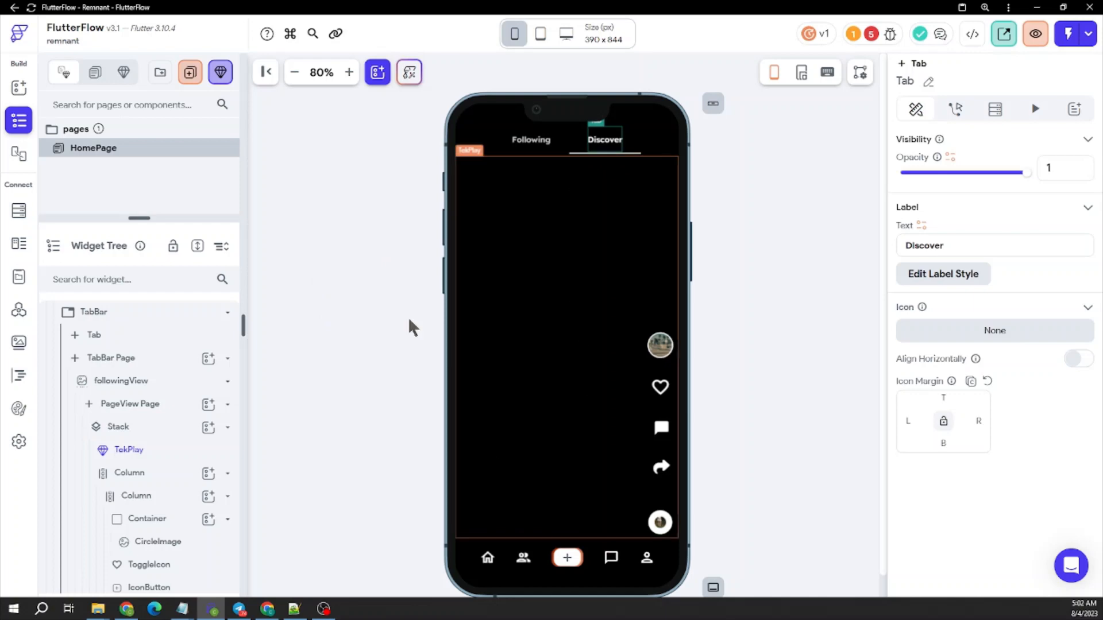
scroll(183, 420, down, 3)
scroll(153, 362, up, 1)
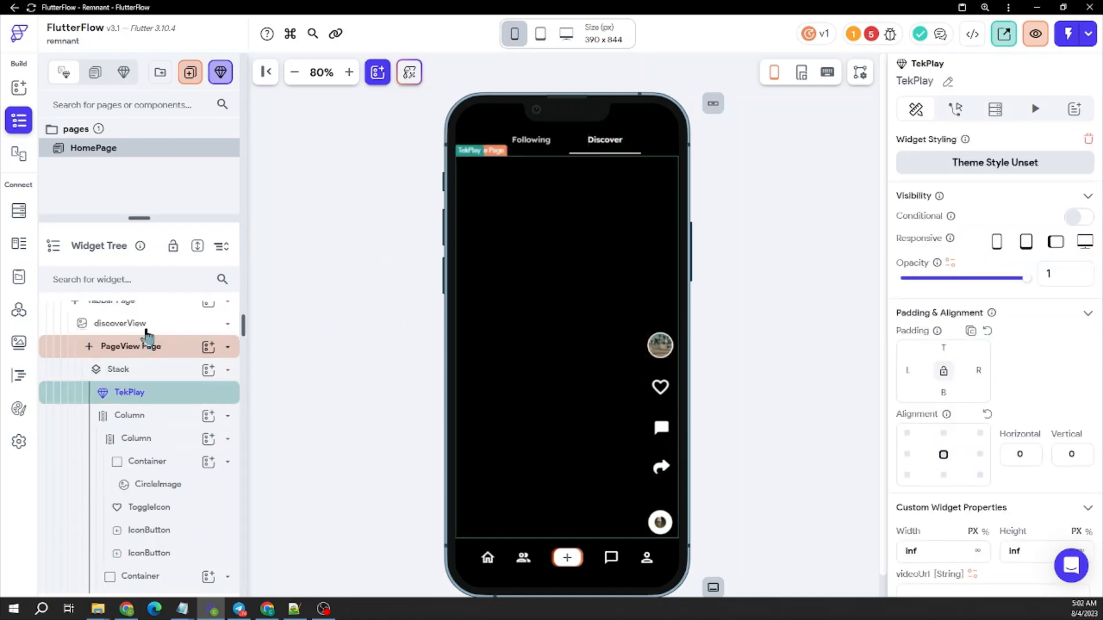
click(131, 346)
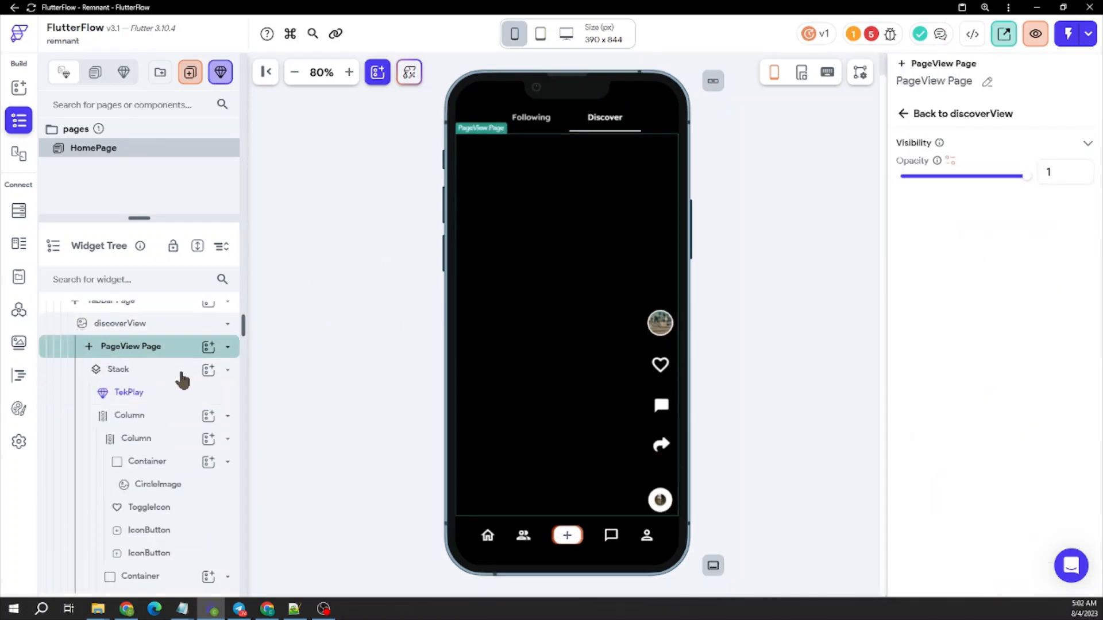
scroll(180, 378, up, 1)
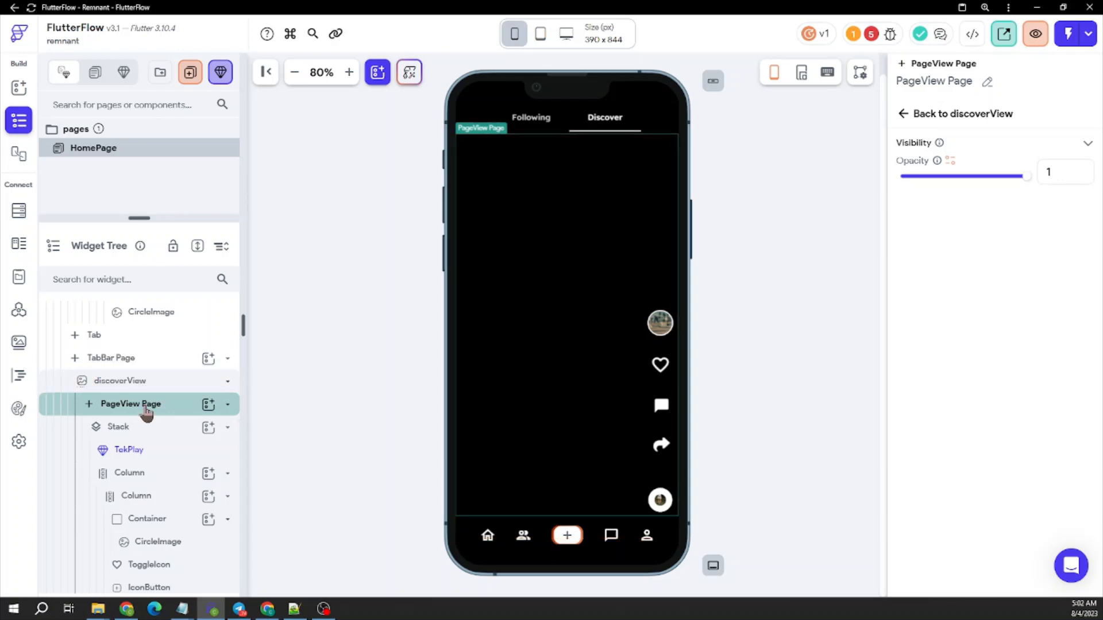
click(122, 382)
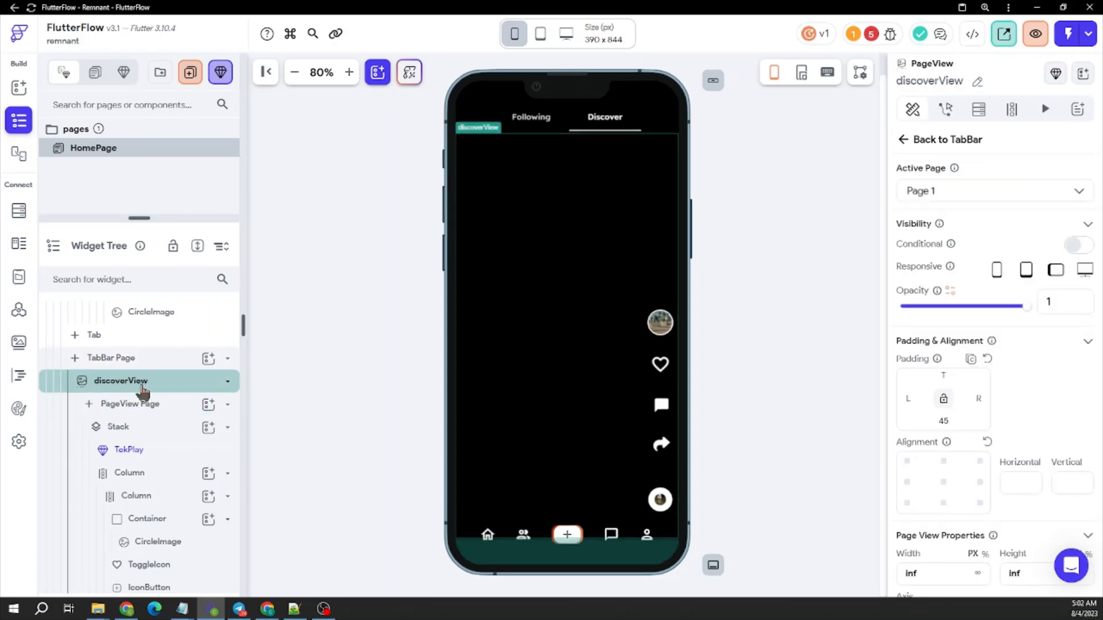
Add a Query Collection backend query to discoverView that uses the videofeed collection.
click(976, 112)
click(965, 153)
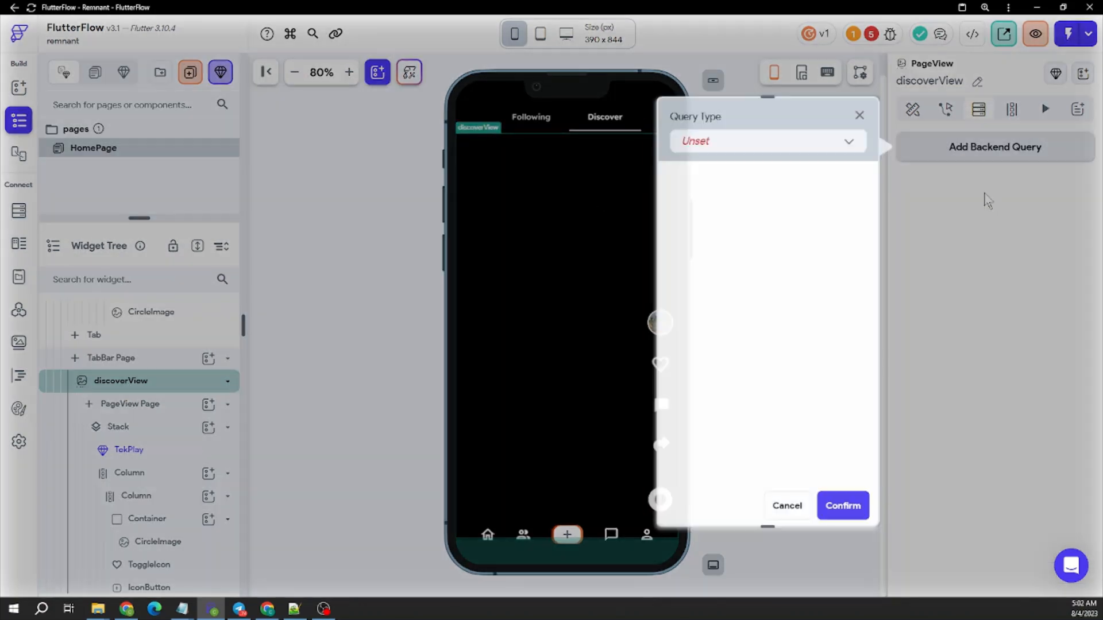
click(800, 148)
click(792, 150)
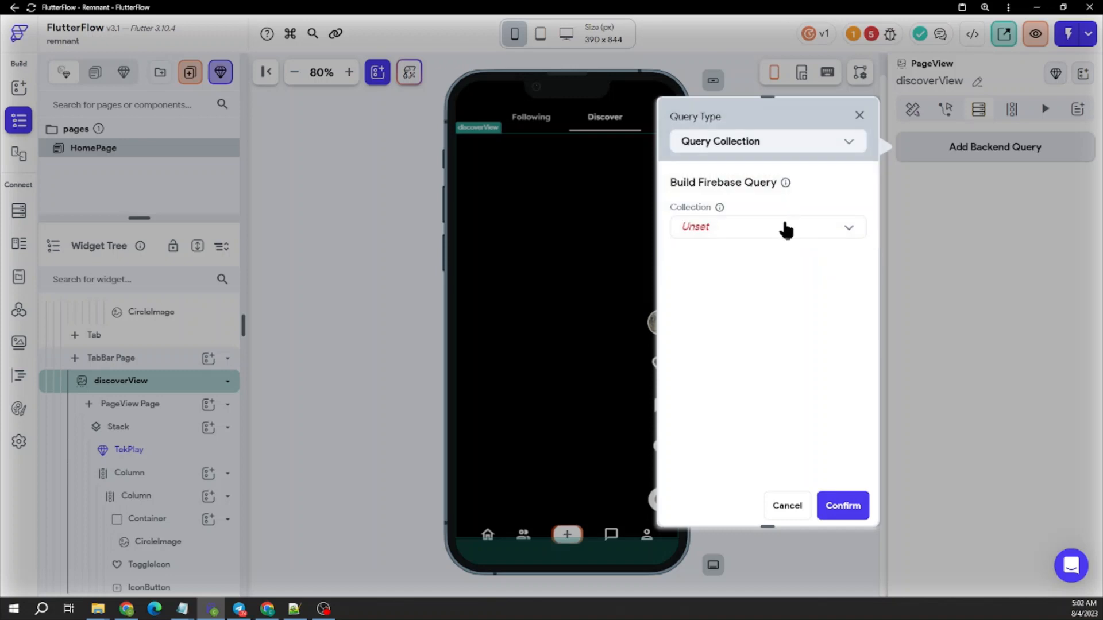
click(783, 229)
click(711, 264)
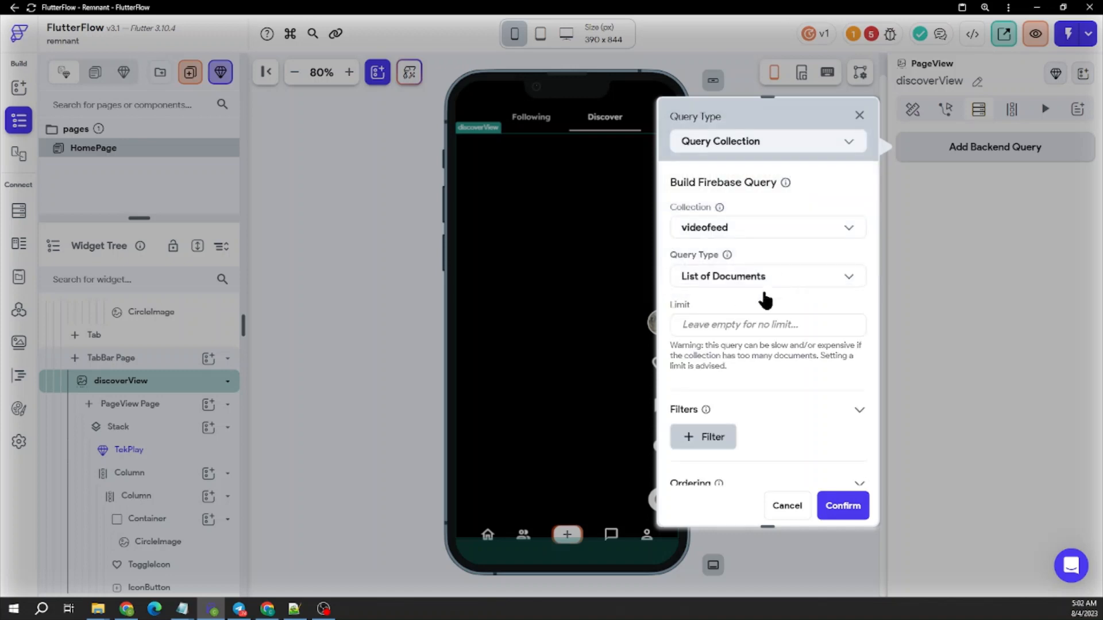
scroll(759, 295, down, 1)
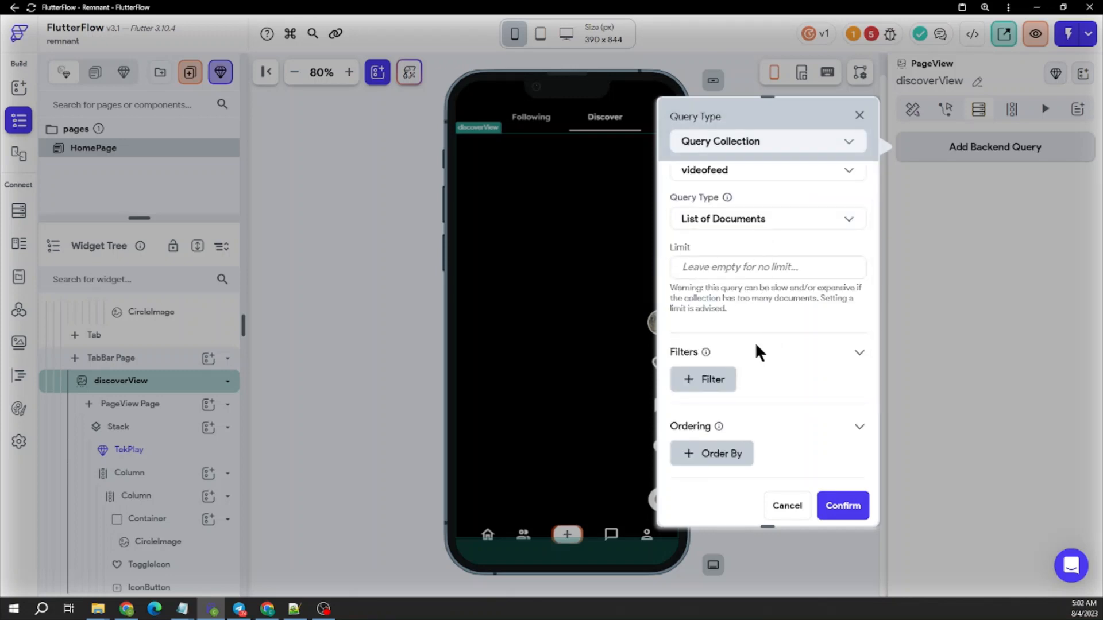
click(750, 367)
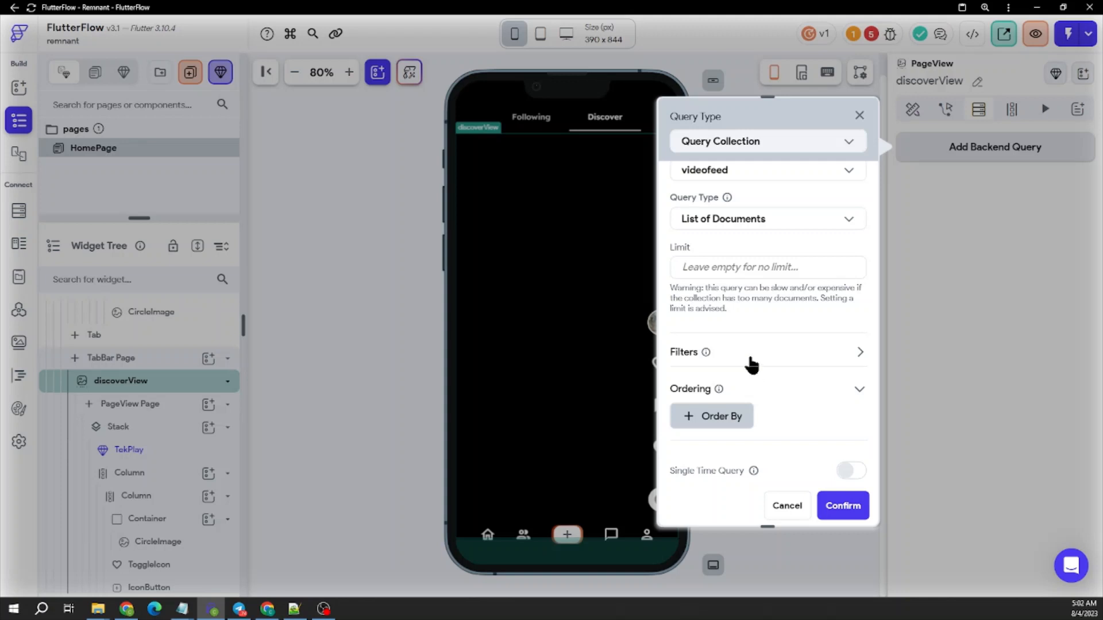
click(751, 365)
scroll(750, 366, down, 1)
click(709, 322)
click(770, 378)
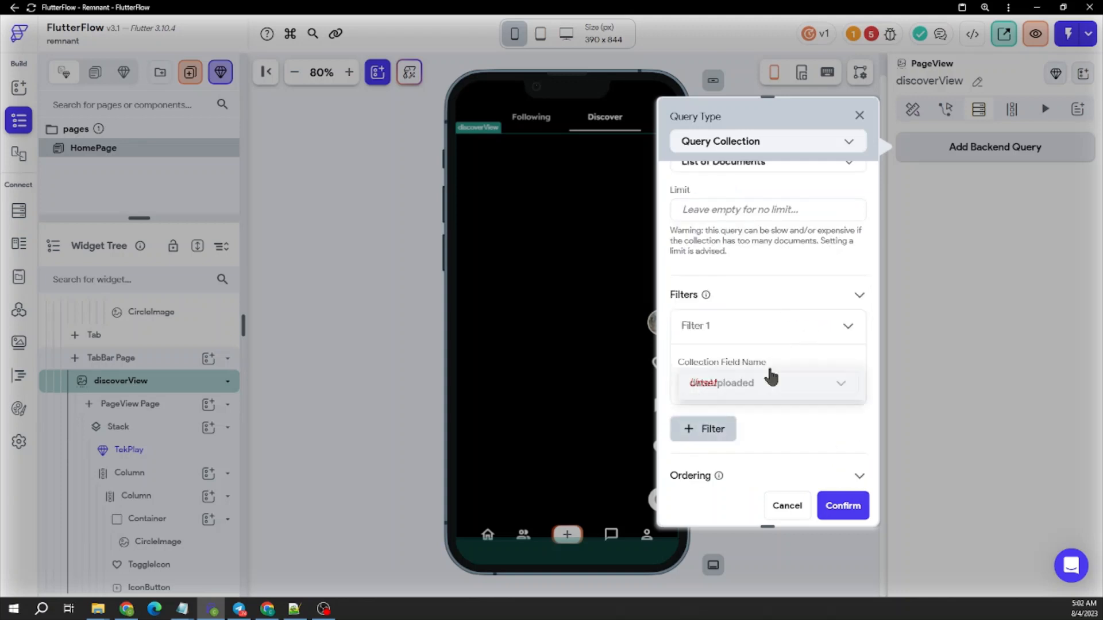
click(782, 369)
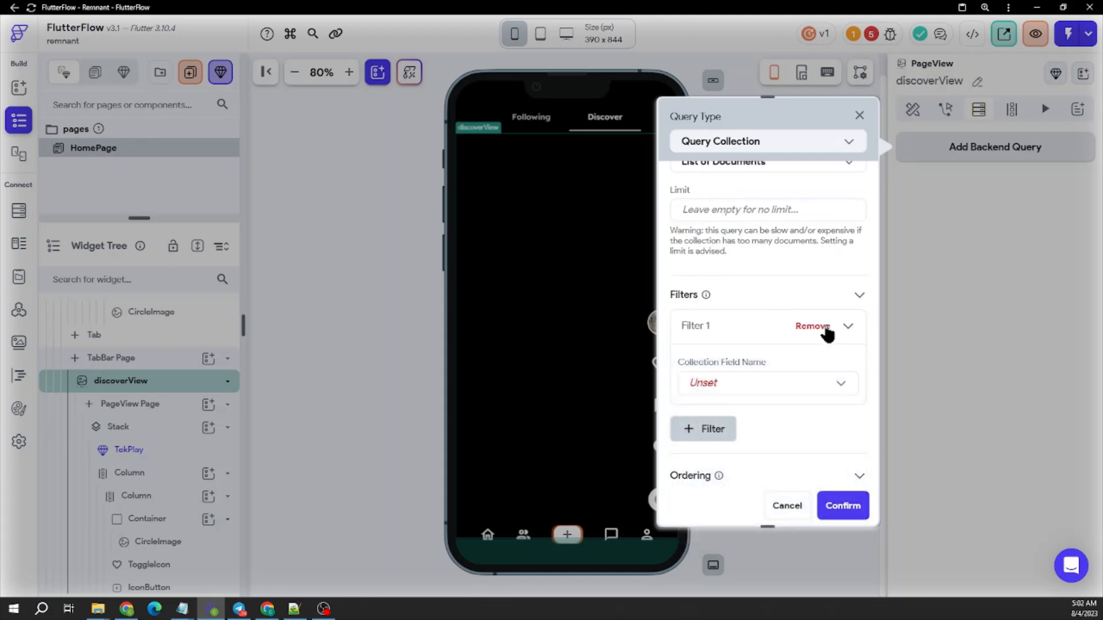
click(827, 326)
Remove the unset filter from the videofeed query, order it by dateUploaded in Decreasing order, and confirm the query.
click(739, 402)
scroll(765, 370, down, 2)
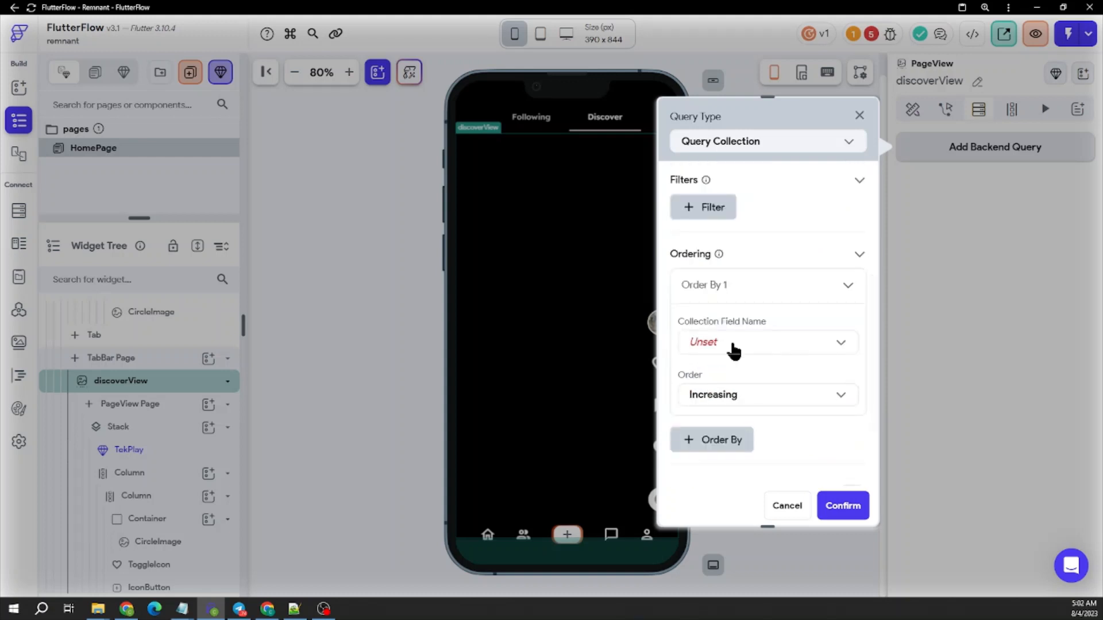
click(733, 350)
click(734, 349)
scroll(747, 349, down, 1)
click(757, 342)
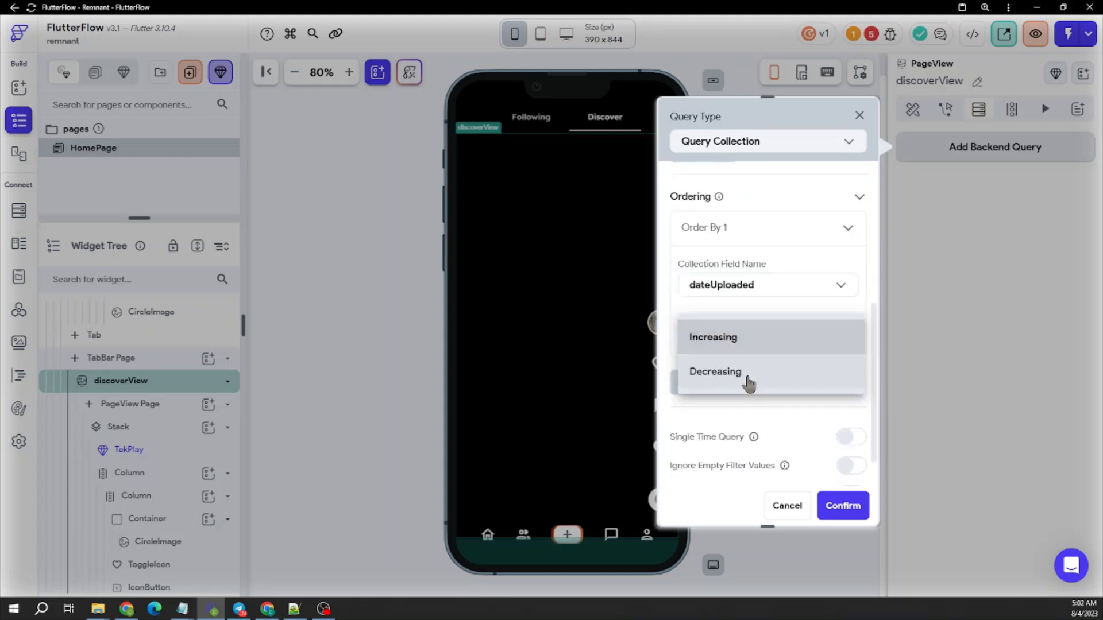
click(746, 382)
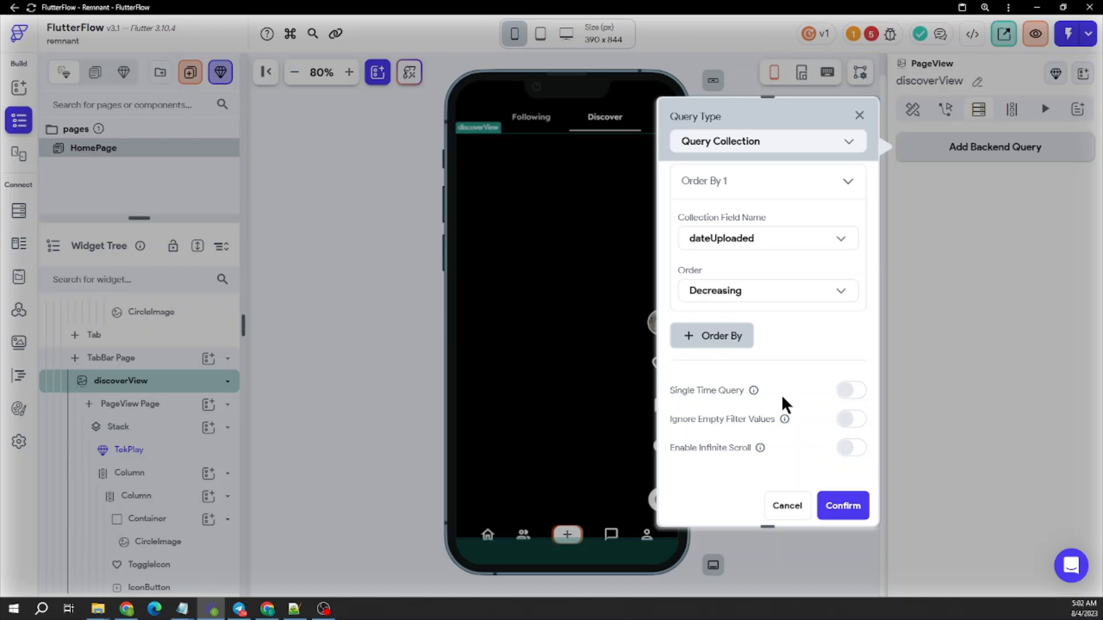
click(811, 506)
click(673, 372)
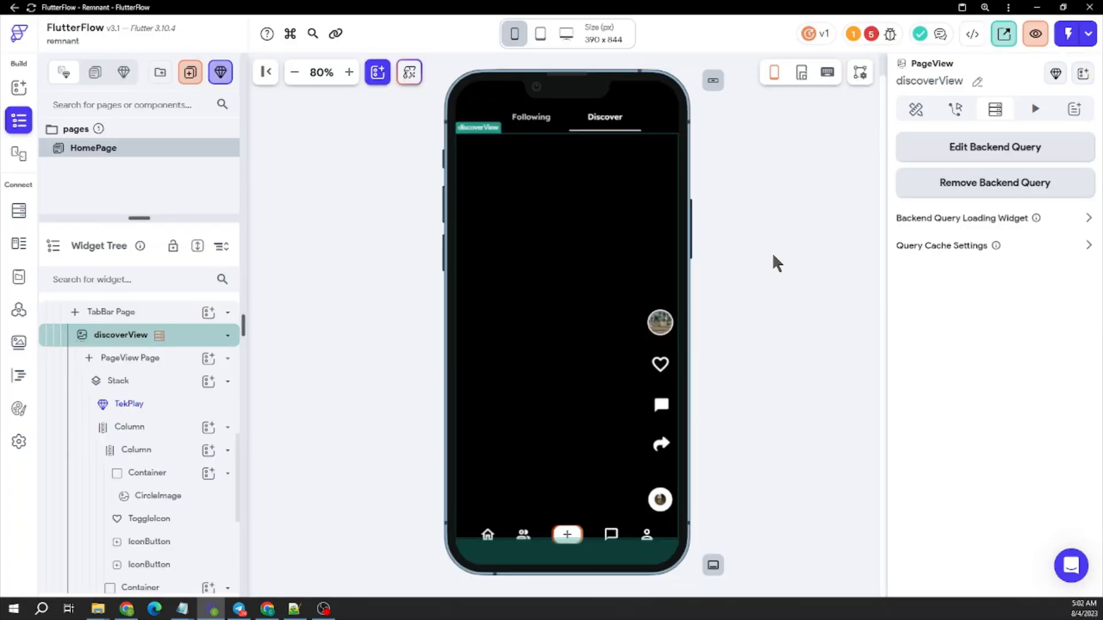
click(770, 256)
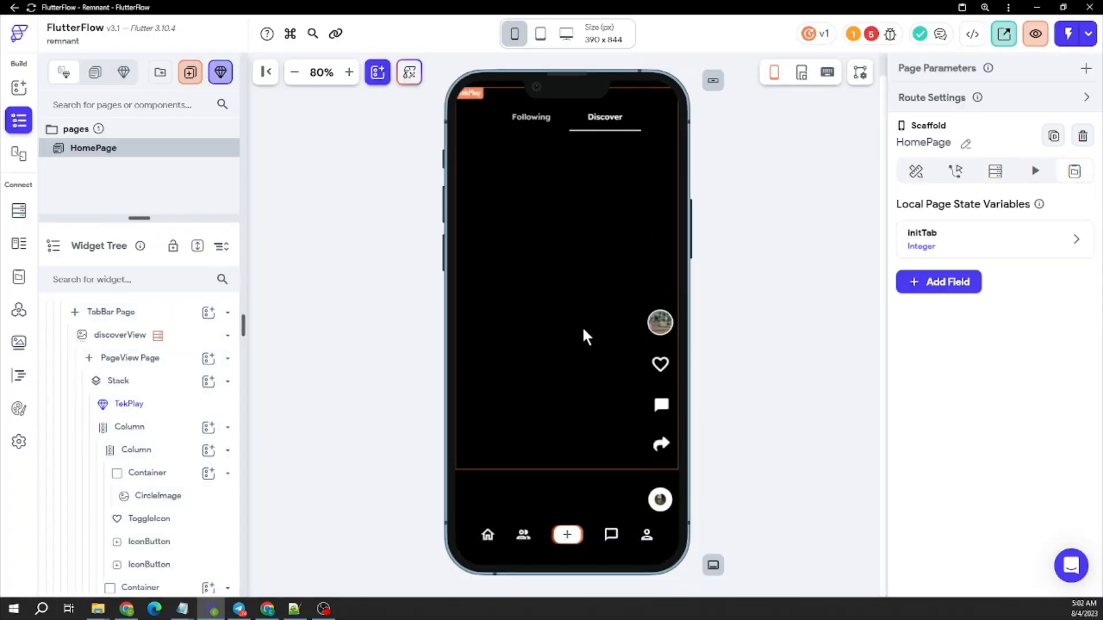
scroll(583, 329, up, 1)
scroll(583, 328, down, 3)
scroll(583, 328, up, 2)
scroll(583, 328, down, 3)
scroll(583, 328, down, 2)
scroll(583, 328, up, 3)
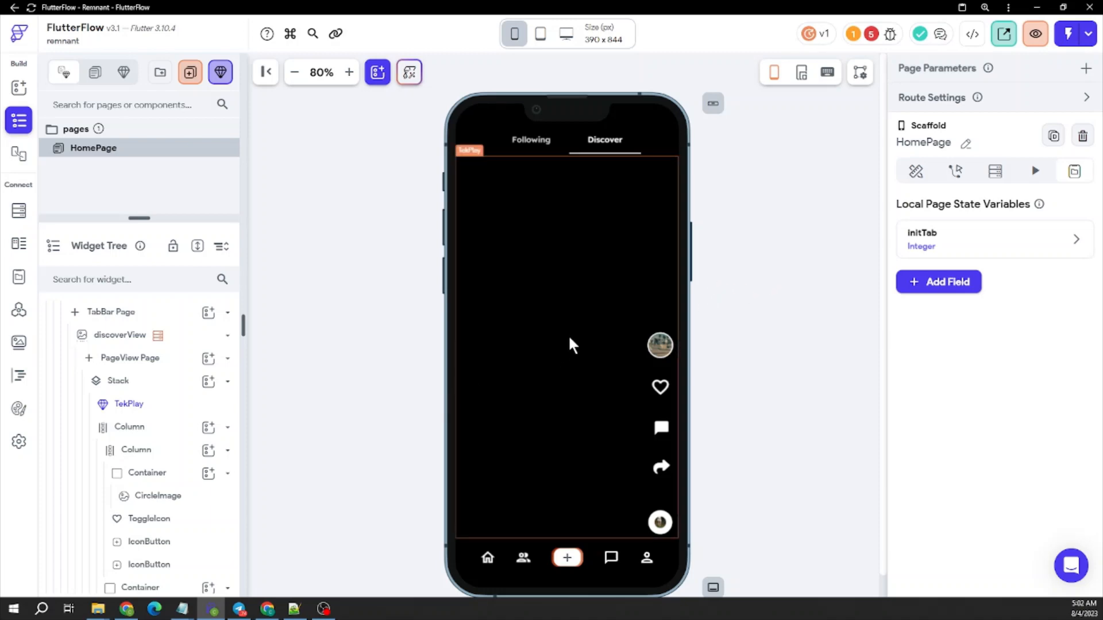
Add a Container to discoverView's Stack, place it at the lower left of the video area, and size it about 239 by 106 px.
click(129, 386)
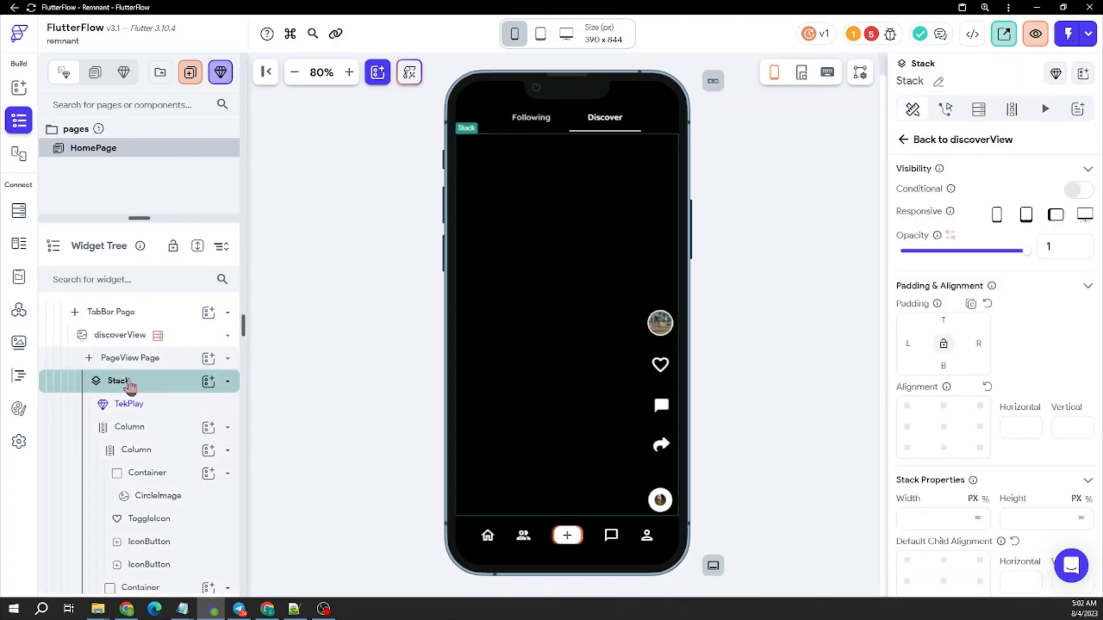
click(208, 383)
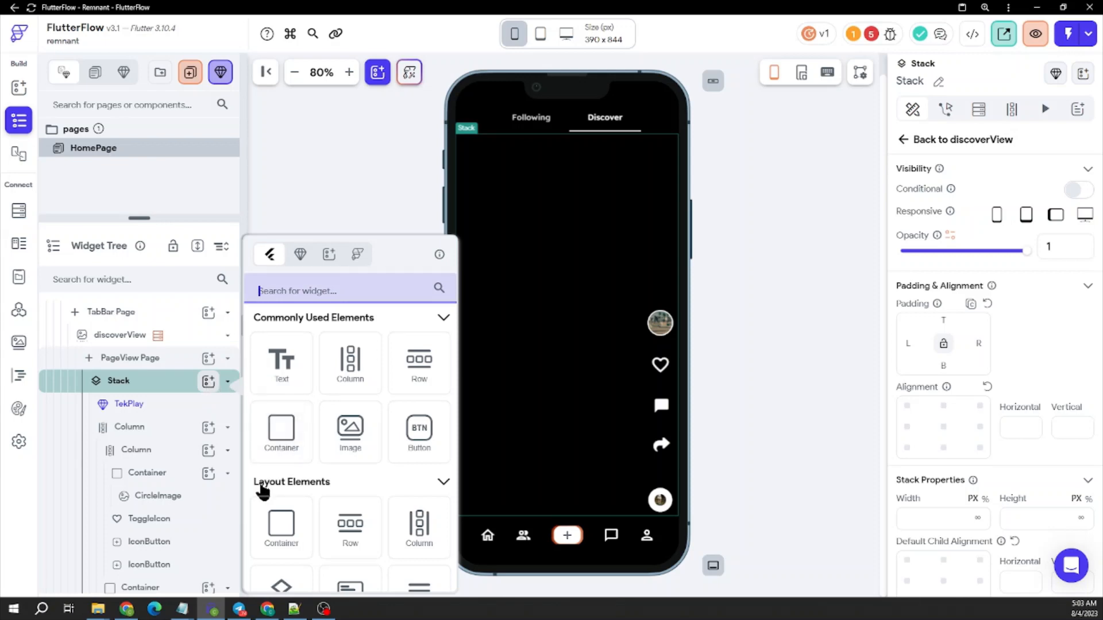
click(280, 427)
drag(484, 167, 594, 484)
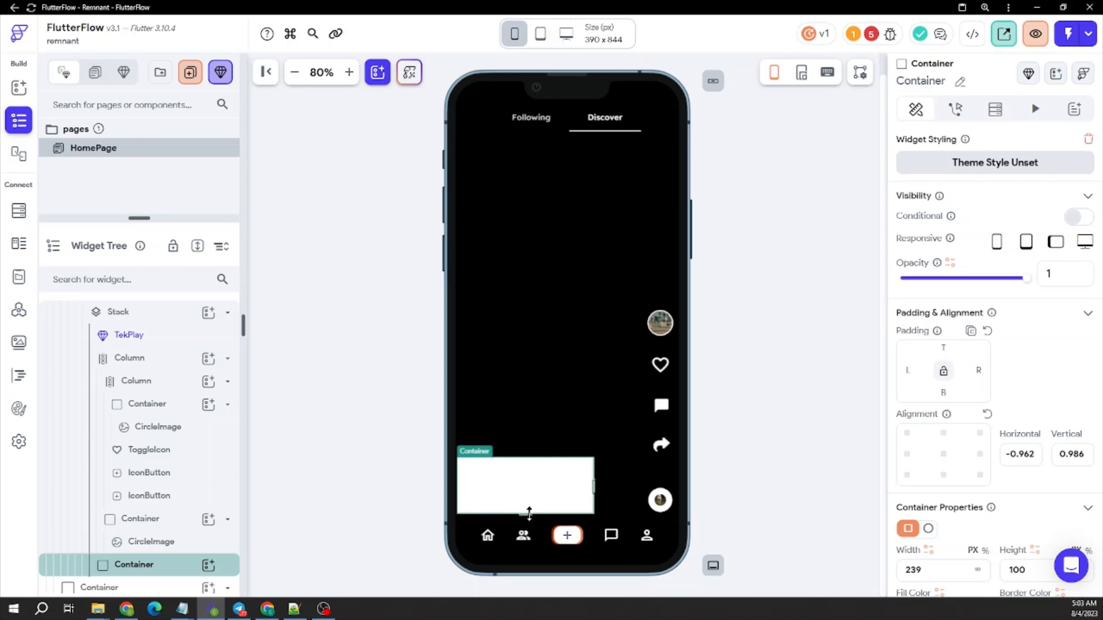
drag(529, 515, 529, 513)
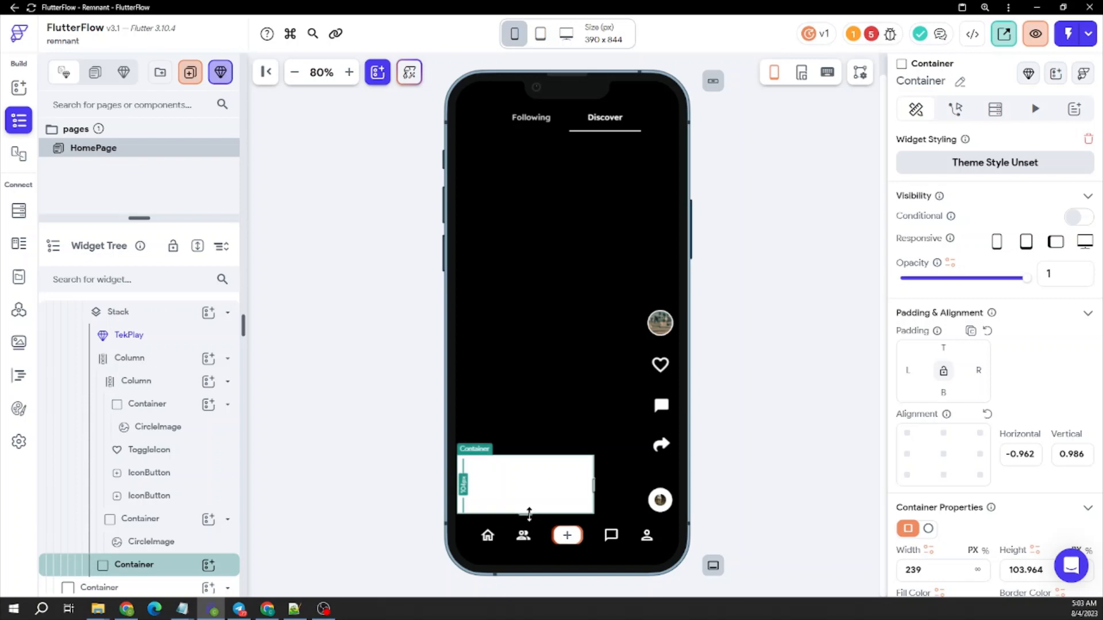
drag(529, 513, 529, 512)
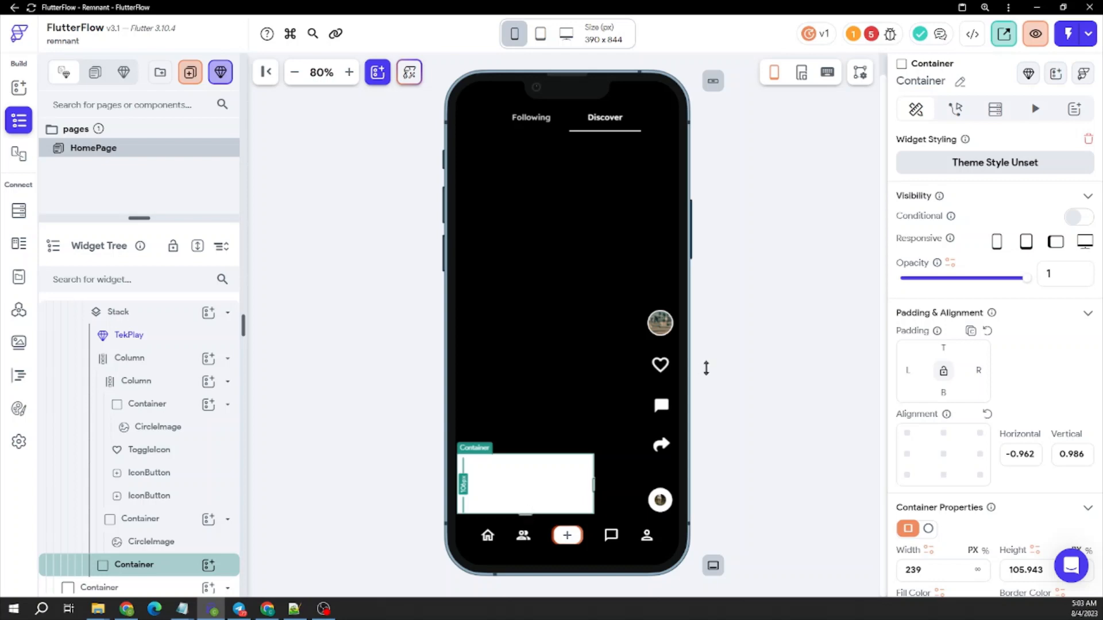
drag(706, 368, 706, 368)
scroll(946, 442, down, 3)
click(760, 406)
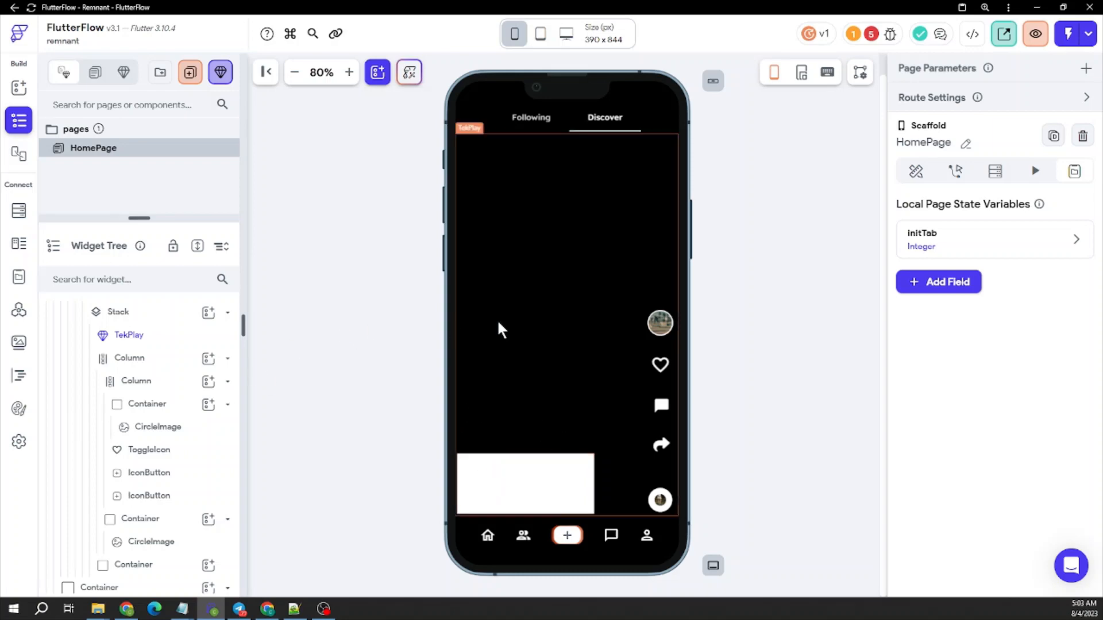
Add a Column inside the new Container and set its padding to 4 on all sides.
click(498, 473)
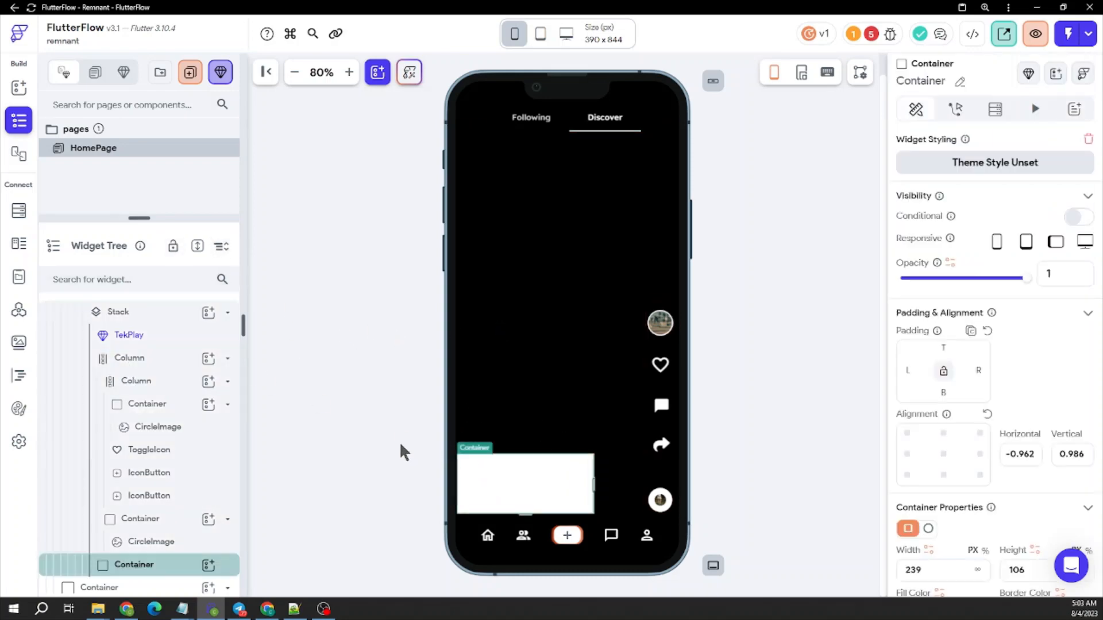
click(208, 565)
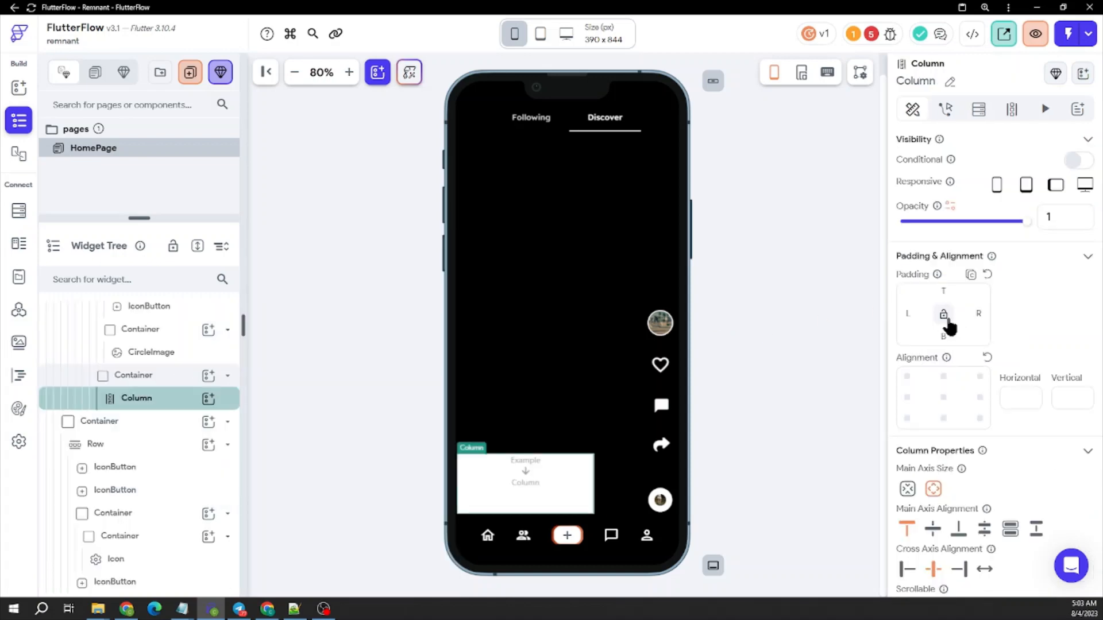
click(944, 316)
click(943, 293)
text(4)
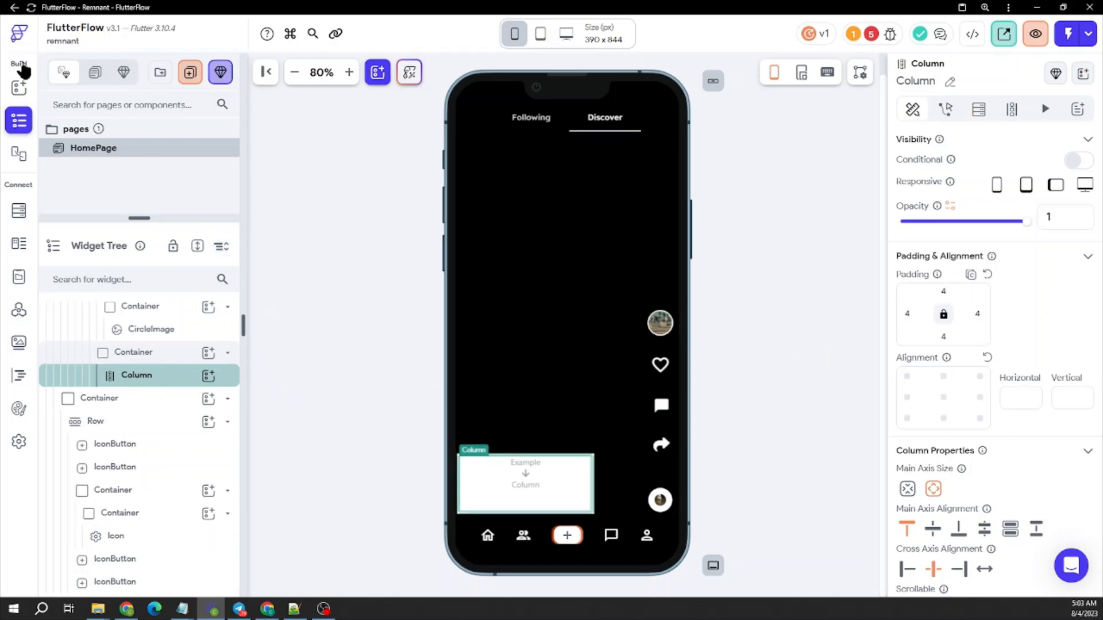
Add a Row inside the Column and set its left and right padding to 2.
click(19, 87)
drag(194, 188, 460, 476)
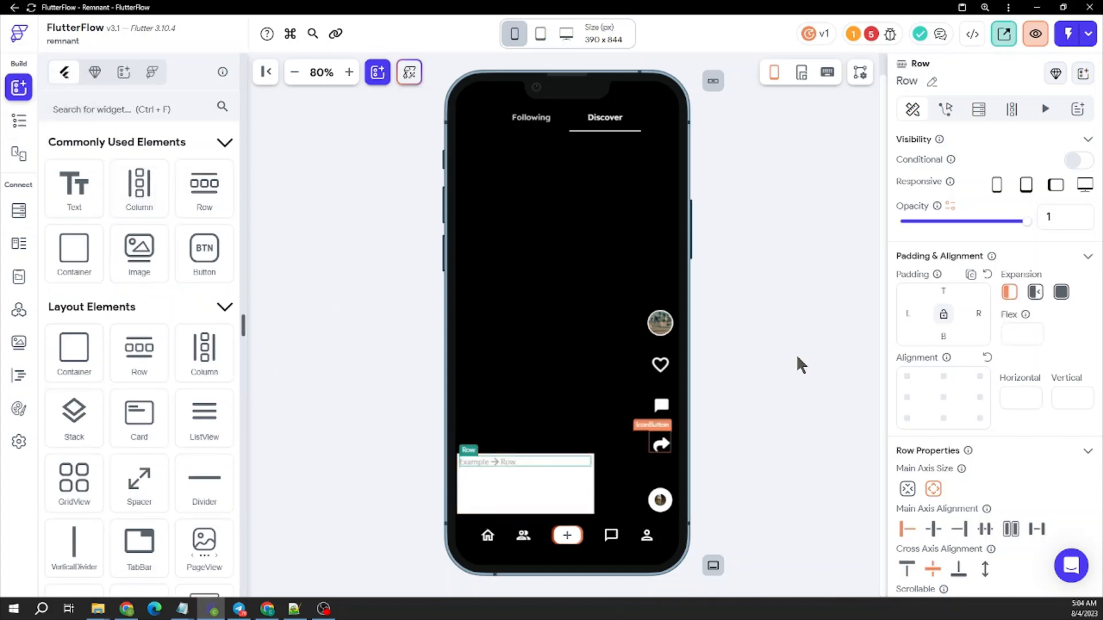
click(908, 314)
text(2)
click(977, 314)
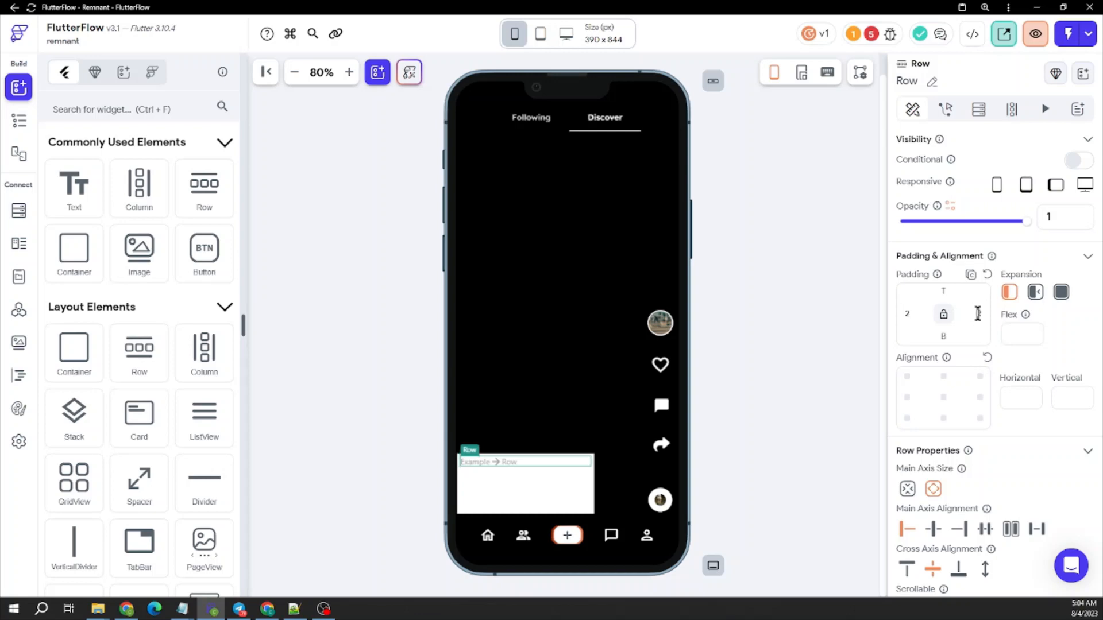
text(2)
Add a Text widget to the Row with font weight 600 - Semi Bold and text color #FFFFFF.
drag(72, 198, 506, 468)
drag(401, 484, 401, 483)
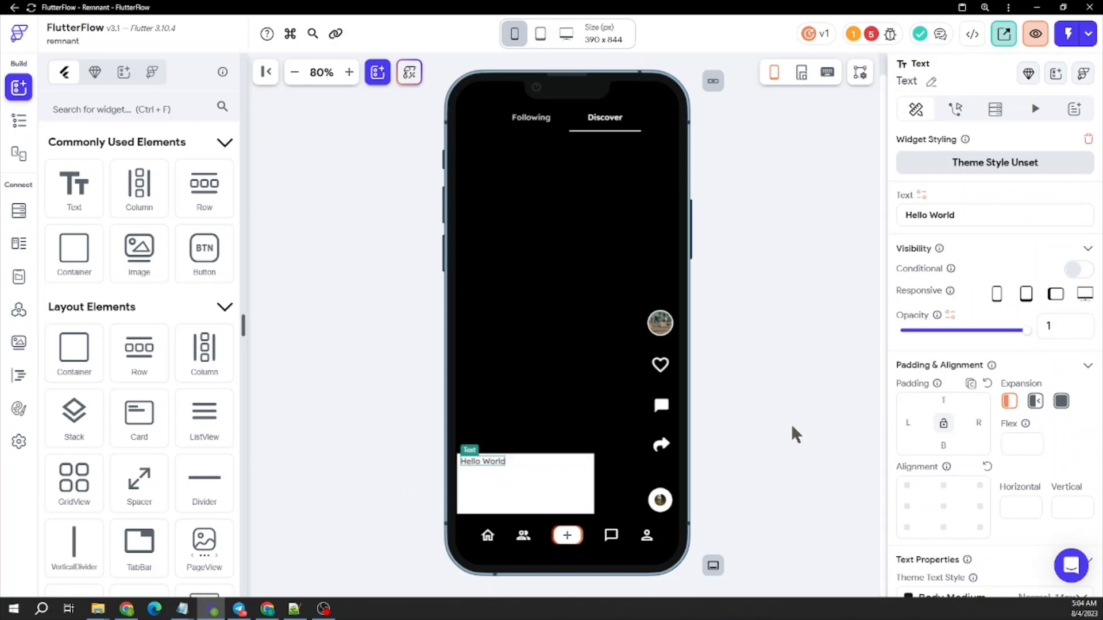
scroll(953, 466, down, 5)
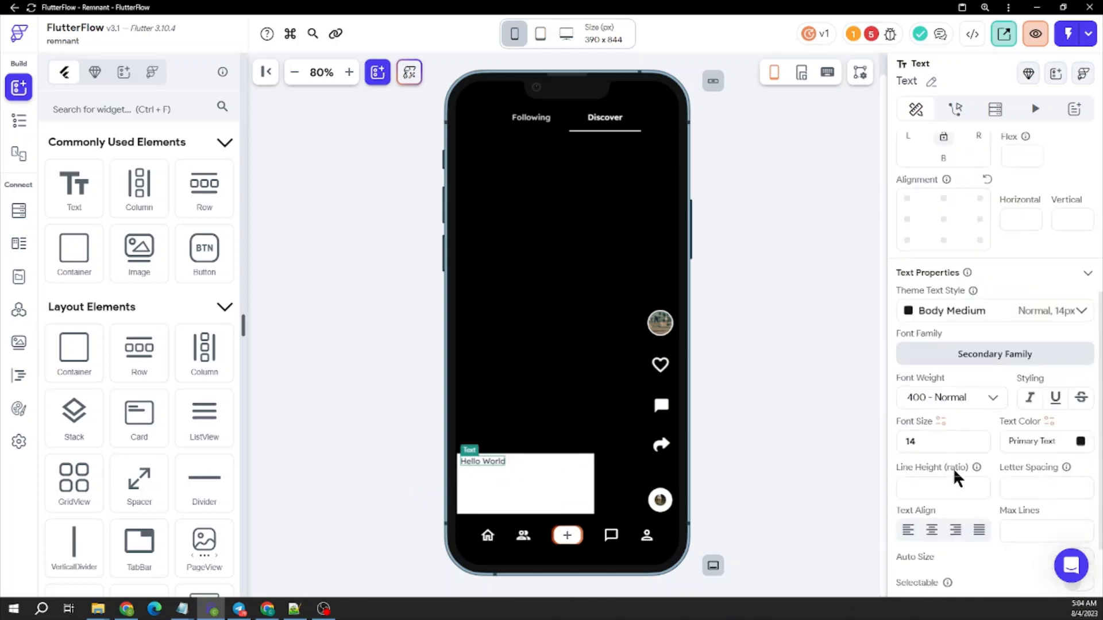
click(943, 405)
click(945, 436)
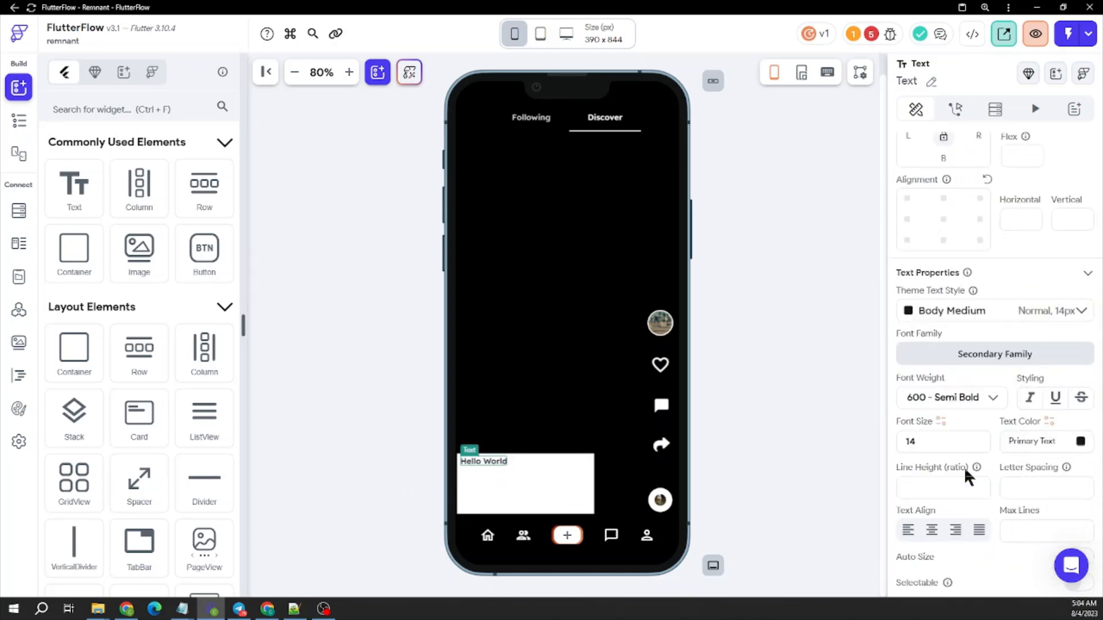
click(1080, 441)
click(617, 427)
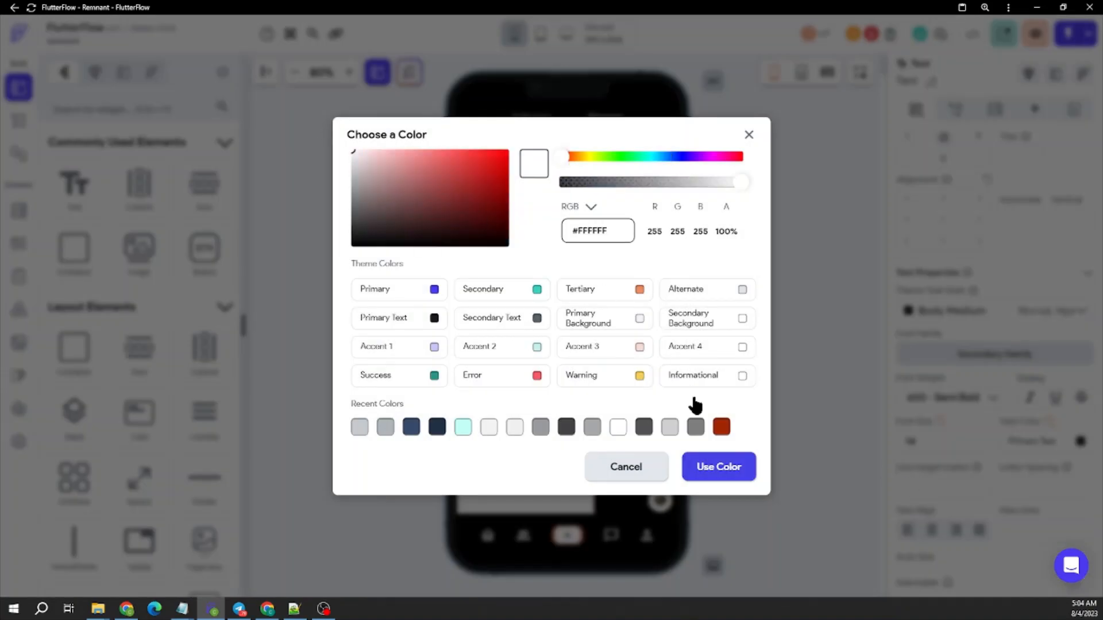
click(698, 460)
Clear the fill color of the Container that holds the text Column.
click(573, 488)
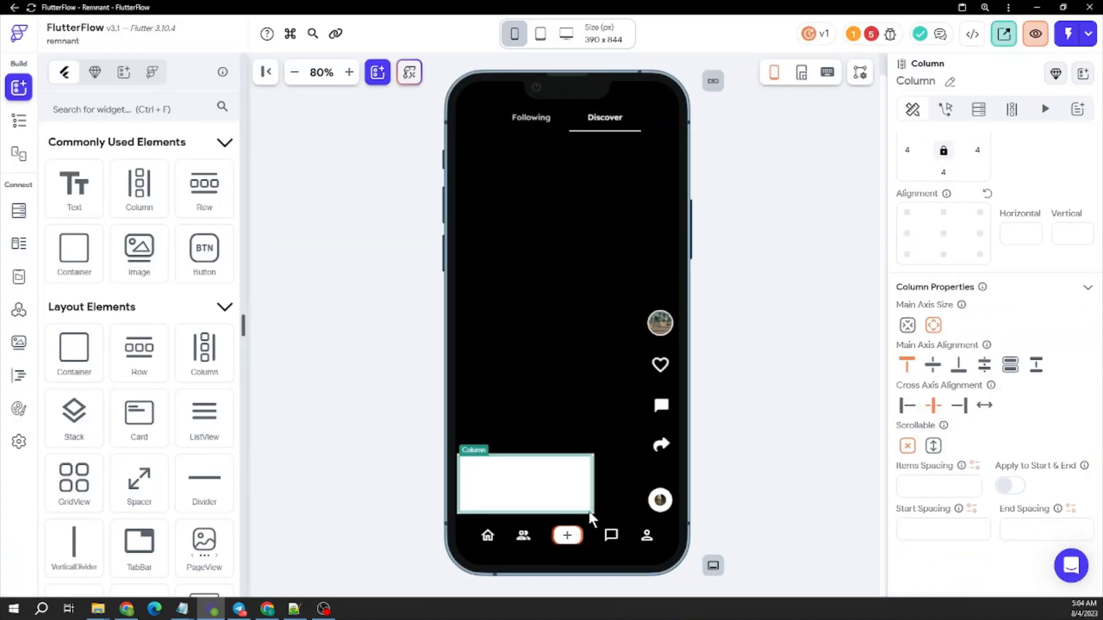
click(588, 511)
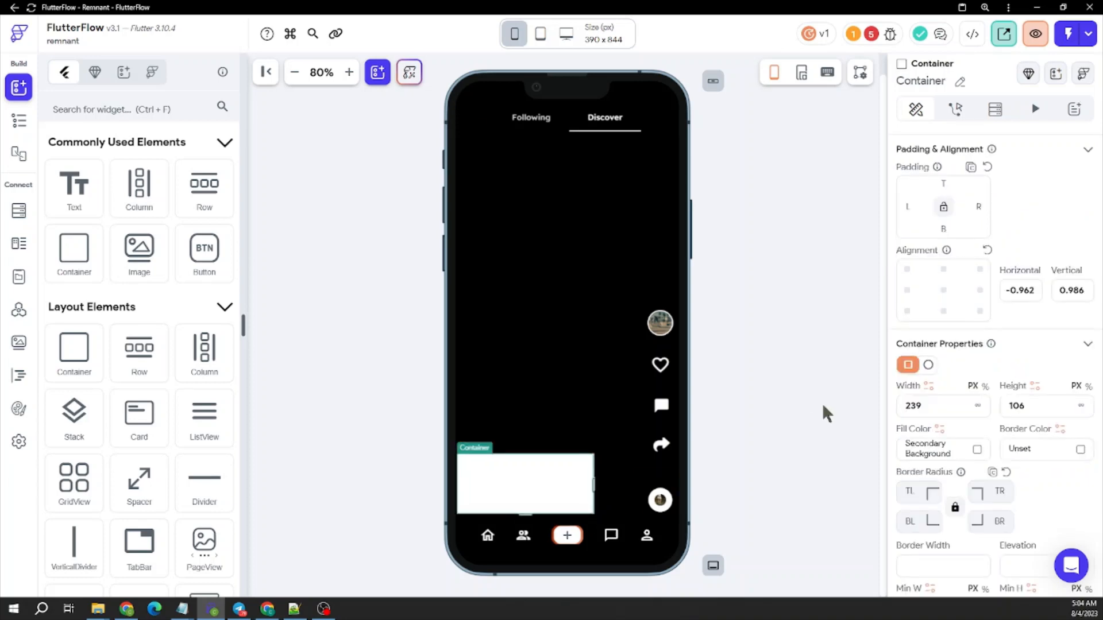
scroll(976, 402, down, 1)
click(976, 393)
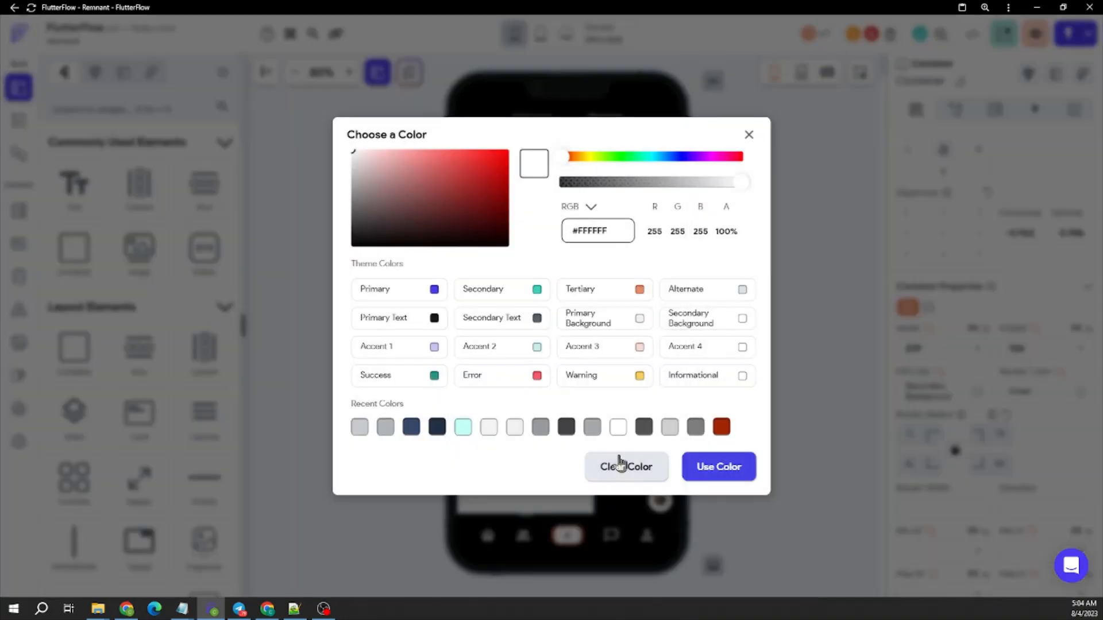
click(815, 324)
click(764, 320)
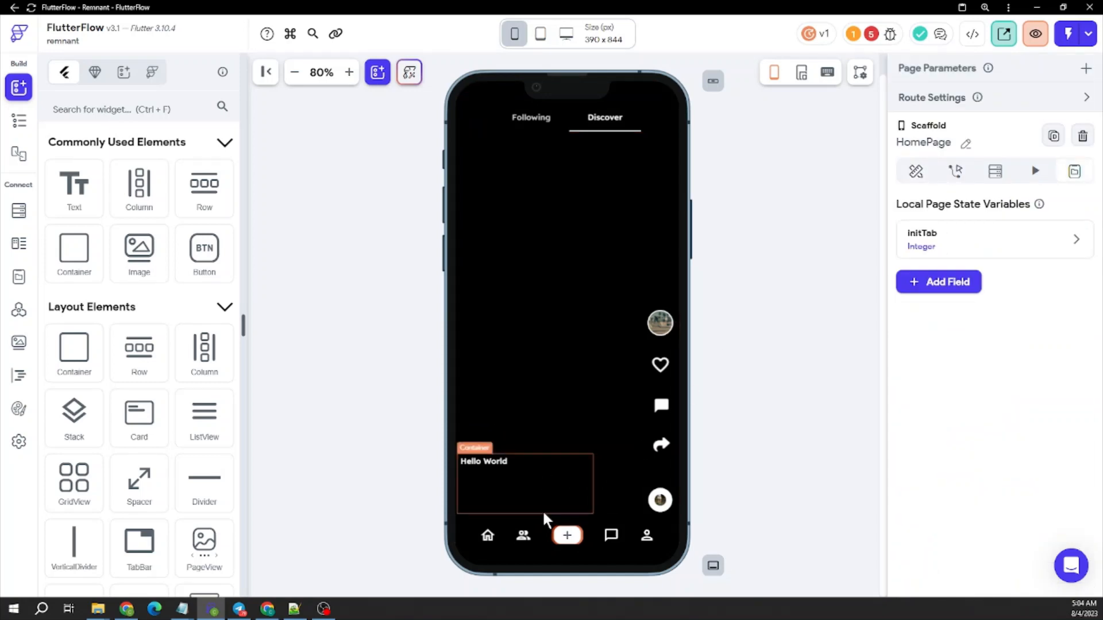
Add an Icon after the Hello World text in the Row and set its left padding to 3.
click(508, 462)
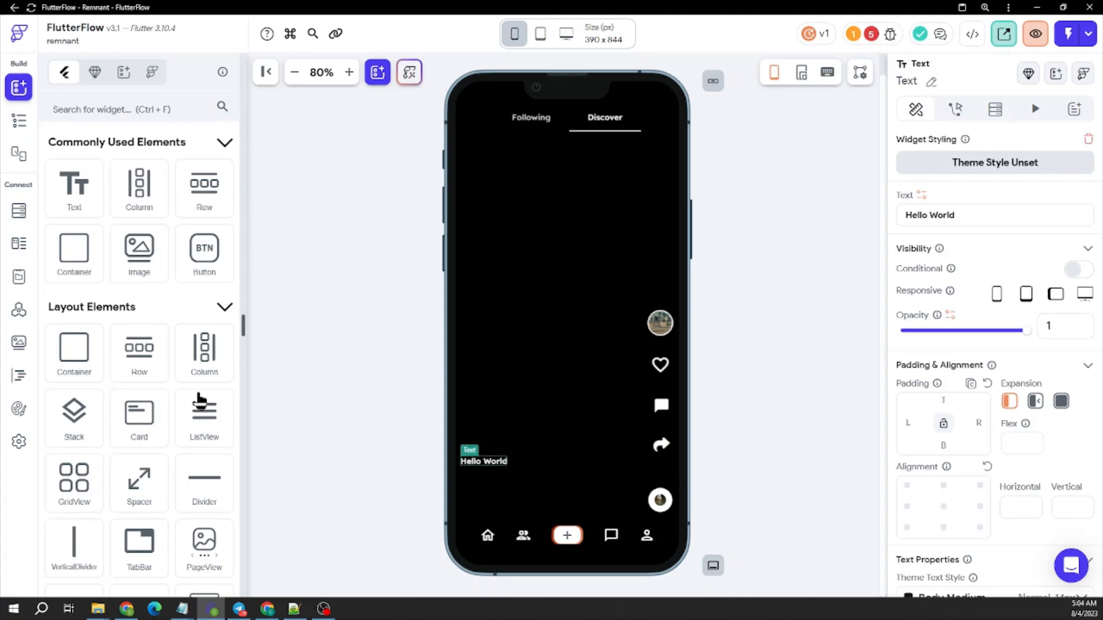
scroll(153, 315, down, 8)
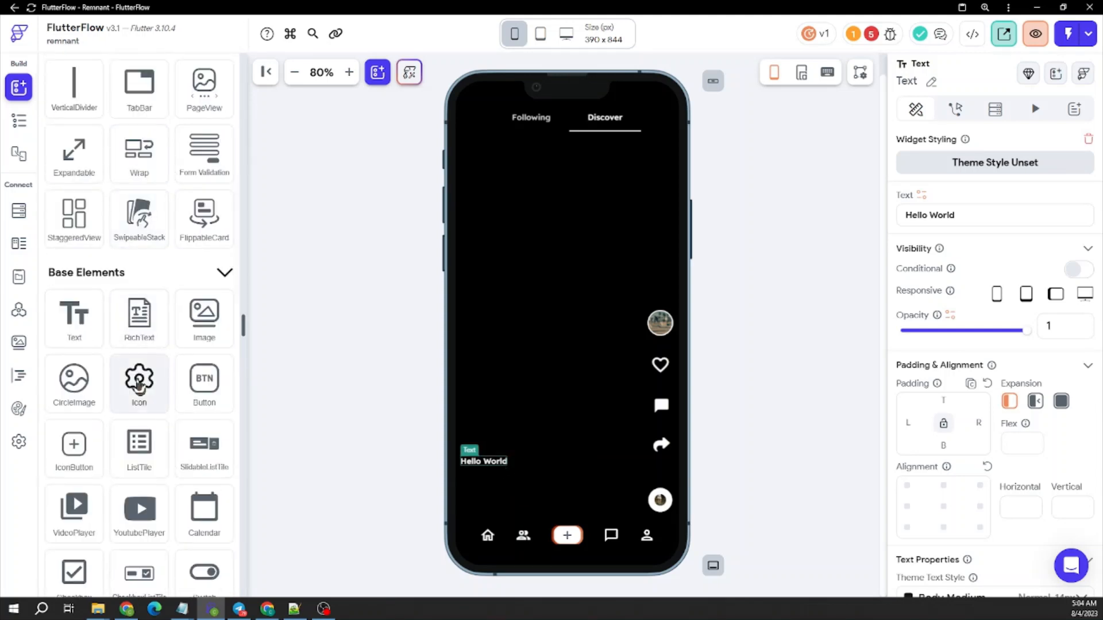
drag(138, 380, 528, 470)
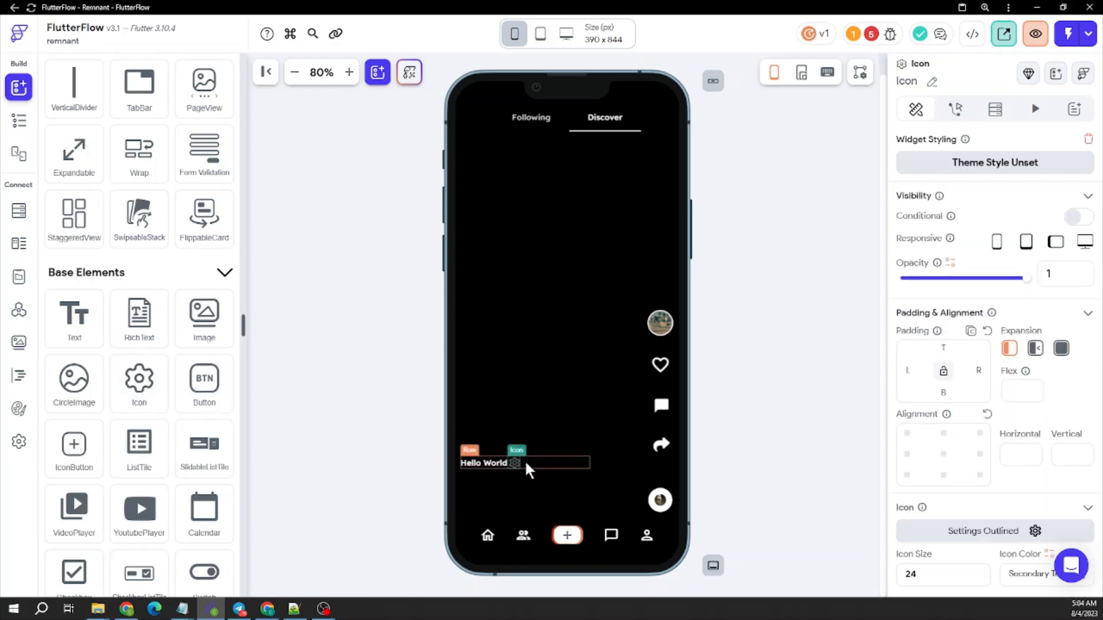
click(534, 462)
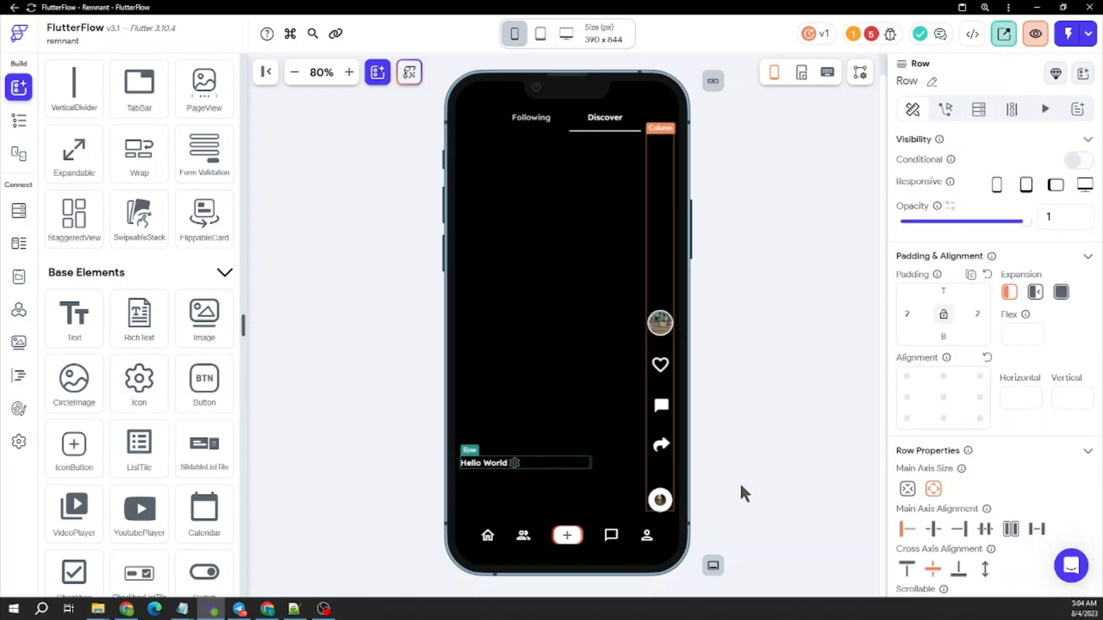
click(515, 462)
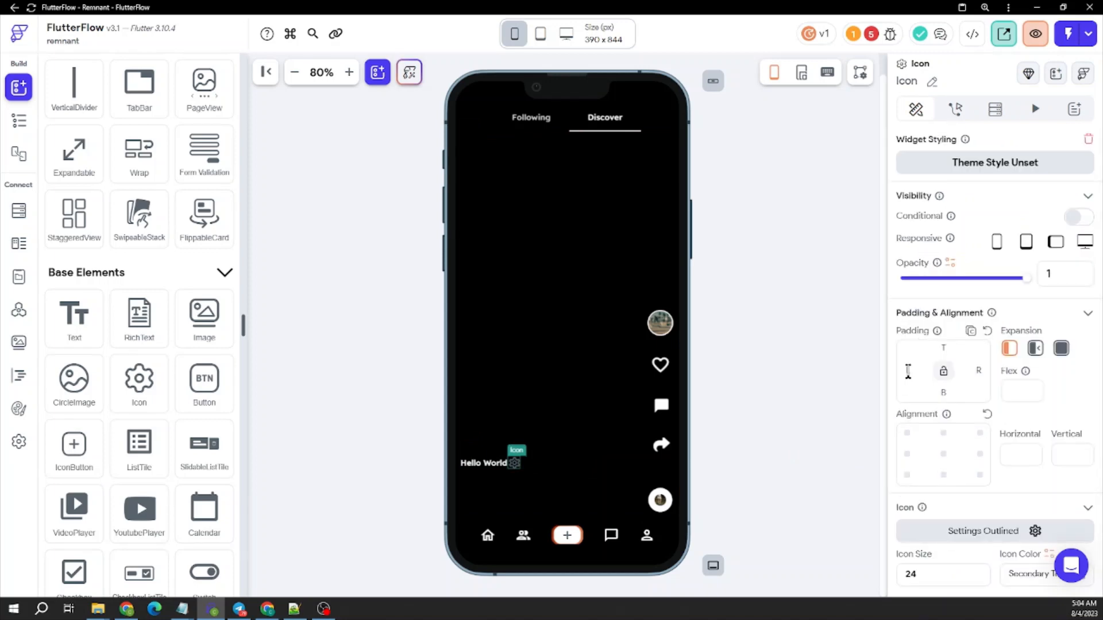
text(4)
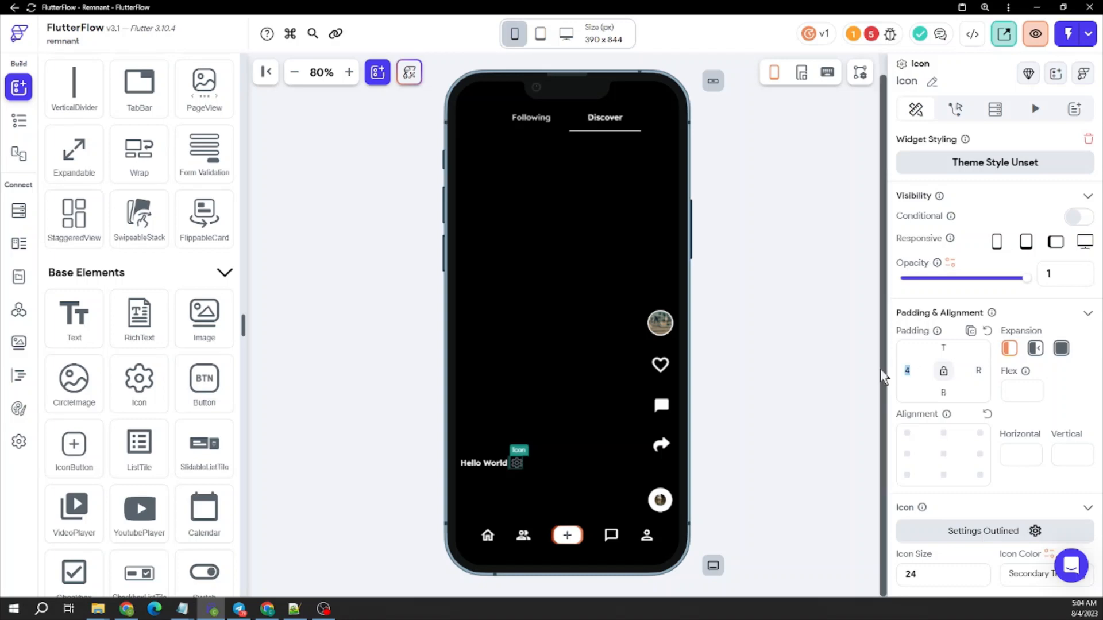
Change the new icon to Check Circle Outlined and set its color to the Secondary theme color.
scroll(1030, 428, down, 1)
click(1017, 489)
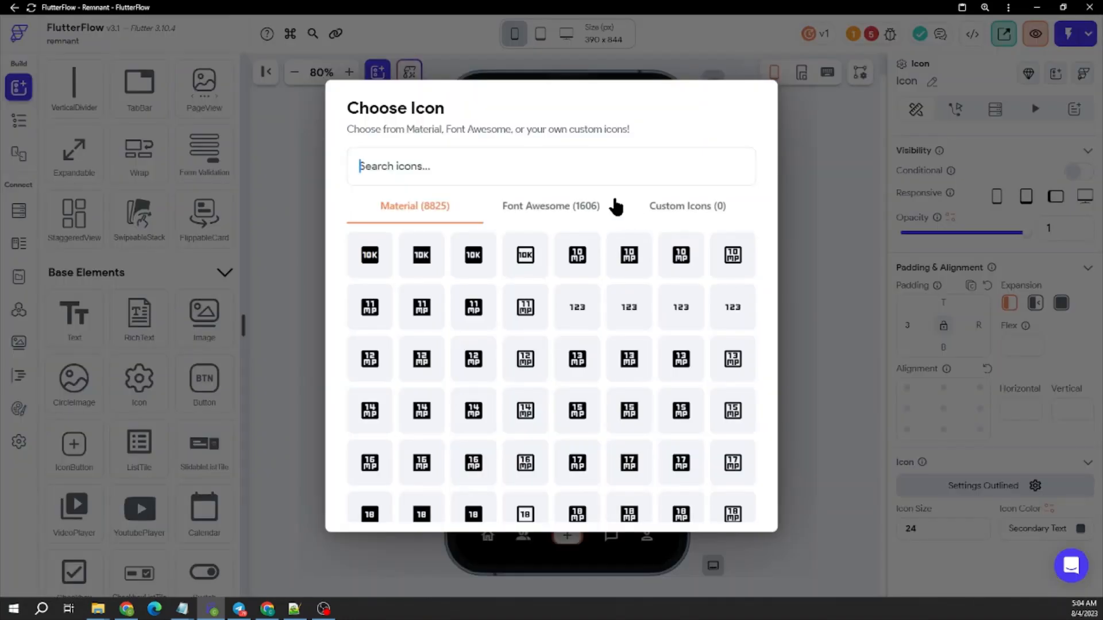
text(check)
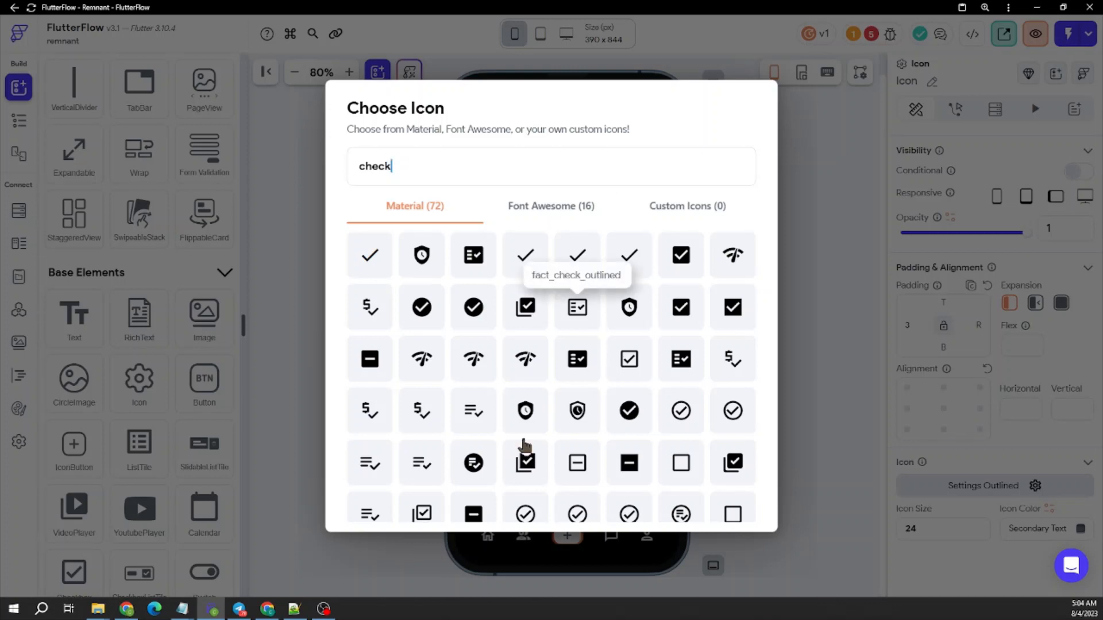
click(1064, 527)
click(1079, 528)
click(447, 187)
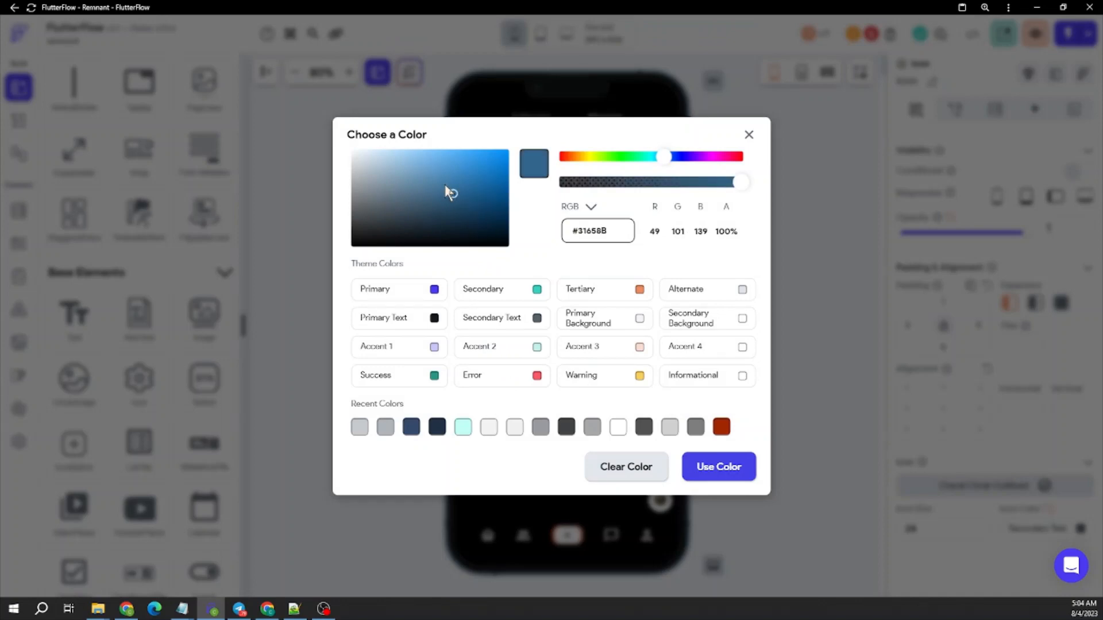
click(538, 290)
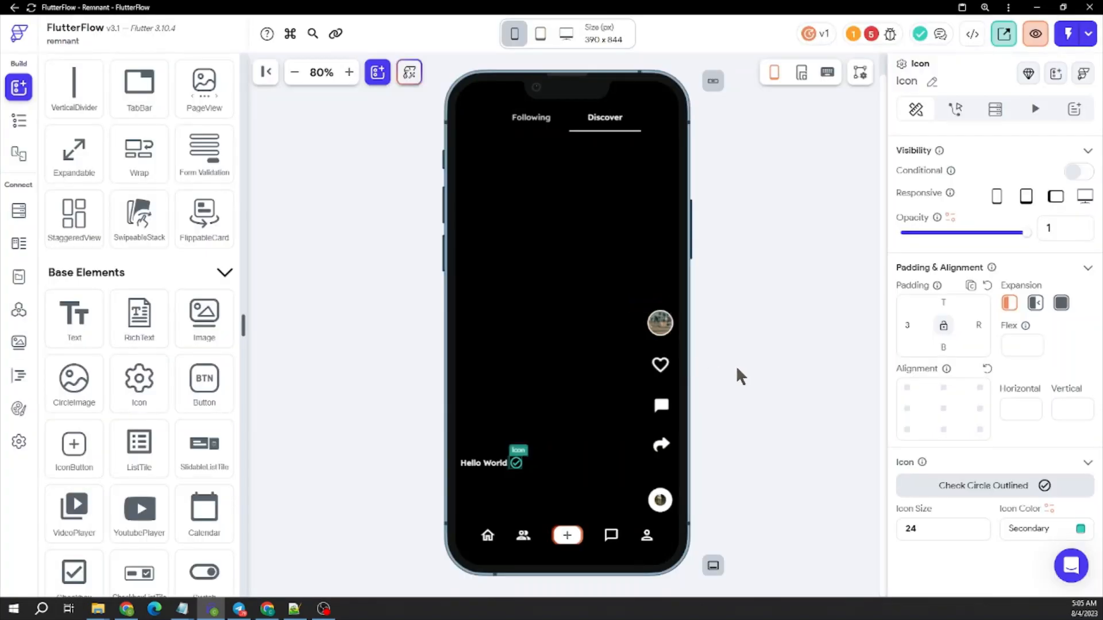
Set the size of the check icon beside the Hello World text to 11.
click(930, 527)
key(ctrl+a)
text(11)
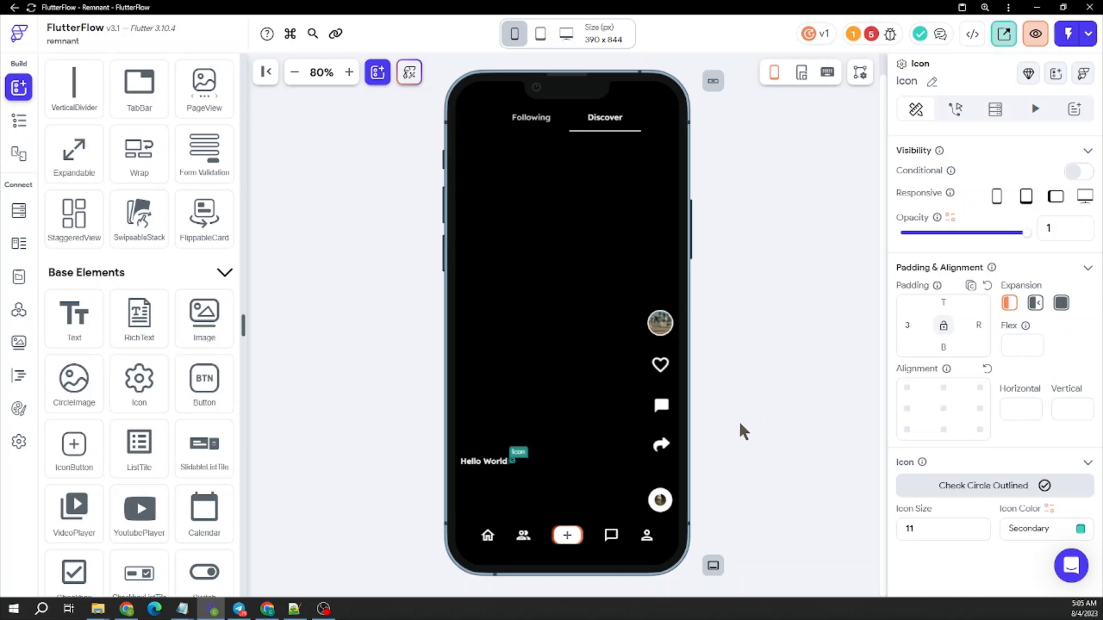
click(739, 421)
Set the cross axis alignment of the Row holding the text and check icon to start.
click(539, 461)
scroll(924, 454, down, 1)
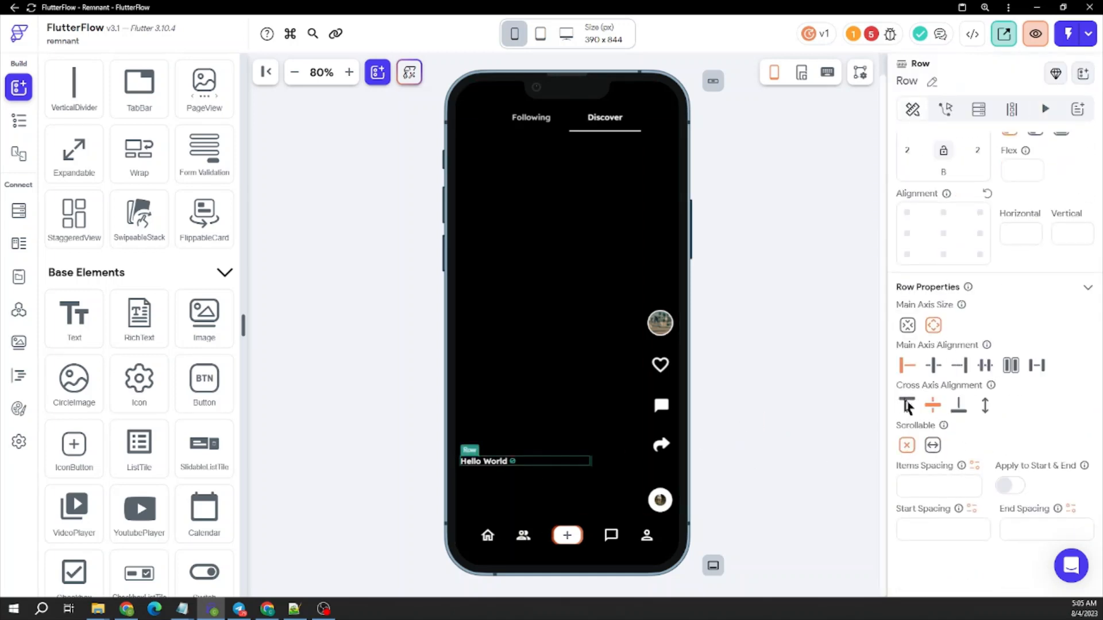
click(753, 391)
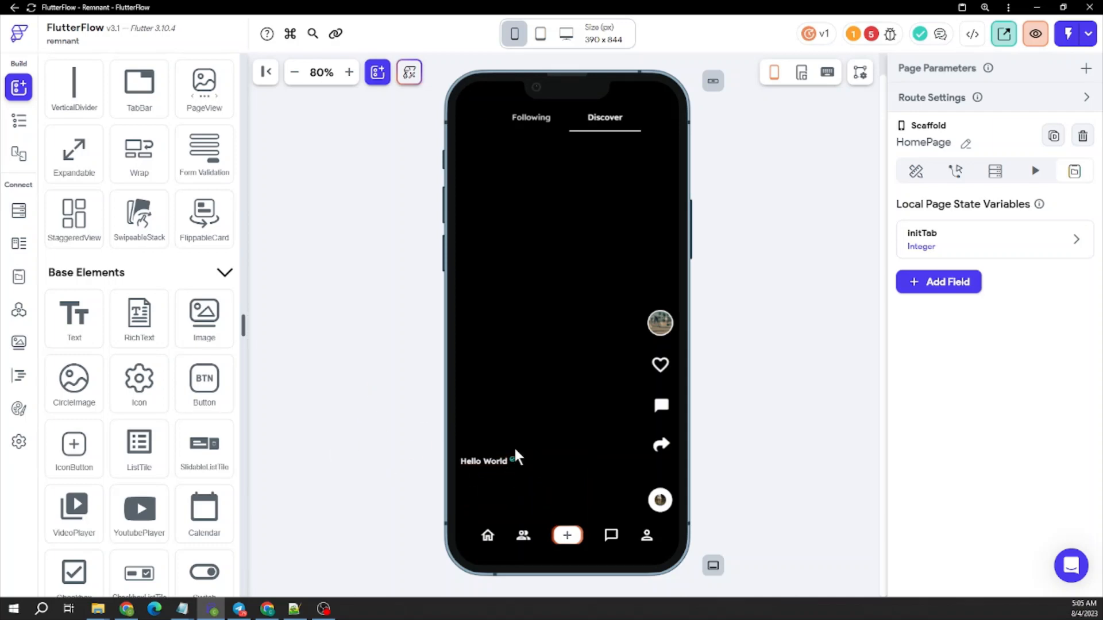
Duplicate the Row with the Hello World text and set the copy's top padding to 6.
click(553, 454)
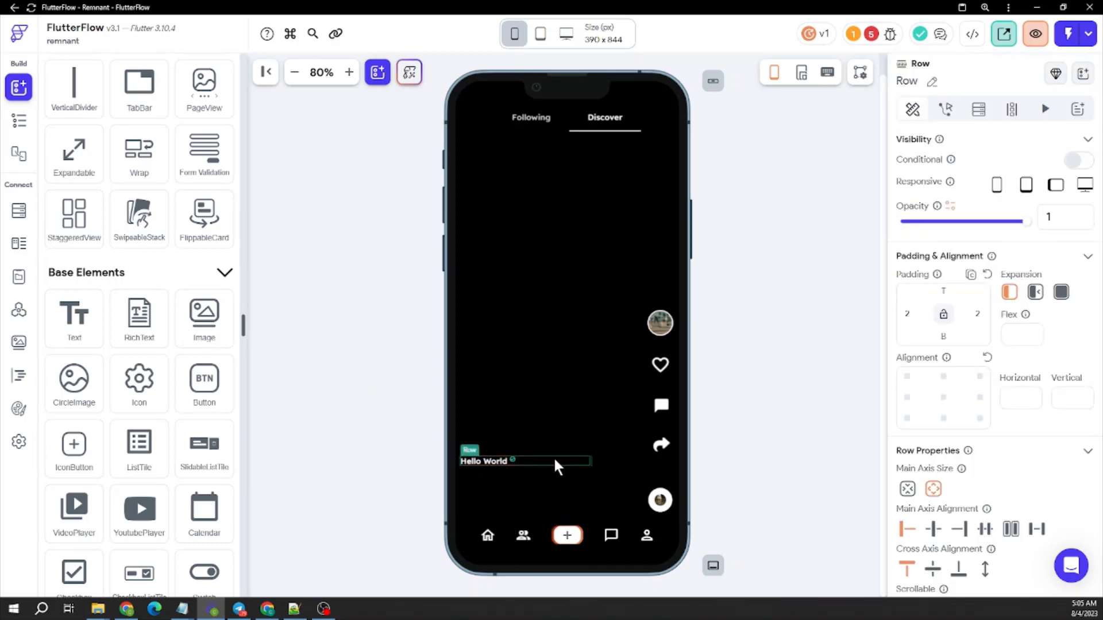
right_click(553, 456)
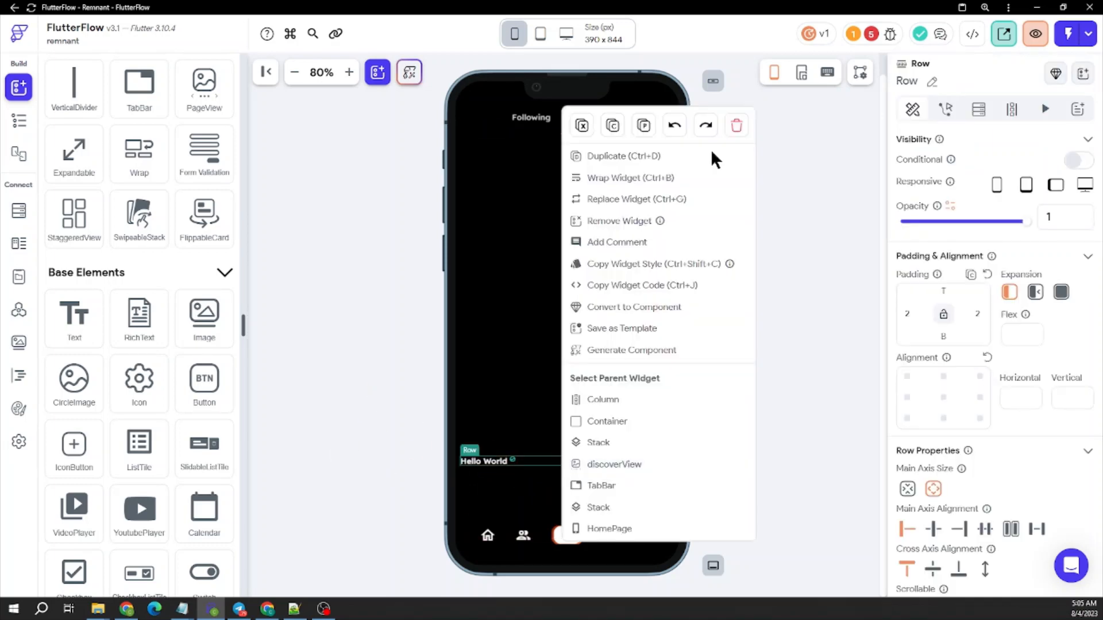
click(625, 156)
click(549, 471)
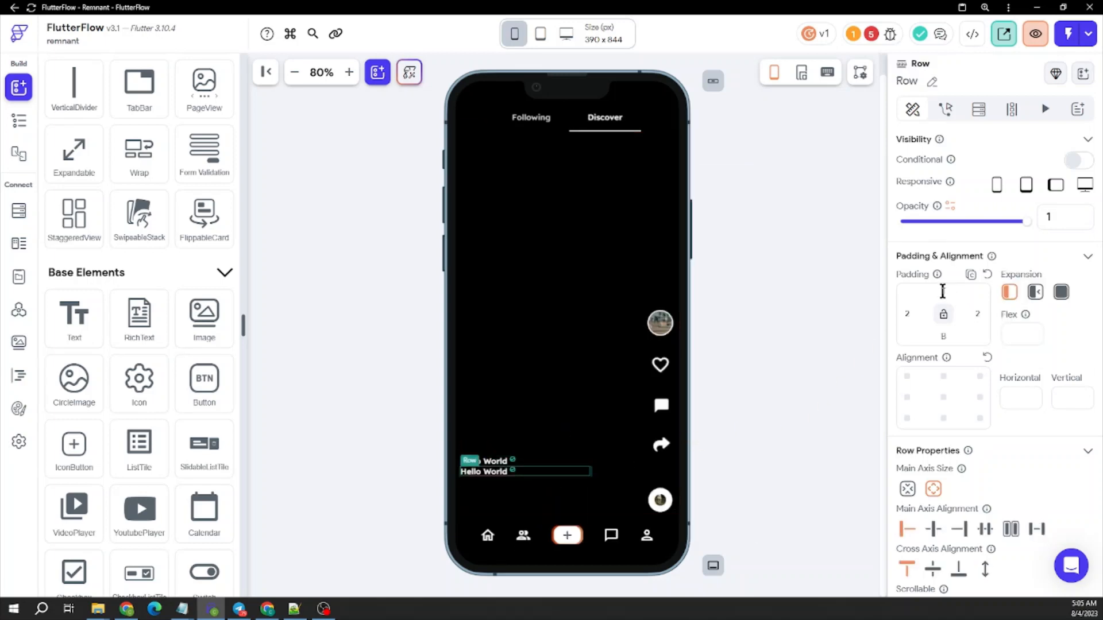
click(942, 292)
text(6)
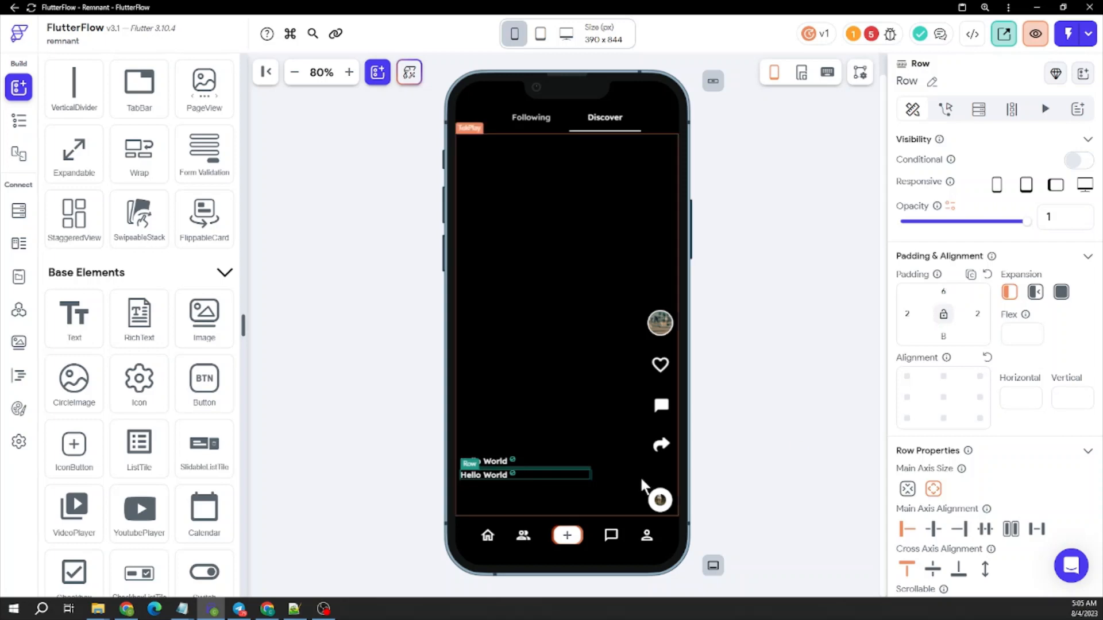
Delete the check icon from the duplicated Row and set the expansion of its Text to Expanded.
click(514, 474)
right_click(511, 470)
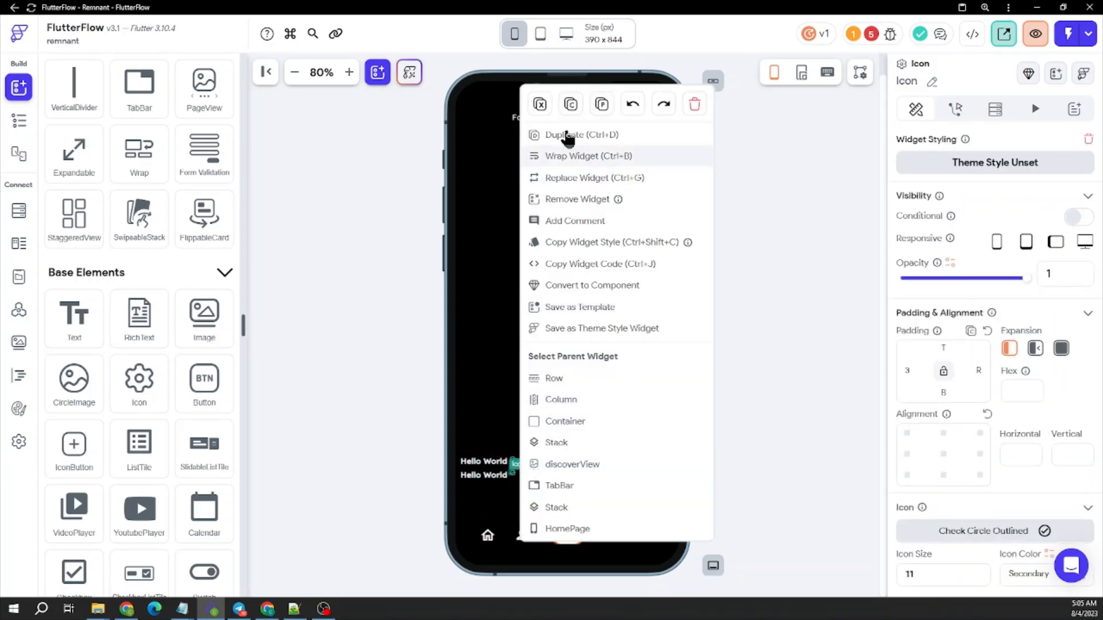
key(Delete)
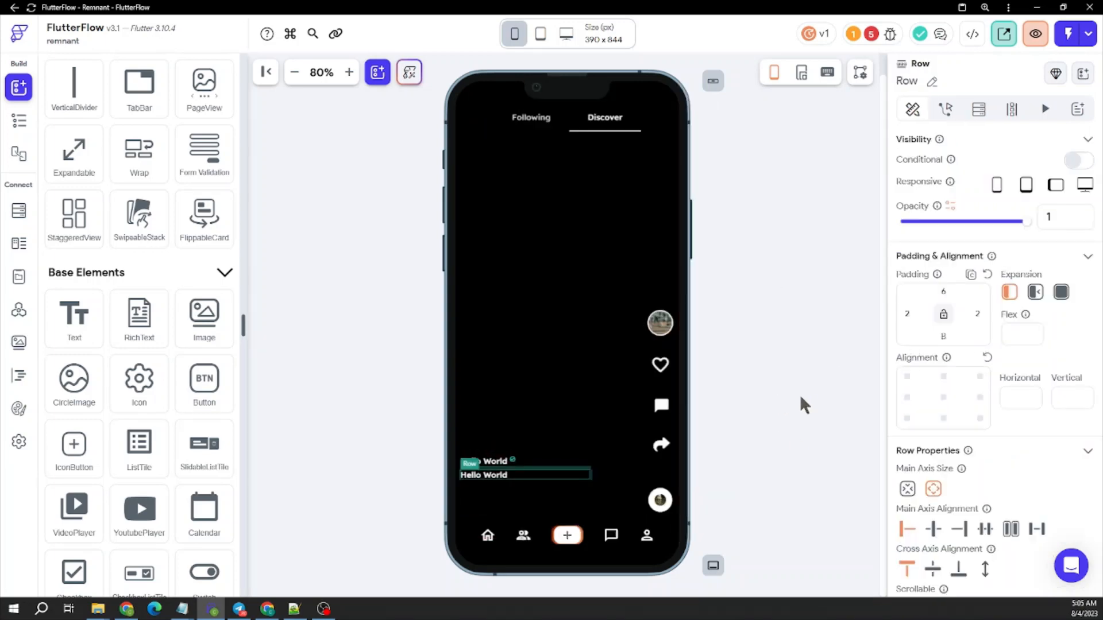
click(502, 475)
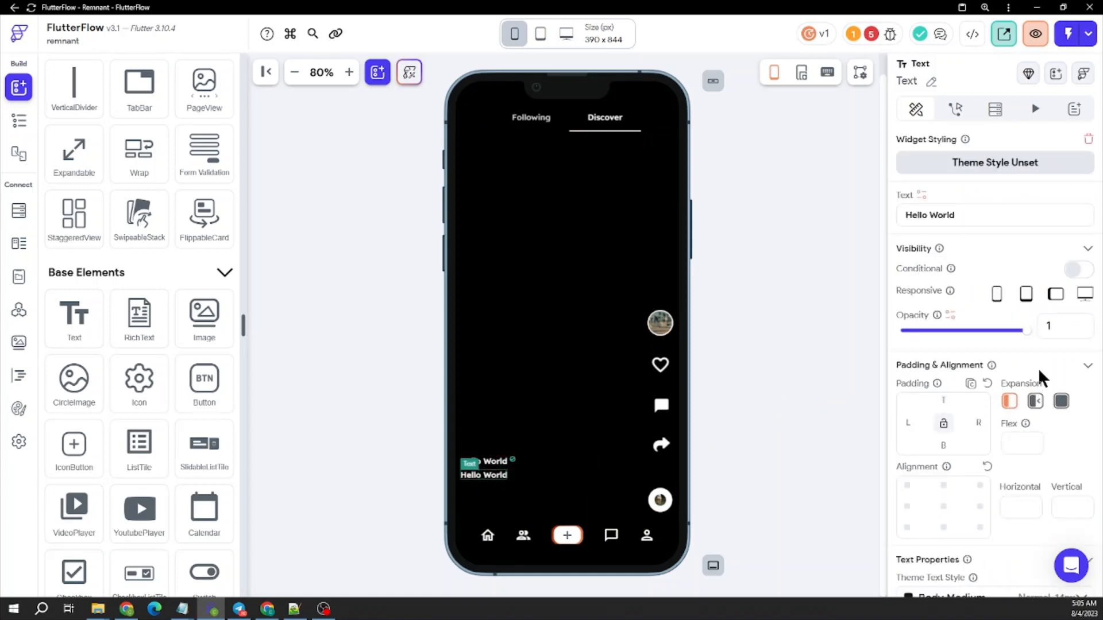
click(1060, 401)
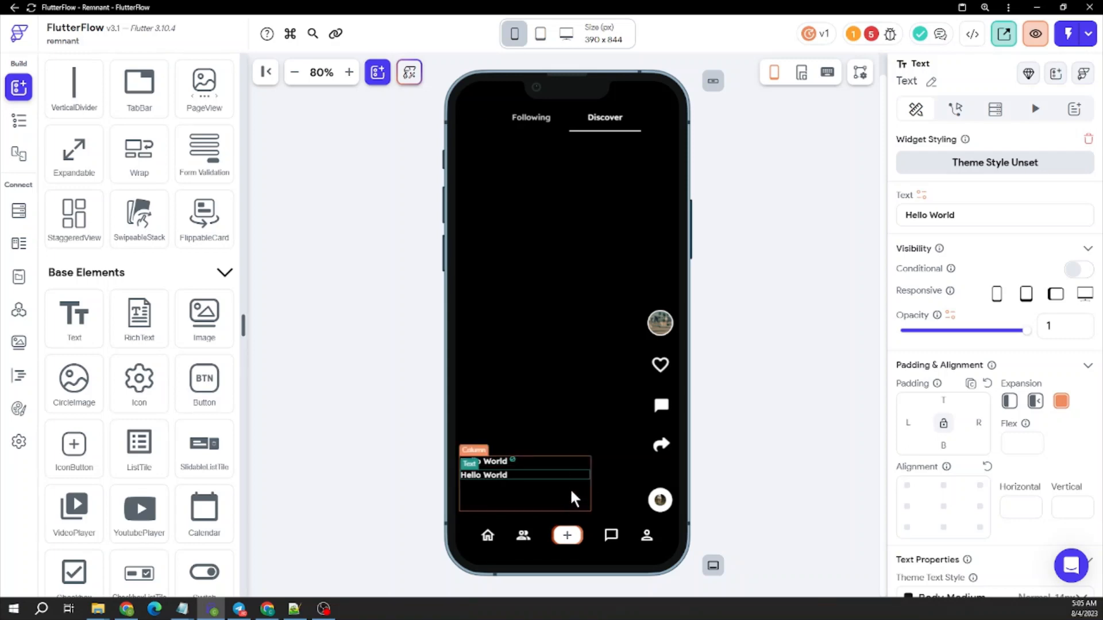
Make the Column that holds the two text Rows scrollable.
click(571, 491)
scroll(957, 447, down, 3)
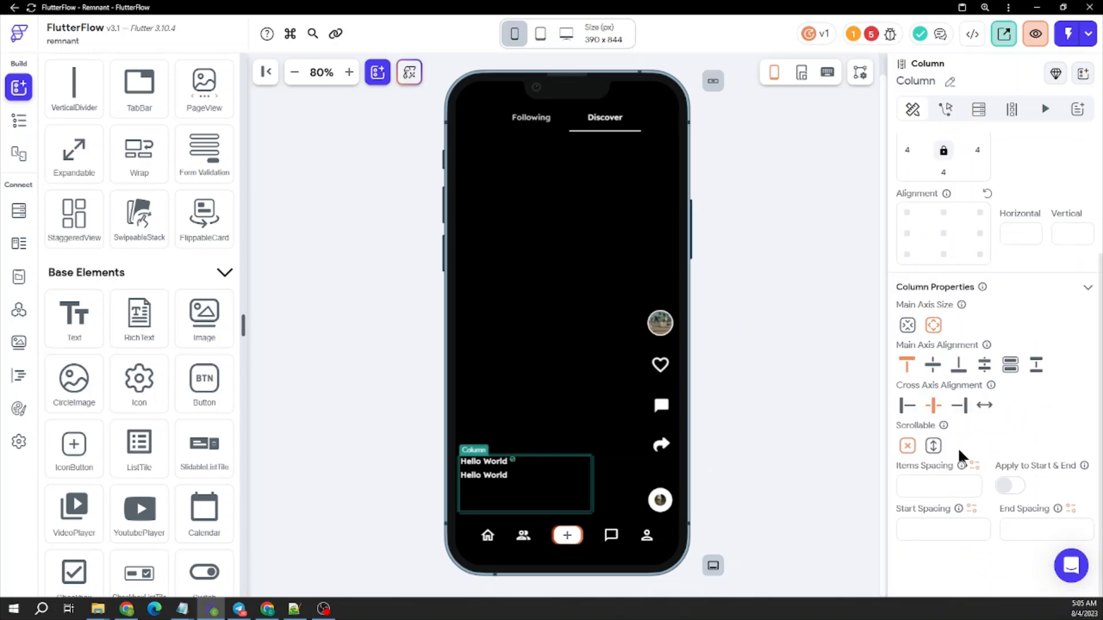
click(934, 446)
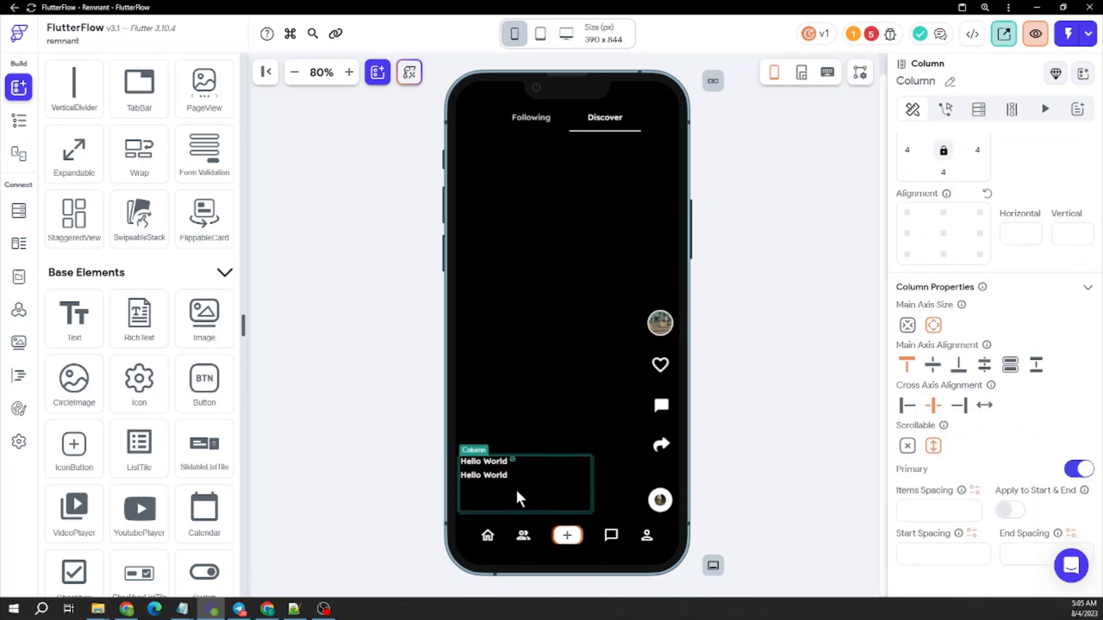
scroll(549, 478, up, 1)
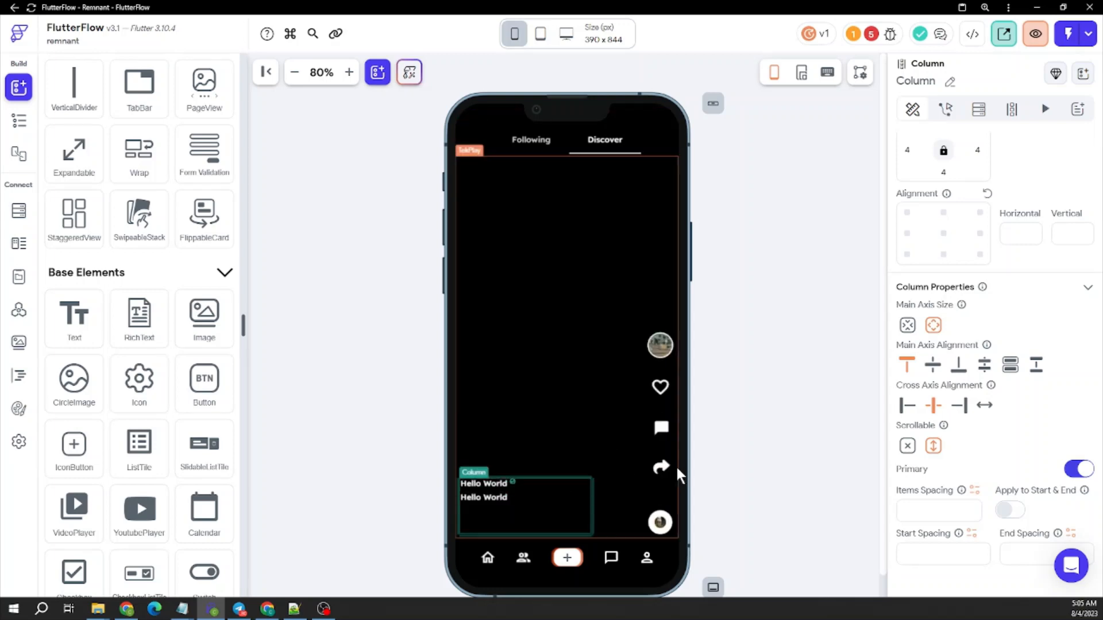
scroll(739, 446, down, 1)
scroll(731, 456, up, 1)
scroll(563, 473, down, 1)
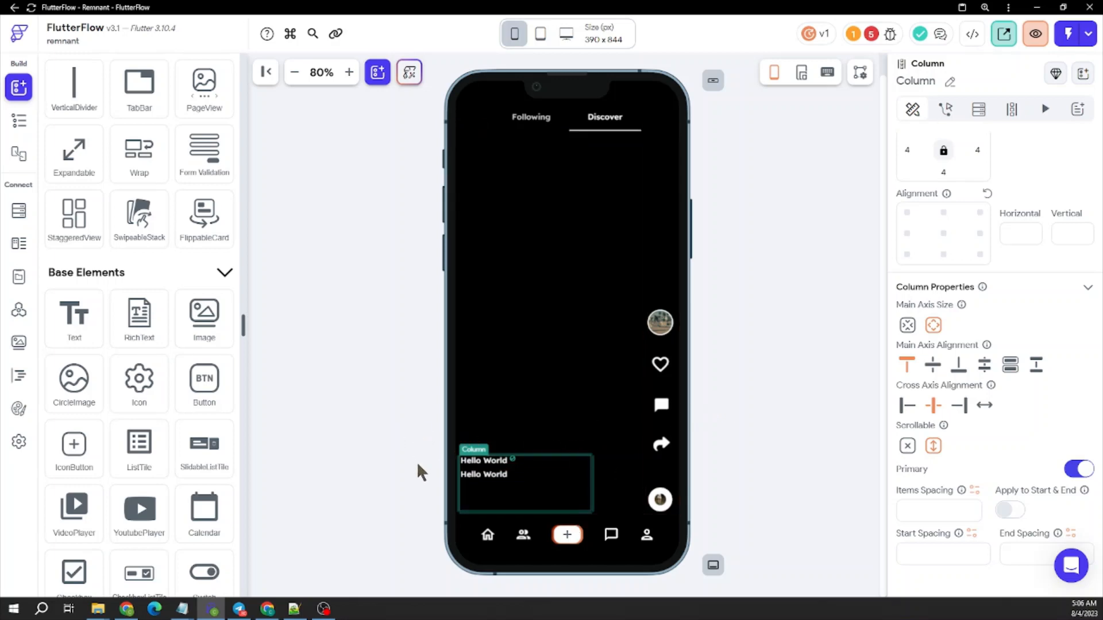
click(339, 368)
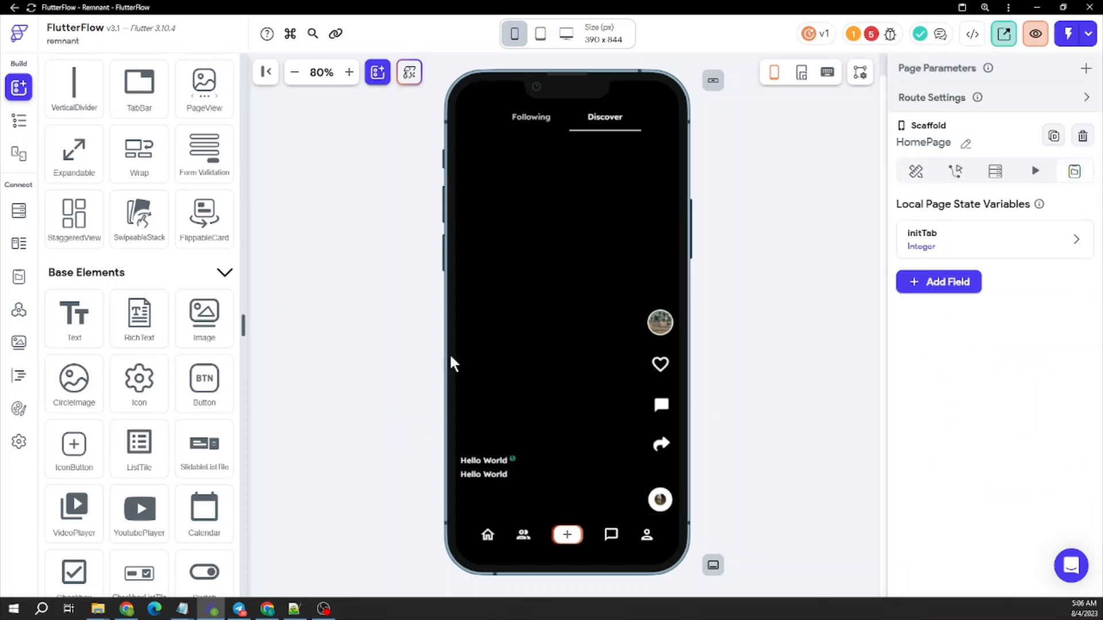
Add a String field named content to the videofeed collection in Firestore.
click(18, 213)
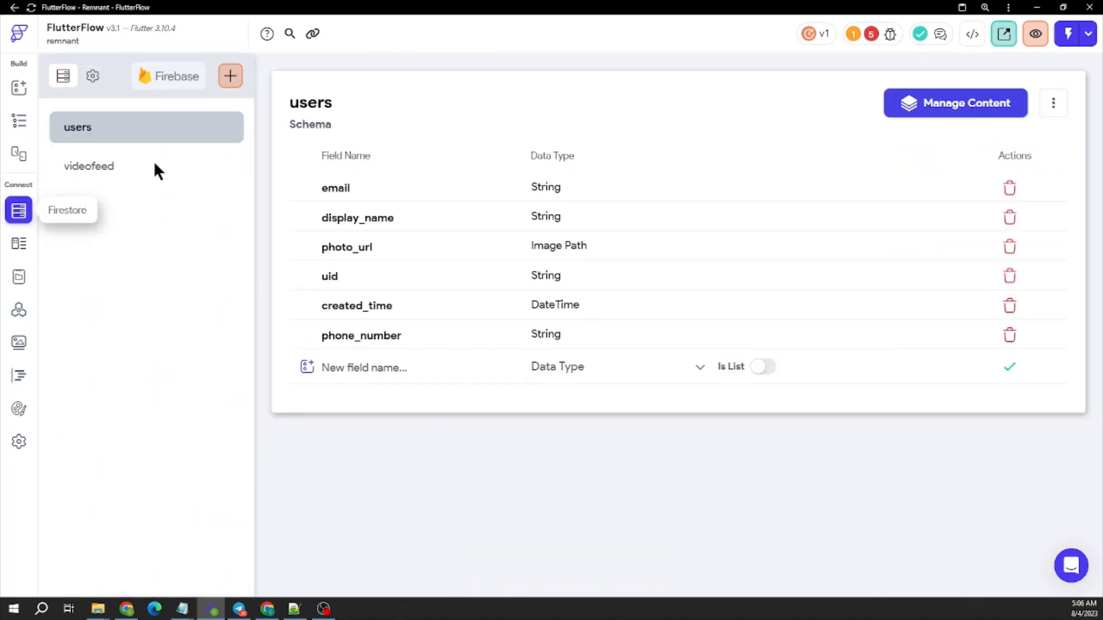
click(123, 169)
click(364, 339)
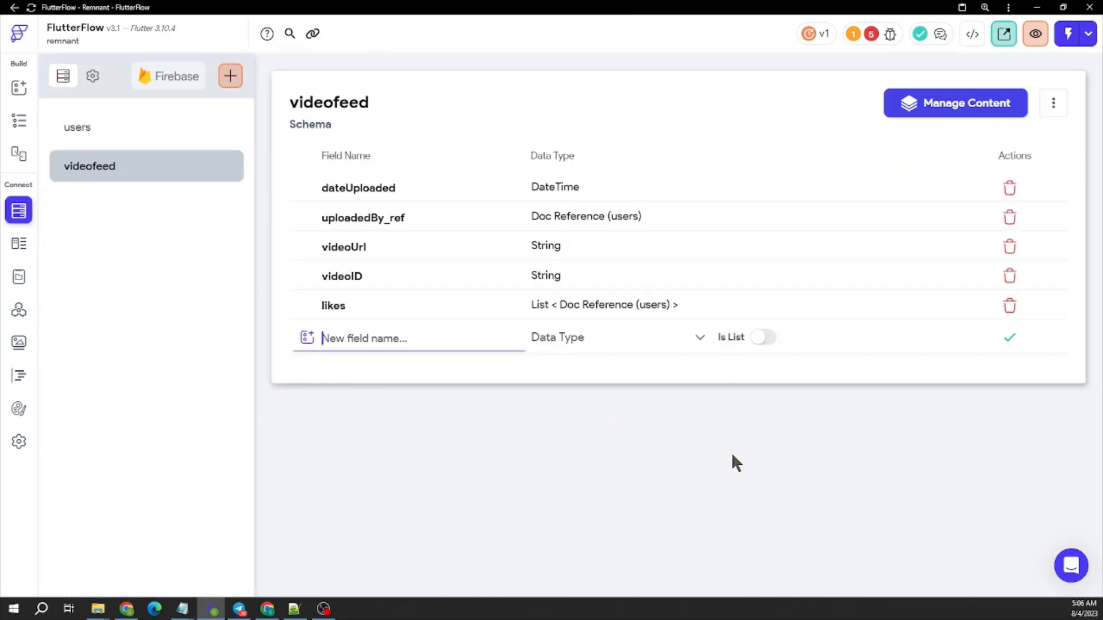
text(content)
click(634, 343)
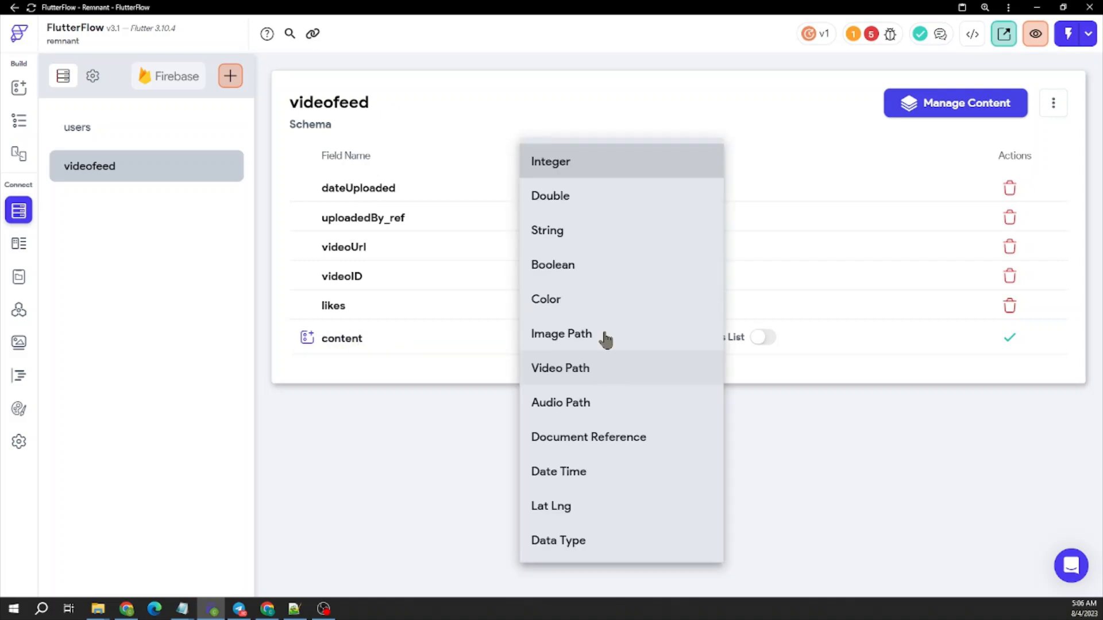
click(561, 231)
click(1015, 328)
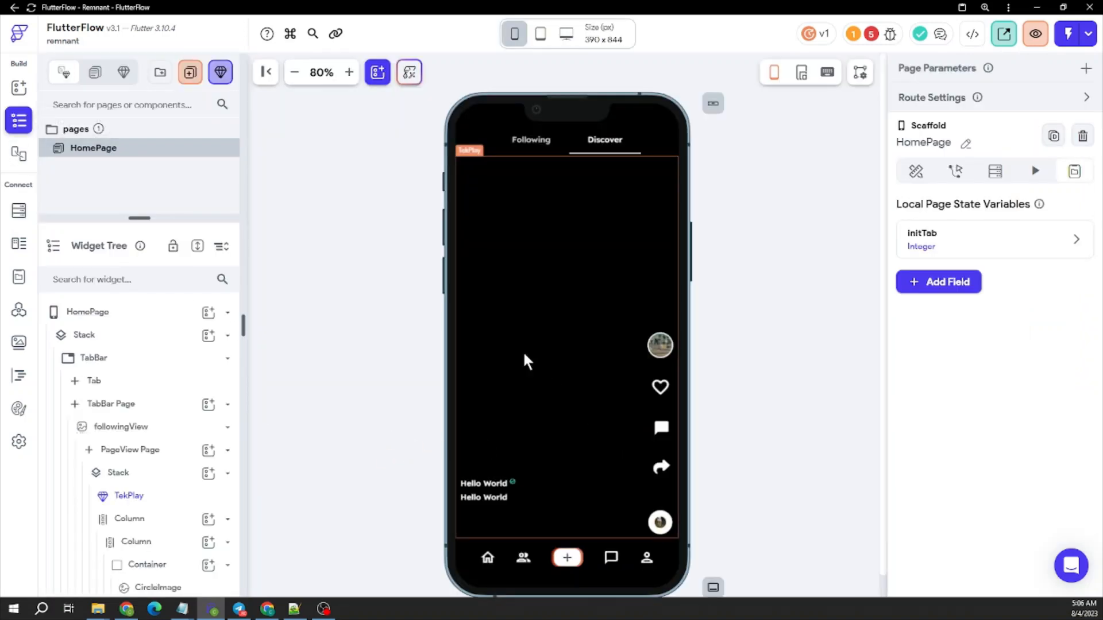
Examine the HomePage widget tree and the overlay's profile image, action icons and text Rows that need user data.
scroll(152, 429, down, 1)
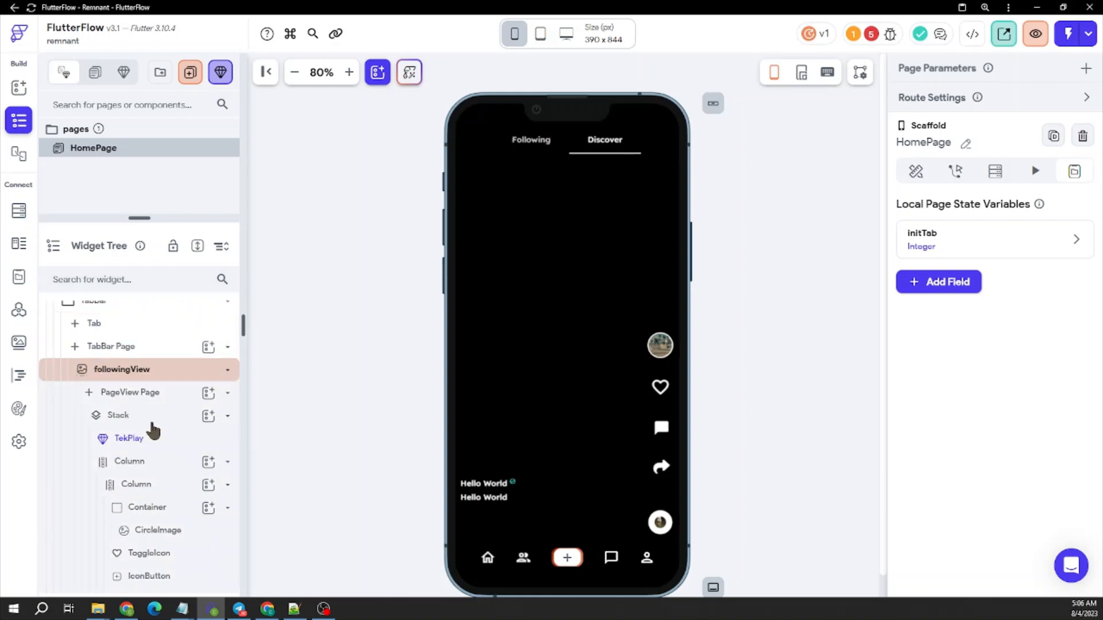
click(151, 423)
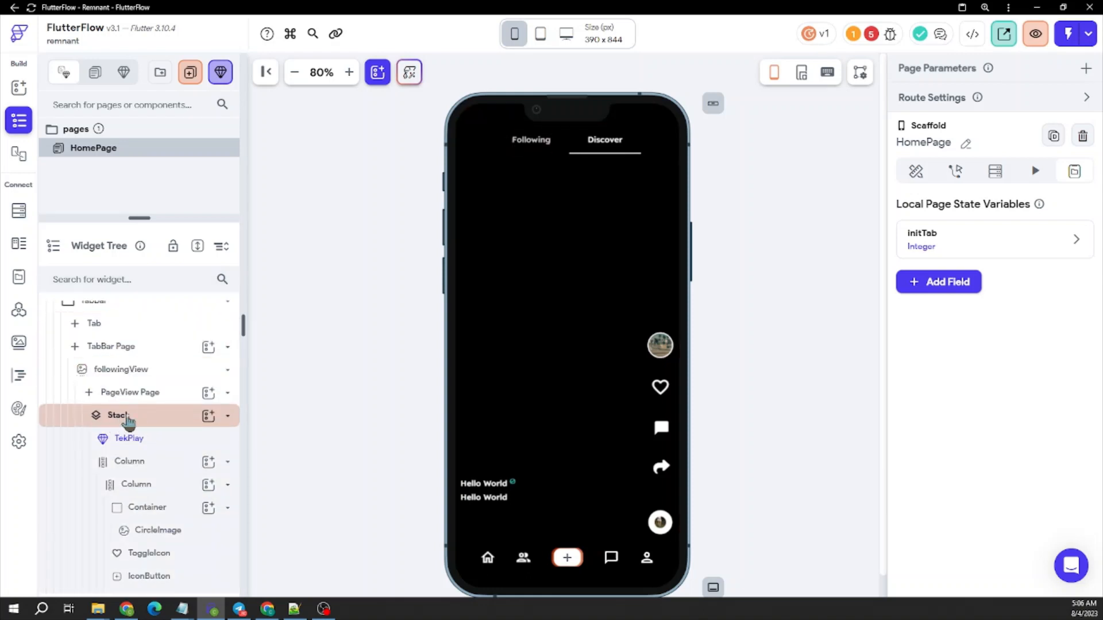
click(138, 425)
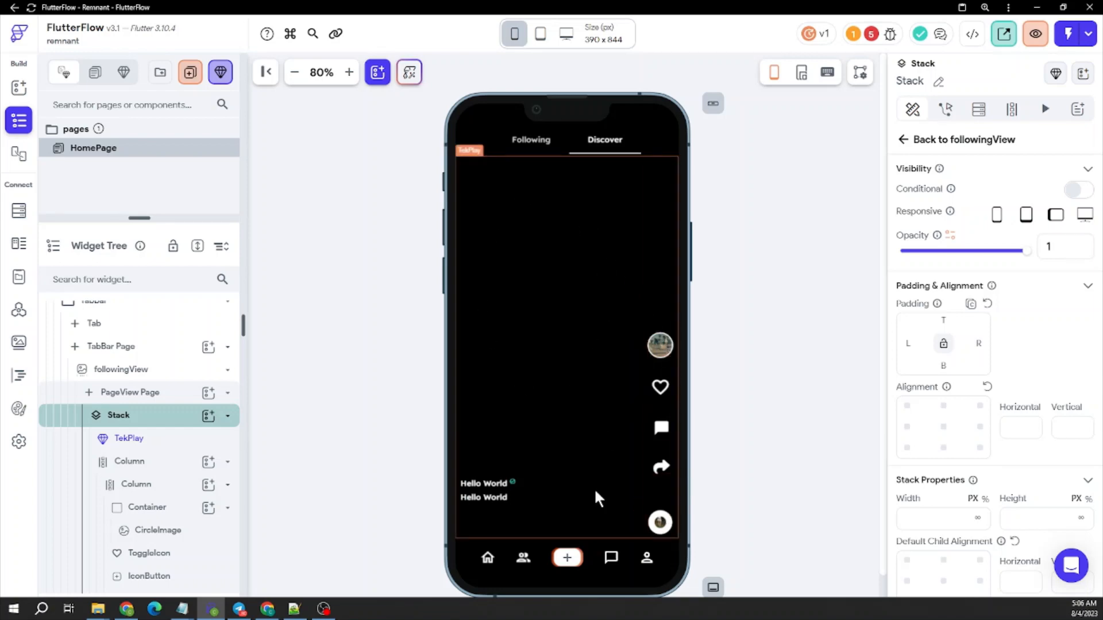
click(667, 367)
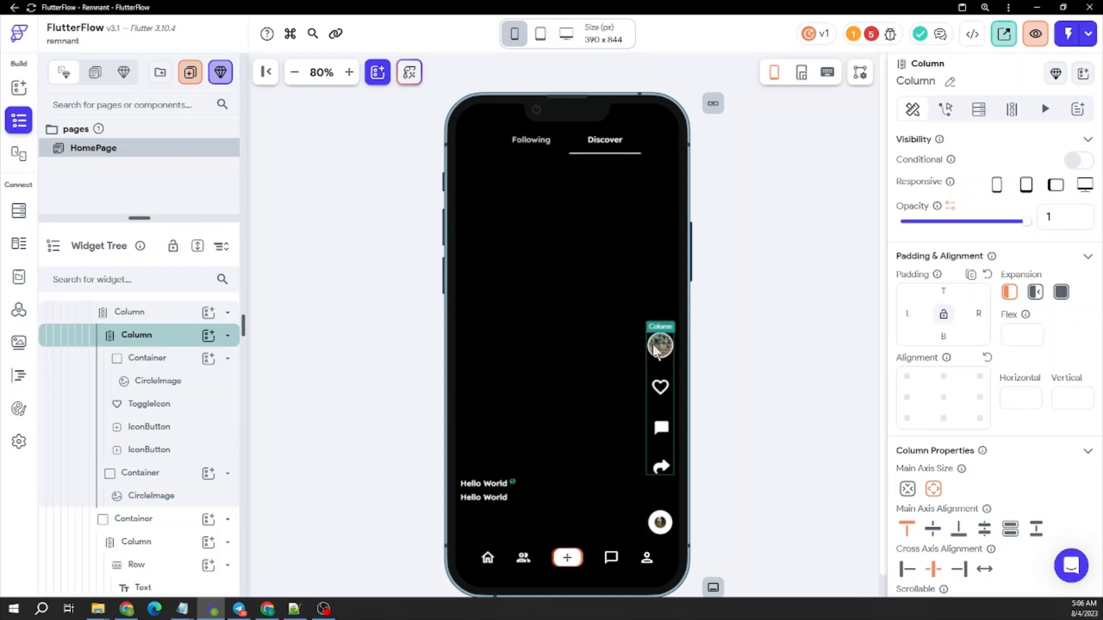
click(661, 354)
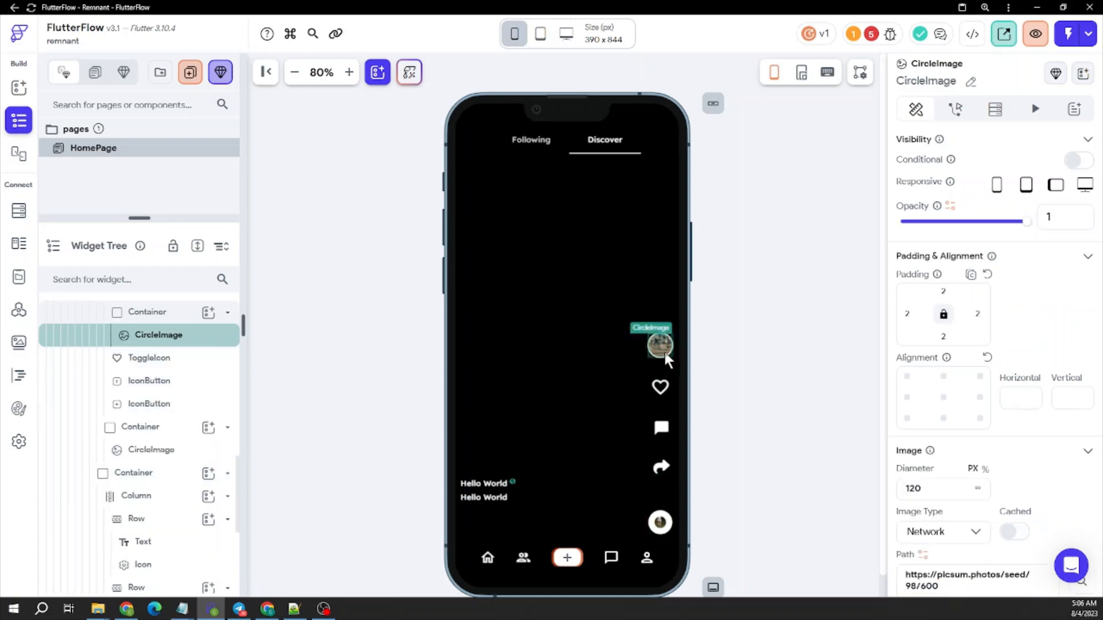
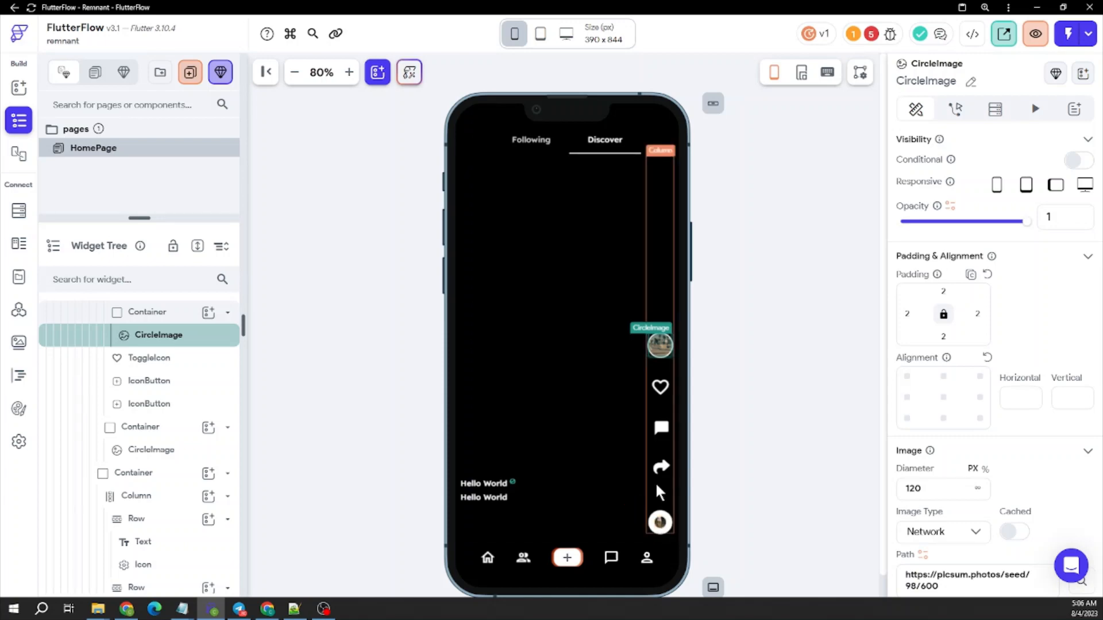
click(671, 520)
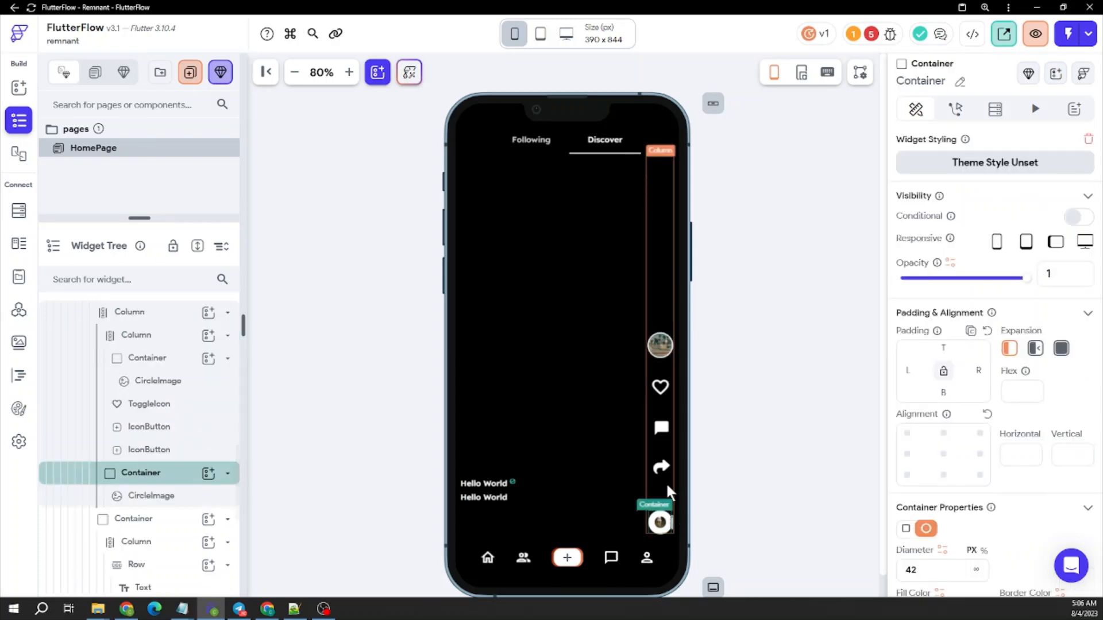
click(667, 479)
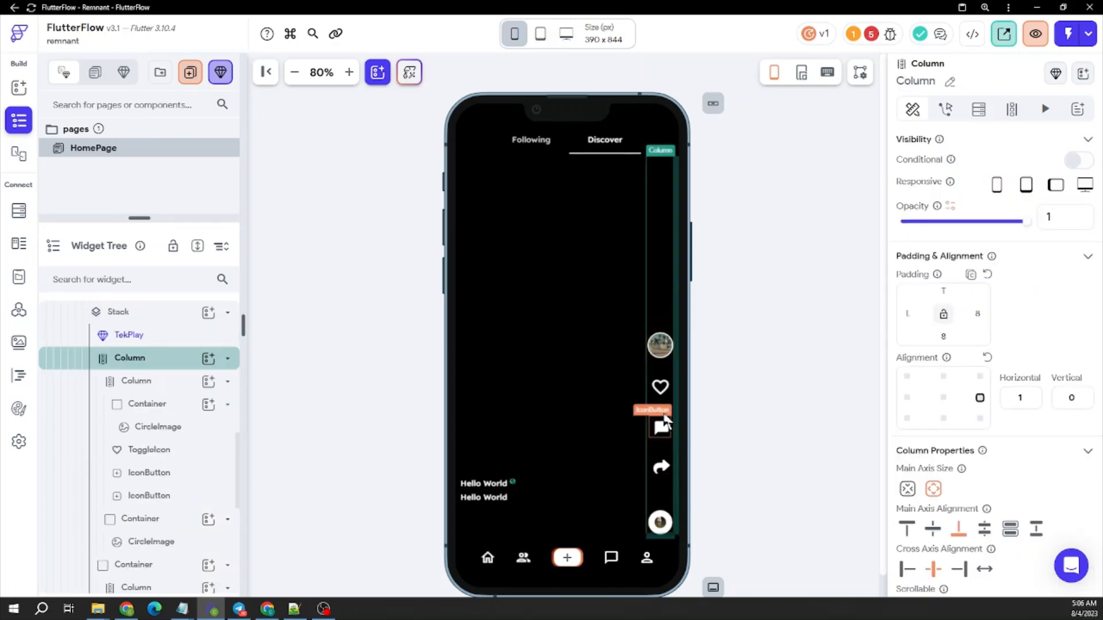
click(667, 370)
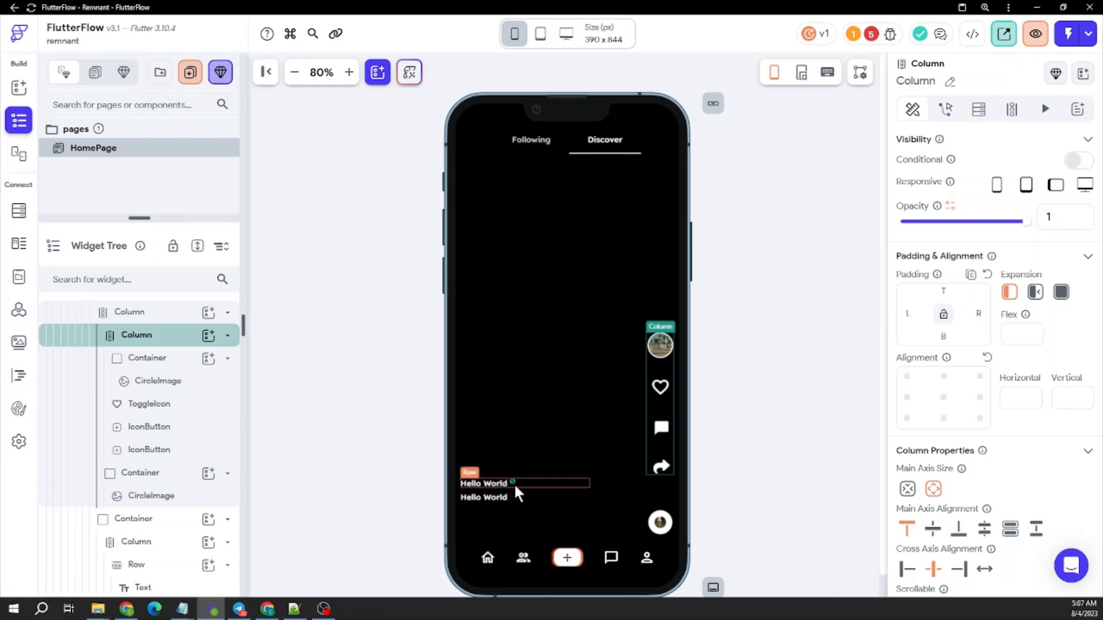
click(558, 484)
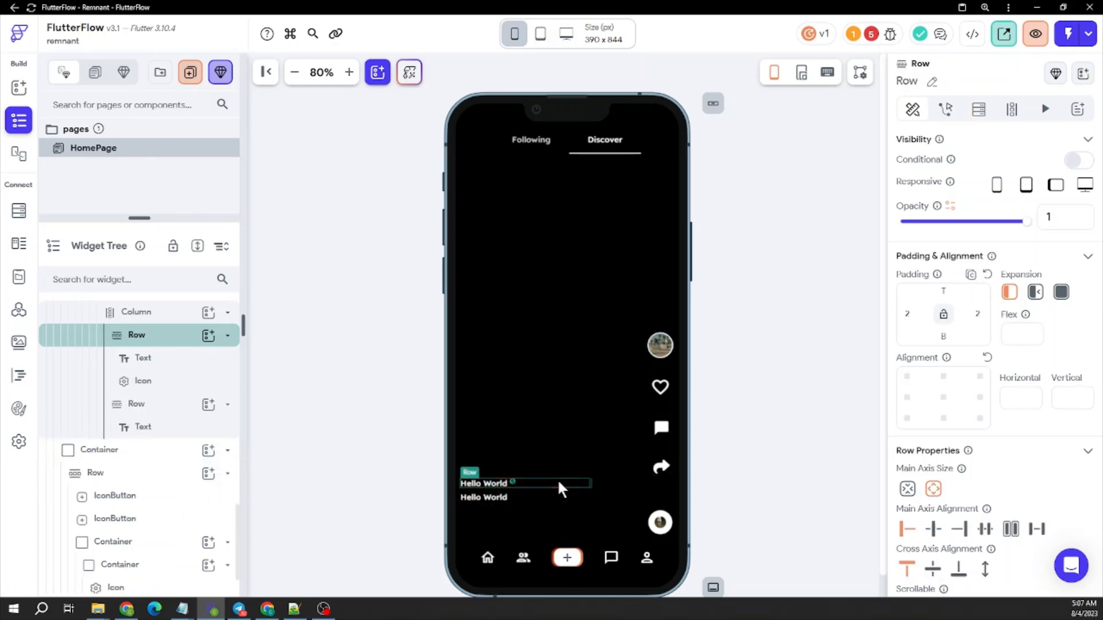
click(585, 524)
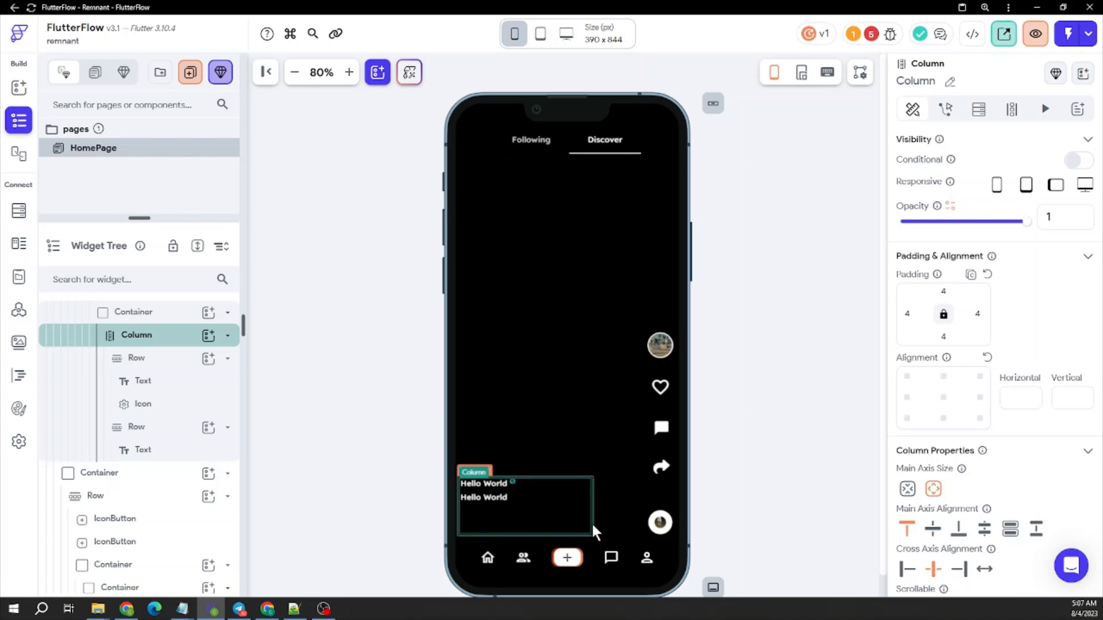
click(818, 277)
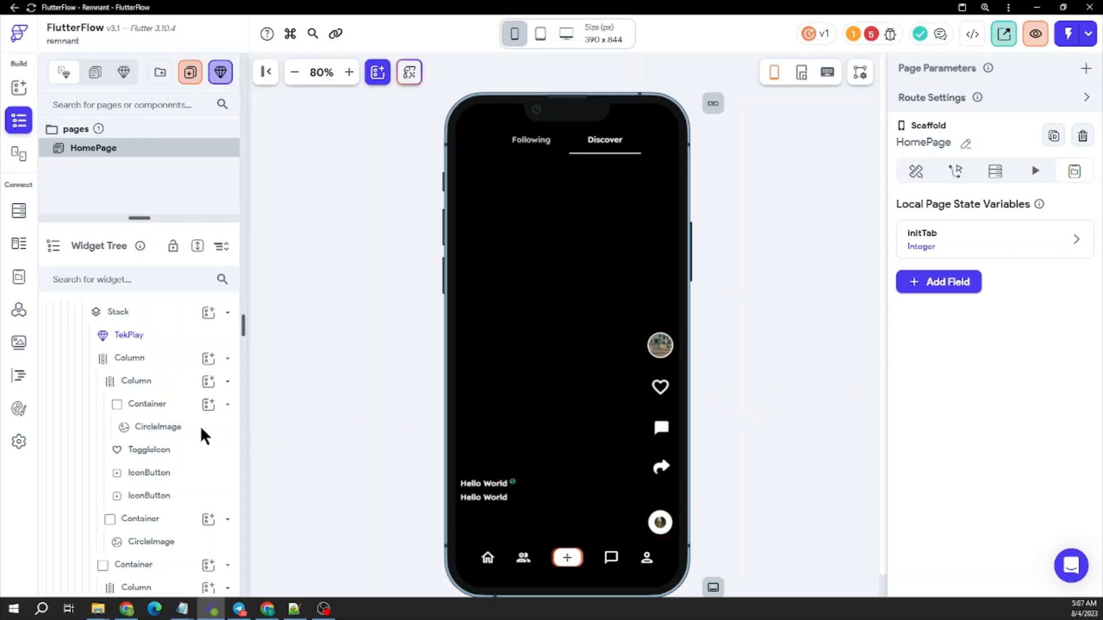
Add a Document from Reference backend query on the users collection to the Stack inside discoverView's PageView Page.
scroll(189, 431, up, 1)
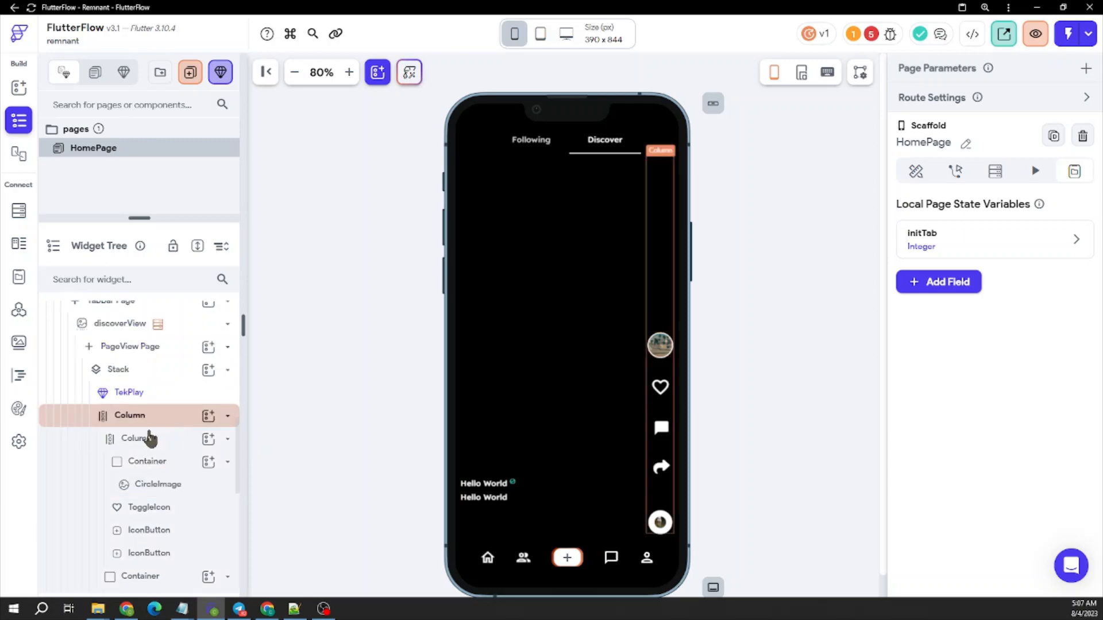
click(104, 374)
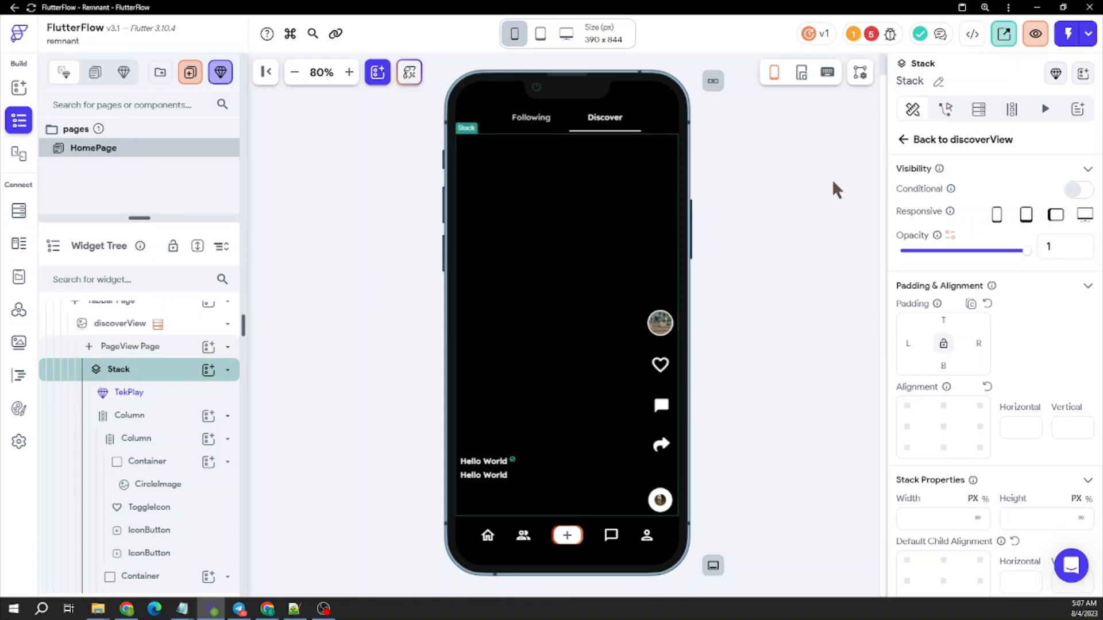
click(977, 112)
click(966, 164)
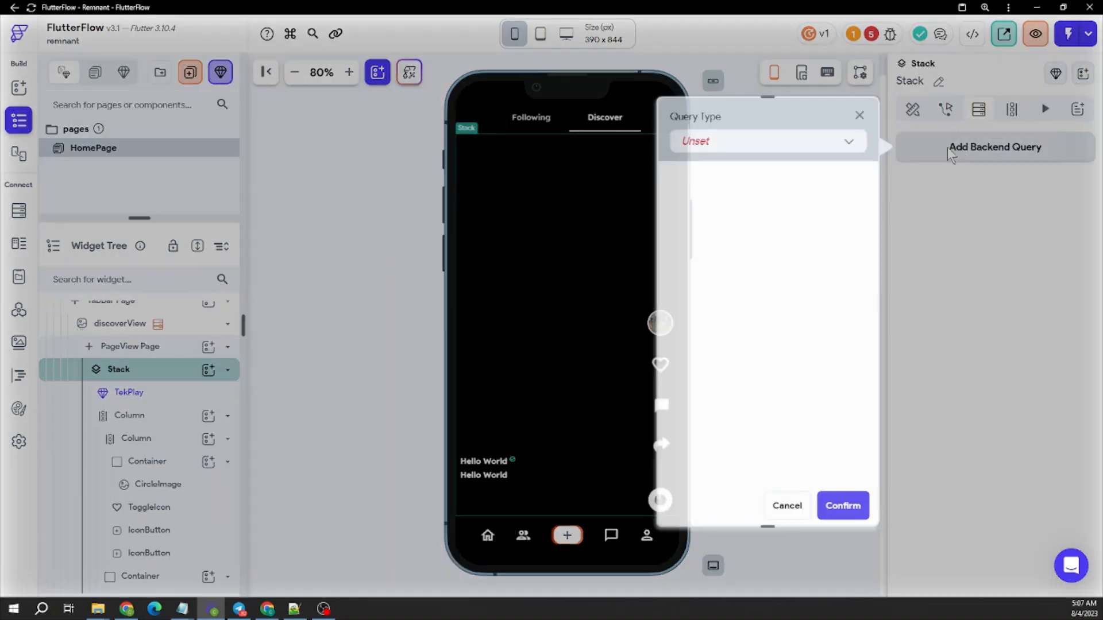
click(778, 144)
click(763, 179)
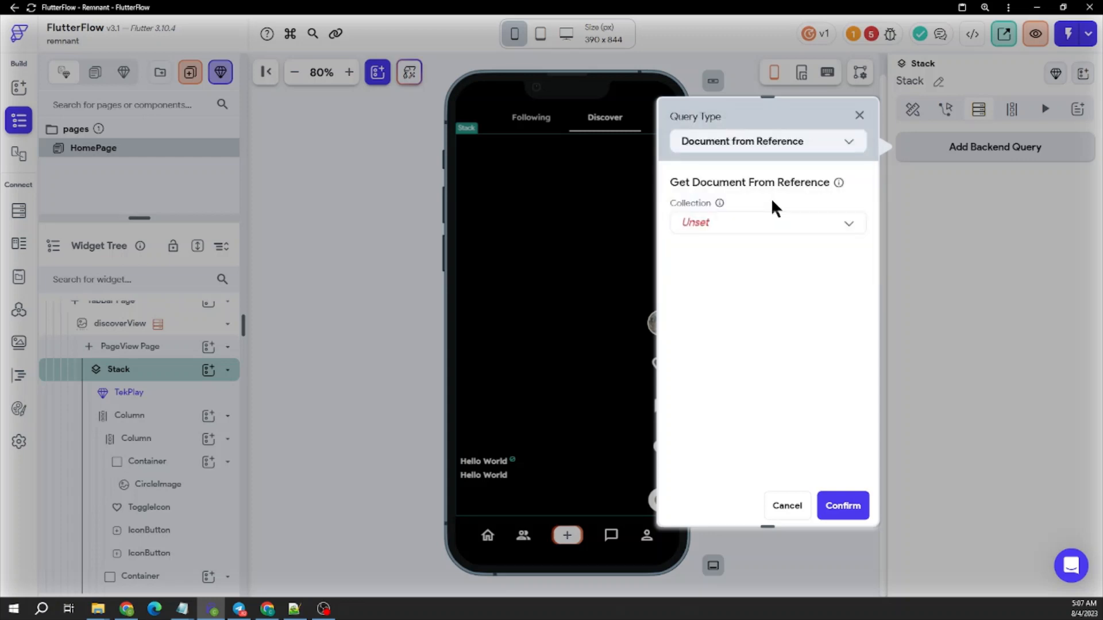
click(769, 226)
click(768, 225)
Set the Stack query's document reference to uploadedBy_ref from the videofeed Document and save the query.
click(760, 253)
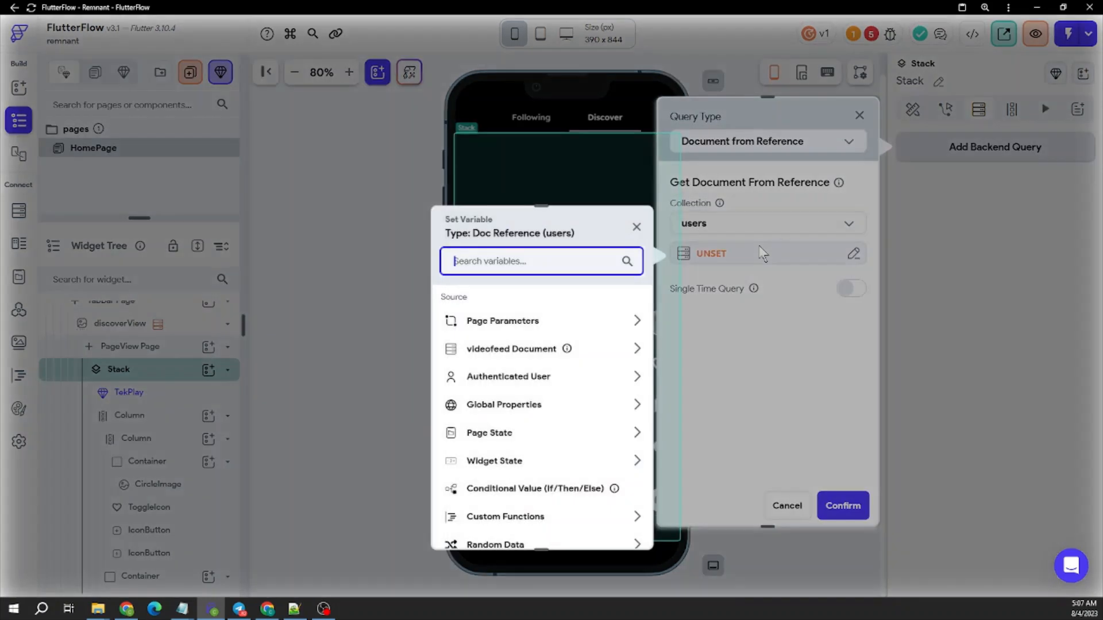
click(522, 349)
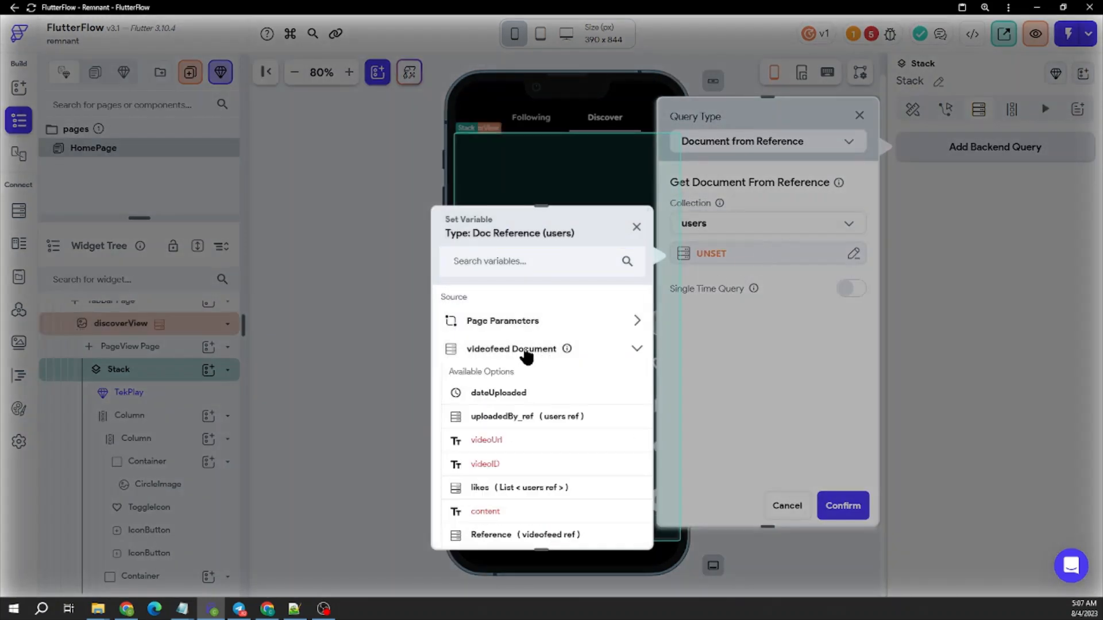
click(511, 419)
click(613, 524)
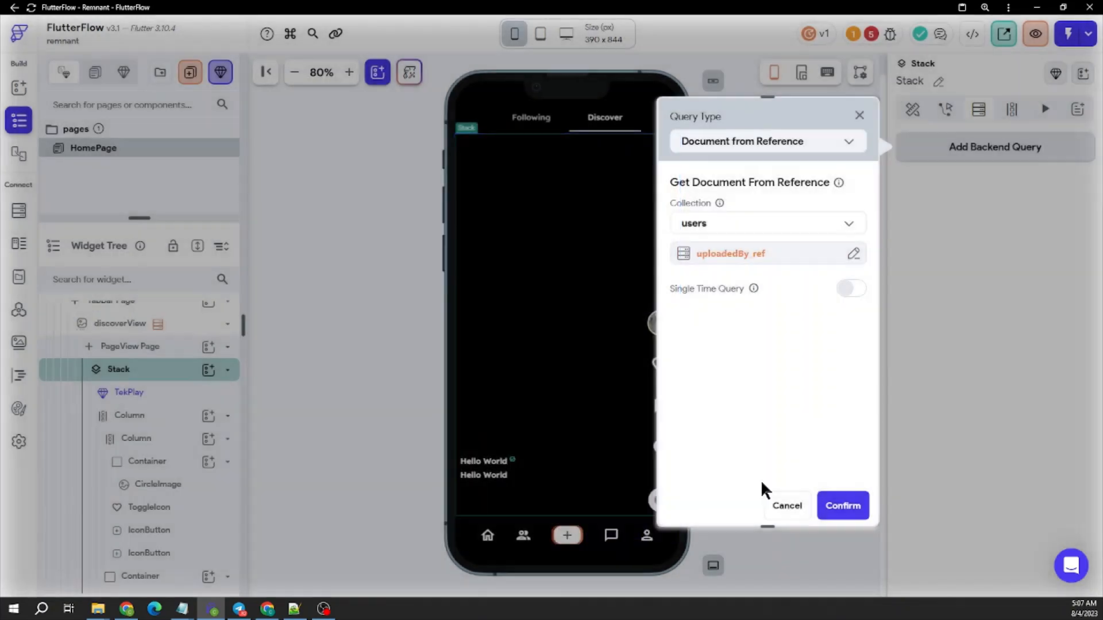
click(827, 508)
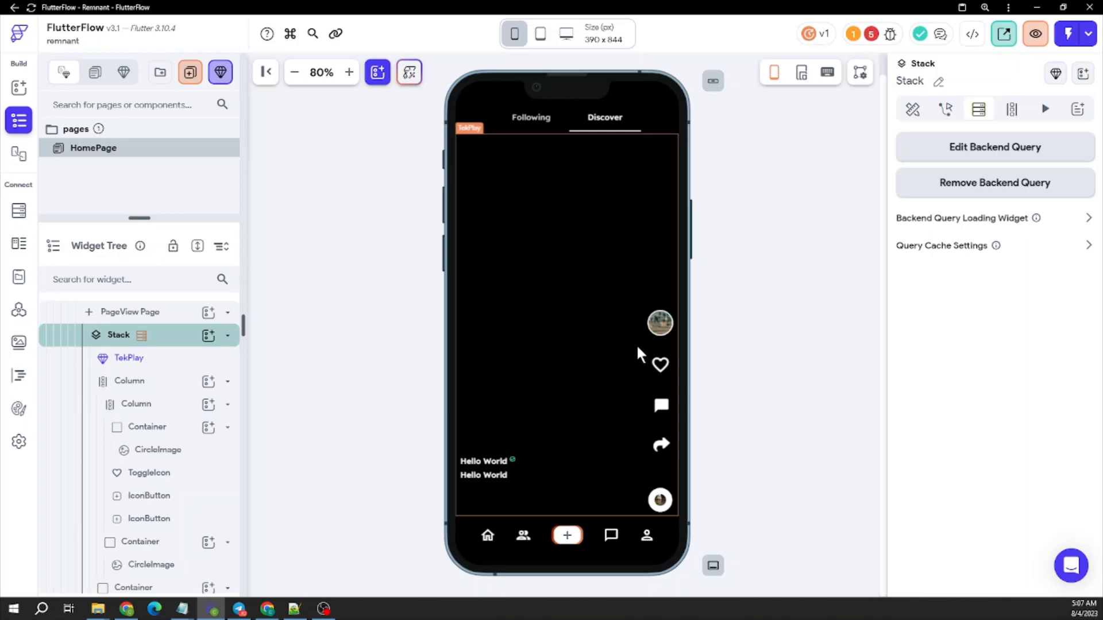
Copy the image URL of the profile CircleImage above the heart icon, and bind its path to photo_url of the users Document.
click(660, 322)
scroll(1022, 464, down, 3)
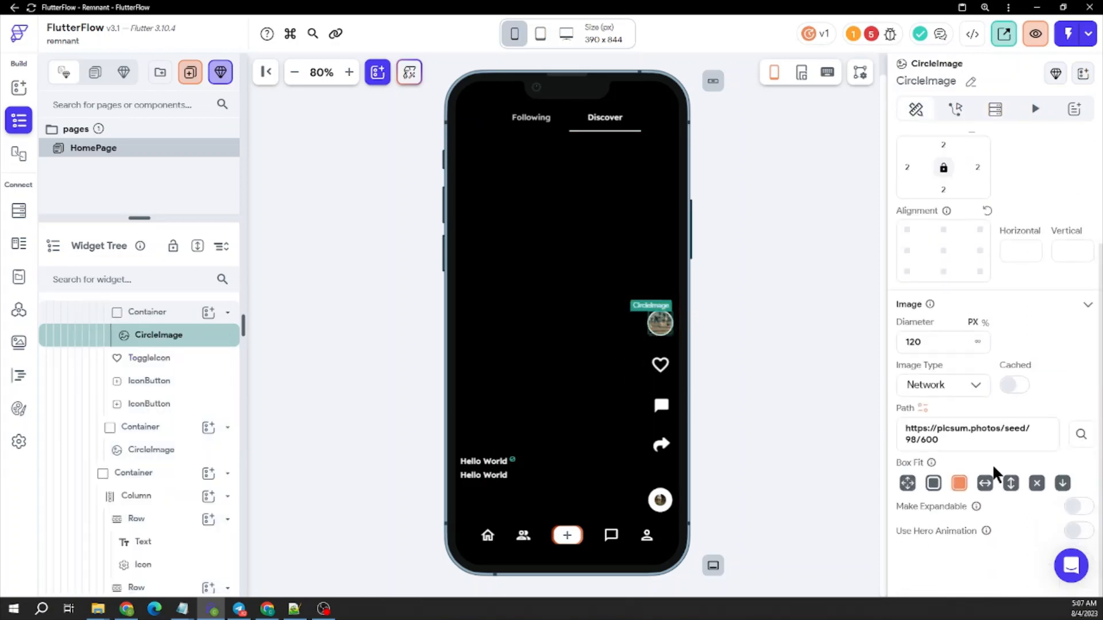
triple_click(974, 436)
key(ctrl+c)
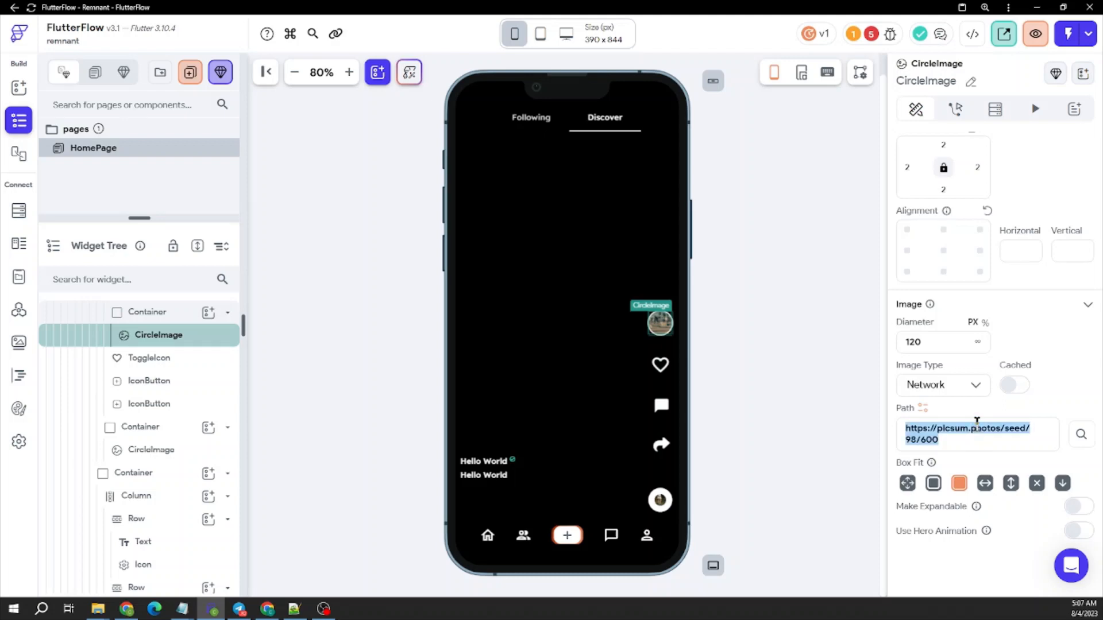
click(963, 387)
click(1091, 384)
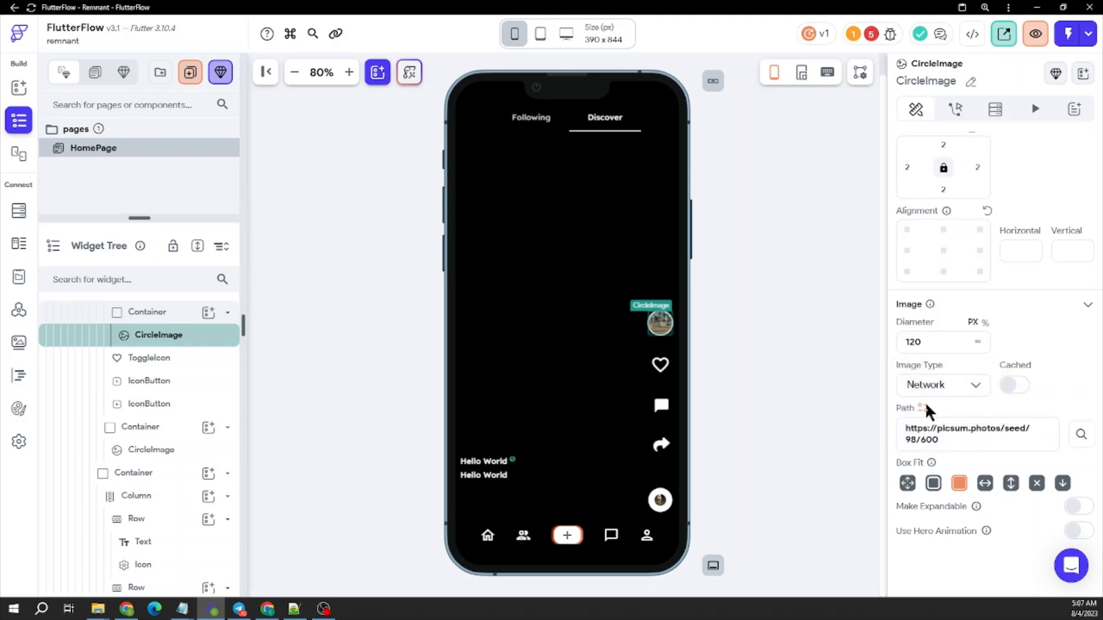
click(924, 407)
click(737, 389)
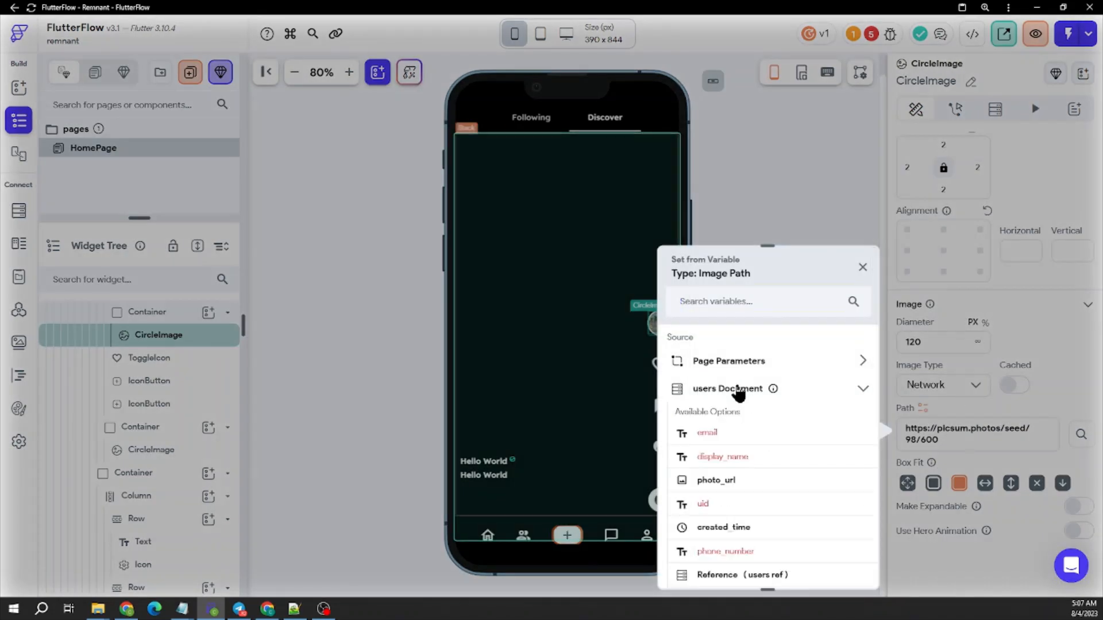
scroll(753, 450, down, 1)
click(730, 423)
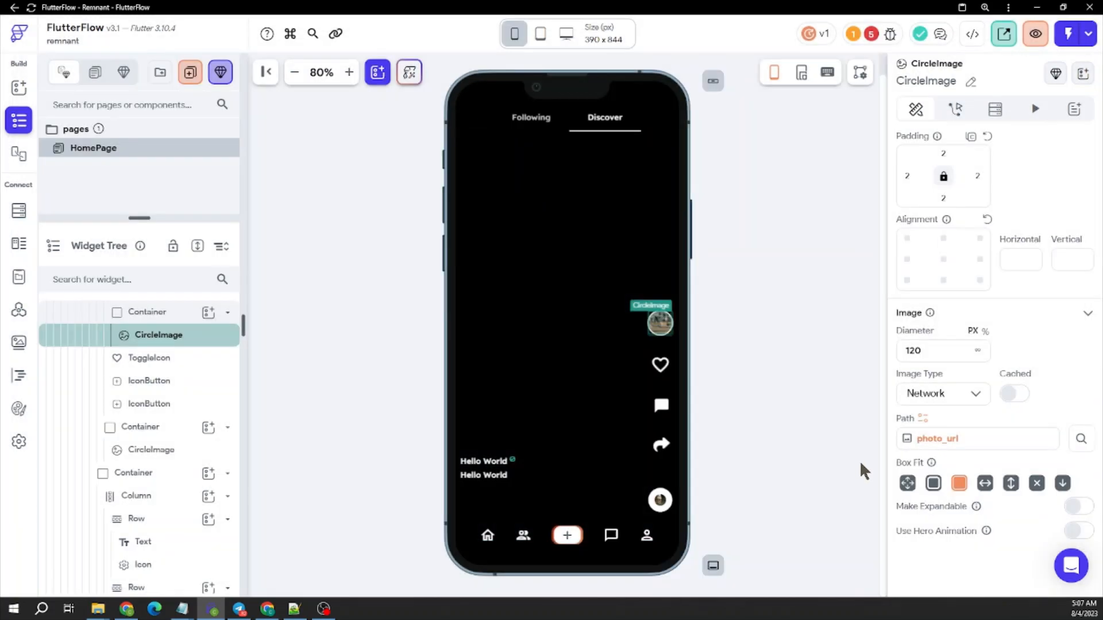
click(936, 442)
click(782, 487)
key(ctrl+v)
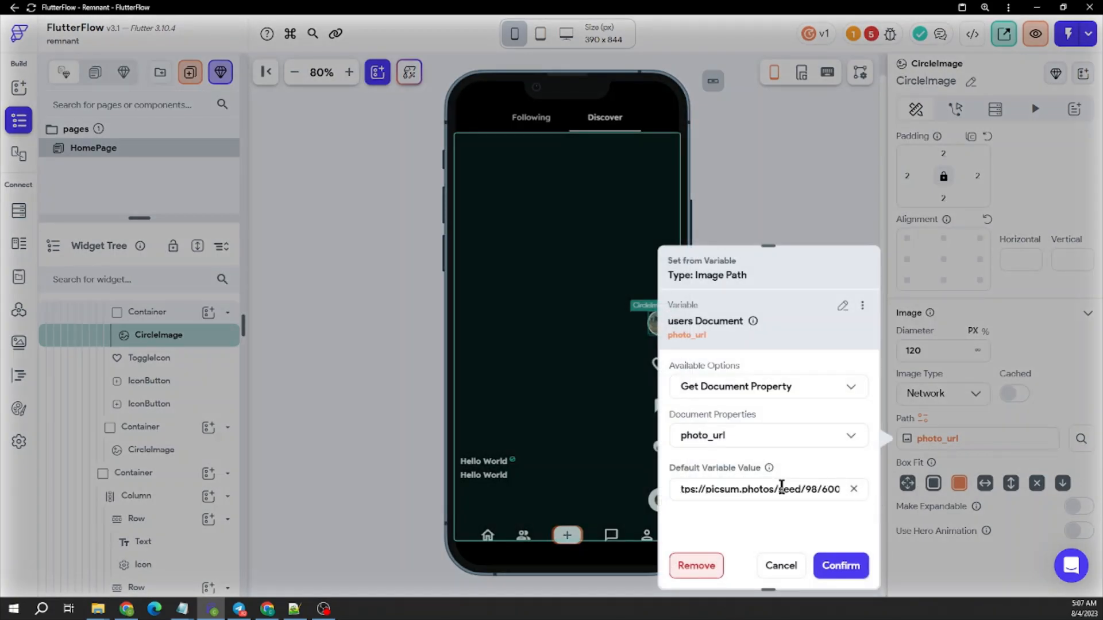
click(828, 564)
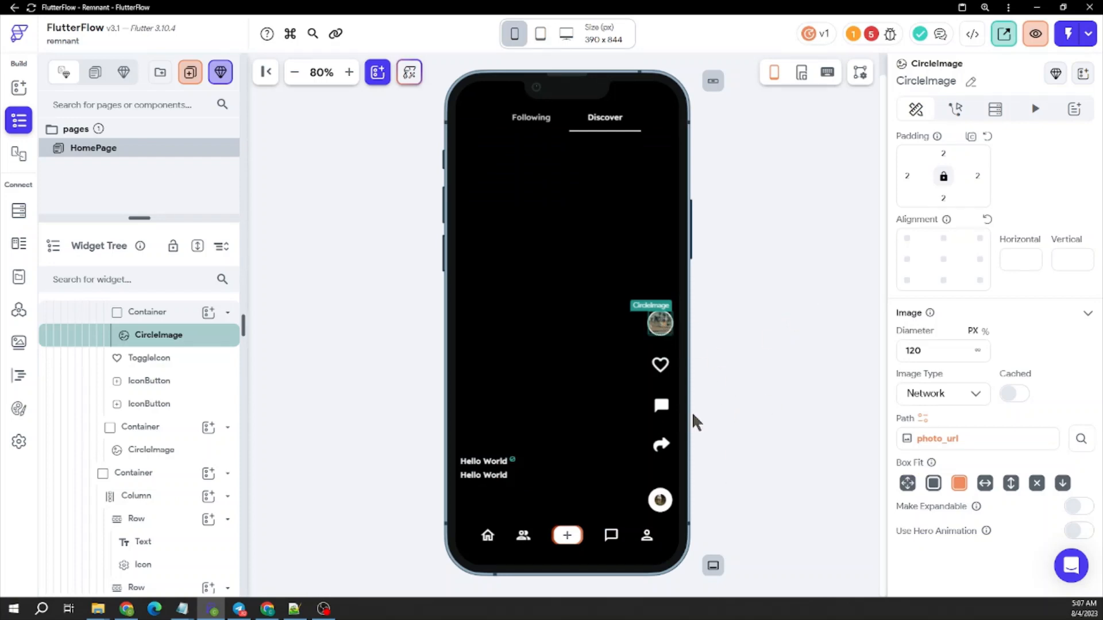
Bind the Text beside the check icon to display_name of the users Document.
click(492, 463)
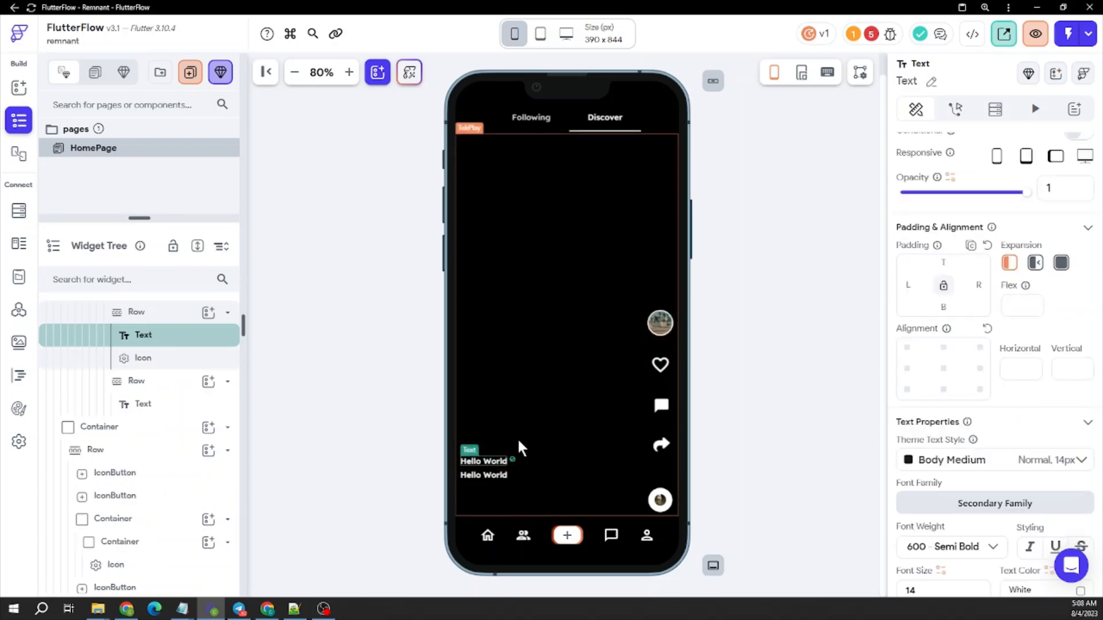
scroll(942, 192, up, 3)
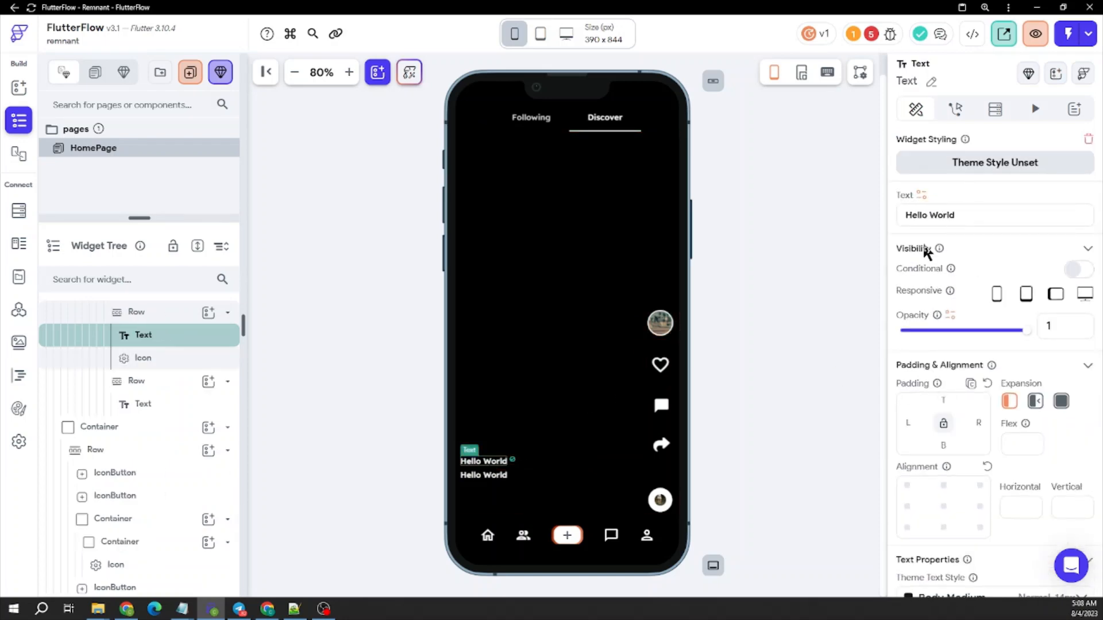
click(921, 195)
click(742, 311)
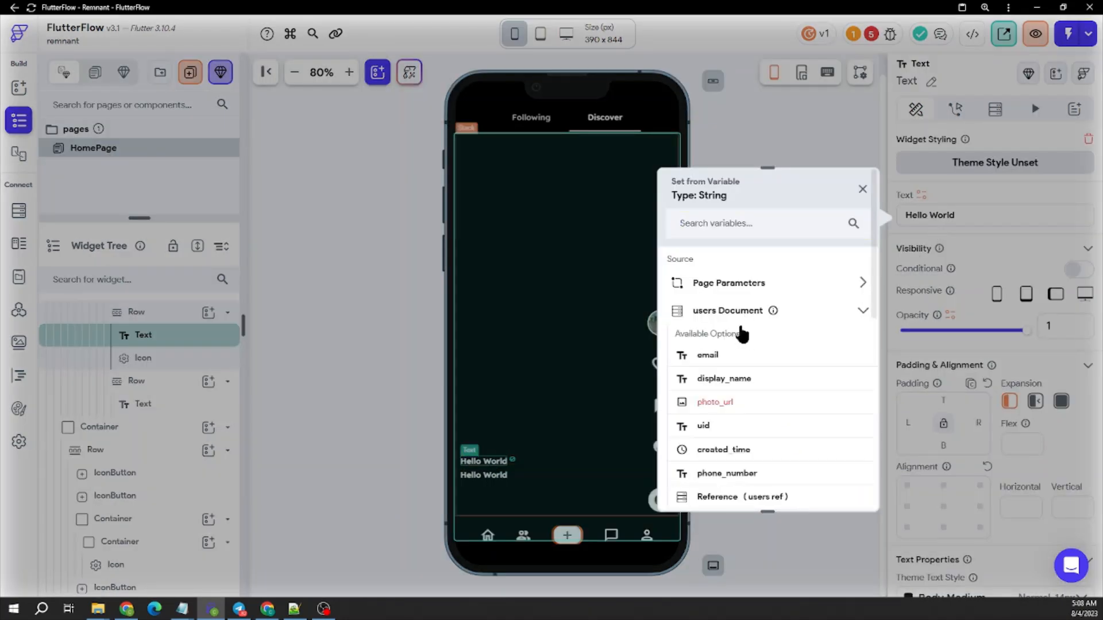
click(723, 379)
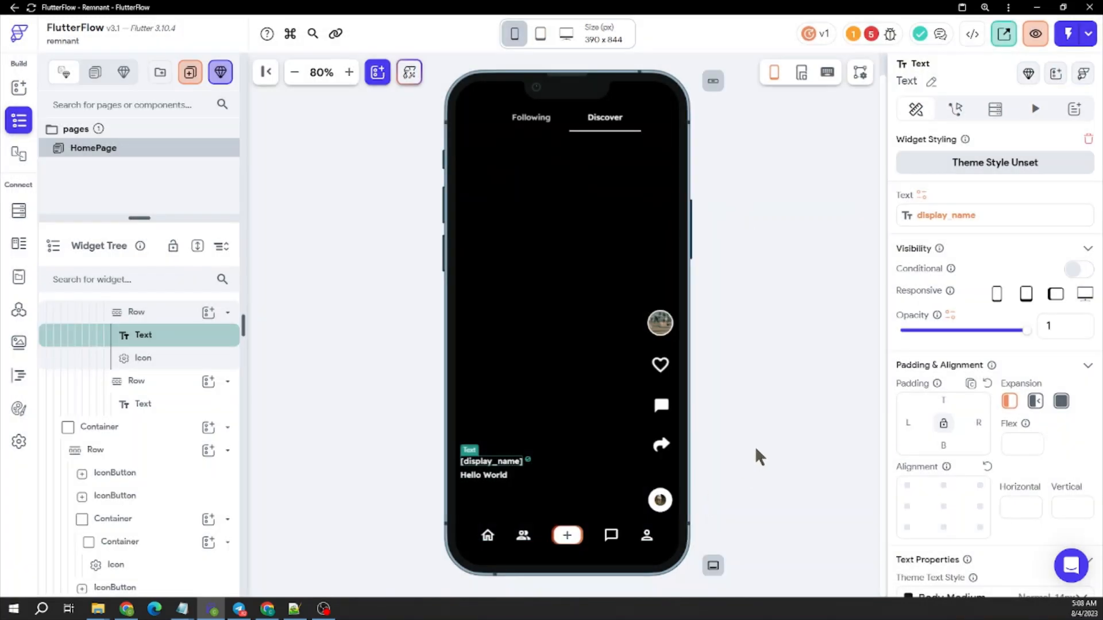
Bind the image path of the CircleImage below the share icon to photo_url of the users Document.
click(660, 500)
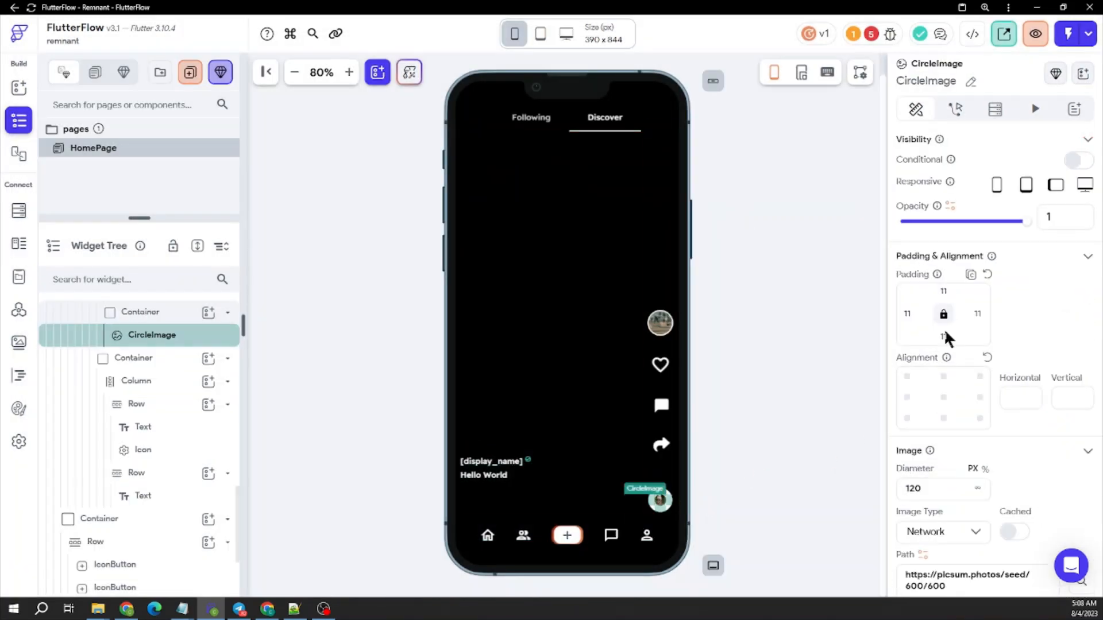
scroll(934, 460, down, 3)
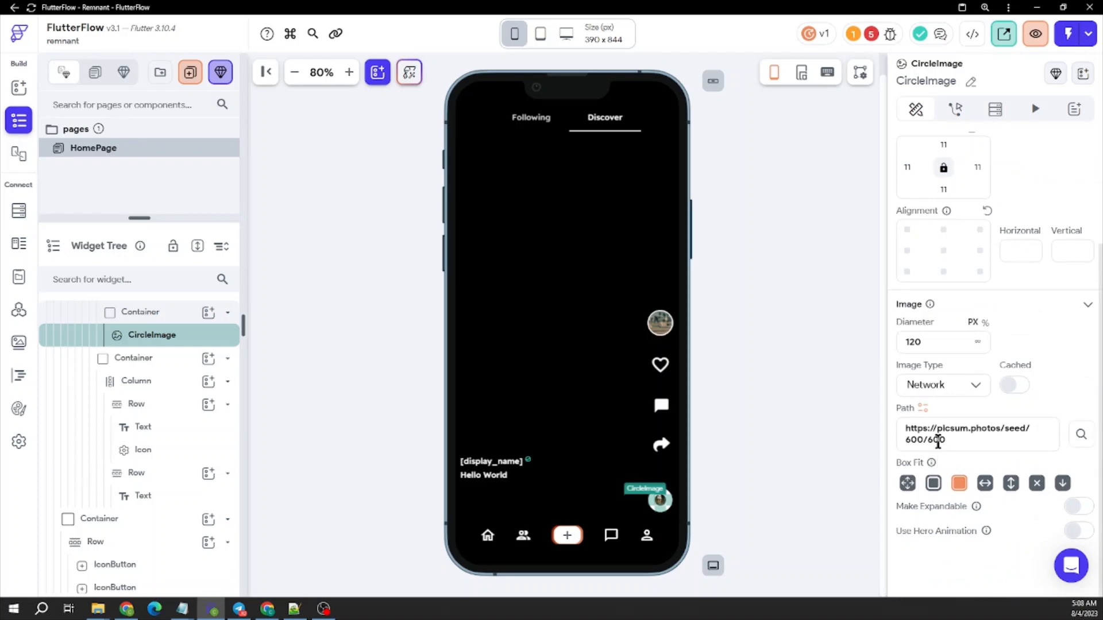
click(992, 440)
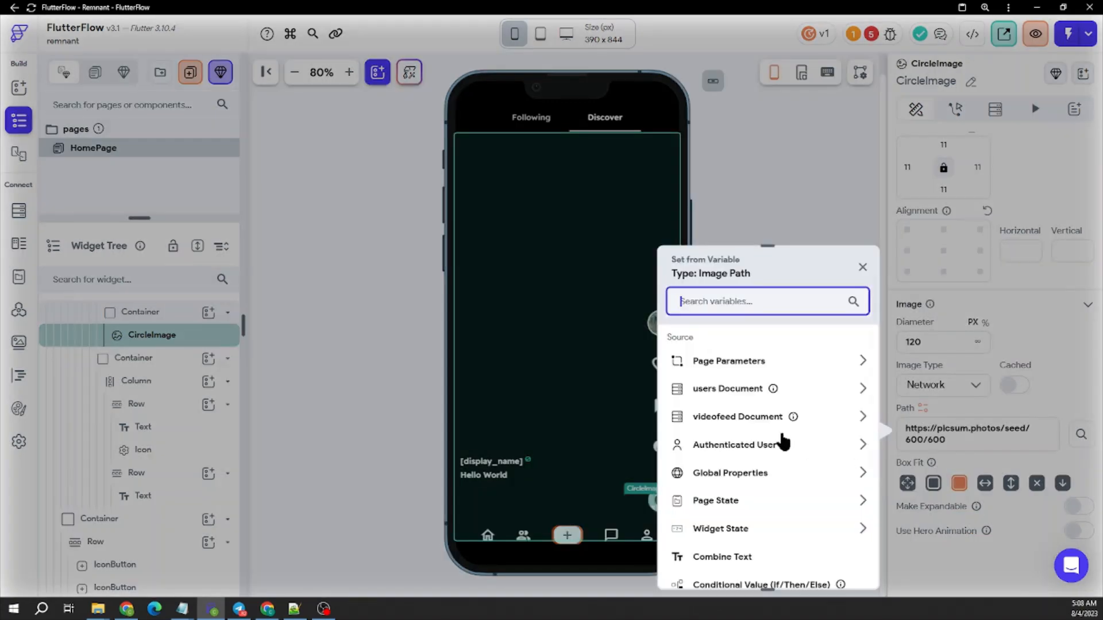
click(740, 391)
click(716, 480)
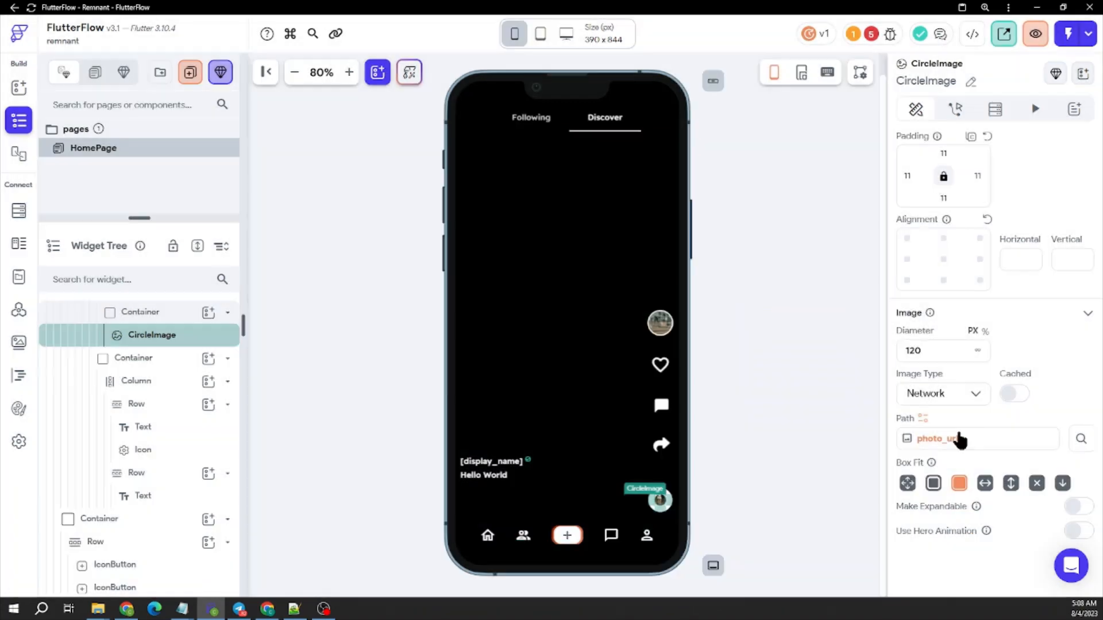
Give the lower CircleImage's photo_url path the copied picsum.photos image URL as its default value.
click(960, 438)
click(747, 491)
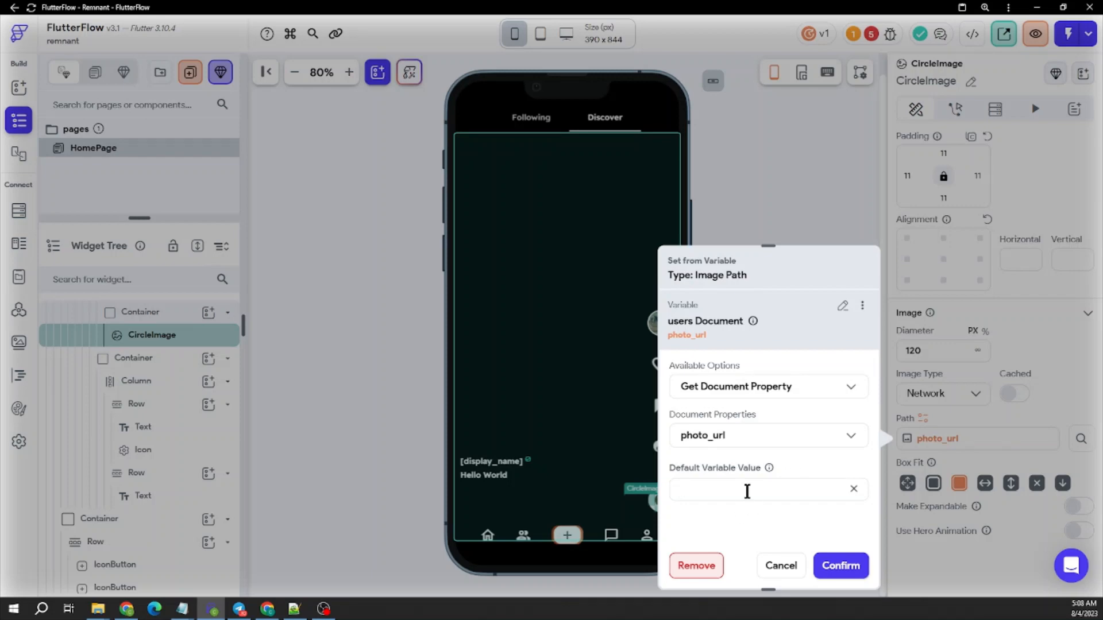
text(https://picsum.photos/seed/981/600)
click(838, 566)
click(767, 340)
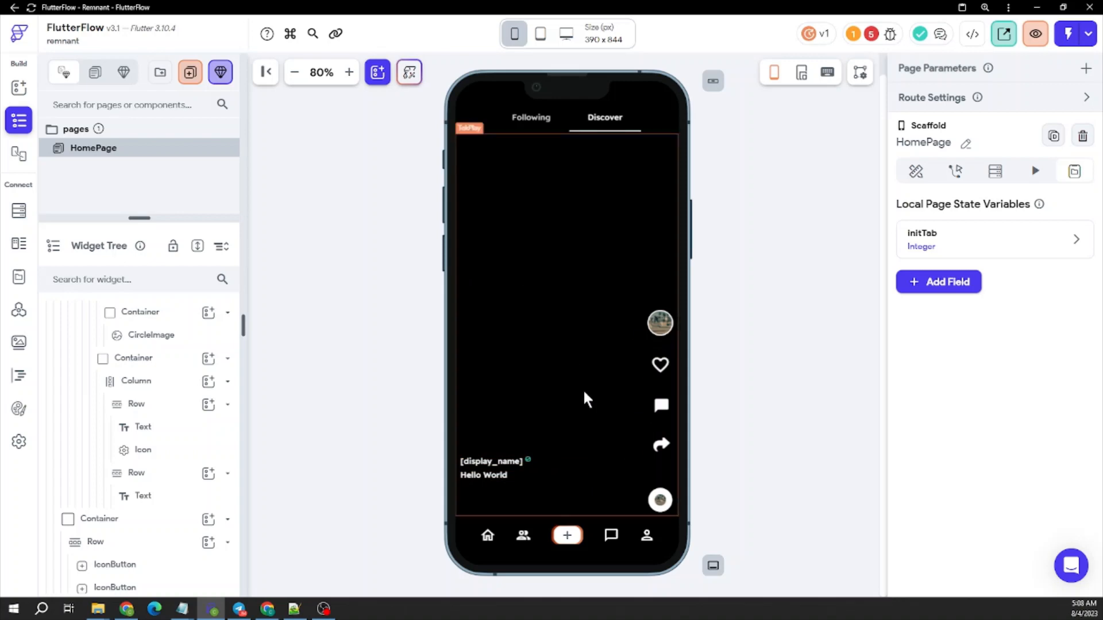
Bind the Text in the second Row of the overlay to content of the videofeed Document.
click(495, 476)
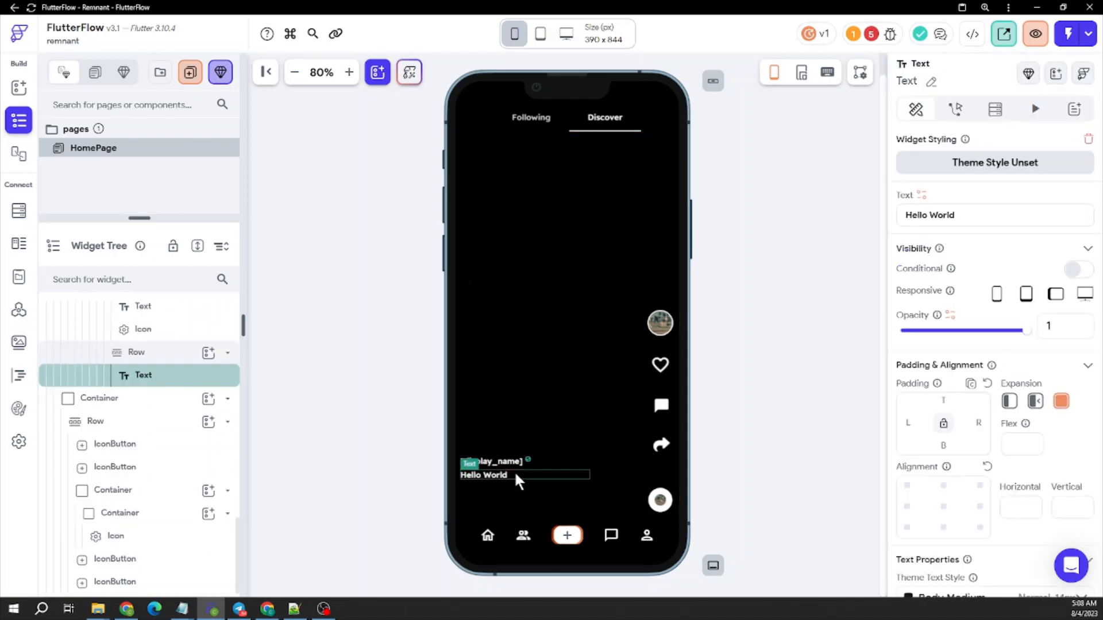
click(923, 196)
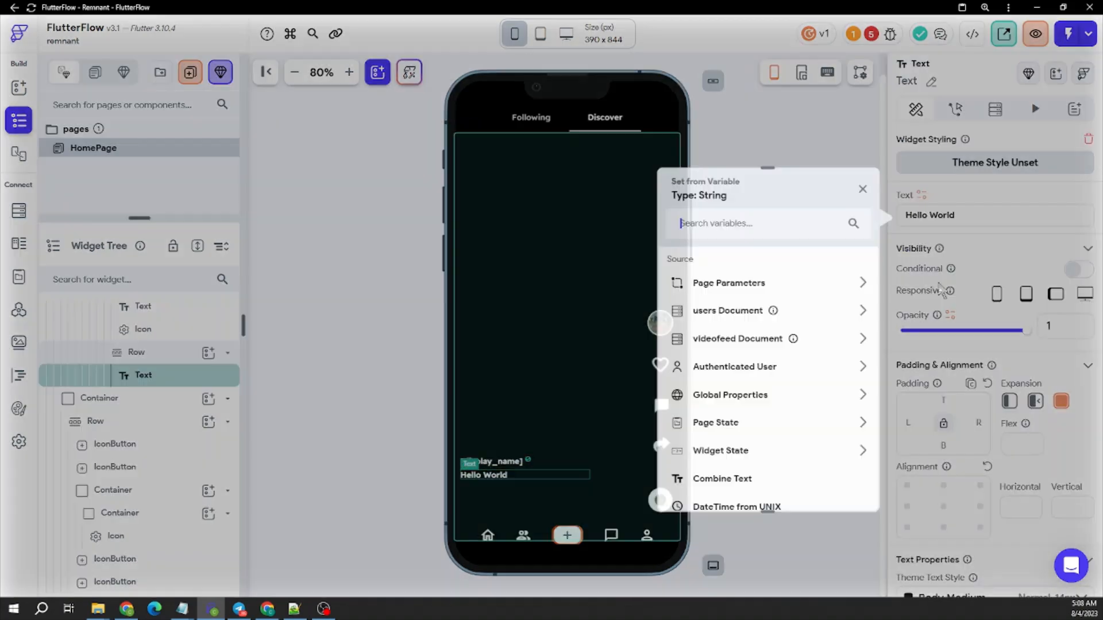
click(735, 341)
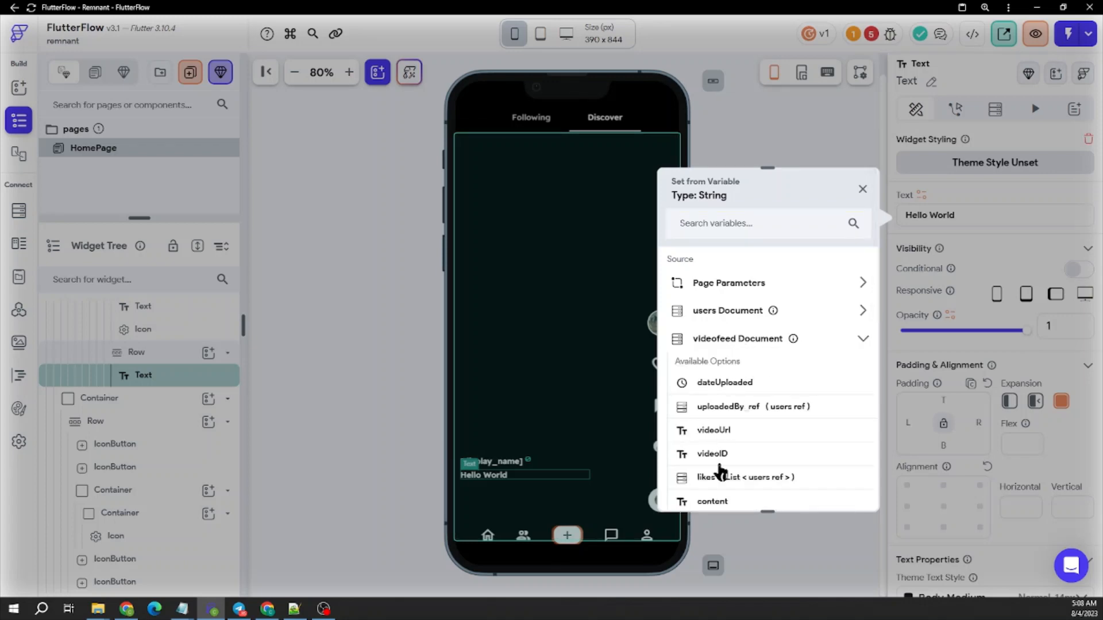
scroll(730, 457, down, 1)
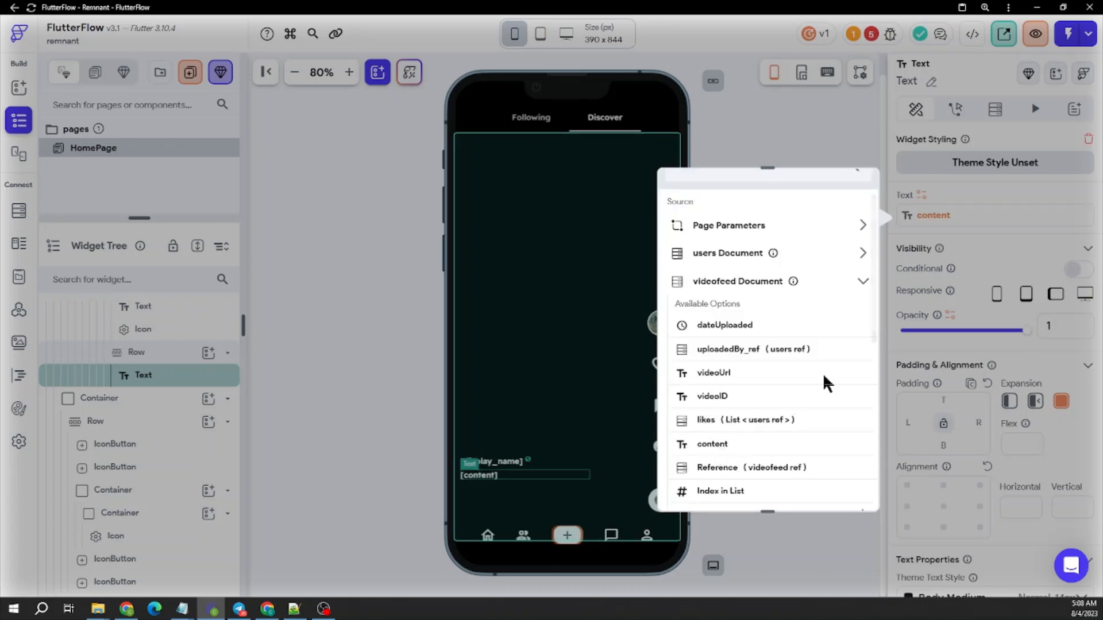
click(822, 373)
click(823, 373)
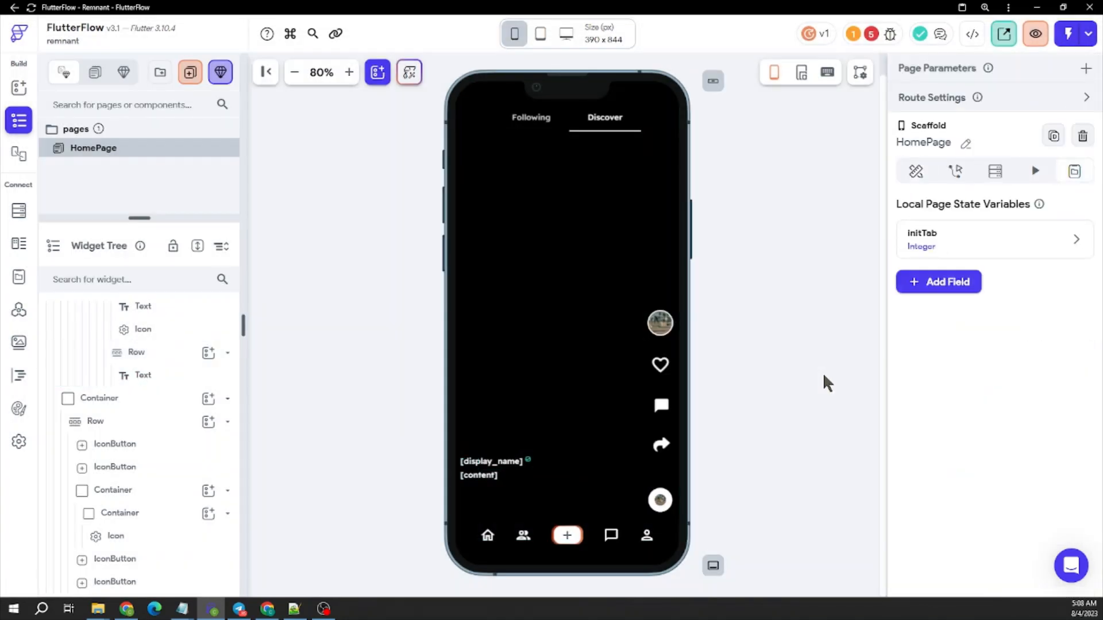
Examine the Column of action icons and the heart ToggleIcon's toggle value and icon settings.
click(664, 412)
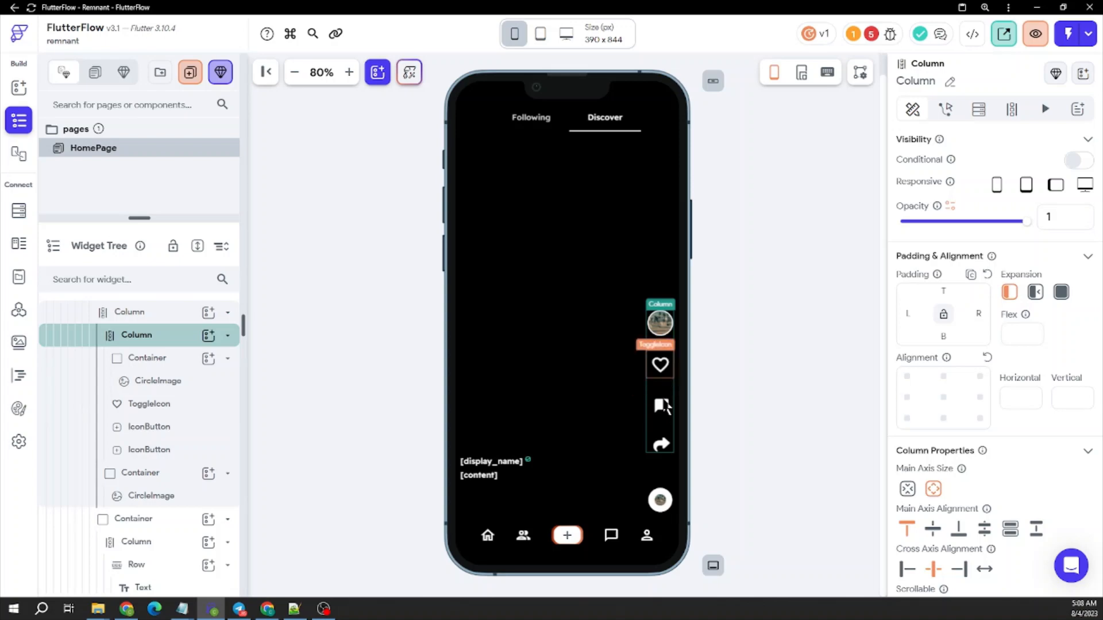
click(664, 367)
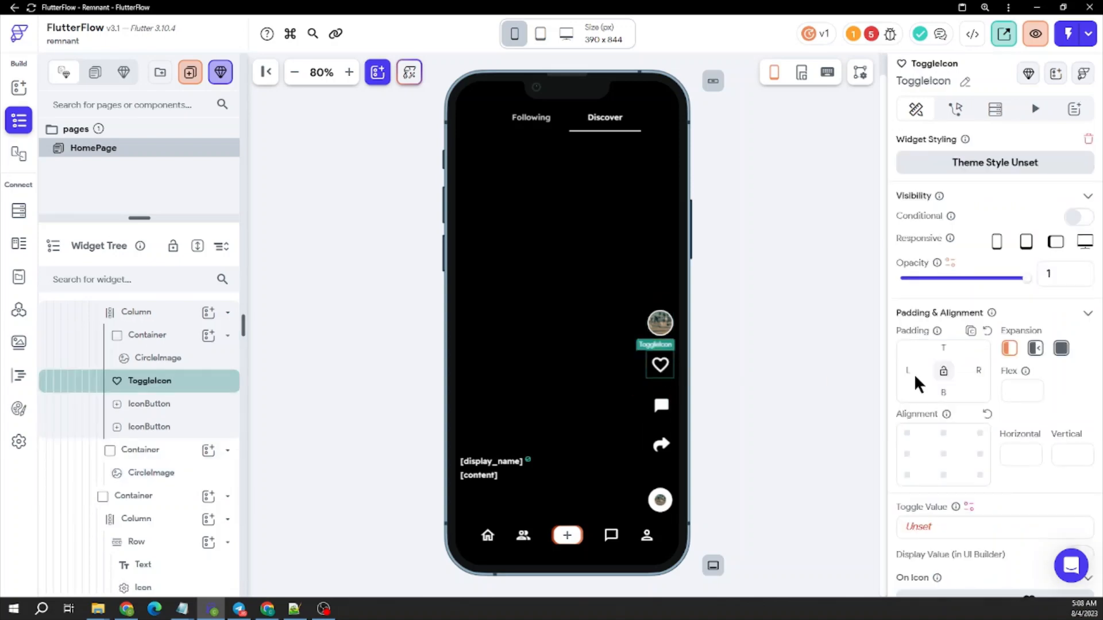
scroll(914, 374, down, 4)
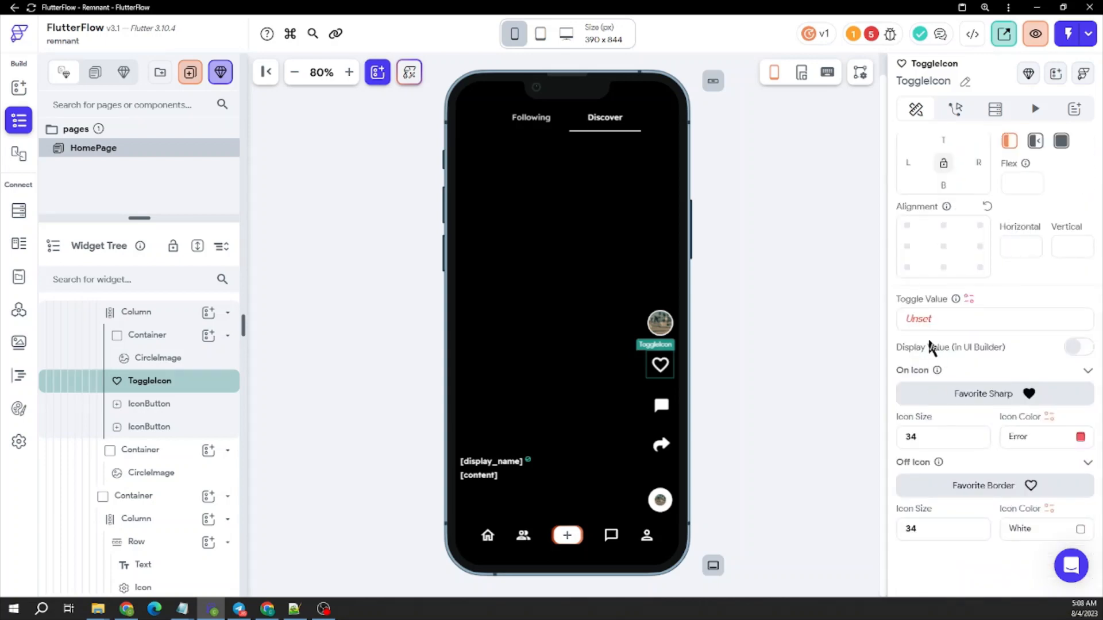
click(661, 405)
click(775, 340)
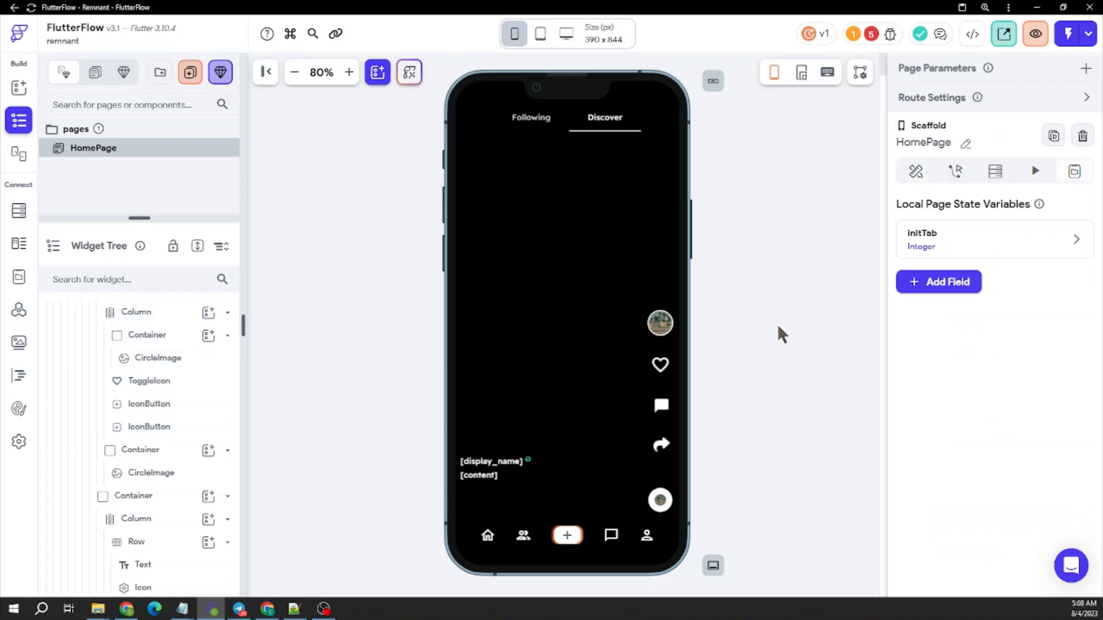
click(666, 394)
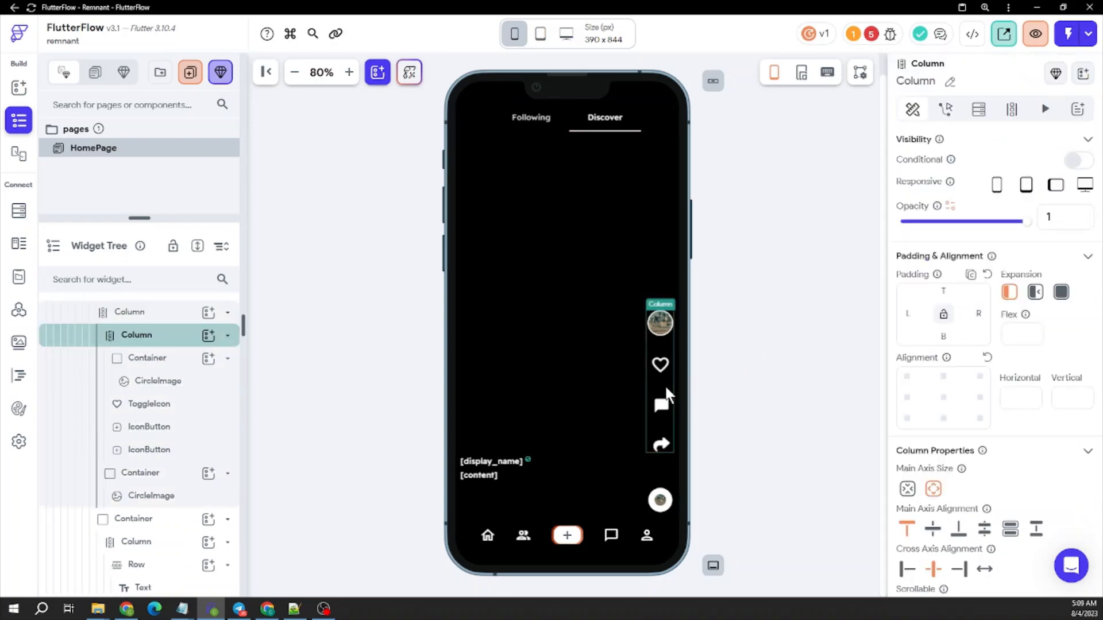
click(806, 319)
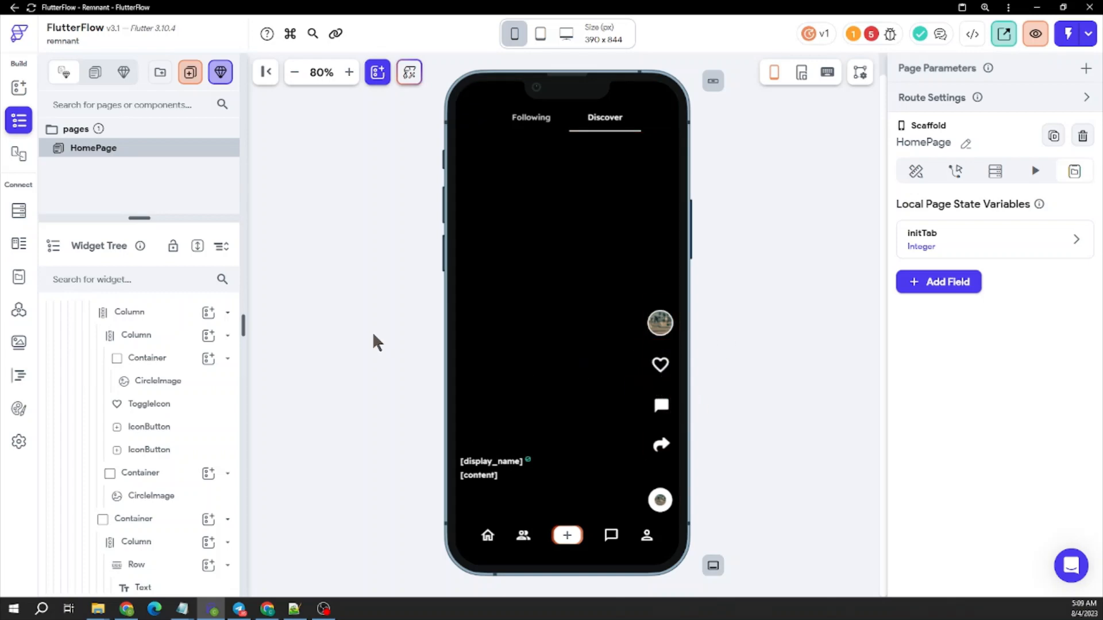
click(660, 447)
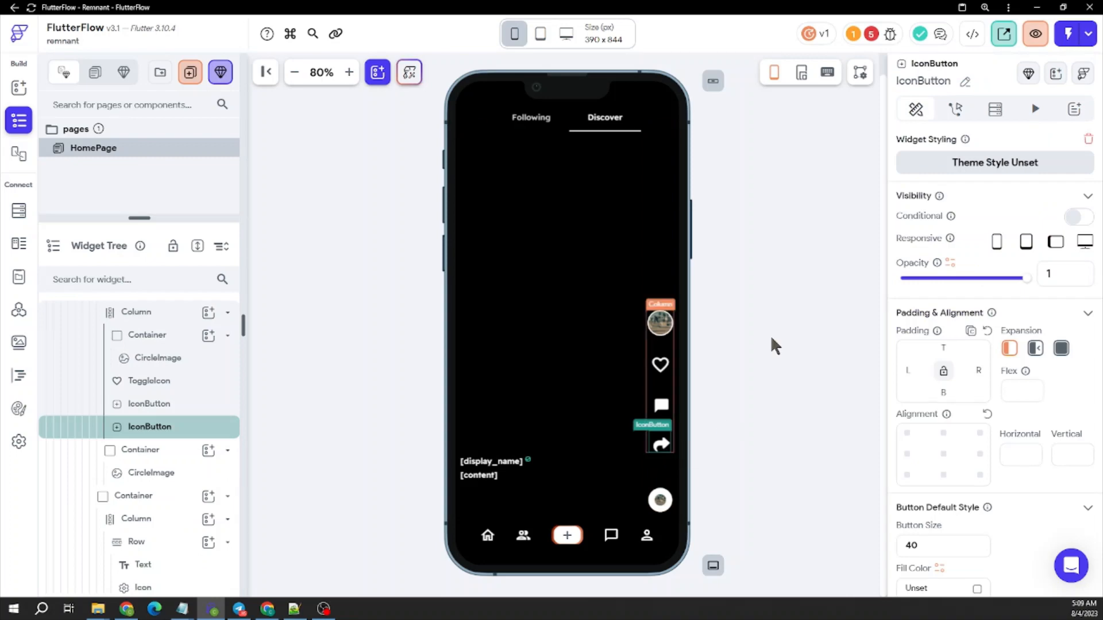
click(788, 320)
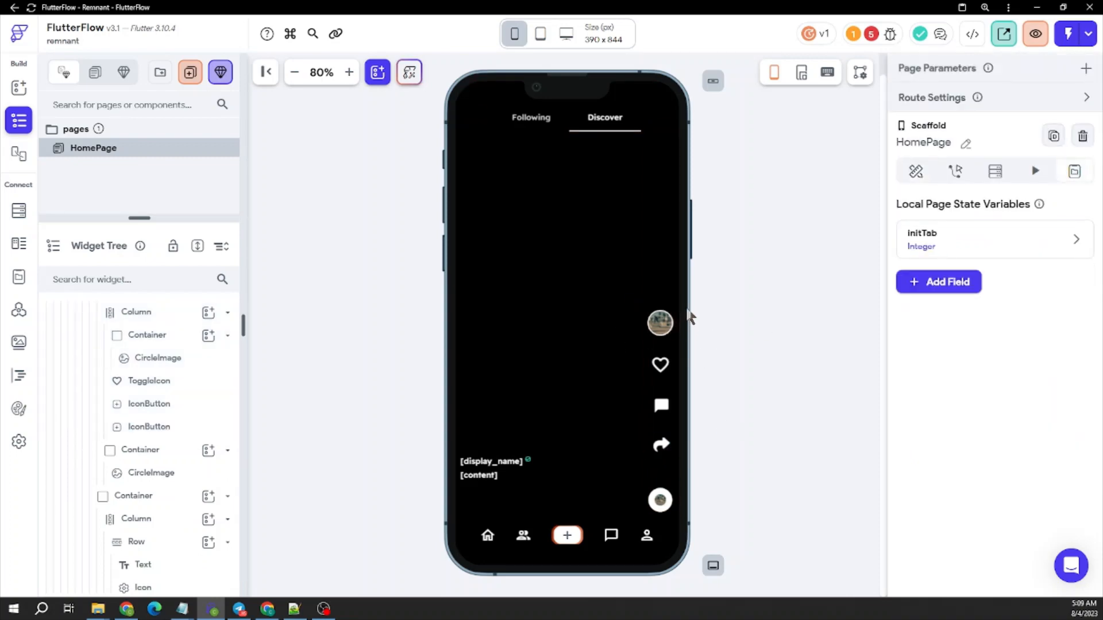
click(670, 503)
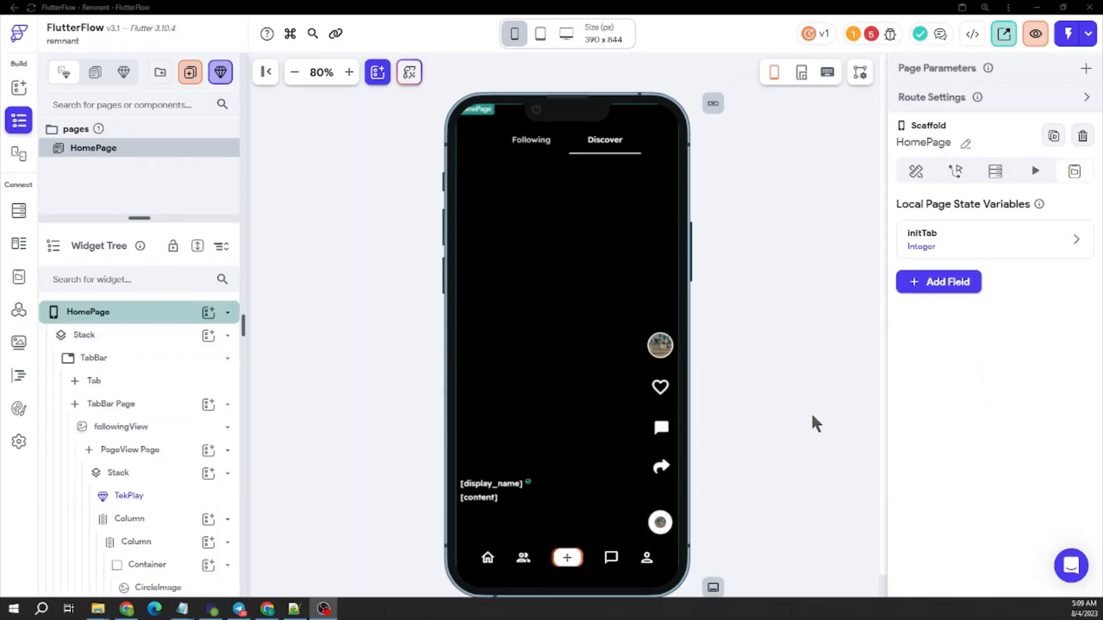
Give the circular Container below the share icon an Asset background image using icons8-music-record-94.png.
click(659, 532)
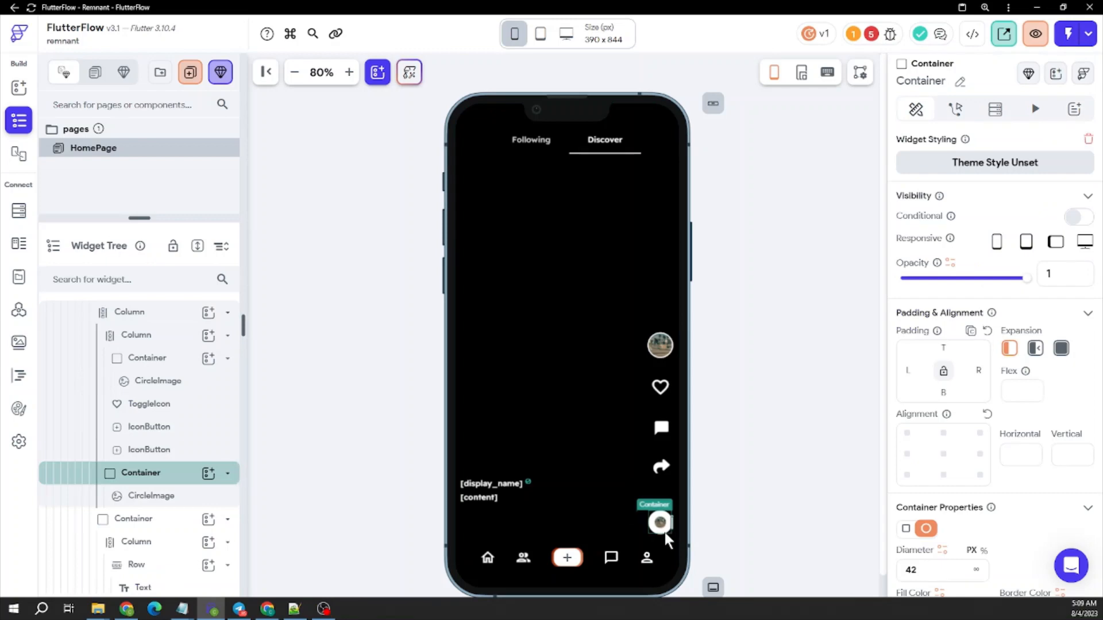
scroll(1018, 473, down, 7)
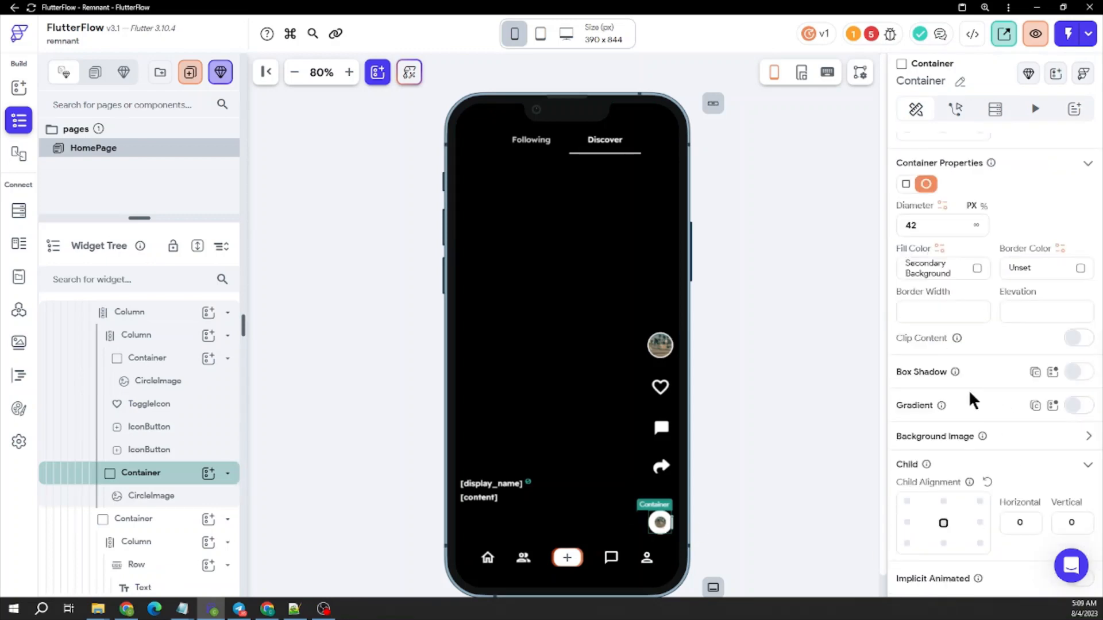
click(1088, 388)
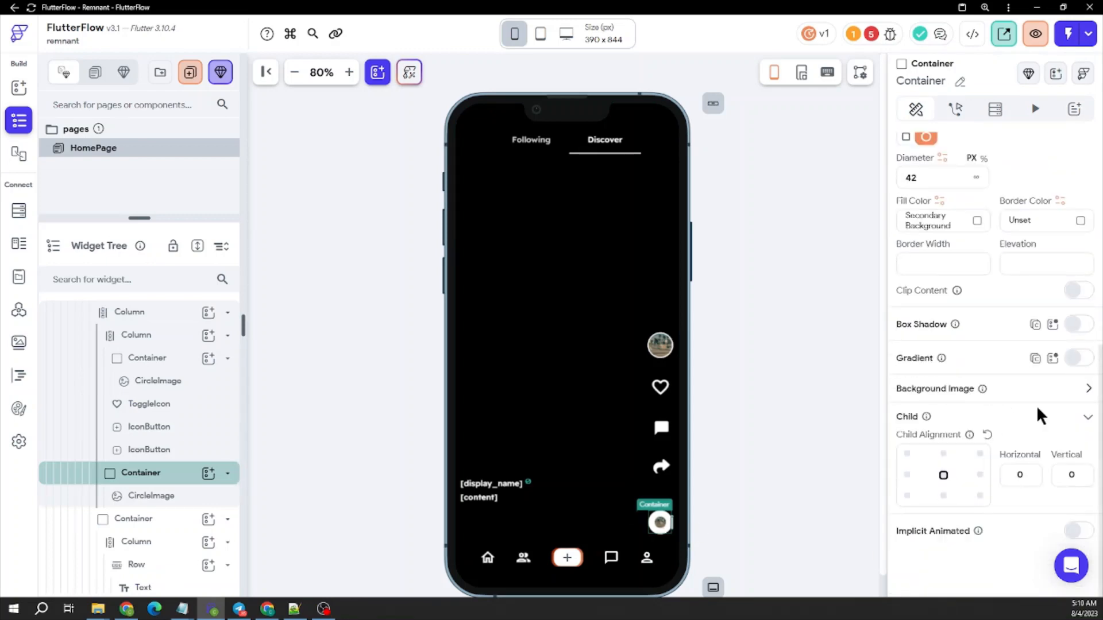
click(937, 432)
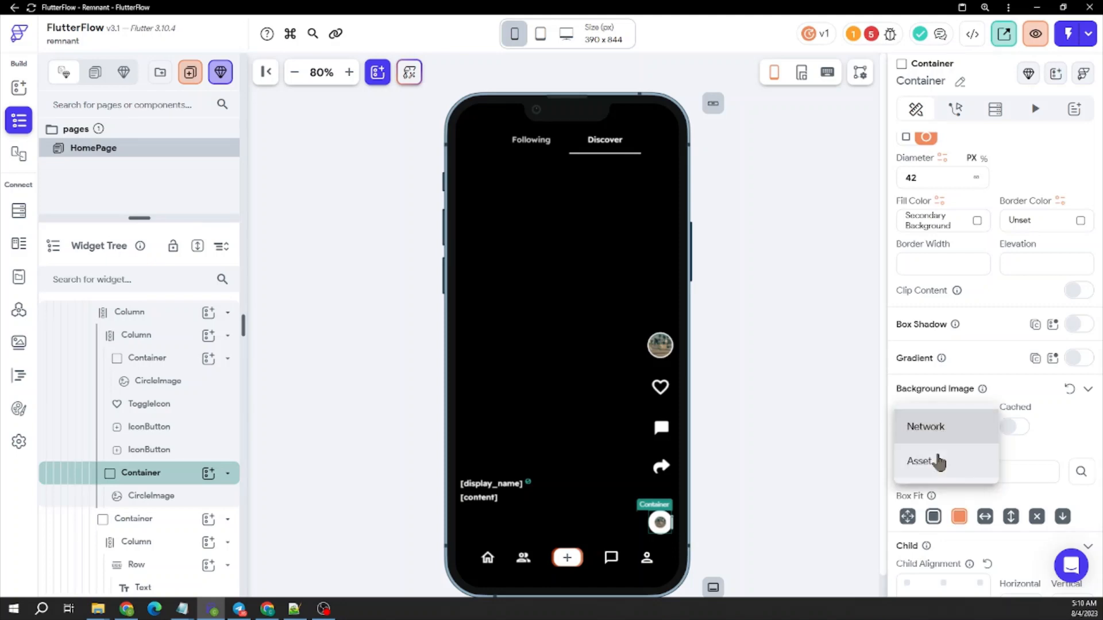
click(938, 459)
click(981, 485)
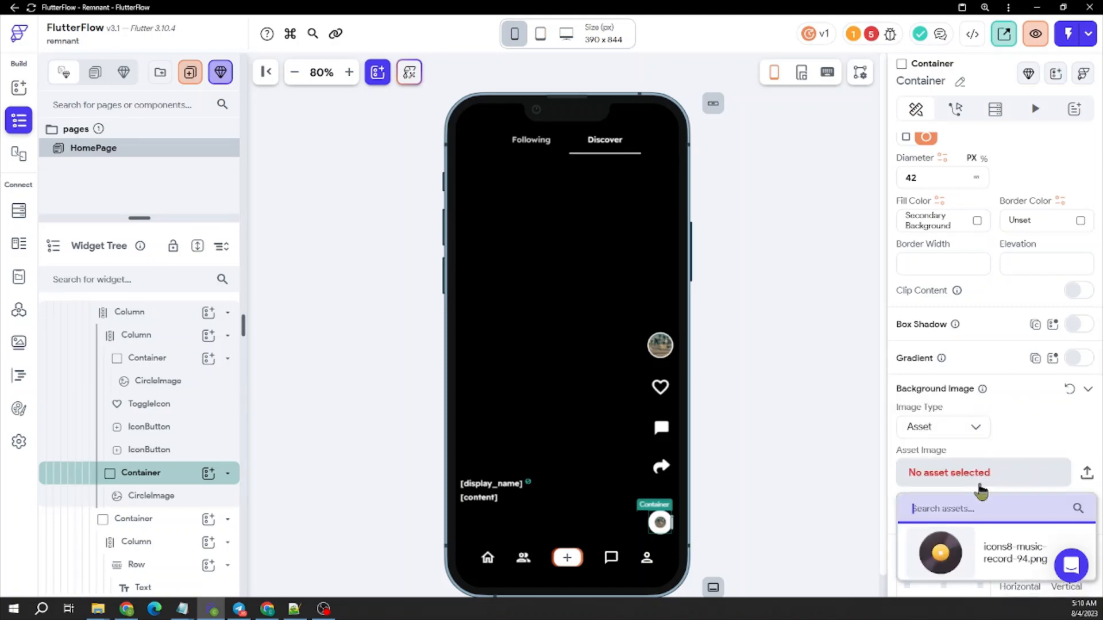
click(942, 553)
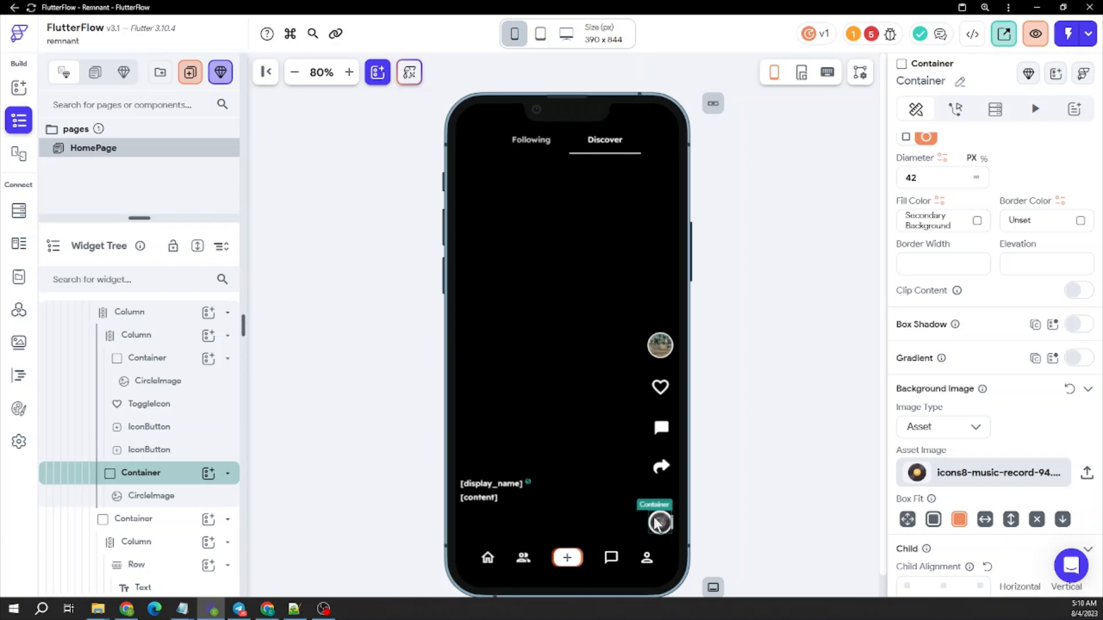
Try other box fits for the Container's music record background image and return it to Cover.
scroll(1013, 425, down, 1)
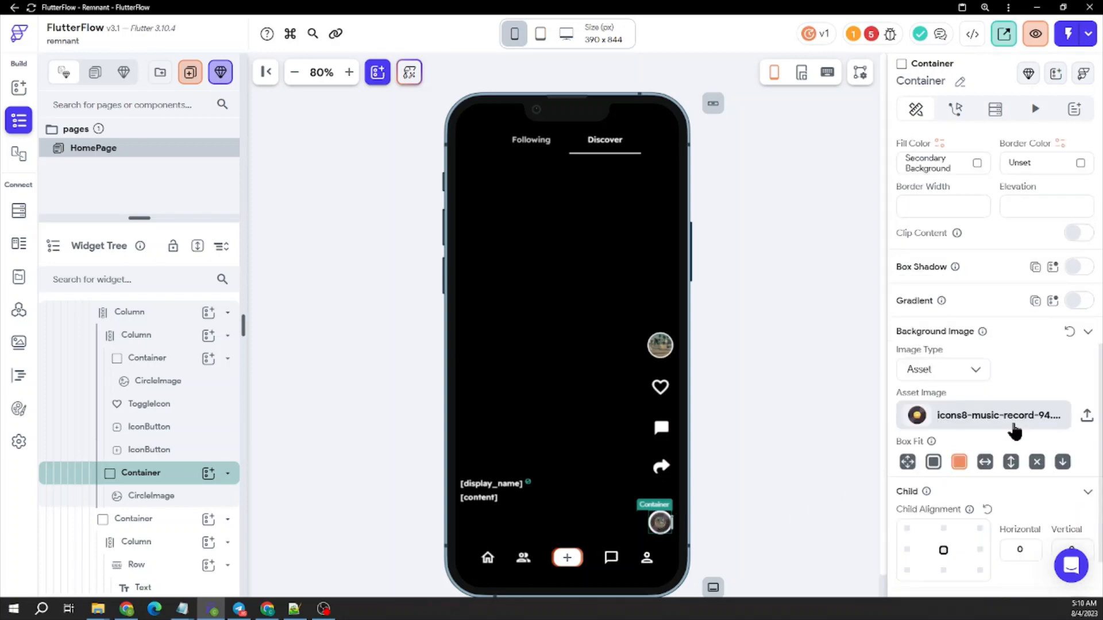
click(934, 462)
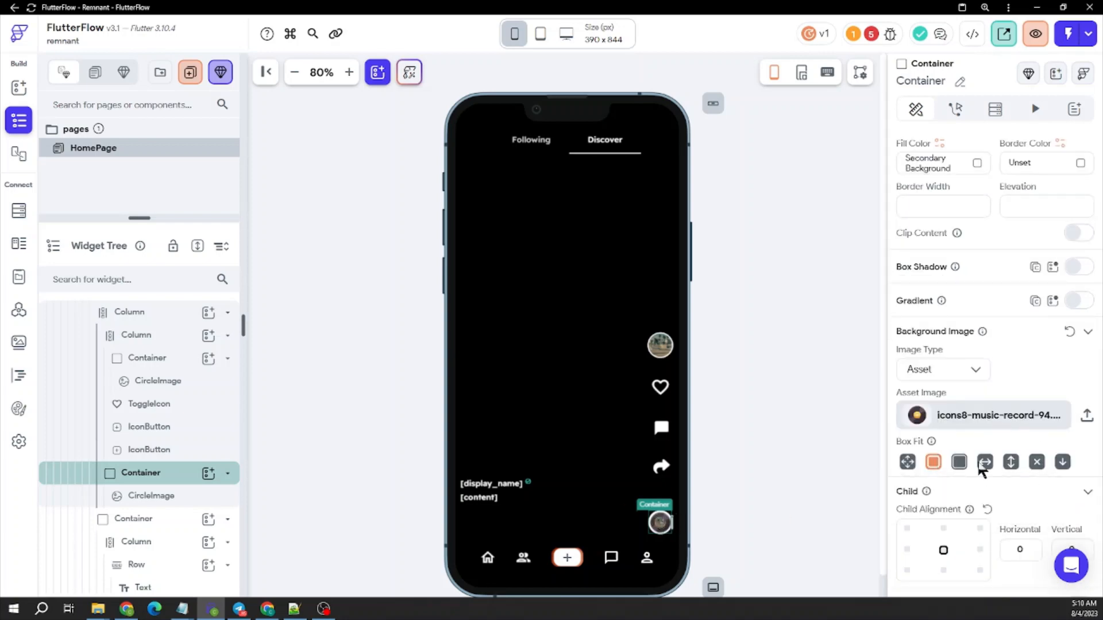
click(959, 461)
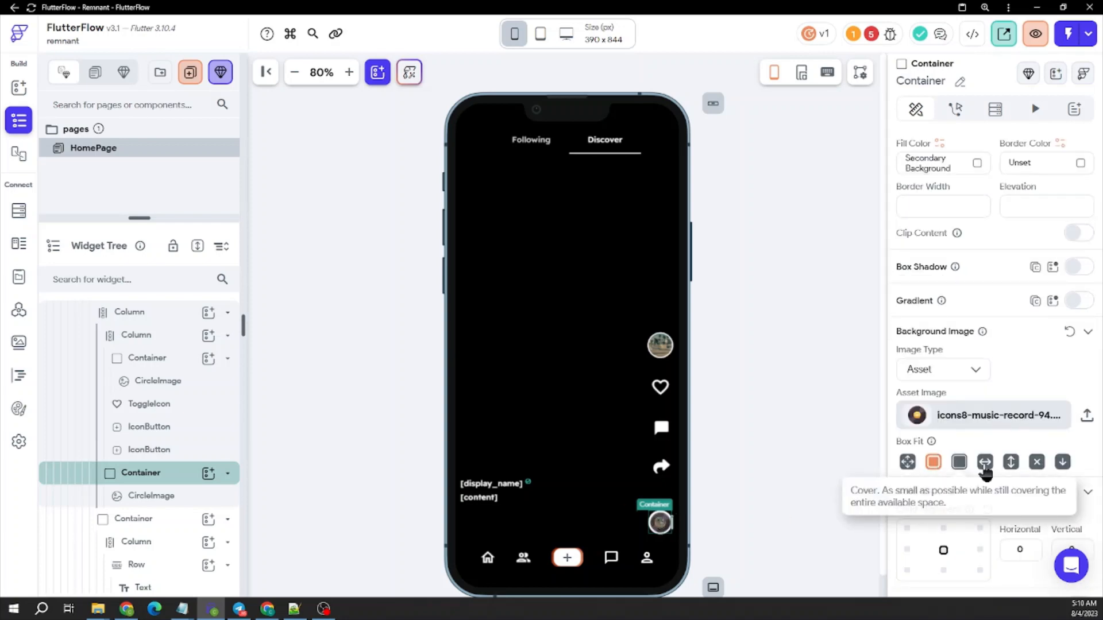
click(907, 463)
click(961, 464)
Clear the fill color of the Container with the music record background and check its look on the canvas.
scroll(962, 469, up, 4)
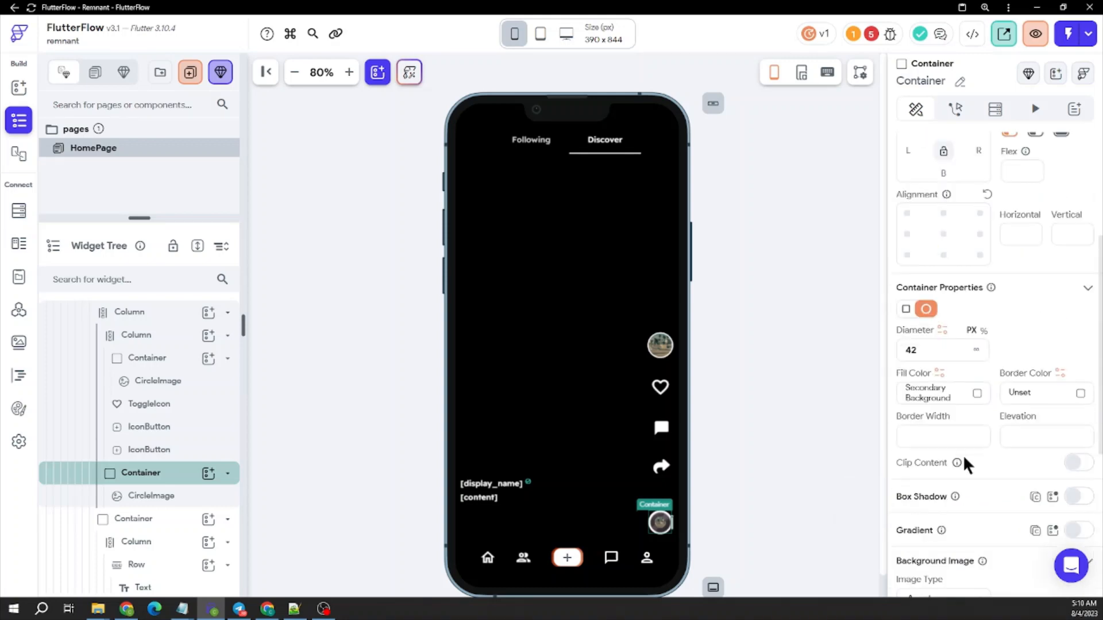
click(975, 392)
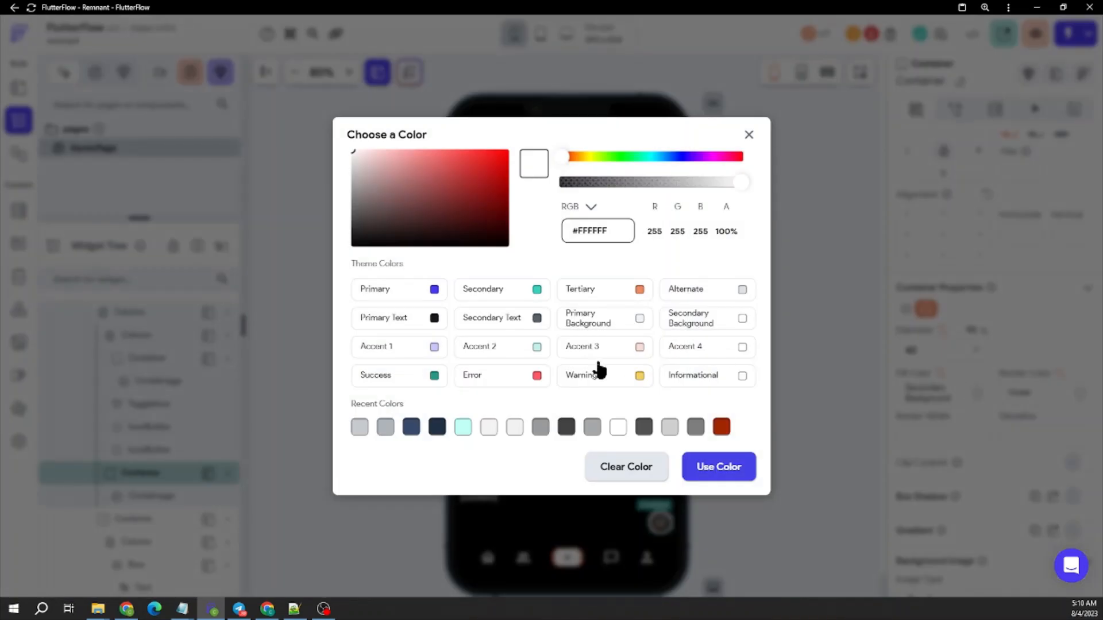
click(630, 470)
click(768, 510)
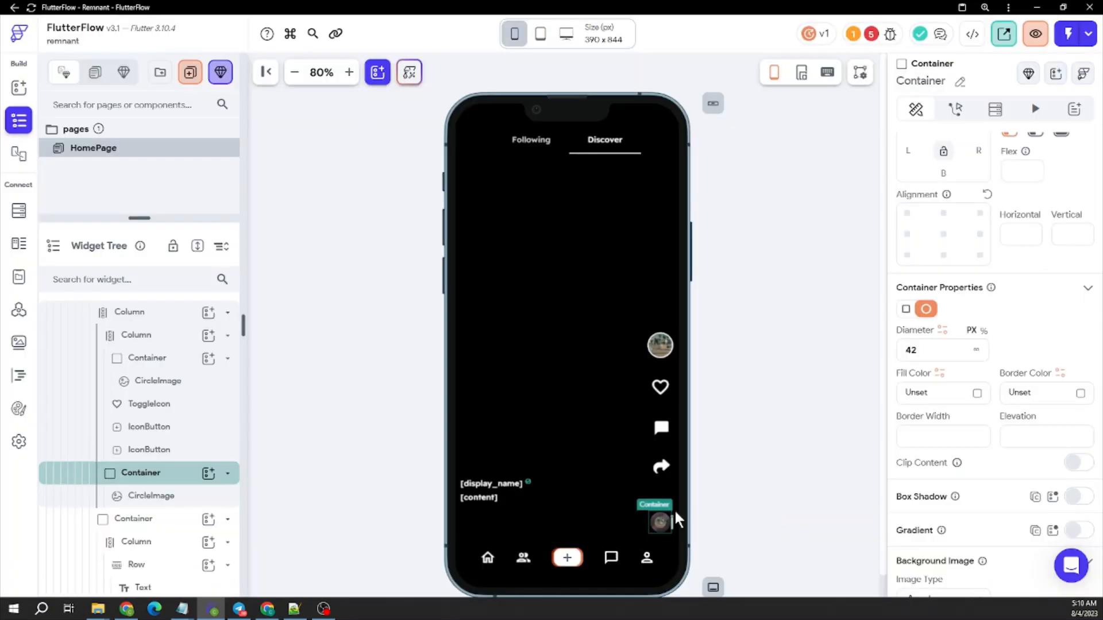
click(836, 493)
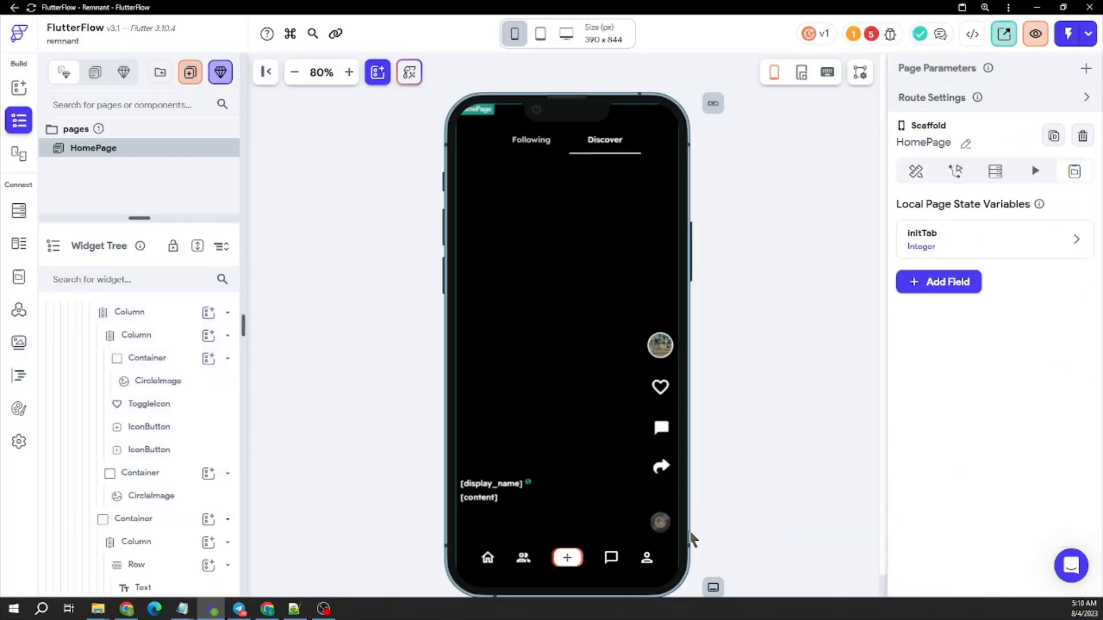
click(659, 522)
click(749, 464)
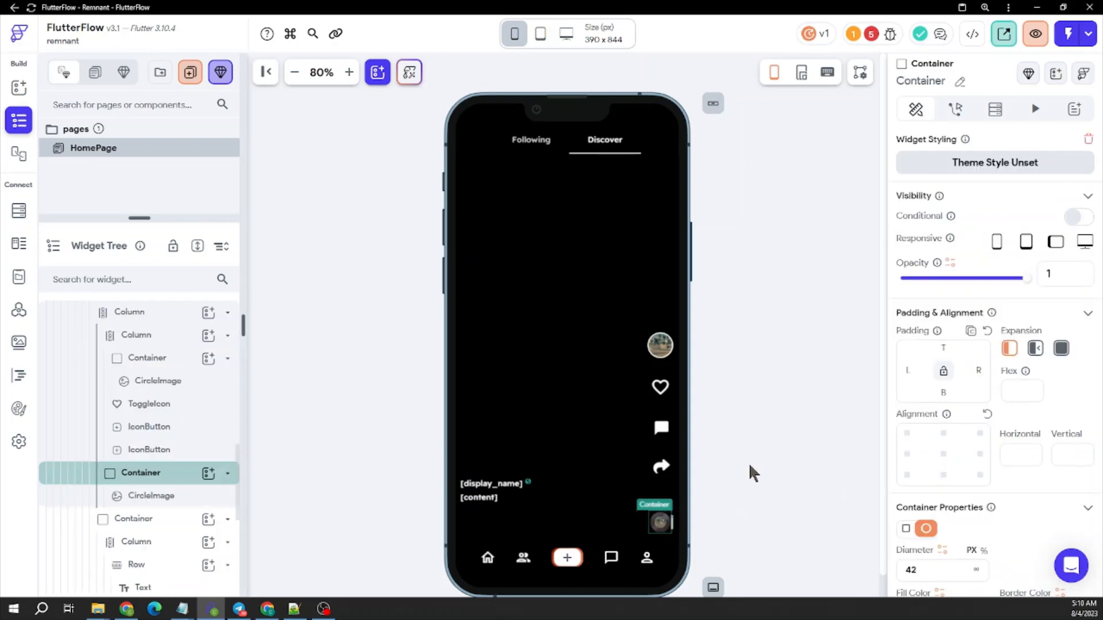
click(749, 464)
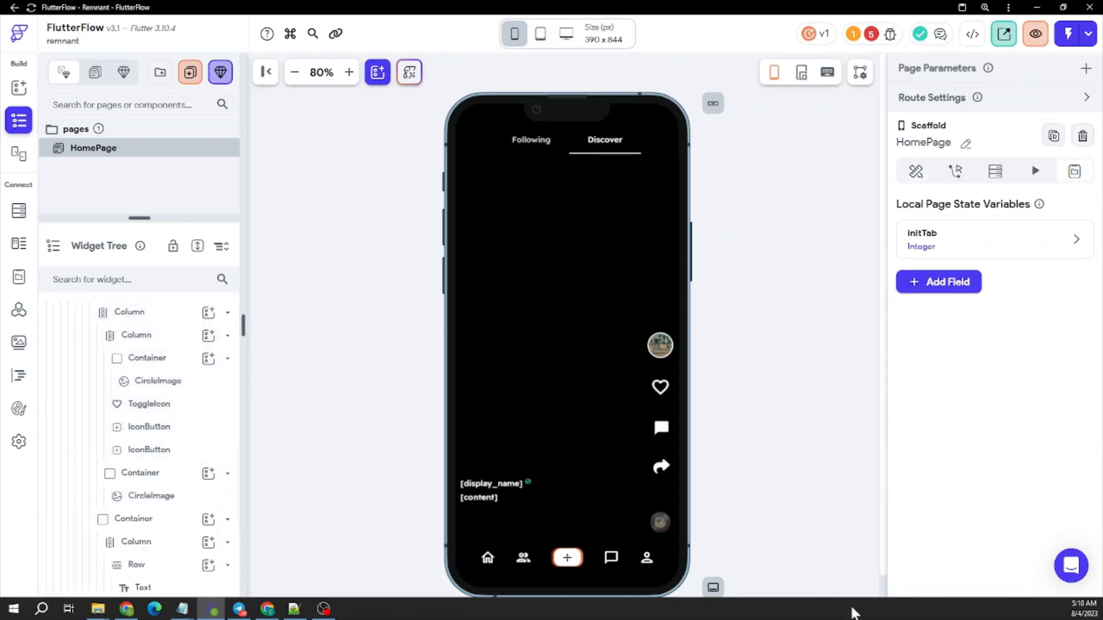
Add an On Page Load Rotate animation to the music record Container and preview it.
click(665, 527)
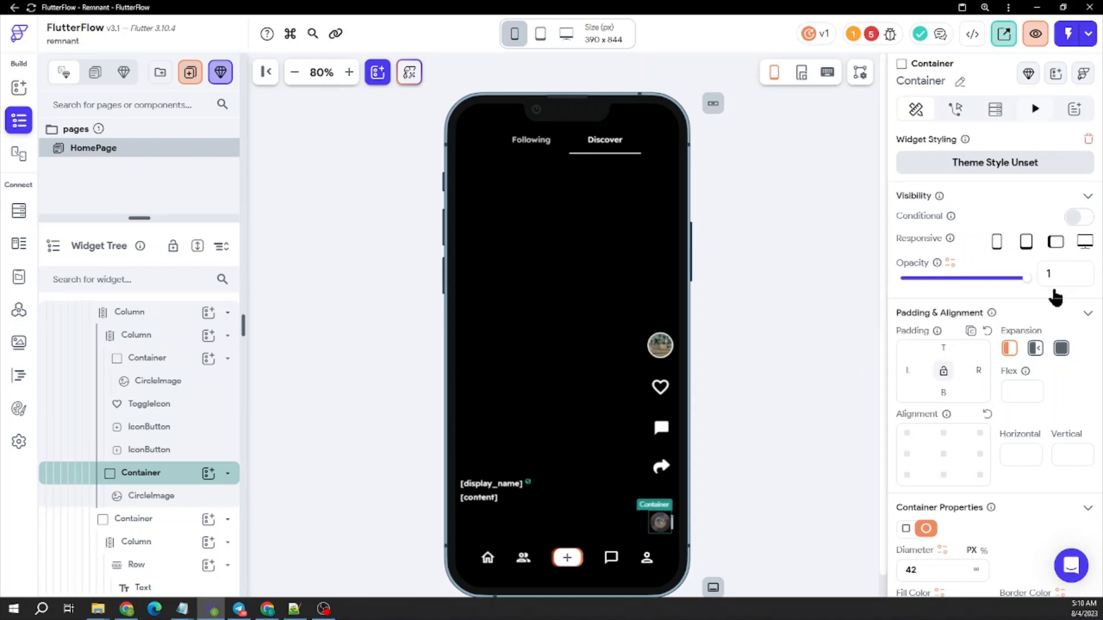
click(1035, 108)
click(1003, 195)
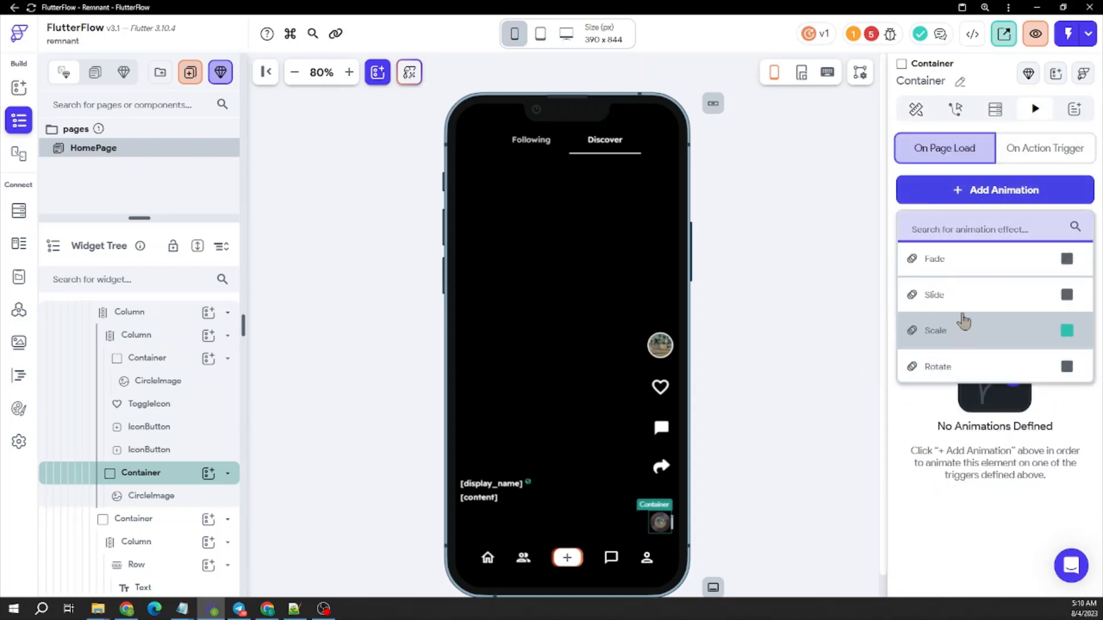
scroll(976, 287, down, 2)
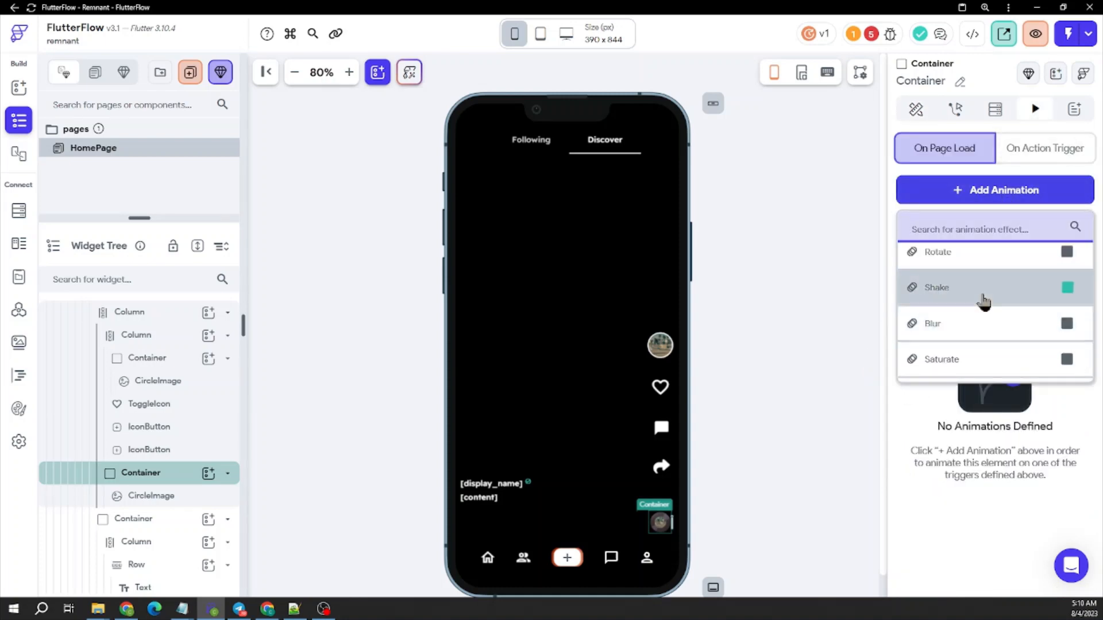
scroll(980, 290, down, 1)
scroll(982, 337, up, 3)
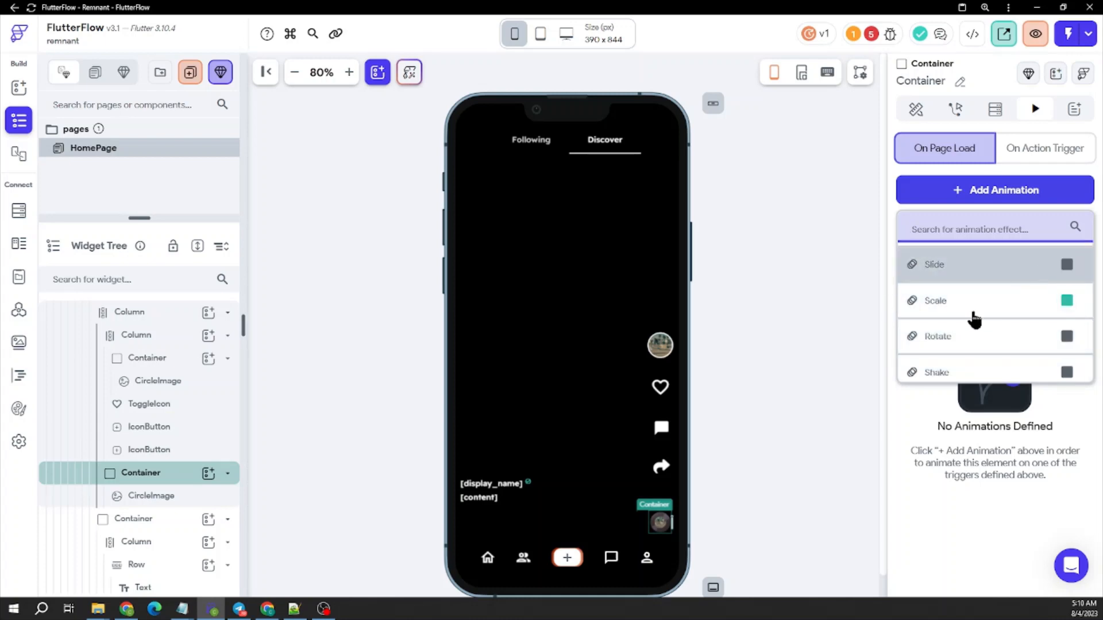
click(941, 336)
scroll(950, 387, down, 2)
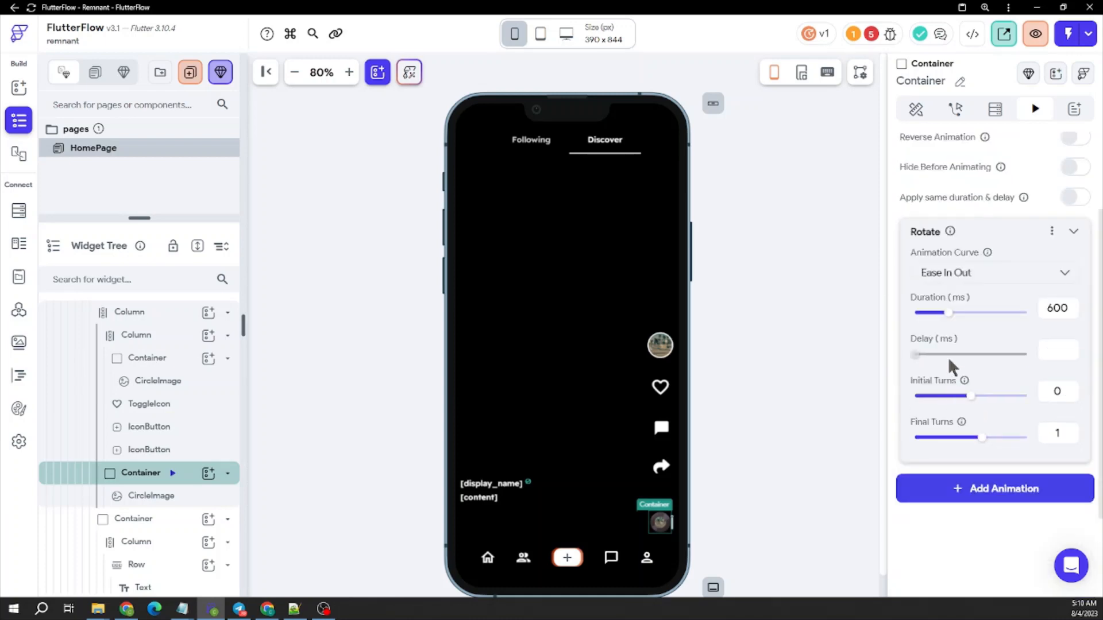
scroll(948, 345, up, 2)
click(942, 192)
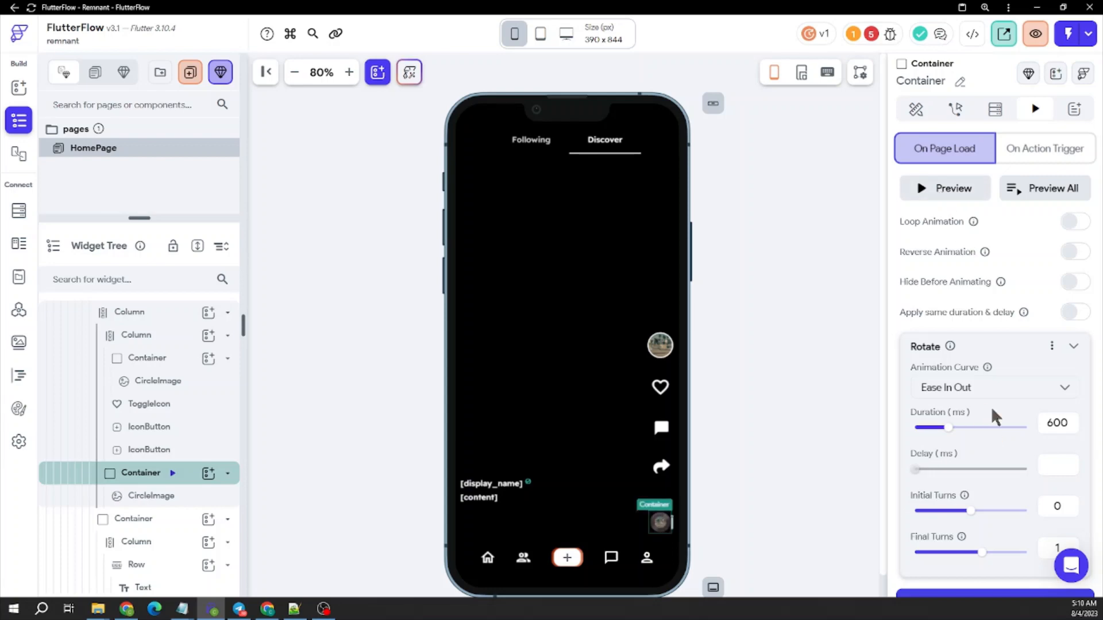
Set the Rotate animation's curve to Linear and its duration to 5000 ms, and preview the rotation.
click(993, 388)
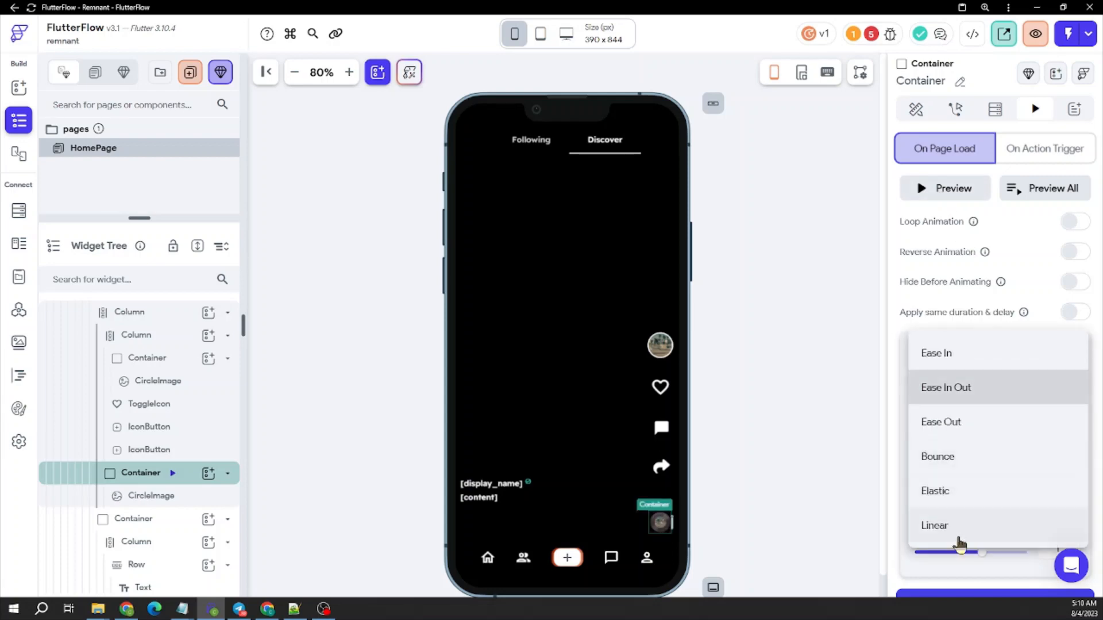
click(976, 525)
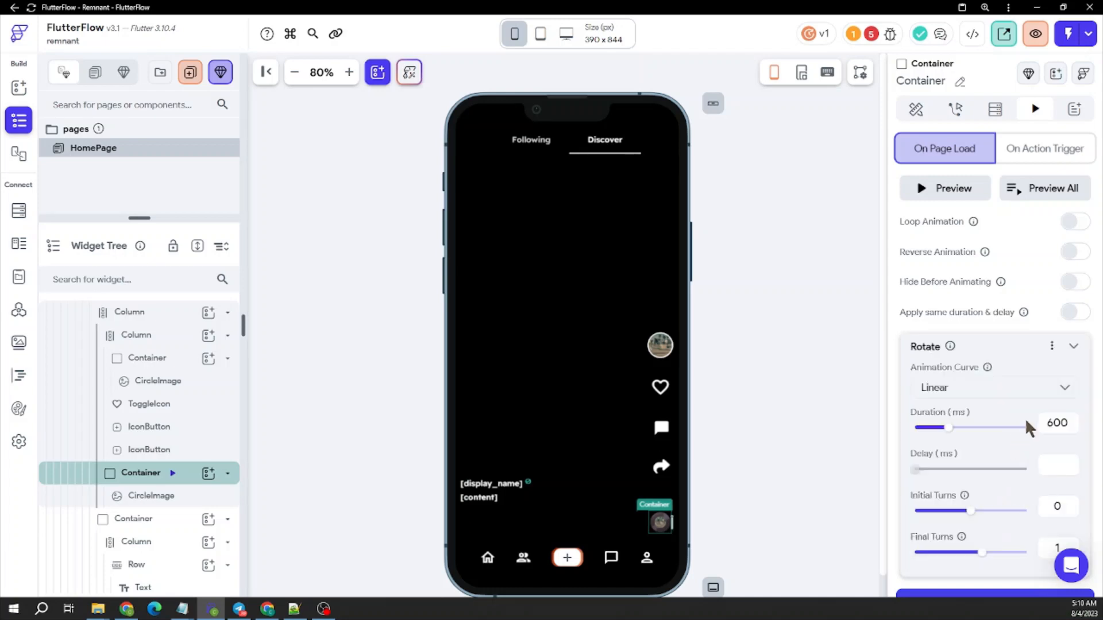
drag(1070, 423, 913, 442)
text(5000)
click(935, 199)
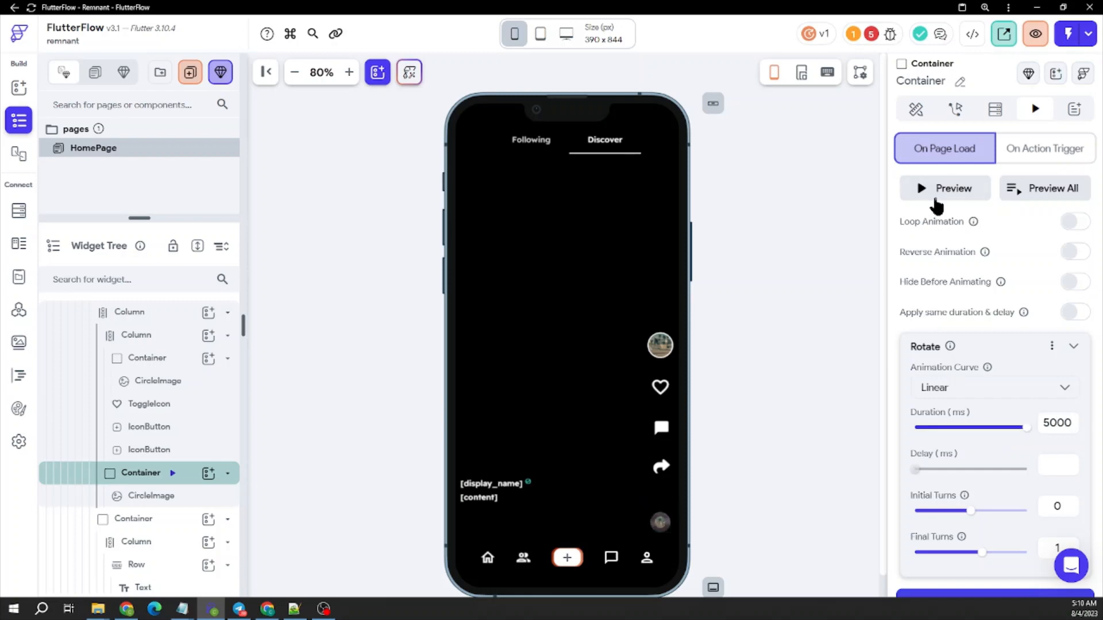
Enable looping for the music record Container's page-load animation.
scroll(1006, 390, down, 3)
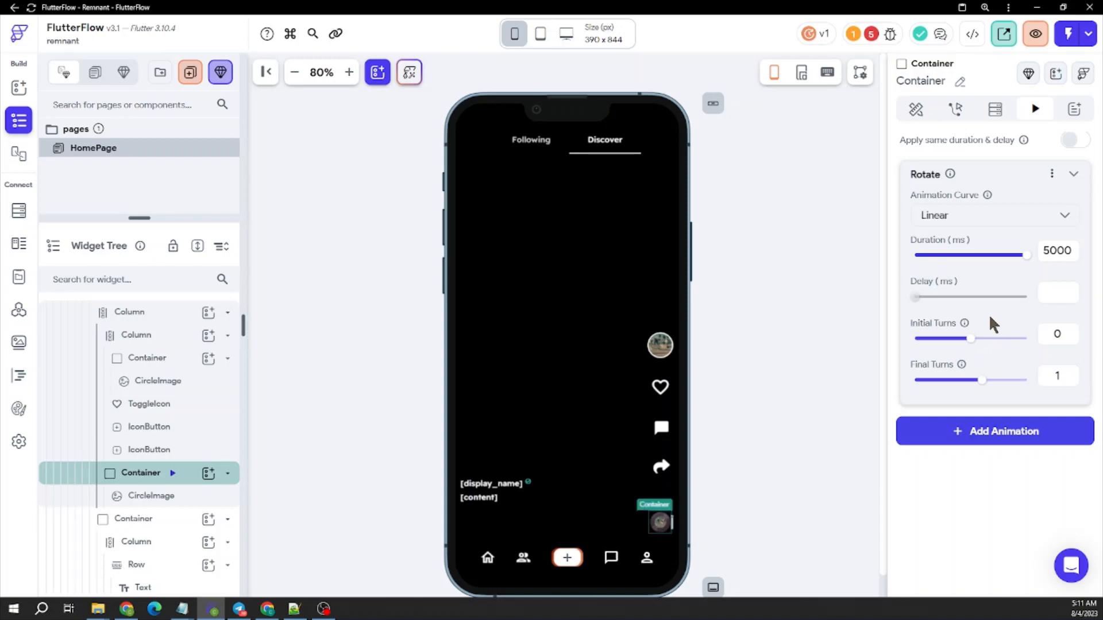
scroll(988, 315, up, 3)
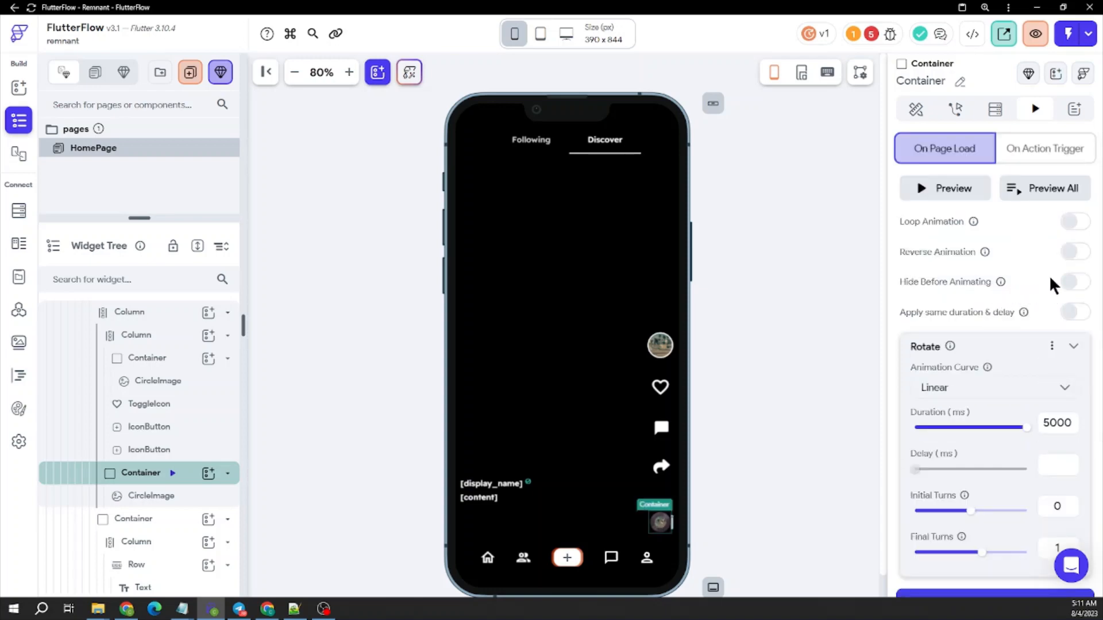
click(1073, 223)
scroll(1008, 363, down, 3)
scroll(991, 336, up, 2)
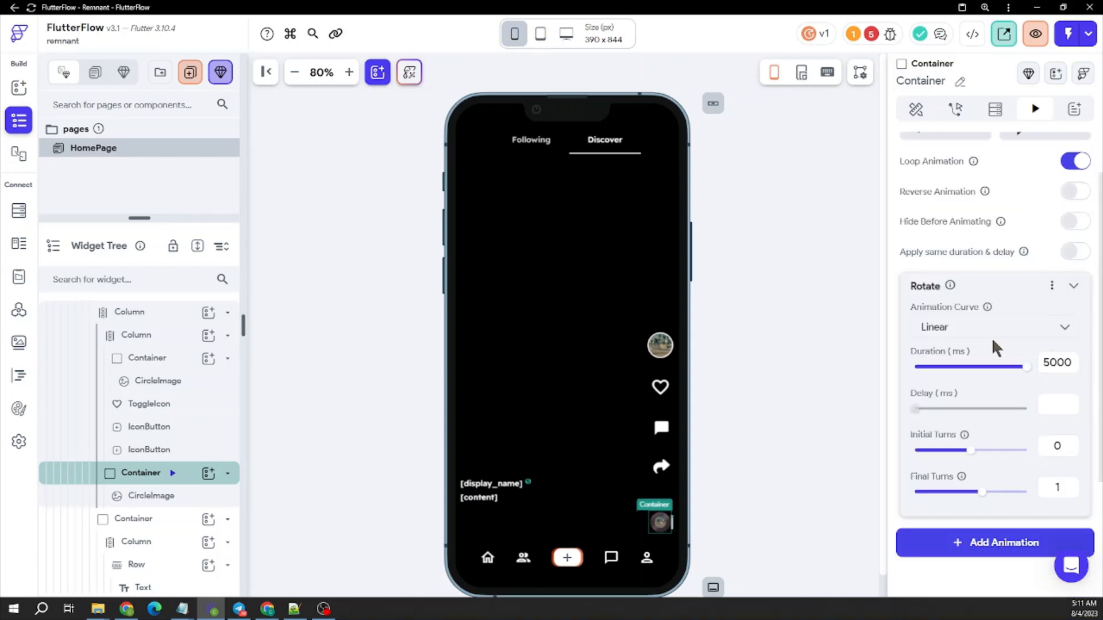
Set the Rotate animation's delay to 5000 ms and preview the looping animation.
click(1060, 402)
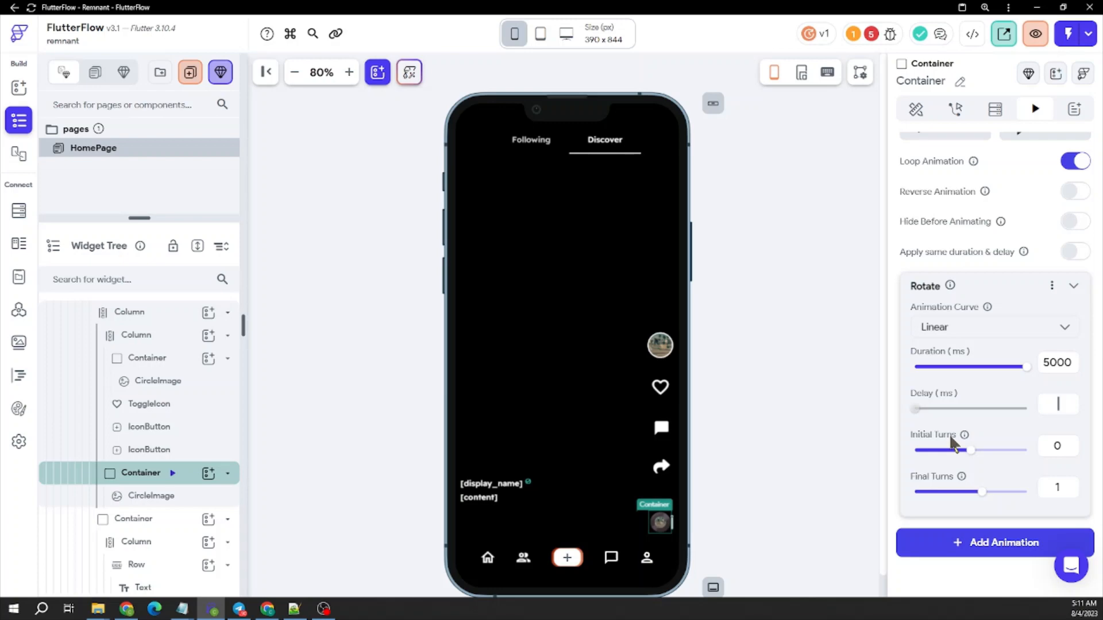
text(5000)
scroll(967, 399, up, 1)
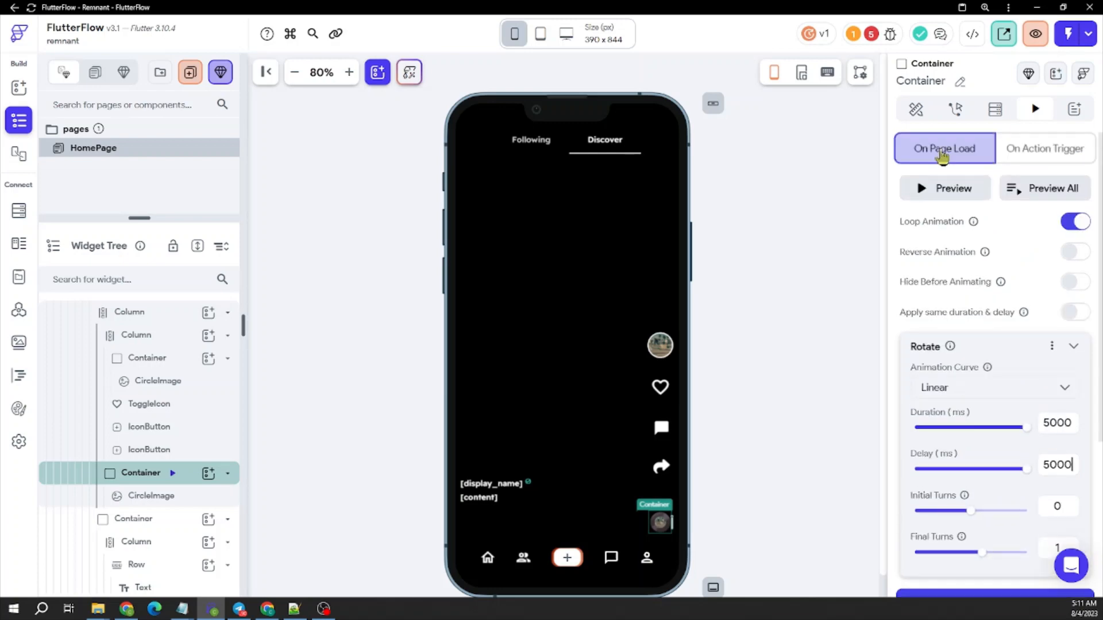
click(940, 189)
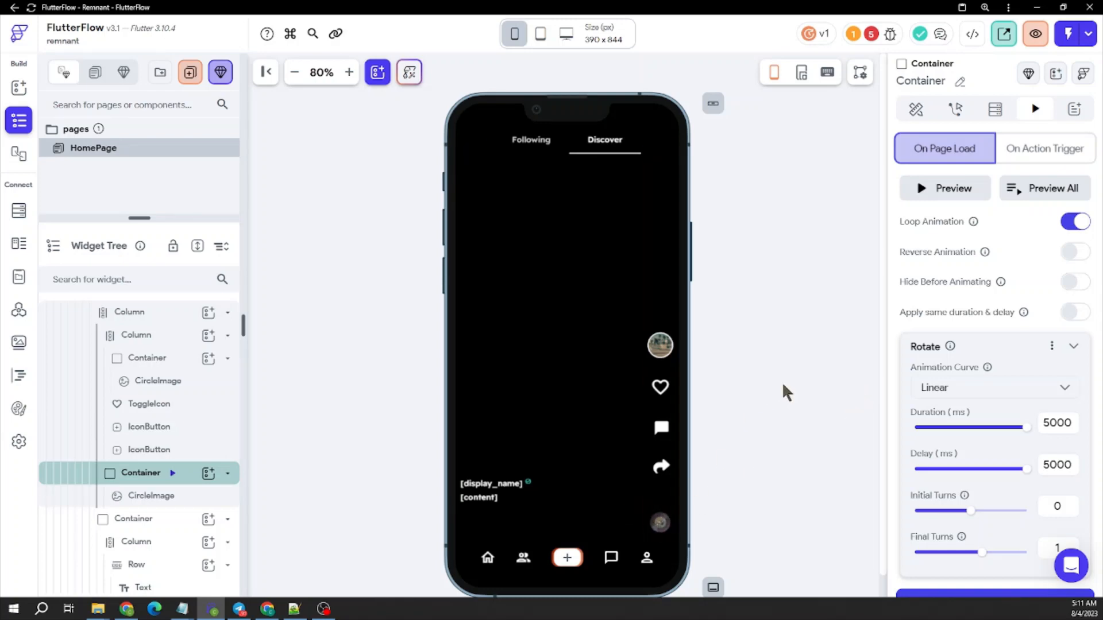
click(802, 370)
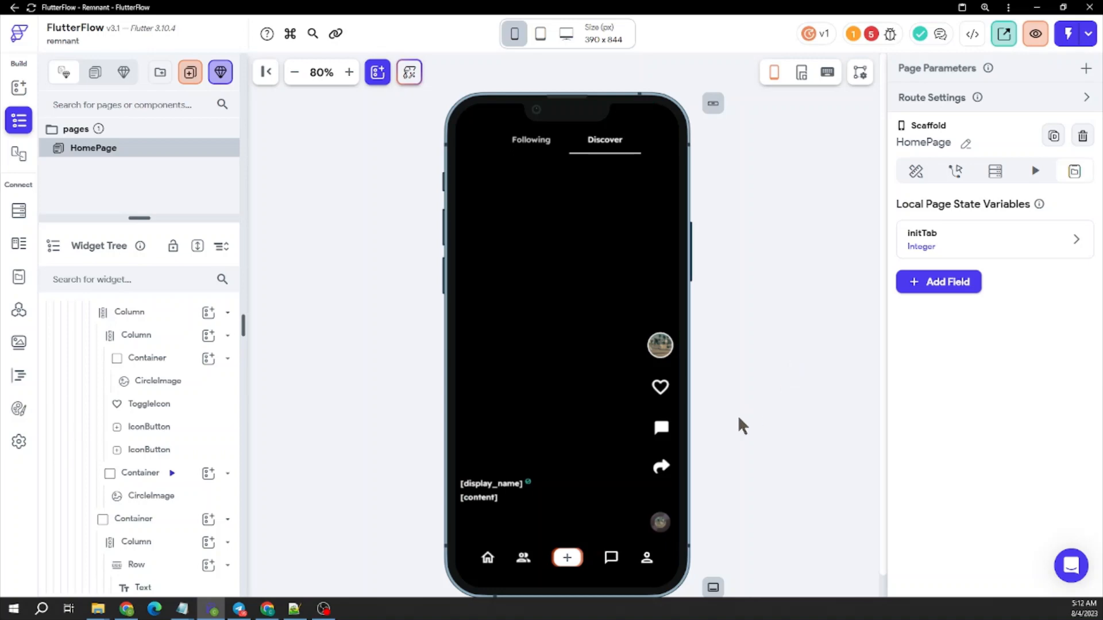
Set the home IconButton's icon color in the bottom navigation row to the Warning theme color.
click(489, 559)
scroll(931, 416, down, 4)
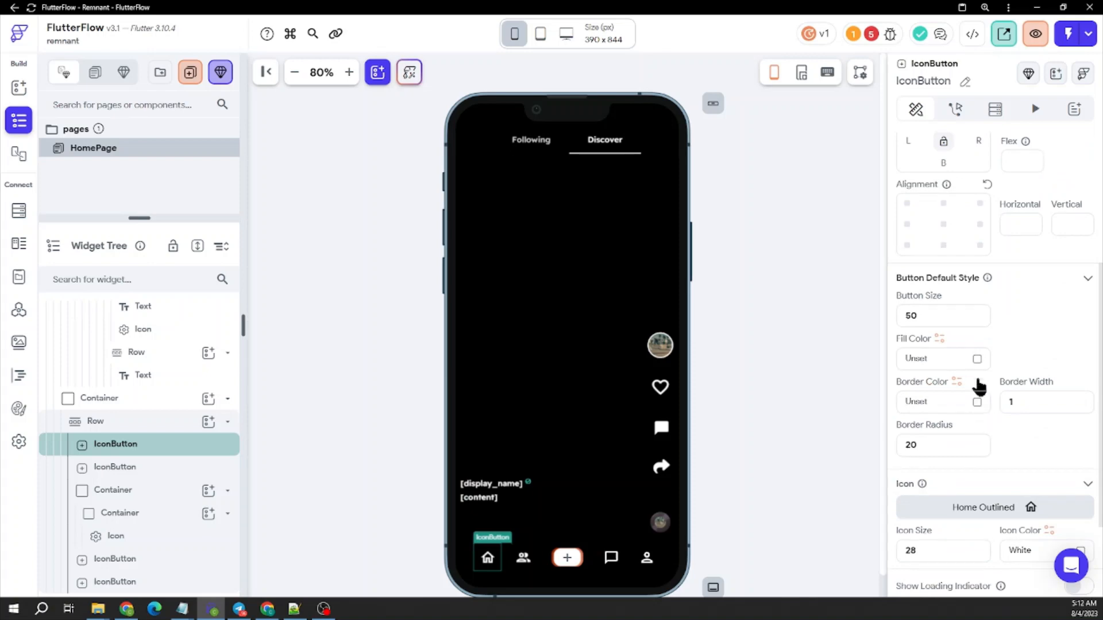
scroll(979, 476, down, 2)
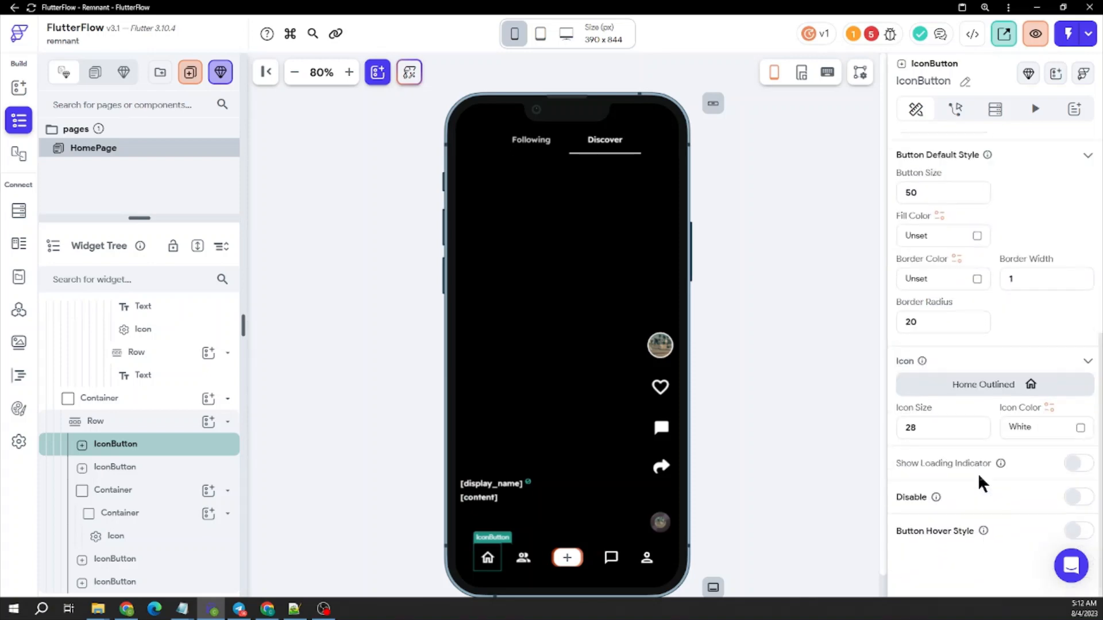
click(1048, 428)
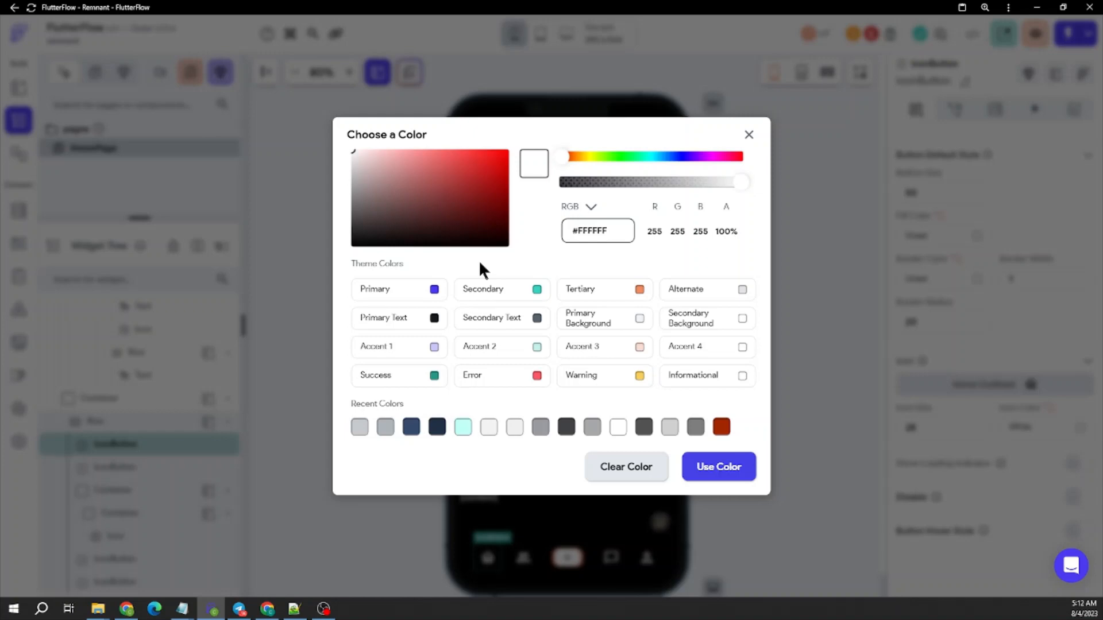
click(638, 377)
click(698, 464)
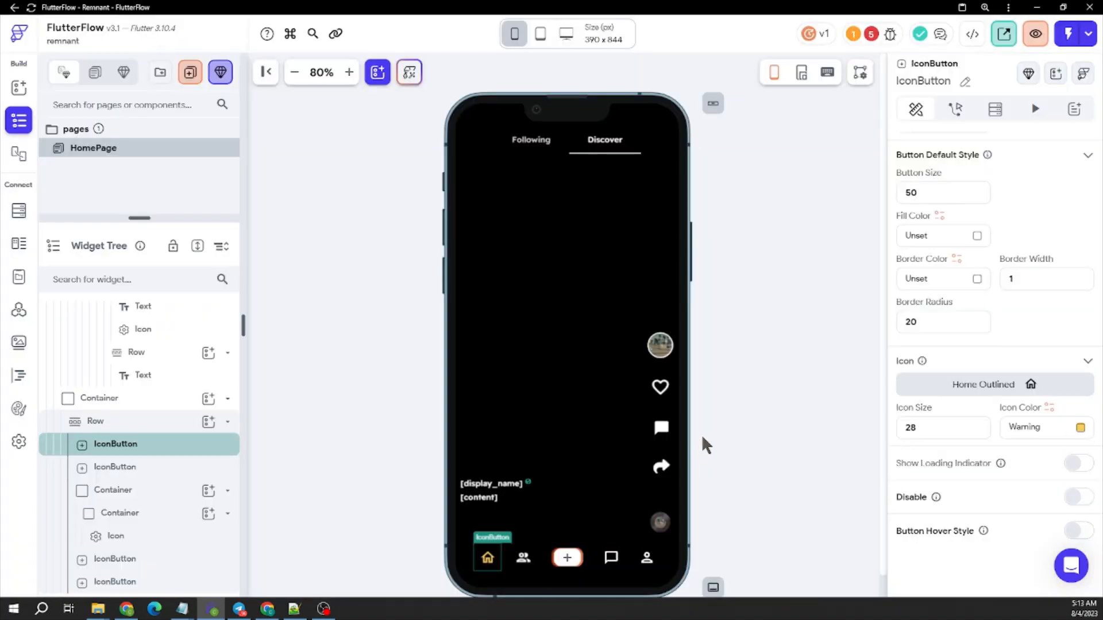
click(728, 392)
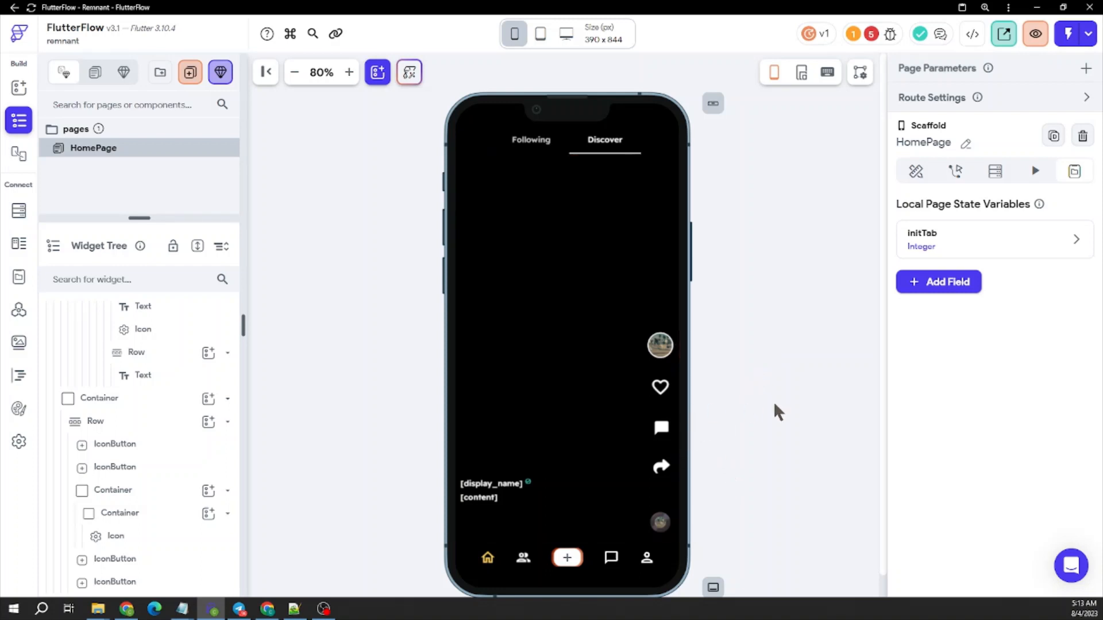
click(661, 430)
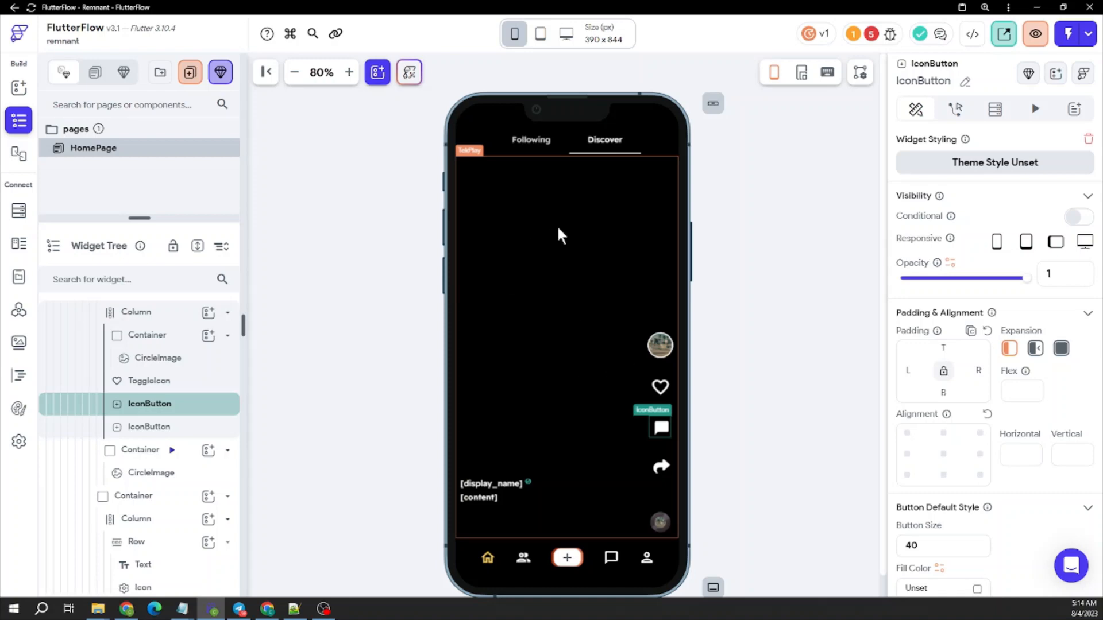
click(749, 350)
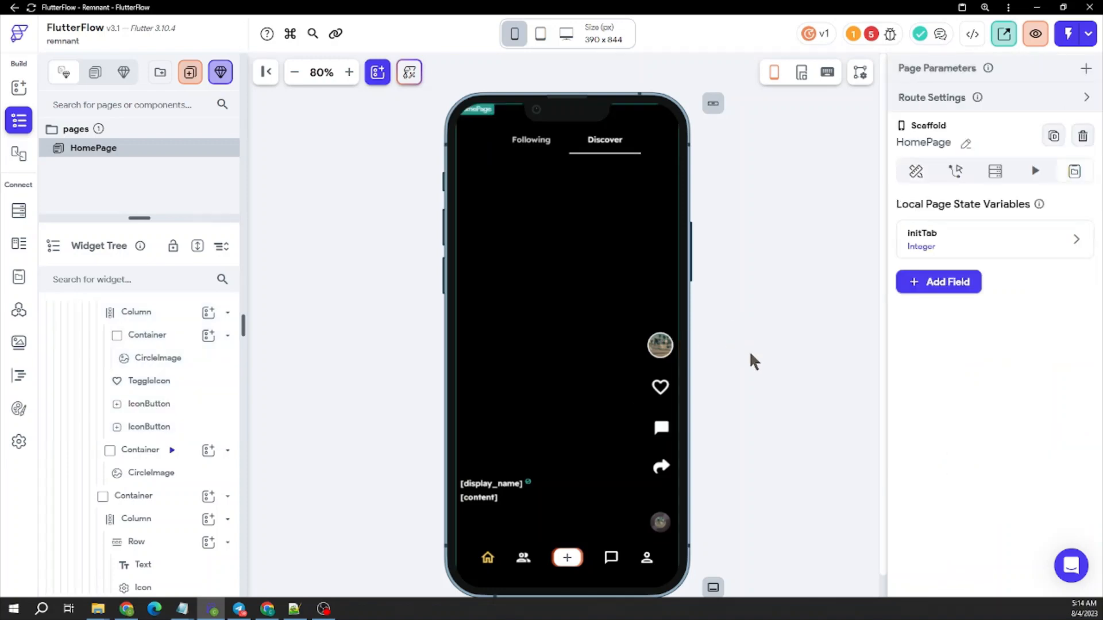
click(662, 390)
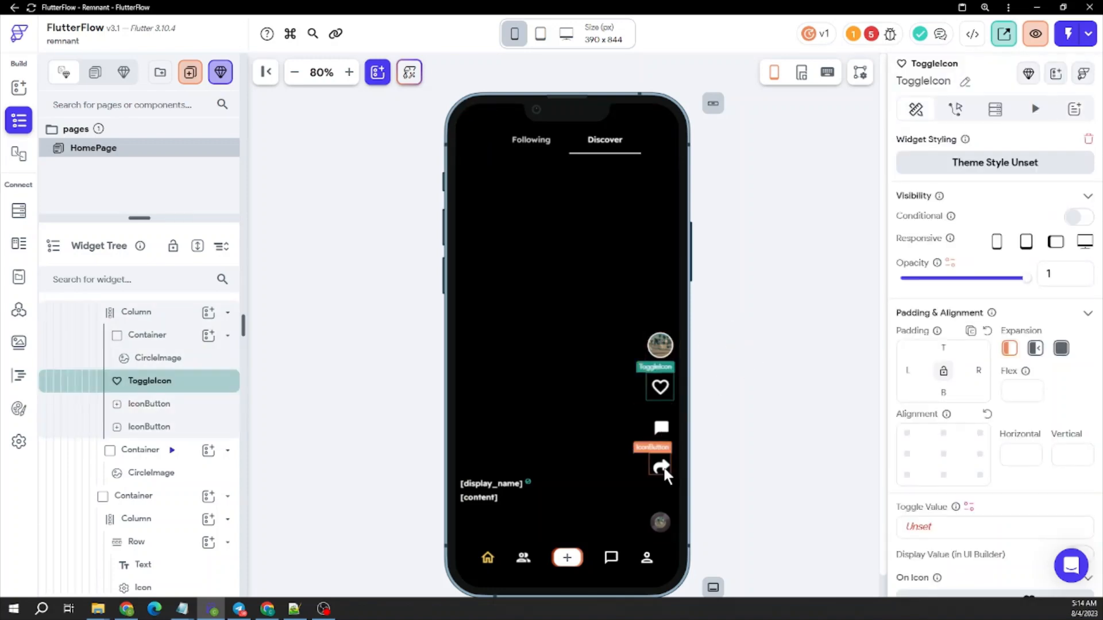
click(734, 325)
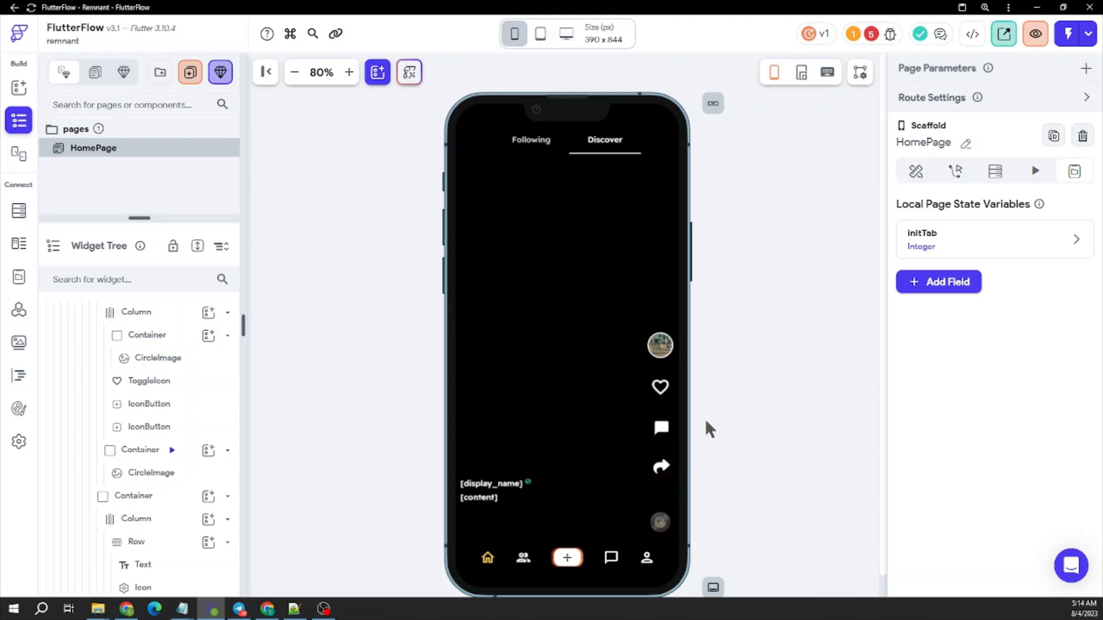
scroll(584, 428, down, 1)
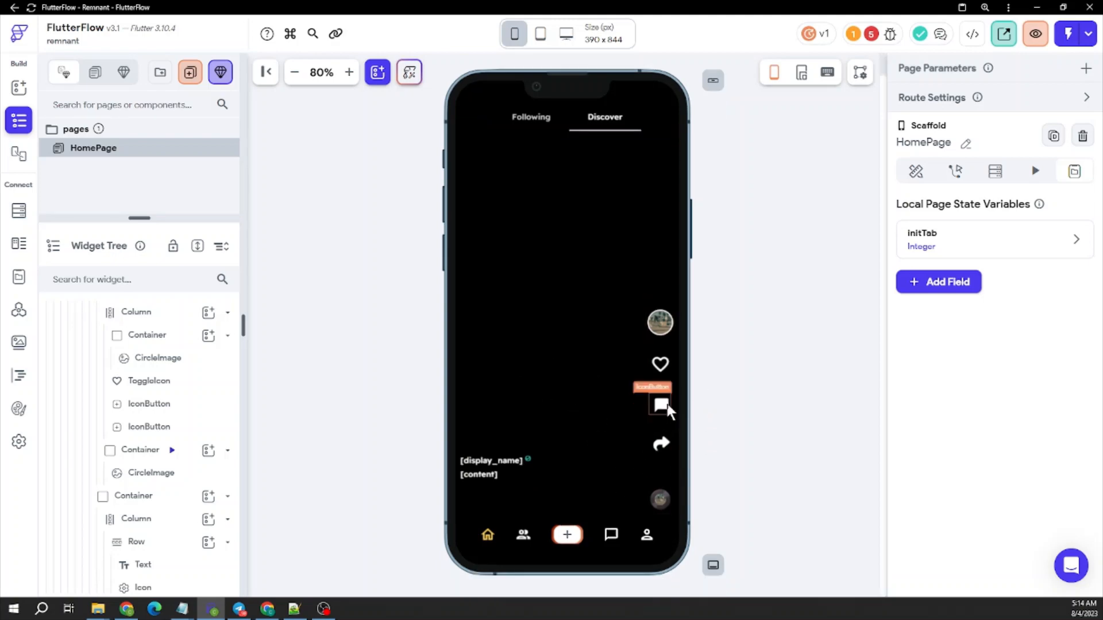